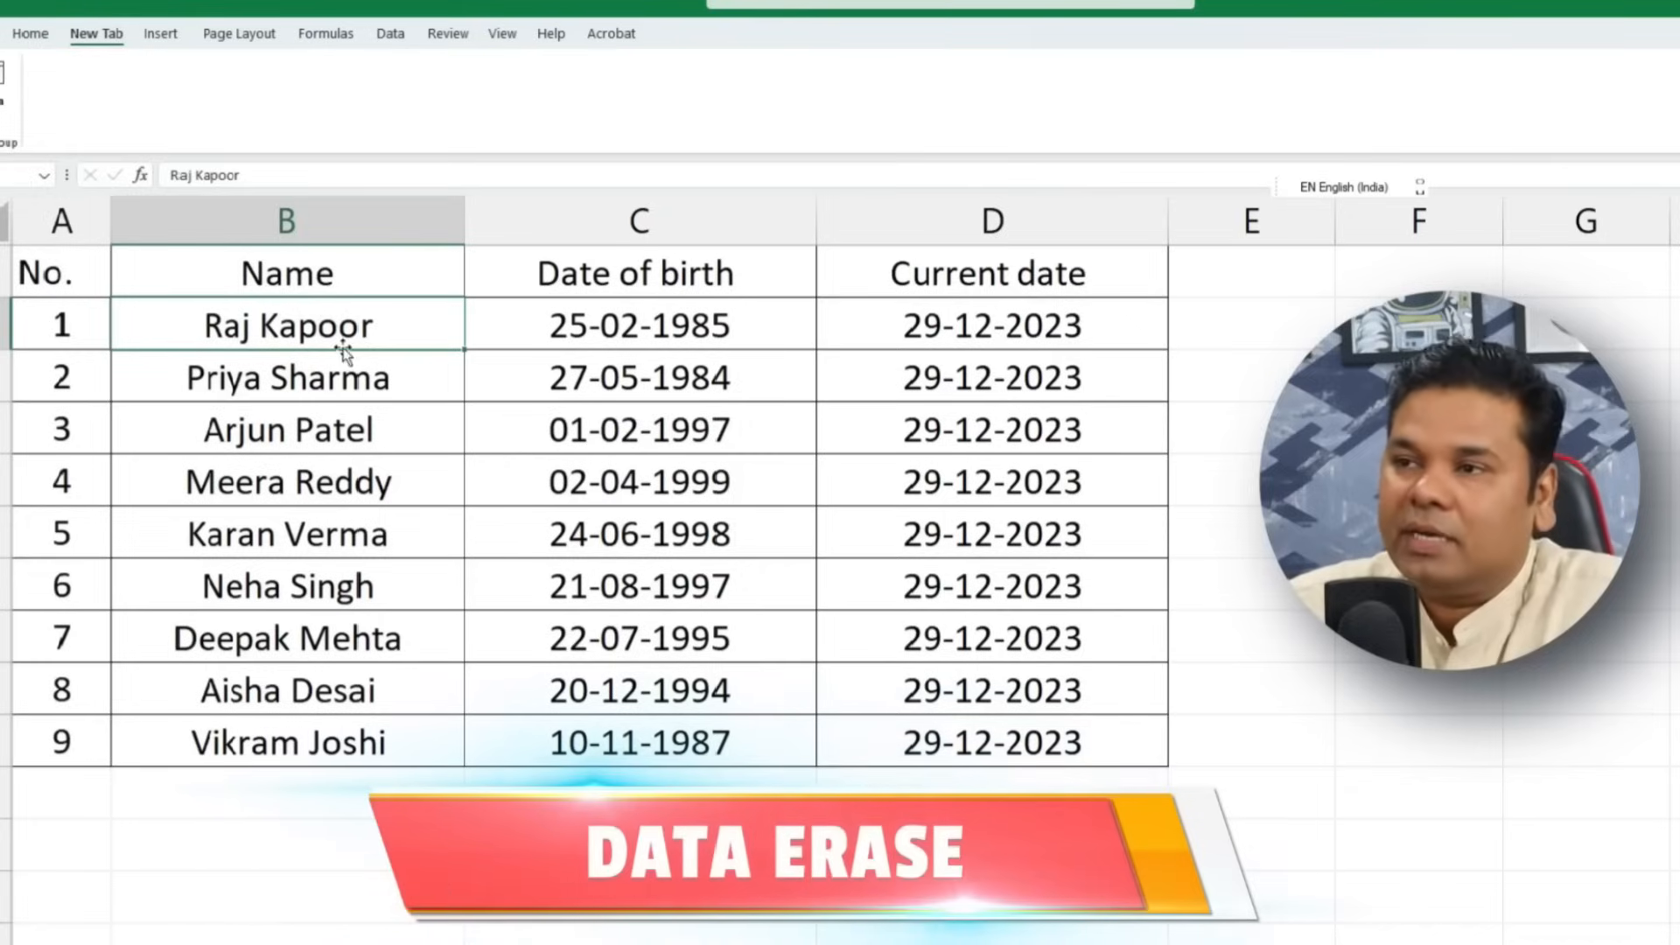
drag(358, 325, 332, 587)
right_click(325, 324)
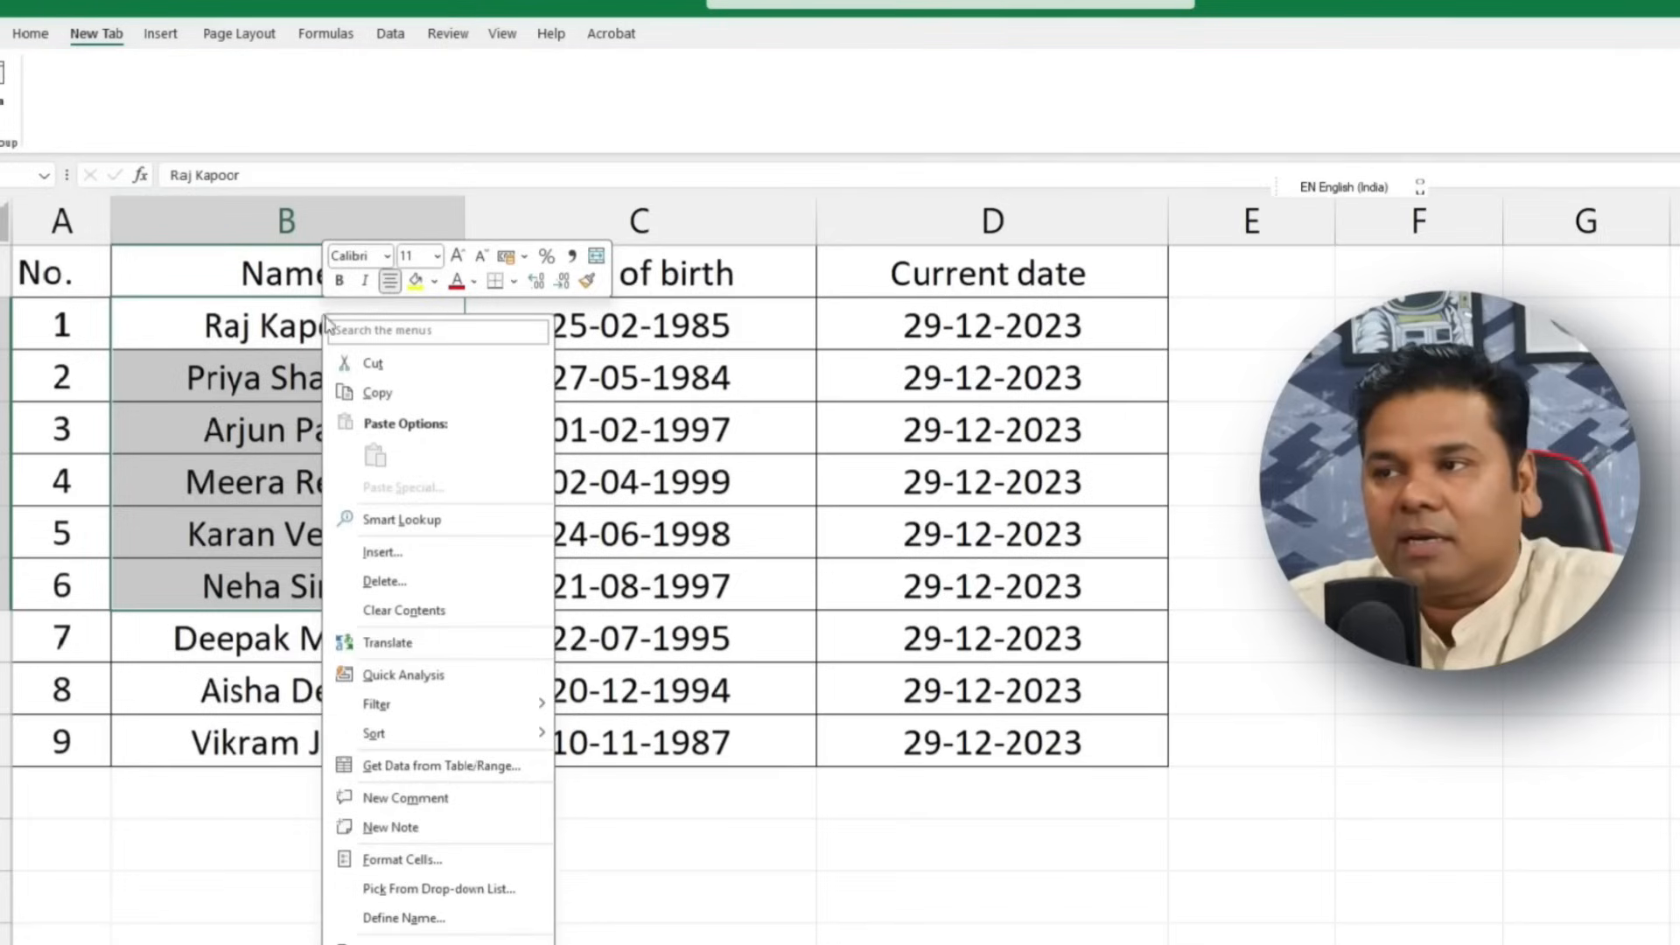
click(377, 393)
click(209, 391)
drag(188, 333, 207, 560)
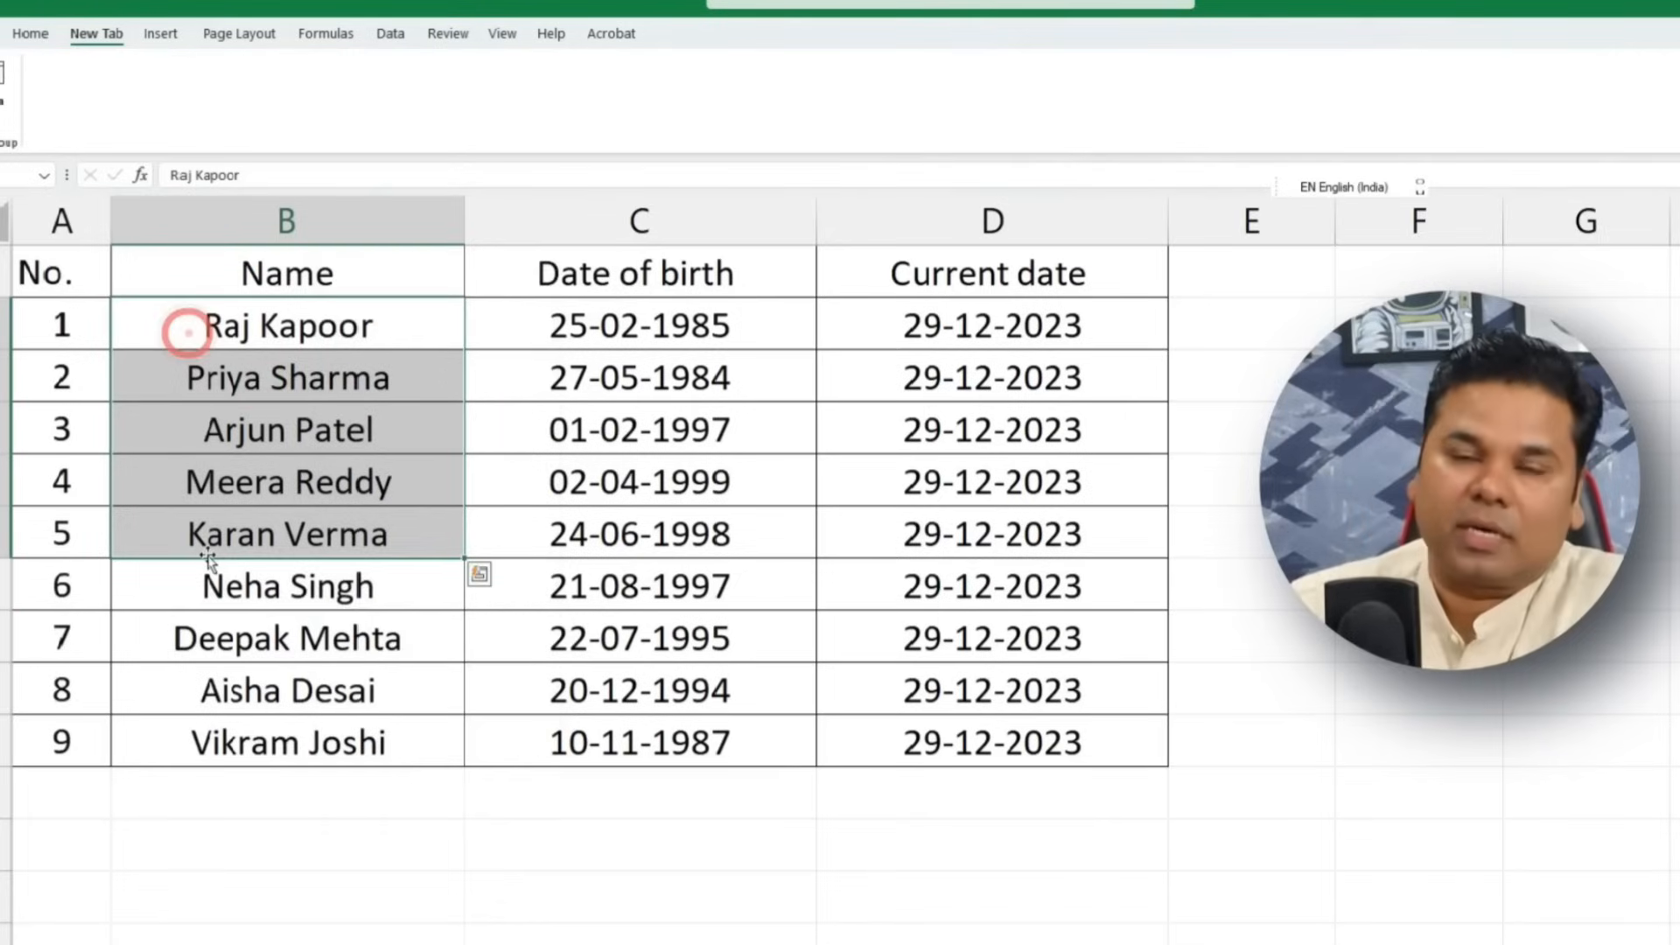
click(289, 425)
Step: Erase the first eight entries of the Name column (B2:B9) by filling the selection backwards, and undo the erasure
click(331, 315)
drag(331, 315, 323, 674)
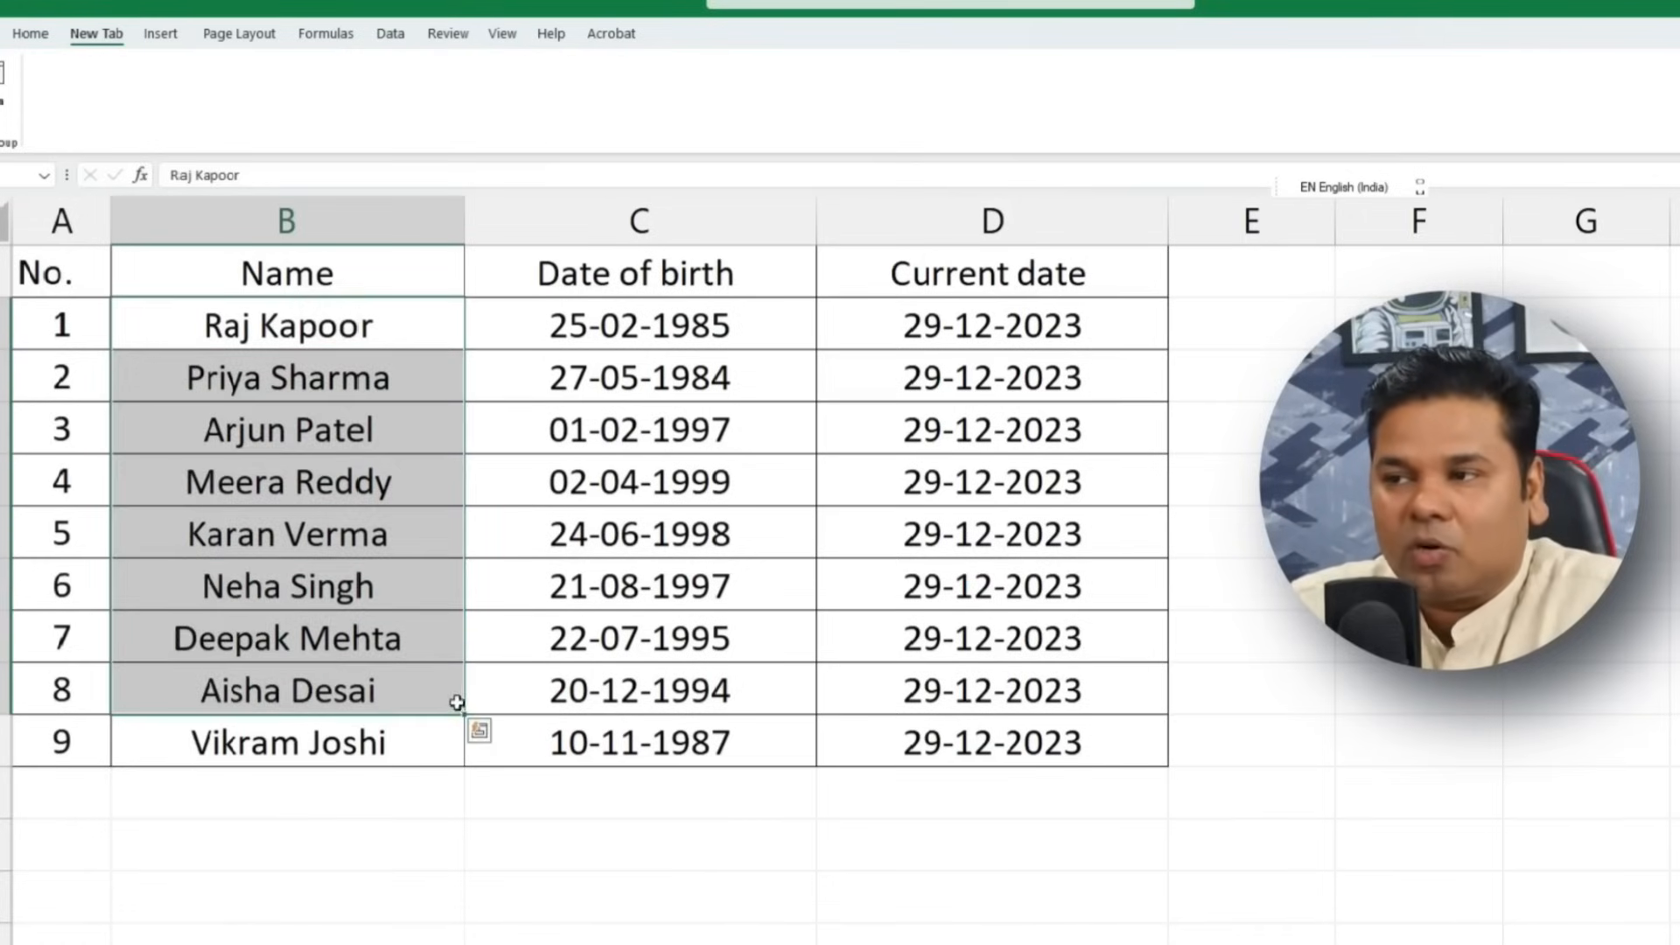
drag(460, 707, 344, 316)
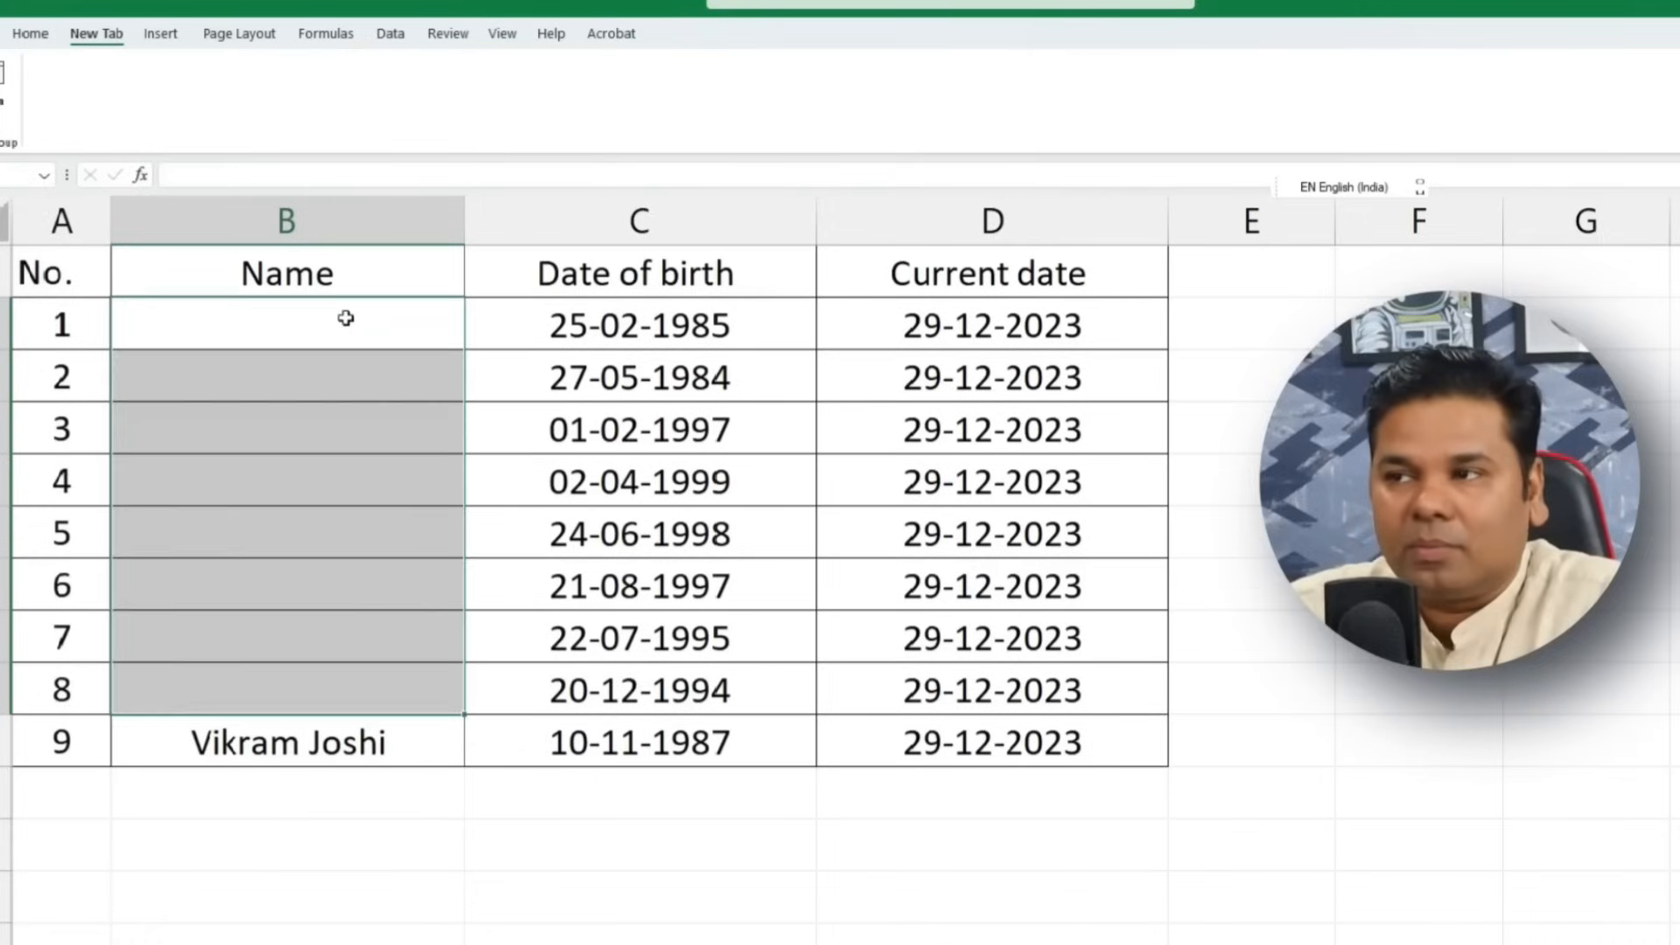
click(403, 449)
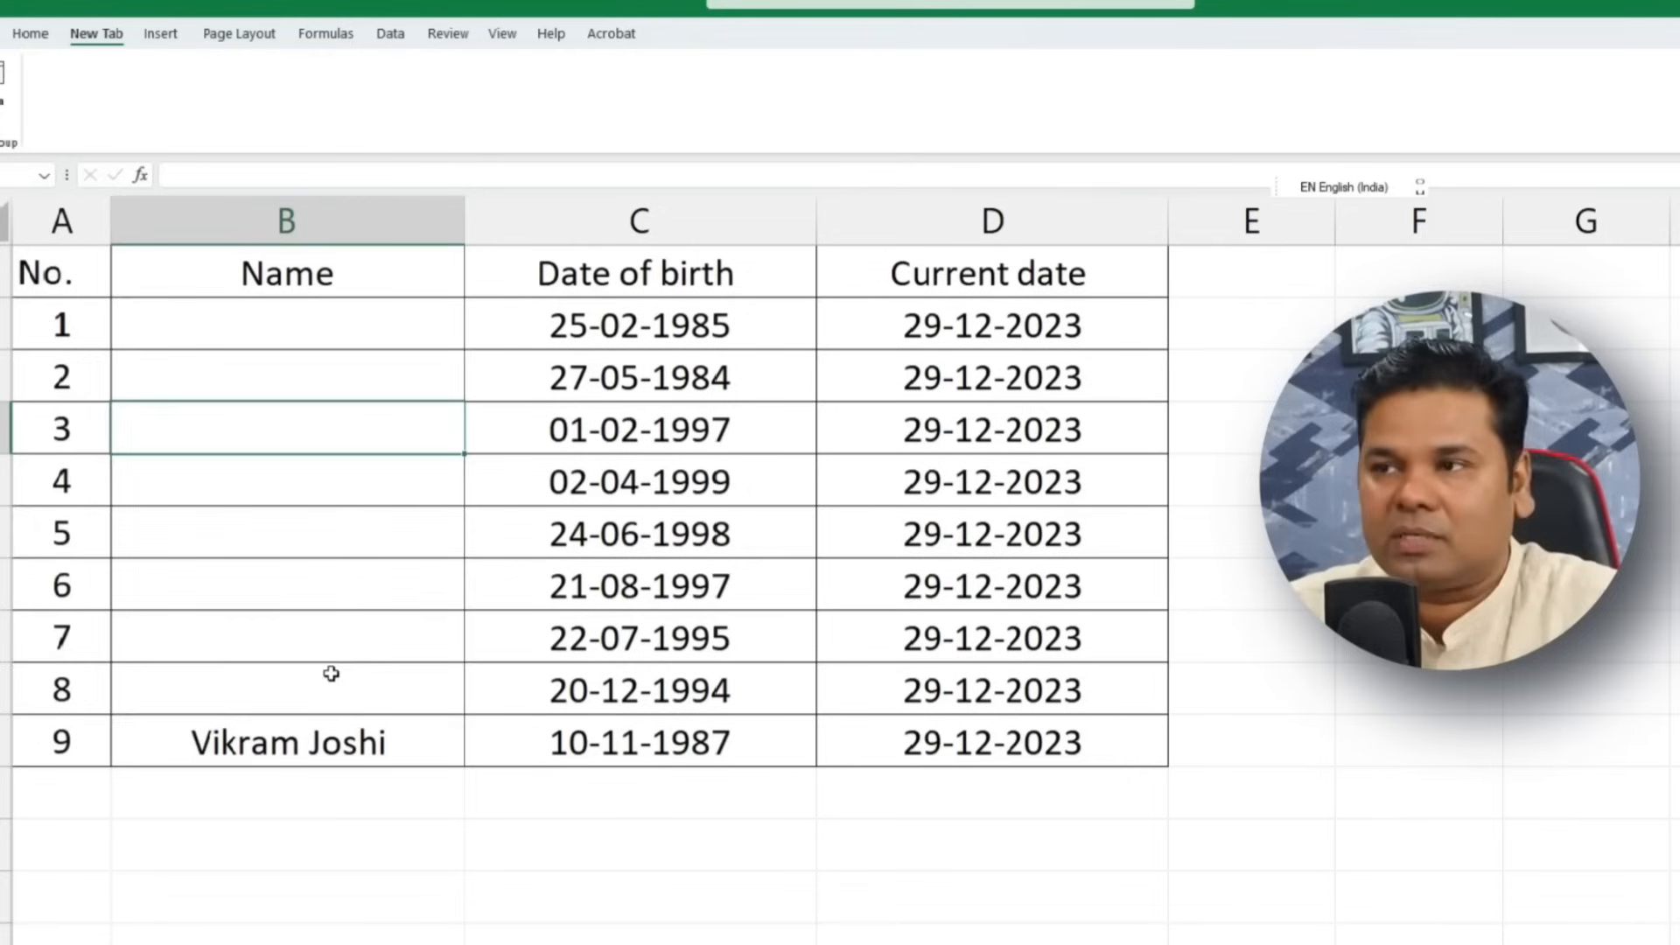
key(ctrl+z)
click(412, 688)
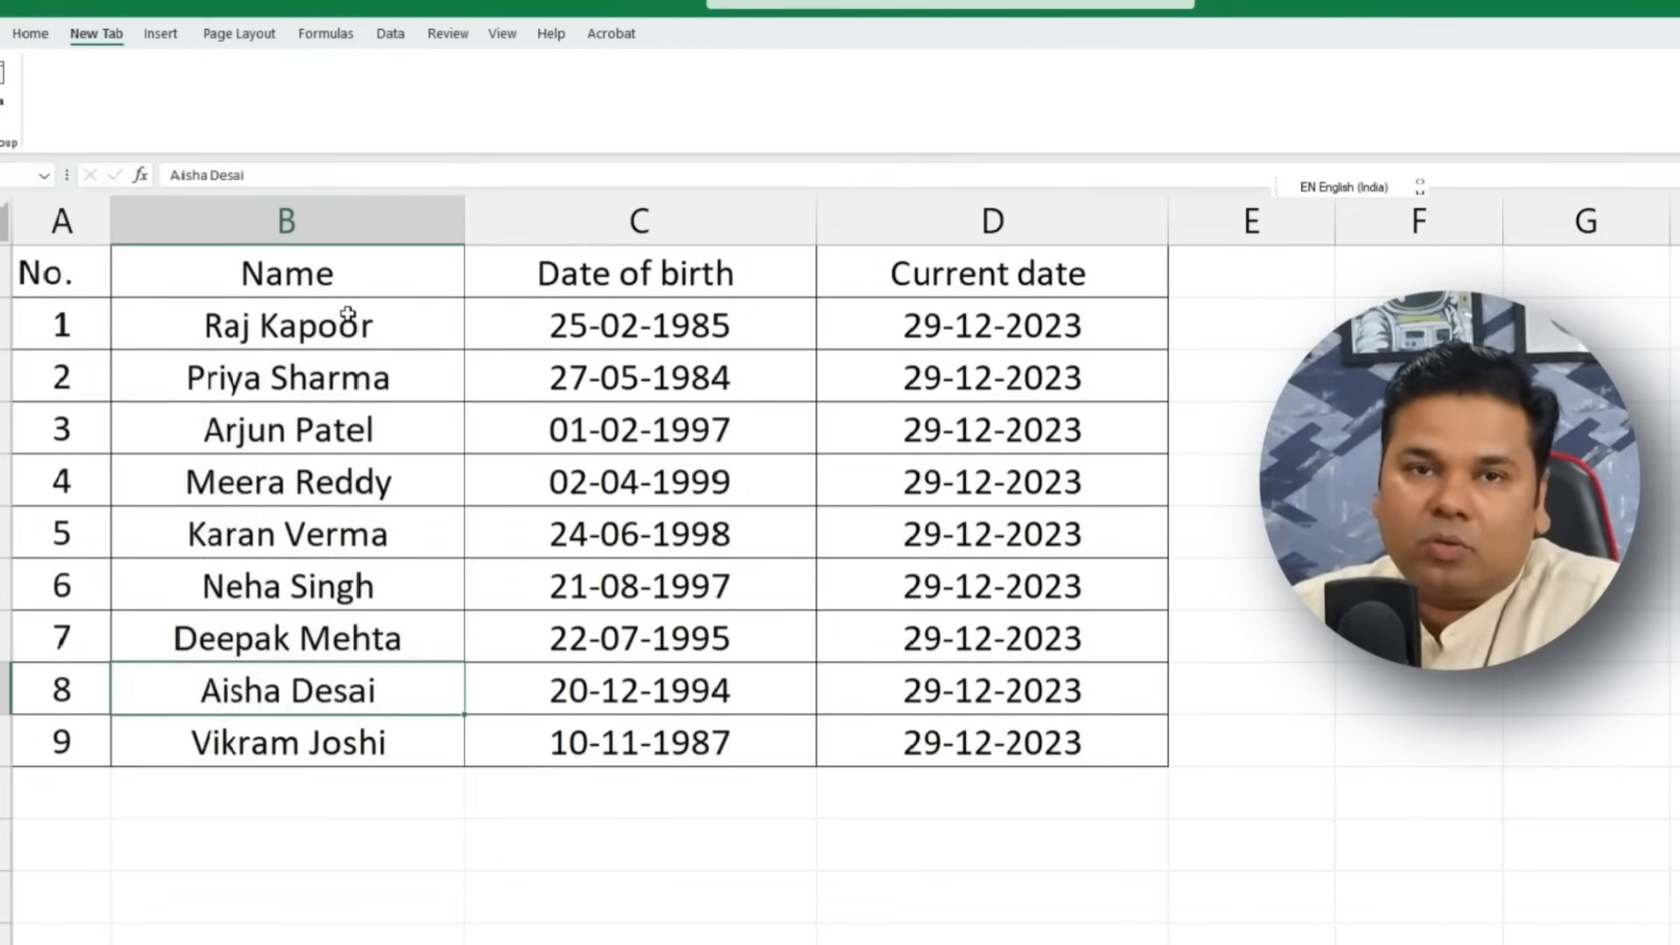
Step: Erase the names and both dates of the first four records (B2:D5) by filling the selection backwards
drag(345, 315, 950, 468)
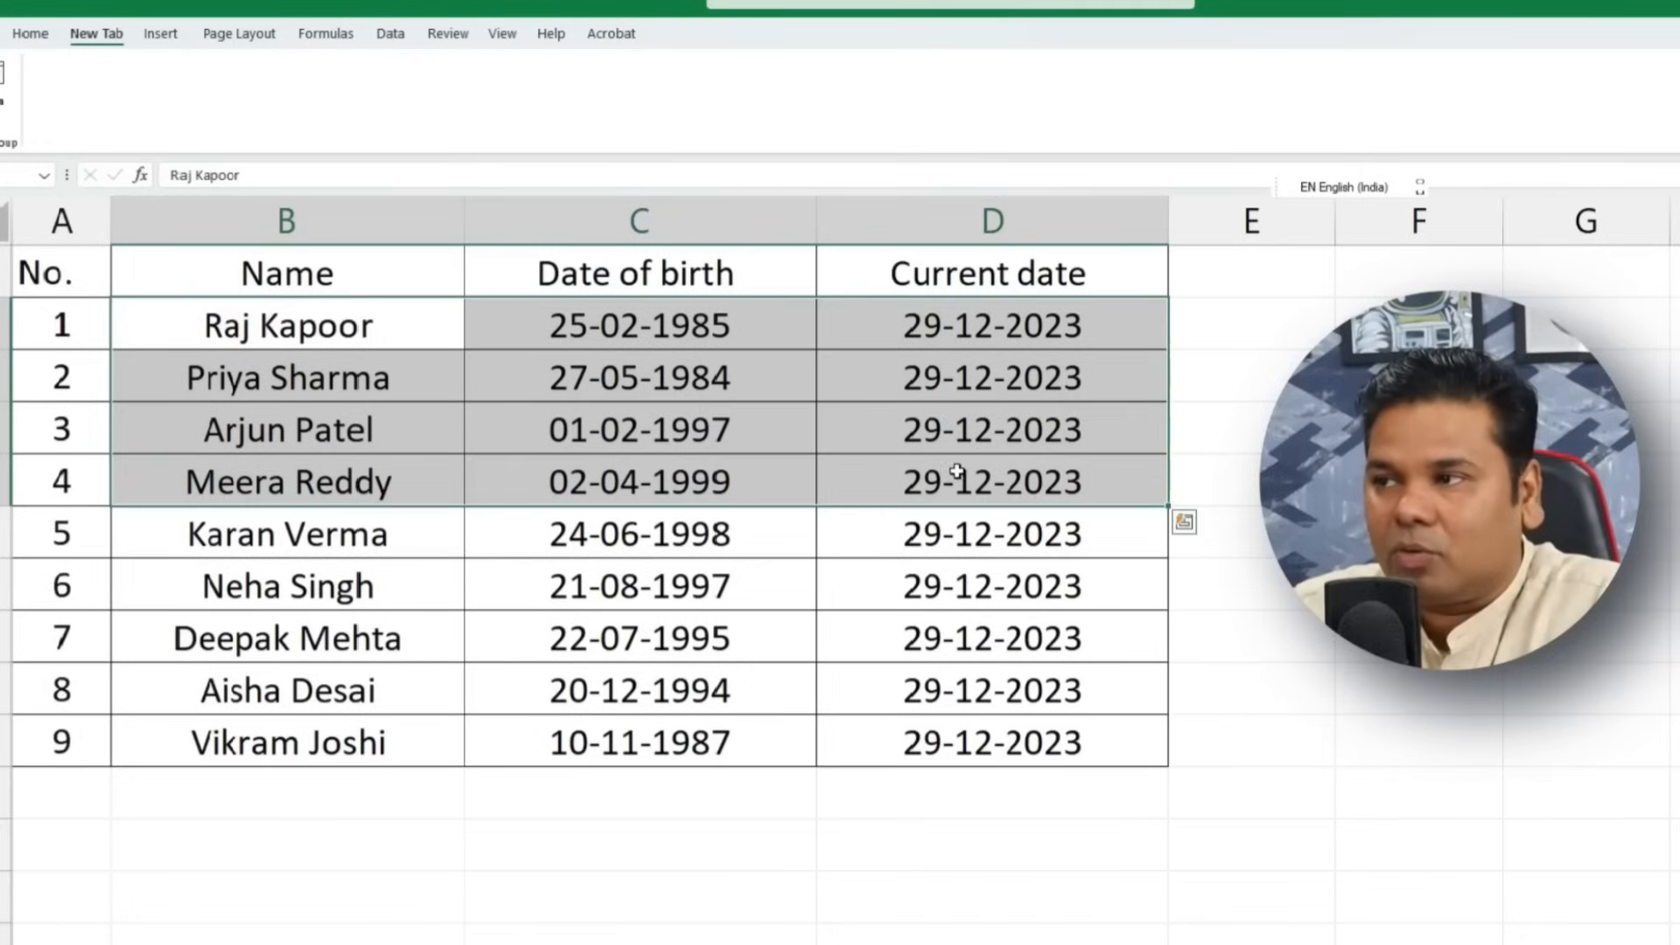
click(1155, 495)
drag(282, 315, 1024, 499)
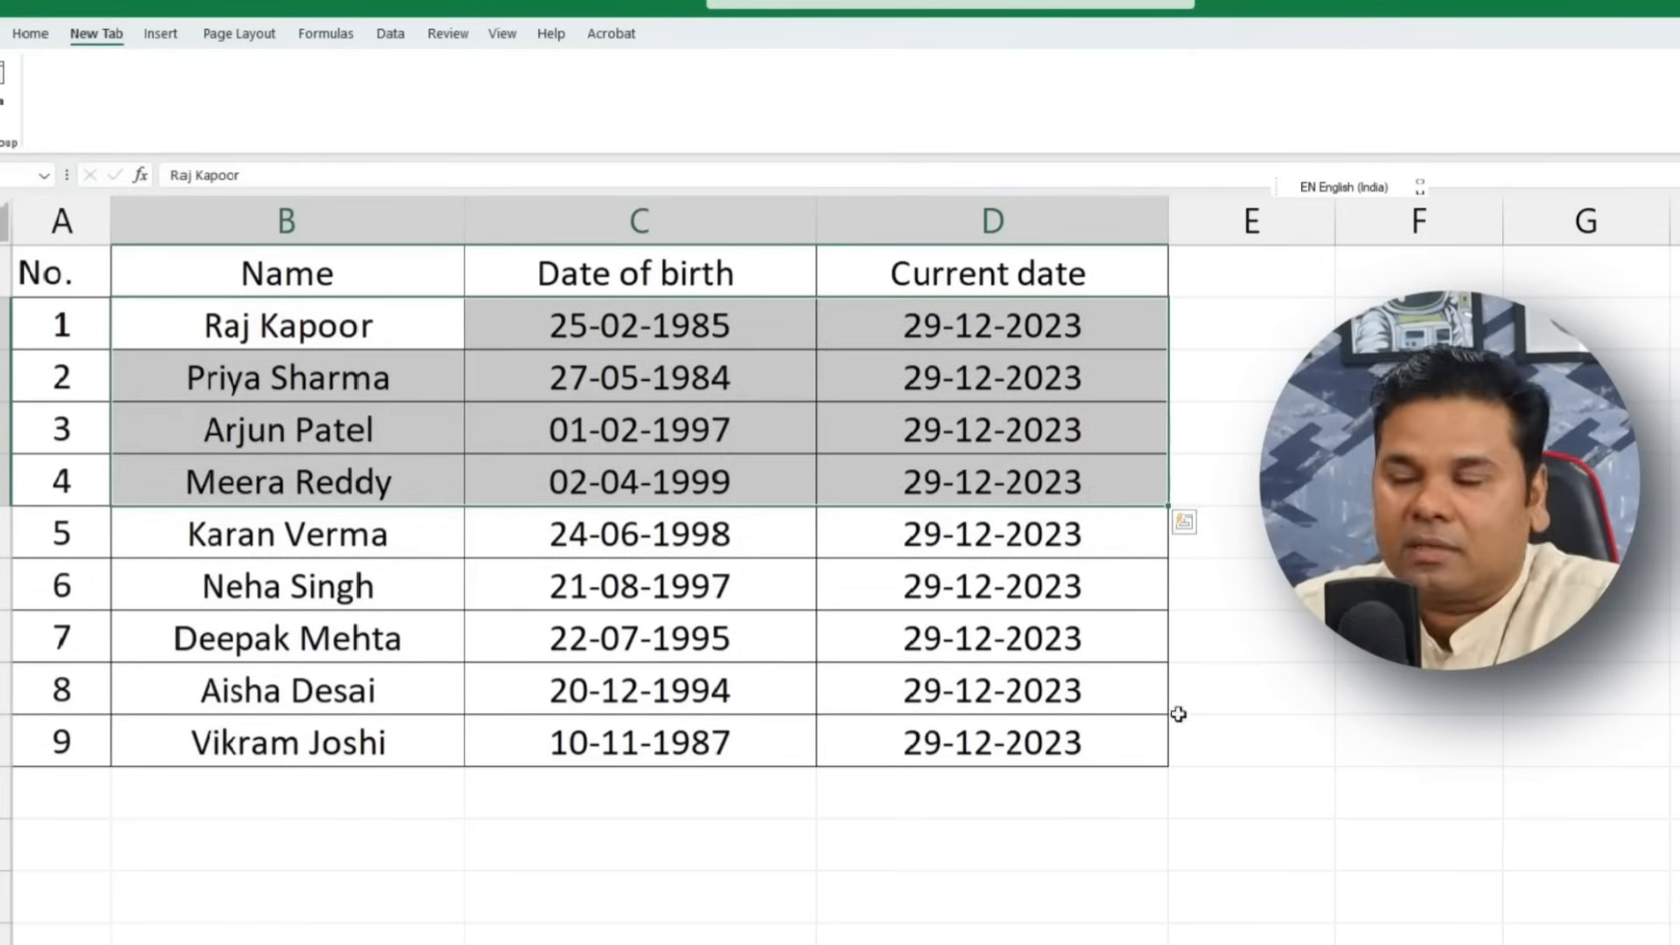
drag(1167, 506, 231, 313)
click(1227, 407)
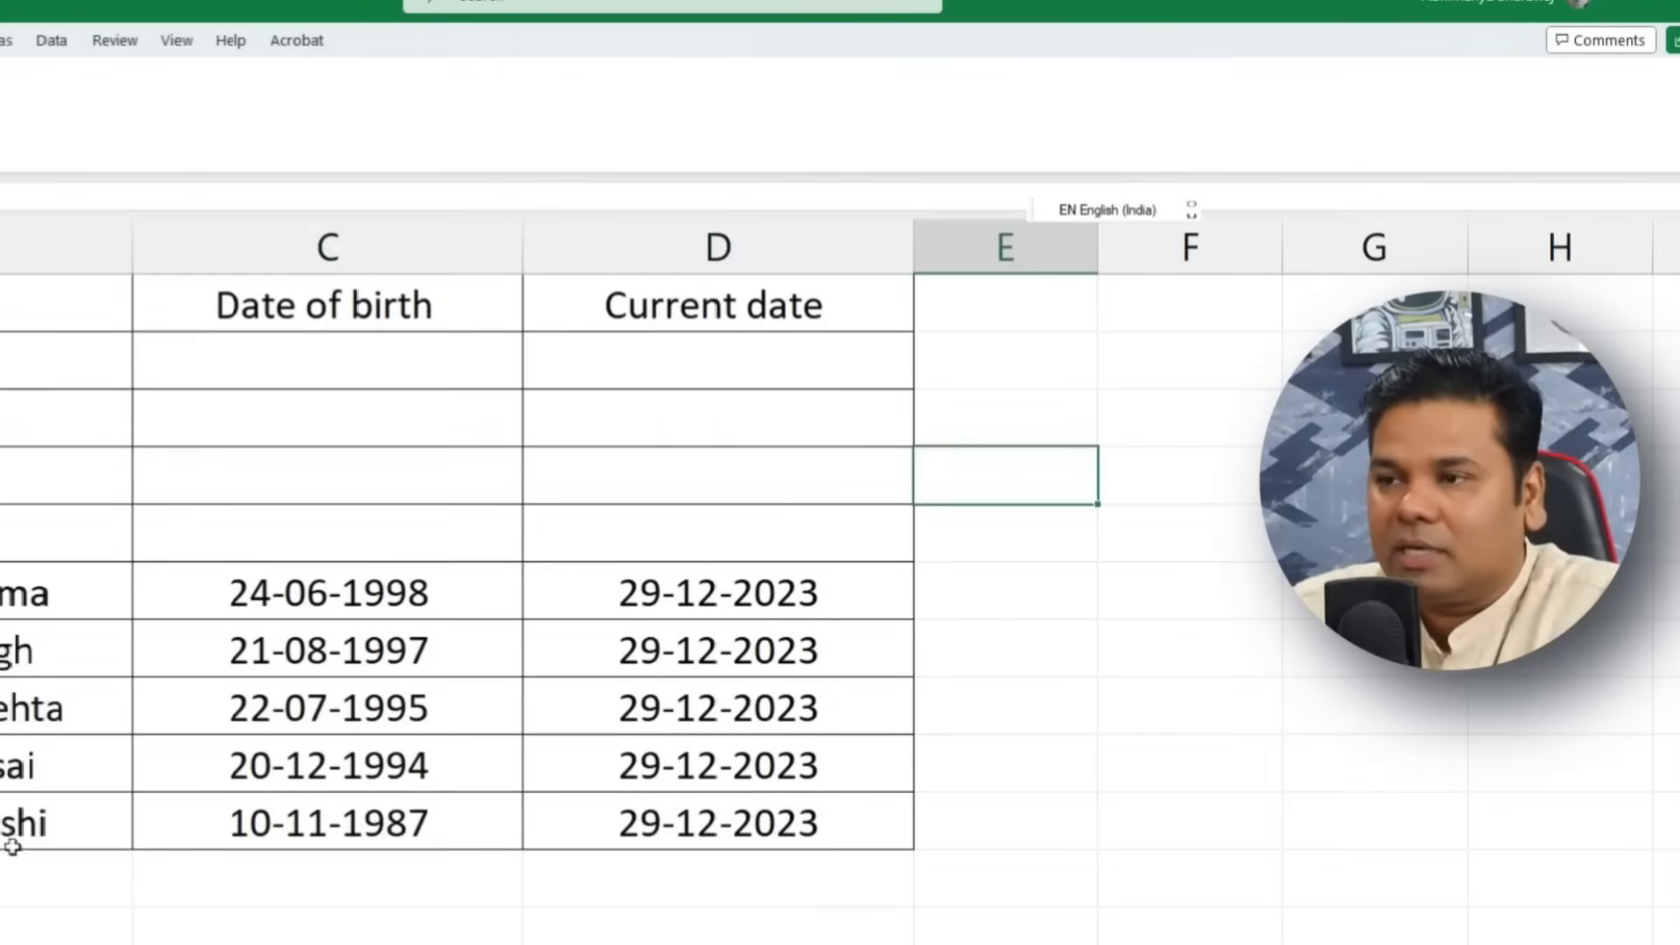
Step: Enter 1 and 2 in E1:E2, extend the series to 7 in E7, and erase the whole series
click(1046, 322)
text(1)
key(Return)
text(2)
key(Return)
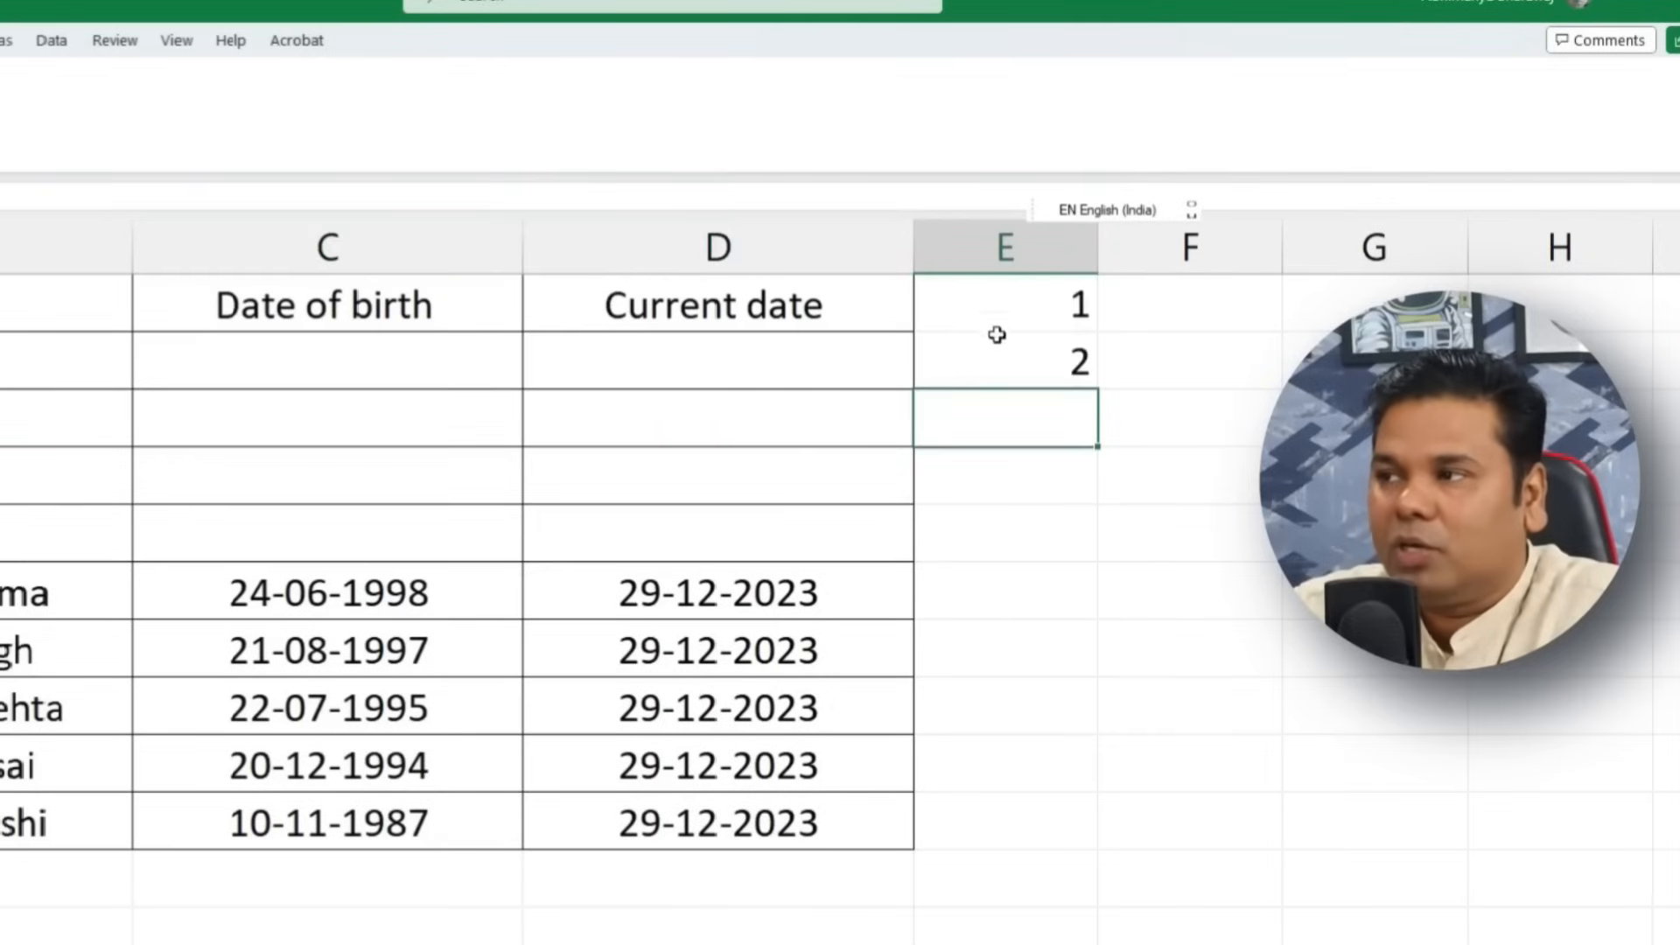
drag(1040, 302, 1106, 695)
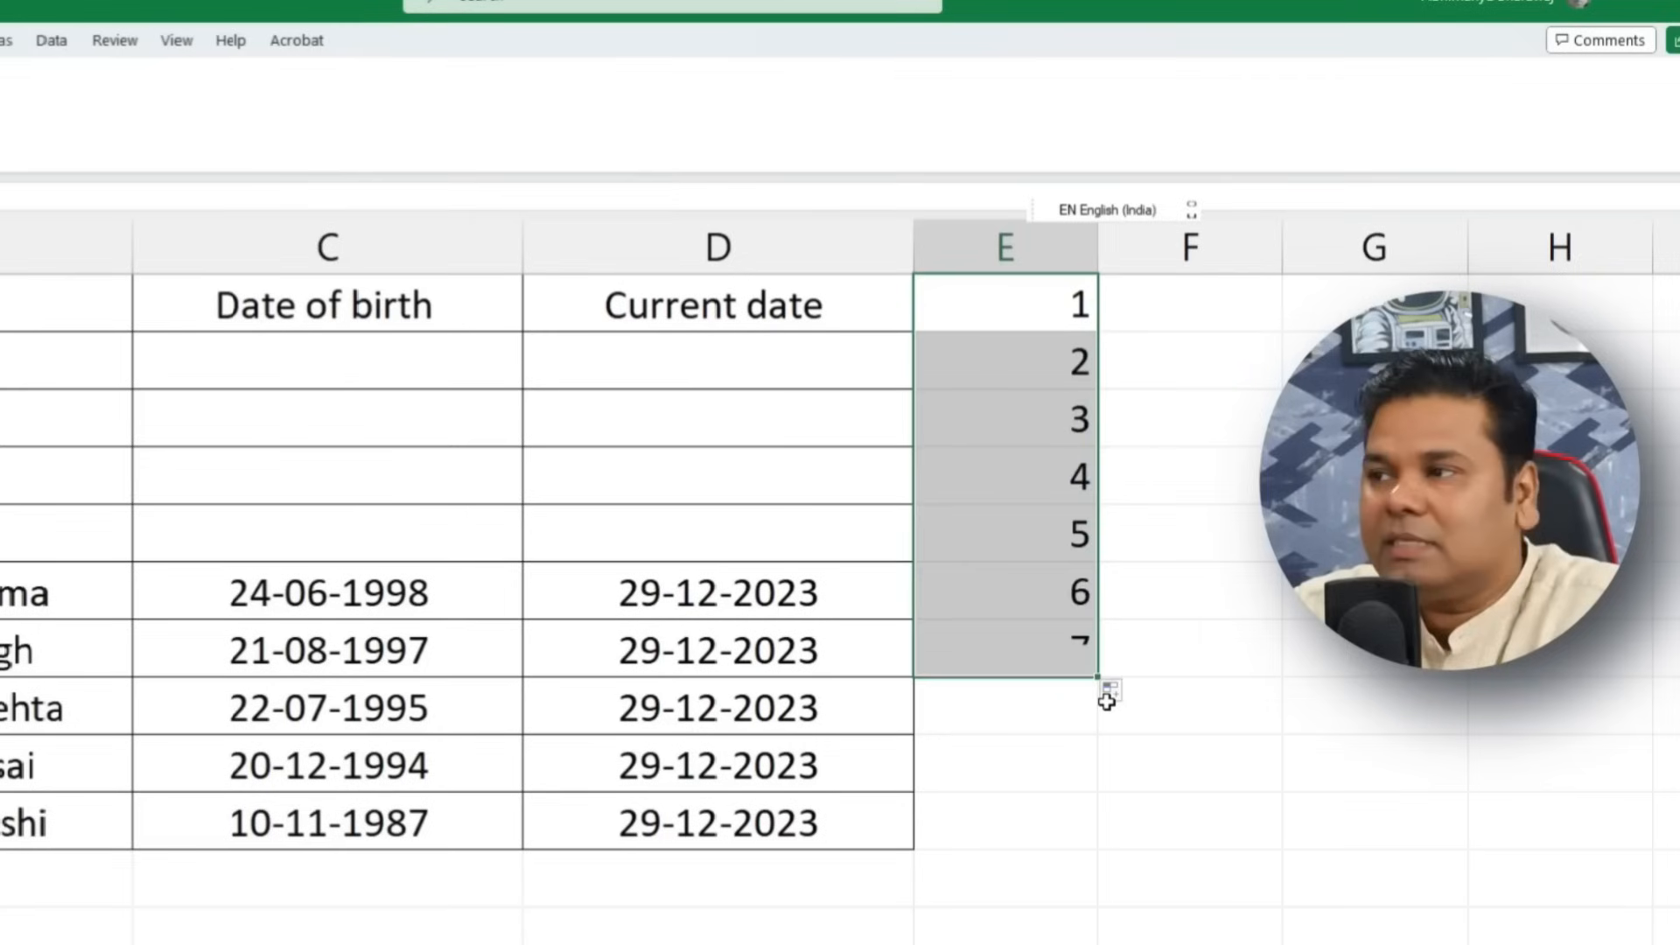
key(Delete)
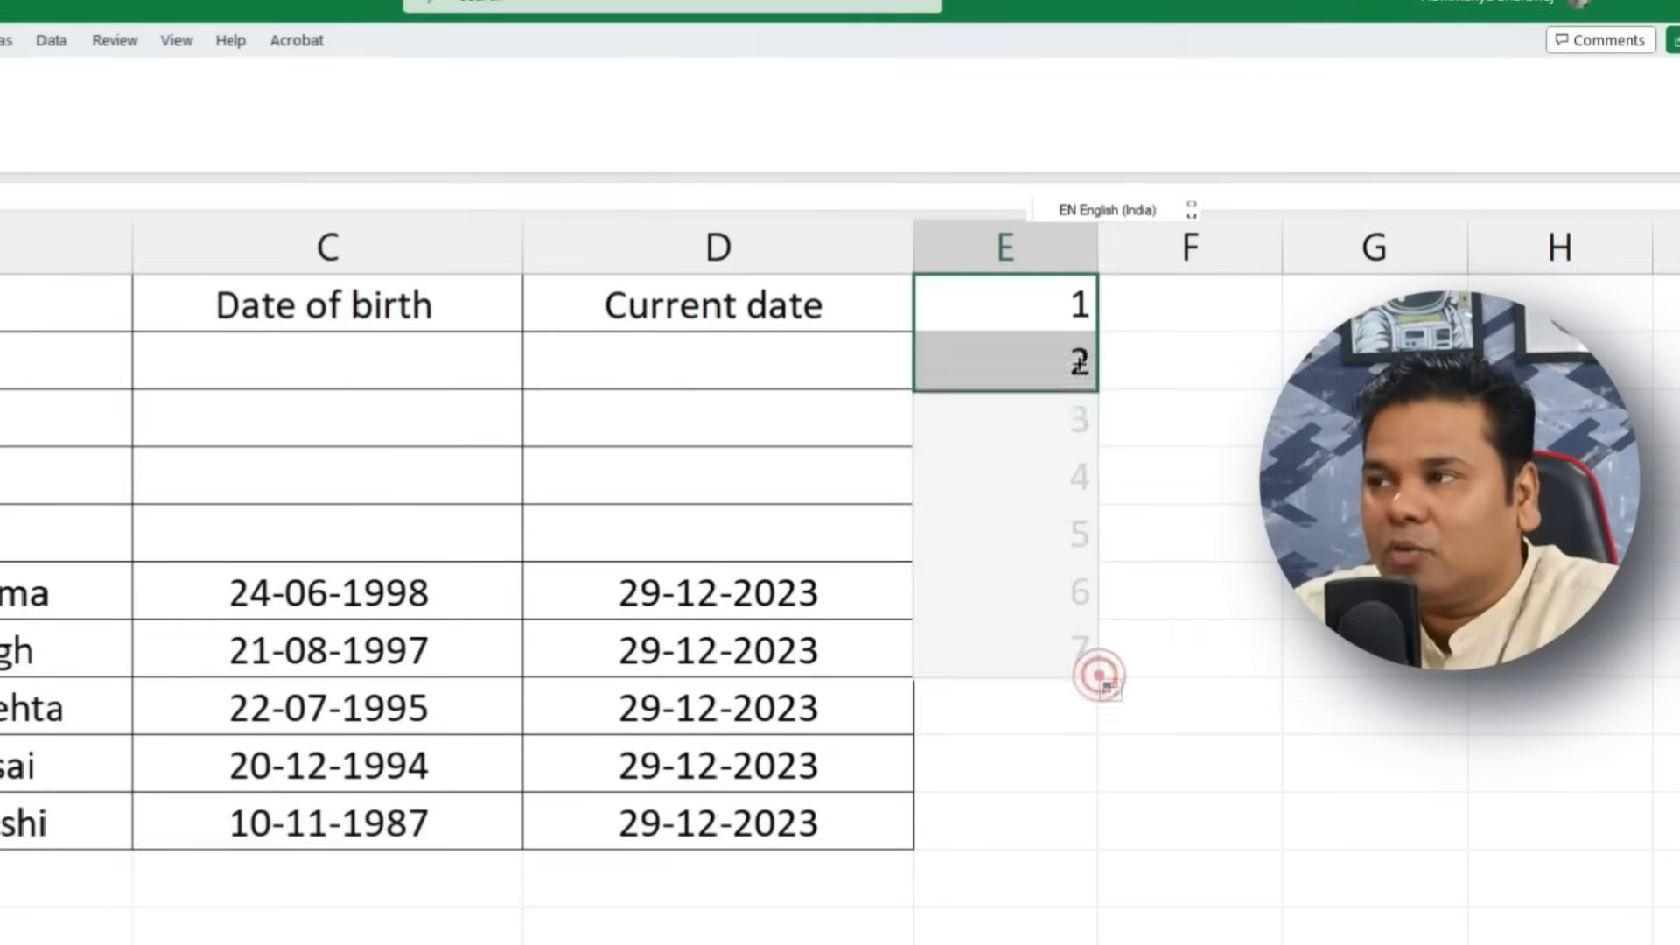
click(1132, 422)
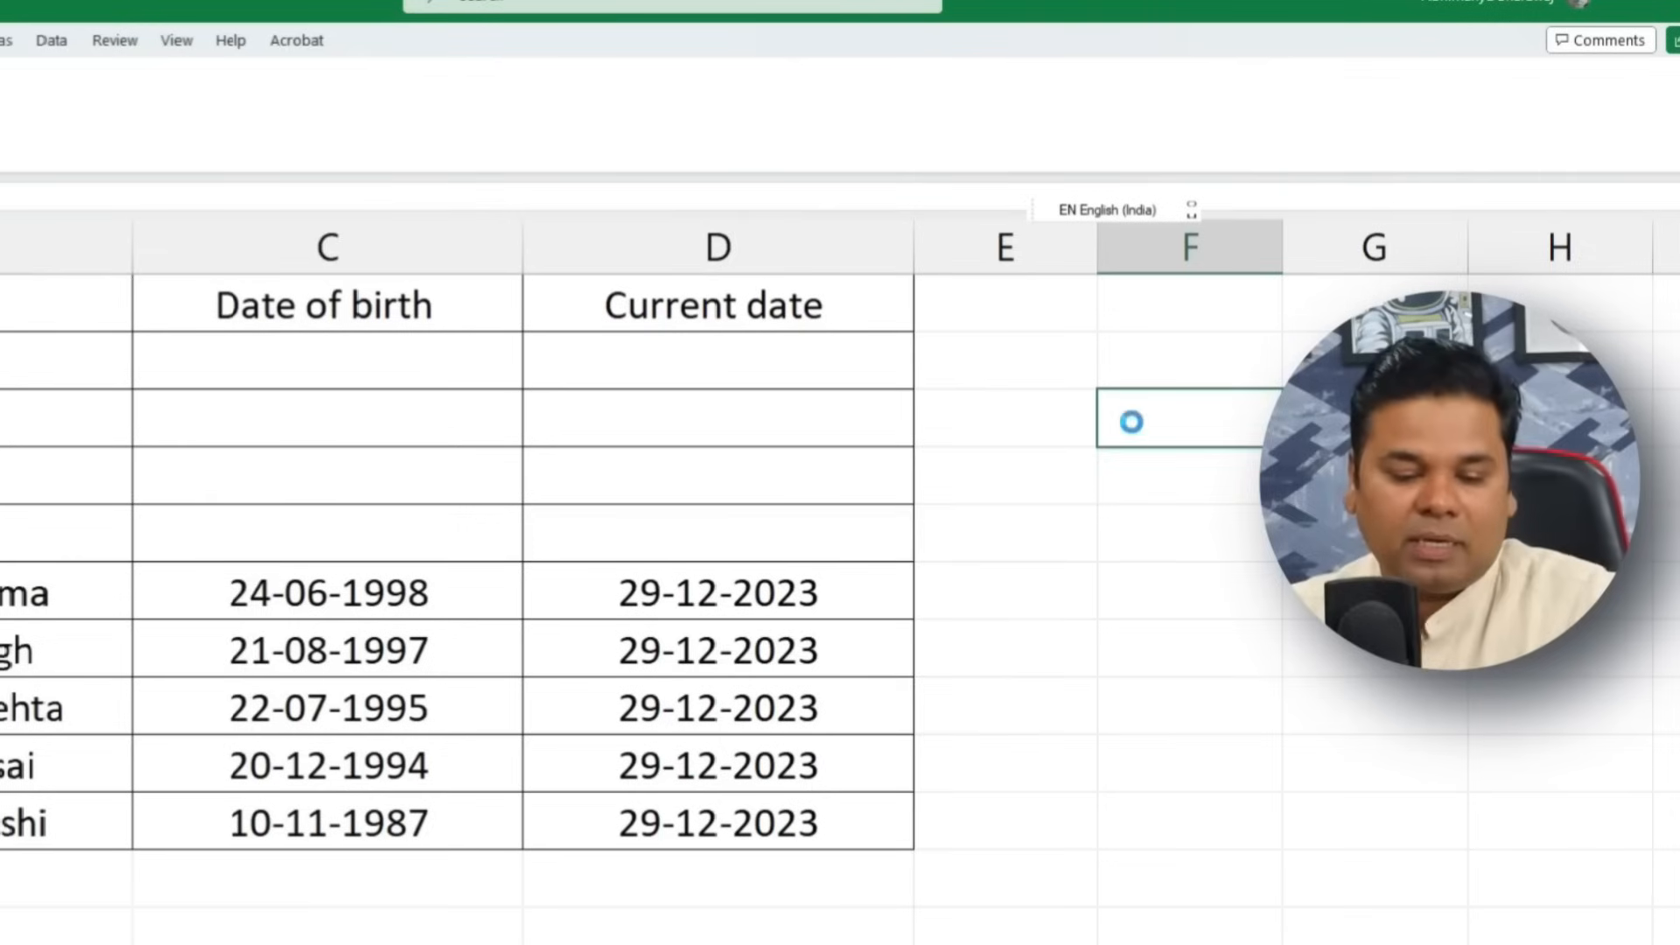
Step: Undo the recent edits until the erased first four records in B2:D5 are restored
key(ctrl+z)
key(ctrl+z)
key(ctrl+z)
key(ctrl+z)
key(ctrl+z)
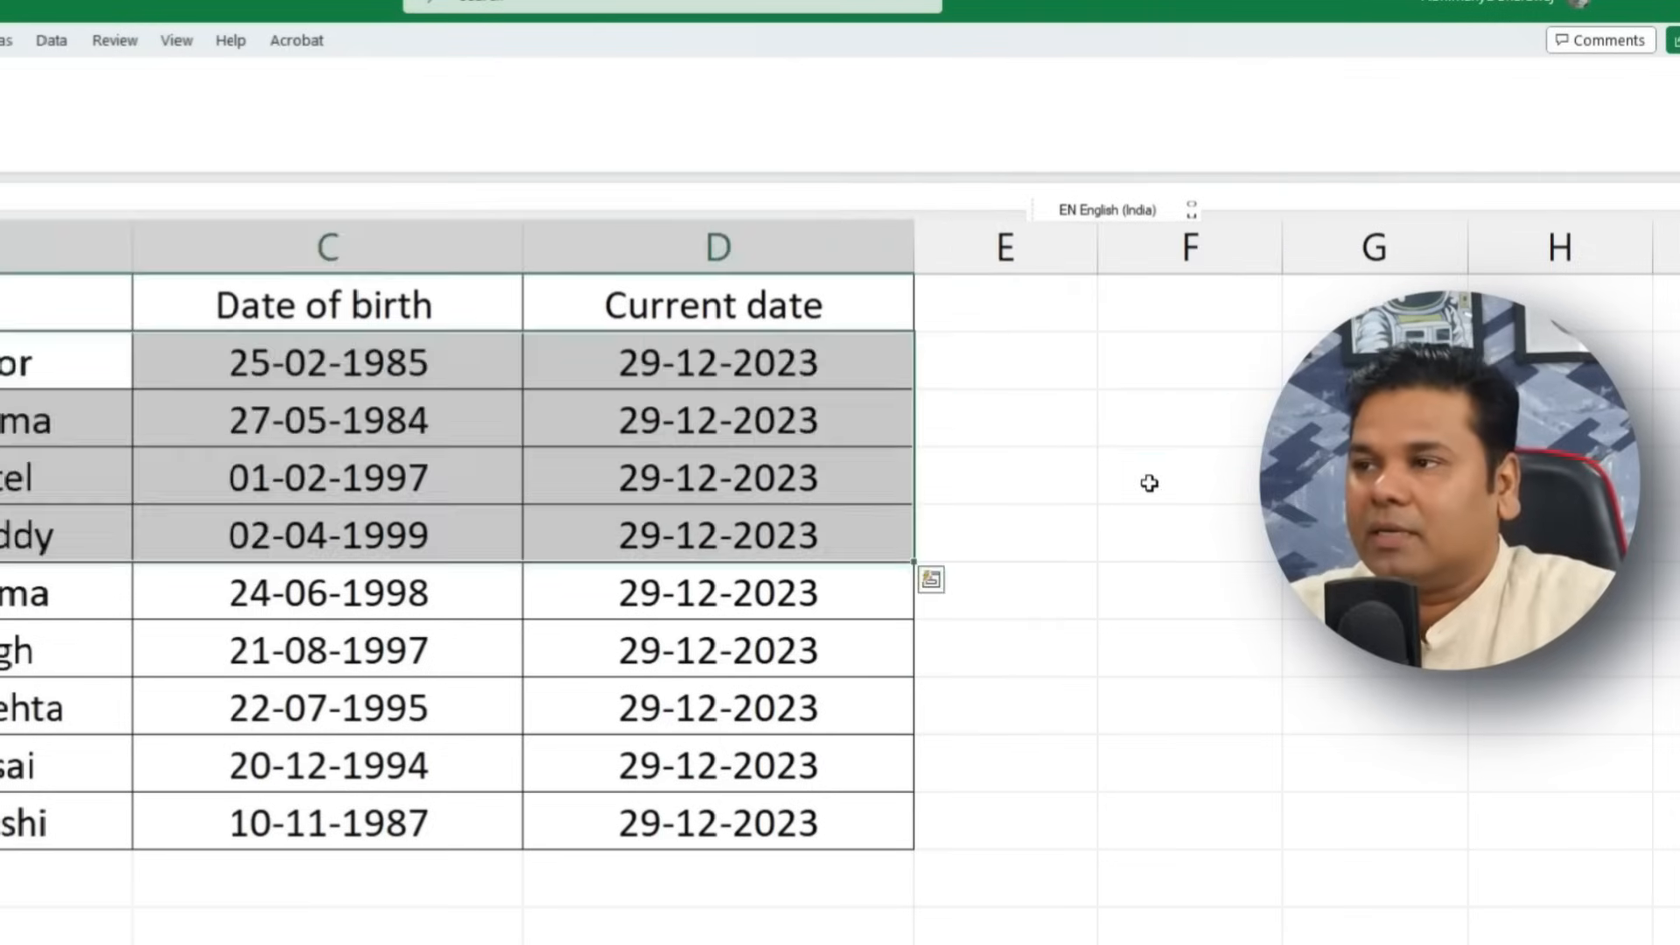
click(567, 713)
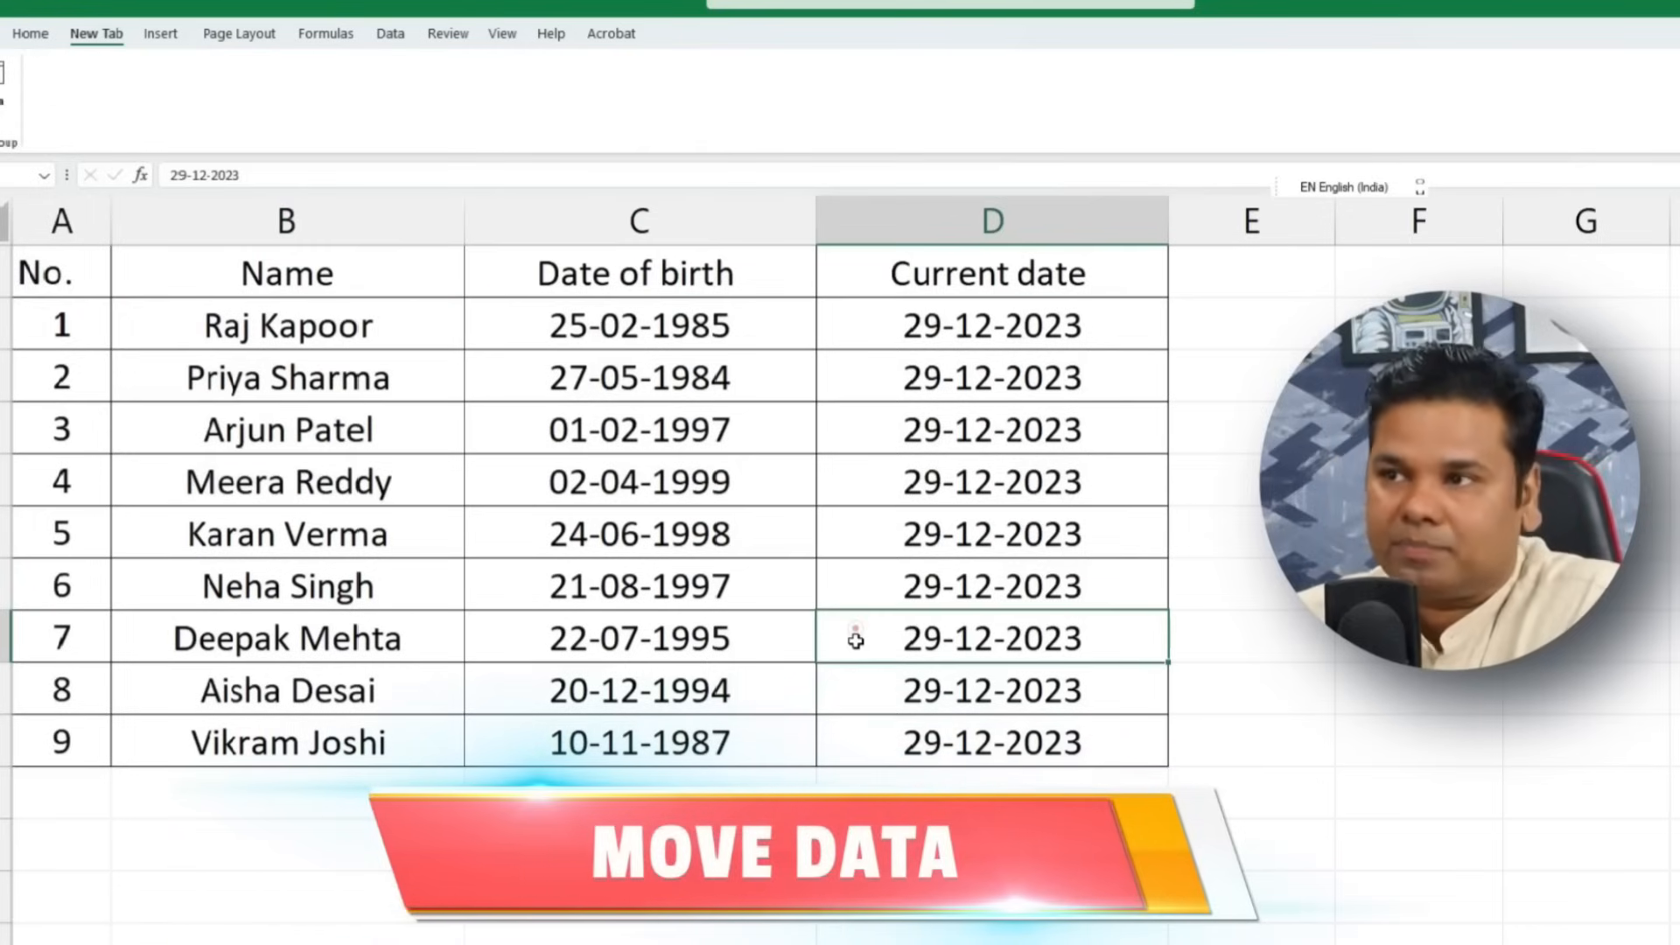
Step: Try to copy the first seven names (B2:B8) to the empty column beside the table, starting at E2
click(283, 315)
drag(284, 315, 292, 612)
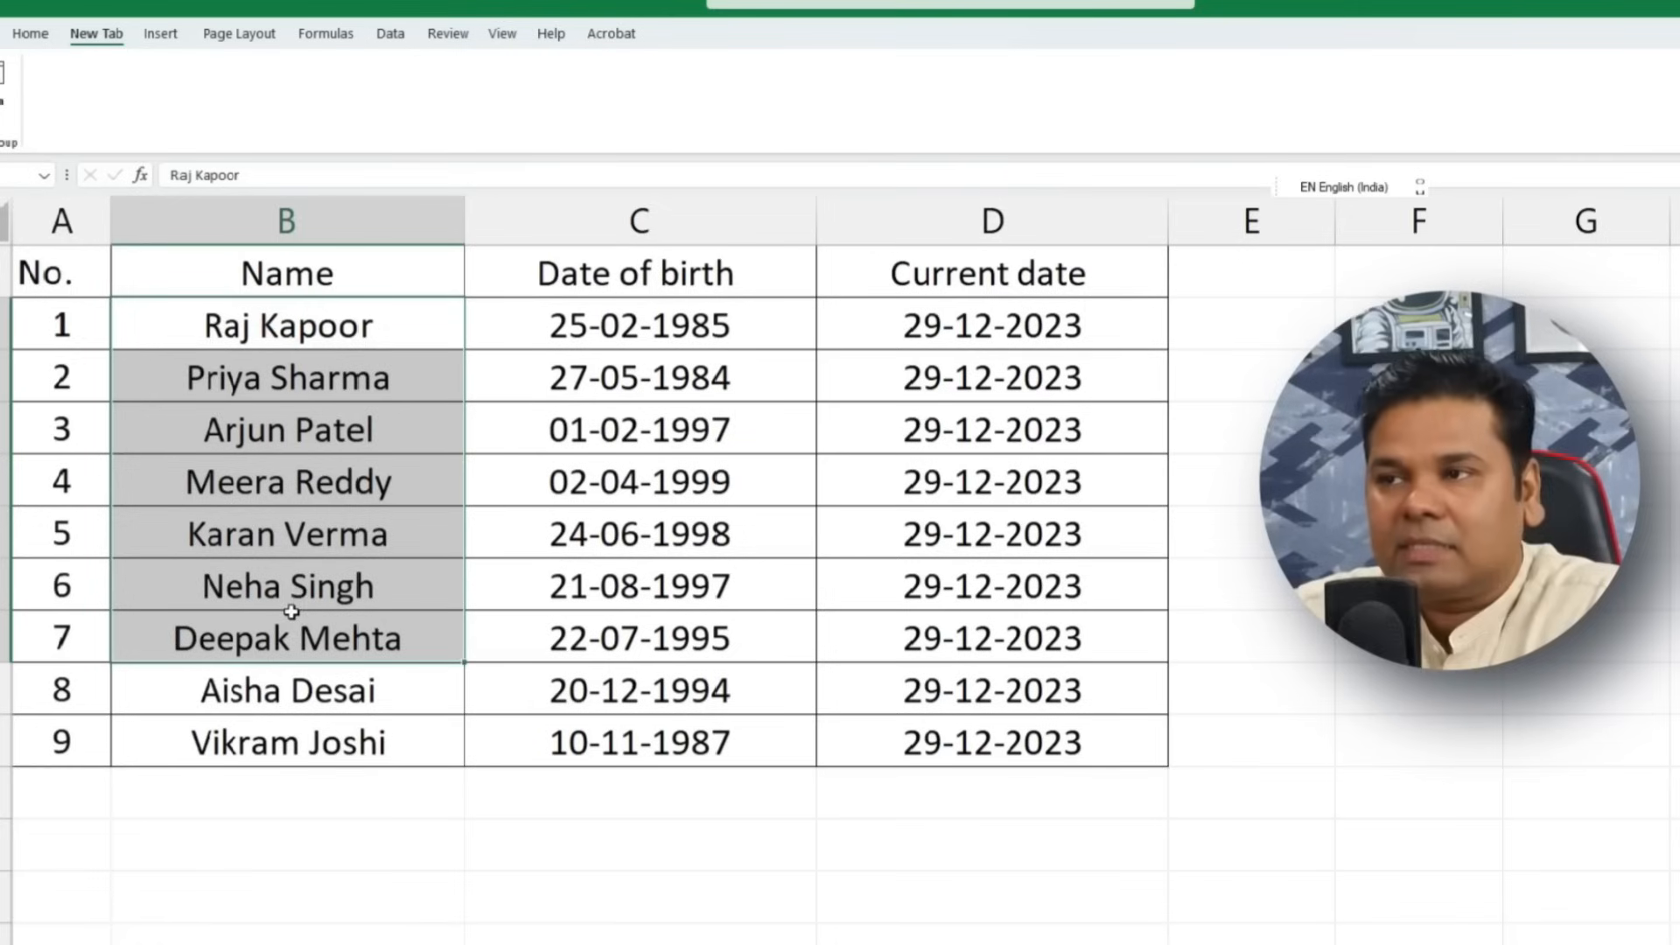
right_click(208, 347)
click(254, 391)
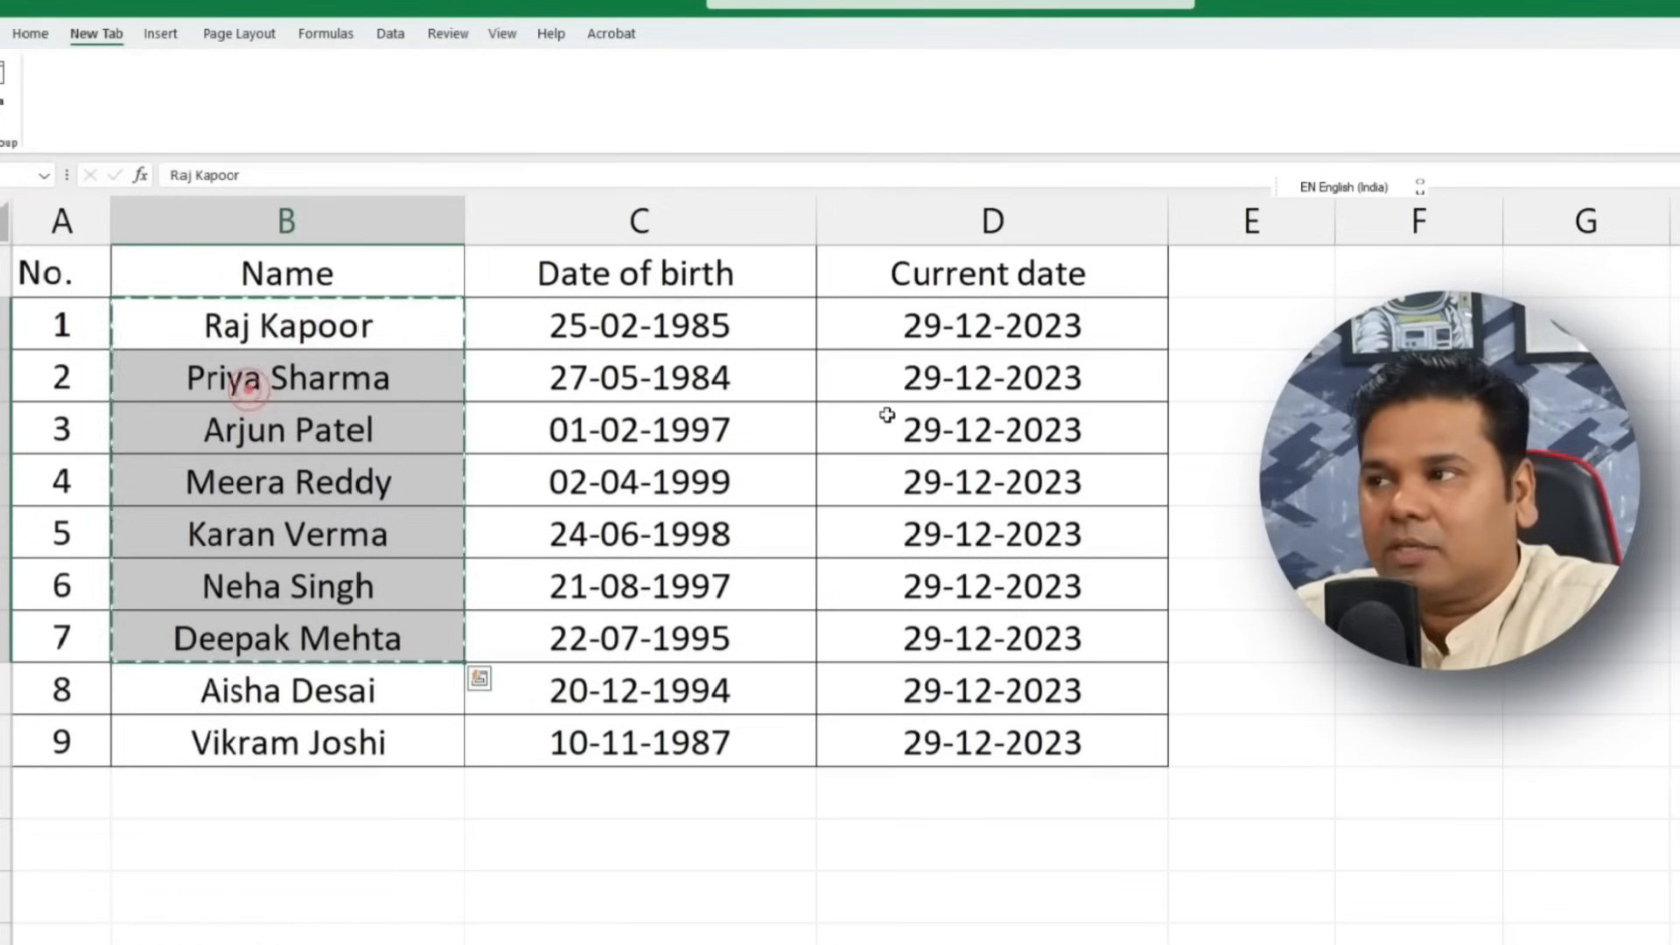
right_click(1219, 331)
click(1260, 409)
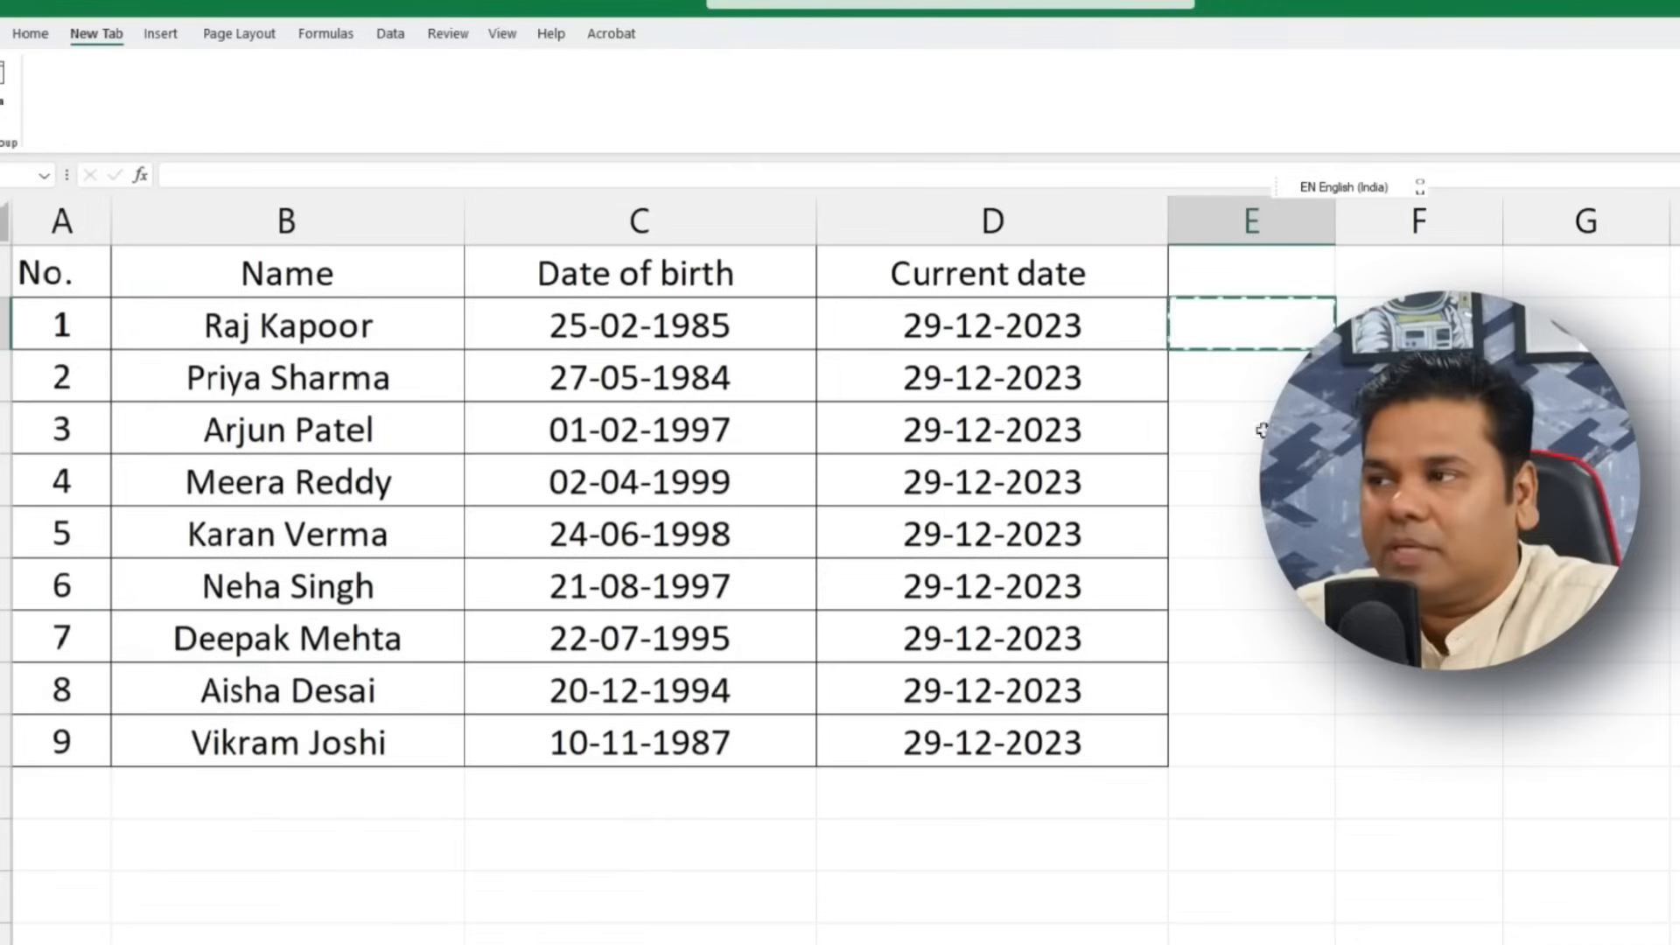
Step: Move the first six names from B2:B7 to E2:E7 and widen column E to fit them
click(337, 343)
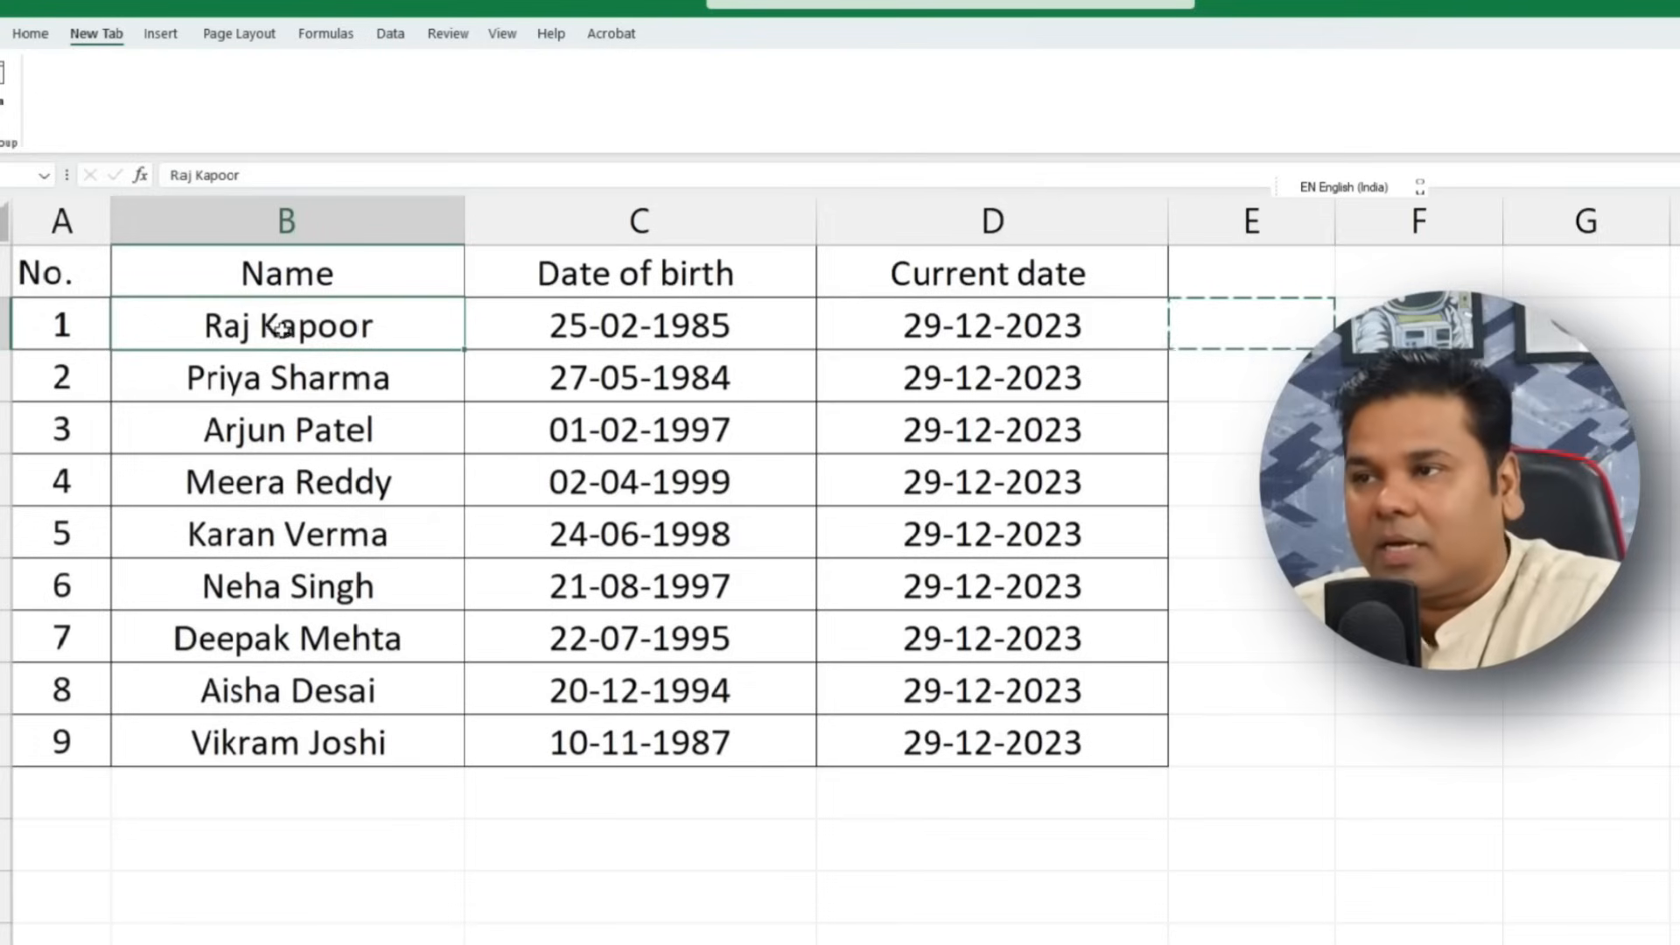
drag(325, 319, 307, 577)
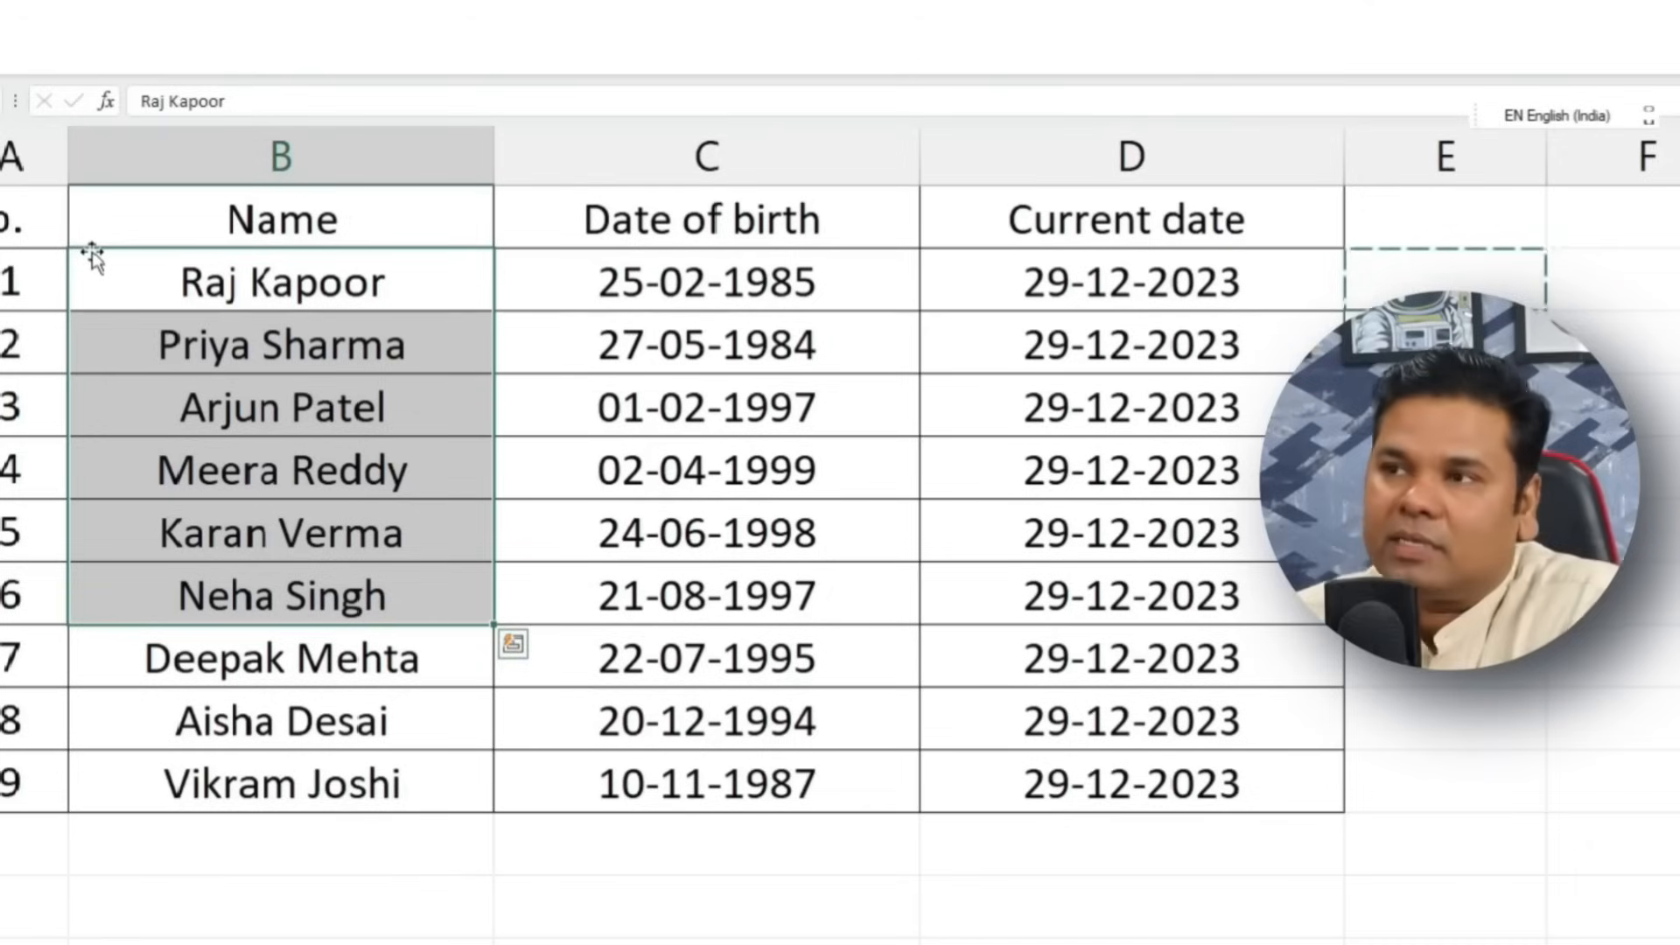
click(93, 256)
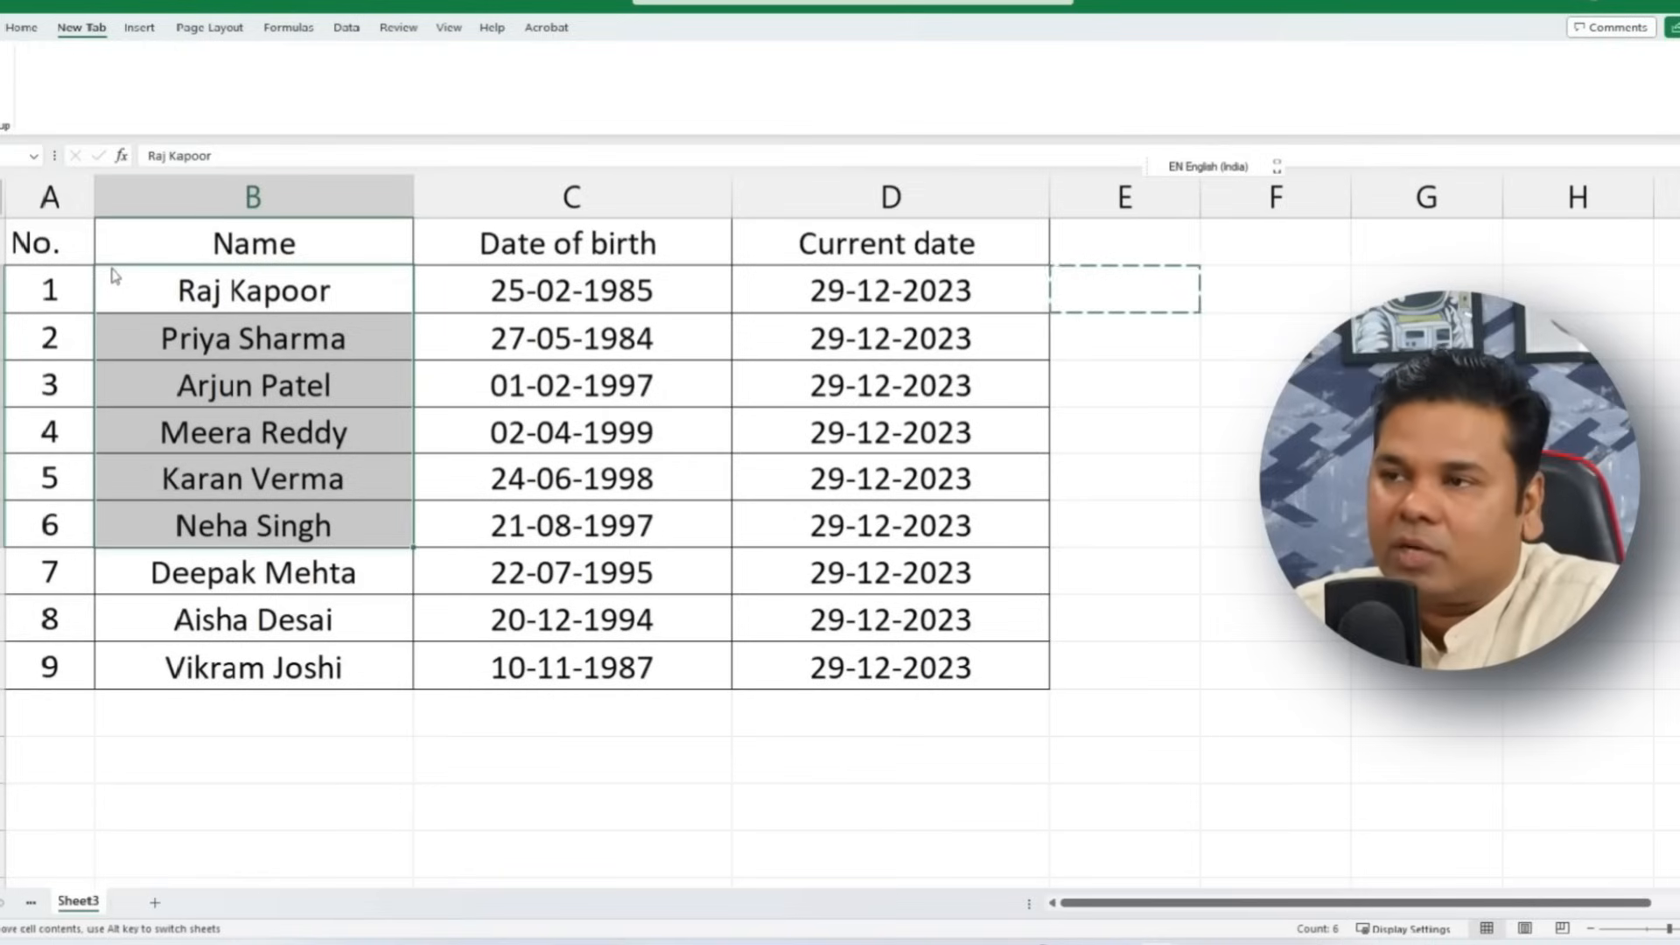
drag(112, 276, 1157, 295)
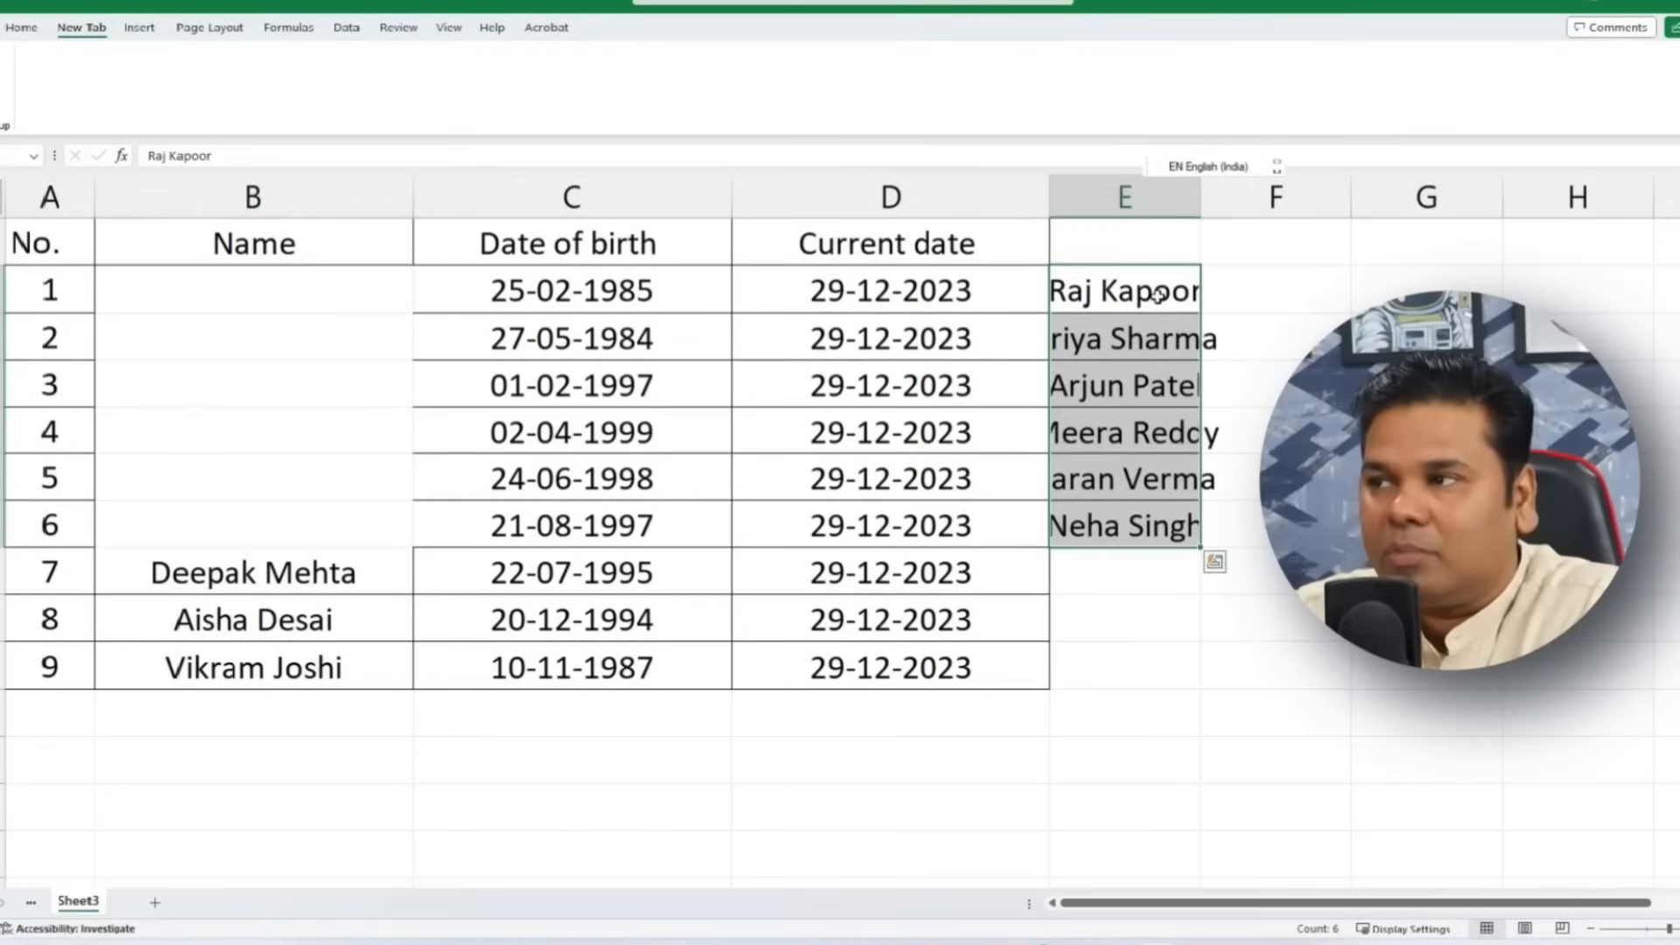
drag(1198, 209, 1280, 205)
Step: Move the six names in E2:E7 back to B2:B7 in the Name column
drag(1179, 347, 1183, 422)
drag(1159, 294, 1215, 516)
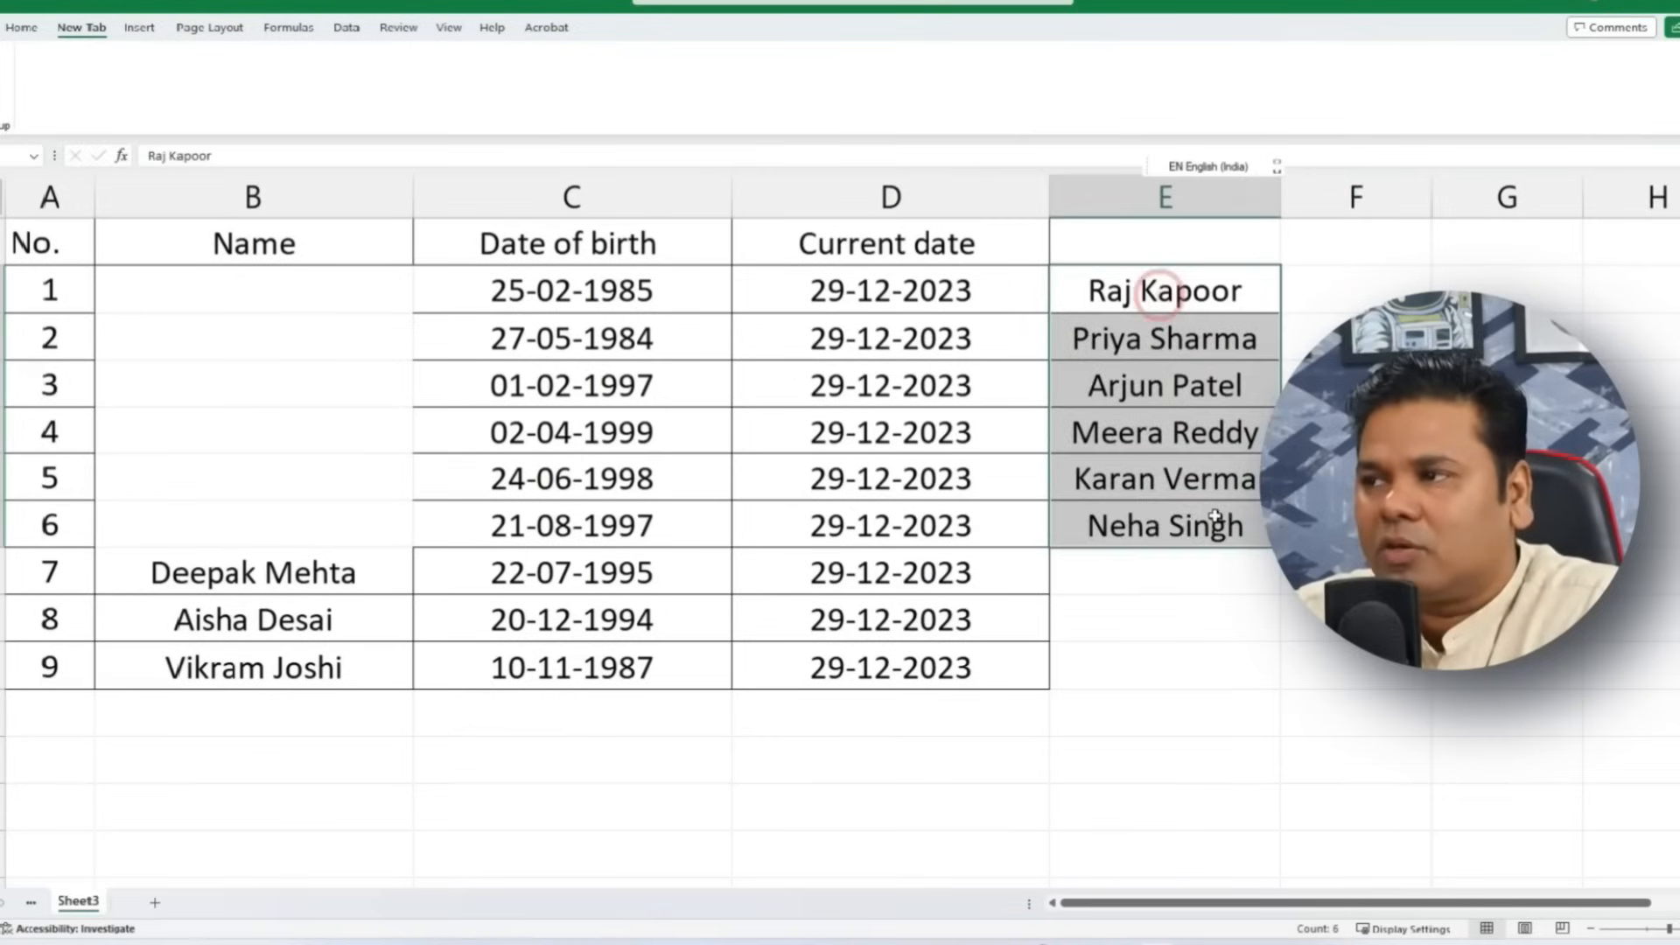
drag(1132, 267, 302, 315)
click(398, 685)
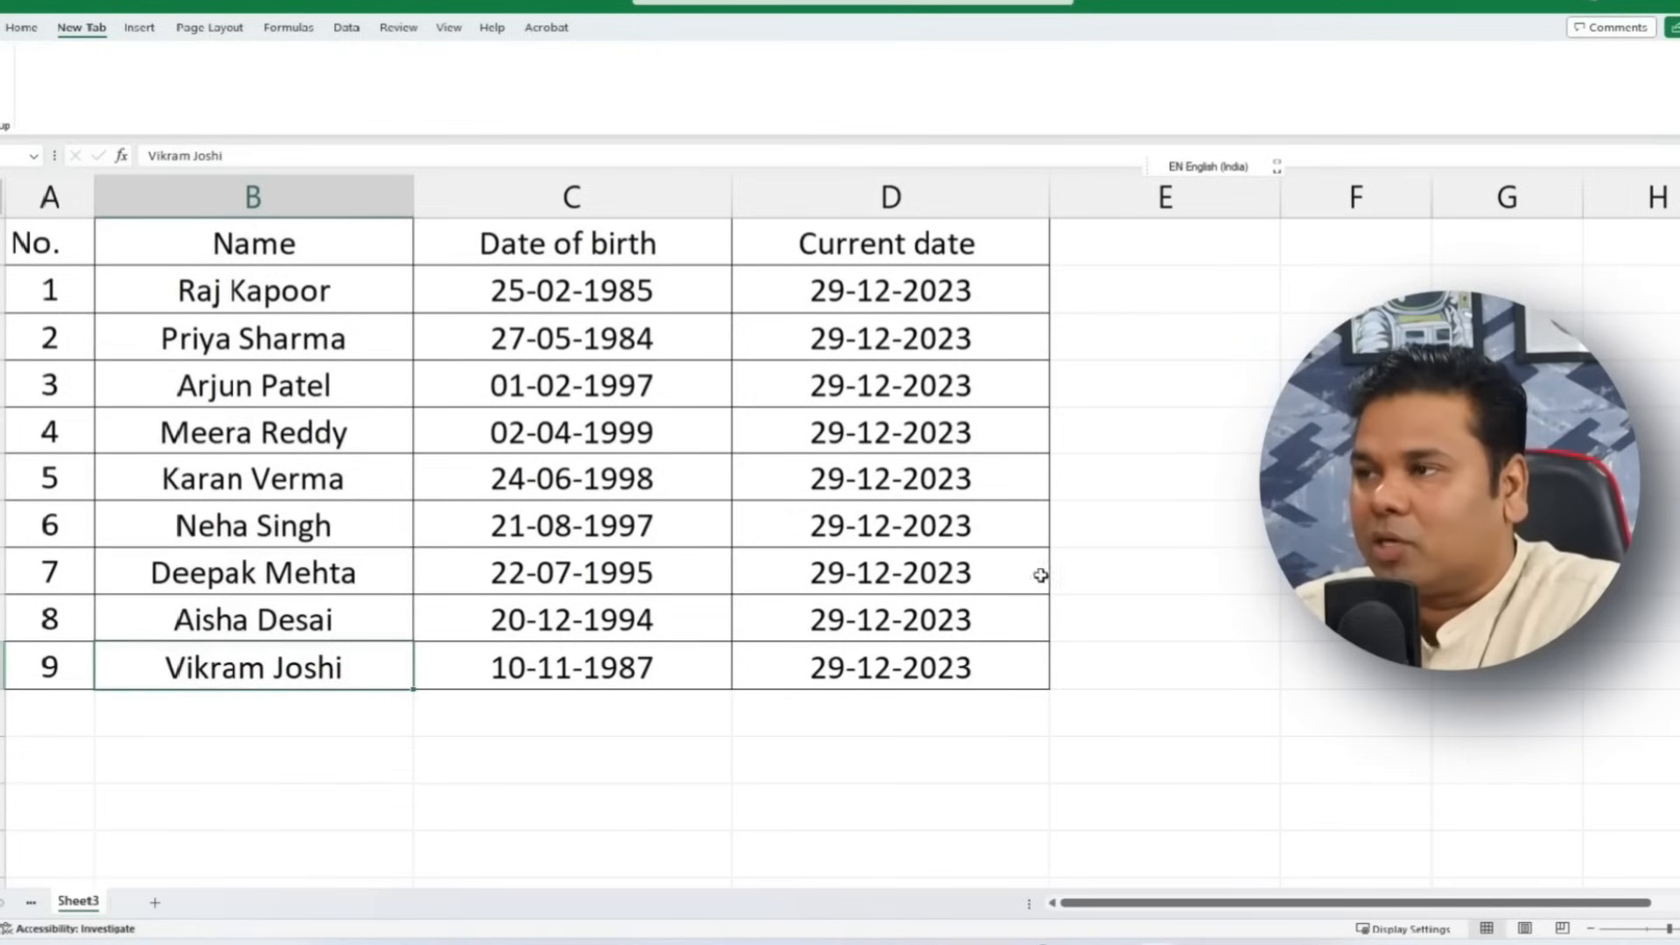
Step: Insert a blank column before Date of birth and fill C2:C10 with the formula =RANDBETWEEN(100,500)
right_click(583, 188)
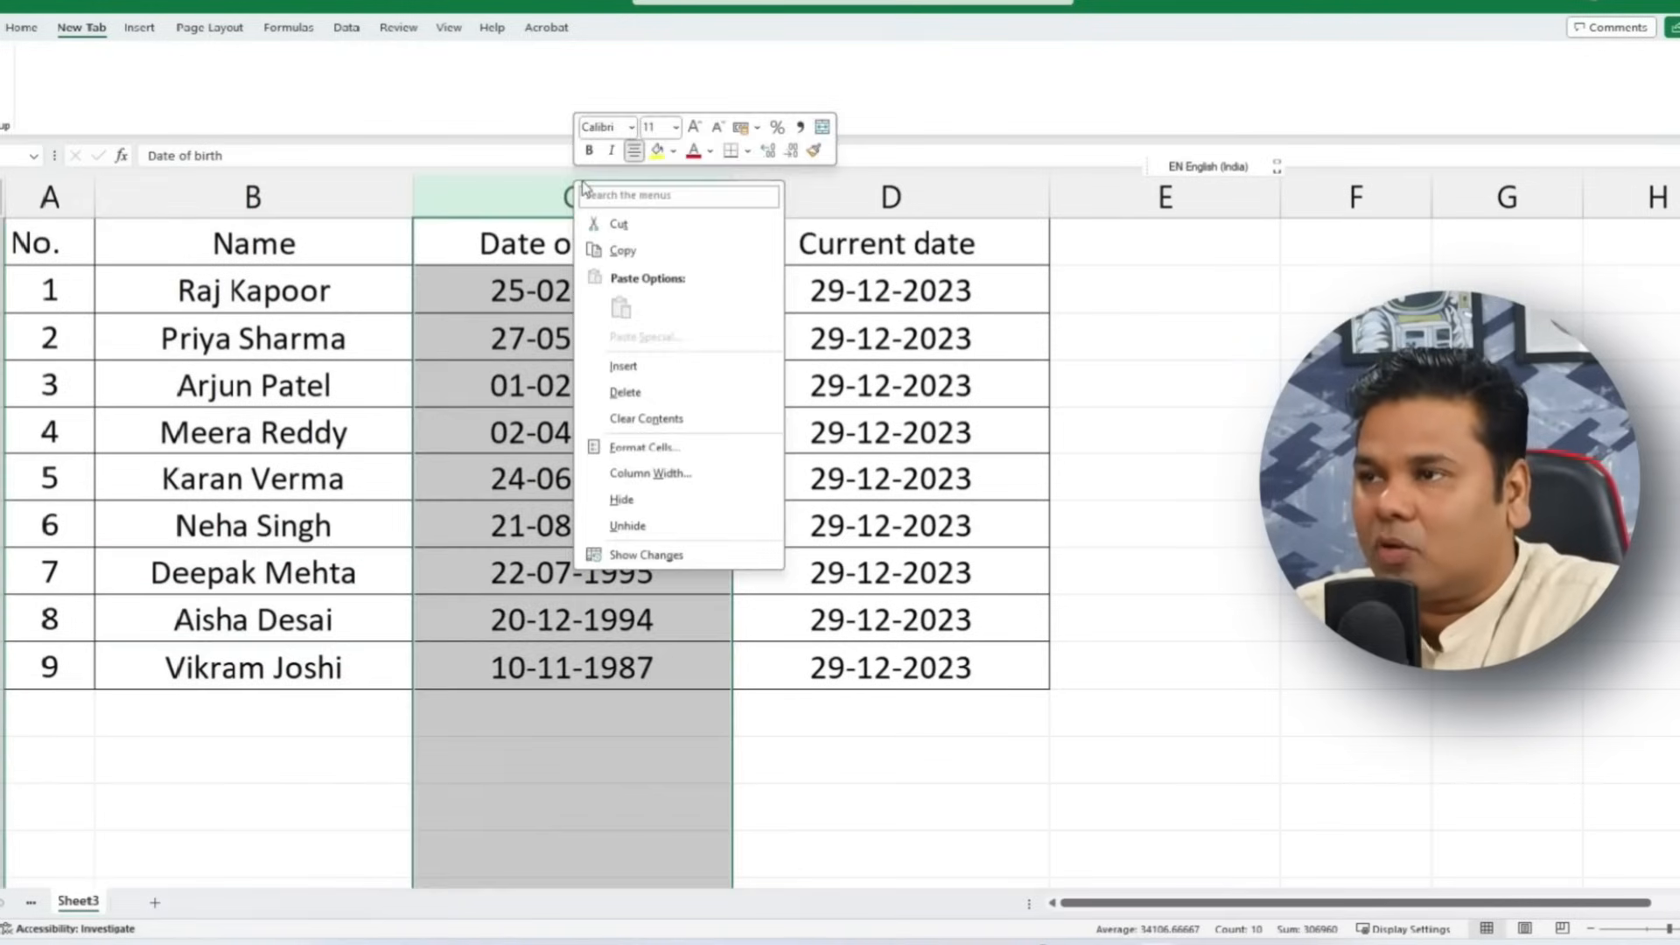
click(648, 365)
click(480, 281)
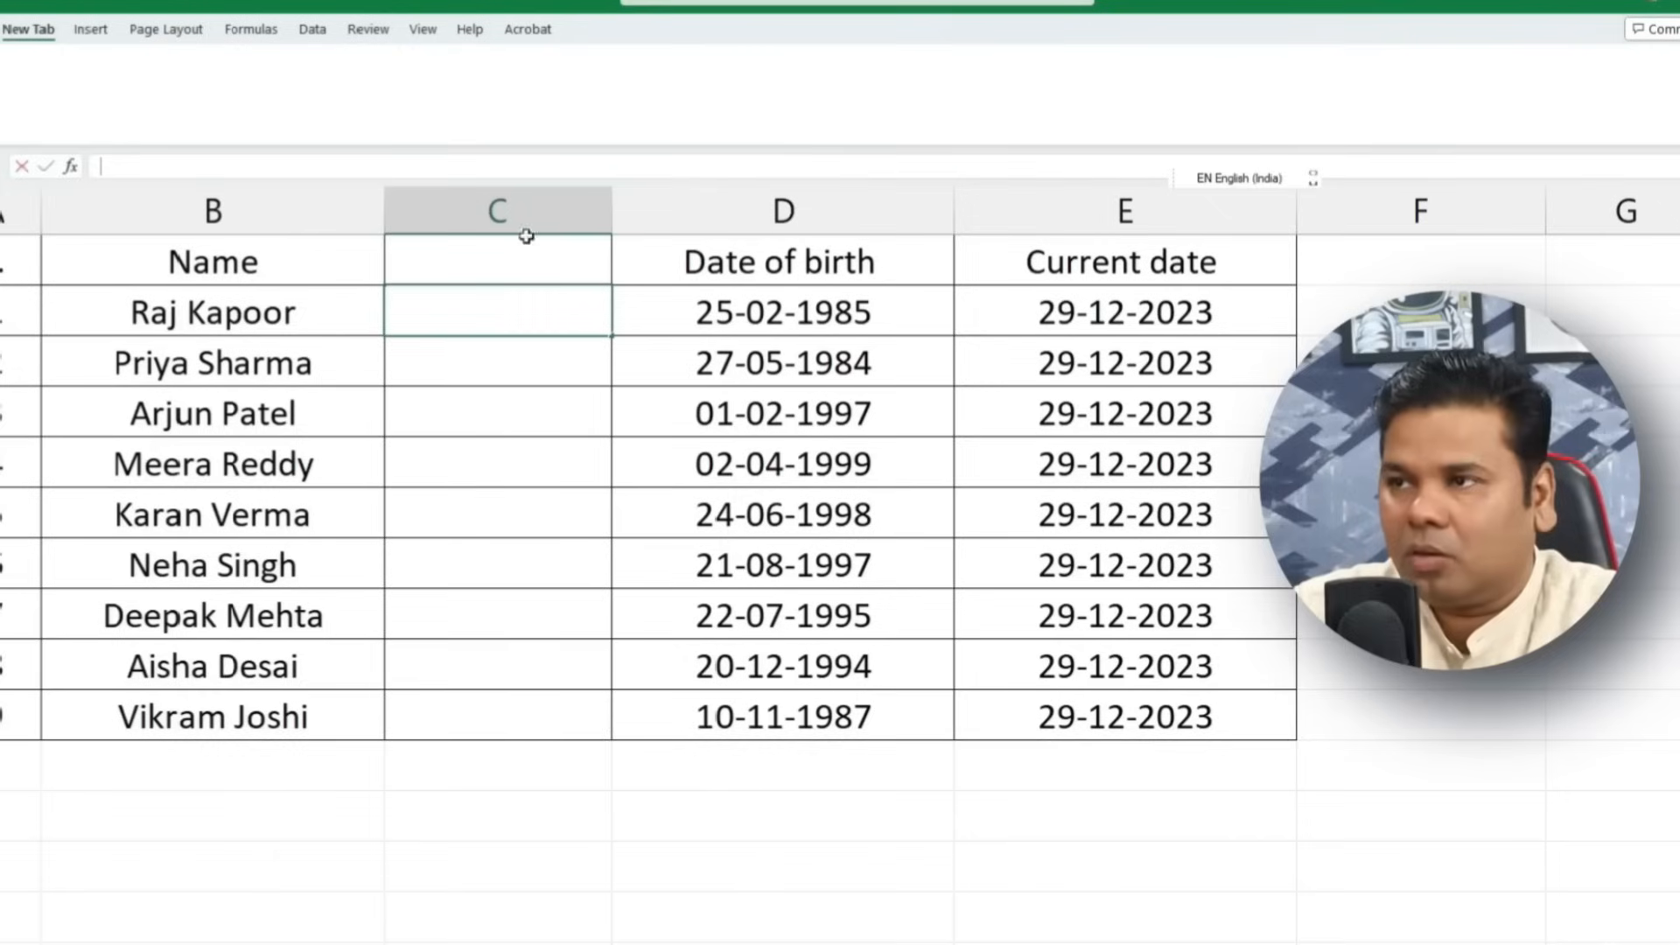
text(=rand)
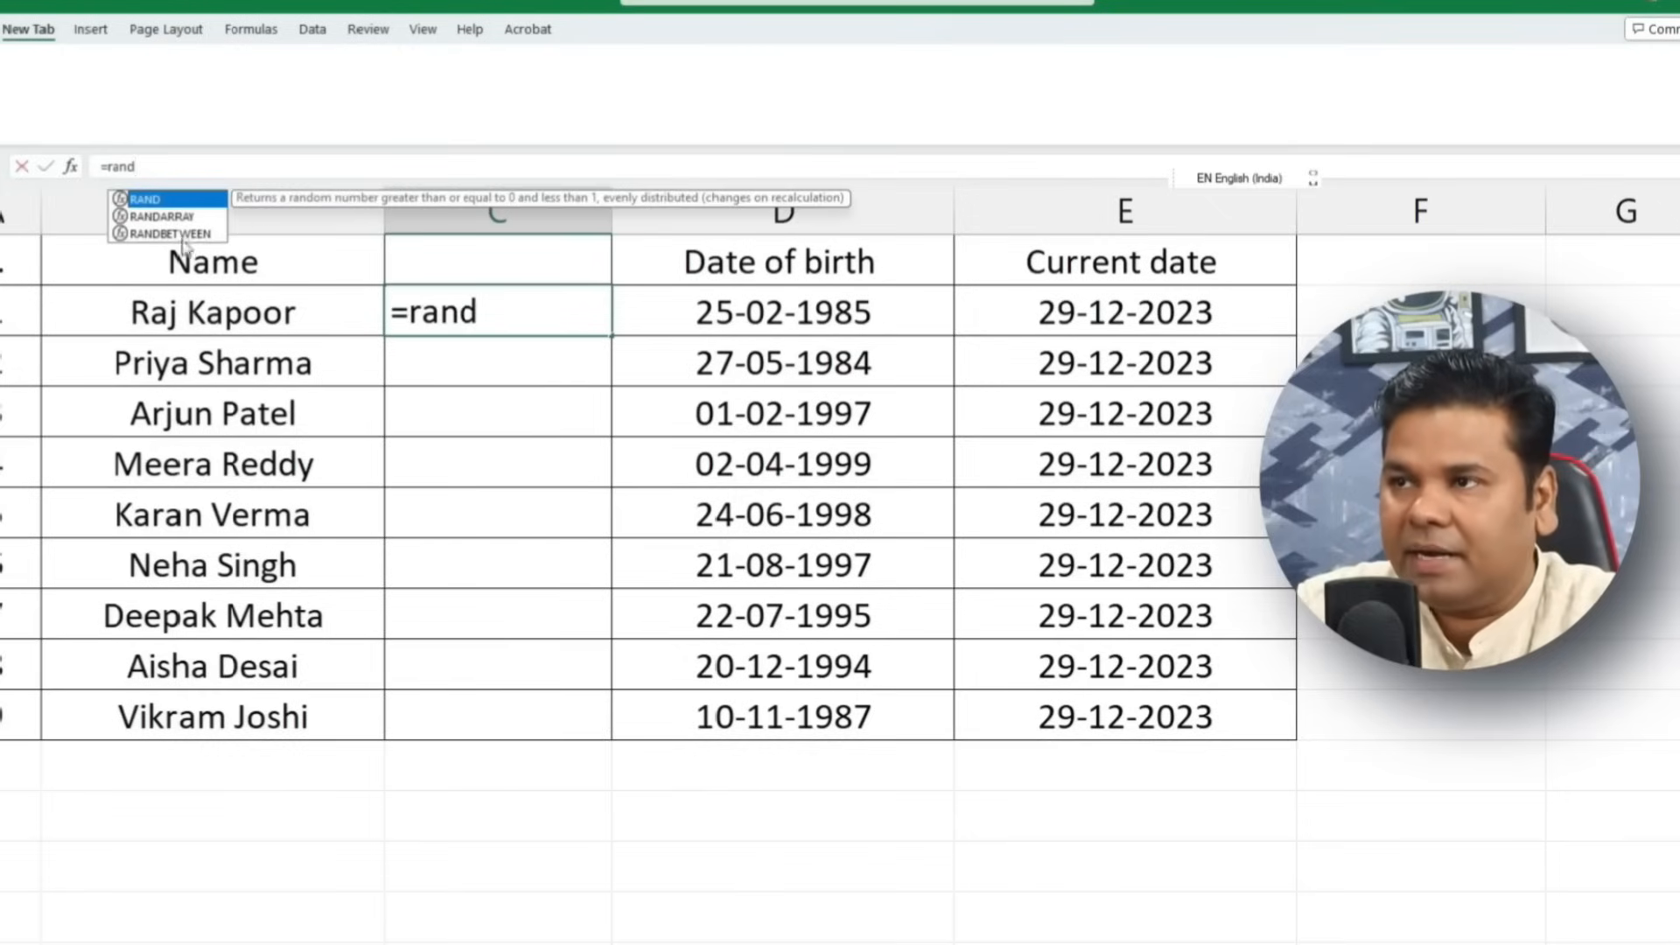
key(Down)
key(Down)
key(Tab)
text(100)
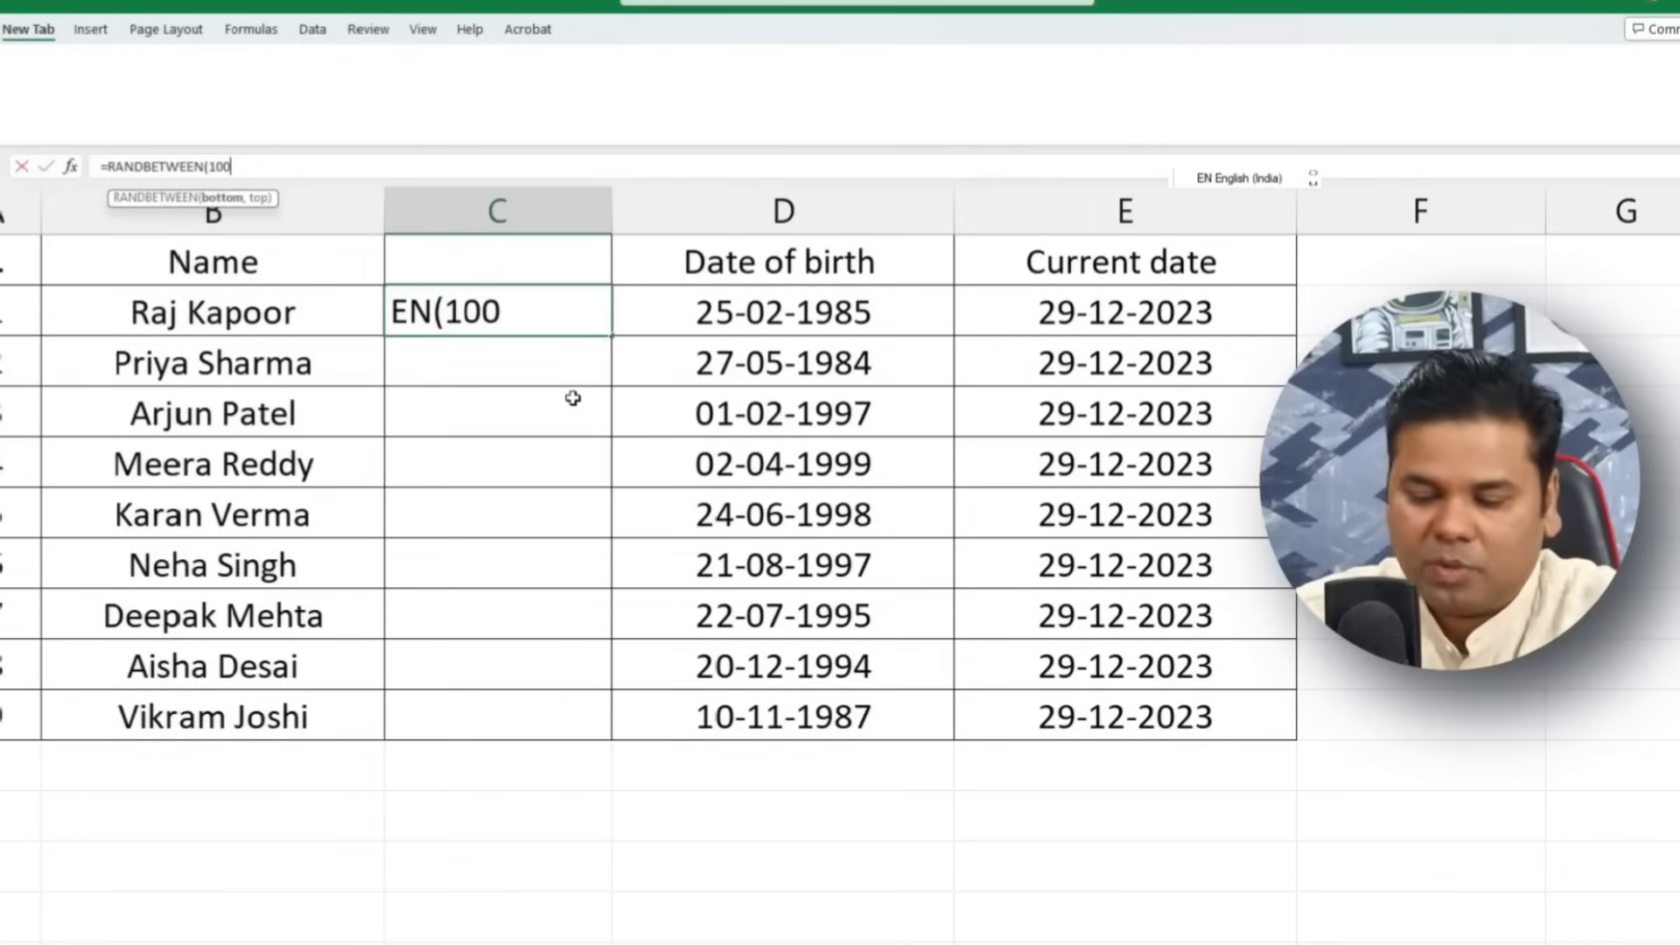
text(,500)
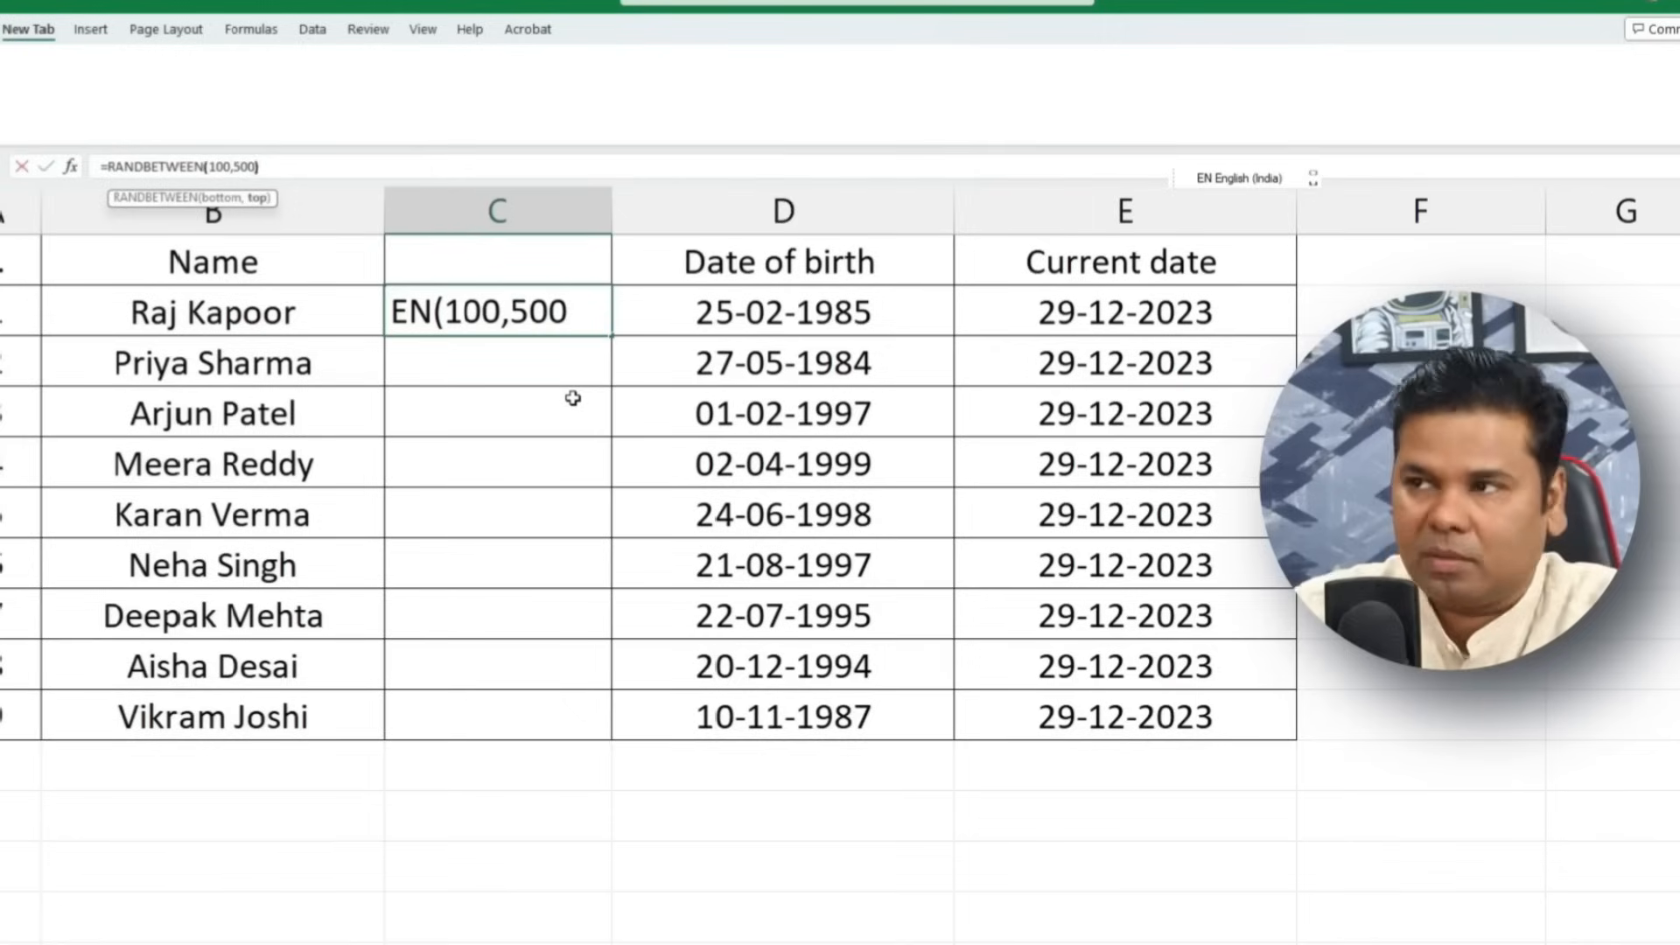
key(Return)
click(549, 319)
drag(613, 334, 614, 741)
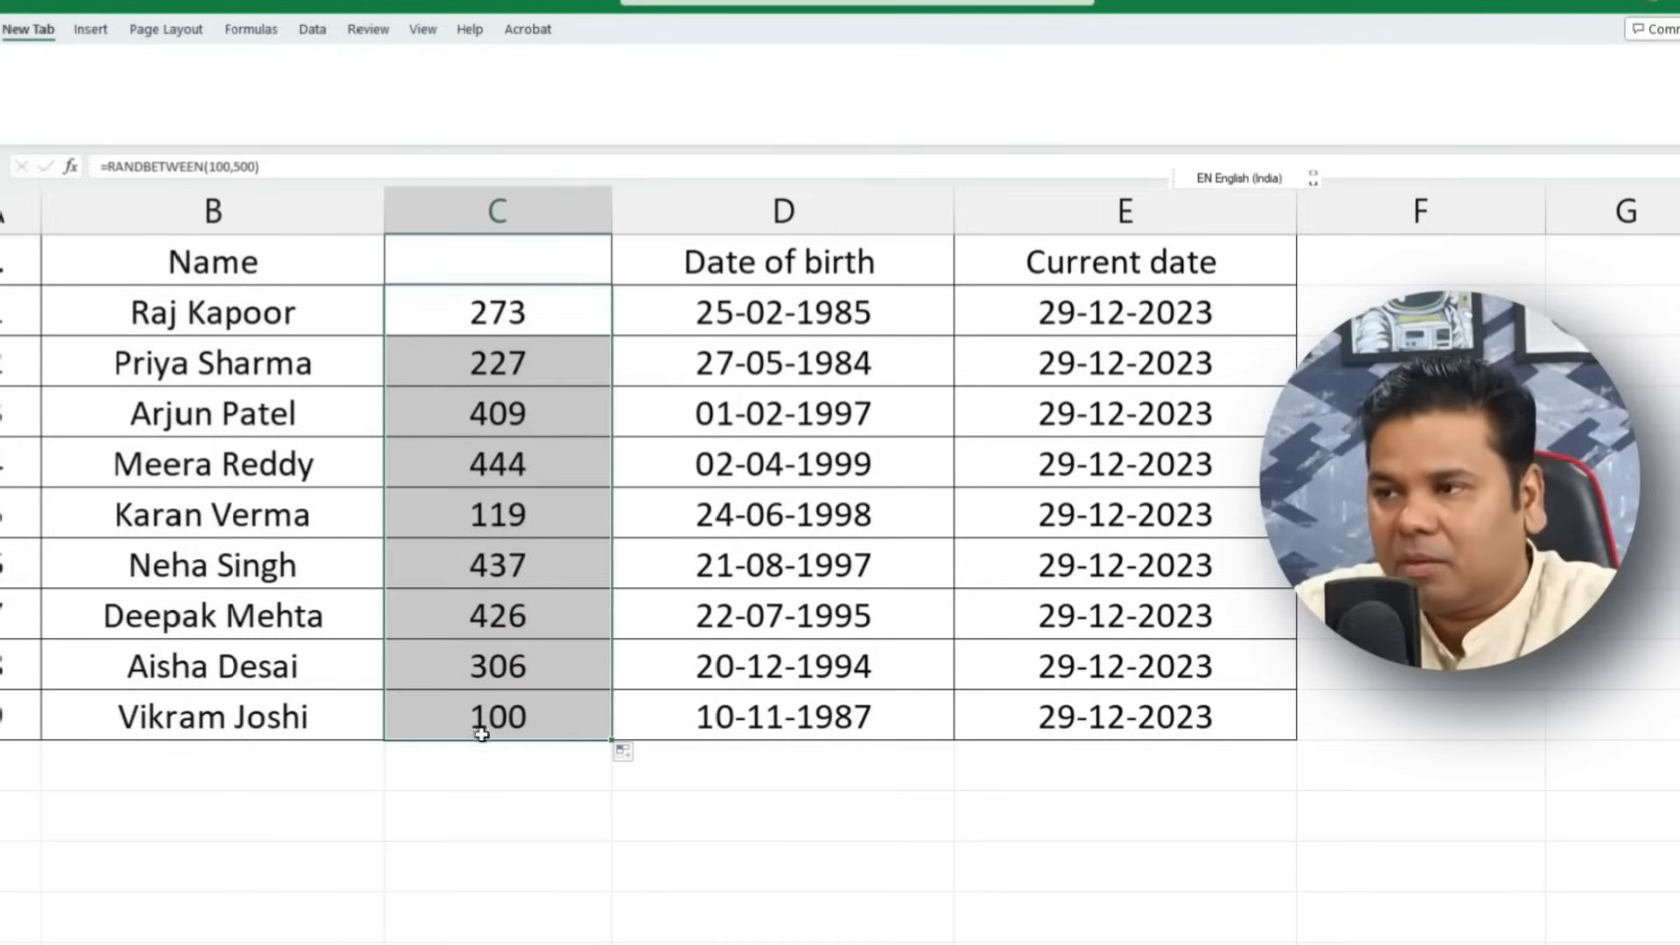
Step: Total the random numbers in C2:C10 with an AutoSum in cell C11
click(530, 756)
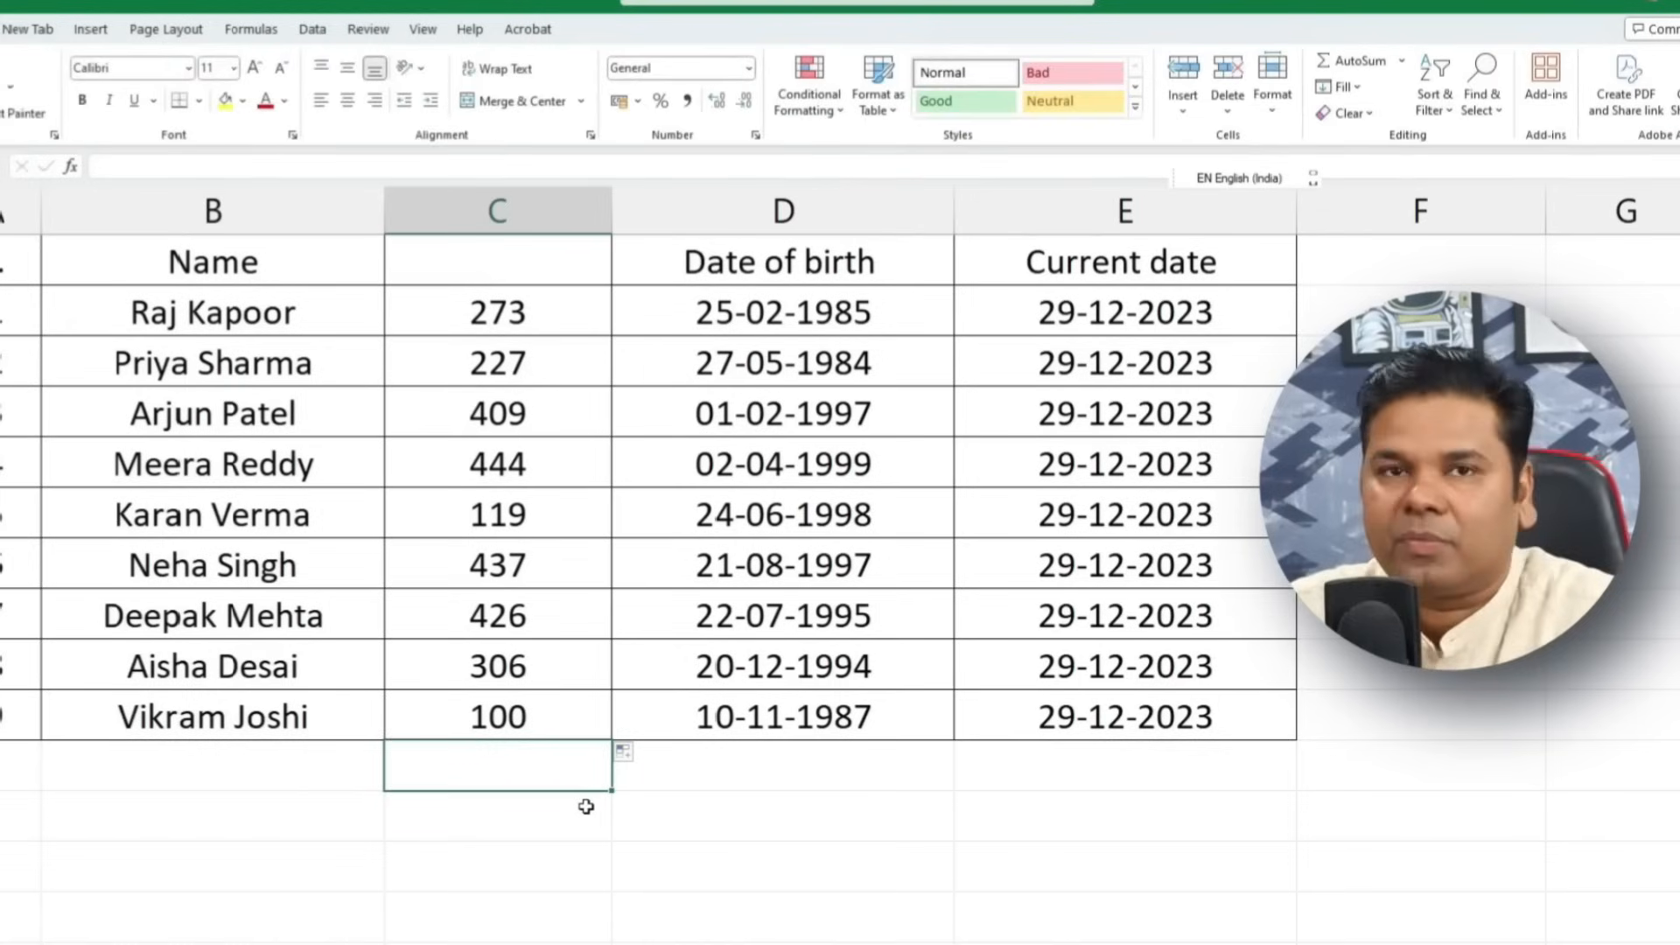
click(1343, 60)
key(Return)
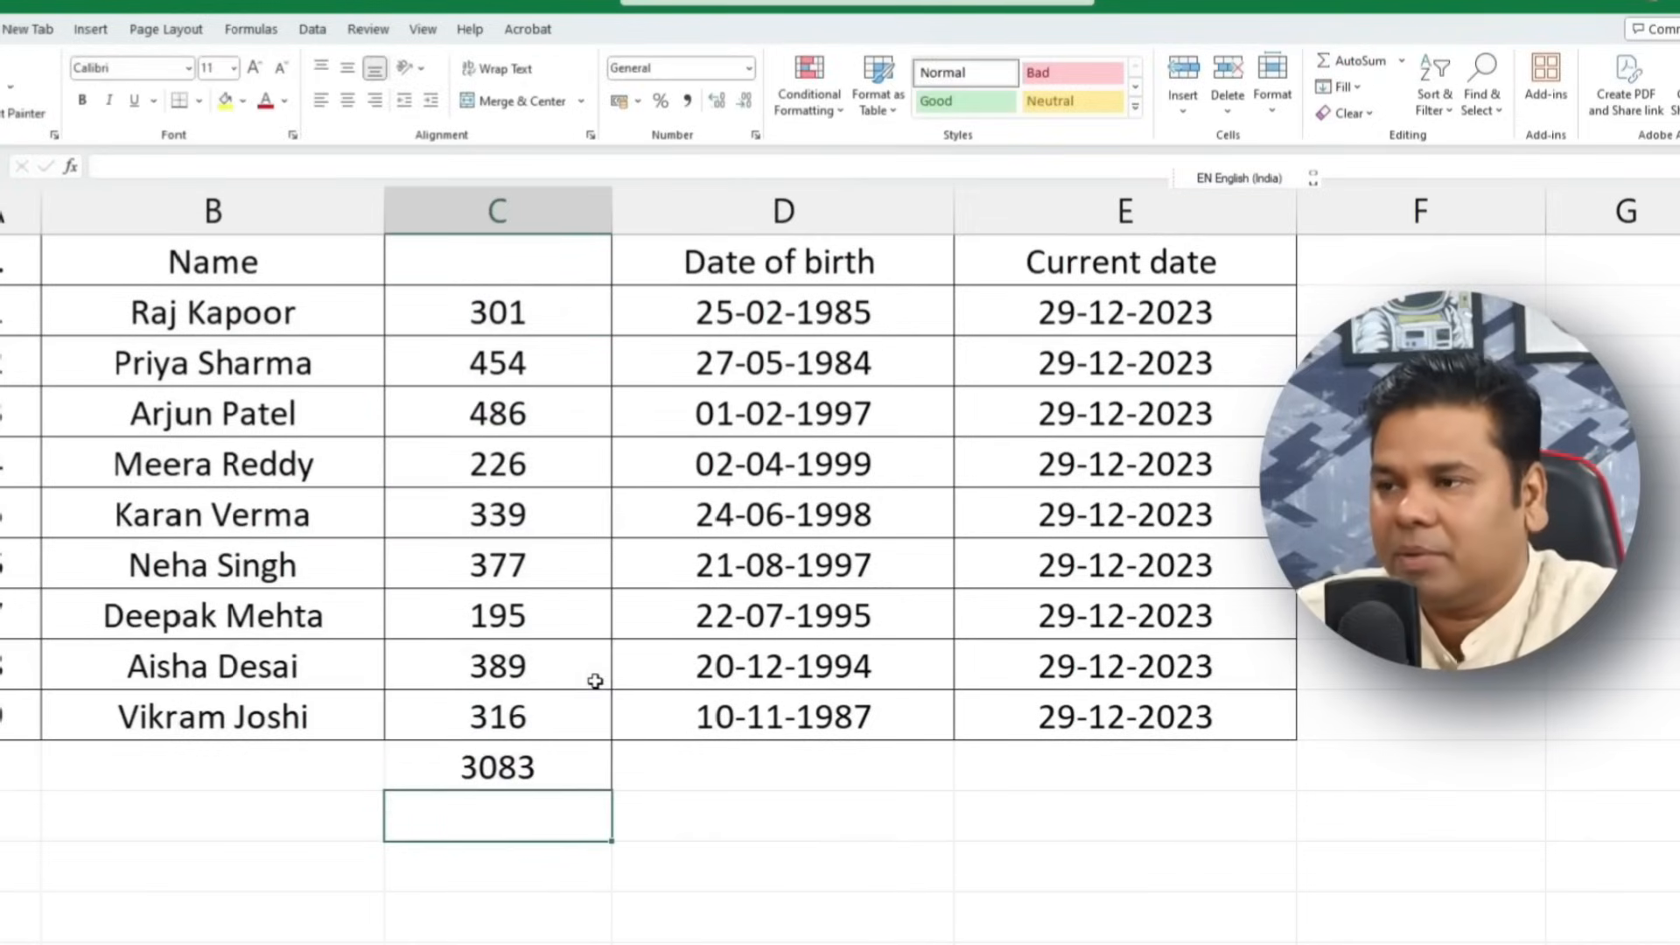
Step: Move the sum formula from C11 to B11, below the last name
click(495, 774)
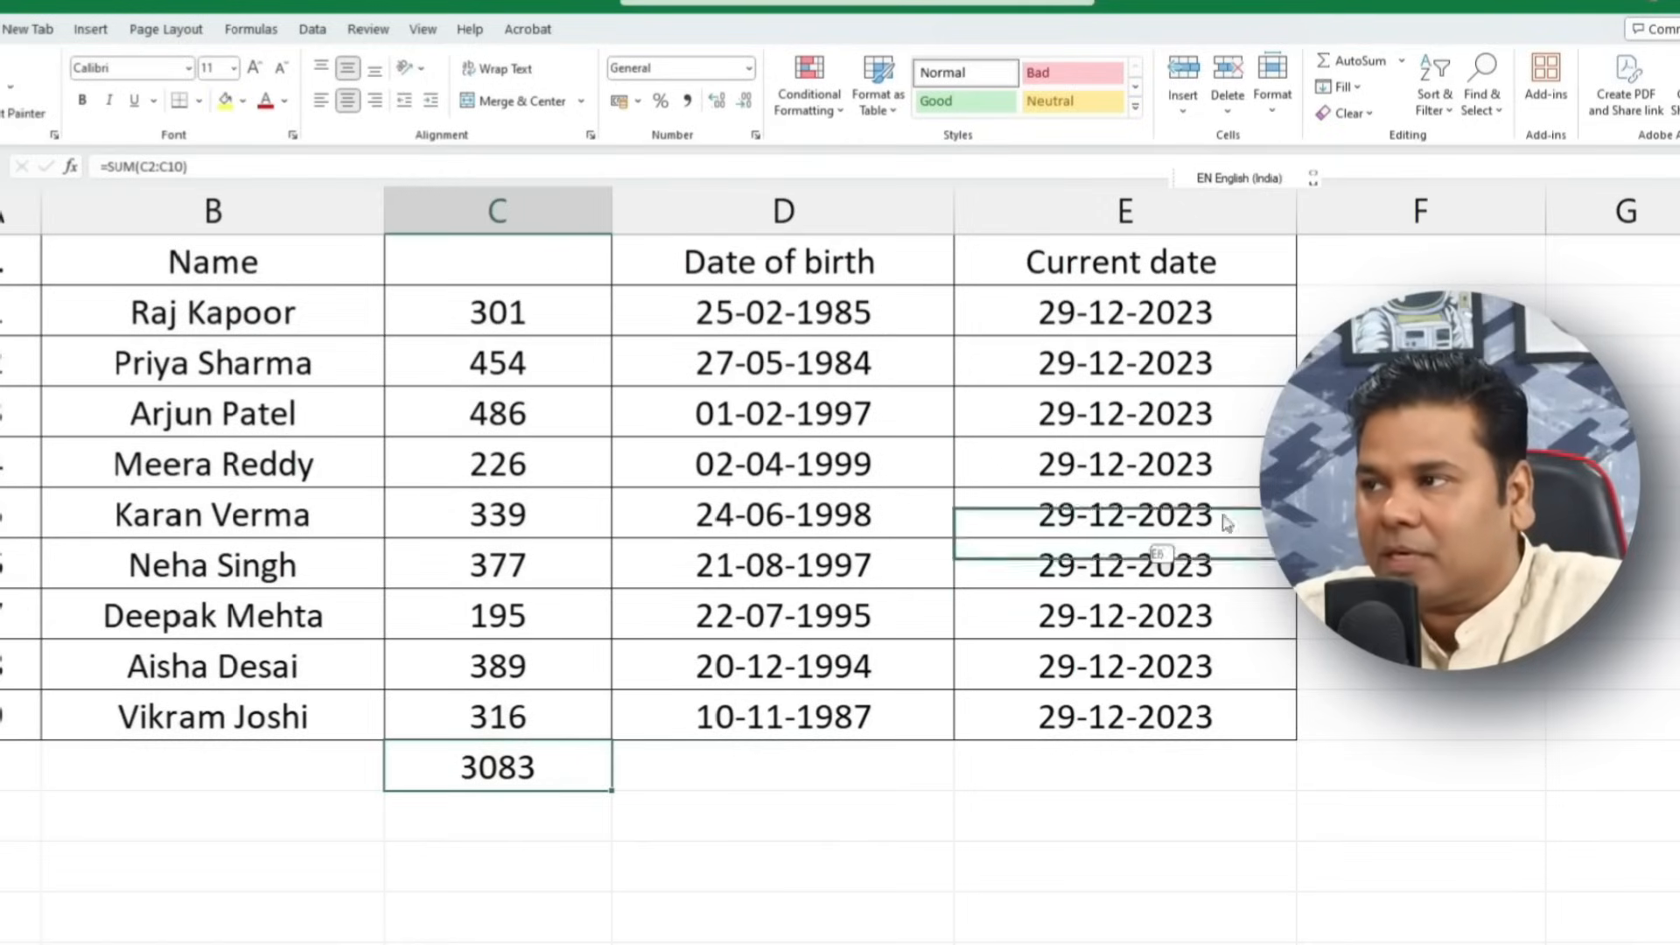
drag(1430, 285, 176, 763)
click(267, 906)
click(212, 767)
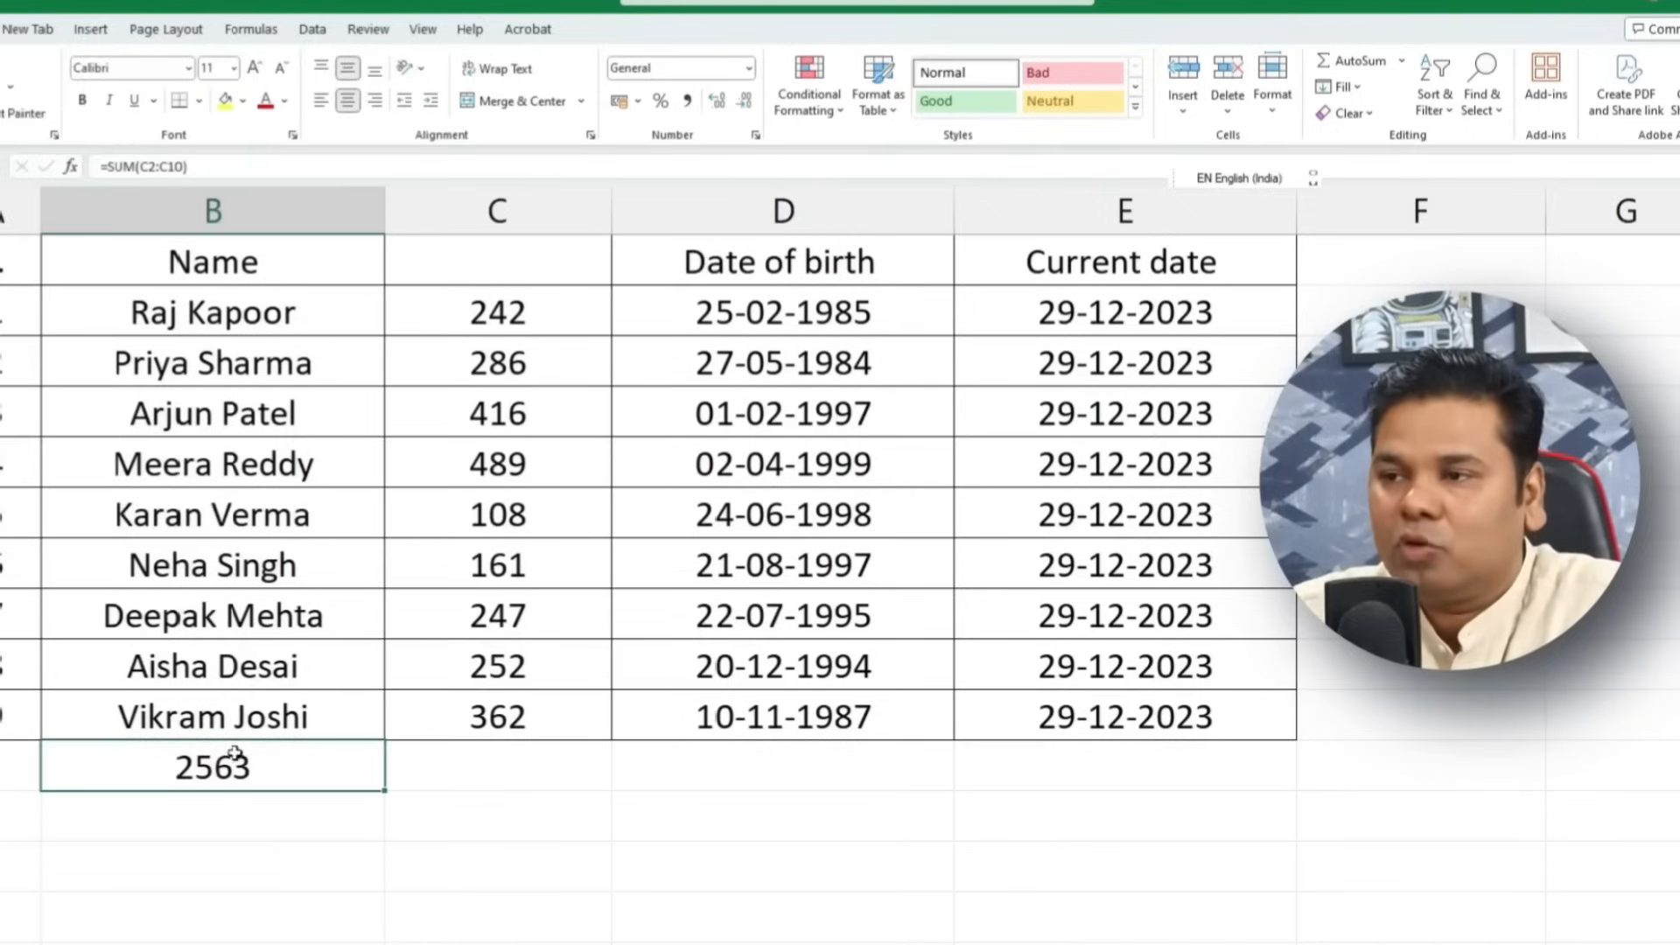
Step: Move the sum formula from B11 back to C11, directly below the random numbers
drag(240, 744, 446, 855)
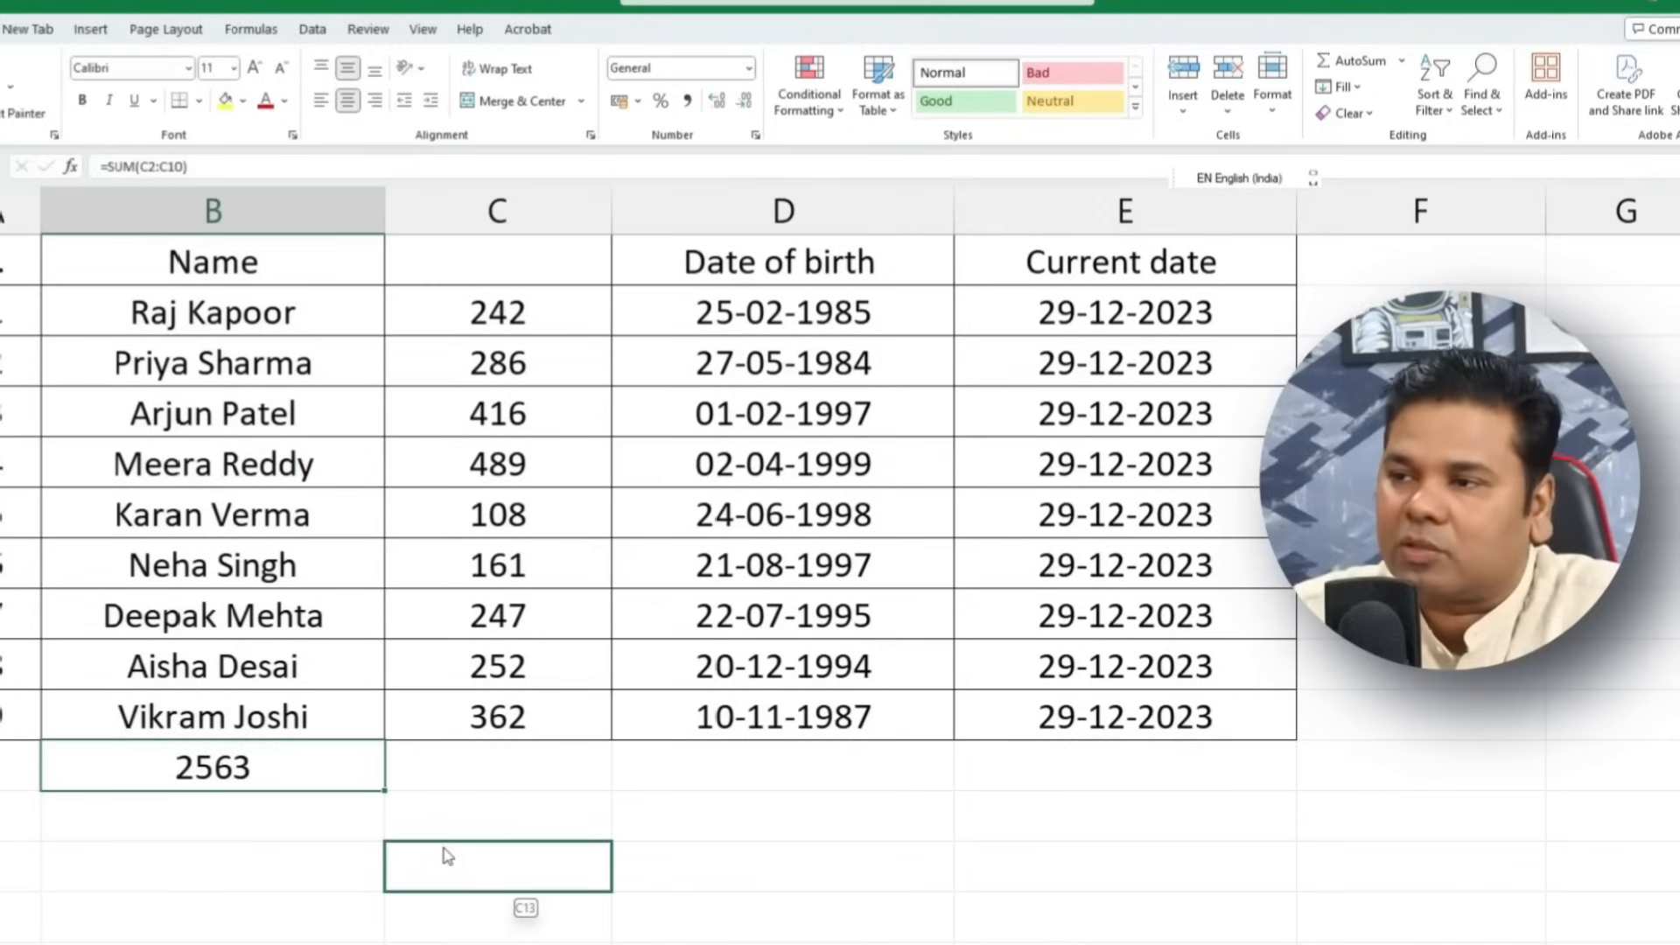
drag(446, 856, 477, 770)
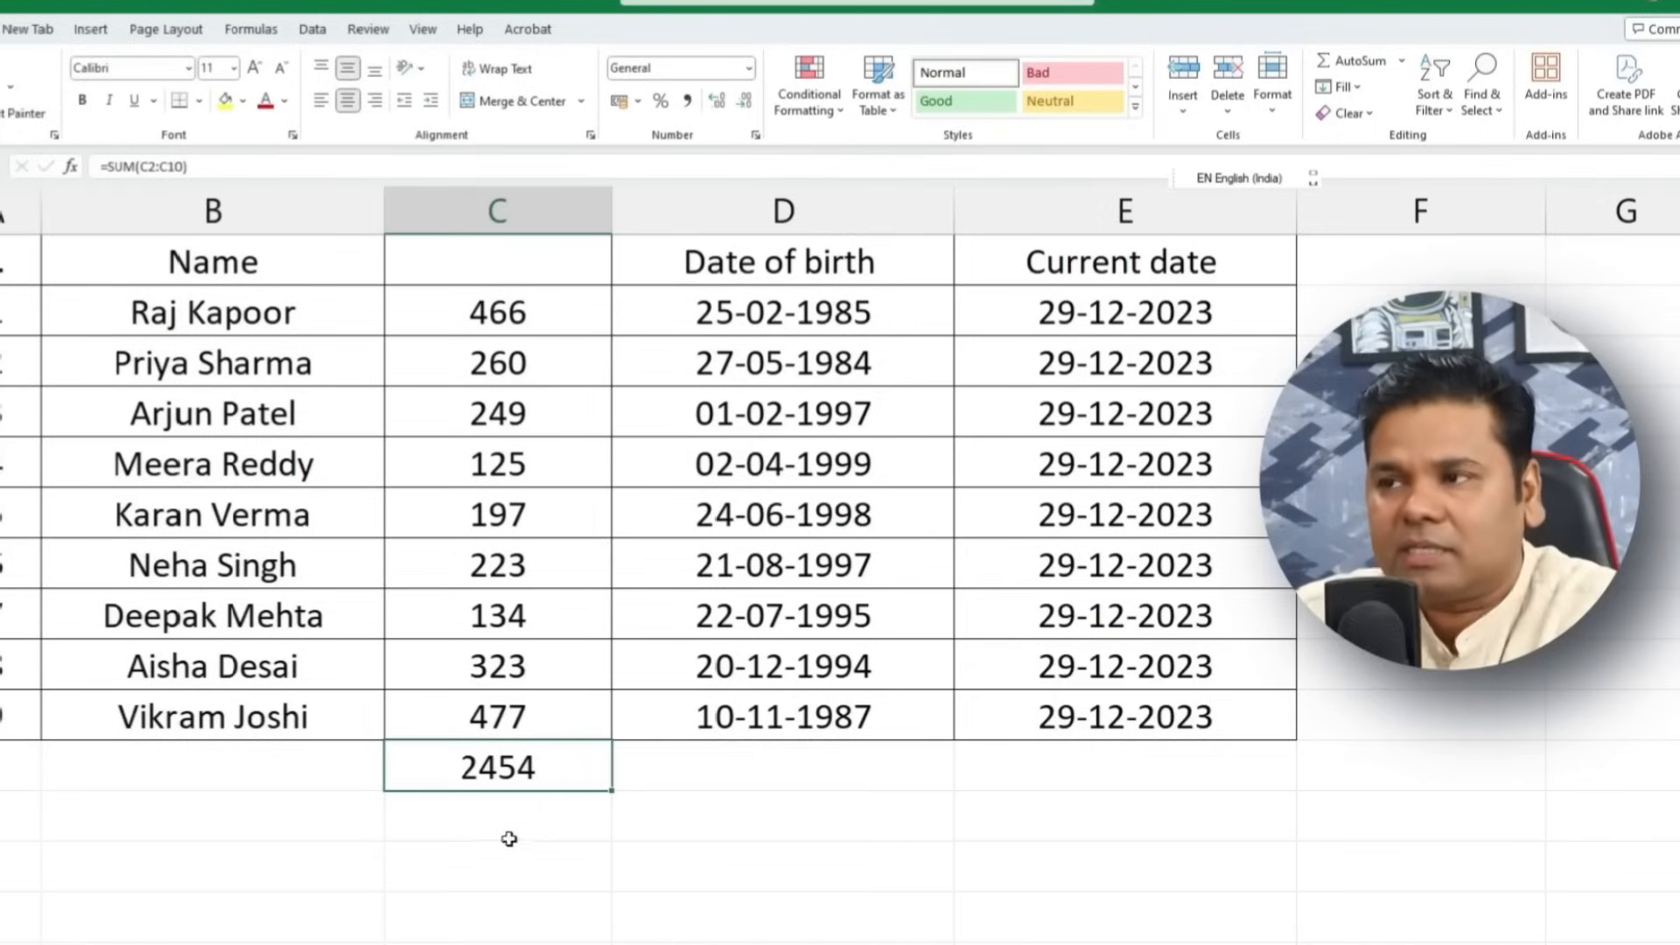
click(497, 213)
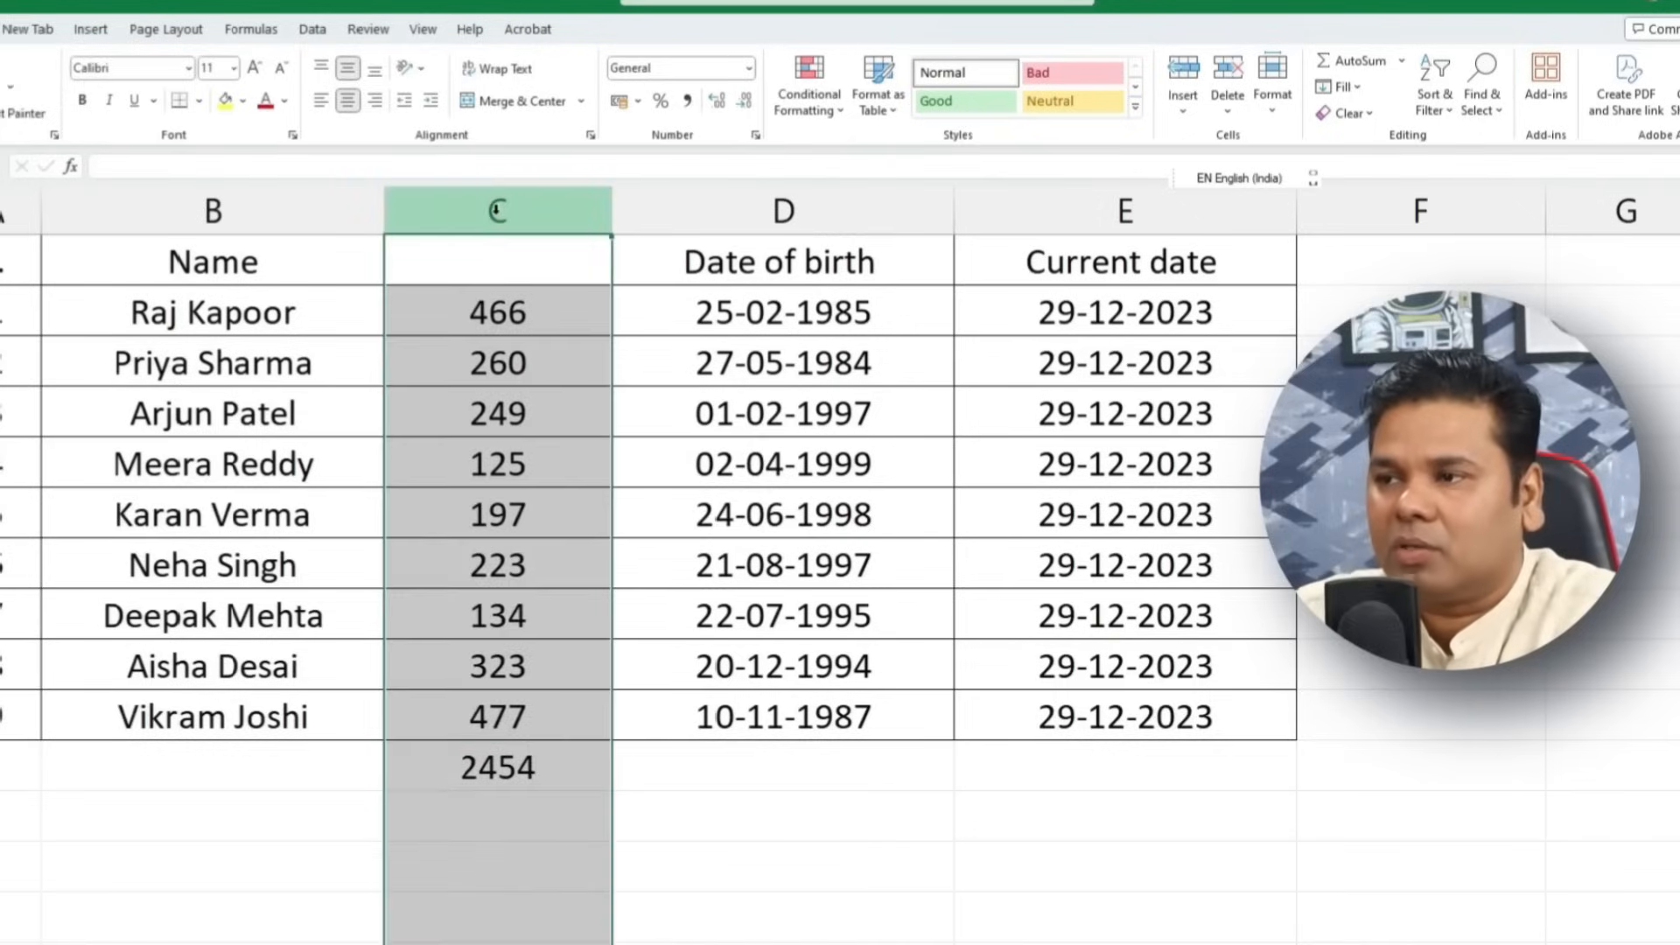
click(546, 763)
click(747, 825)
click(574, 826)
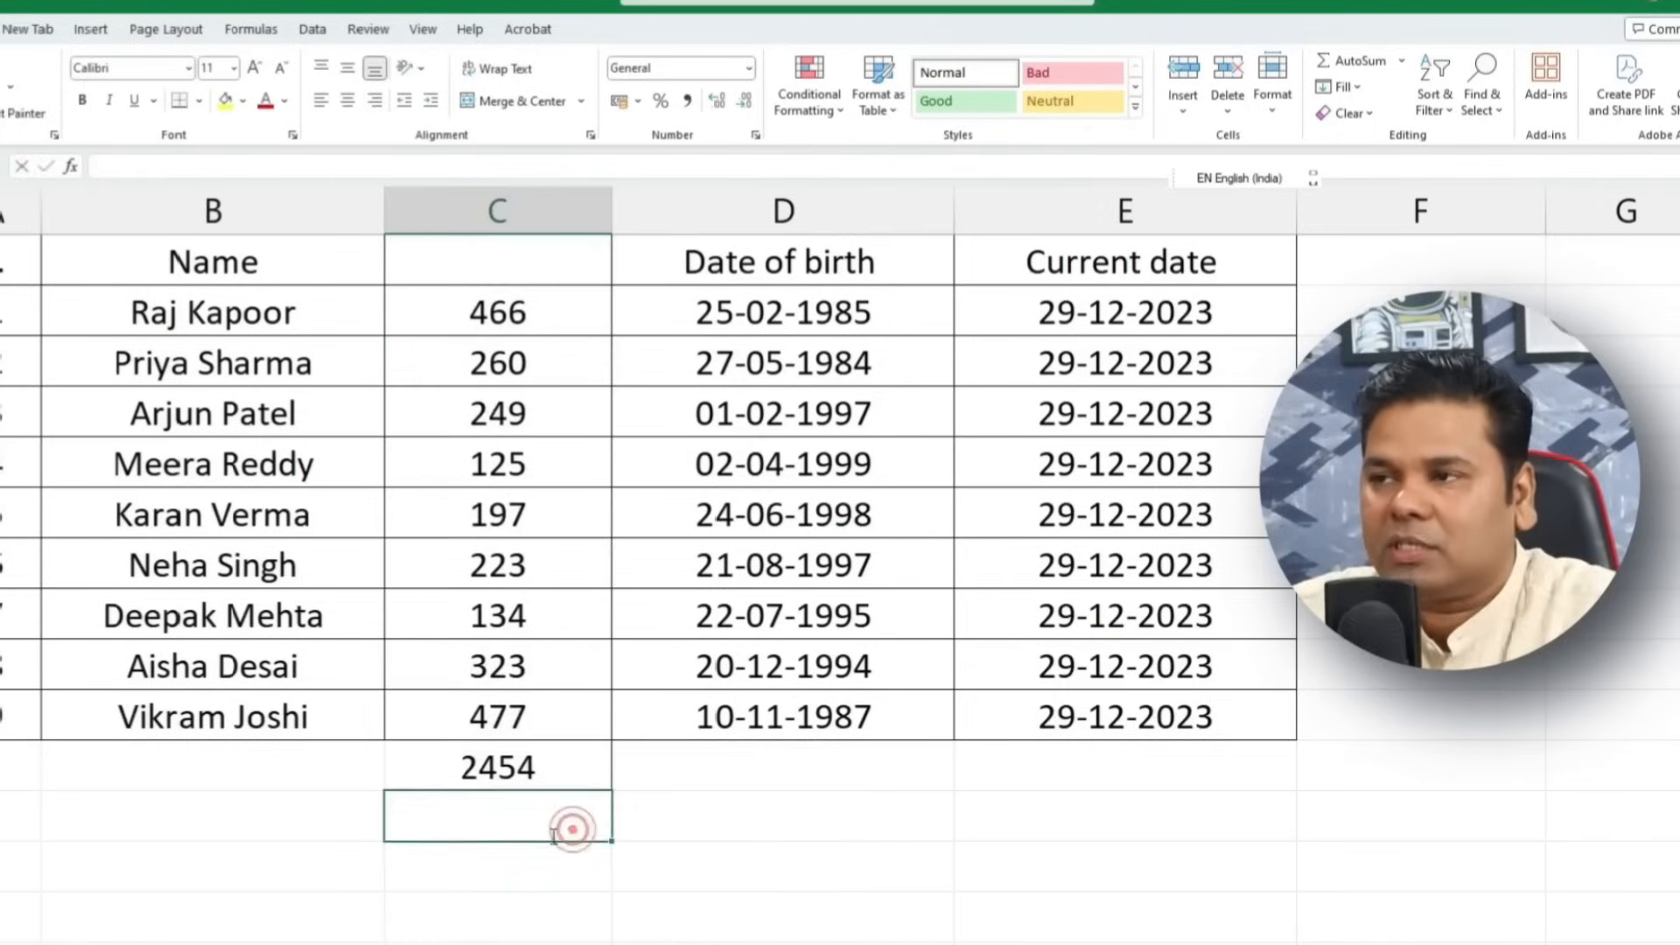
click(732, 854)
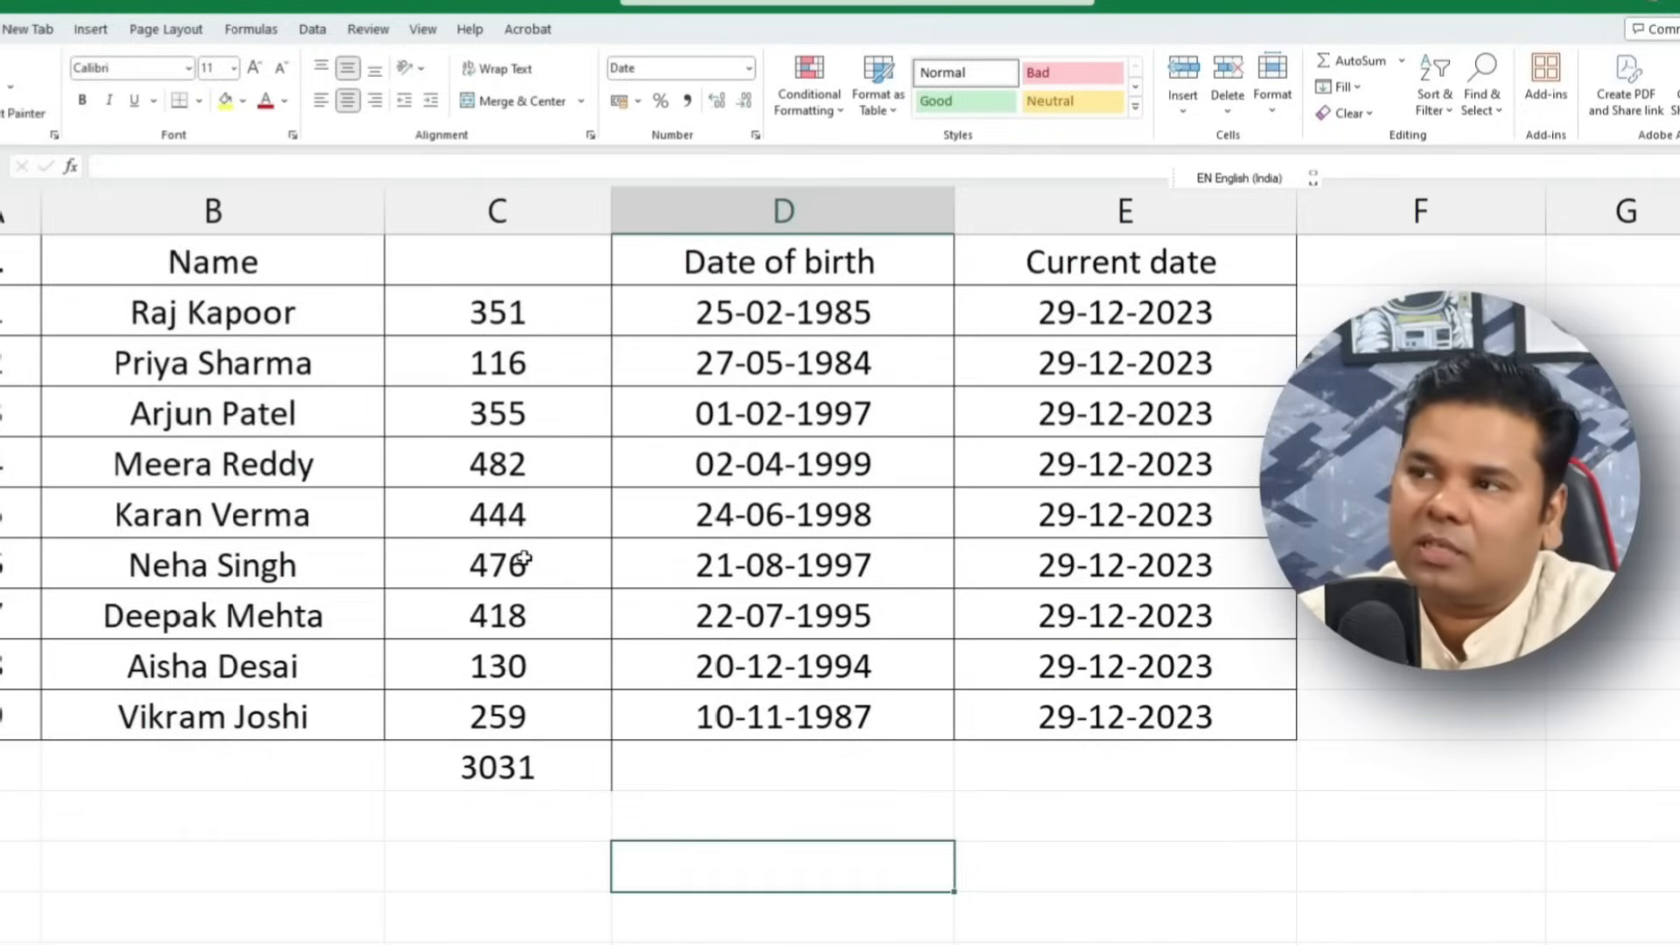
Step: Replace the RANDBETWEEN formulas in C2:C10 with their fixed results by pasting them over themselves as Values with Paste Special
drag(517, 308, 543, 707)
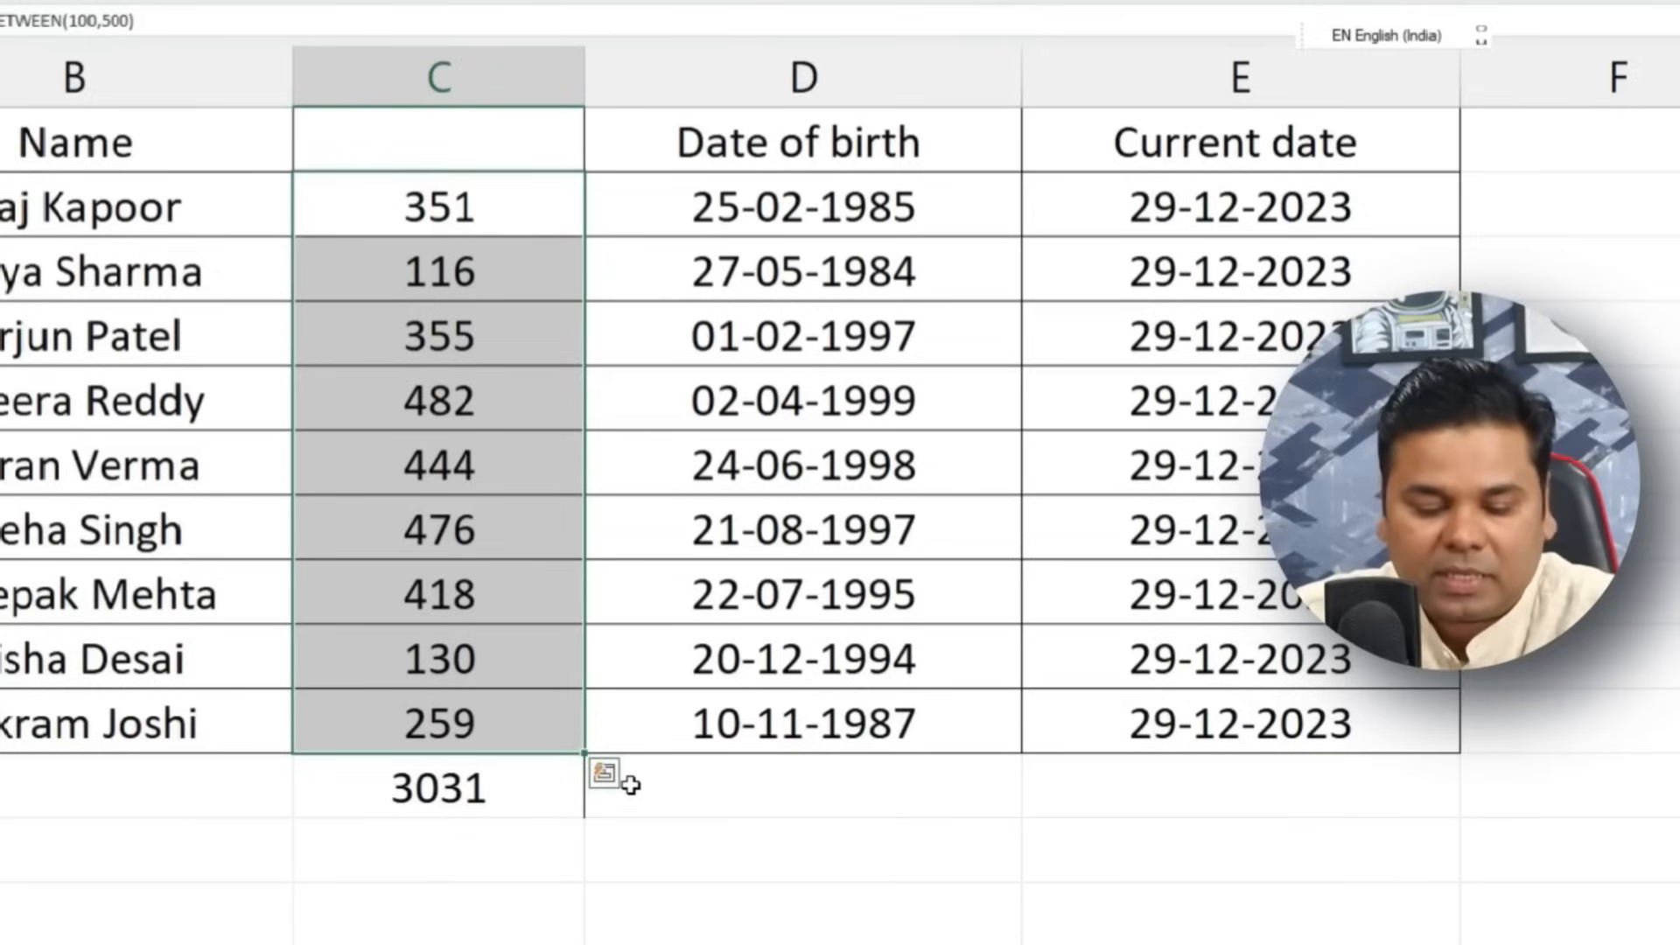
key(ctrl+c)
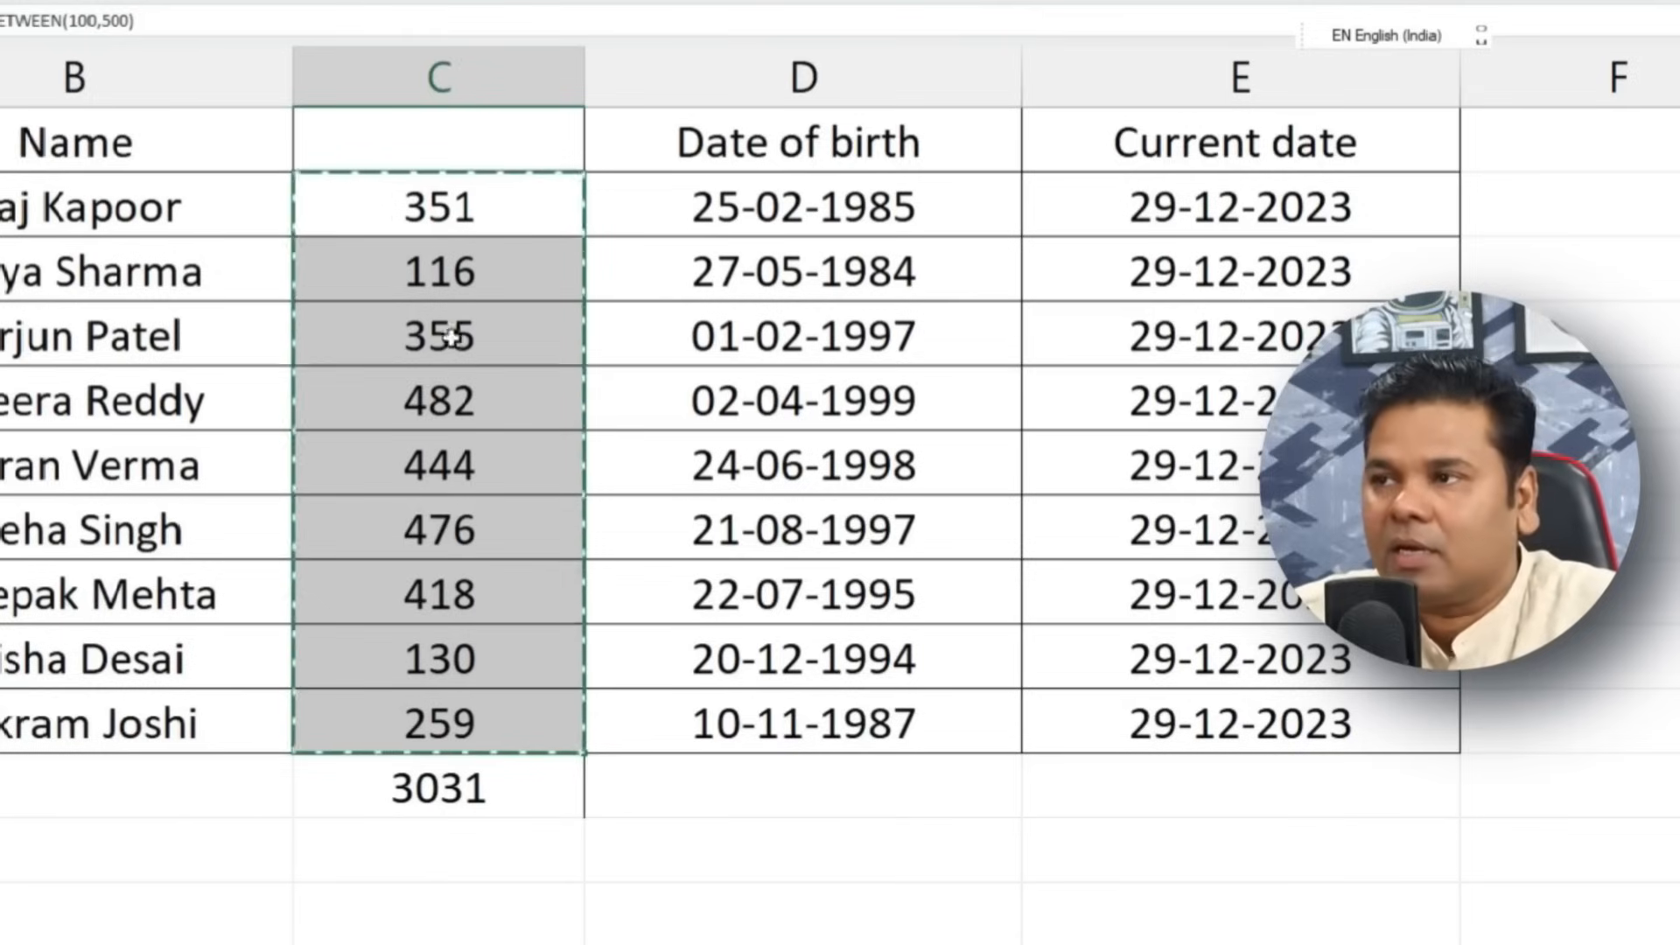
right_click(418, 210)
click(564, 426)
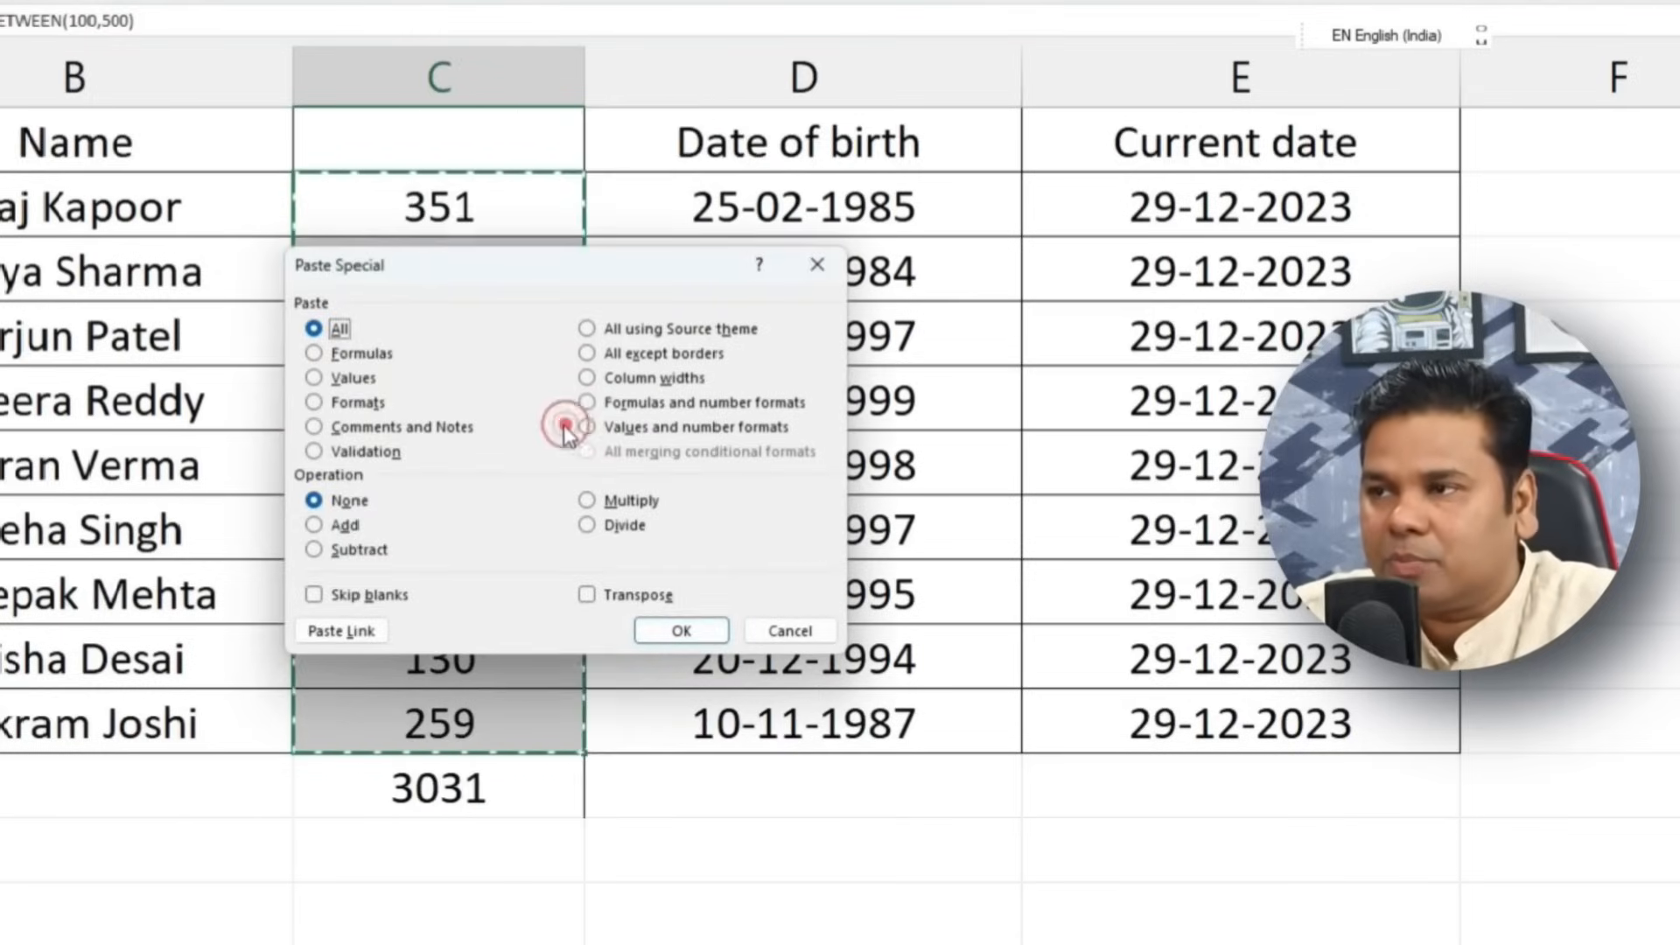
click(315, 378)
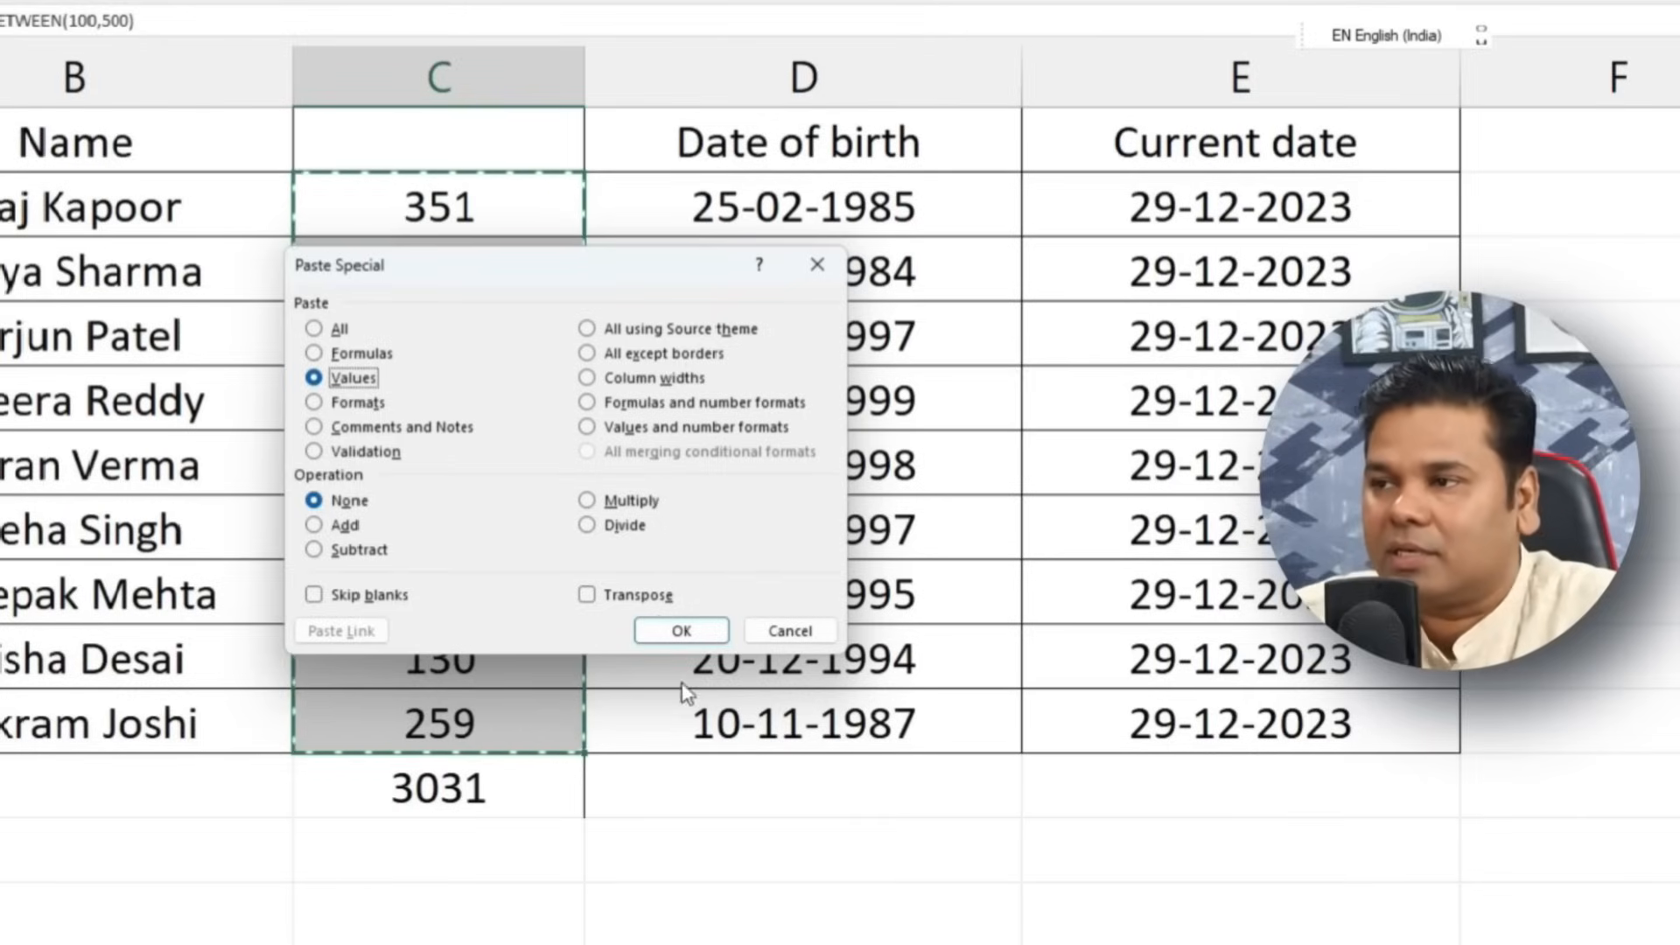
click(665, 631)
click(697, 929)
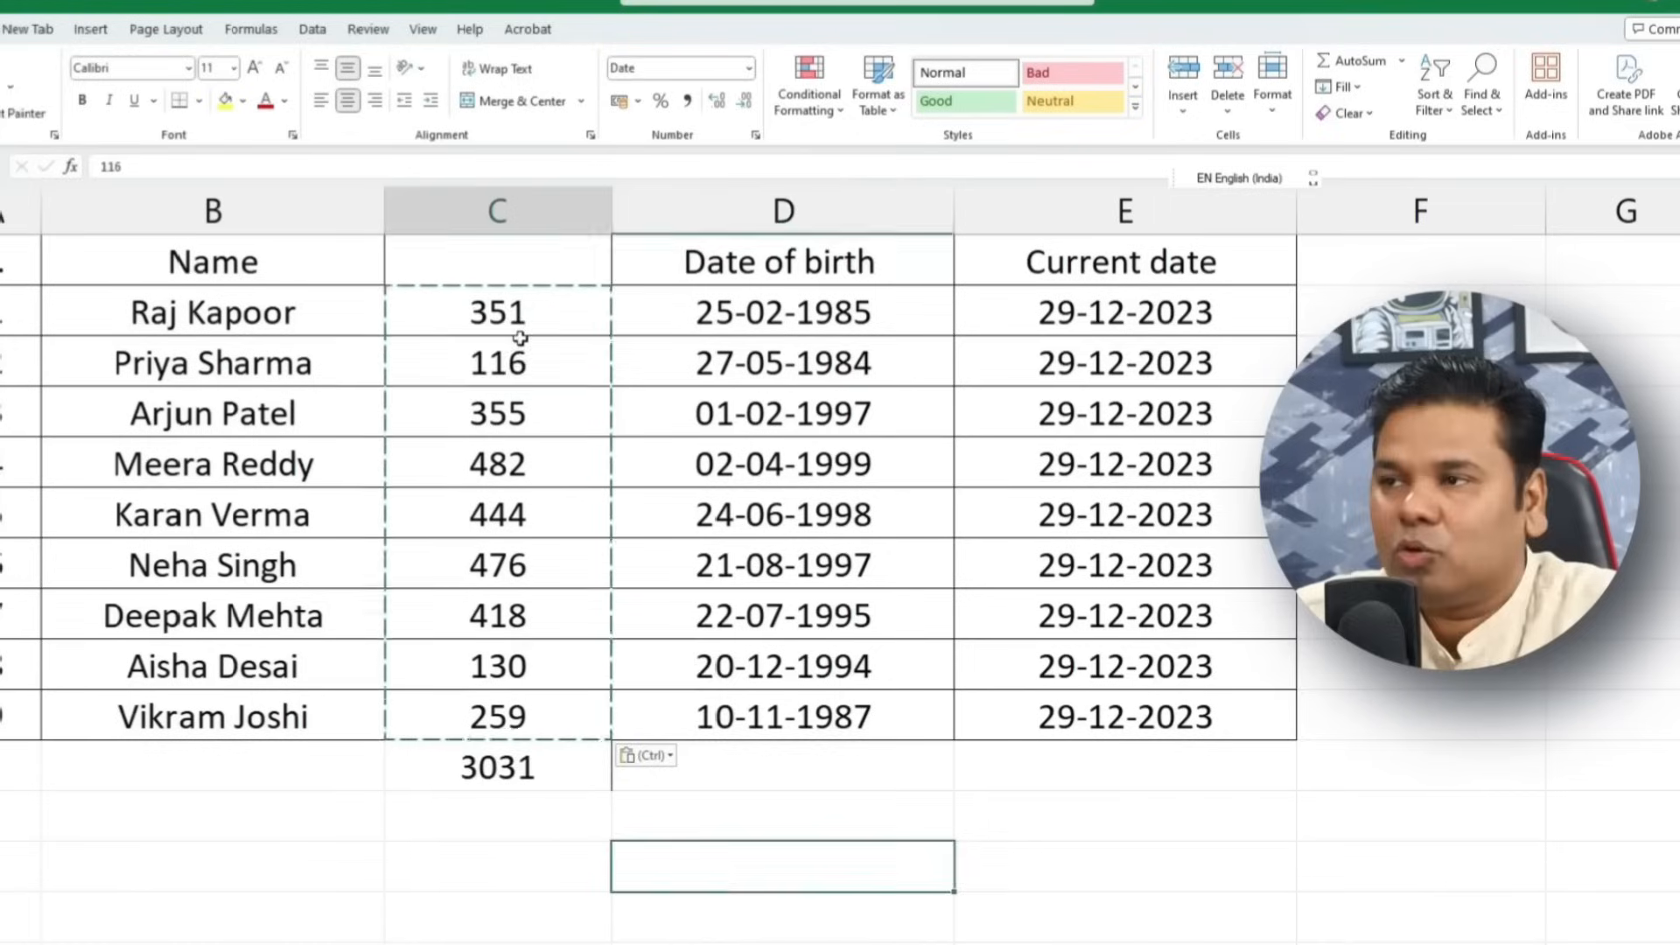
click(520, 338)
click(731, 822)
click(369, 825)
click(238, 854)
click(587, 914)
Step: Set the number in C4 to 400 and check the sum formula in C11
click(497, 423)
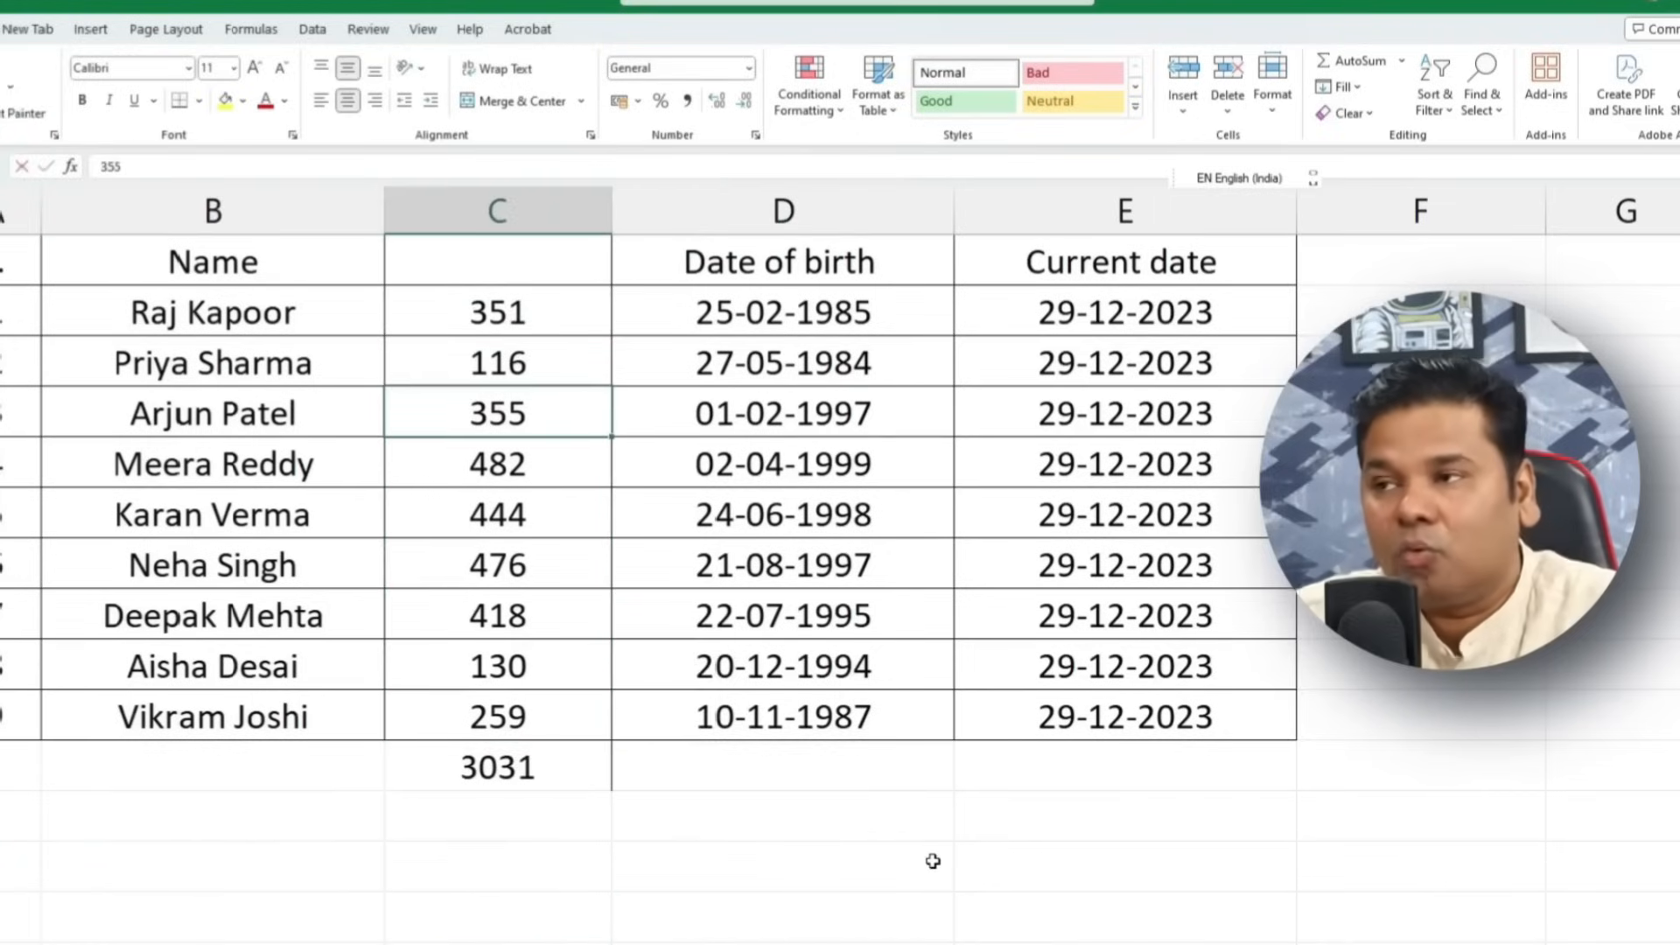
text(400)
key(Return)
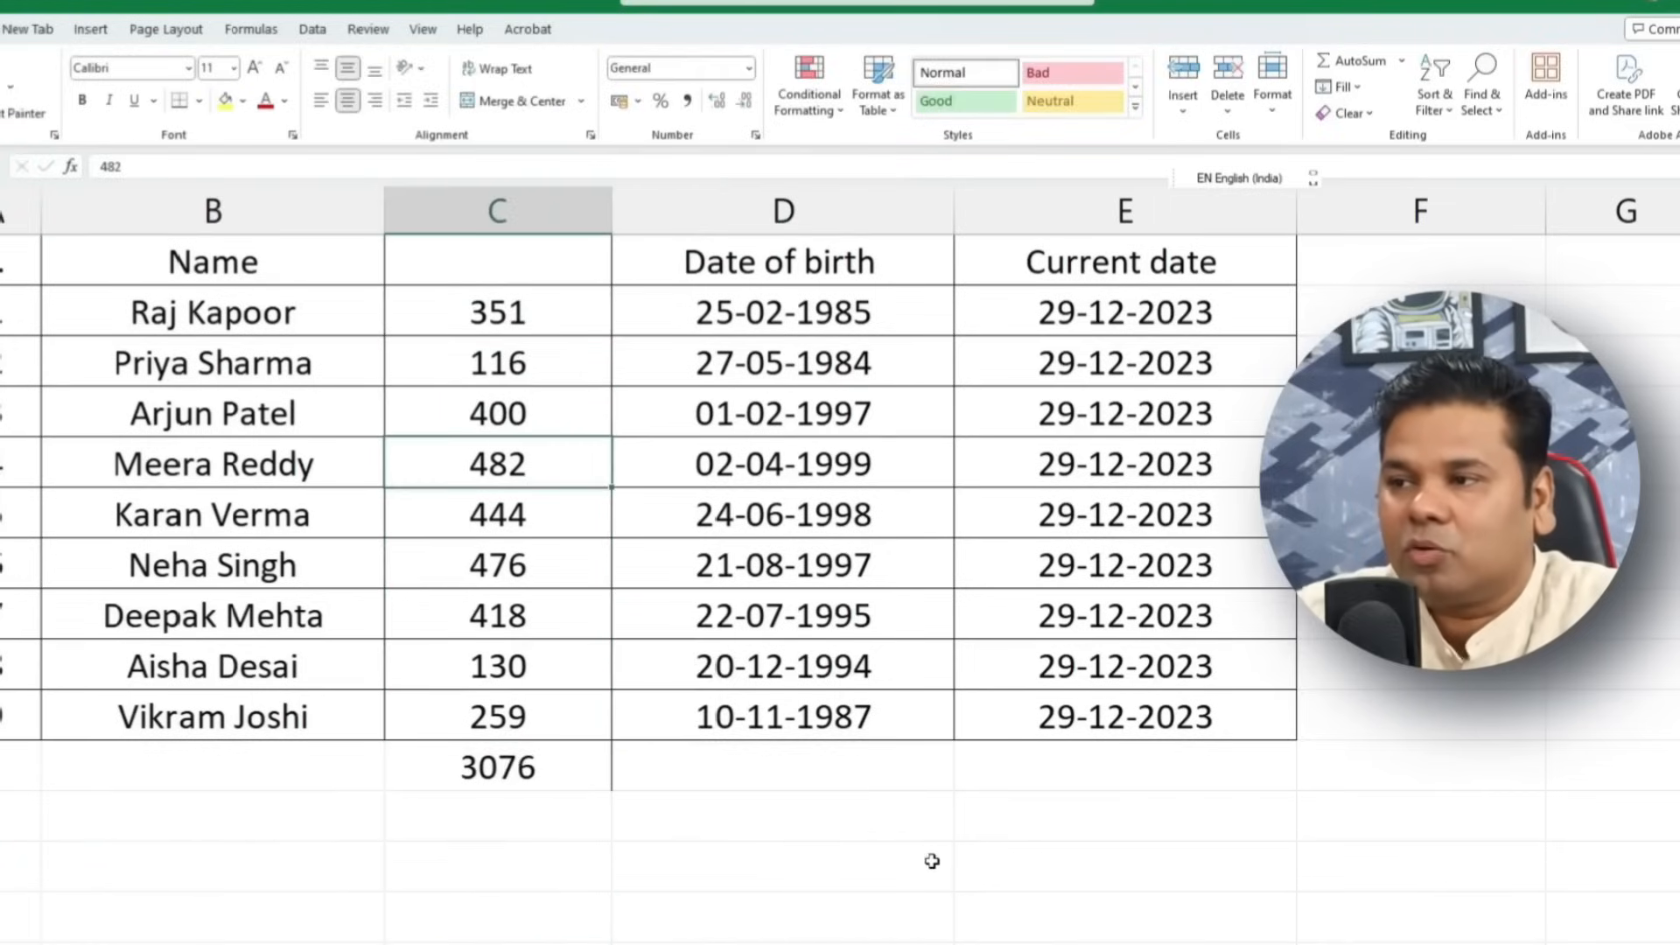
click(523, 767)
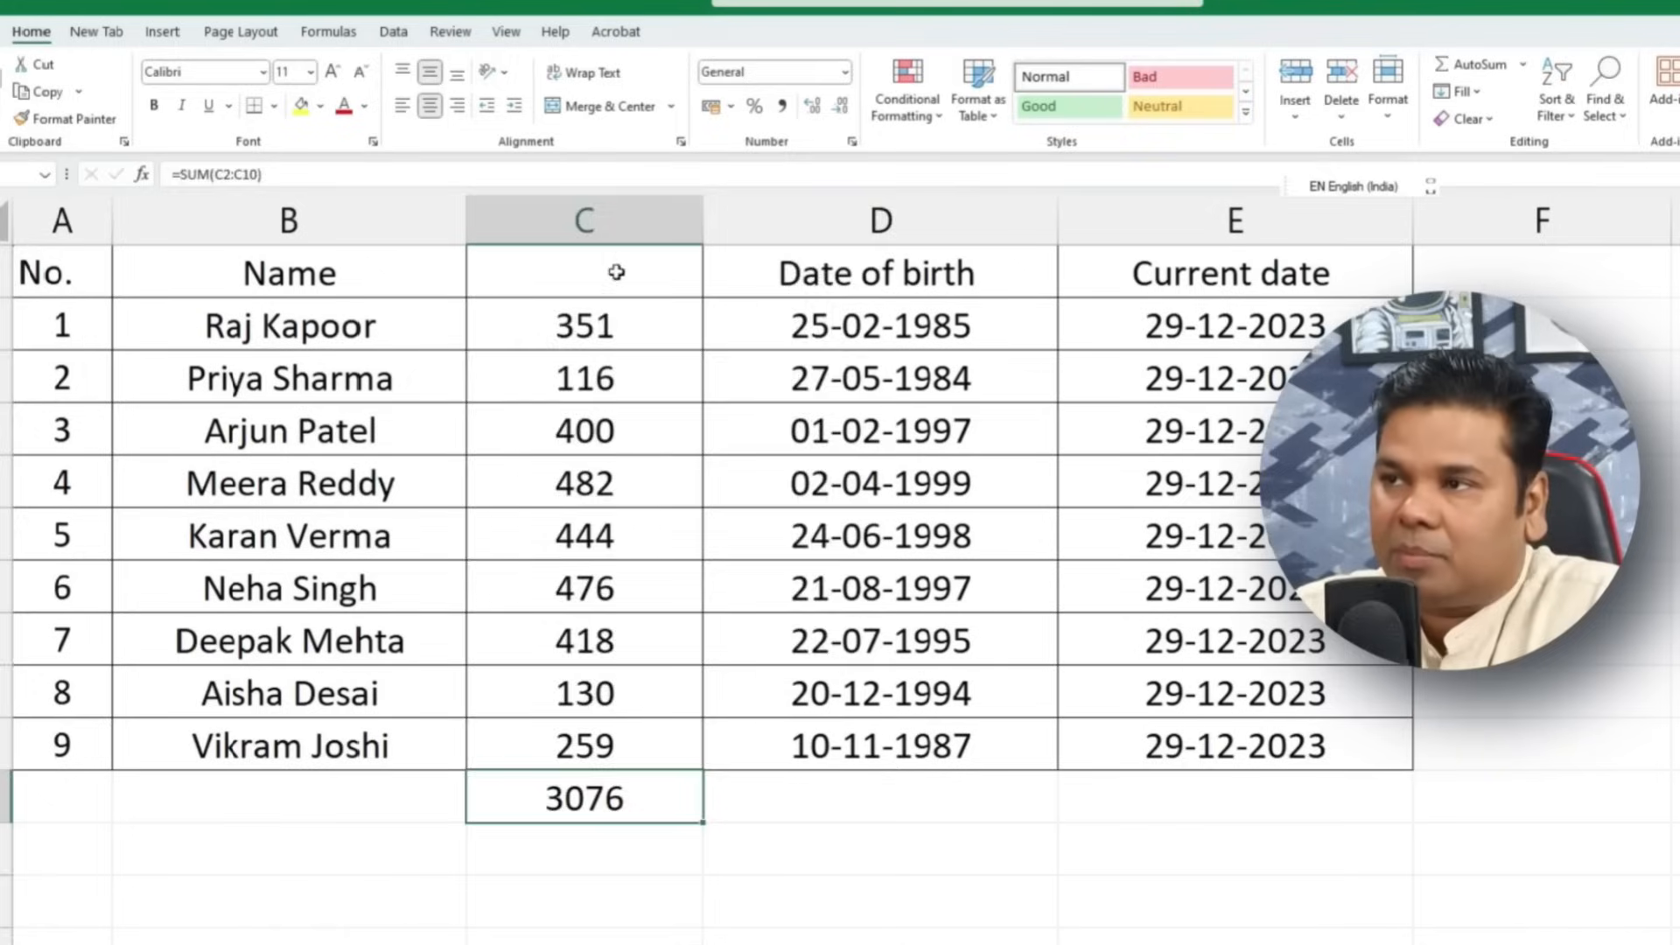
Step: Delete the column of numbers between Name and Date of birth
right_click(523, 220)
click(667, 463)
click(827, 877)
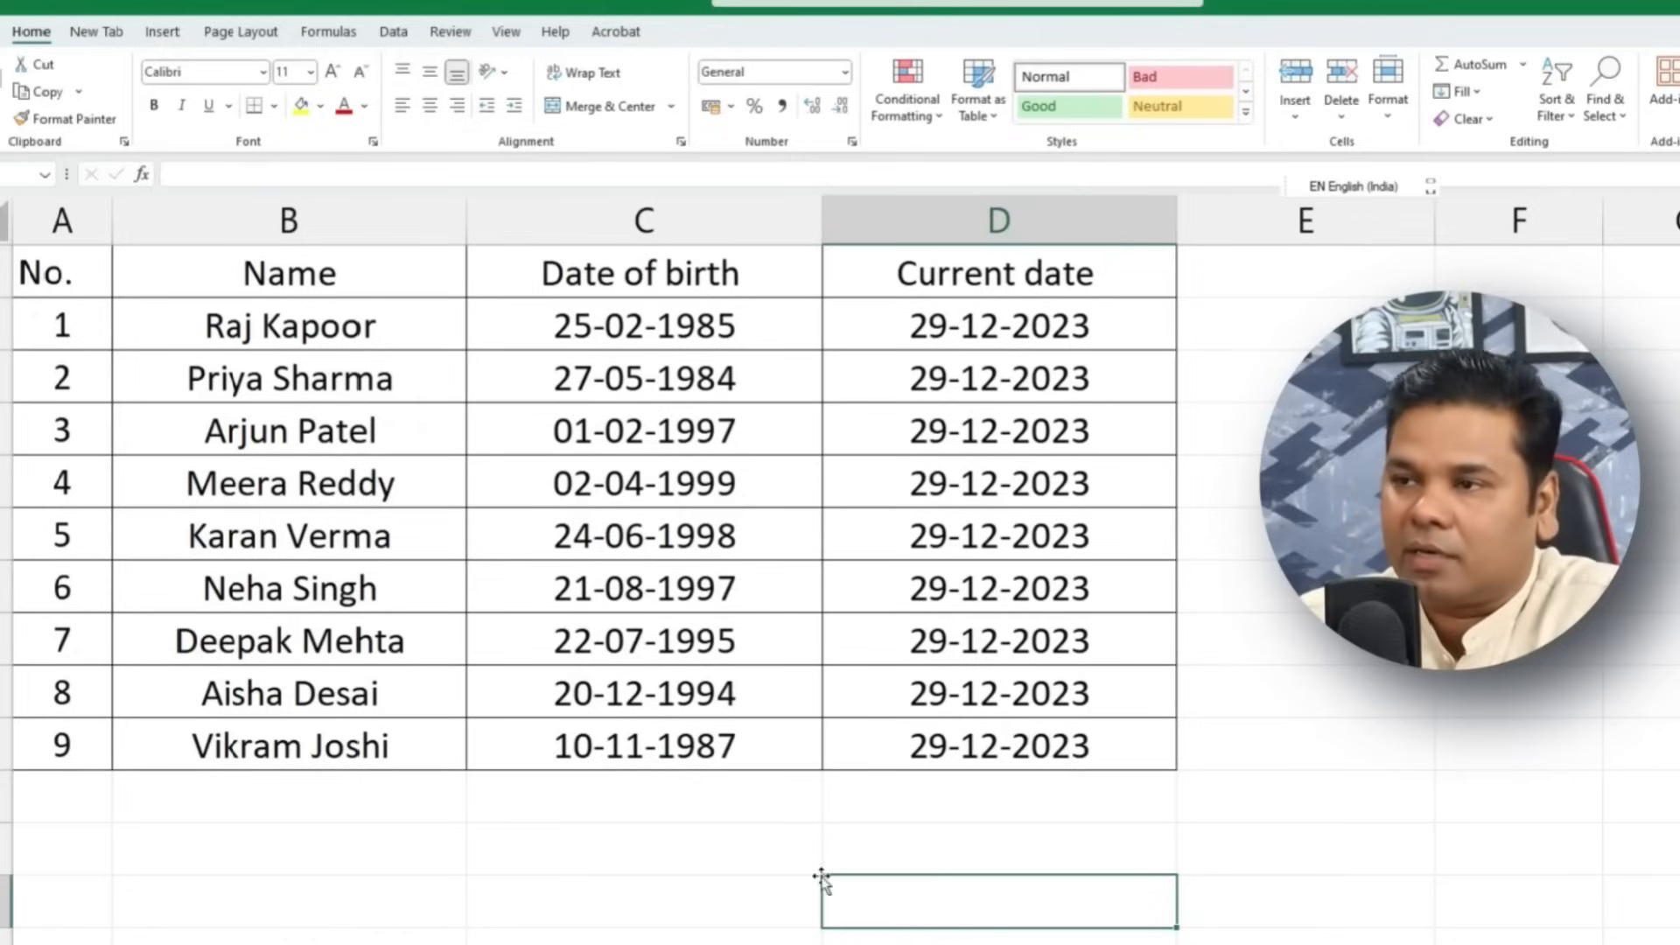
Step: Start a new record in row 11 with number 10 and a person's first name, leaving both date cells empty
click(58, 804)
double_click(58, 804)
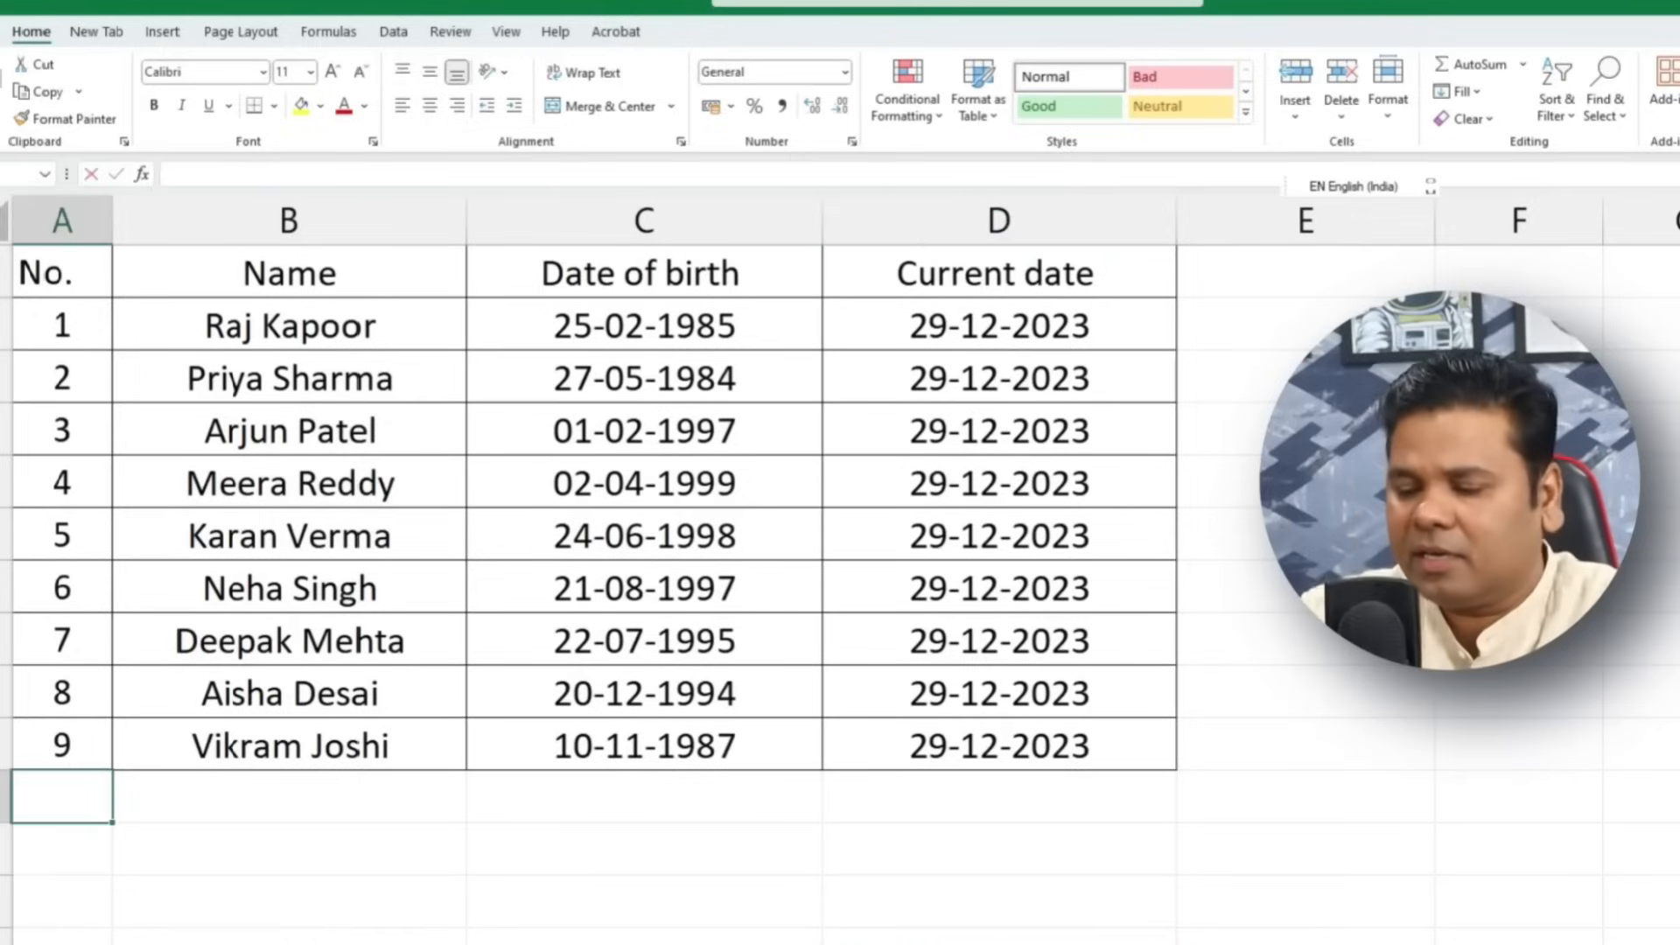
text(10)
key(Tab)
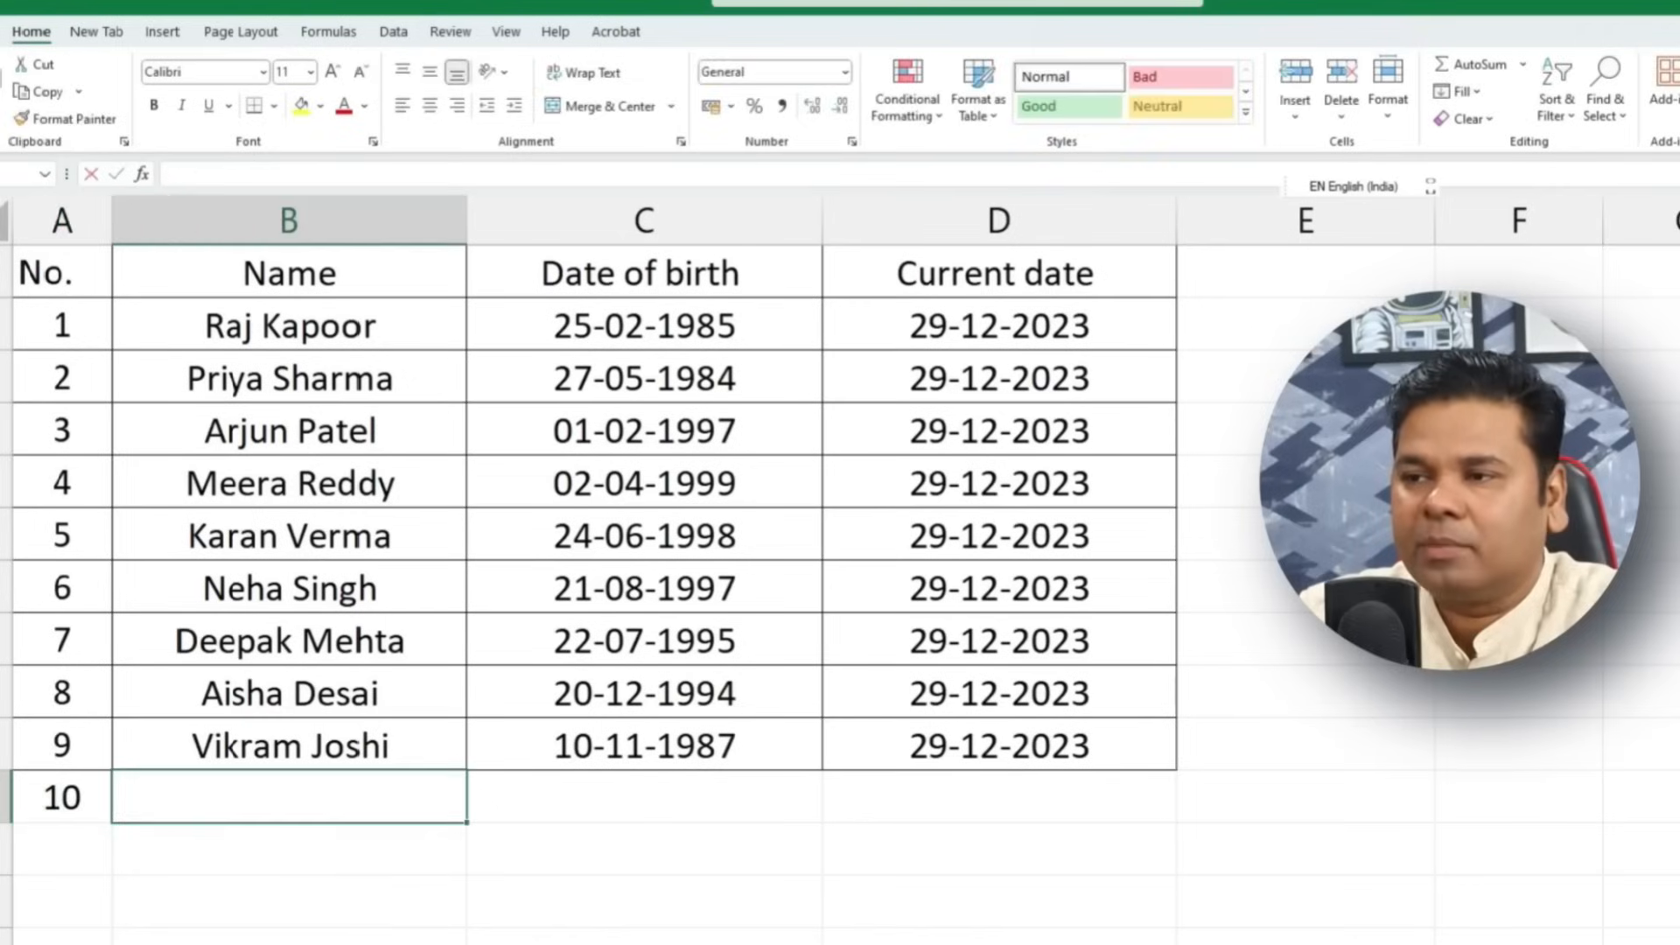
text(1)
key(BackSpace)
text(Ram)
key(Tab)
key(Tab)
key(Return)
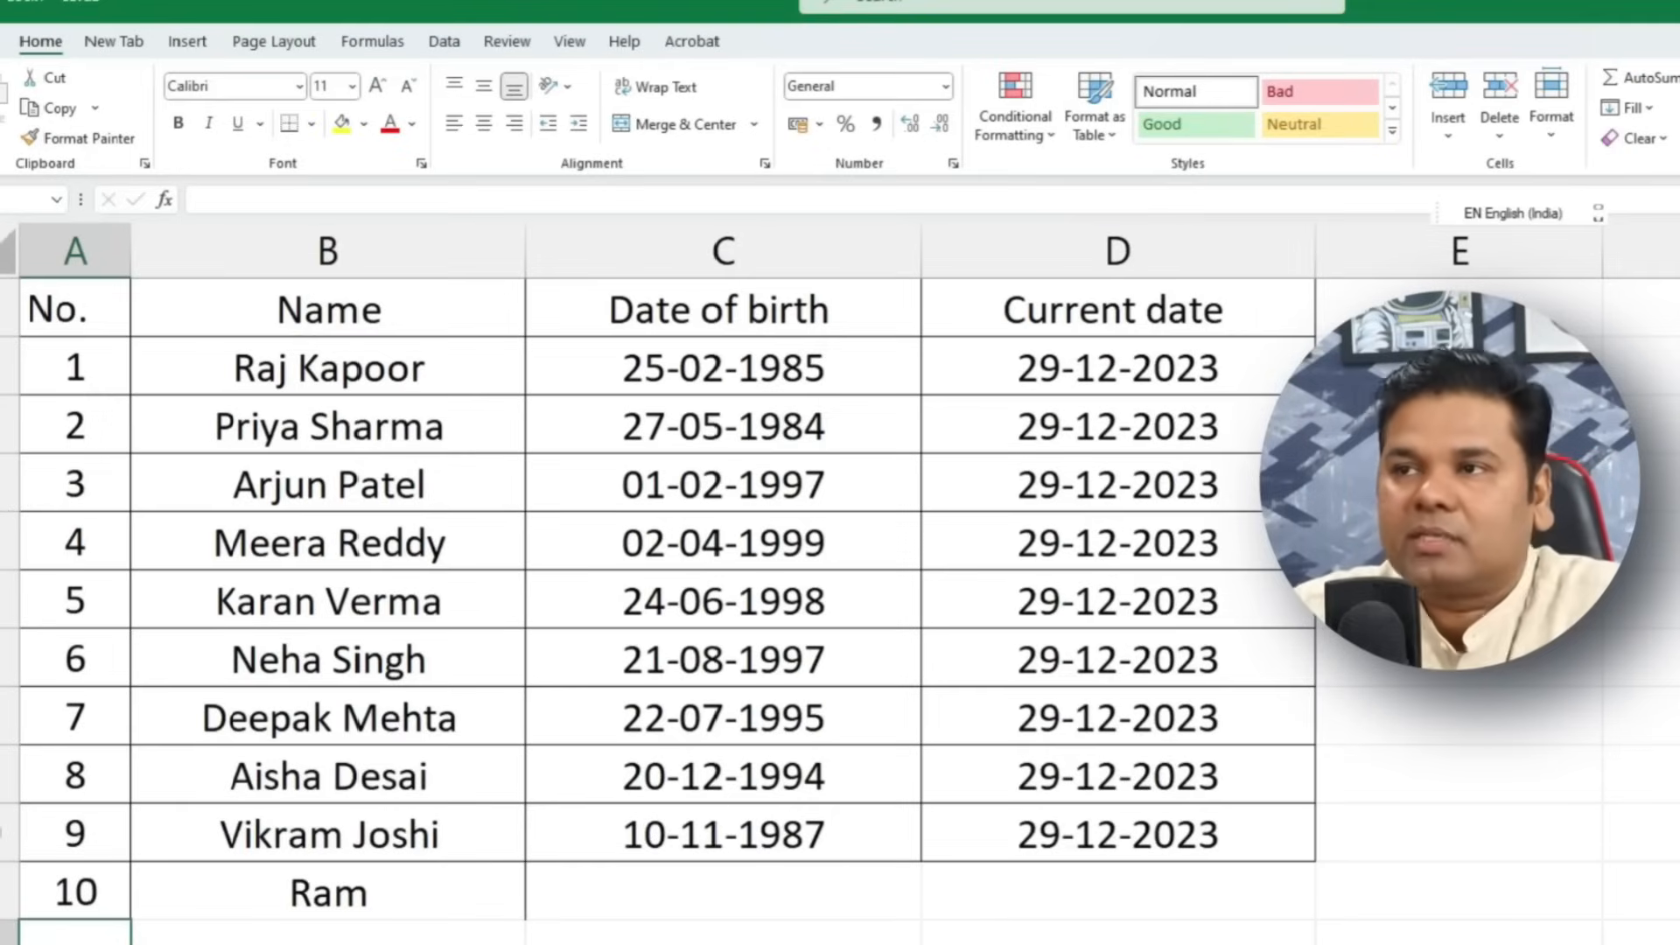
Step: Open the ribbon customization settings in Excel Options and list All Commands
click(5, 41)
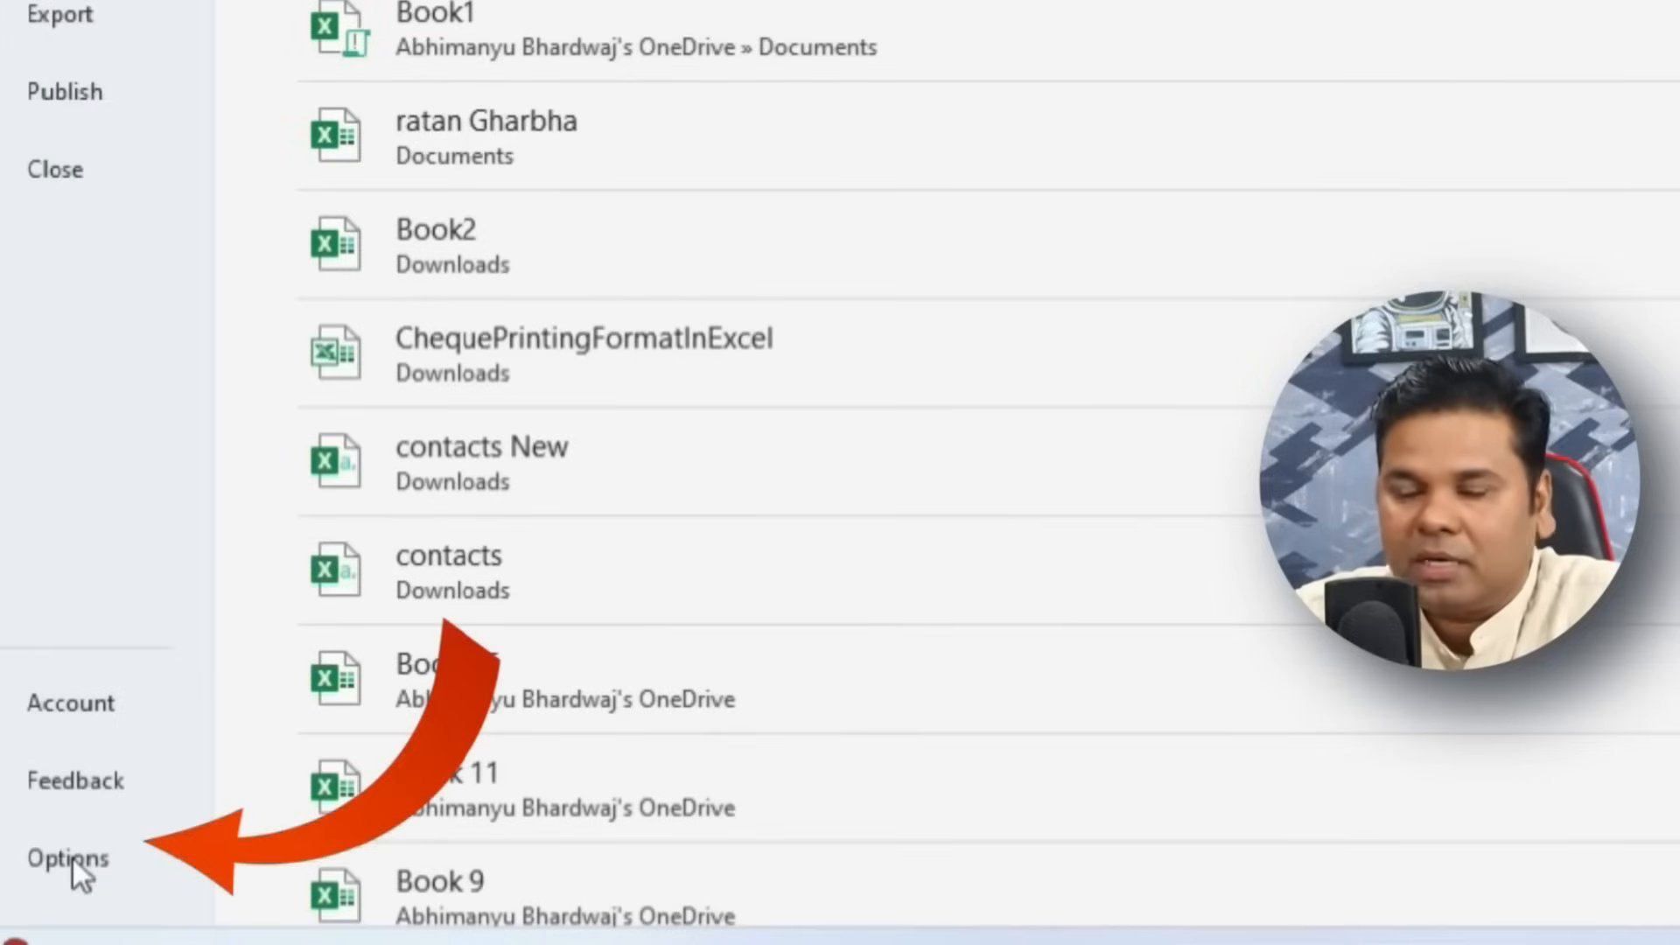
click(71, 858)
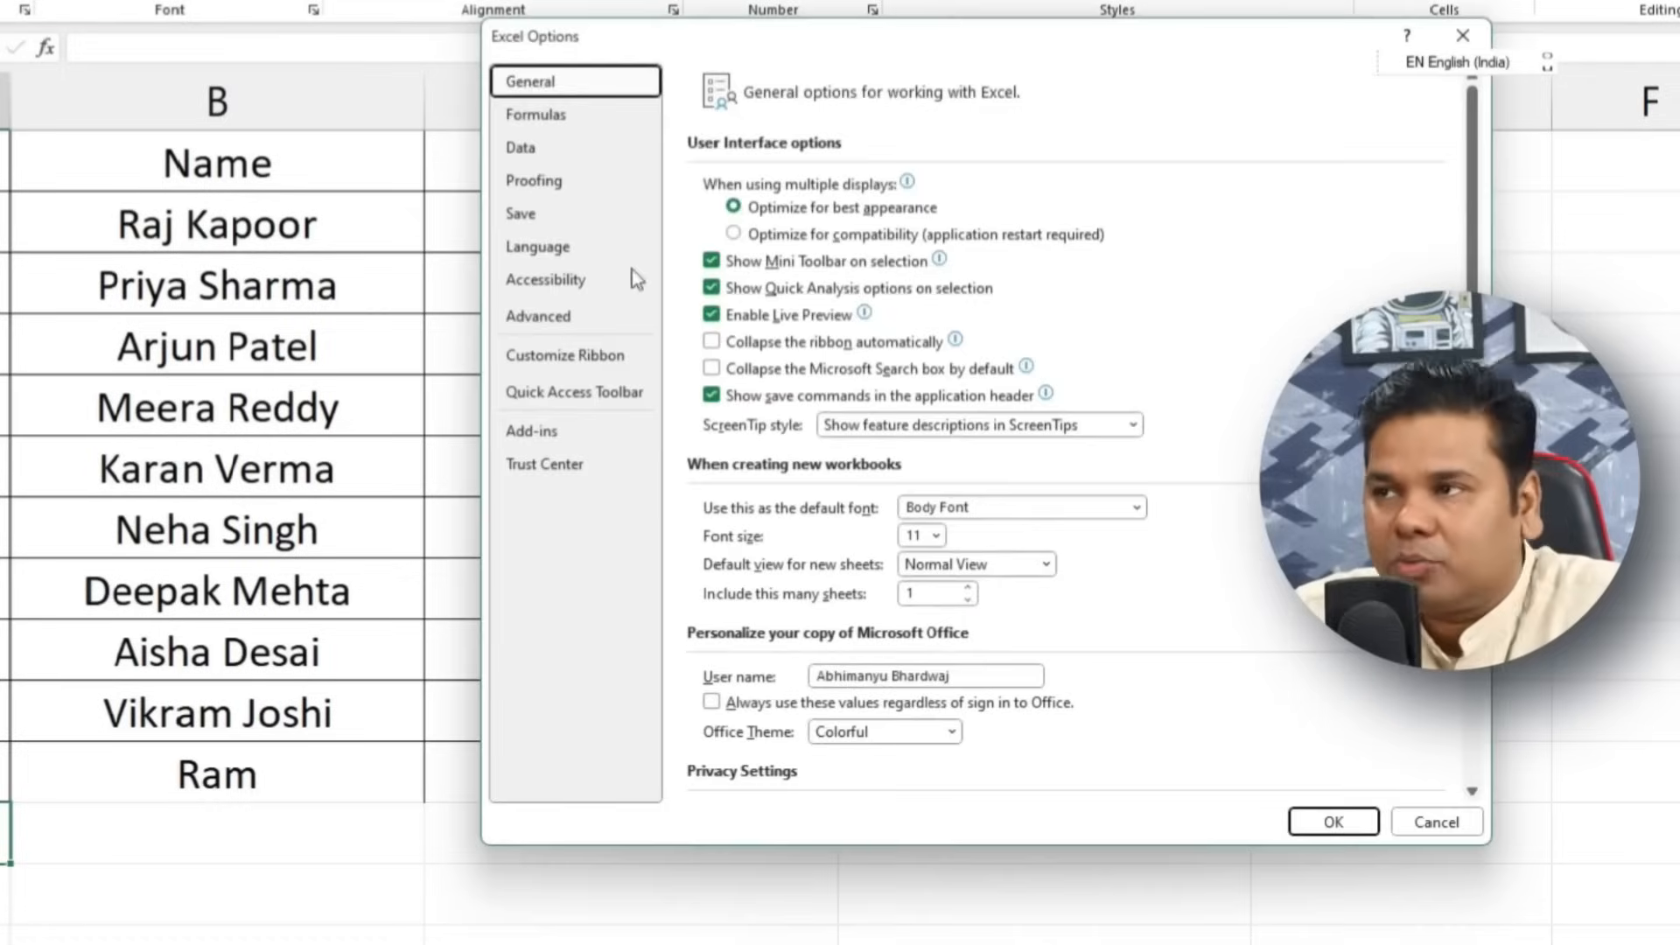
drag(879, 60, 495, 74)
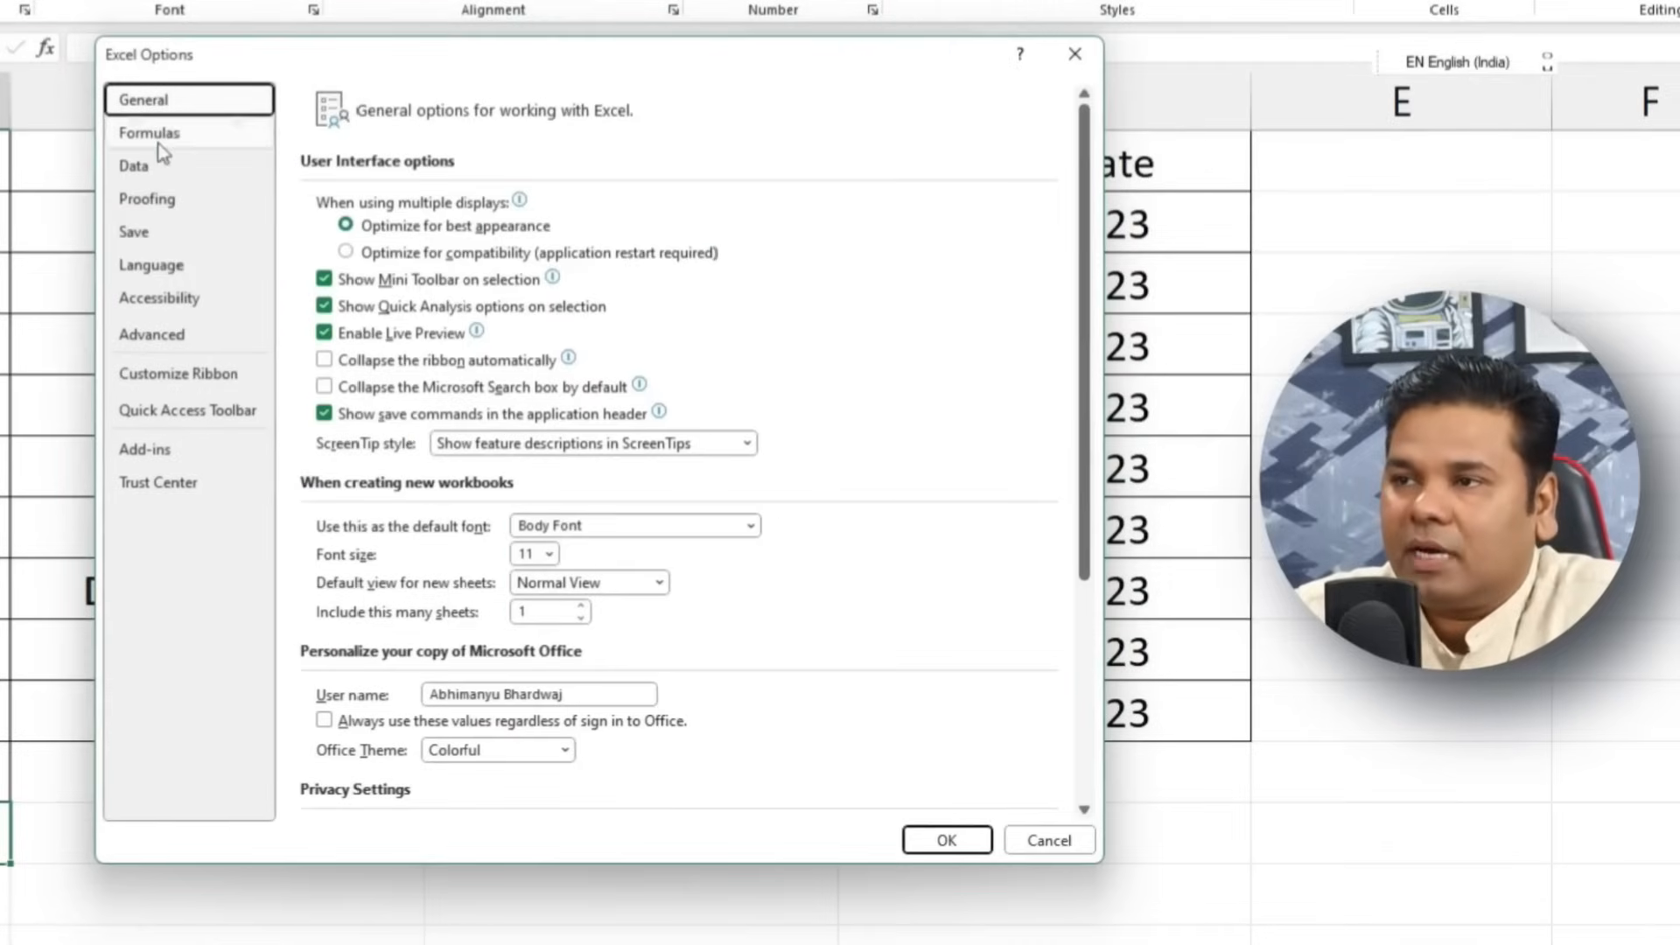
click(242, 391)
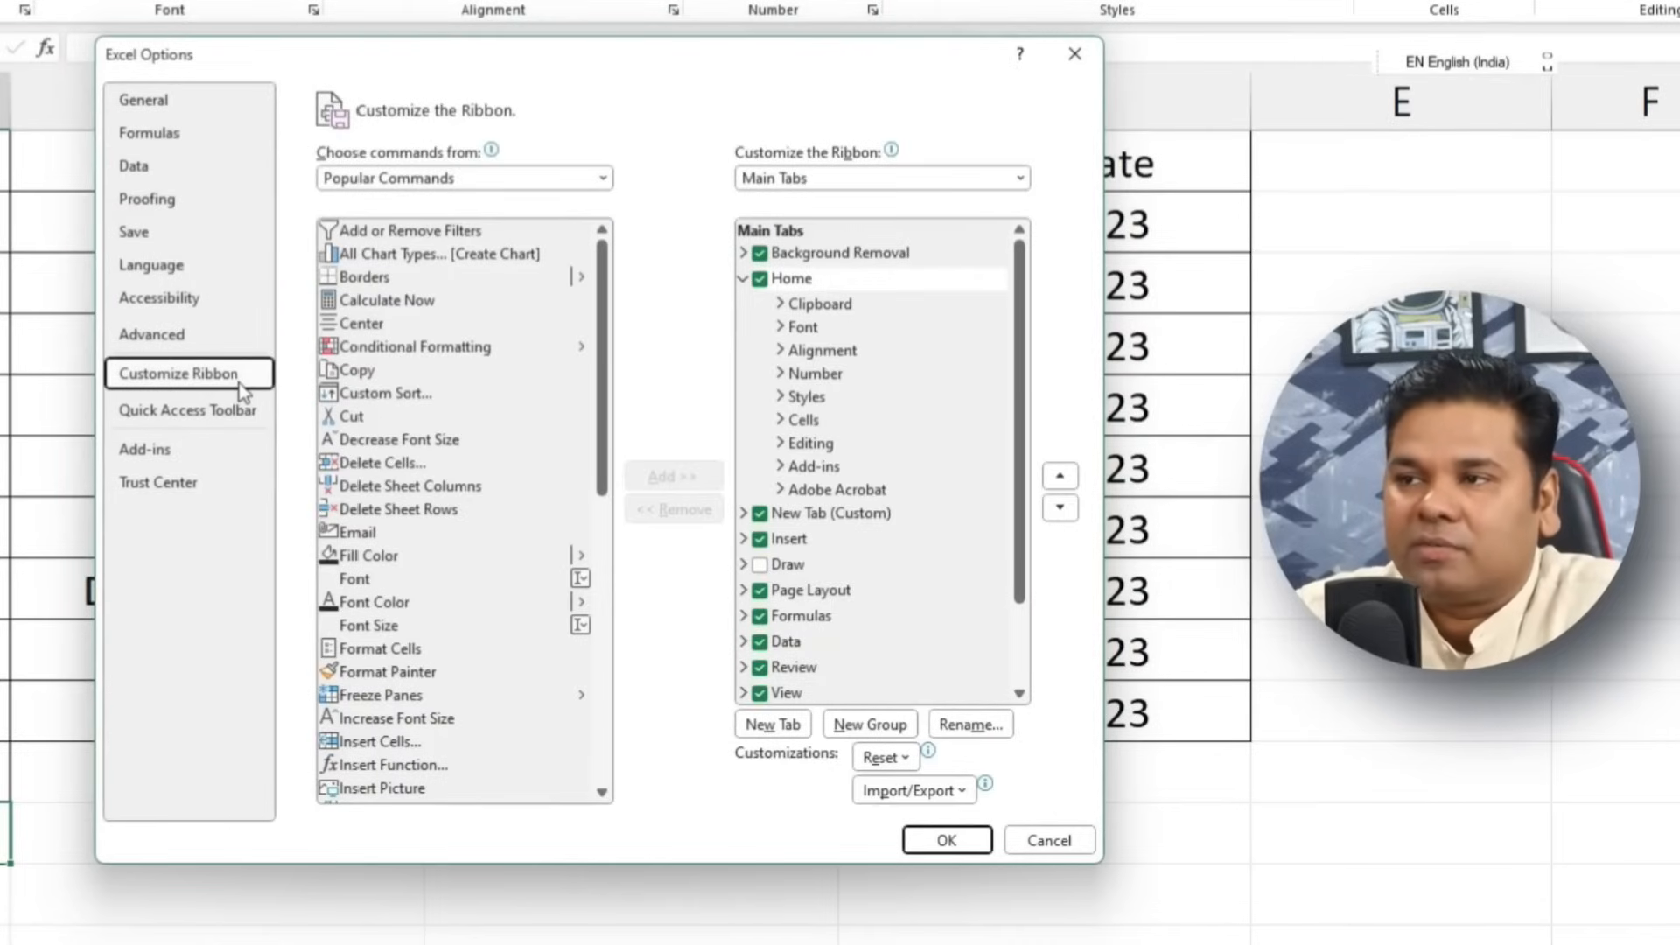
click(570, 180)
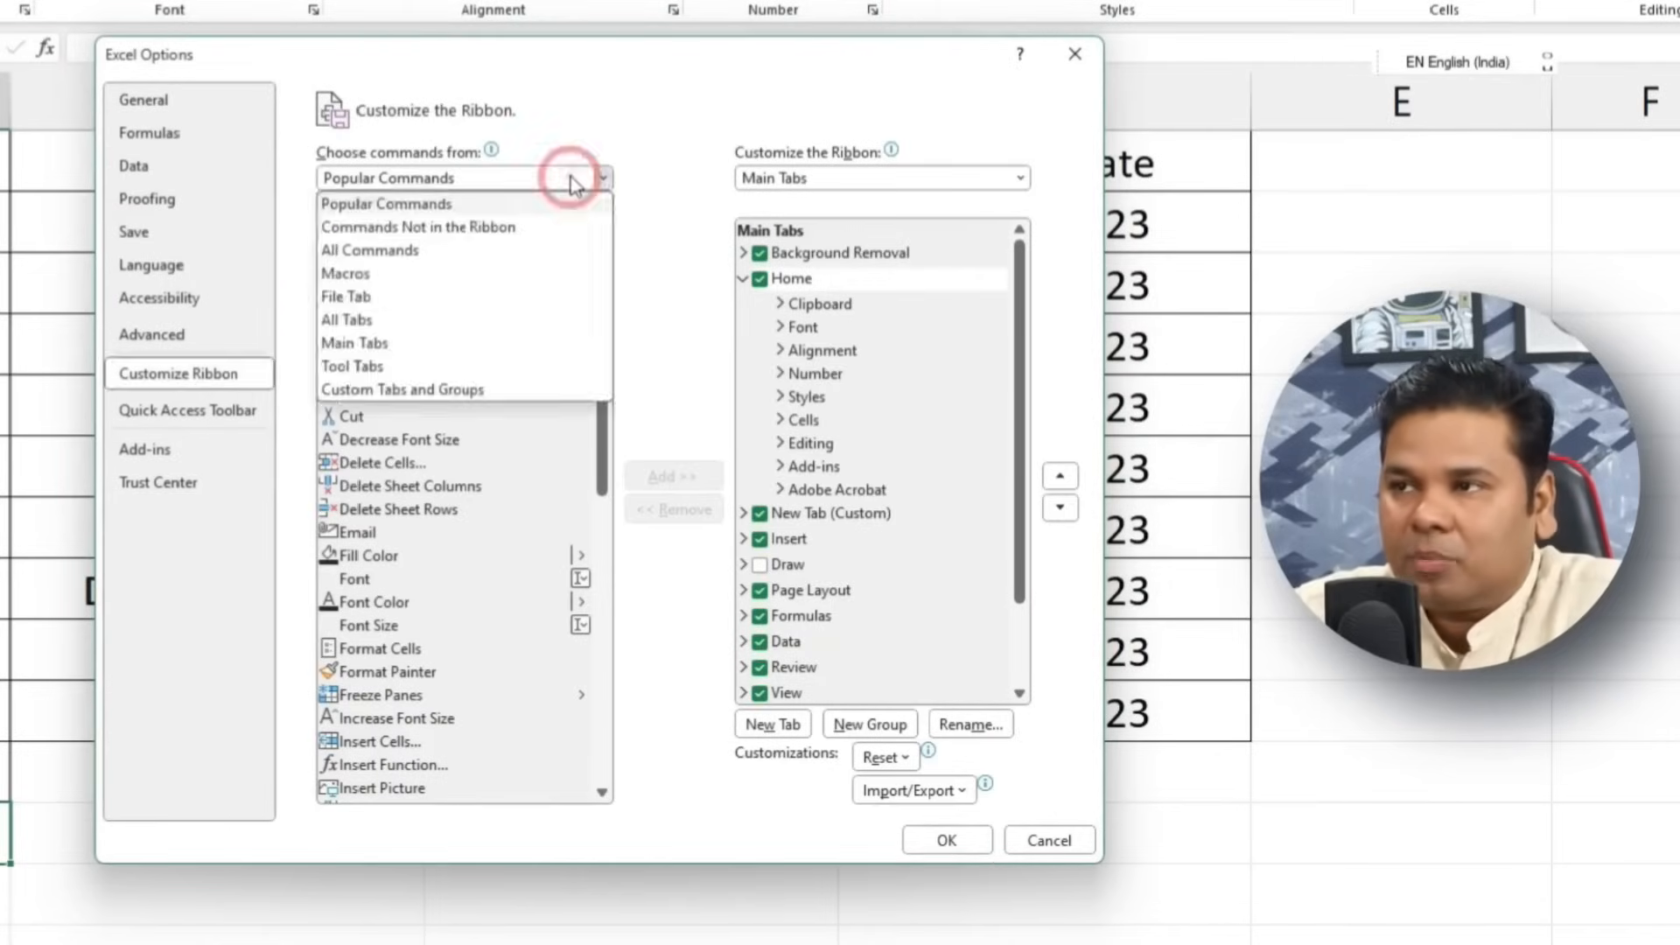
click(525, 254)
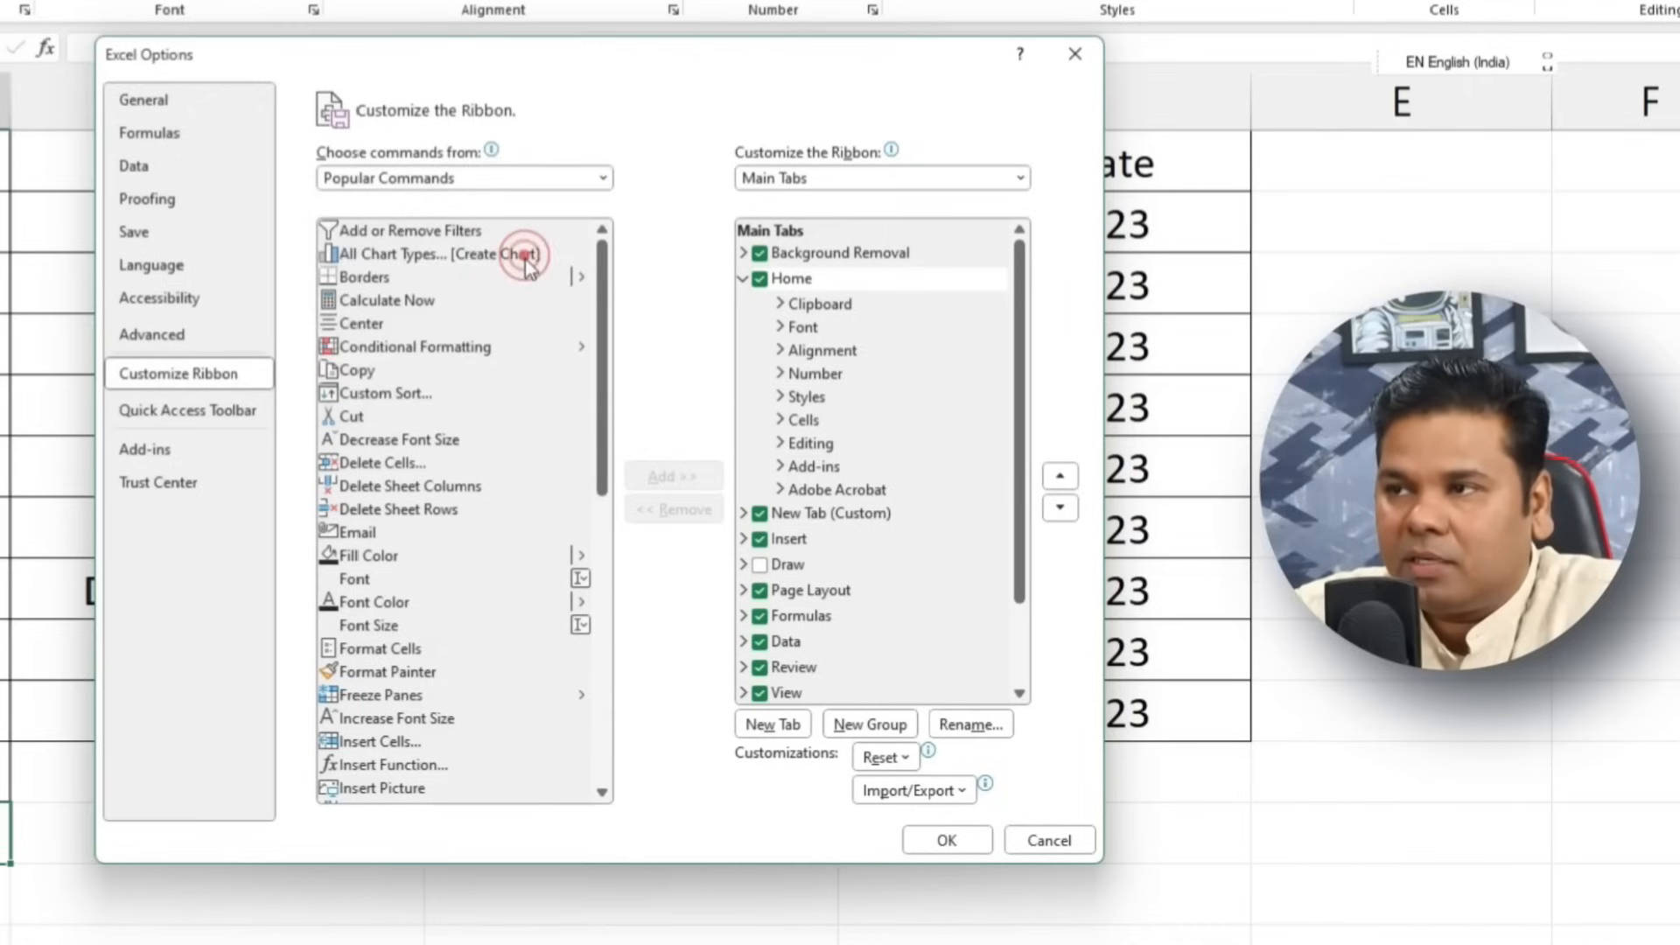
Step: Find and select the Form... command in the list of all commands, and close the options with OK
drag(601, 245, 601, 271)
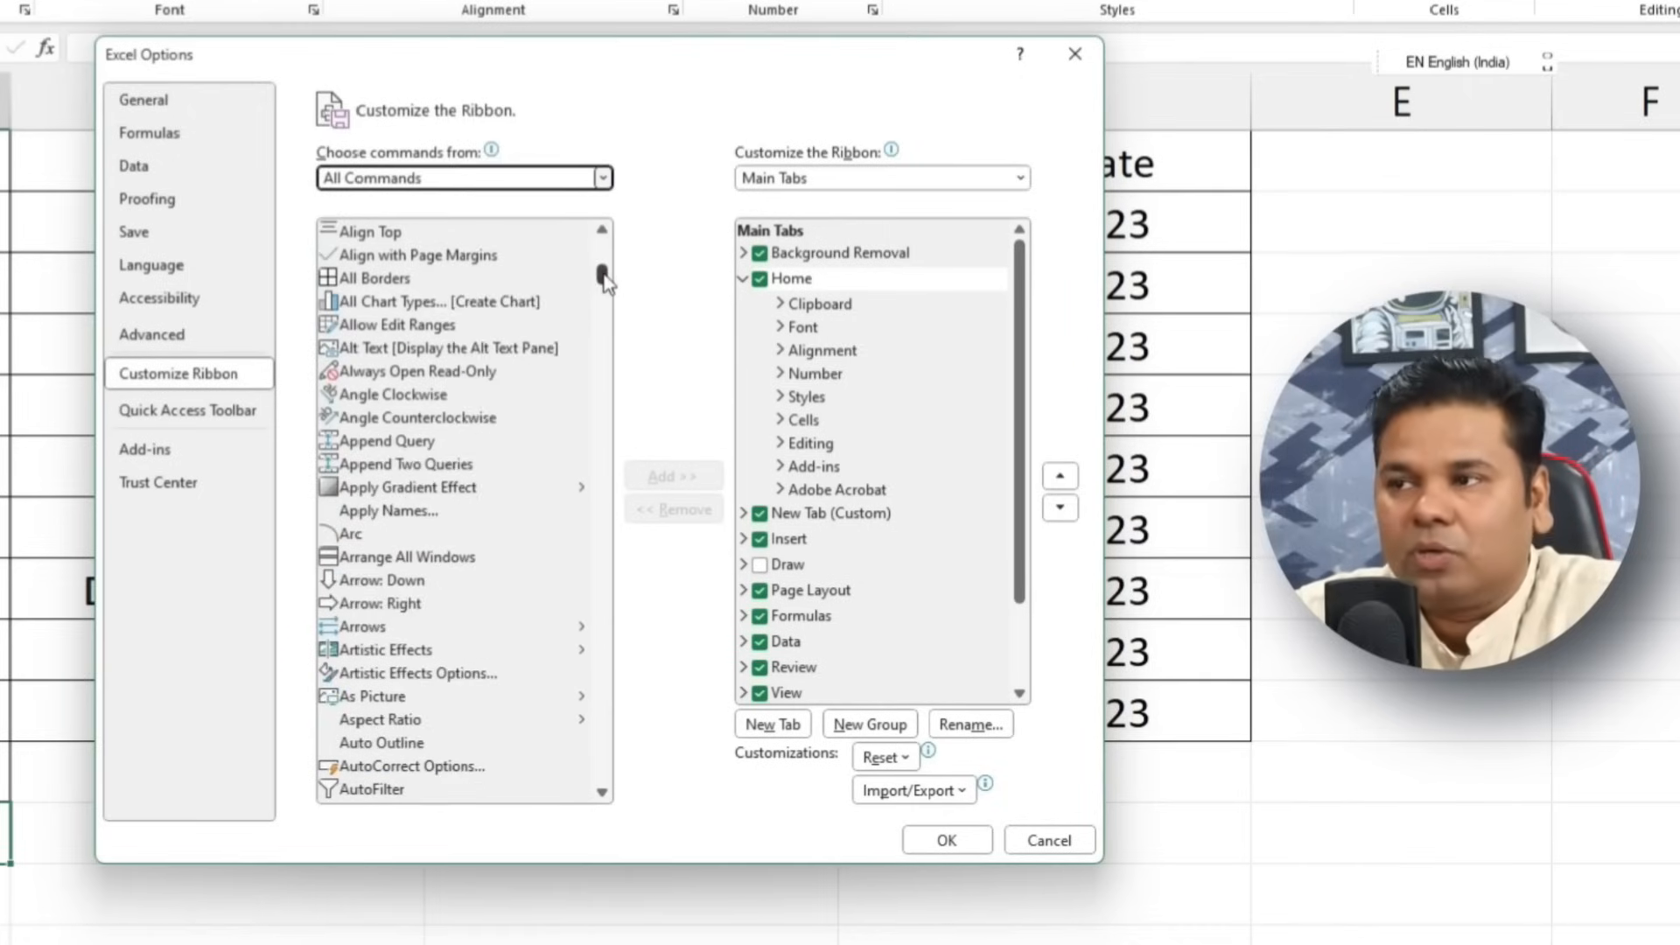
click(483, 417)
key(f)
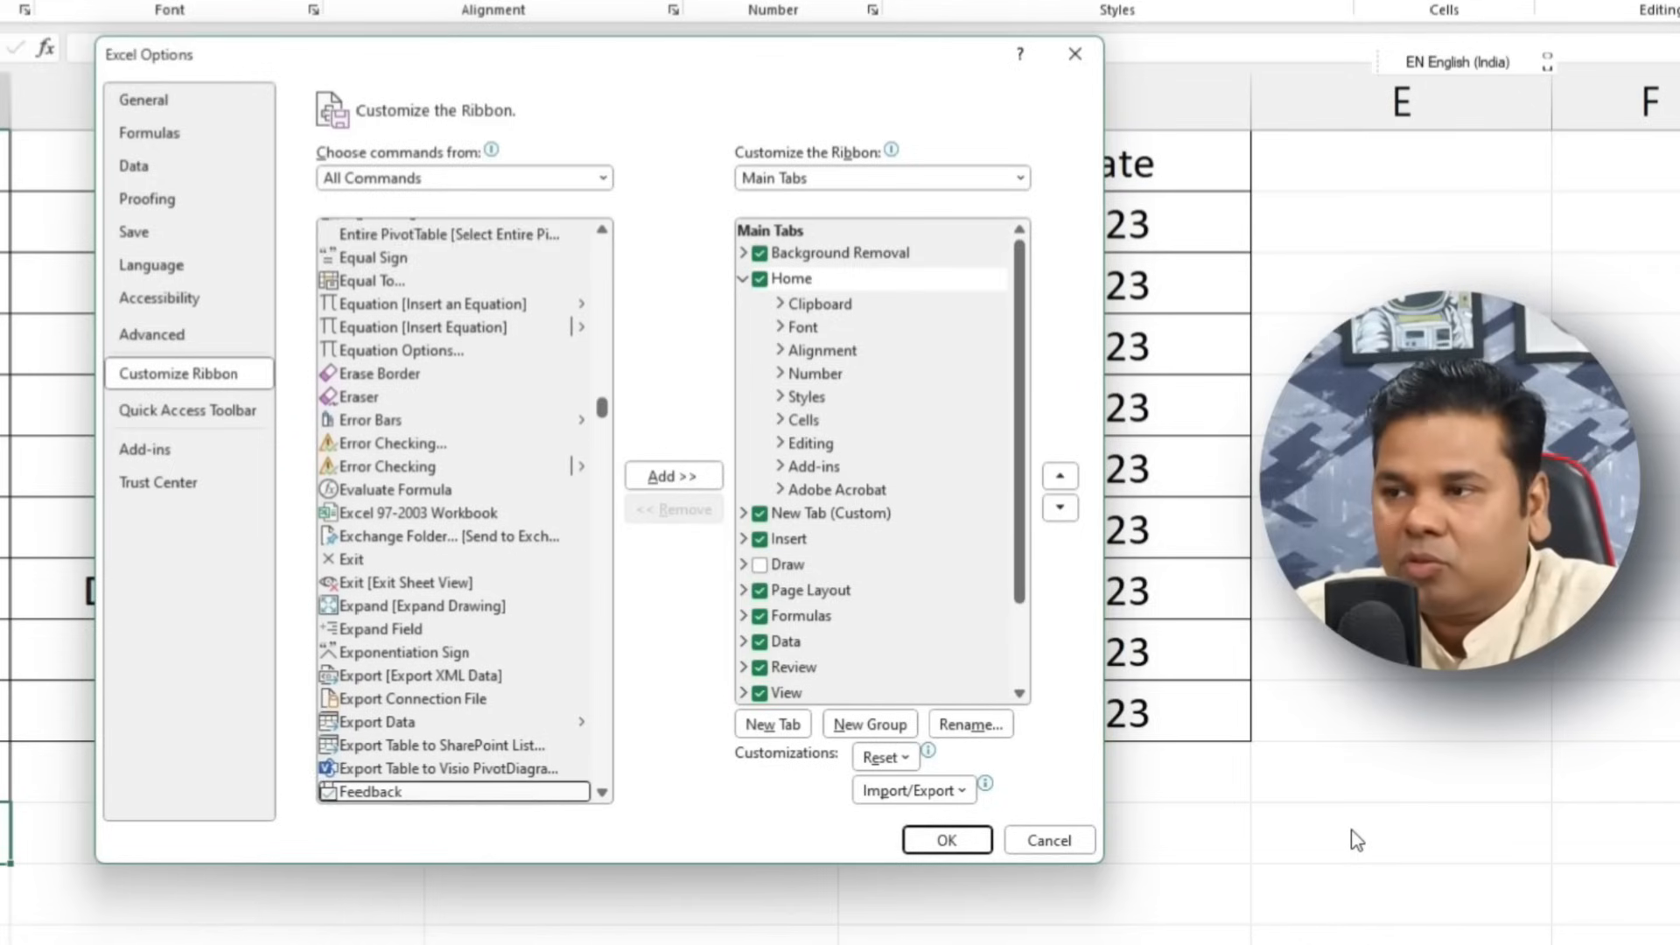
key(Down)
key(Down)
key(Down)
key(Down)
key(Down)
key(Down)
key(Down)
key(Down)
key(Down)
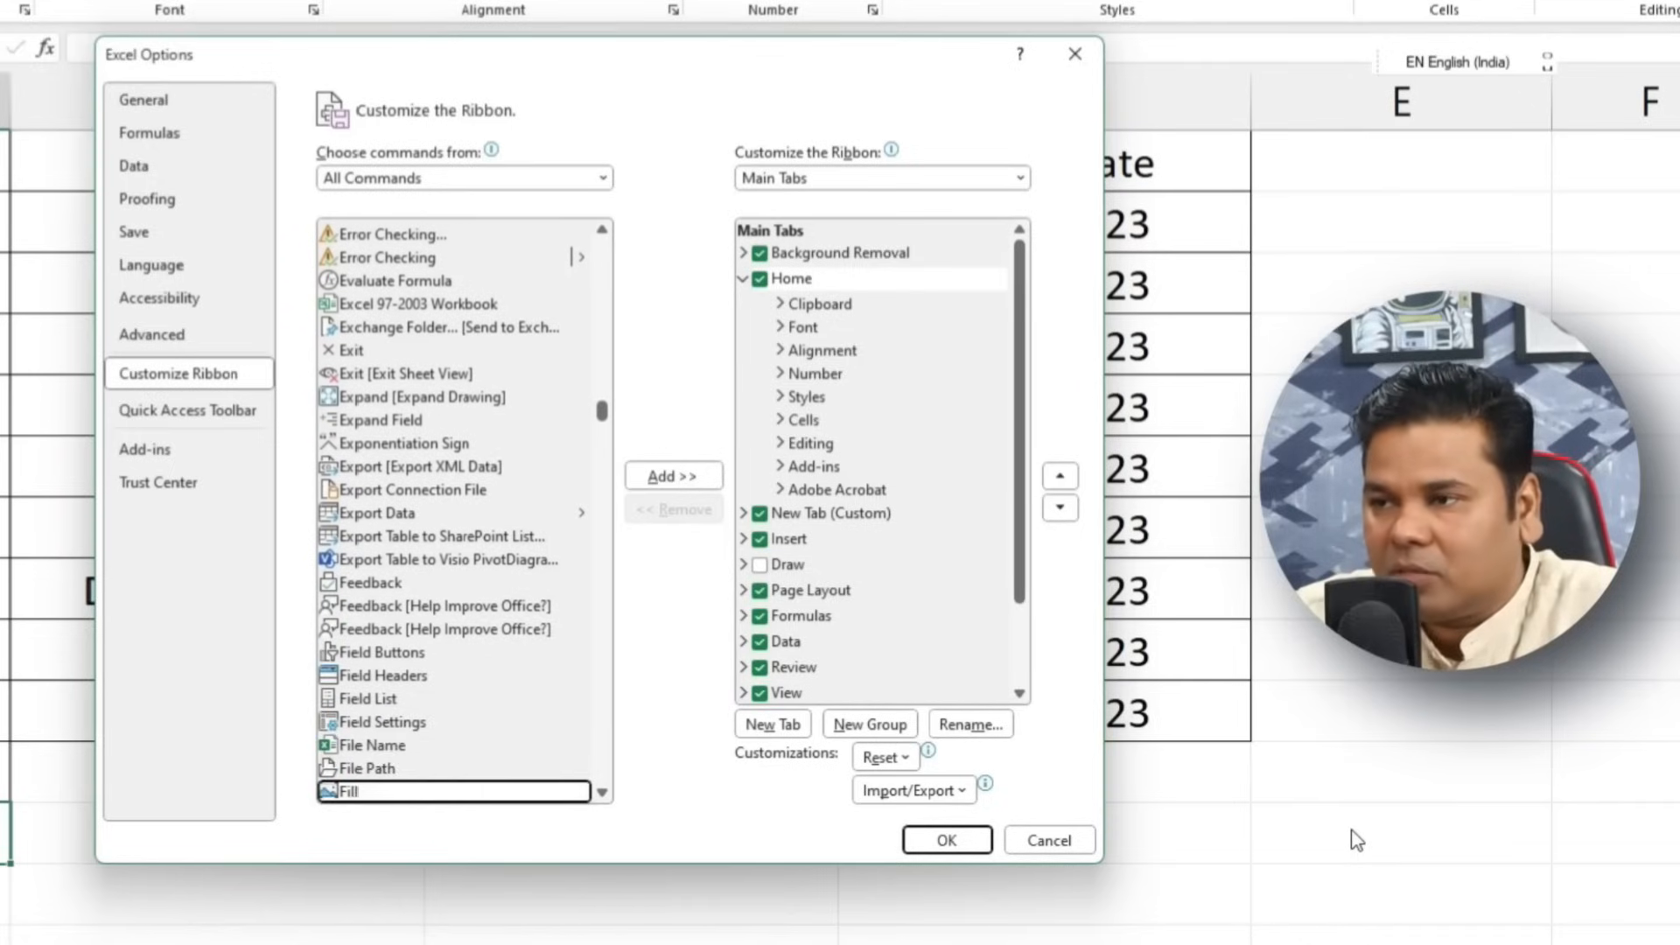
key(Down)
key(Down)
key(Down)
key(Down)
key(Down)
key(Down)
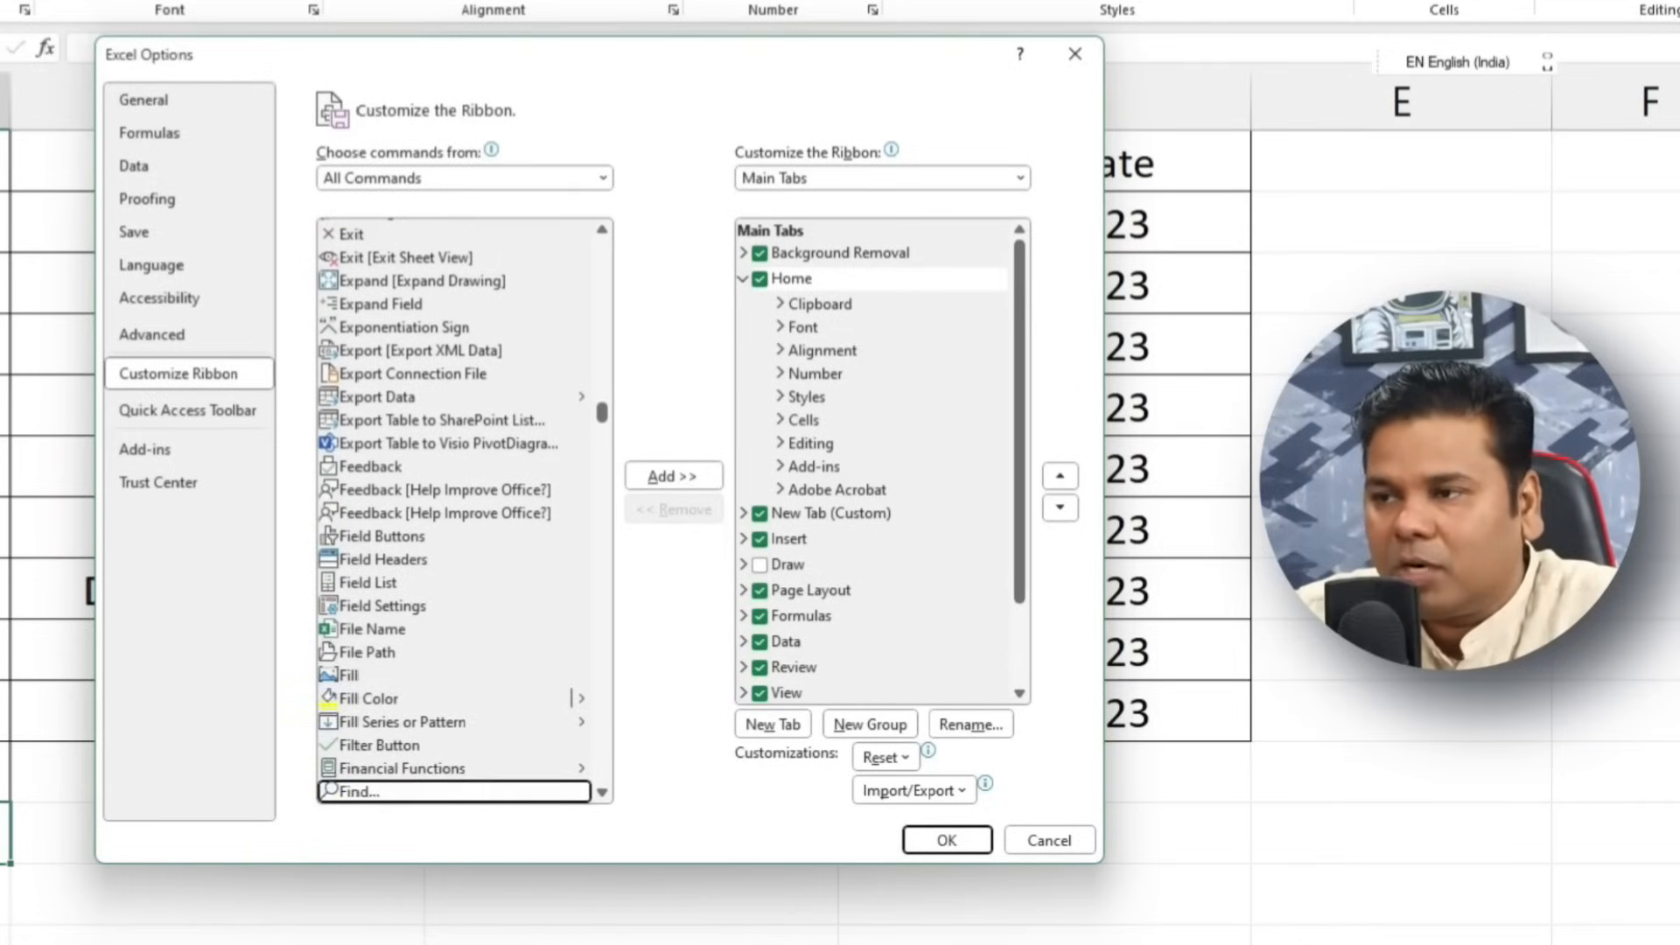
key(Down)
key(Down)
key(Down)
key(Down)
key(Down)
key(Down)
key(Down)
key(Down)
key(Down)
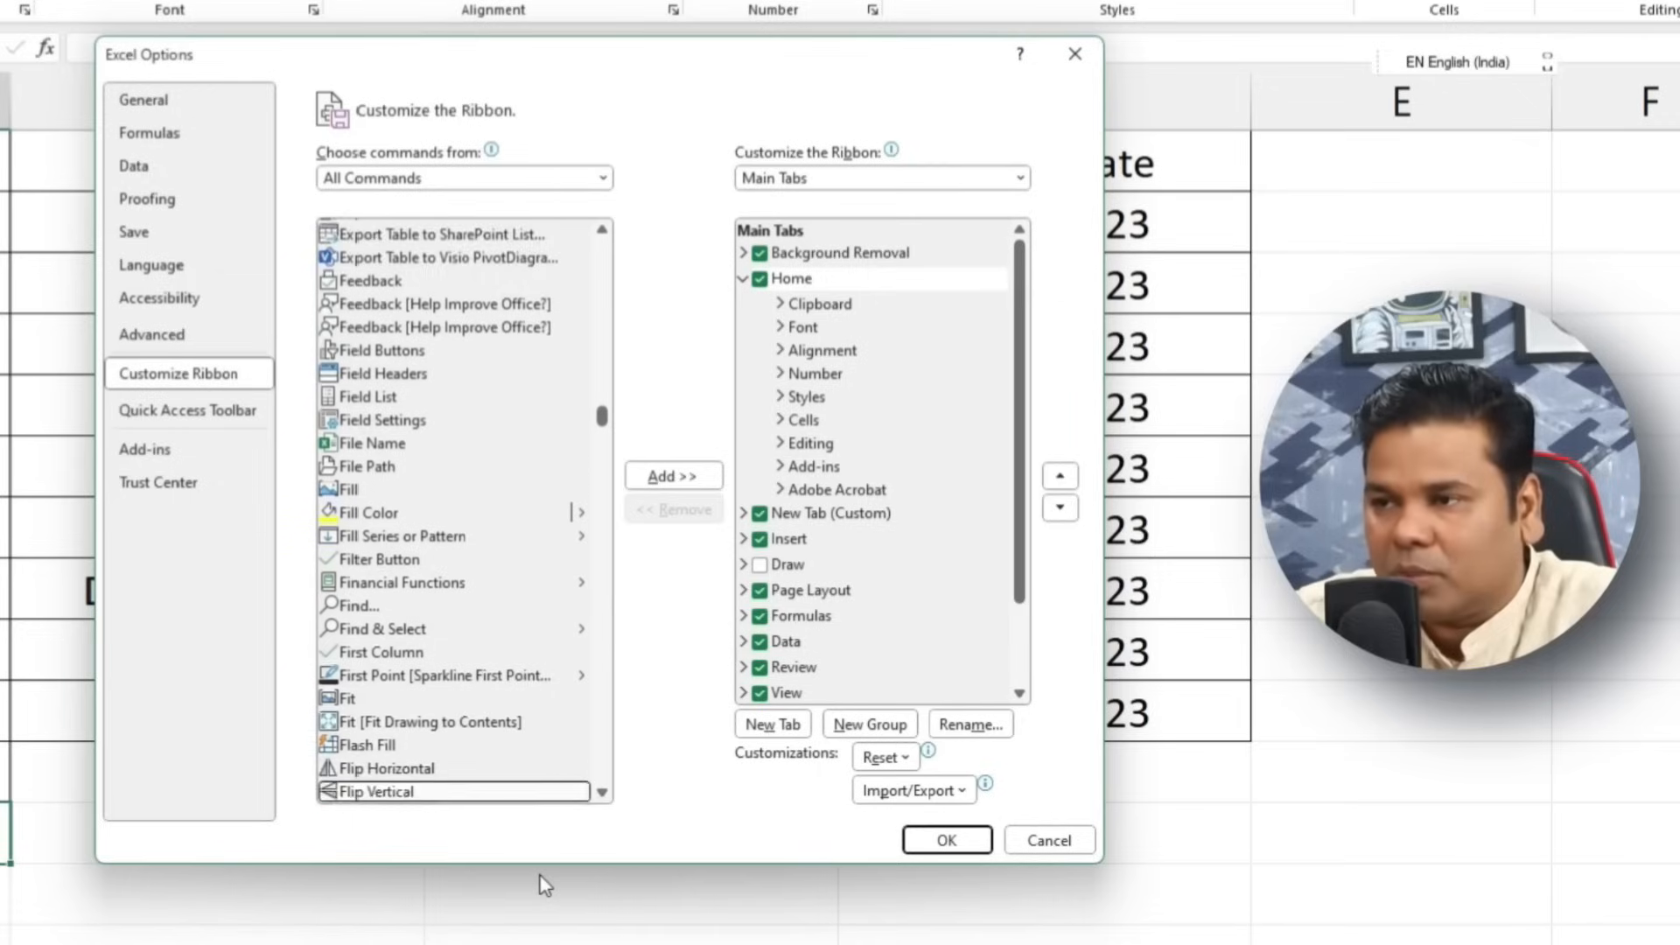
key(Down)
key(Down)
key(Down)
key(Down)
key(Down)
click(385, 770)
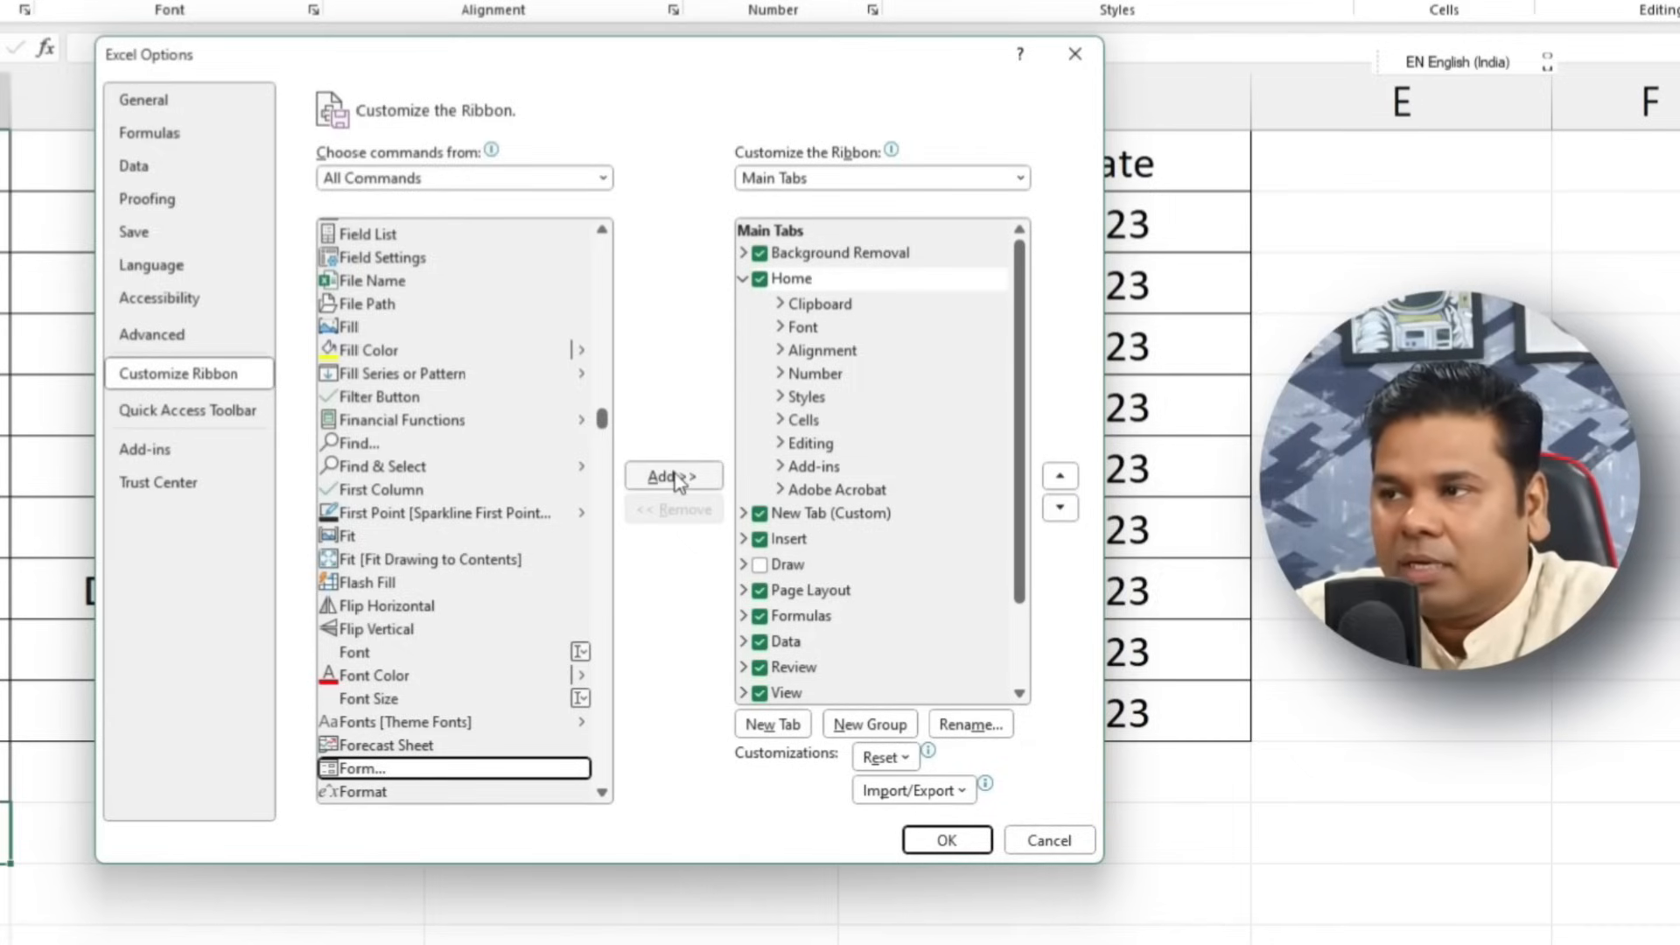
click(947, 838)
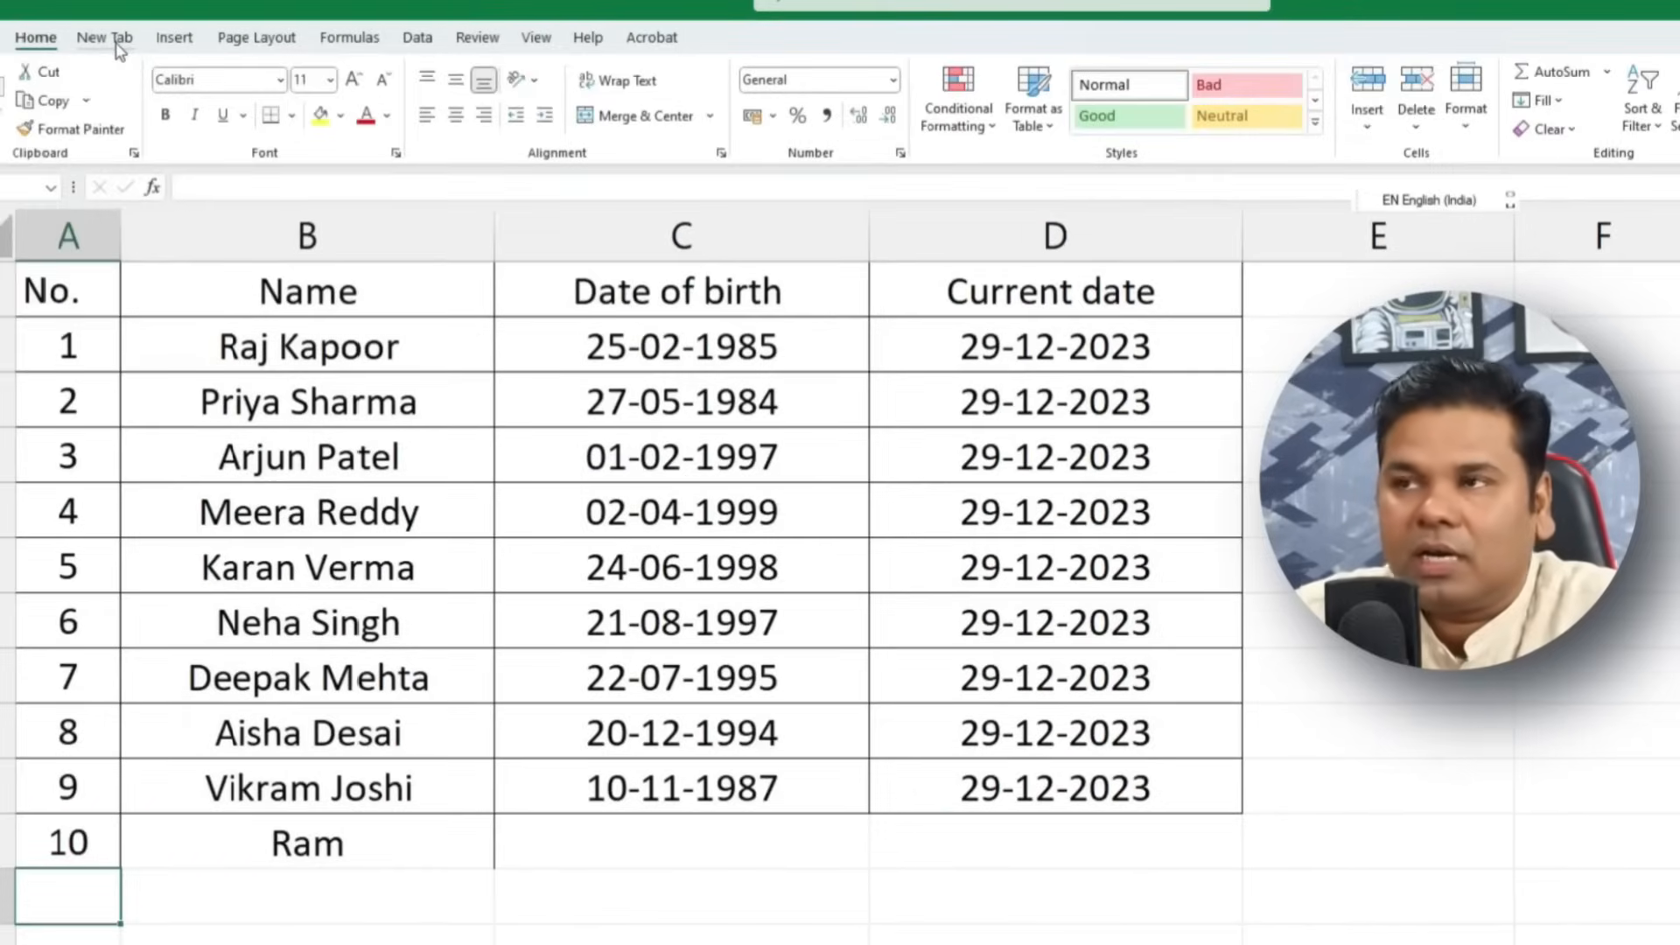
Step: Open the data entry form from the custom New Tab for the header cells A1:D1
click(117, 40)
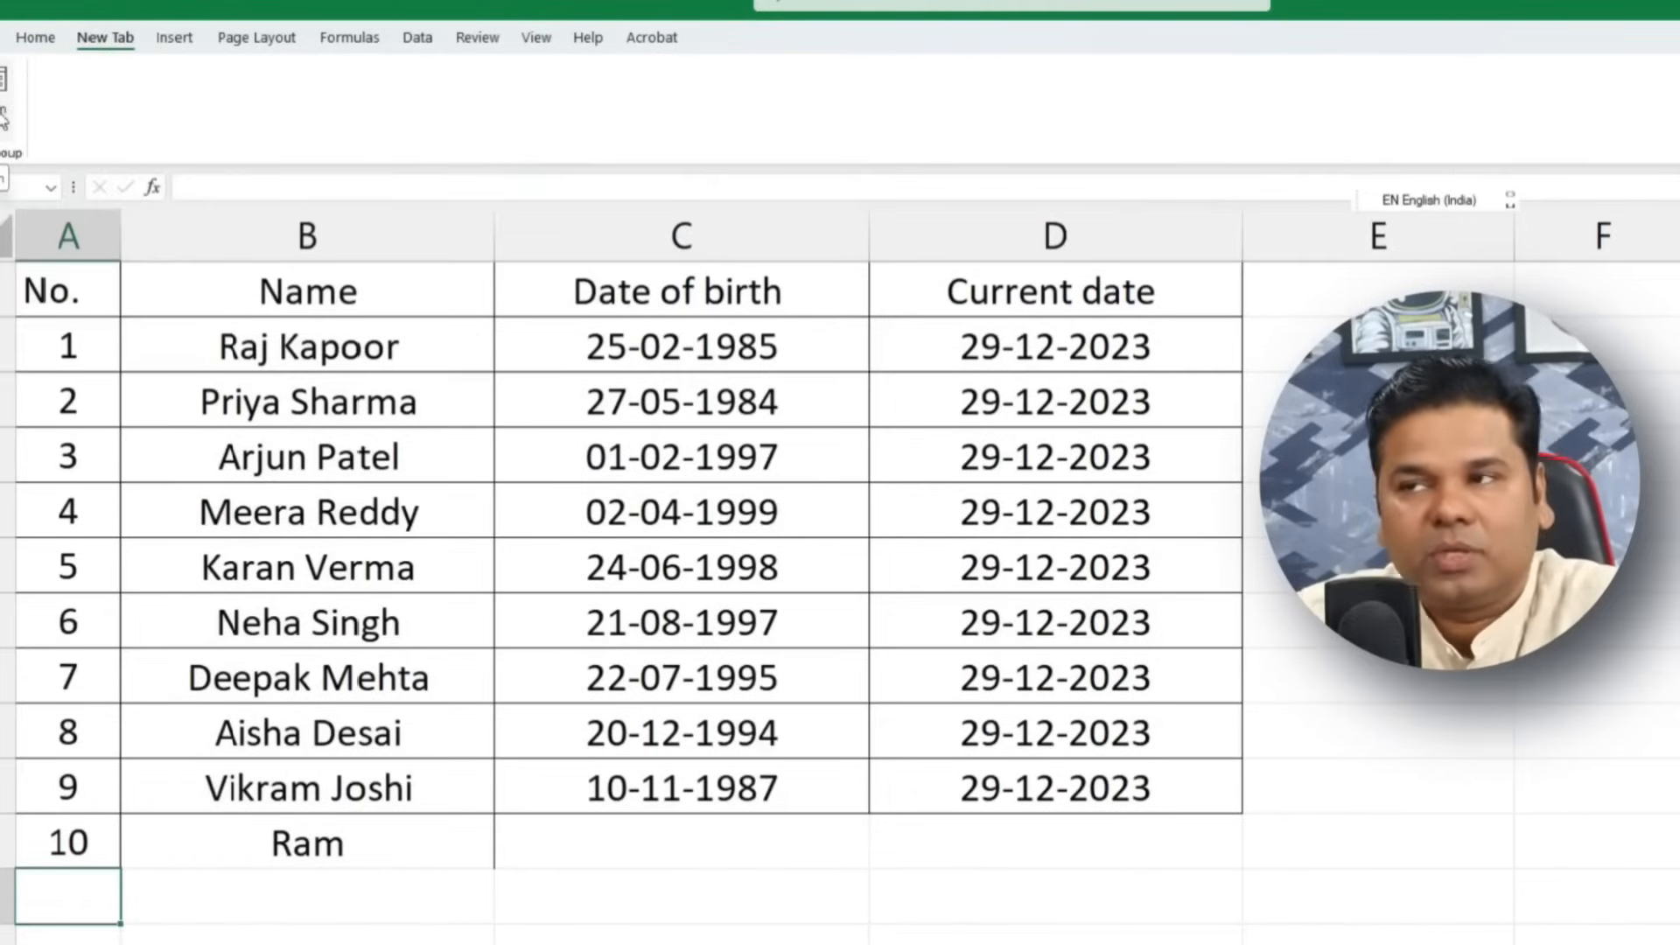
click(217, 396)
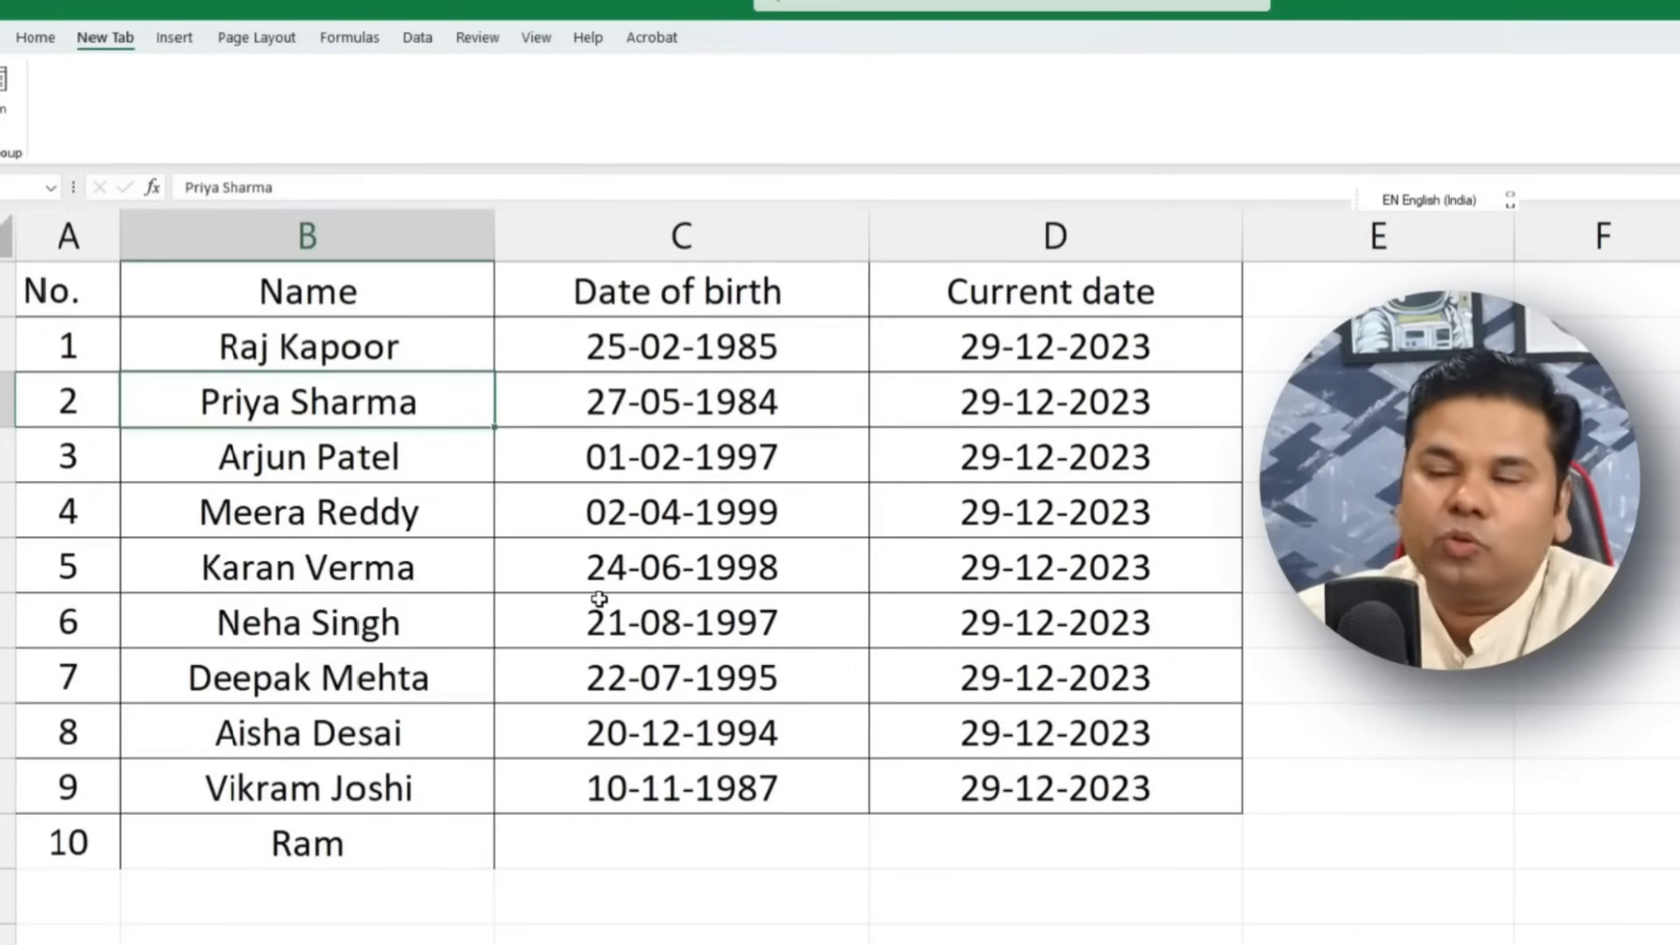
drag(53, 285, 998, 301)
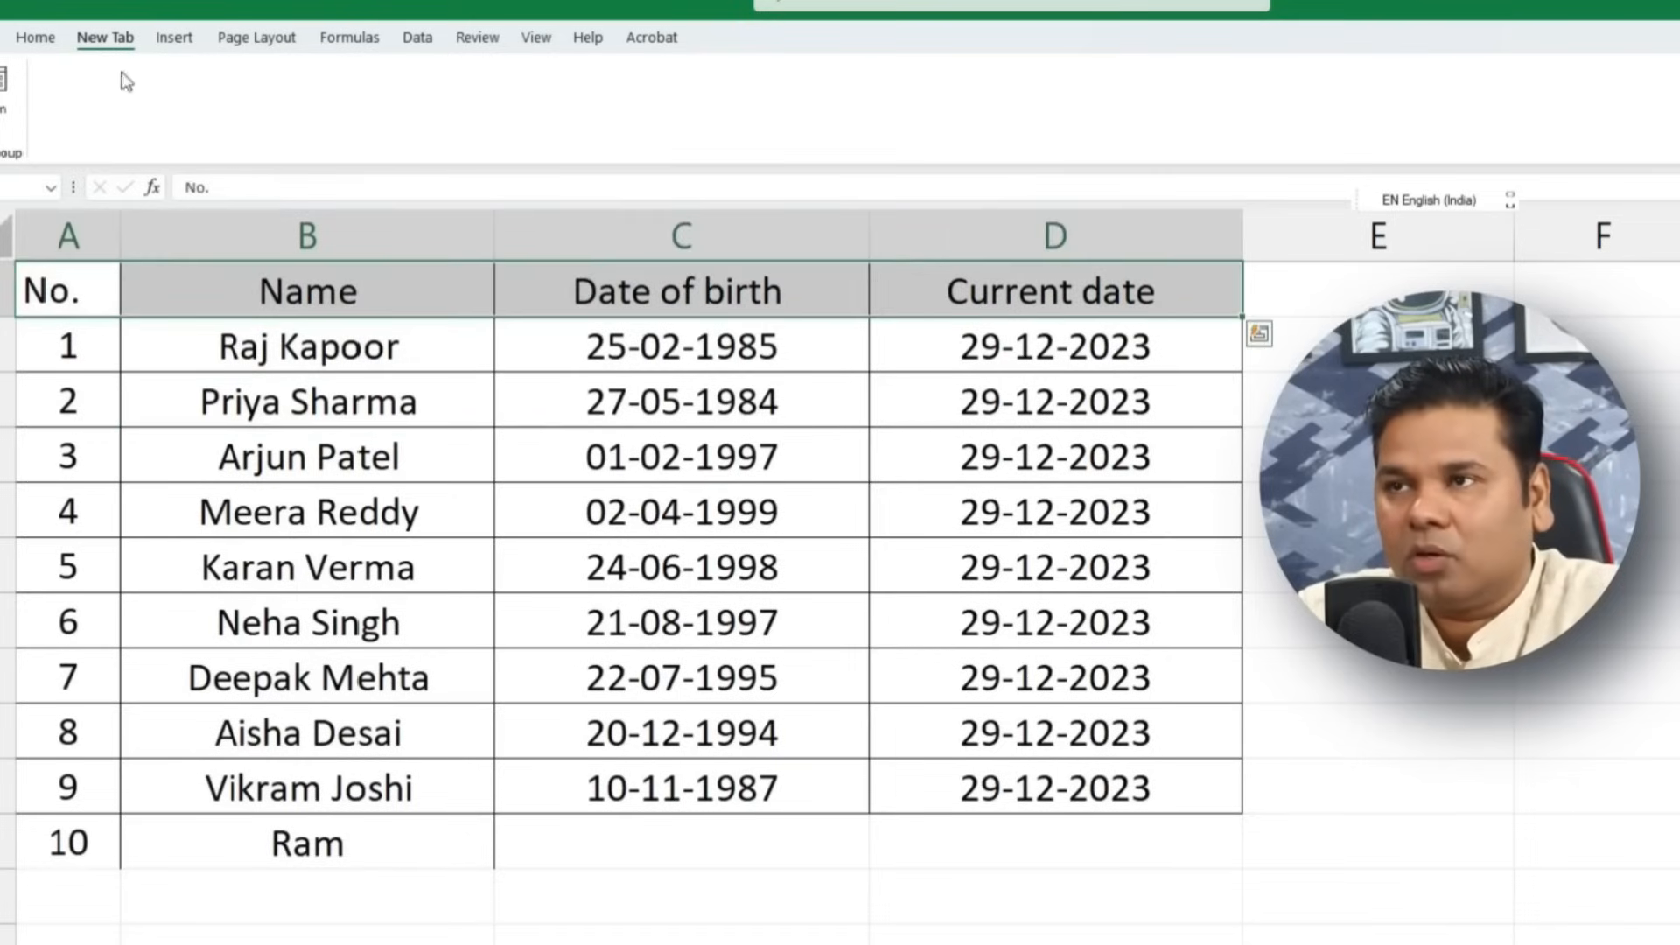
click(4, 98)
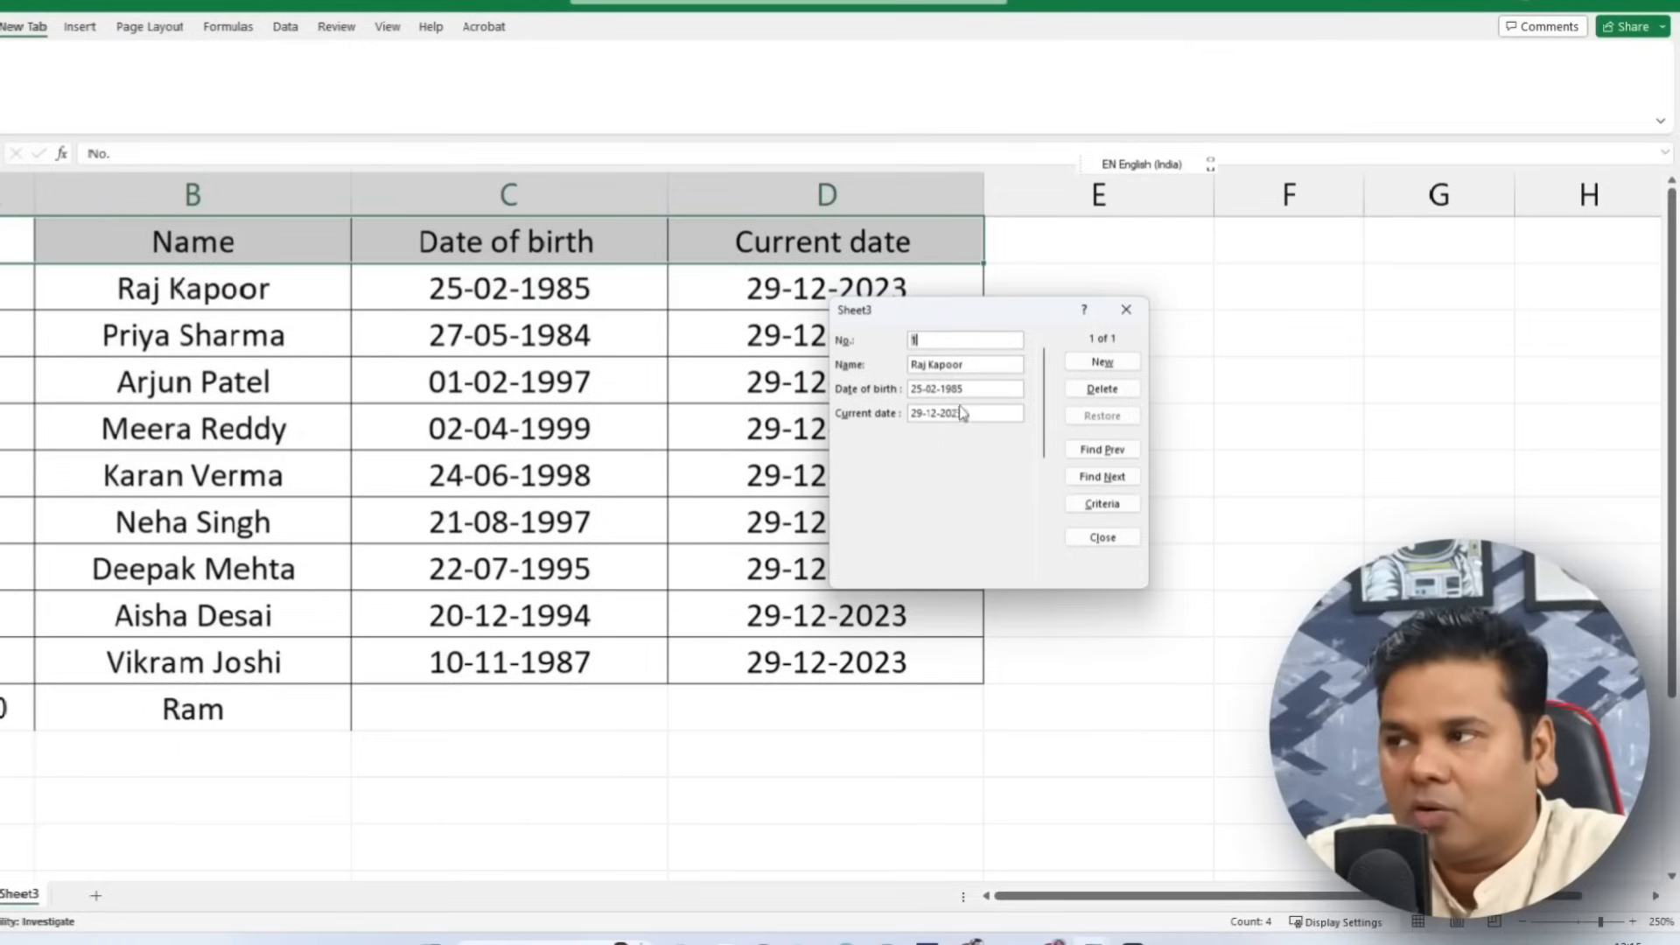
Step: Try to browse to the following records in the data form
click(1109, 477)
click(1109, 477)
click(777, 324)
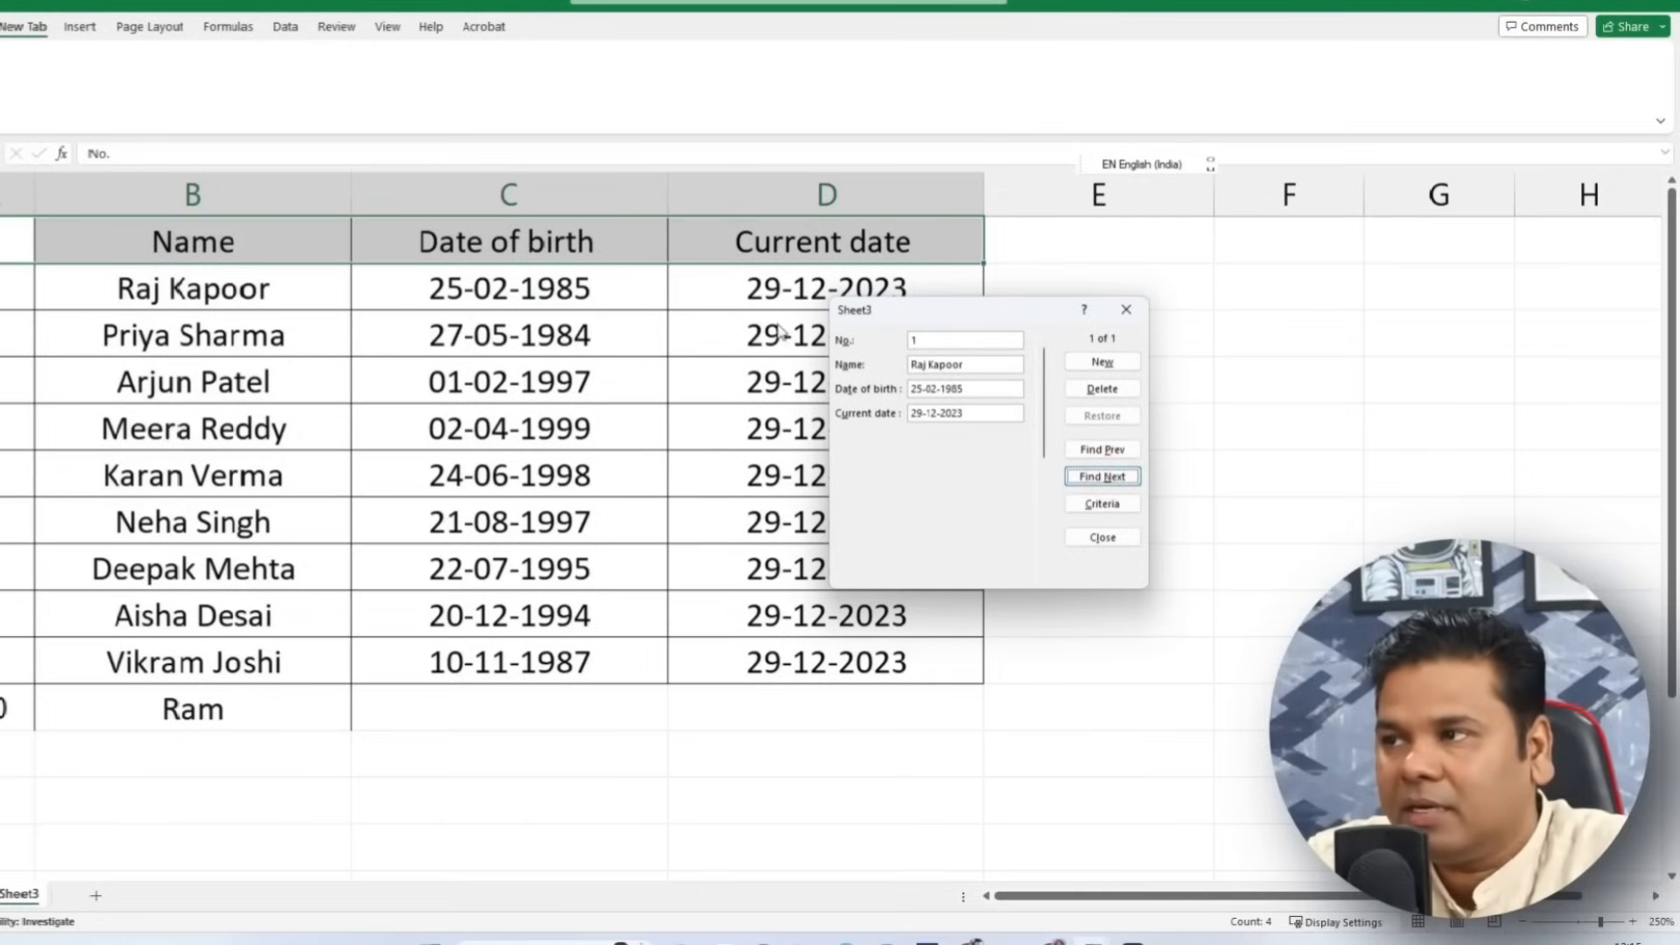
Step: Move the data form clear of the table and add a new record with No. 11, a name, a date of birth and current date 08-01-2023
drag(1001, 313, 1243, 303)
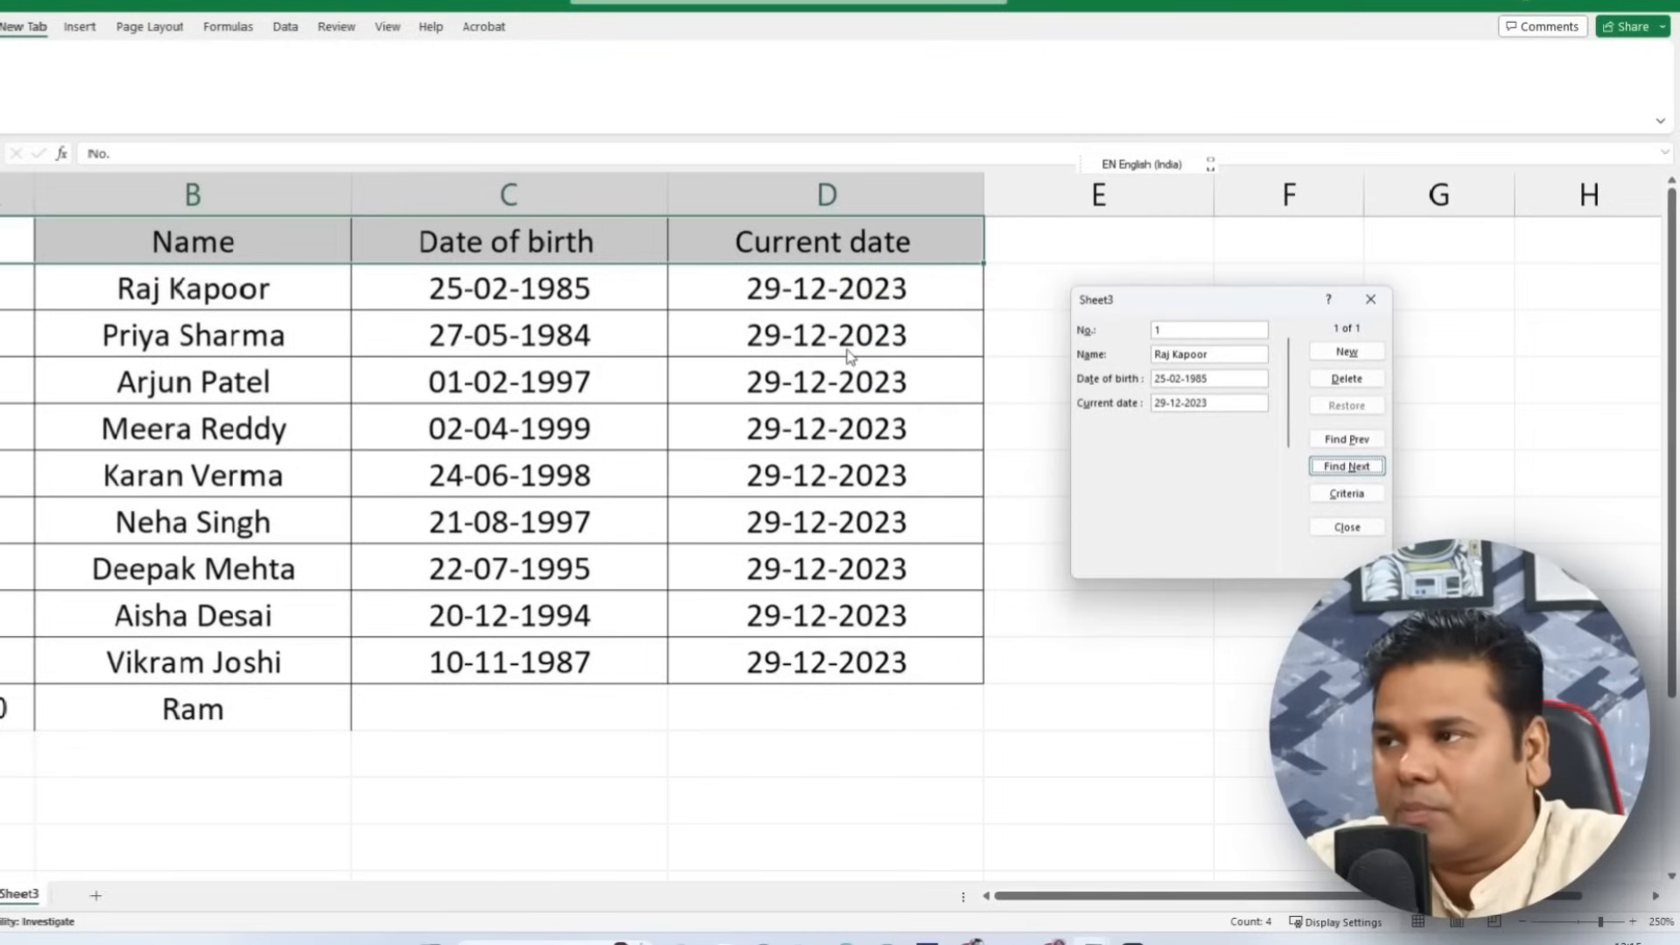
click(1347, 353)
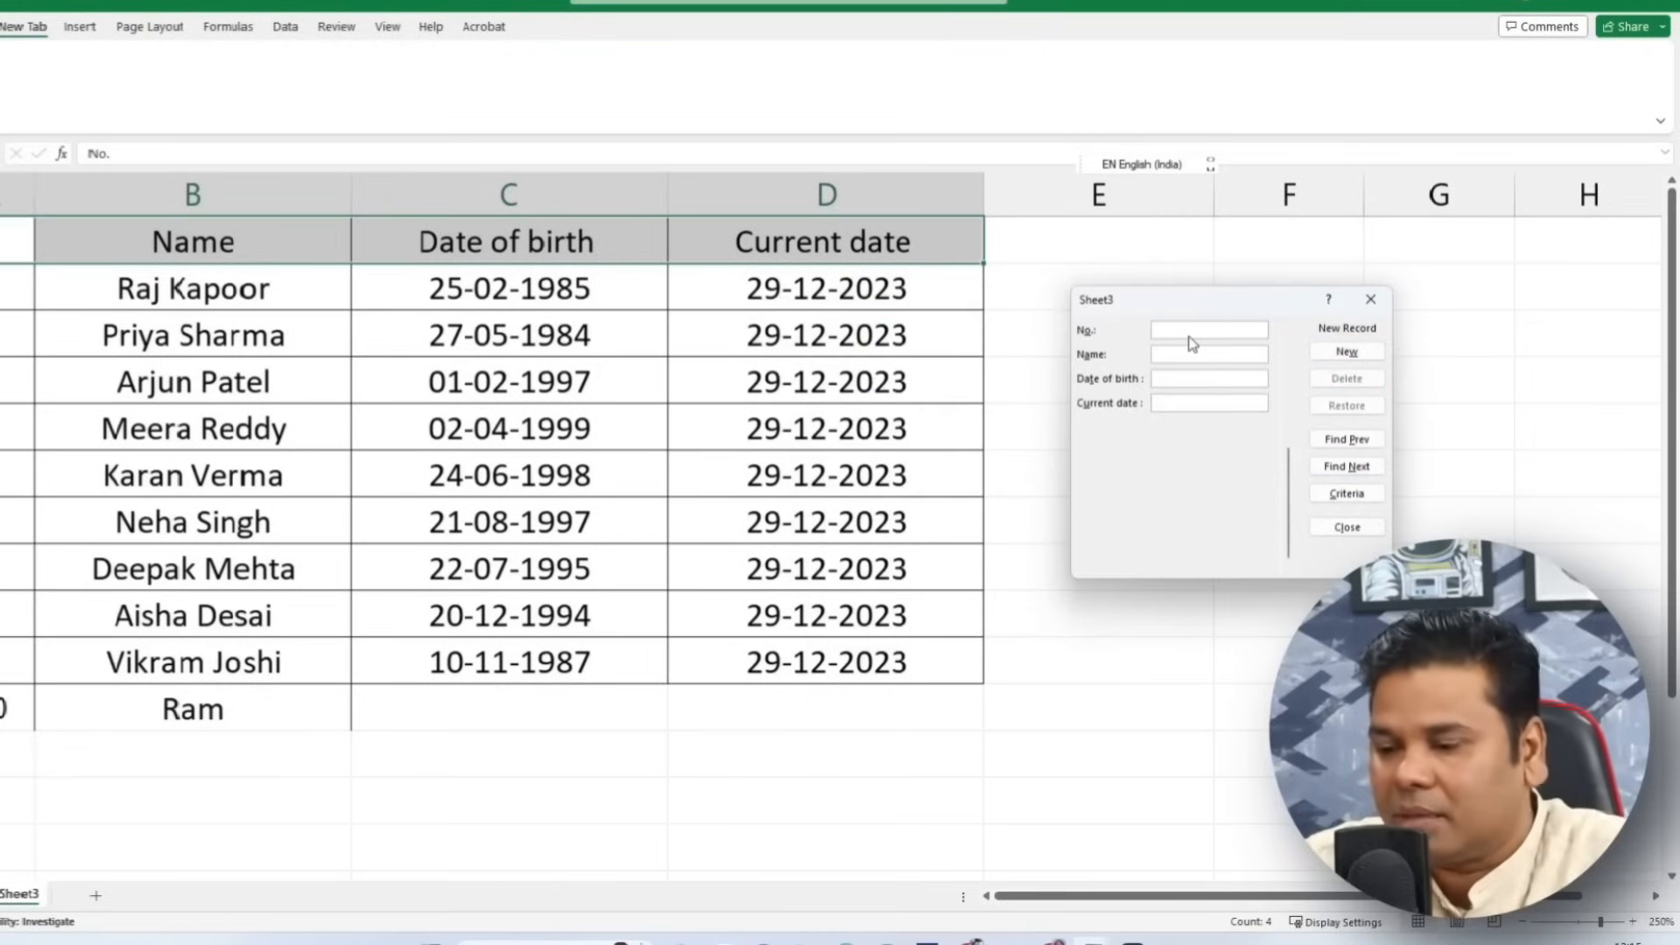
text(11)
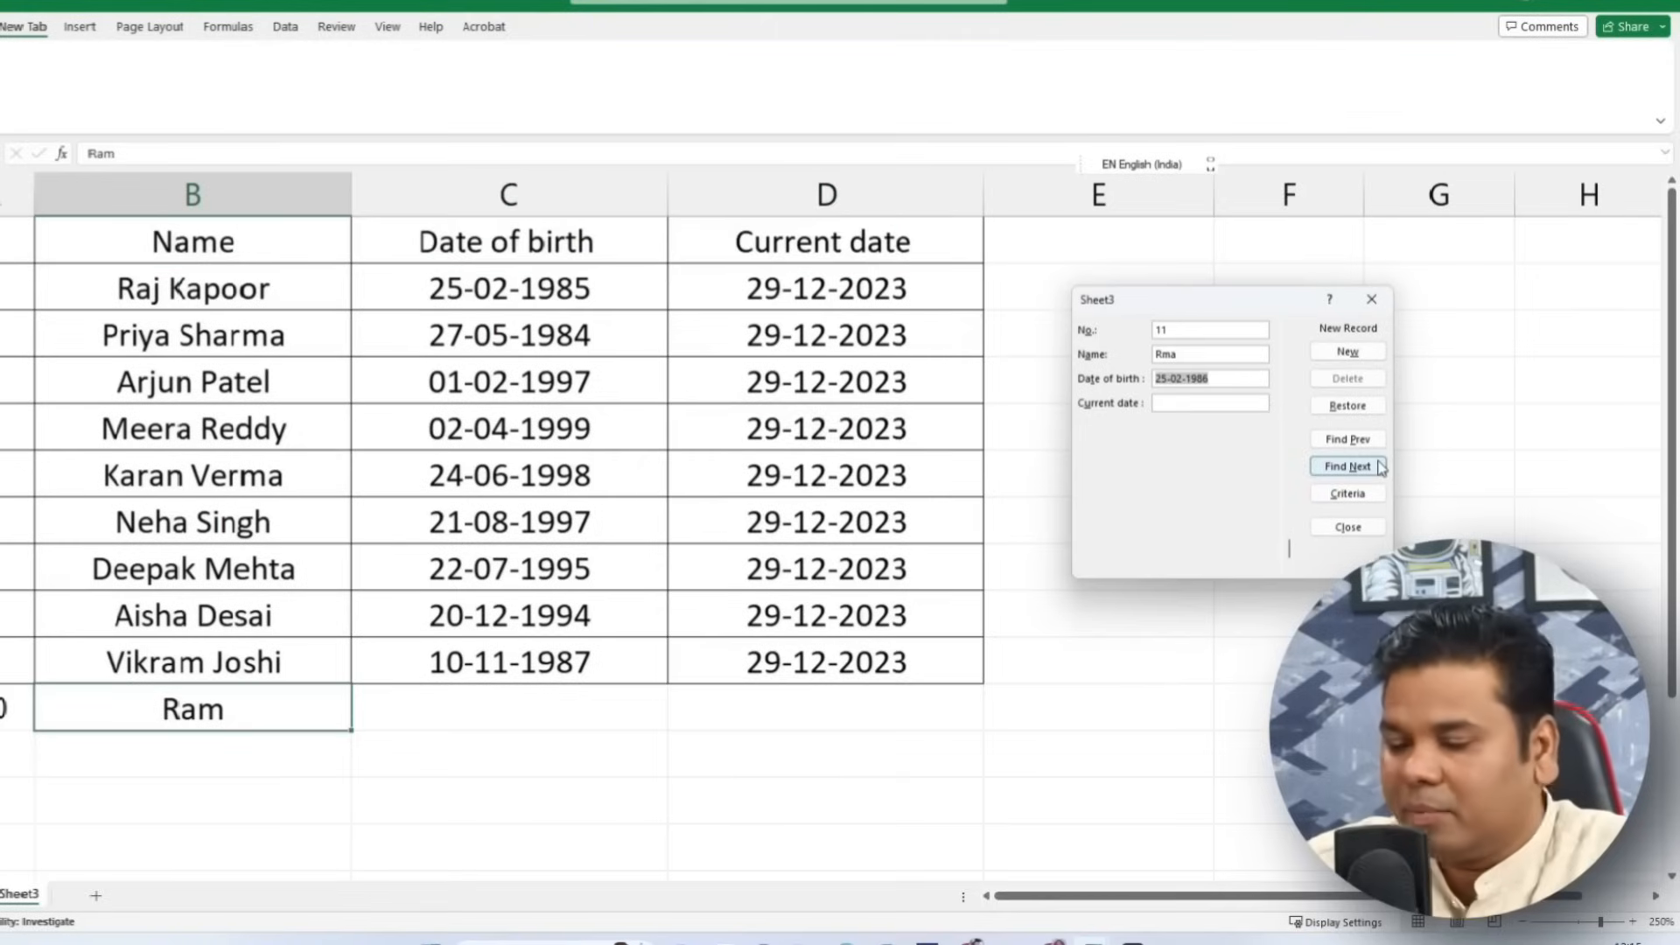
text(25-02-2005)
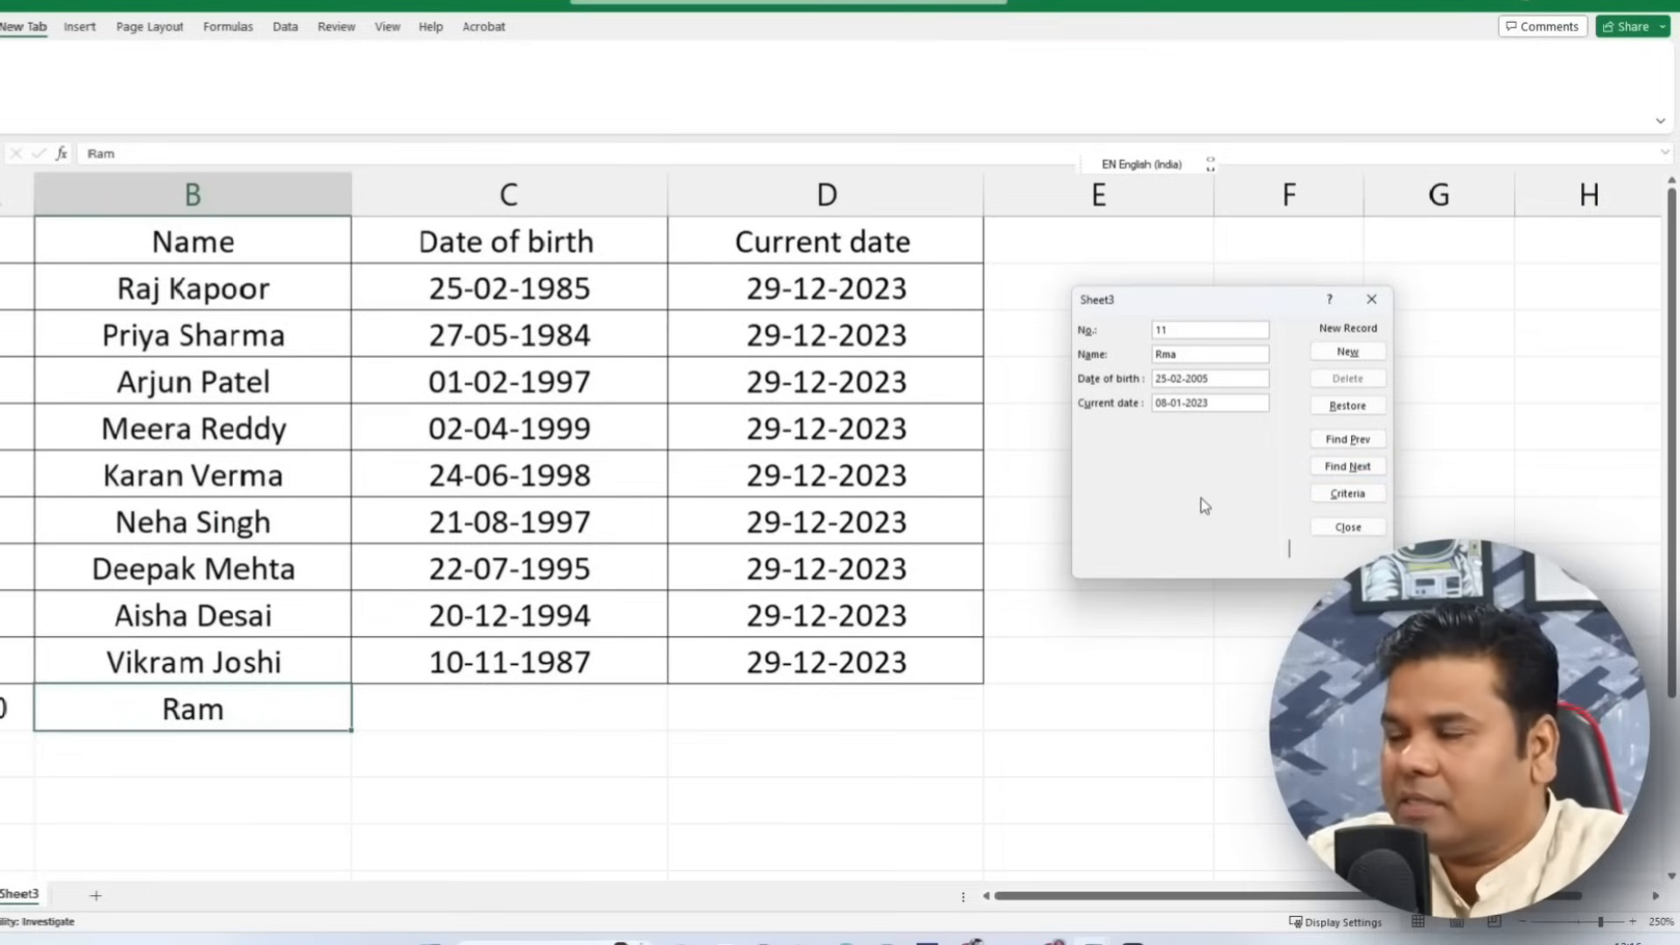
key(Return)
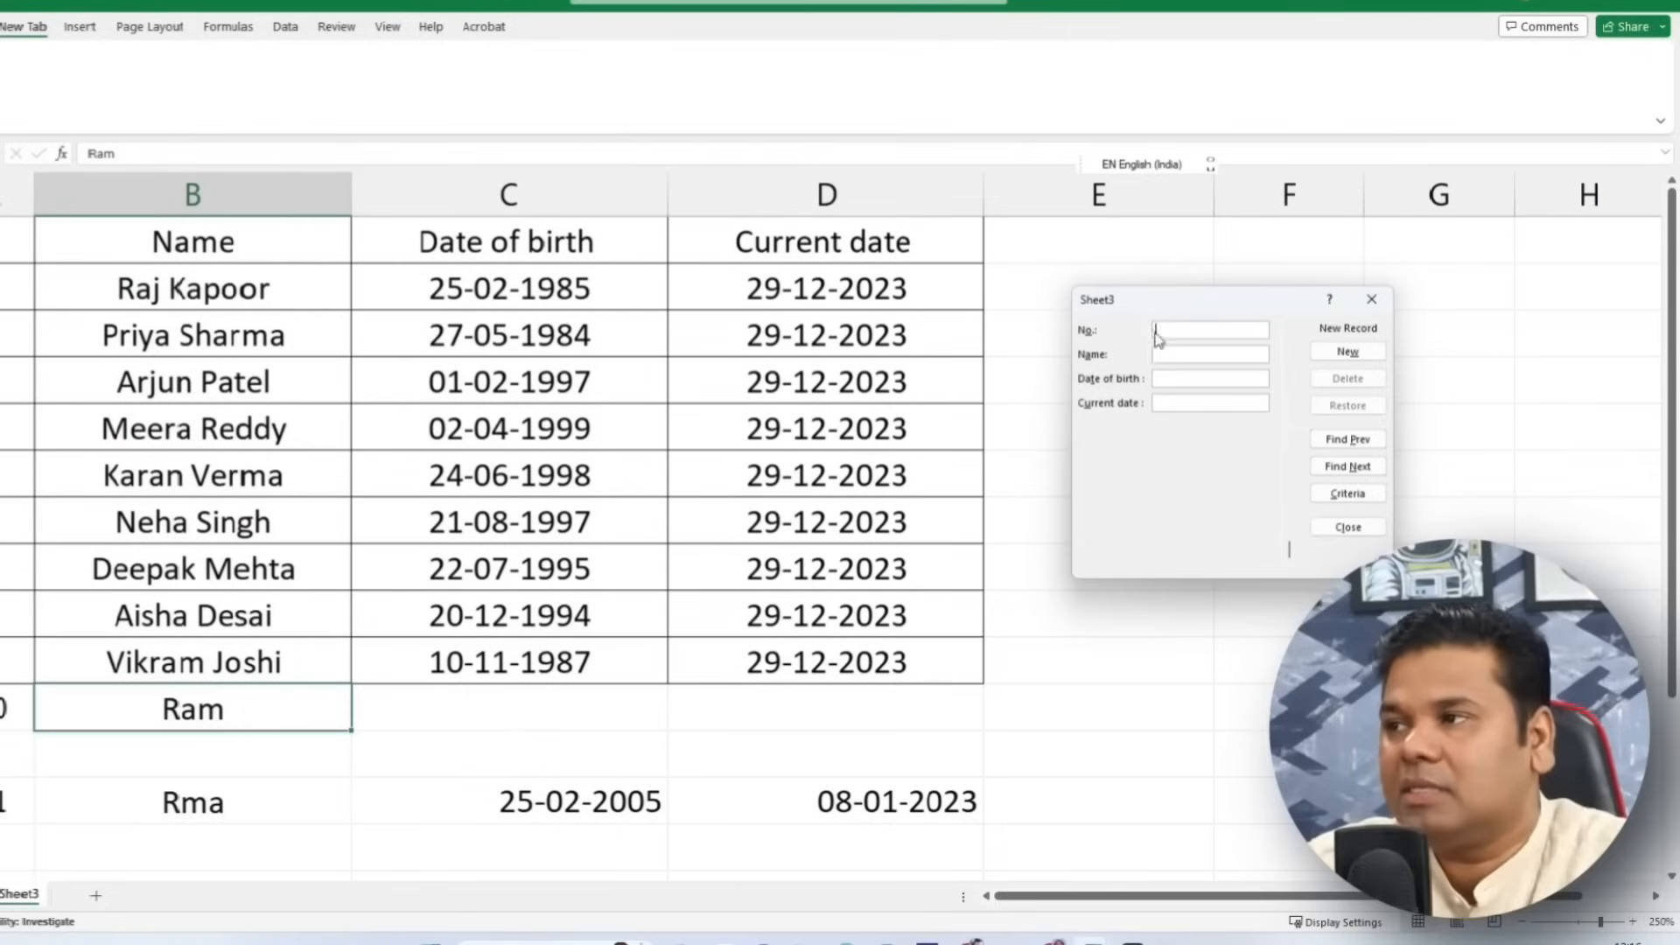
Step: Find record No. 11 in the data form and delete it, confirming the deletion
click(1188, 336)
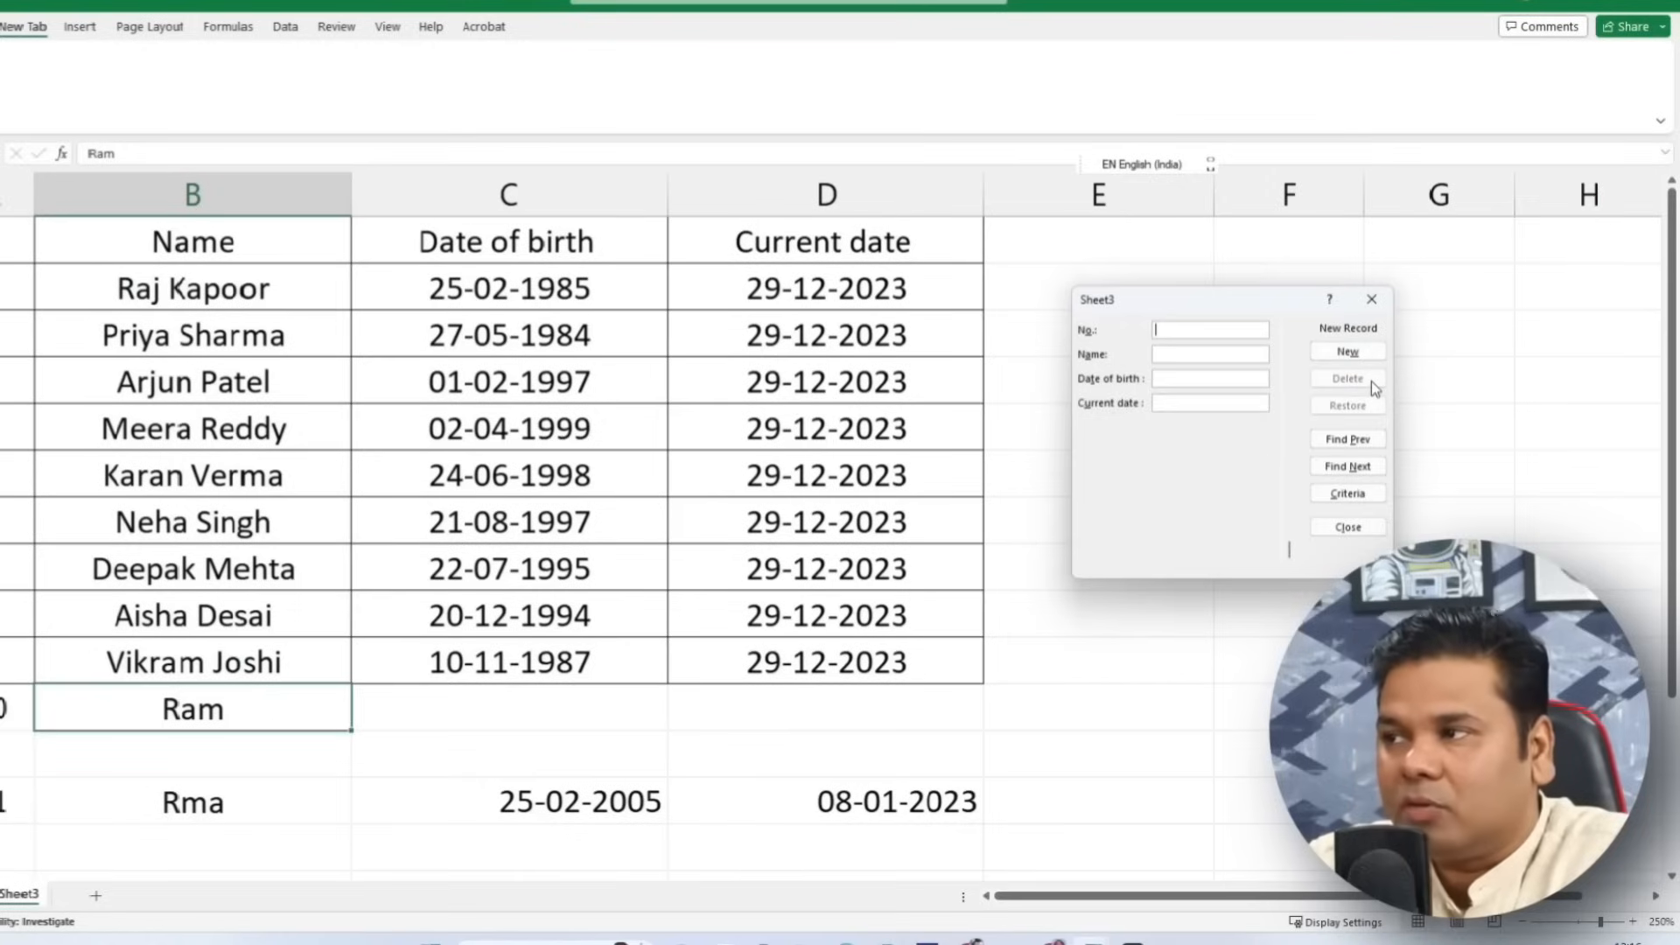
click(1368, 444)
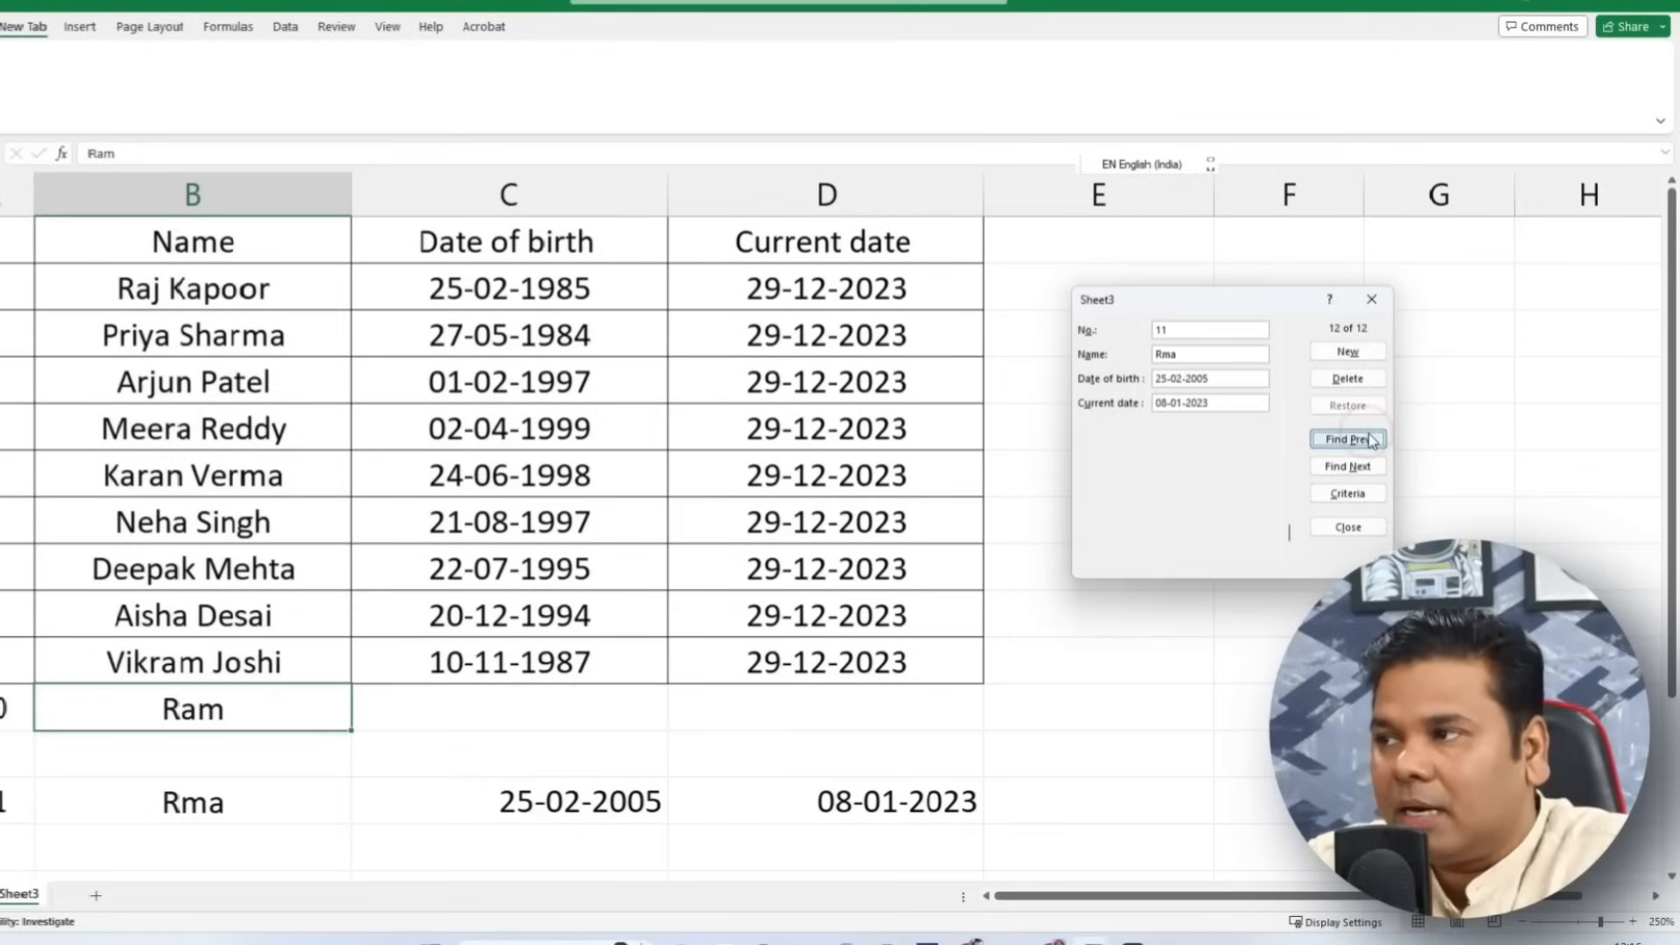
click(1347, 378)
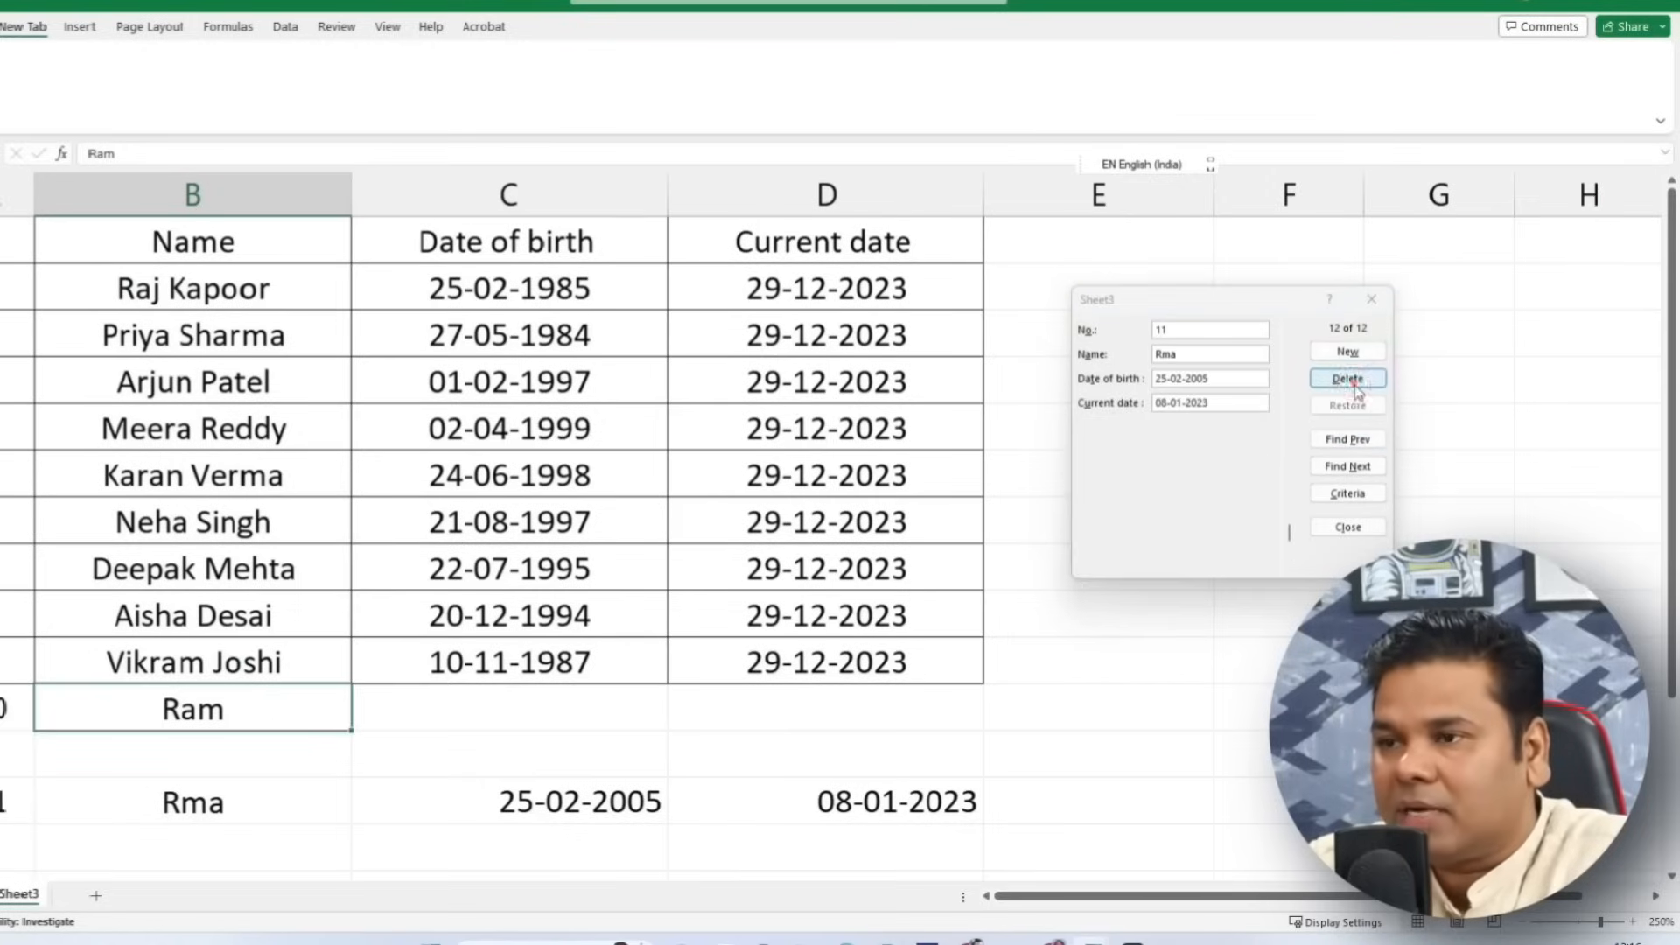
click(751, 511)
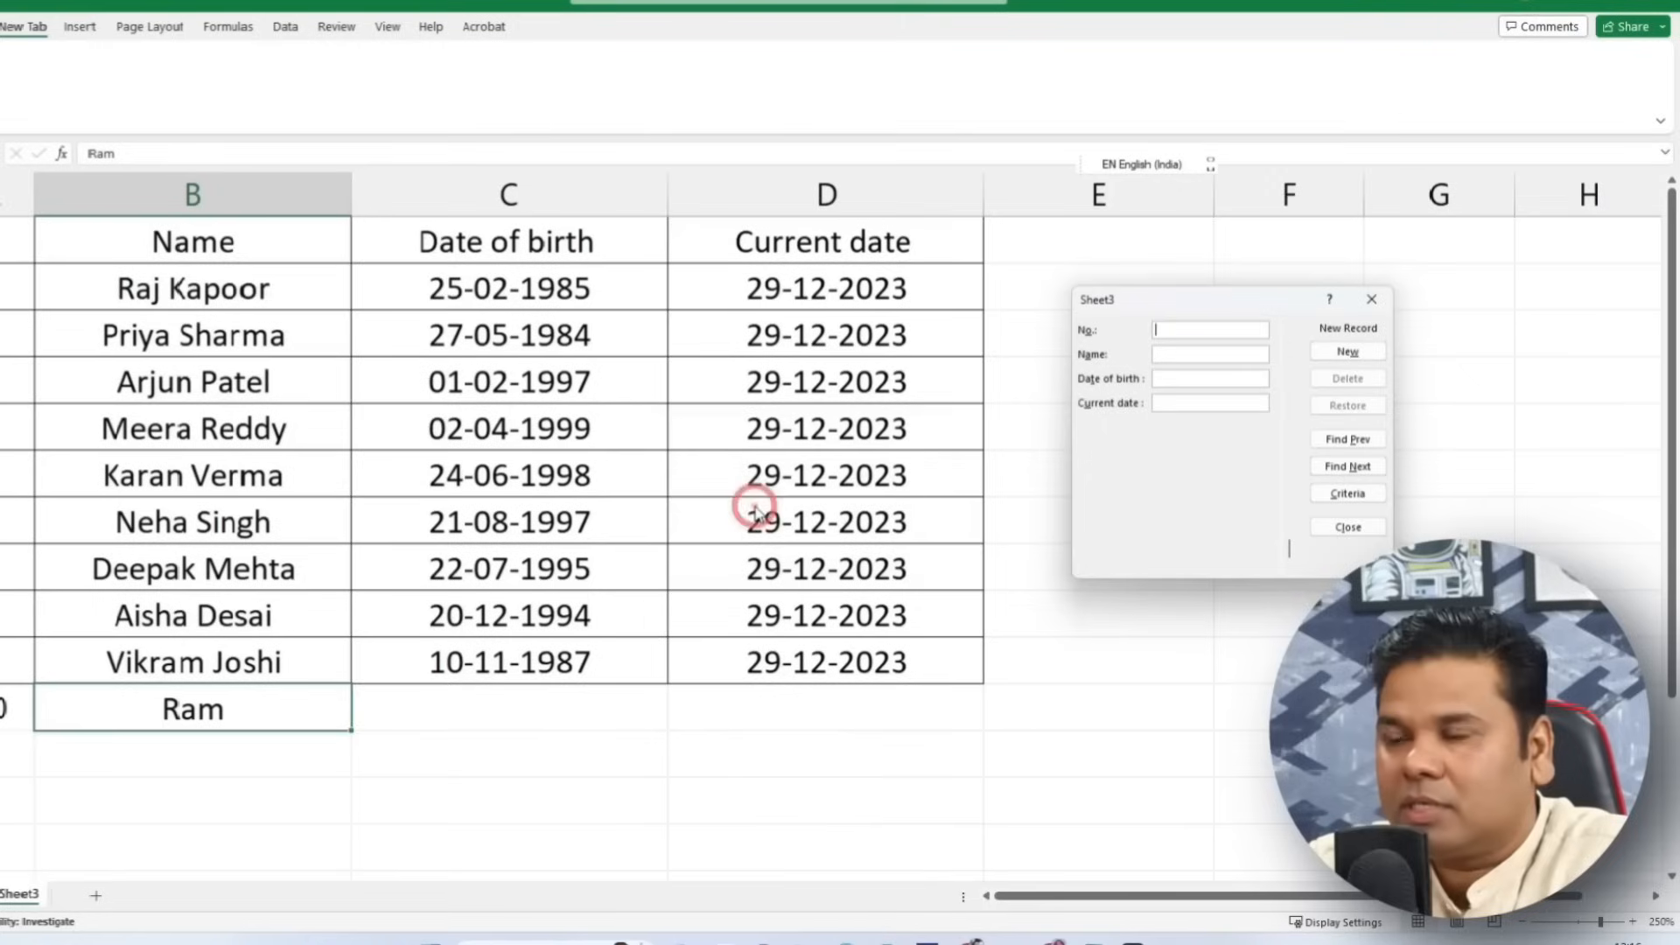
Step: Browse to record No. 10 in the data form and fill in its date of birth
click(1365, 444)
click(1366, 448)
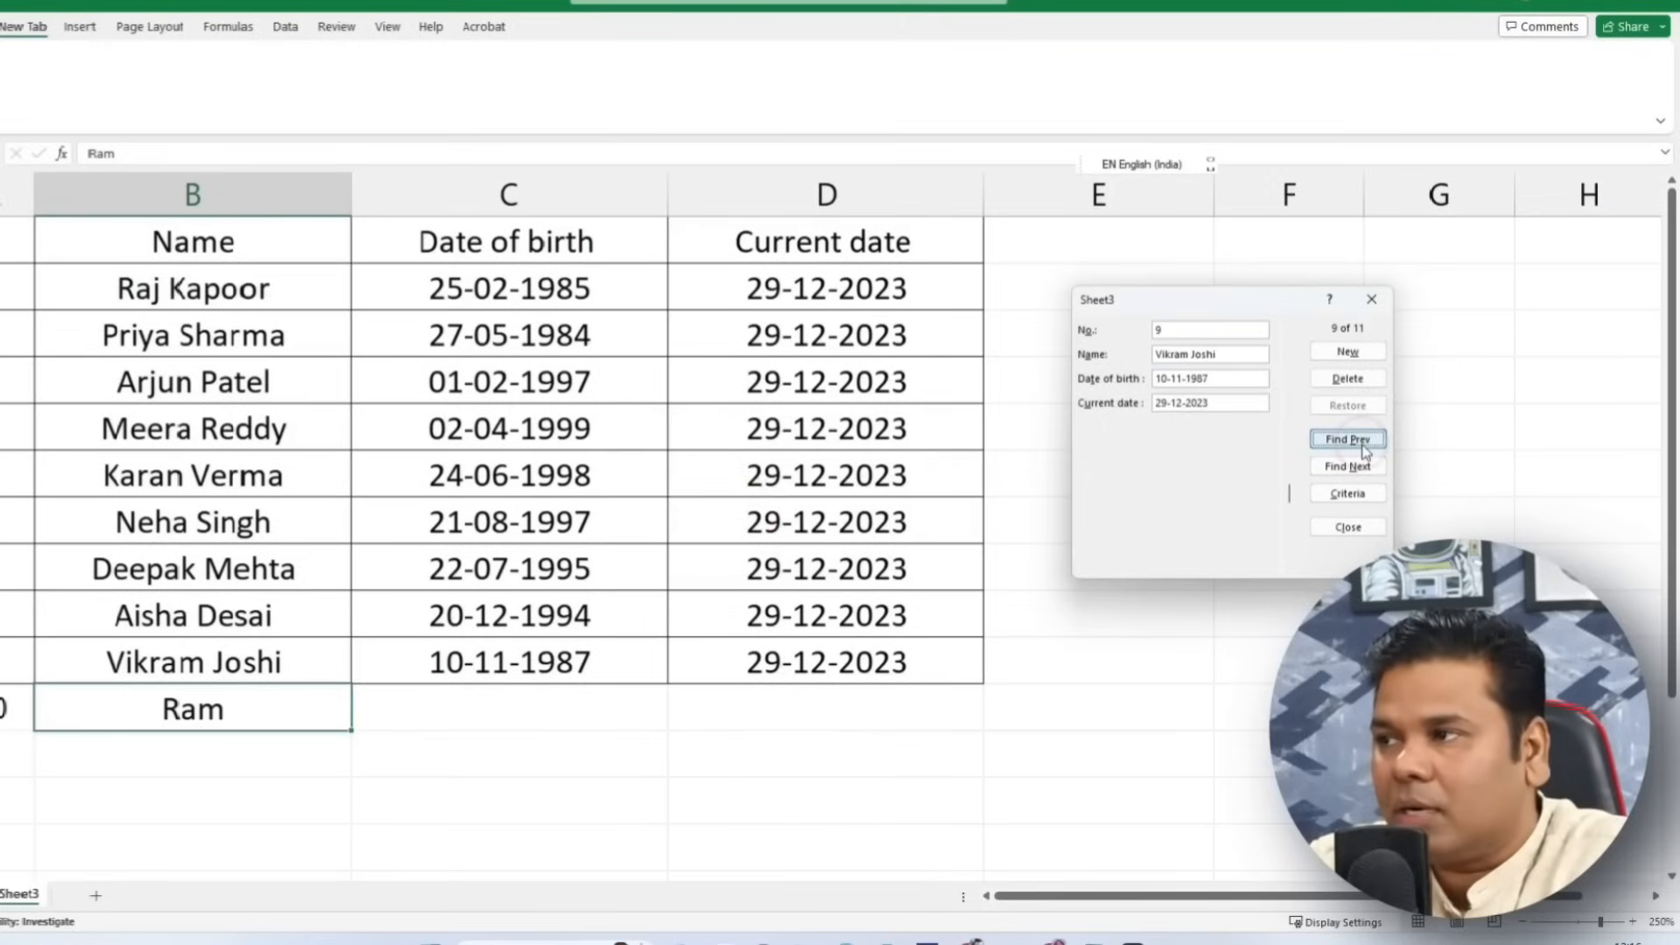
click(1352, 466)
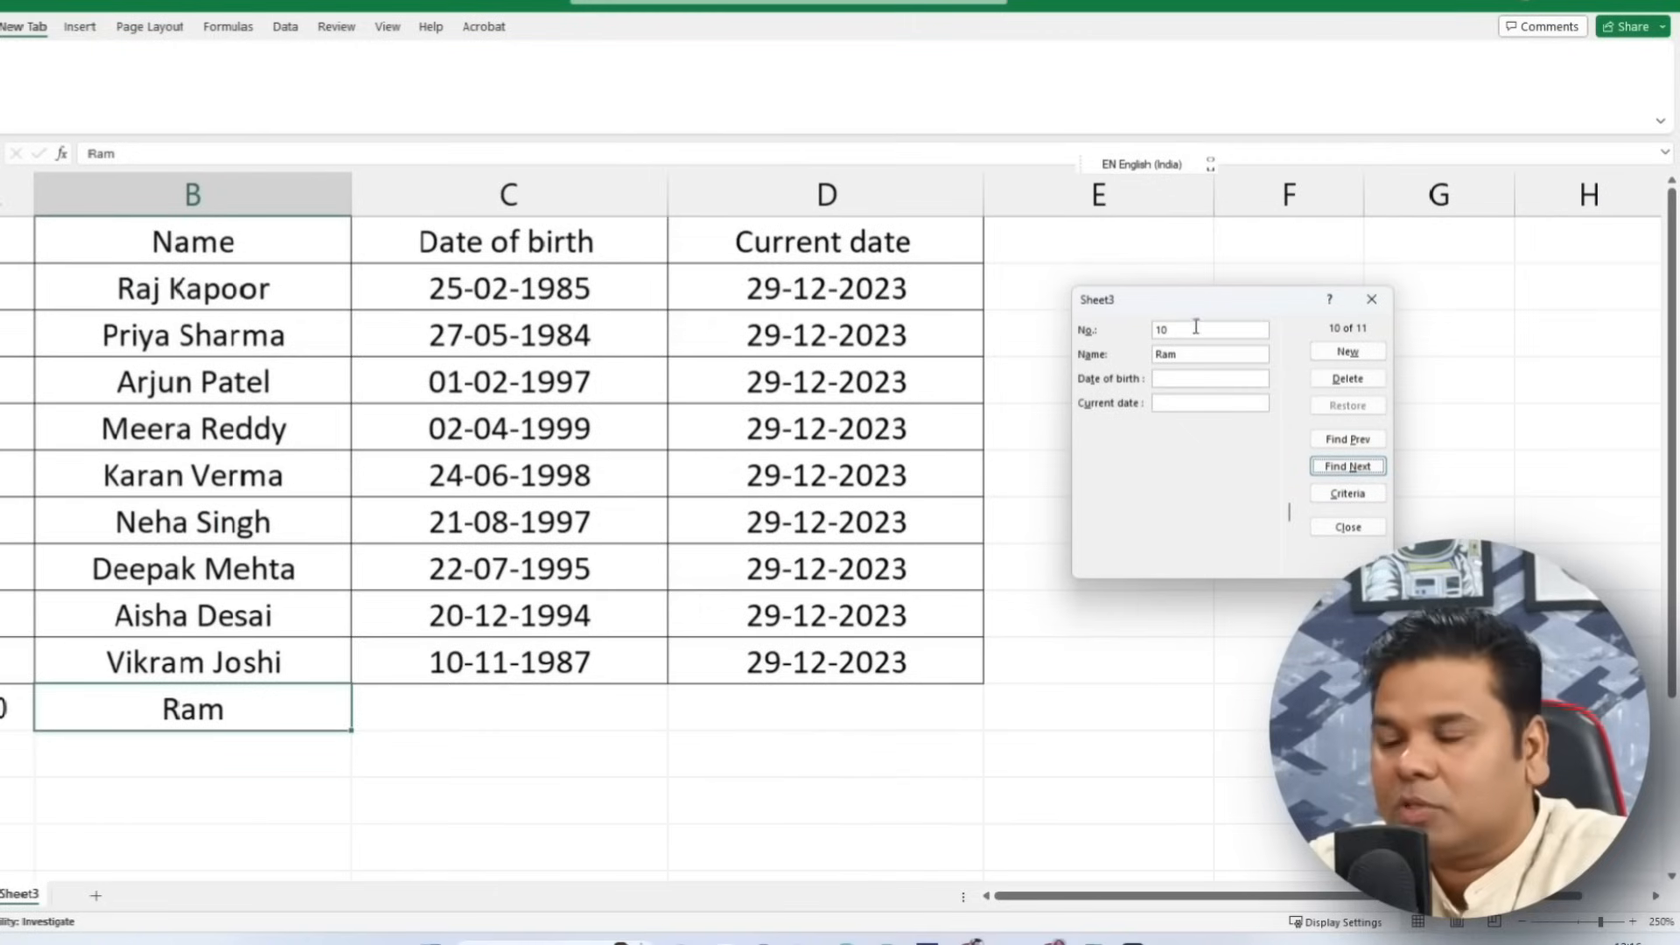
click(1193, 379)
text(25-02-2019)
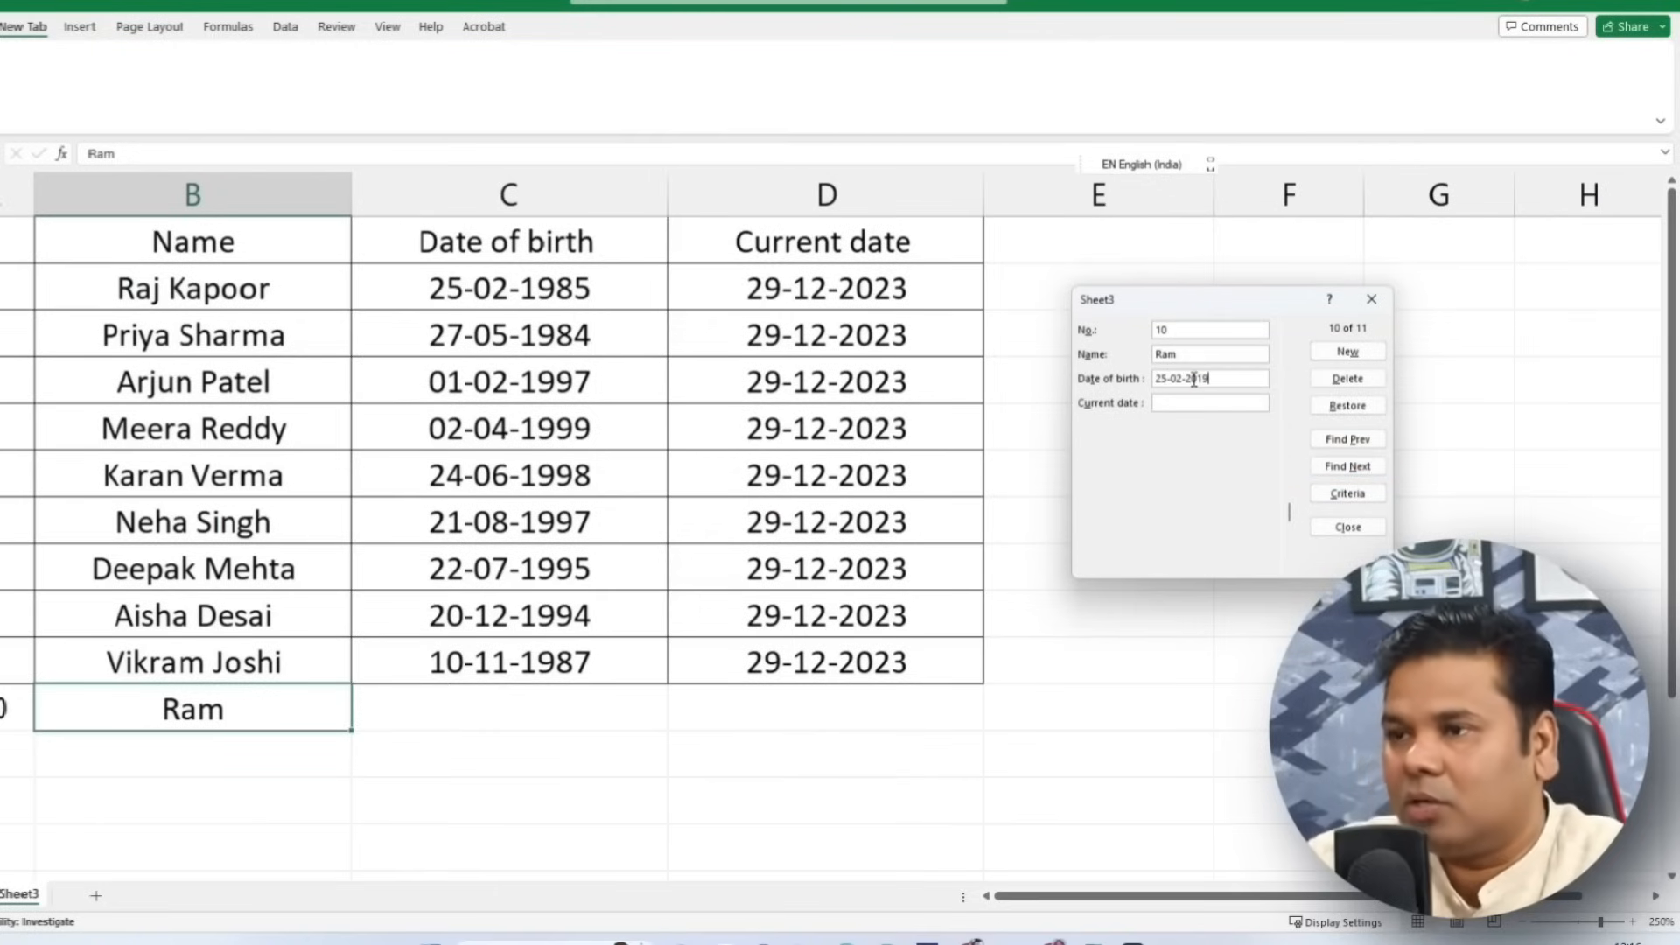
key(Return)
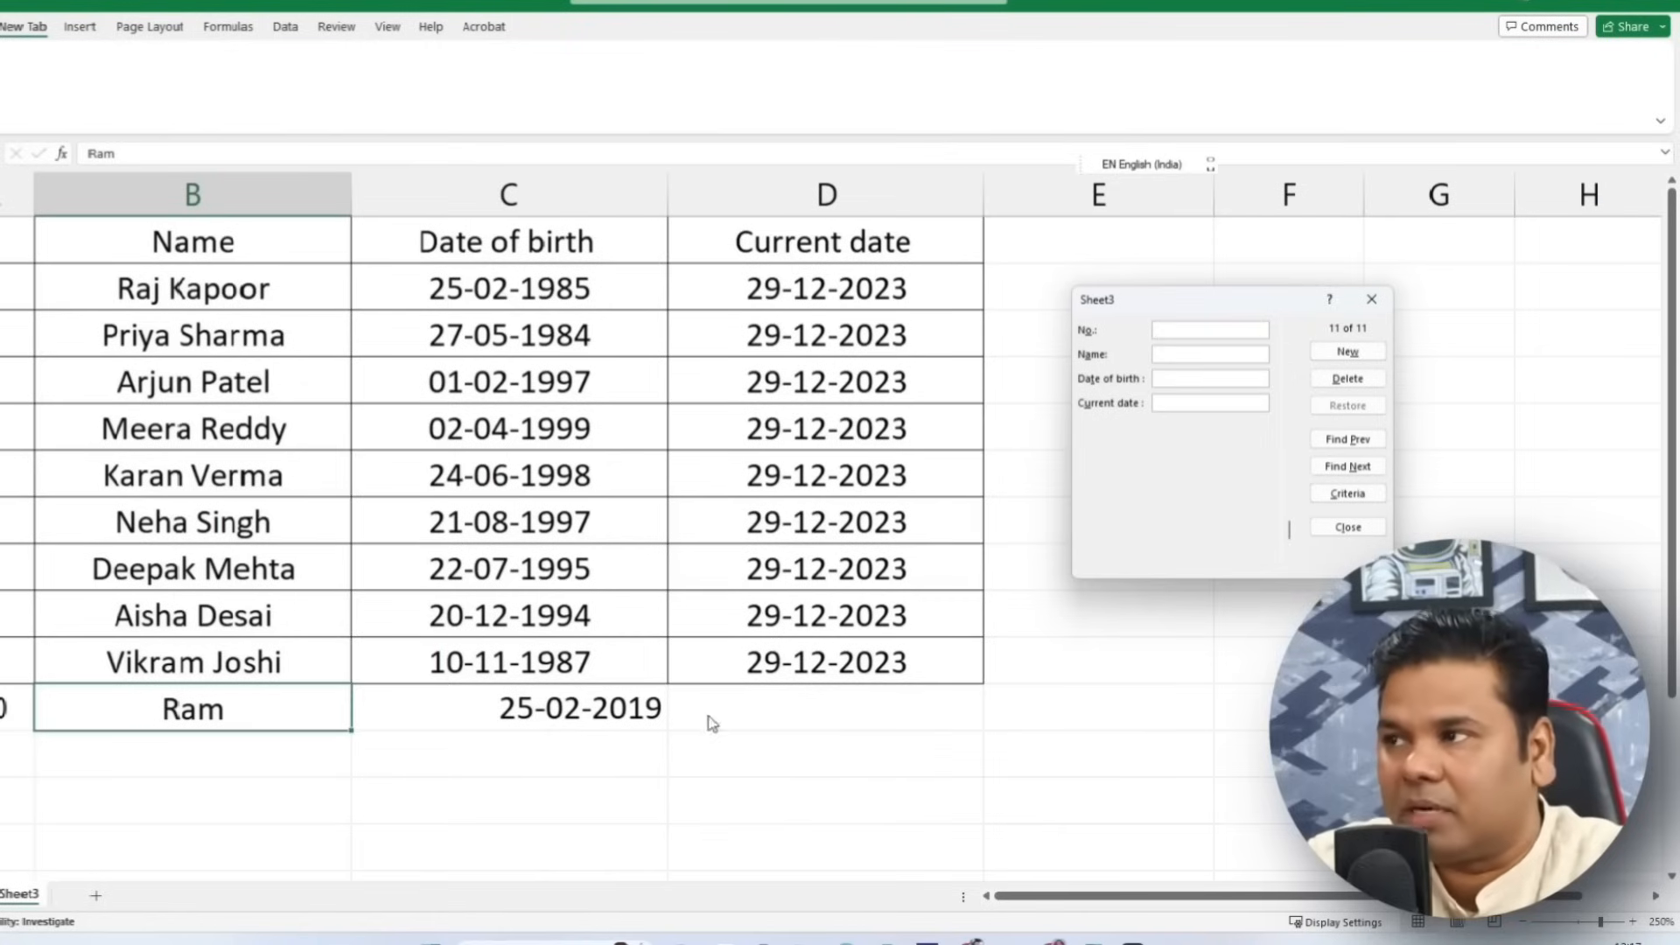
Step: Return to record No. 10 in the data form and delete it, confirming the deletion
click(1369, 448)
click(1352, 378)
click(750, 509)
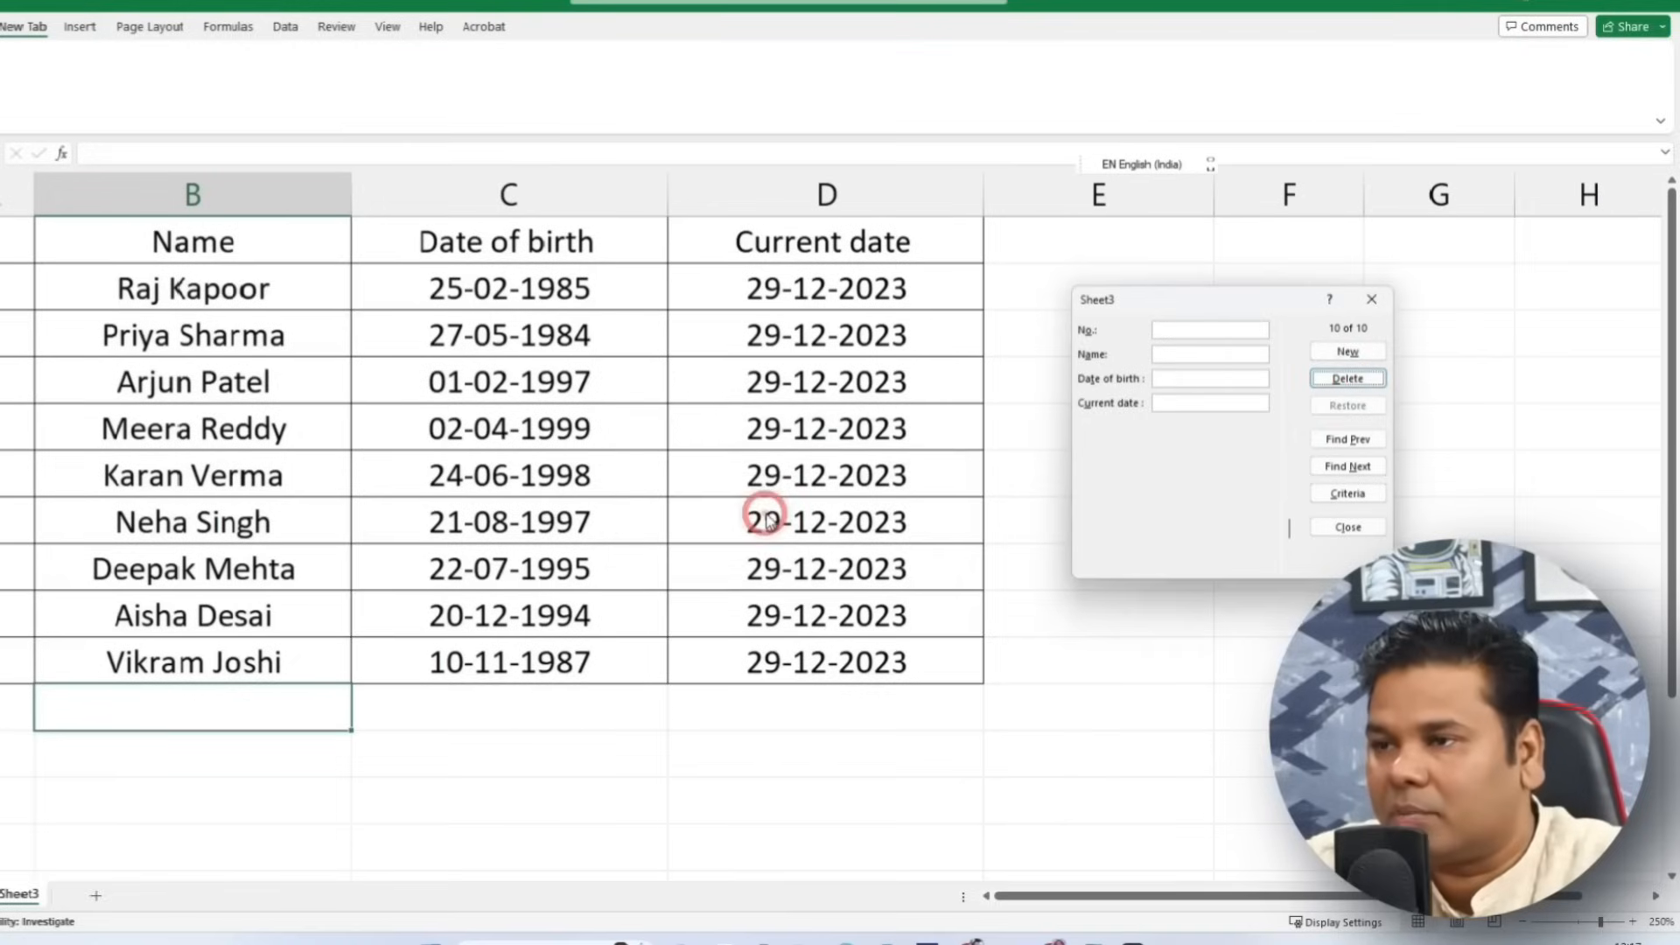
Step: Browse back to record No. 7, delete it, and close the data form
click(1352, 446)
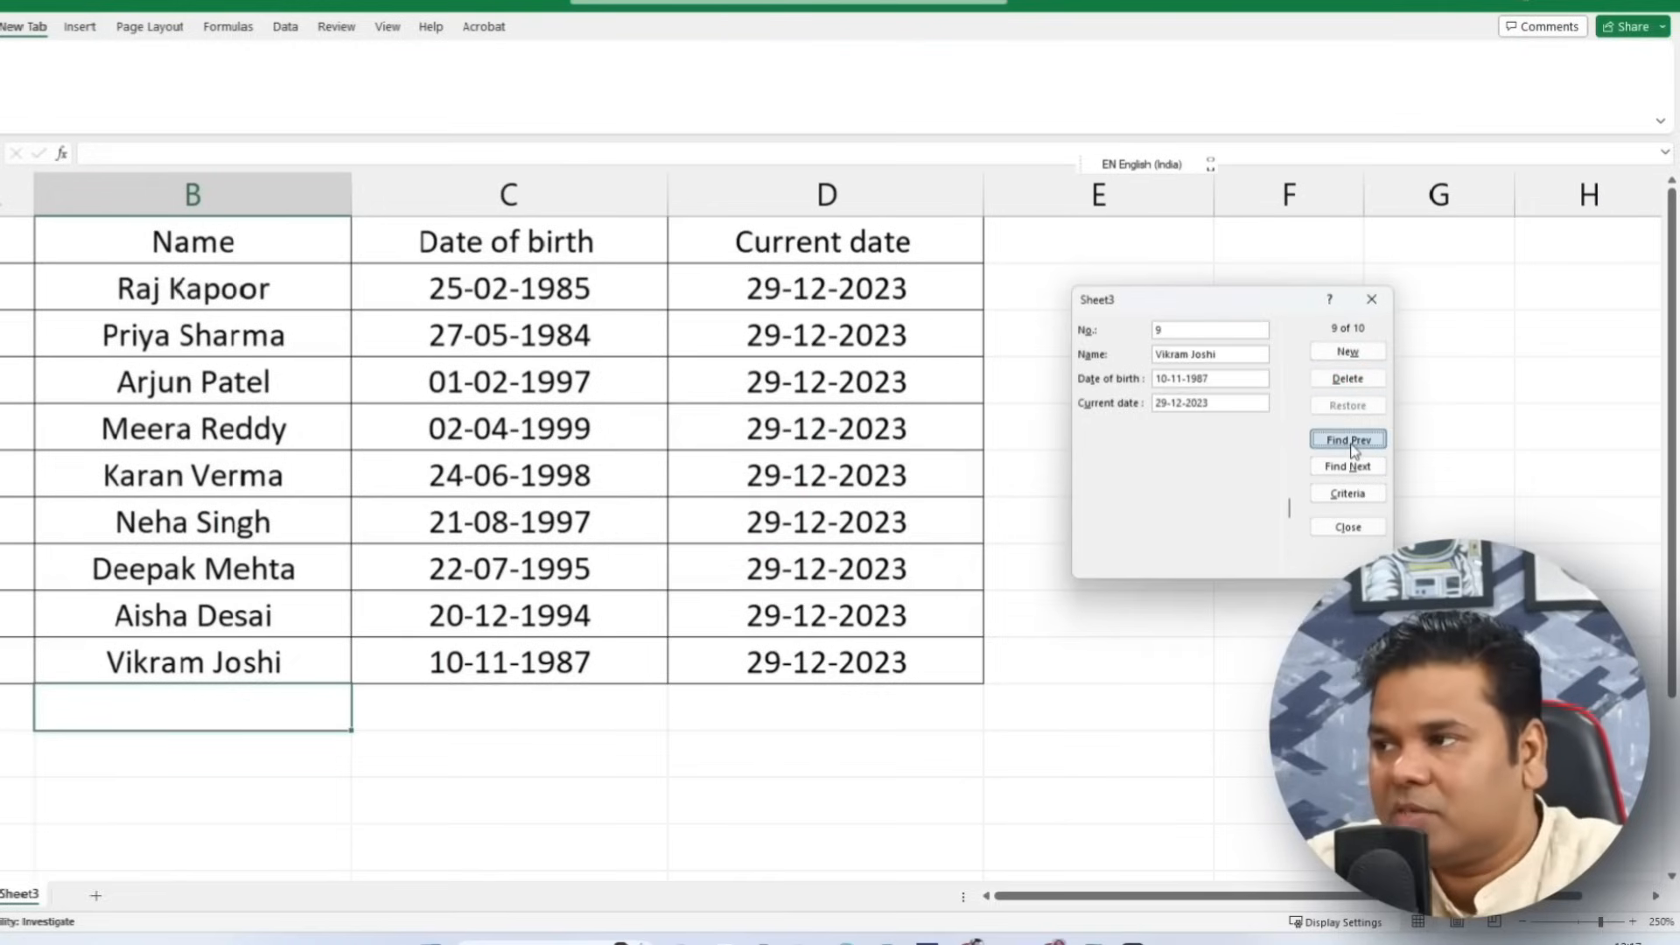
click(1354, 448)
click(1353, 448)
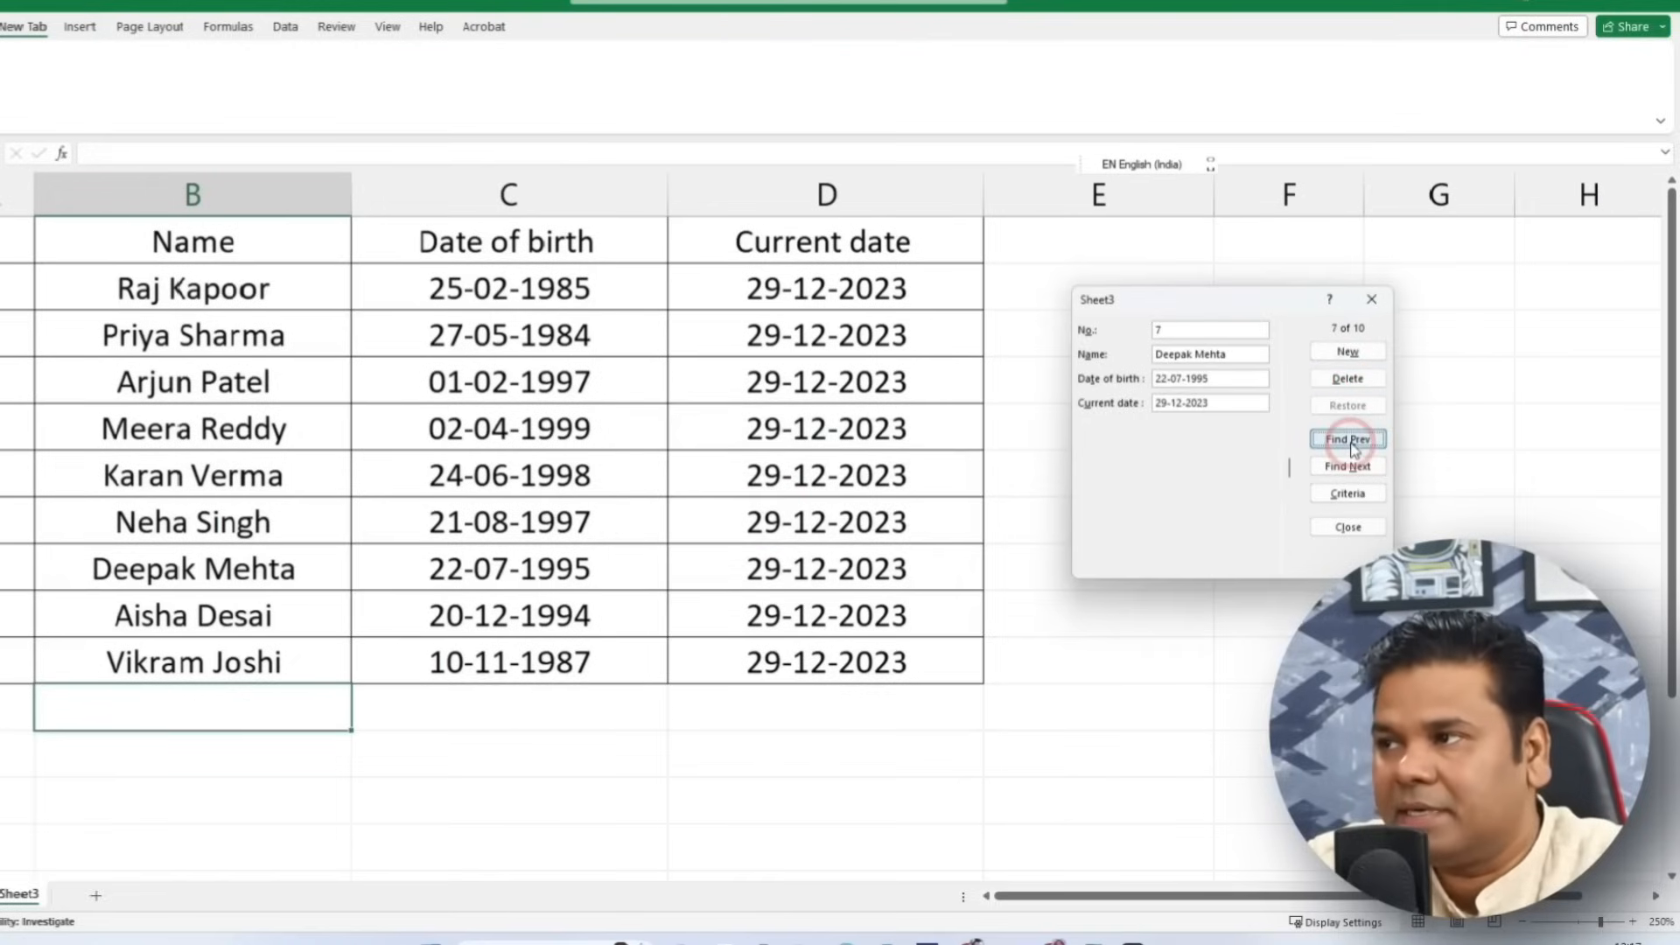
click(1348, 378)
key(Return)
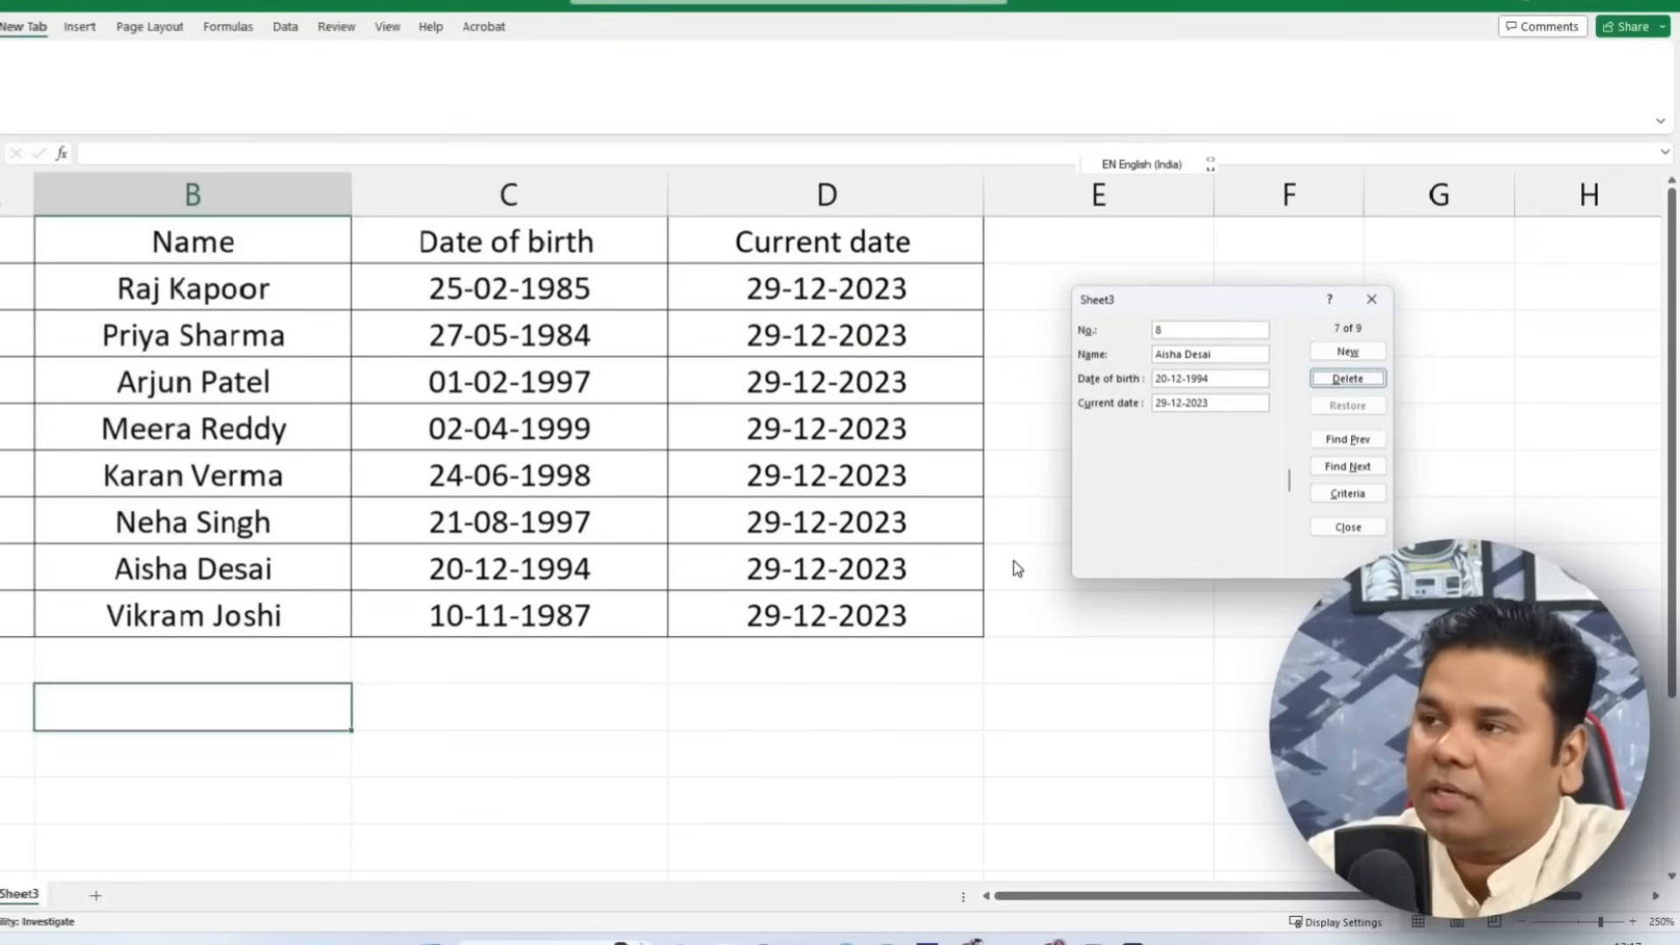
click(1376, 298)
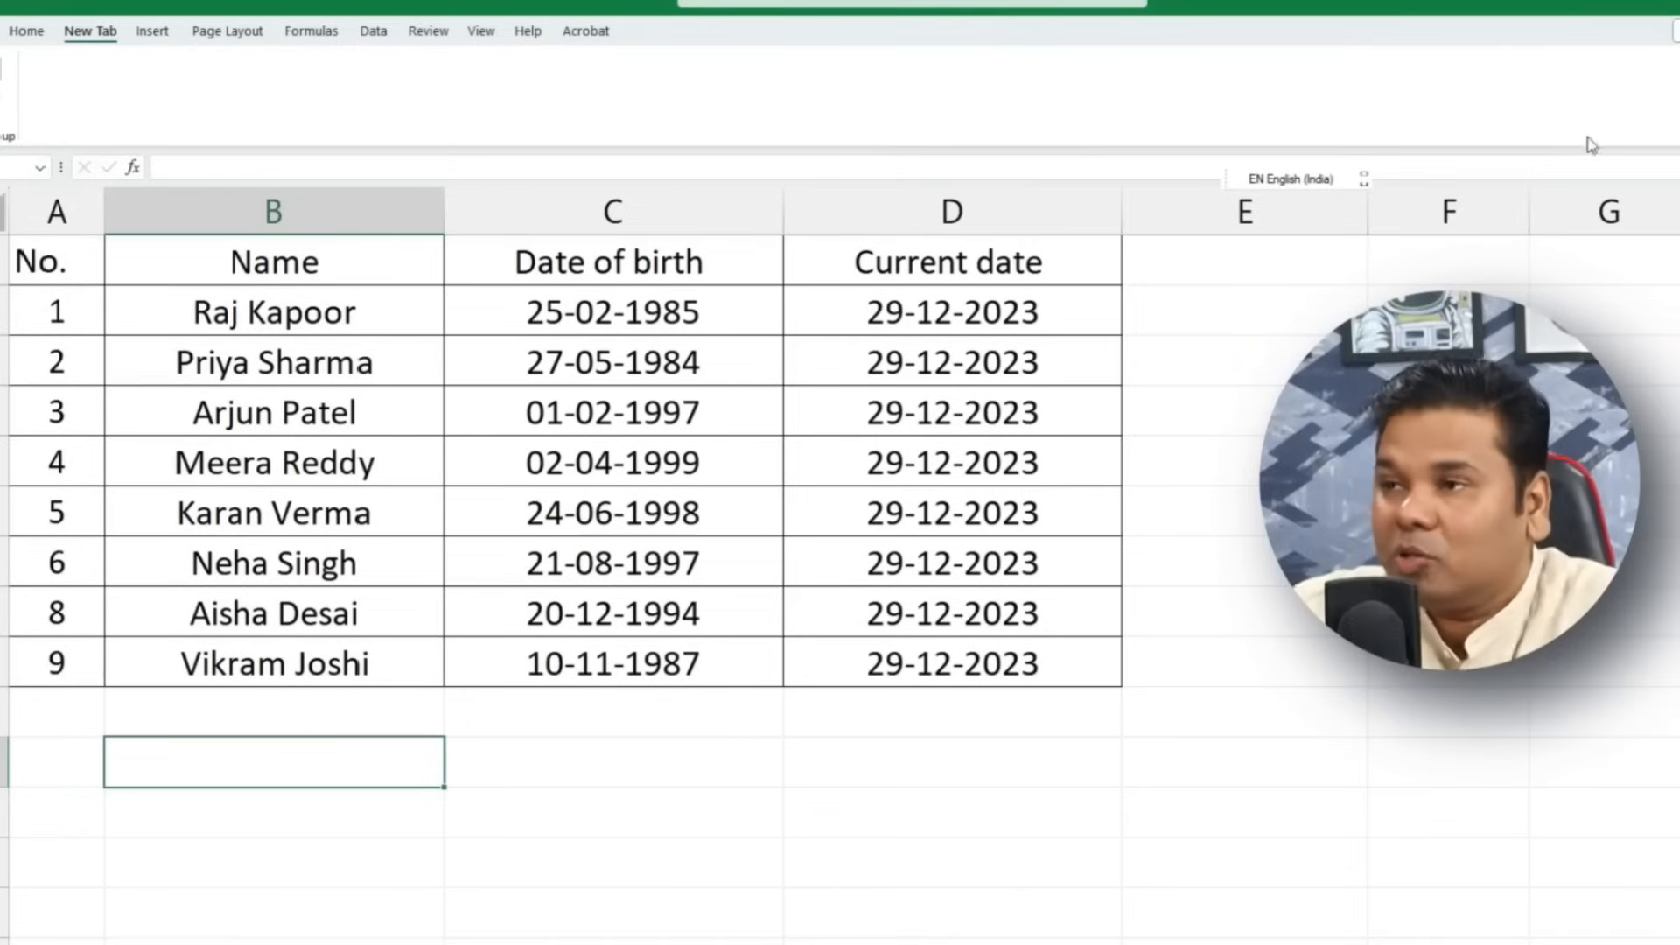
Step: Enter Computer in cell F3 and Mouse in cell F4 as source items for a list
click(1231, 259)
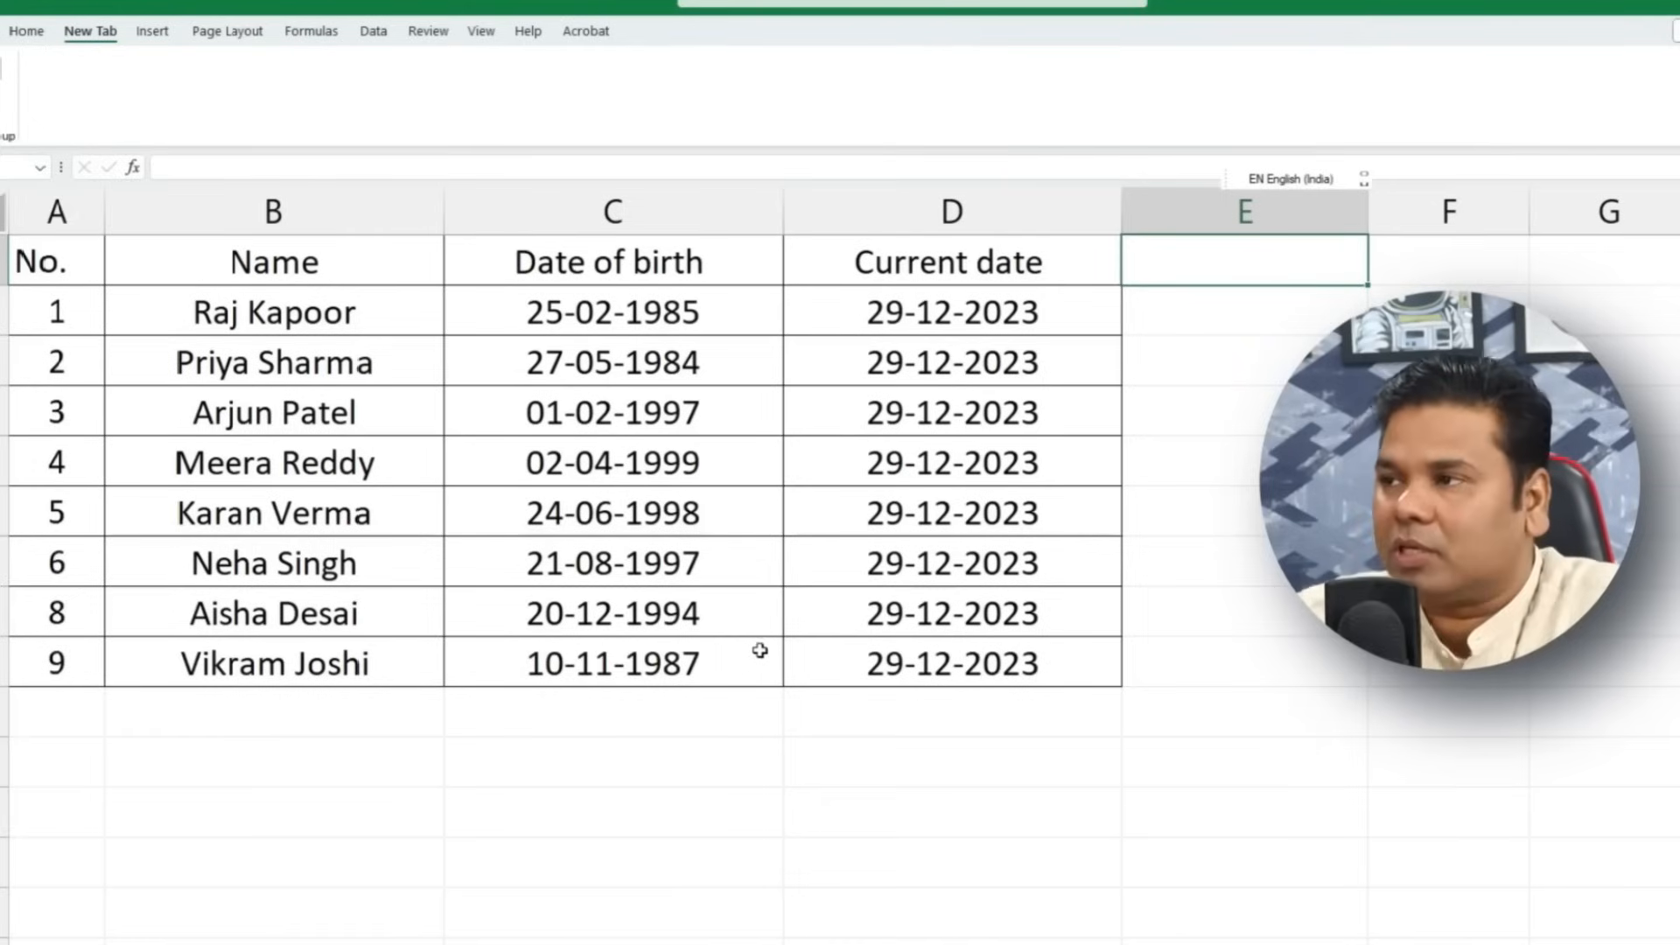
click(1449, 360)
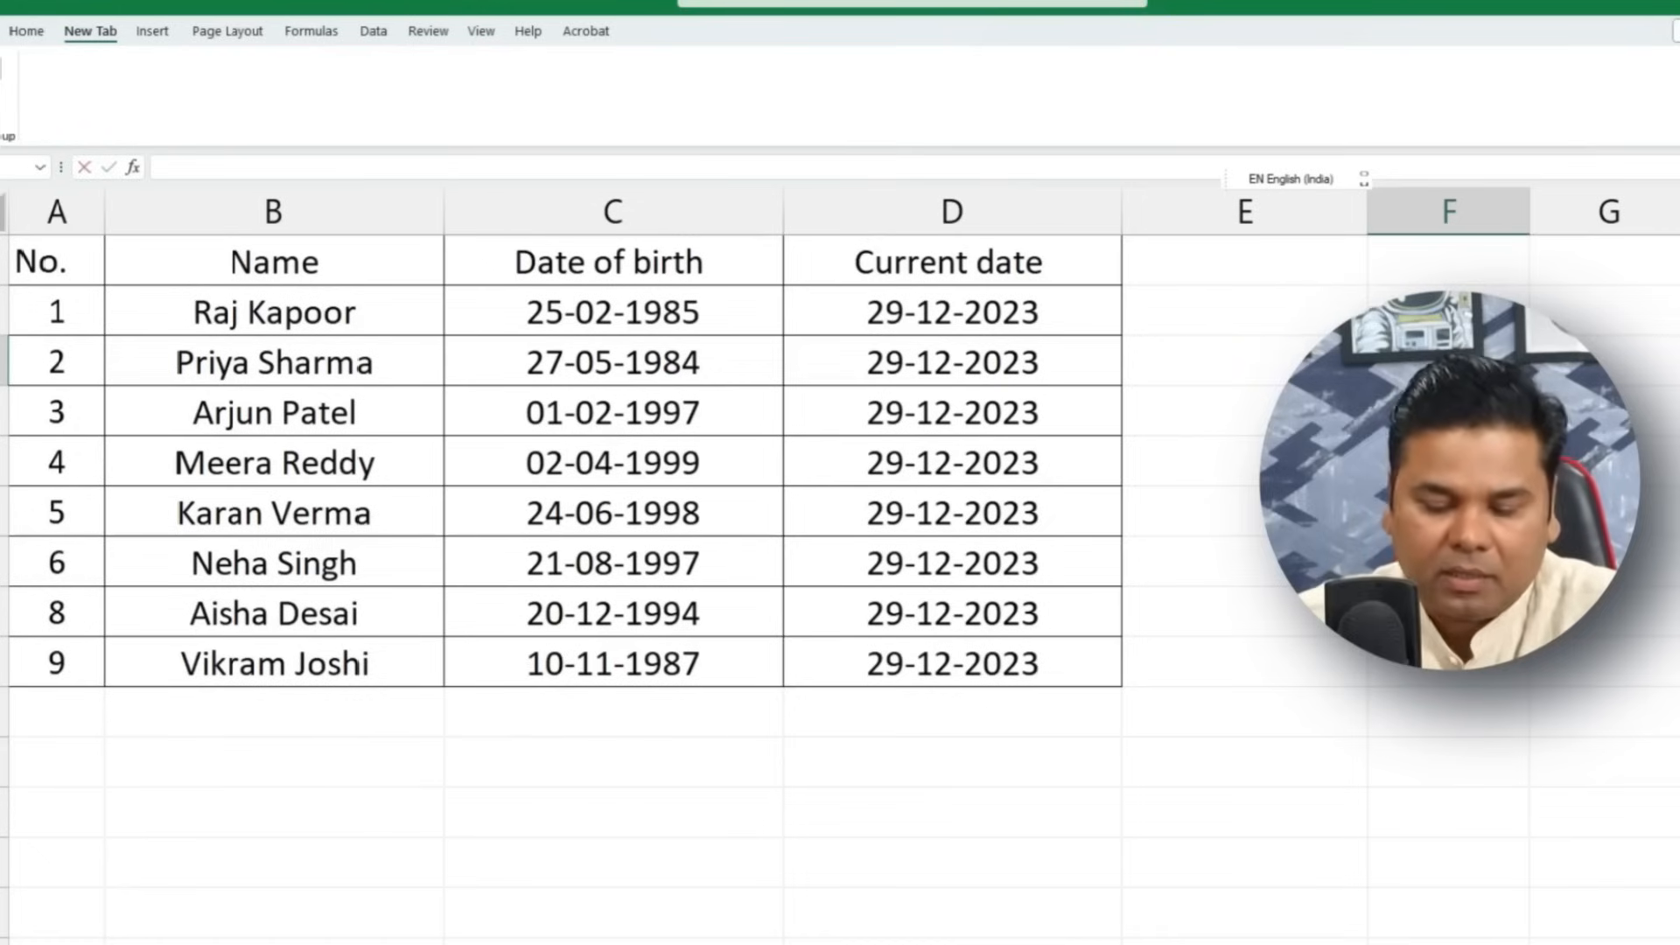
text(Comp)
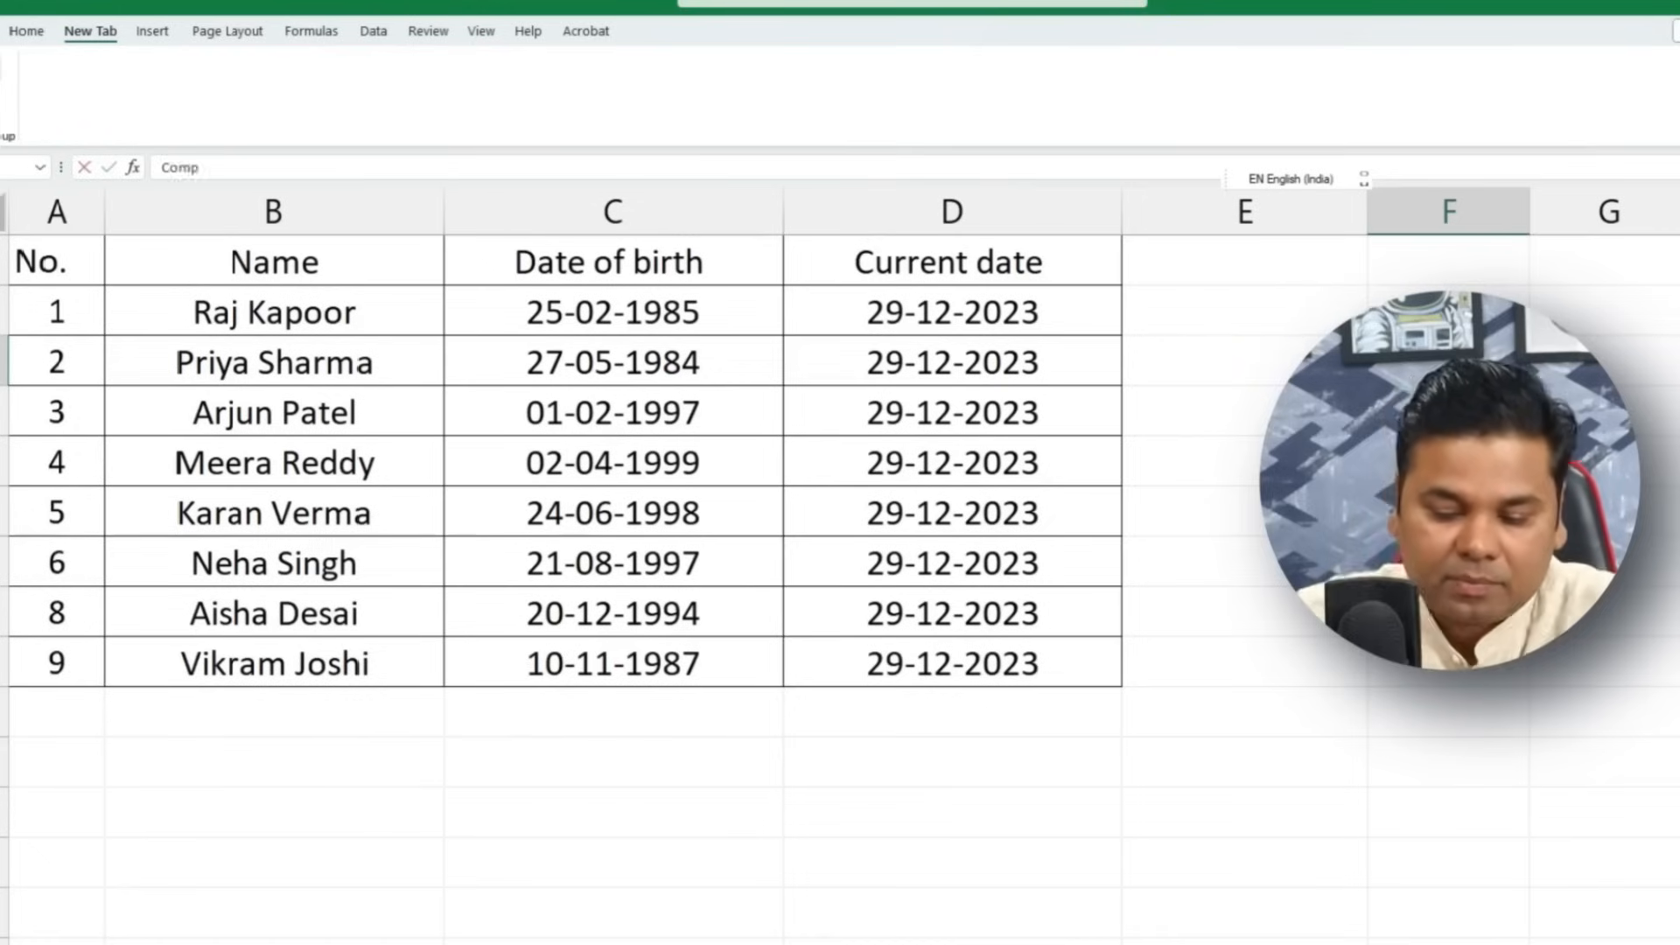
text(uter)
key(Return)
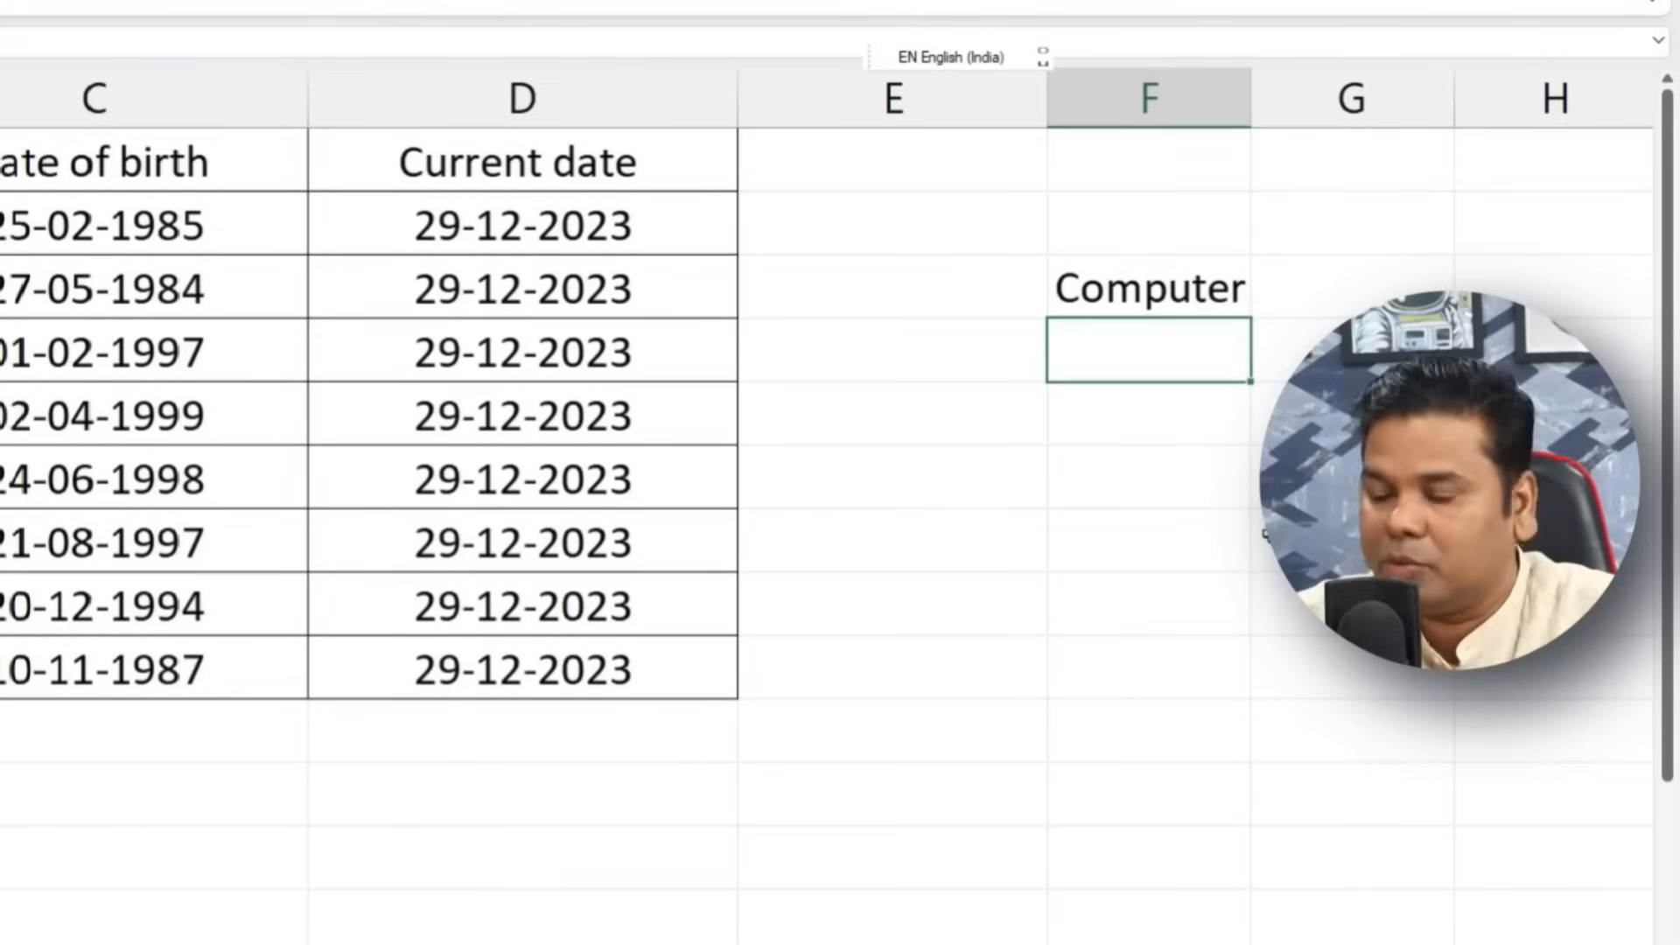
text(Mouse)
key(Return)
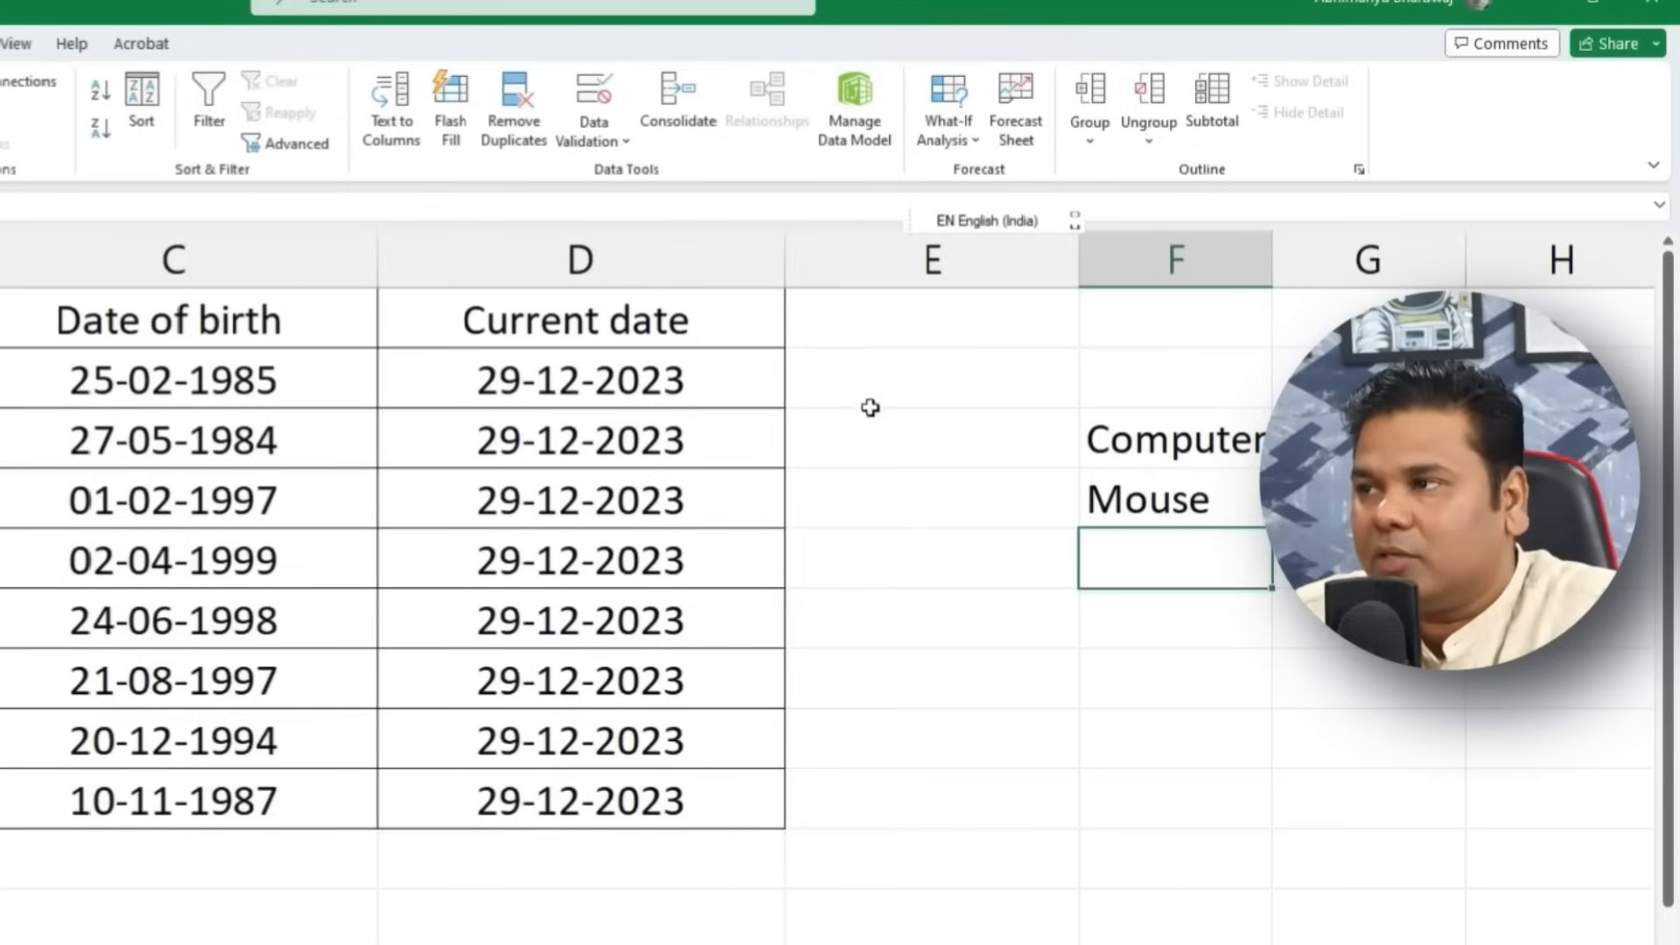
Step: Apply data validation to cell E2 that allows a List with the source =$F$3:$F$4
click(895, 384)
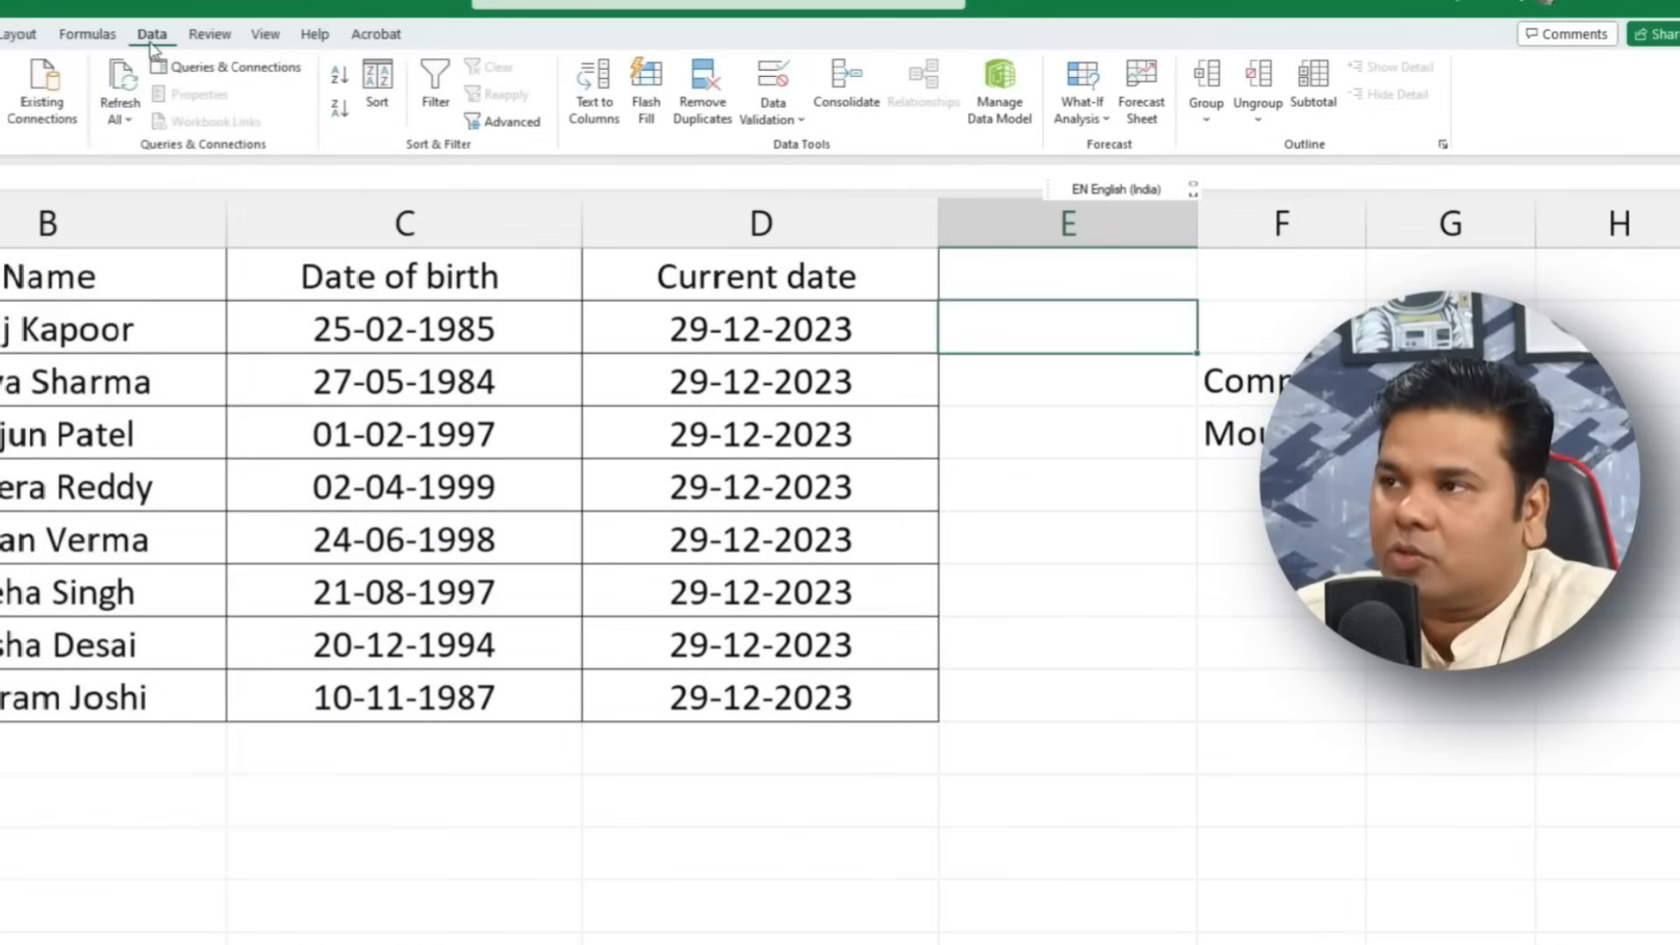
click(772, 120)
click(853, 151)
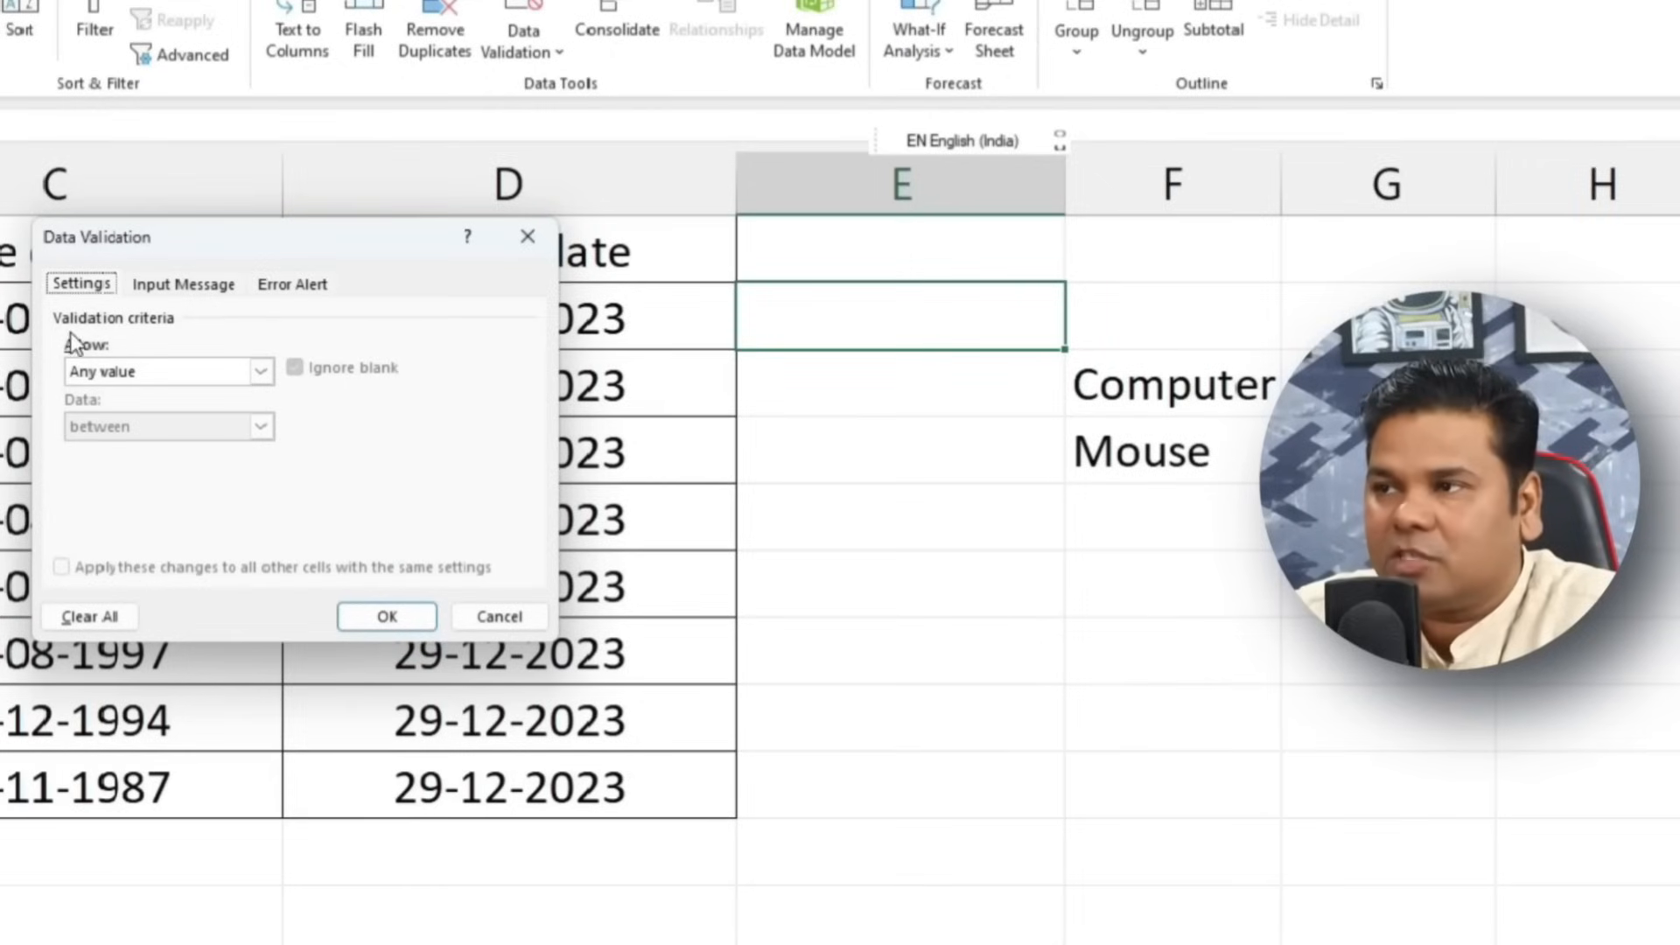
click(252, 376)
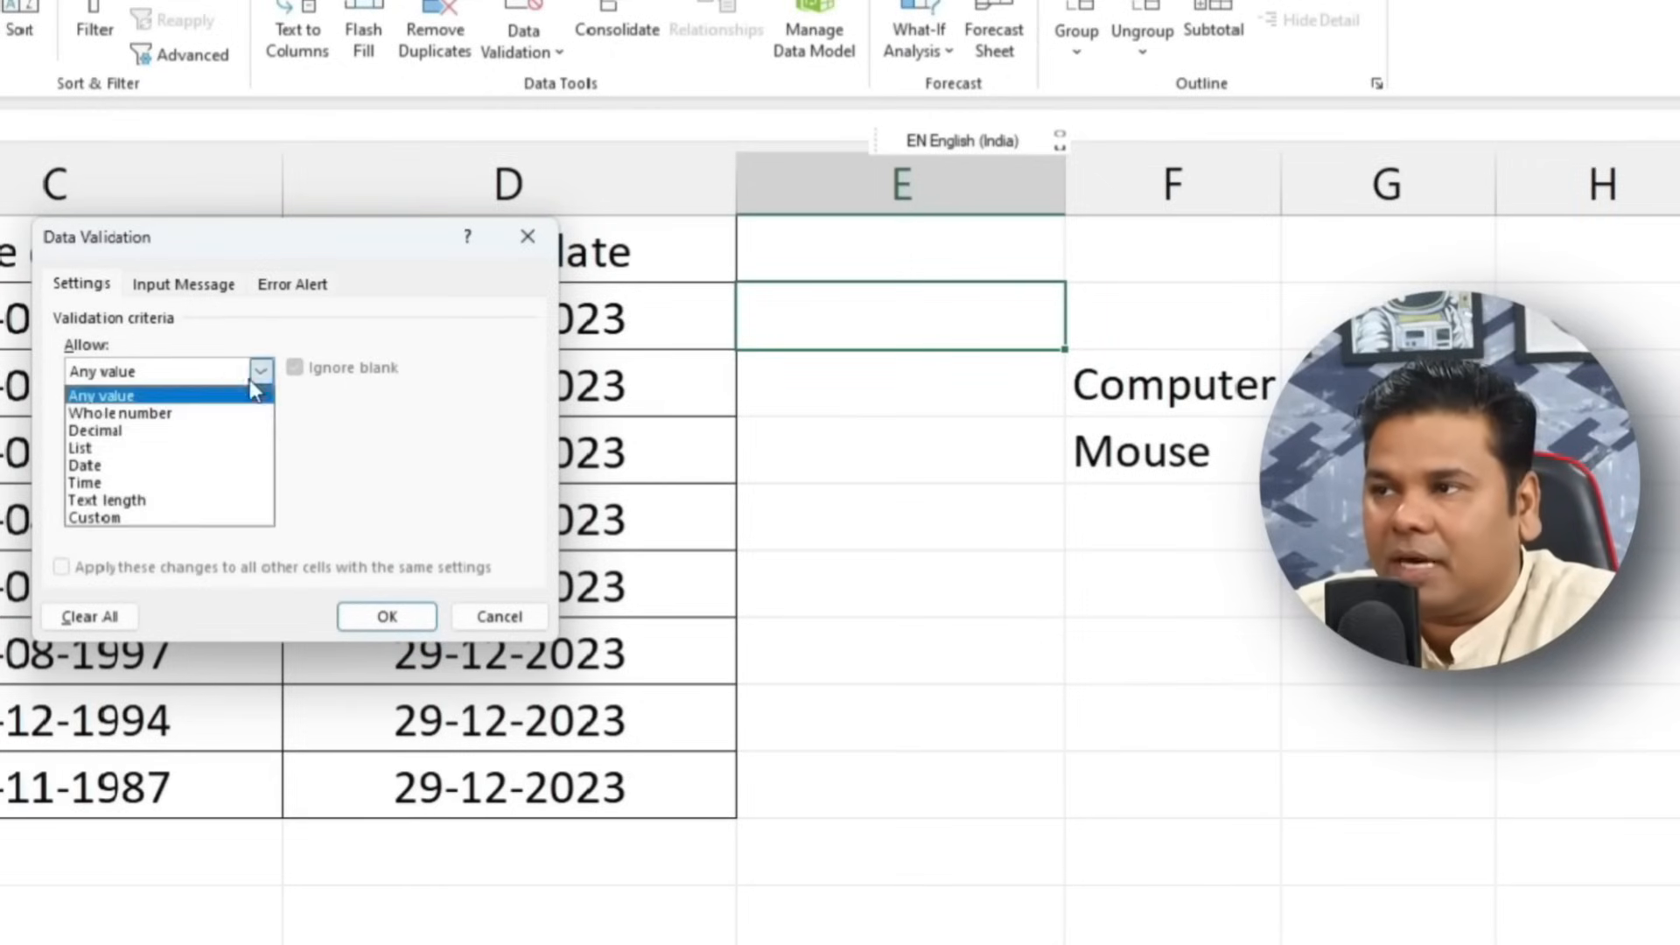
click(128, 448)
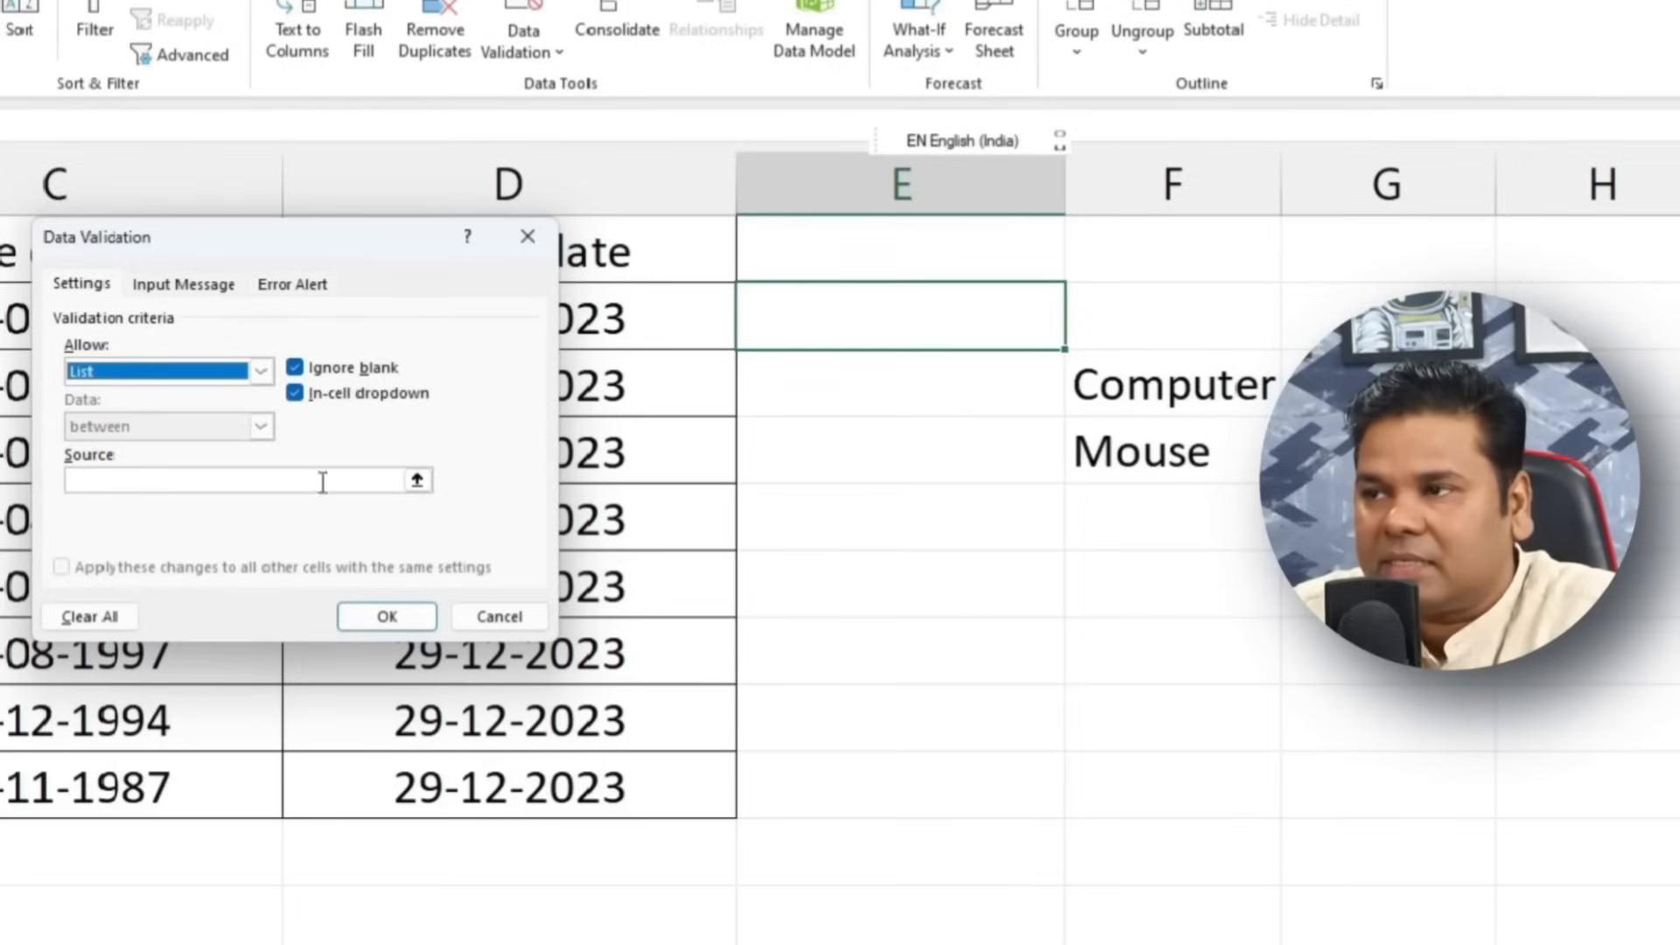
click(417, 480)
drag(1128, 395, 1137, 451)
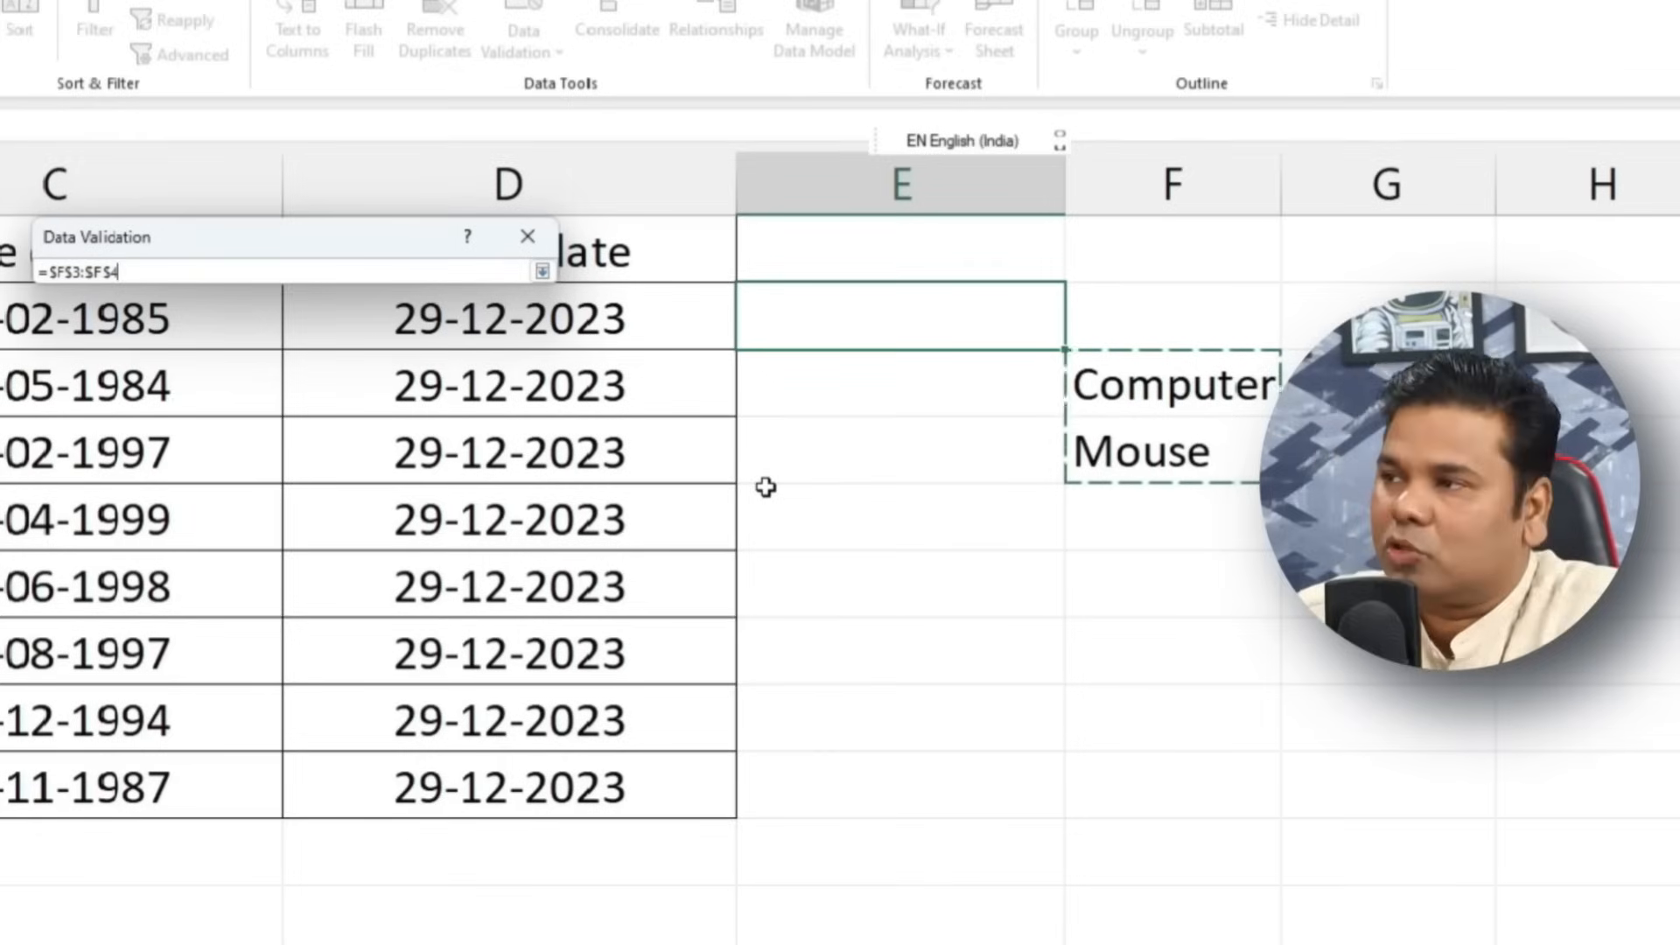
click(542, 272)
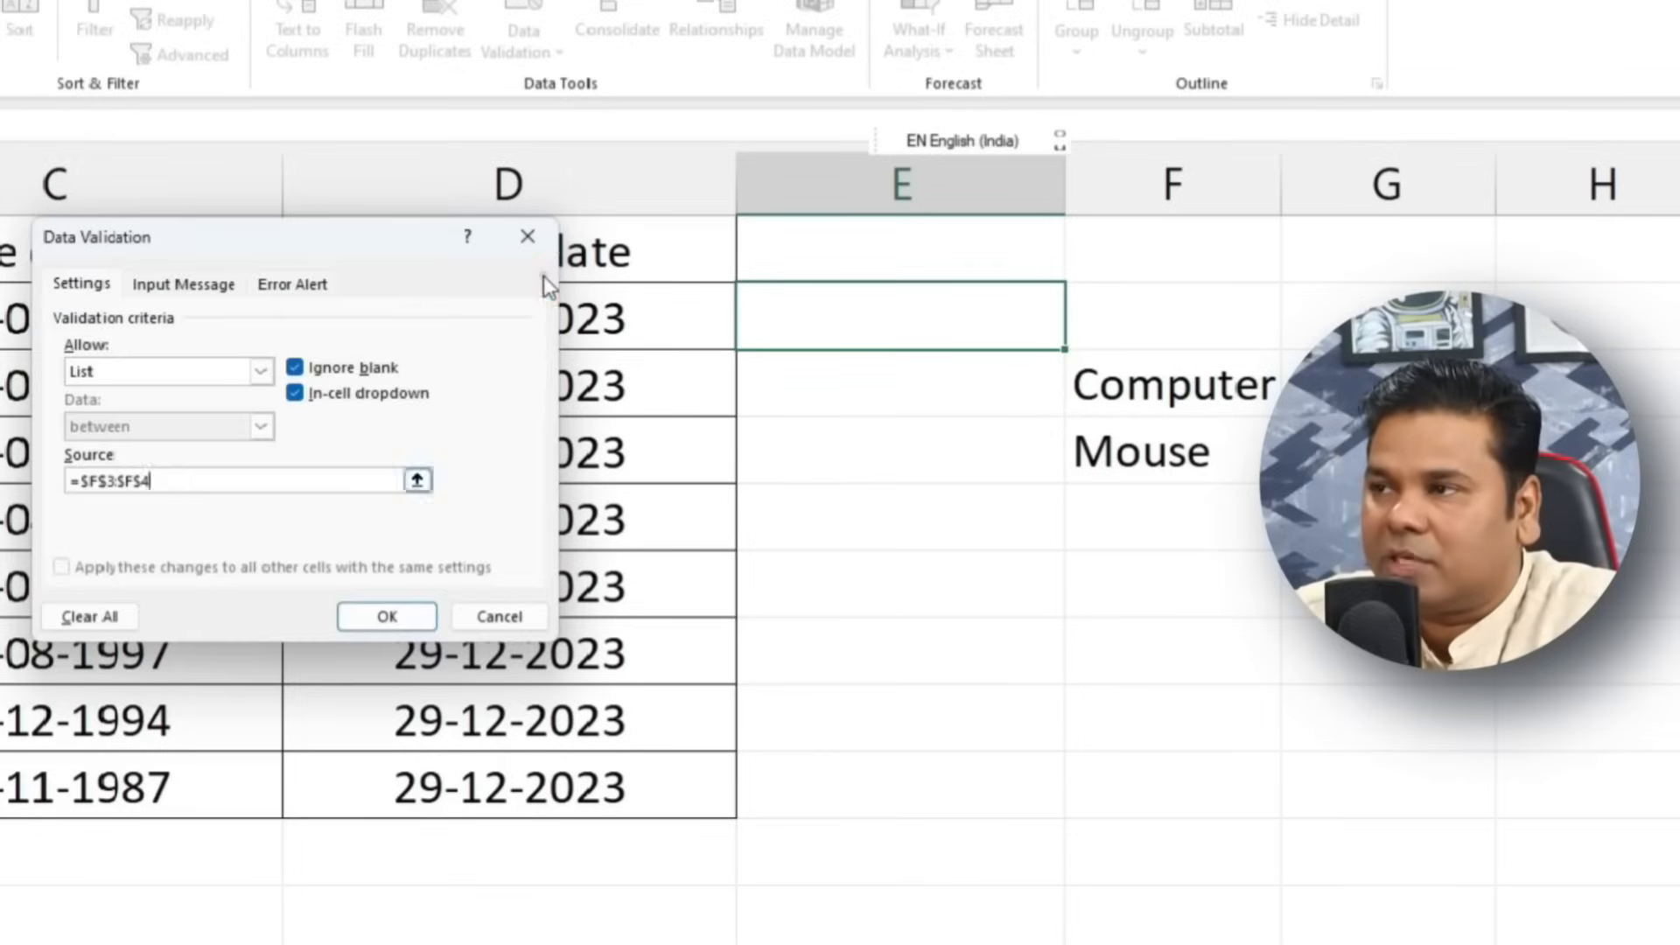
click(399, 612)
Step: Check the choices in the E2 drop-down and fill its validation down to E9
click(1002, 630)
click(993, 339)
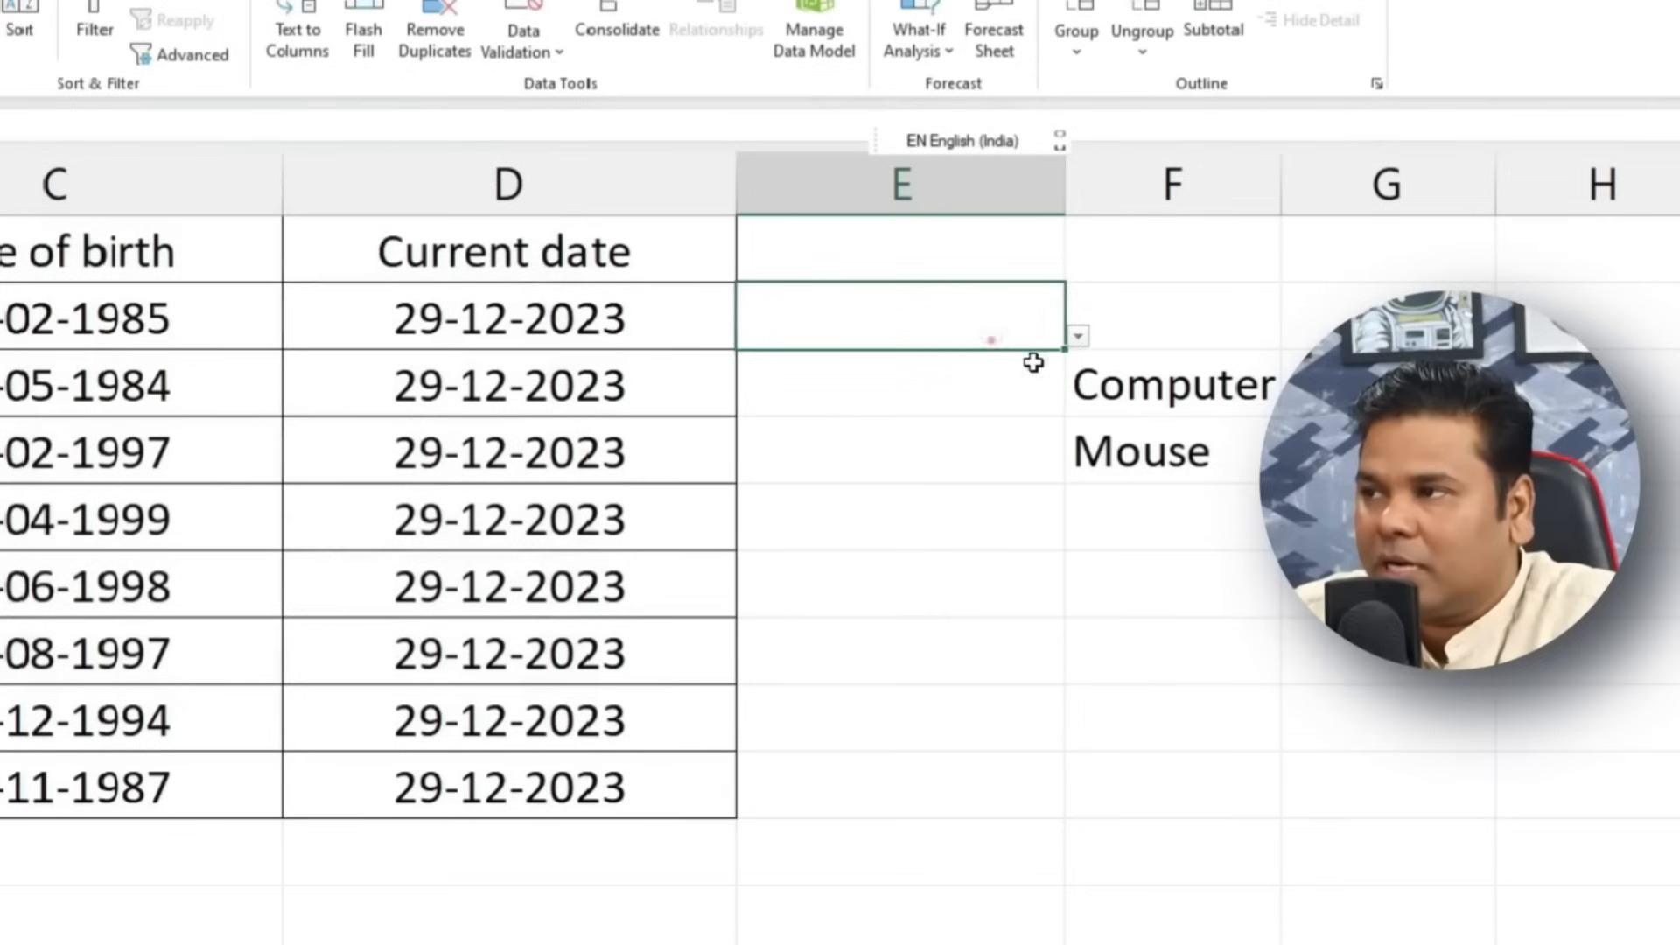
click(1078, 338)
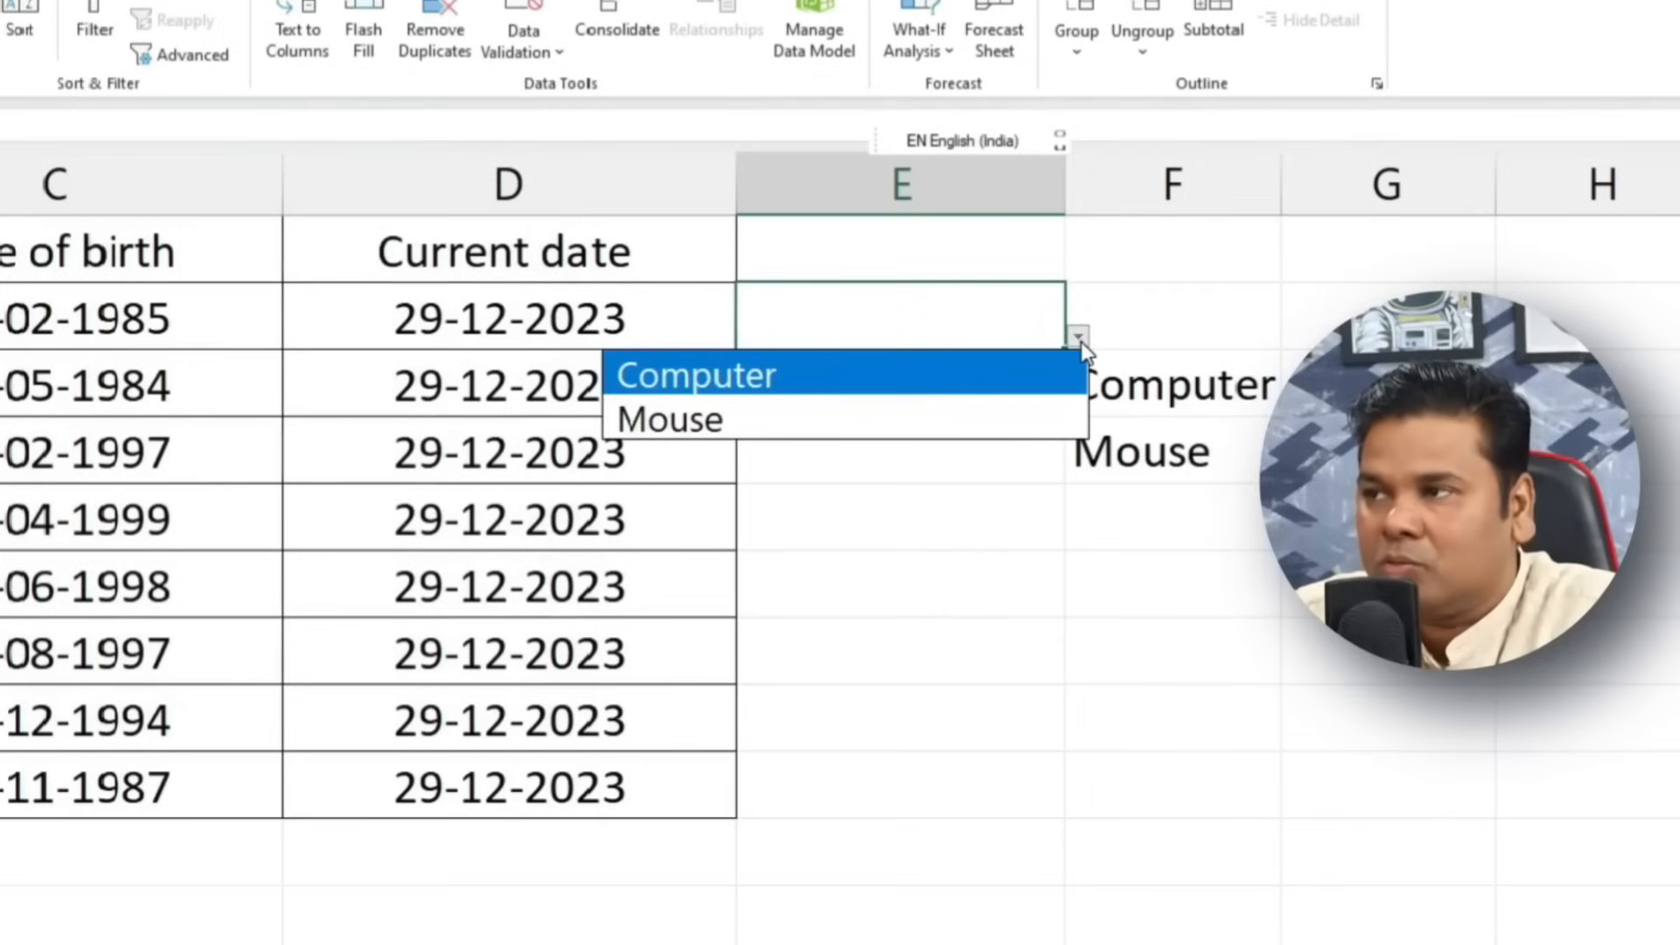
click(914, 602)
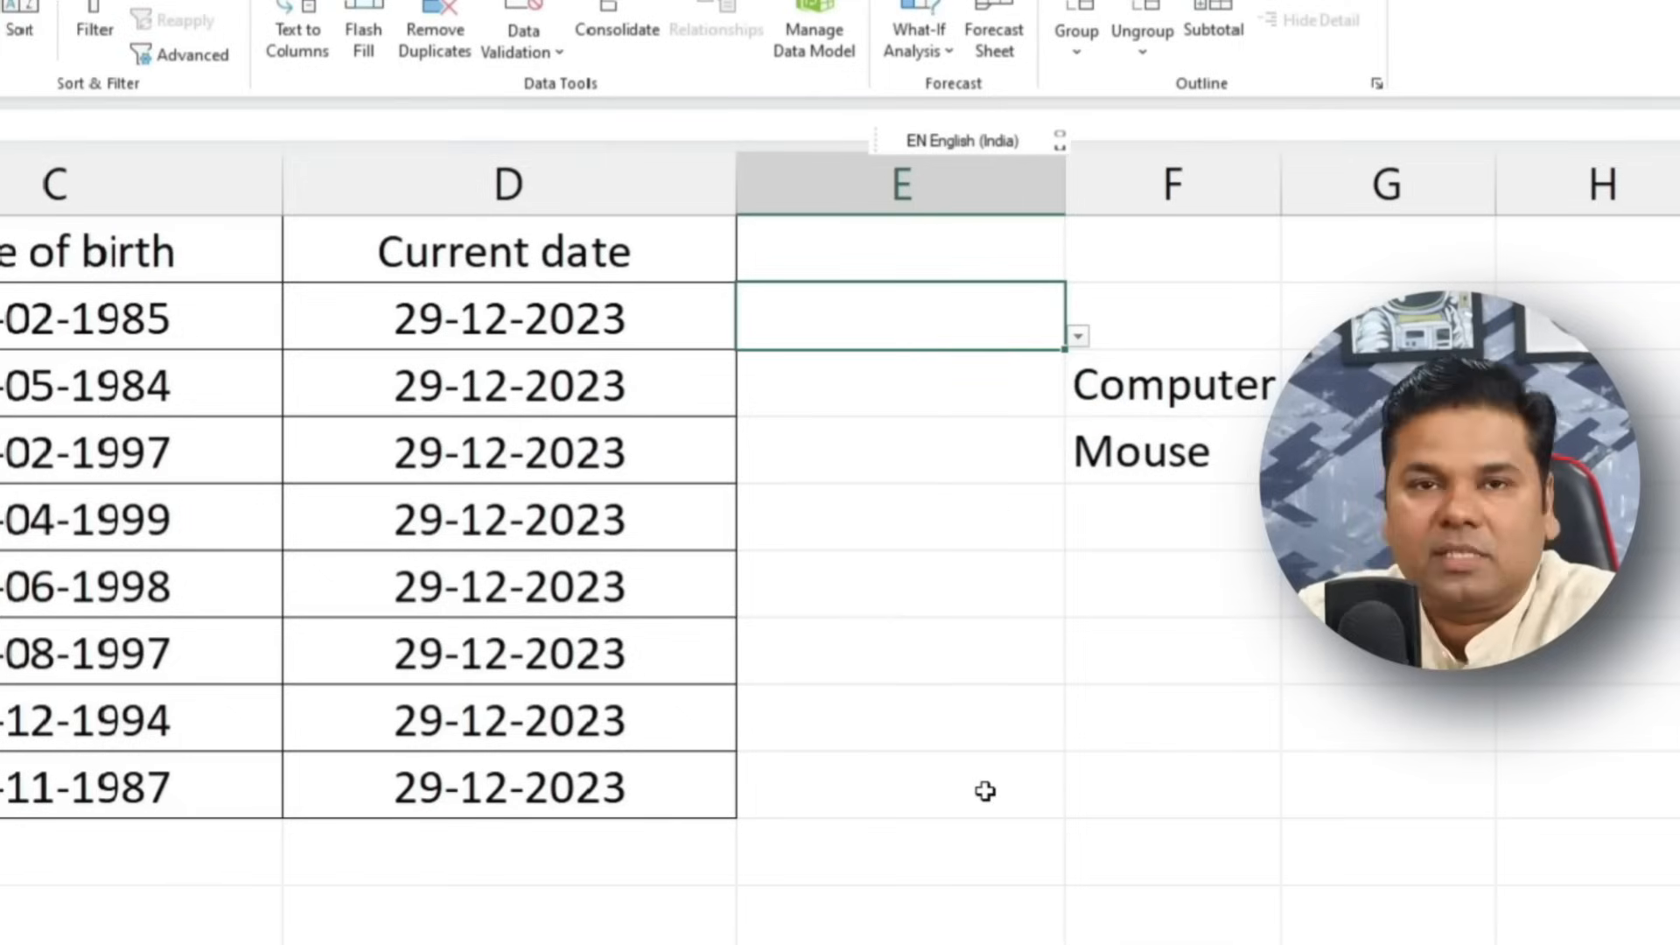
drag(1068, 354, 1047, 799)
Step: Choose Mouse for cells E6 and E7 and Computer for cell E9 from their drop-down lists
click(943, 585)
click(1076, 592)
click(1035, 605)
click(1078, 604)
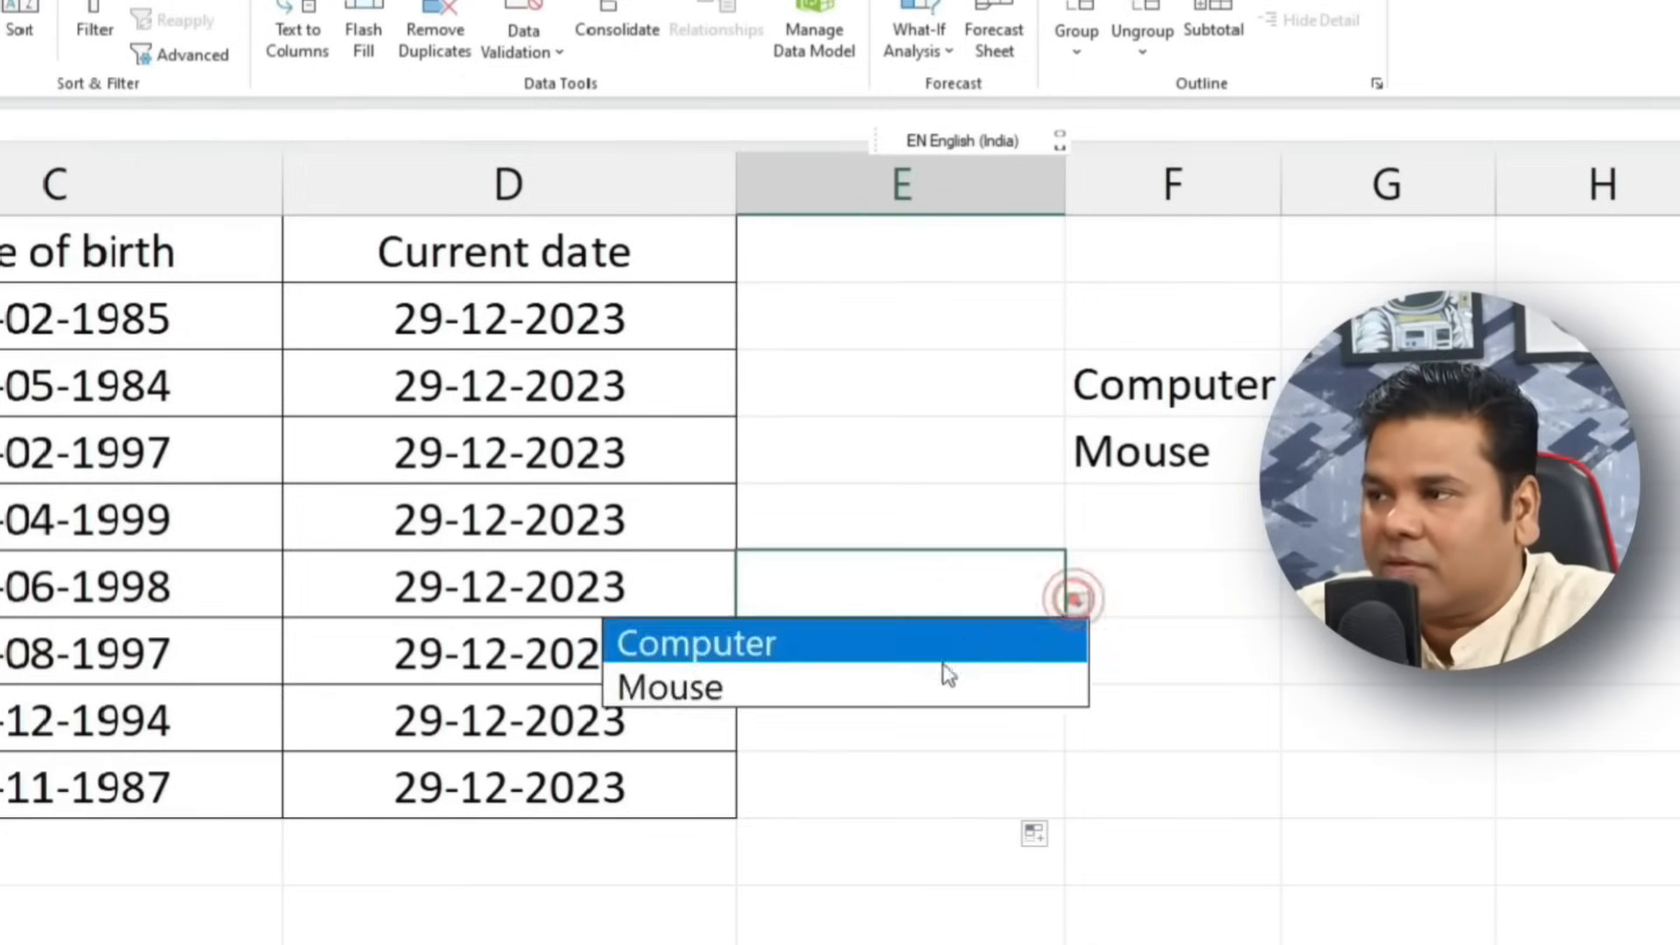
click(947, 684)
click(1062, 656)
click(1078, 671)
click(976, 753)
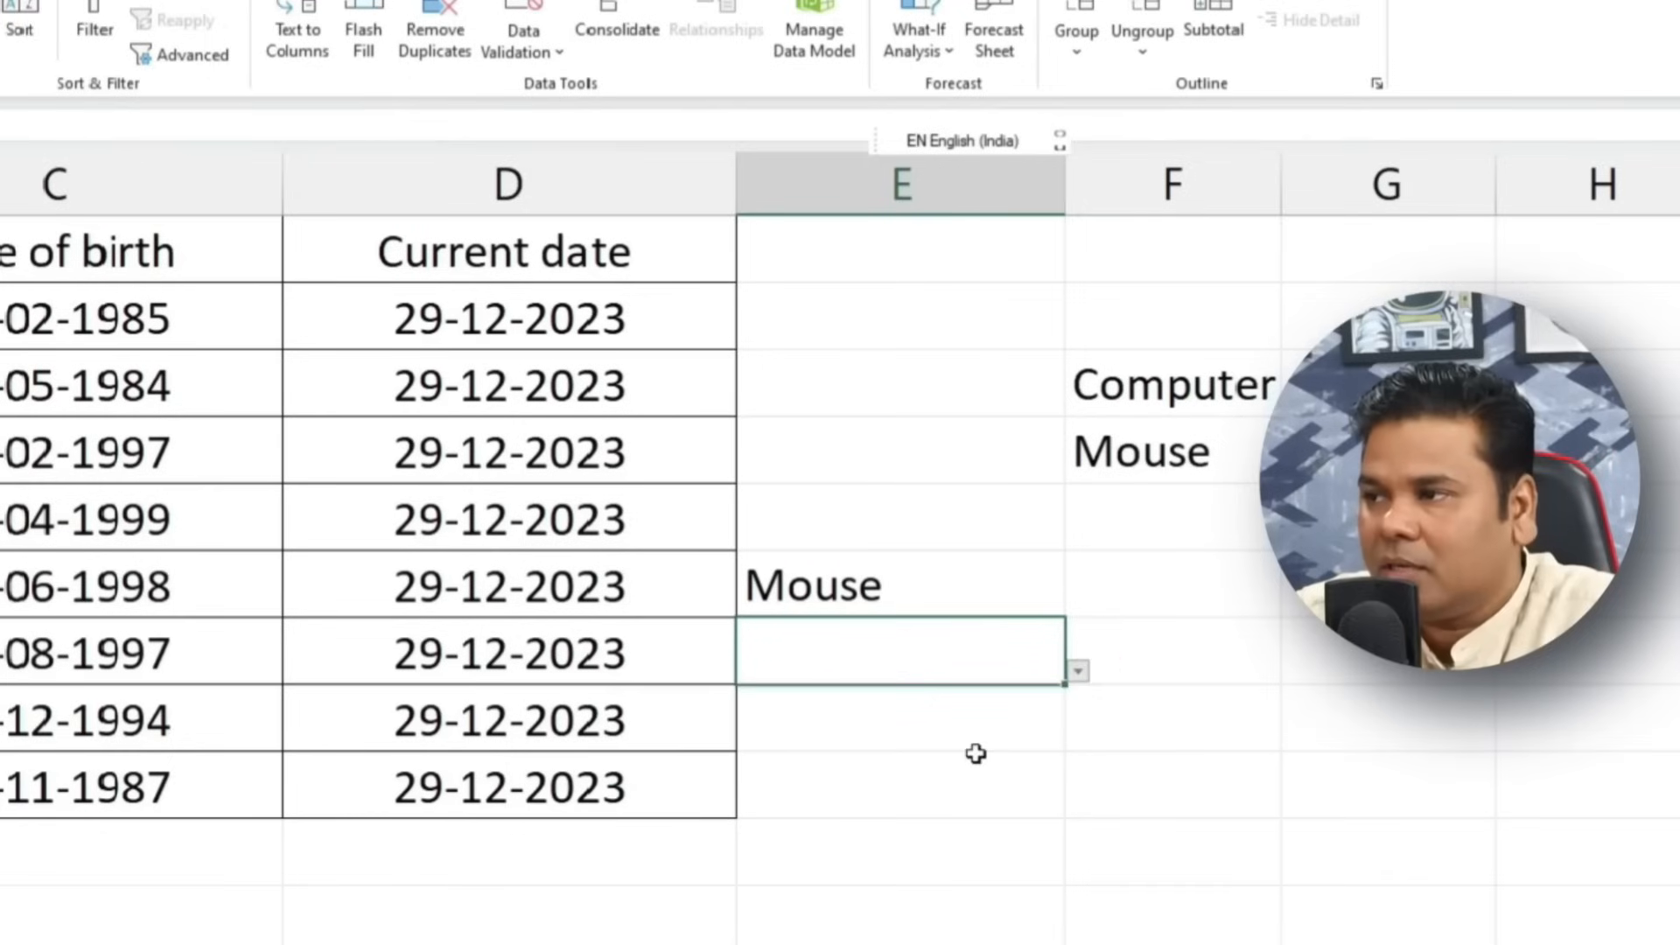
click(975, 758)
click(1078, 805)
click(980, 838)
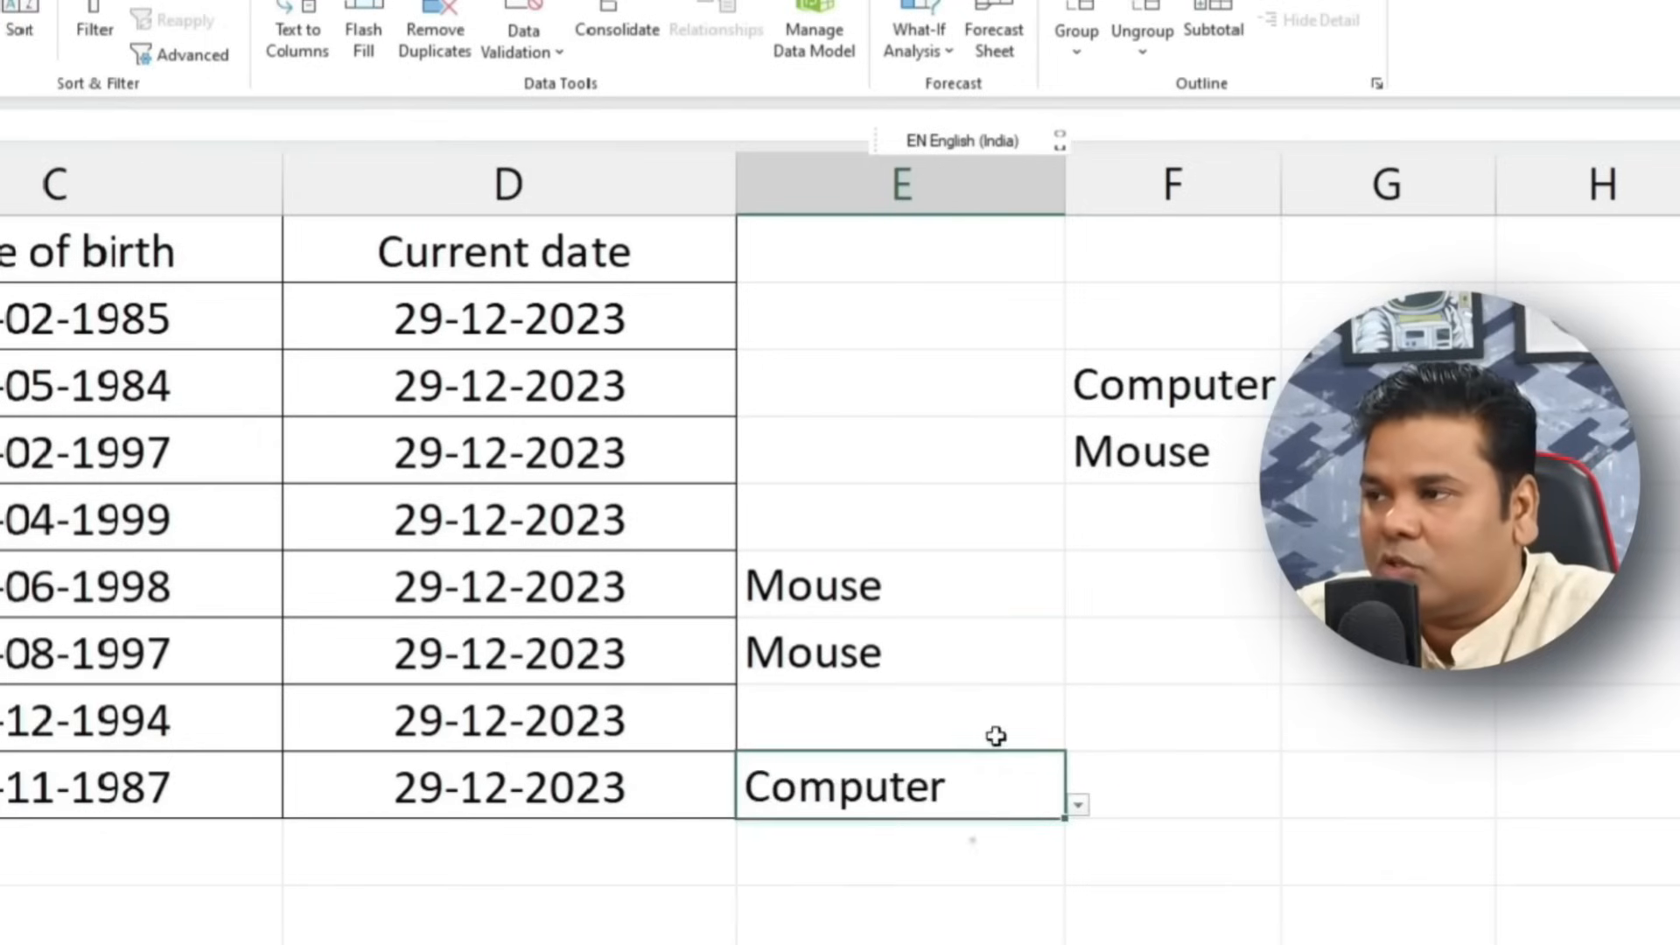
Step: Choose Mouse for cell E3 and Computer for cell E4 from their drop-down lists
click(960, 402)
click(1078, 402)
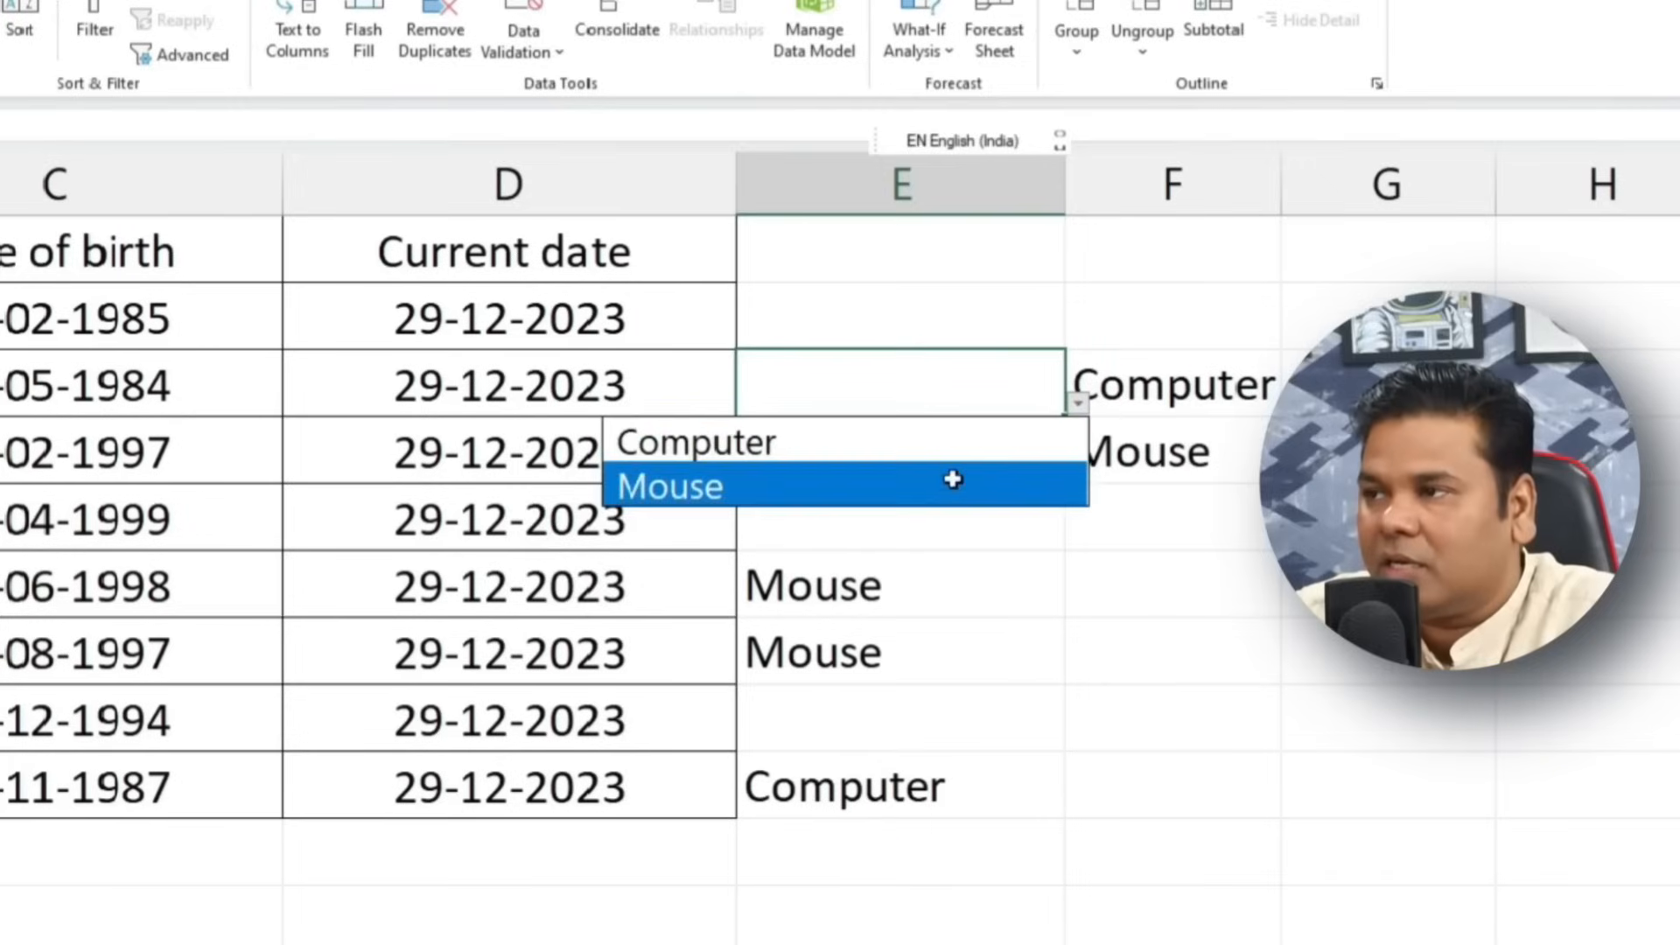
click(953, 479)
click(954, 472)
click(1078, 470)
click(971, 521)
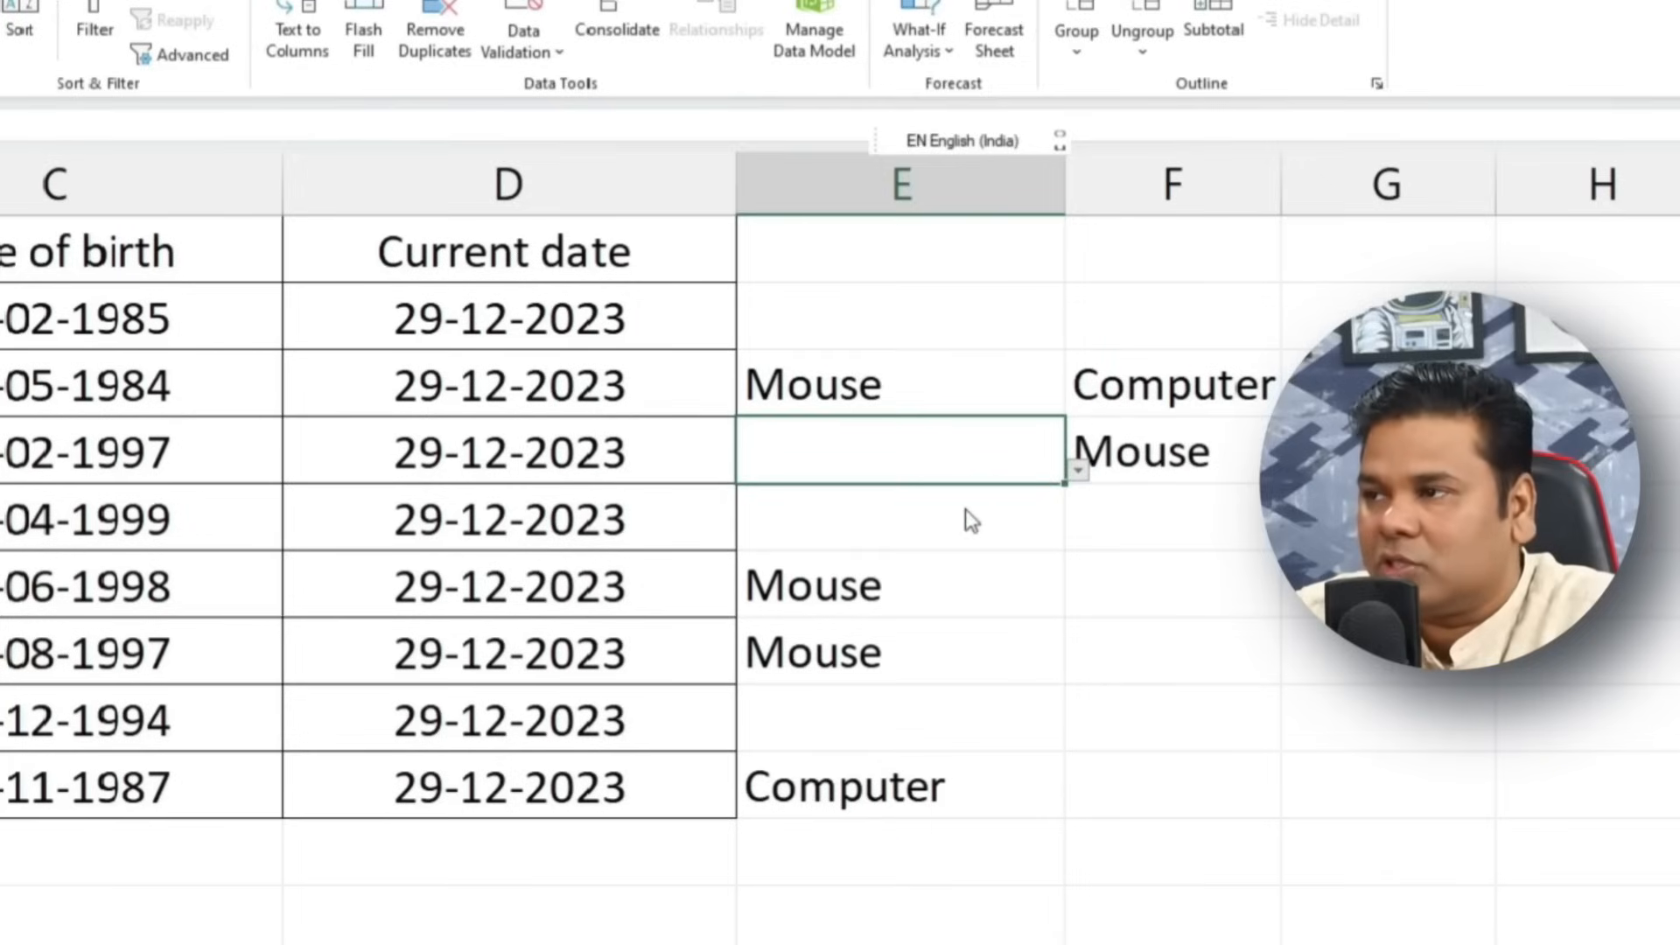
click(953, 583)
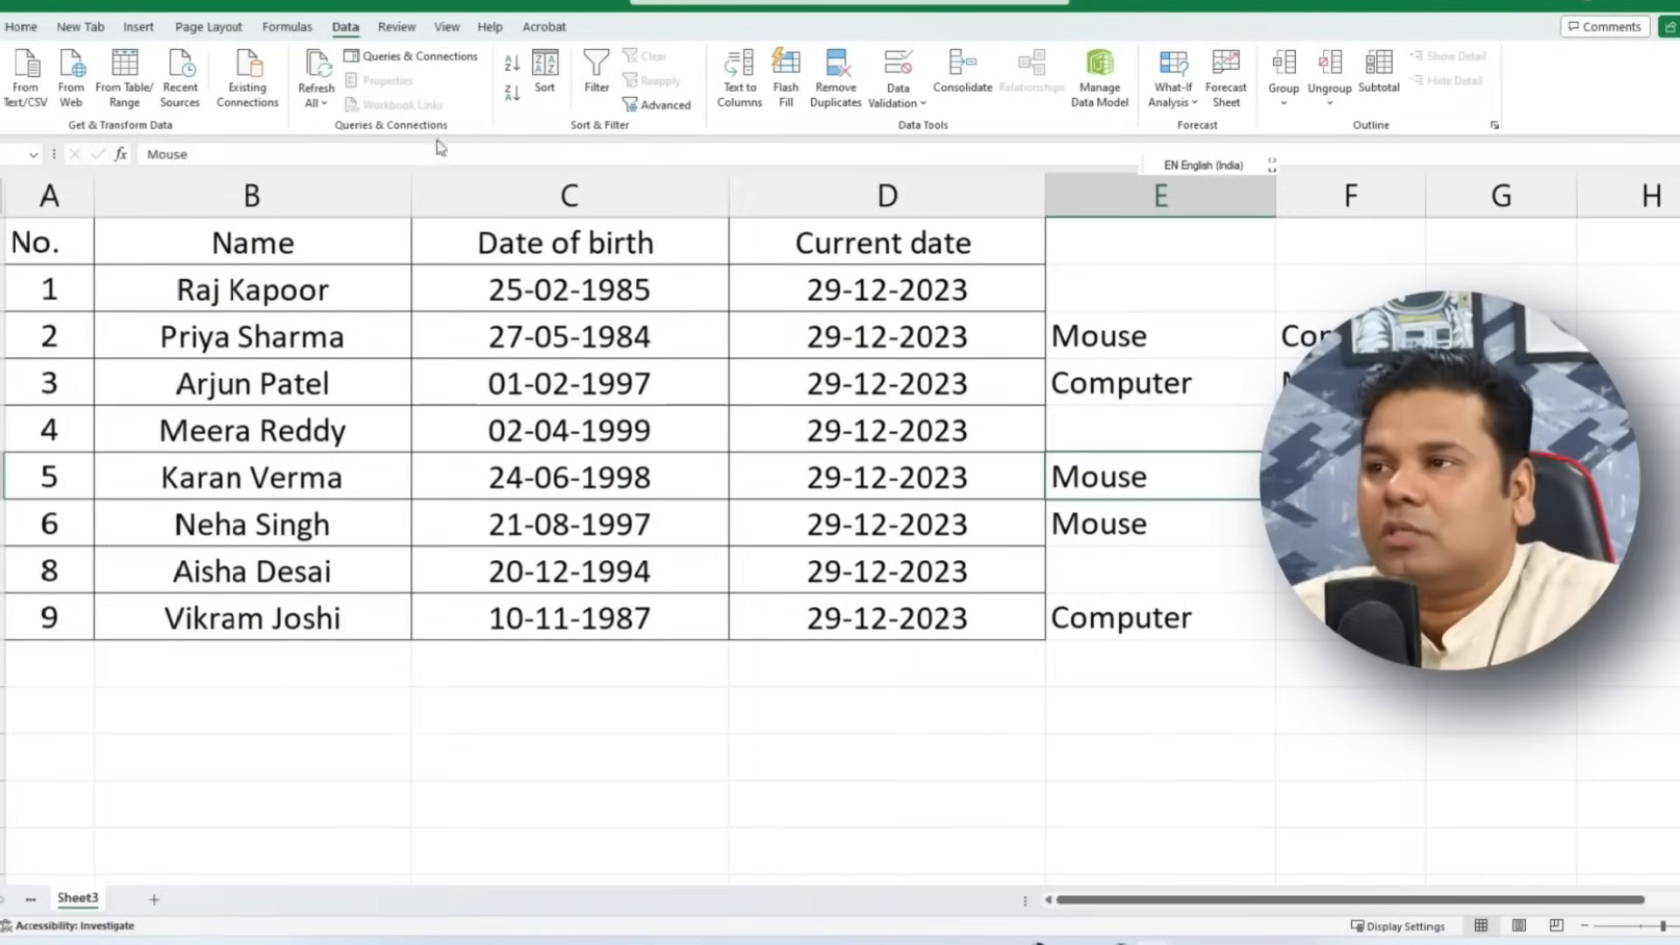
Step: Switch to the other open Book1 window and return to the workbook with the date of birth table
click(447, 27)
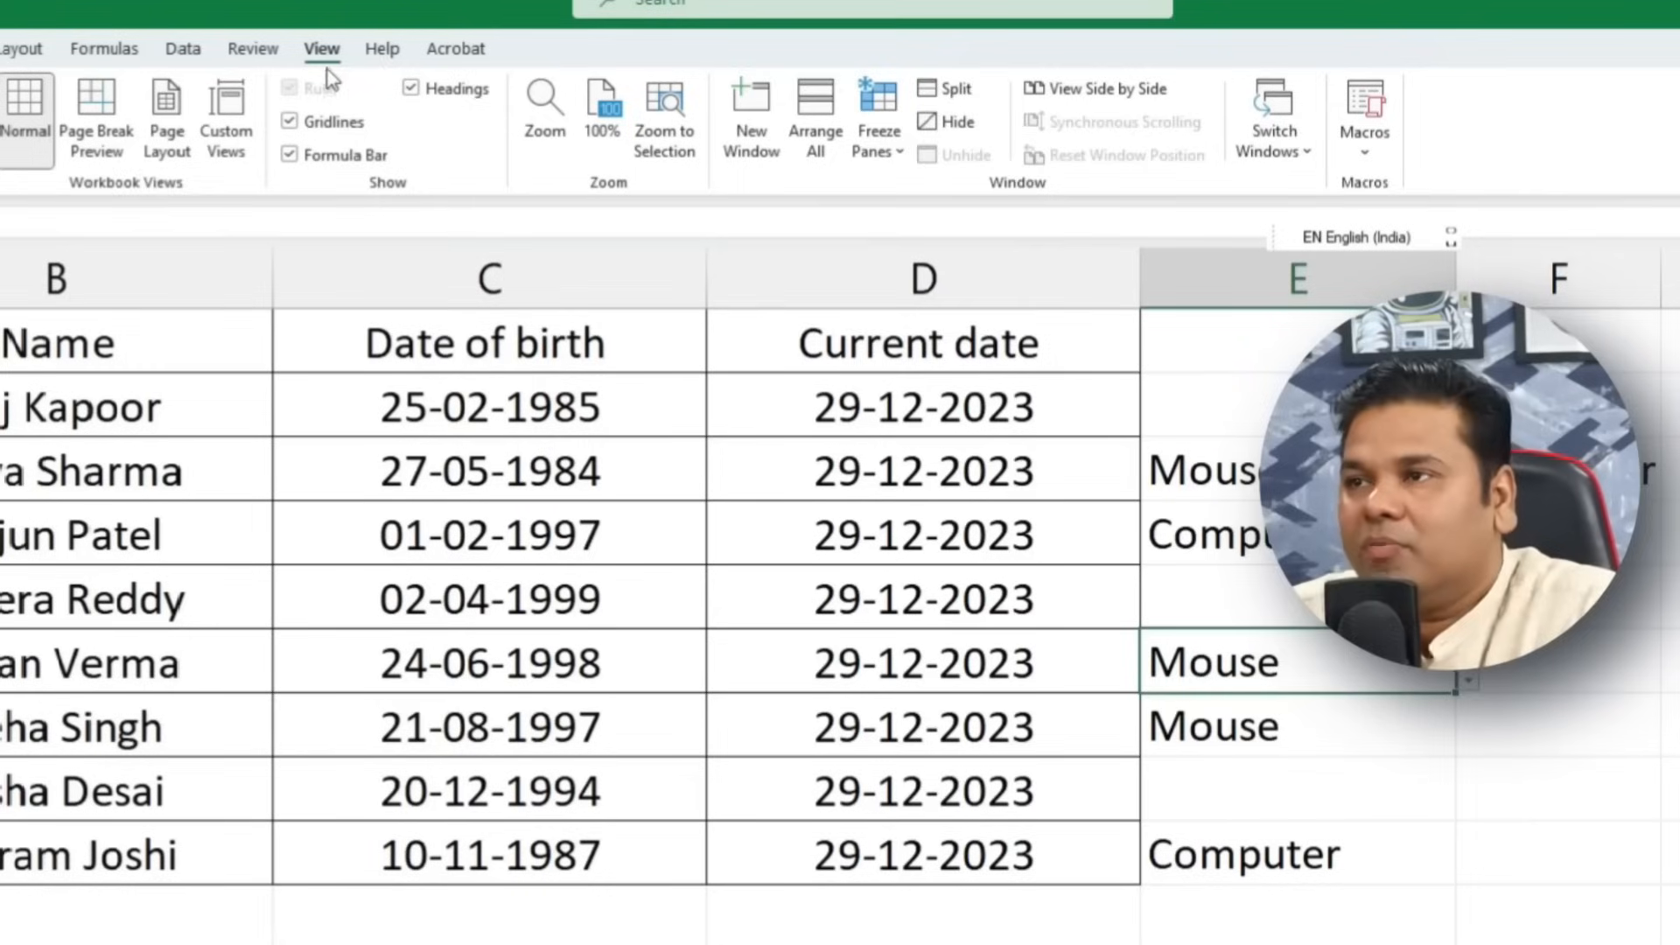
click(1305, 158)
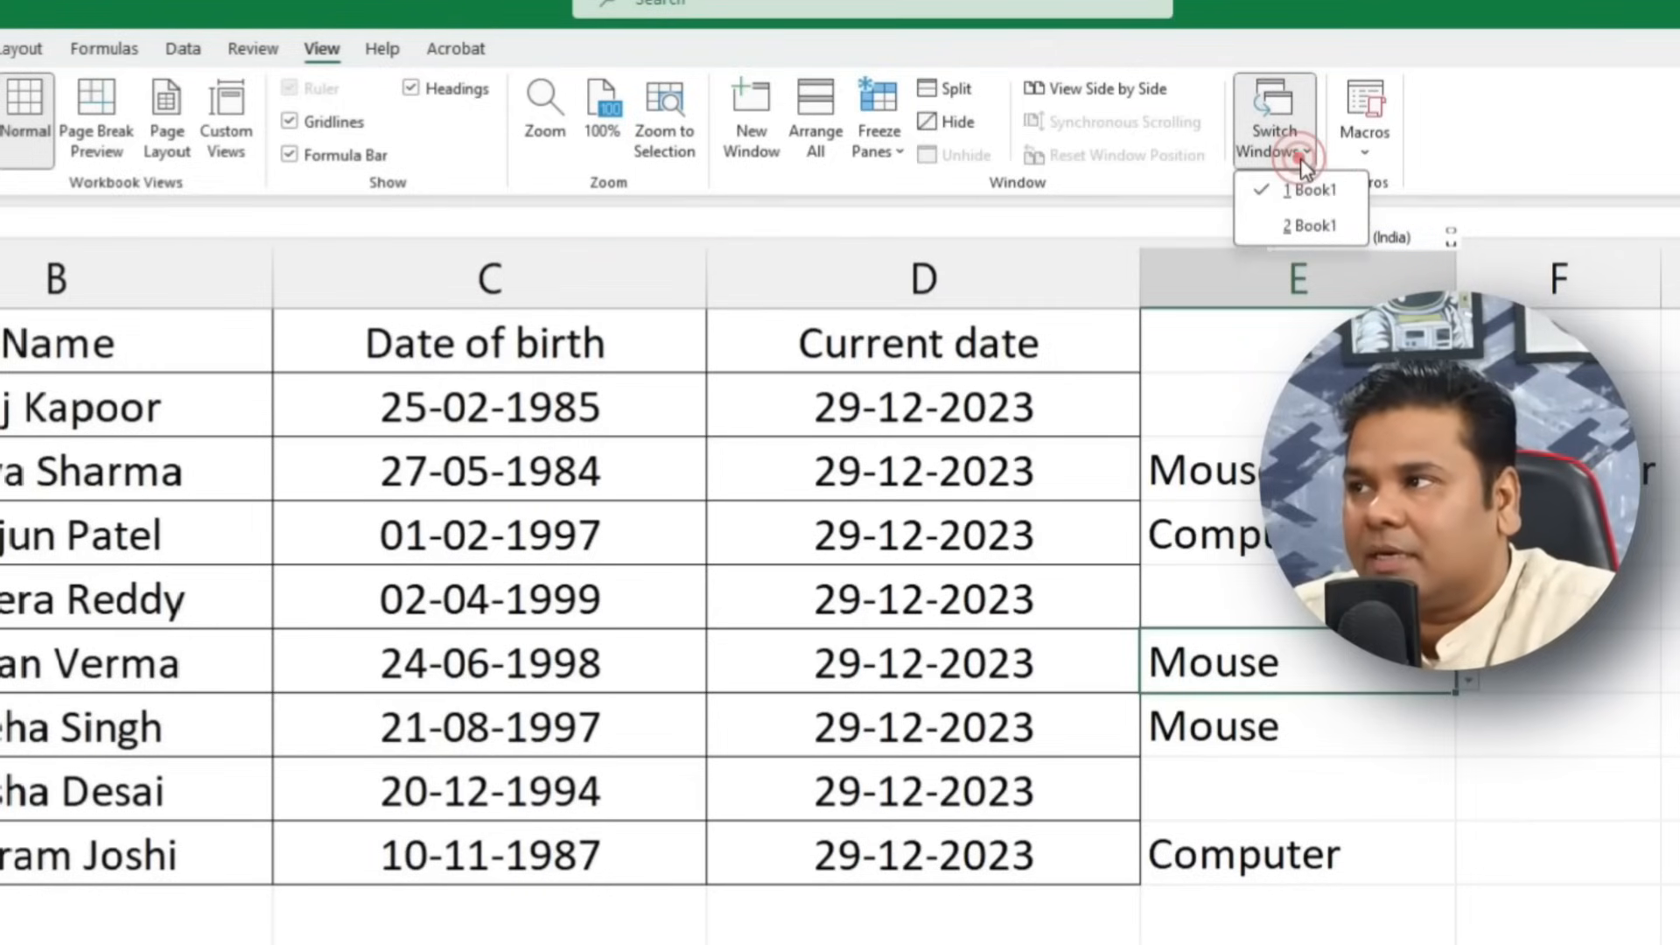
click(1317, 229)
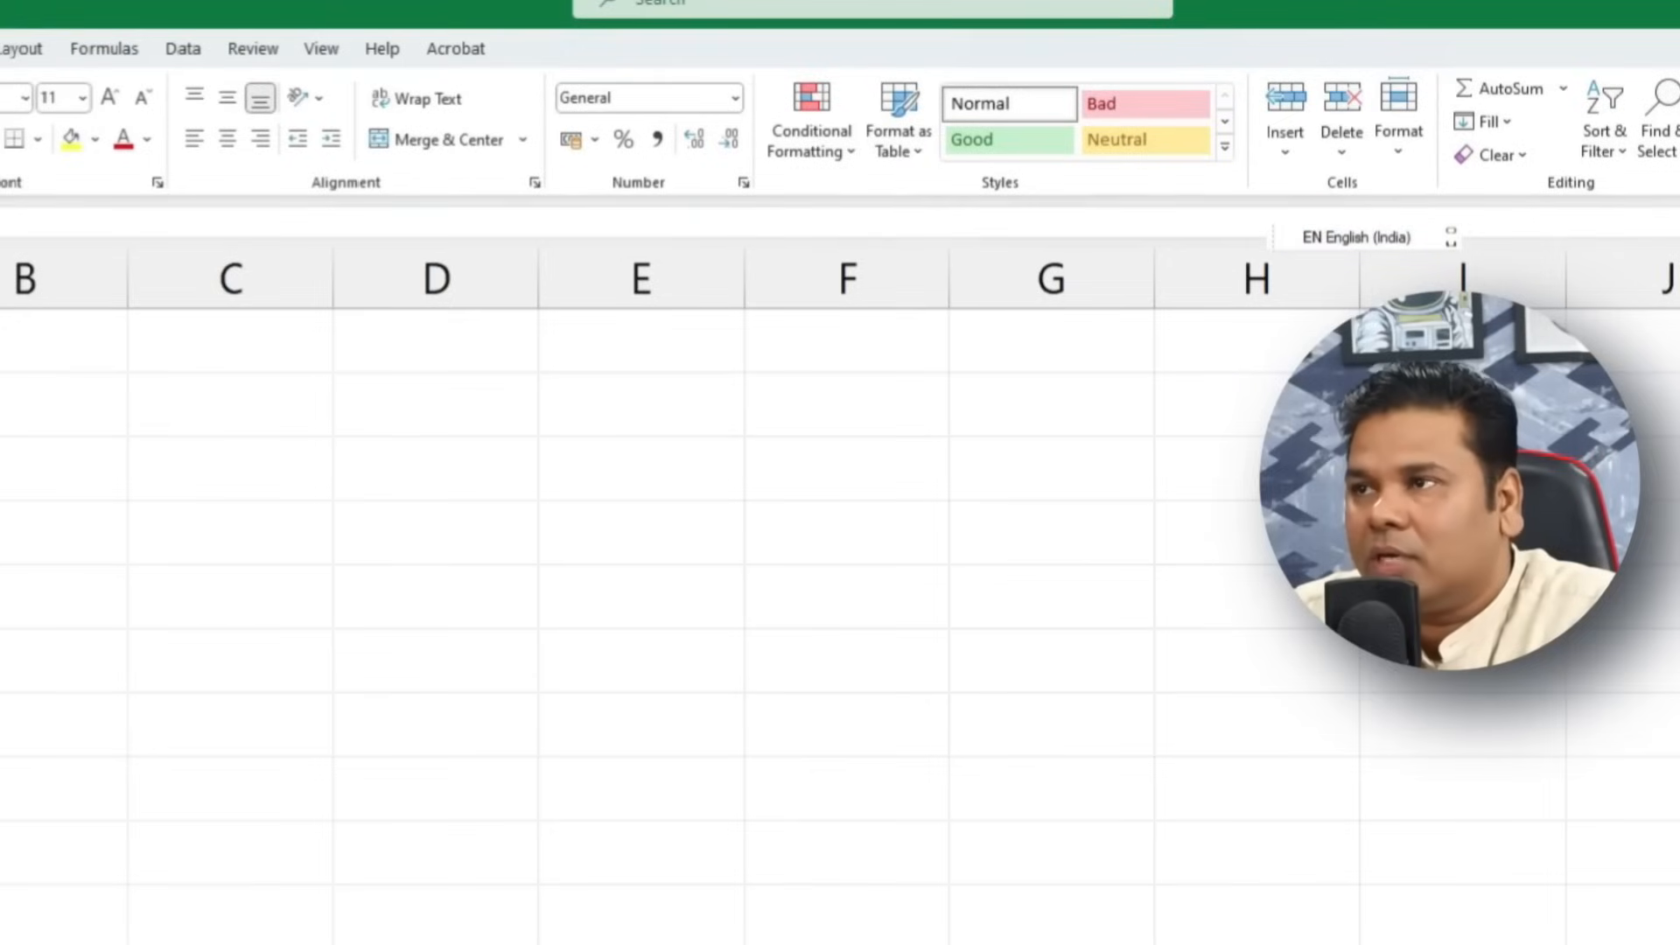
click(322, 48)
click(1282, 160)
click(1312, 193)
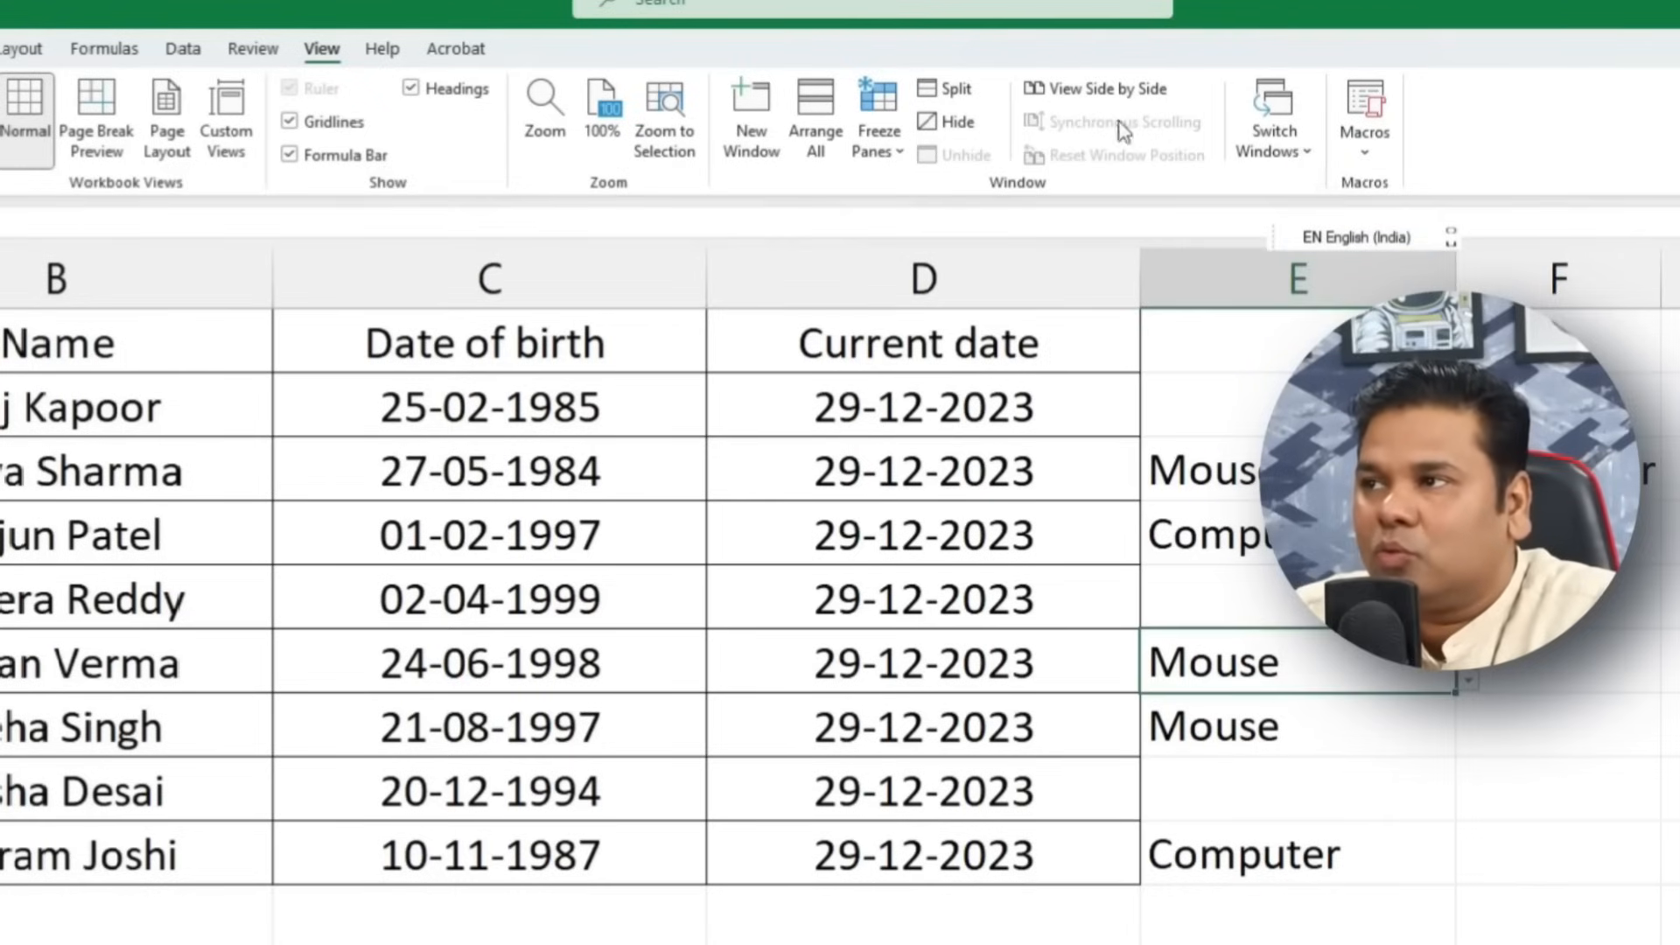
Step: Show the two Book1 workbooks with View Side by Side and zoom out both sheets
click(1078, 91)
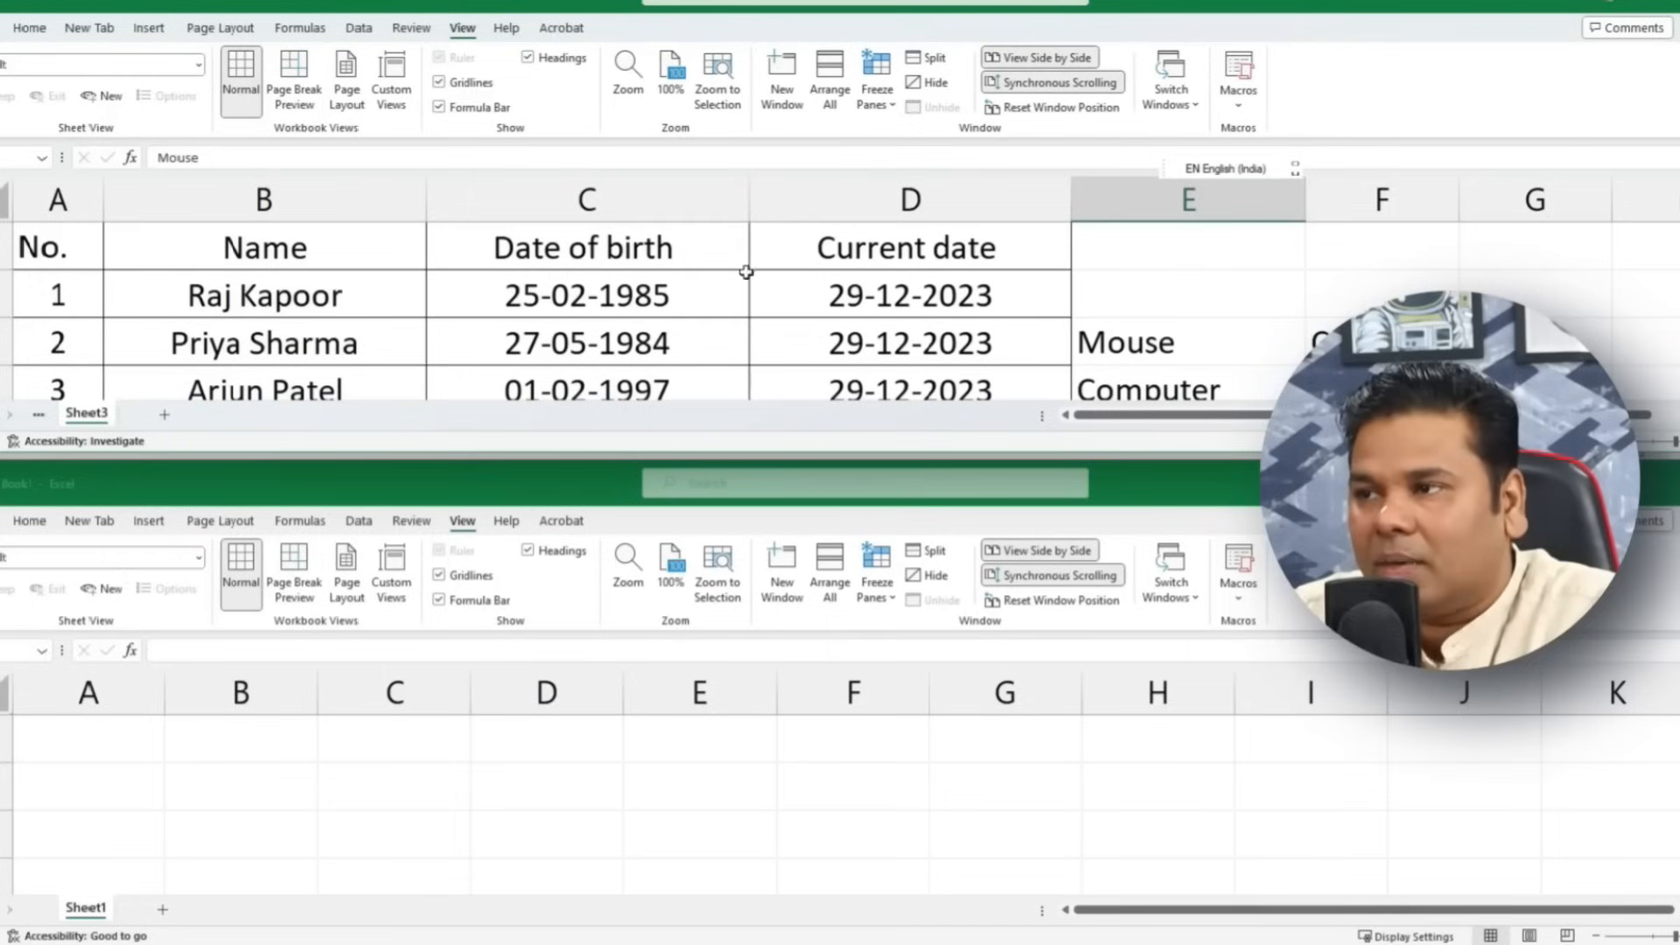
click(205, 819)
ctrl+scroll(98, 792, down, 2)
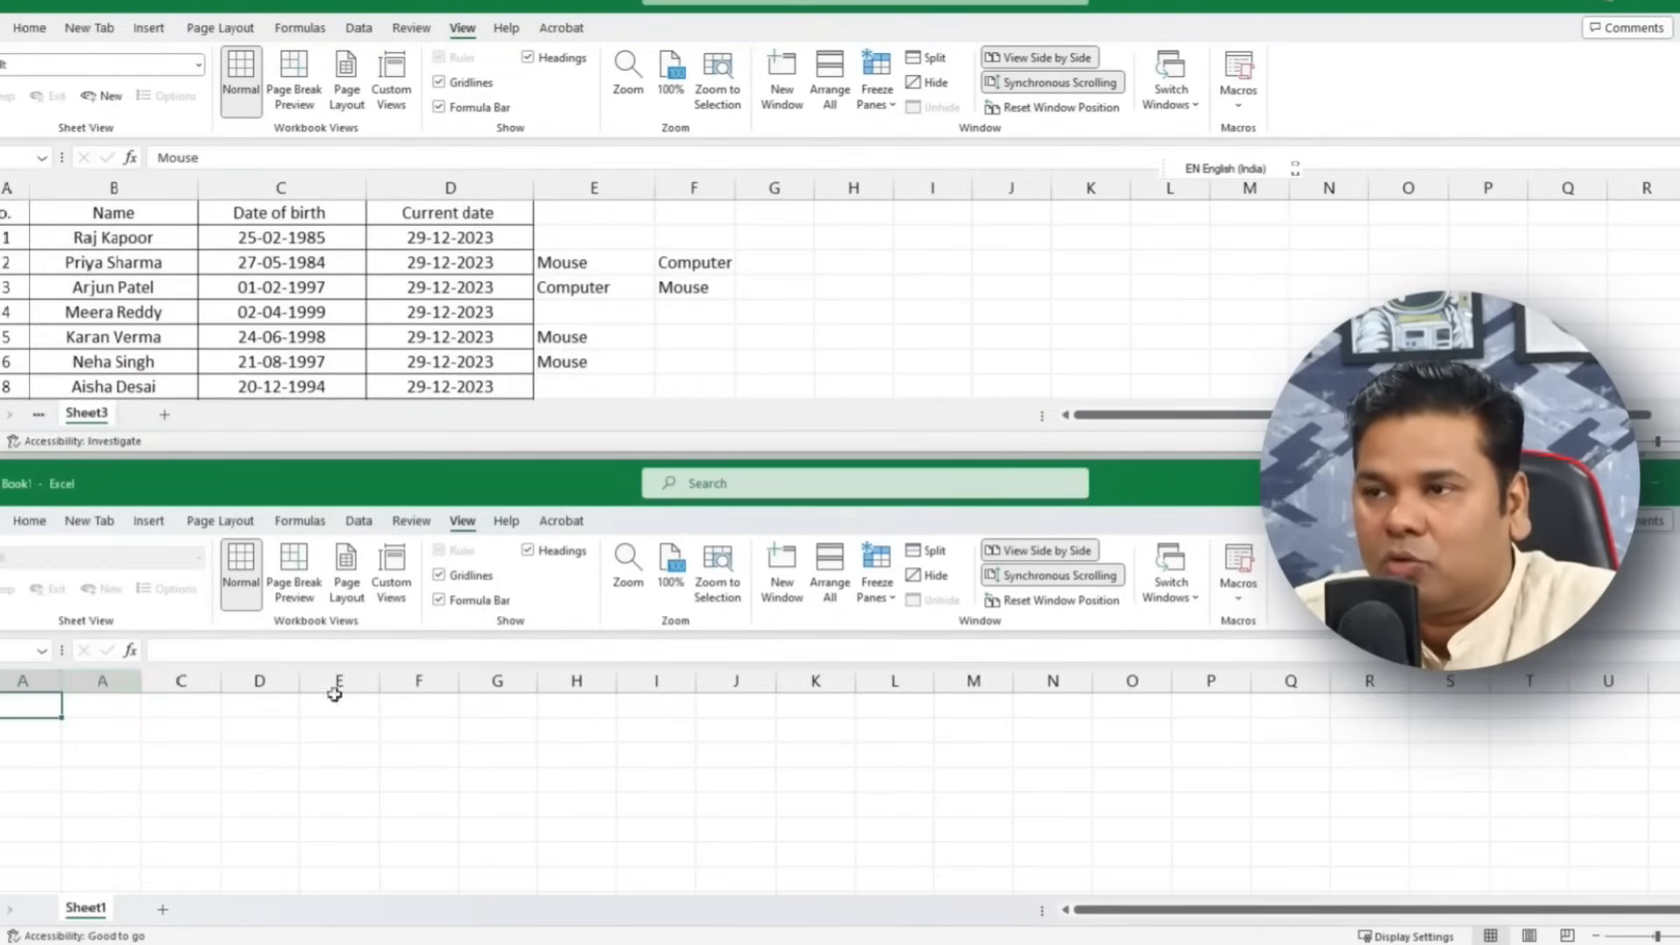
click(1, 520)
click(0, 529)
click(41, 521)
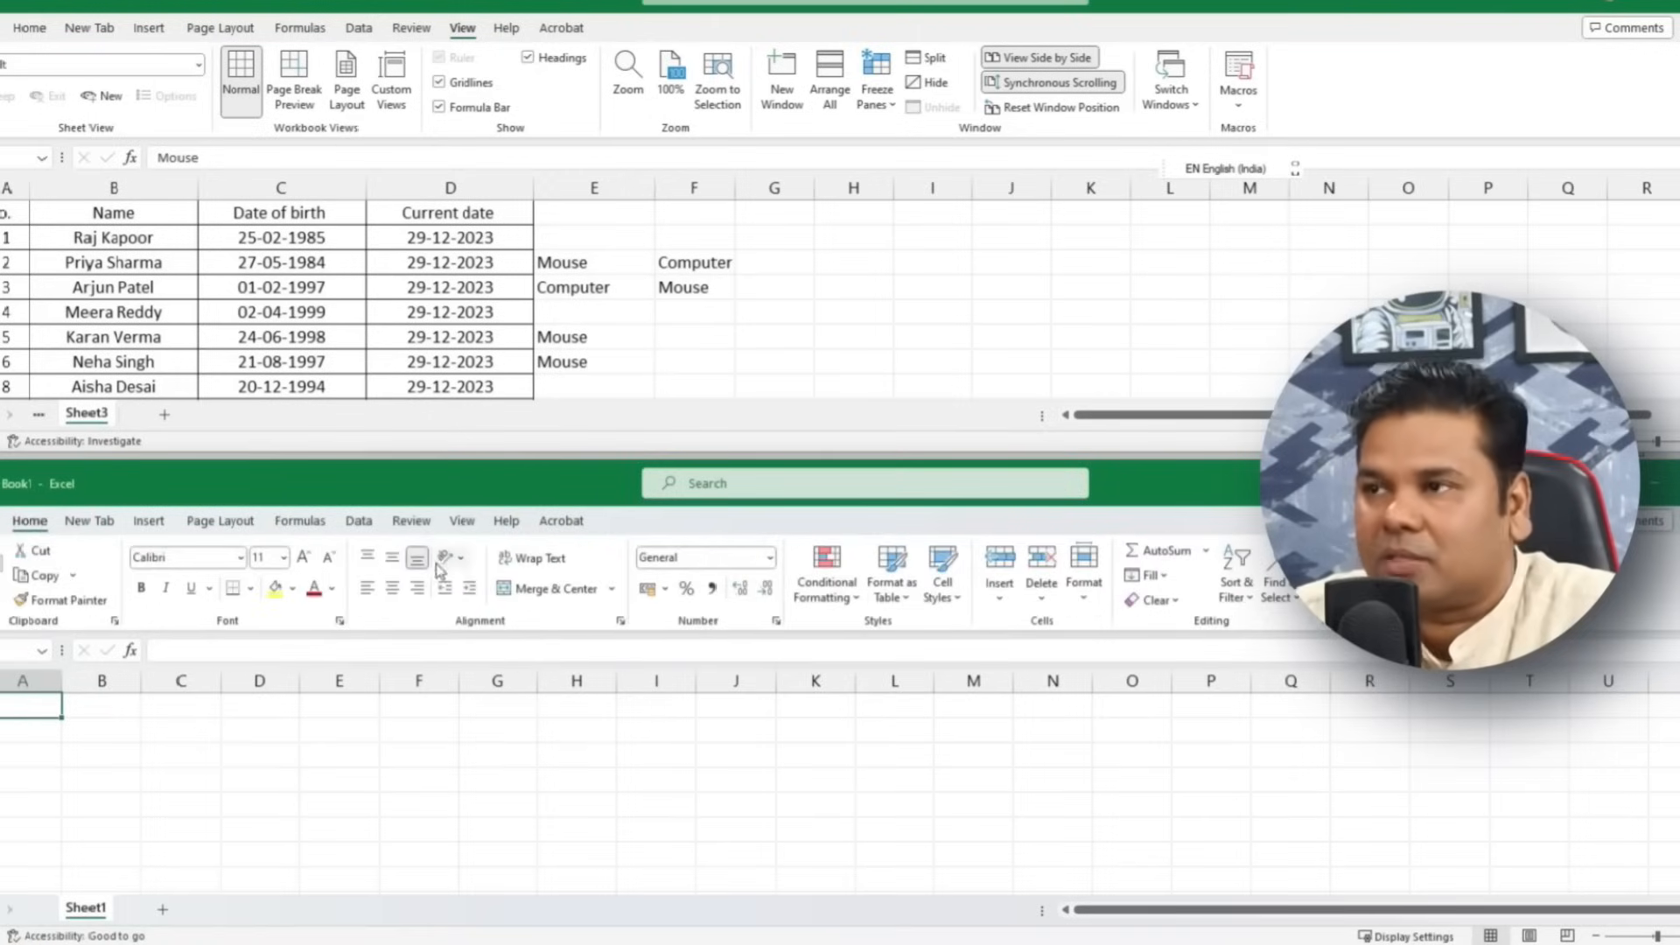
click(1031, 112)
click(1031, 111)
click(1031, 111)
click(1030, 111)
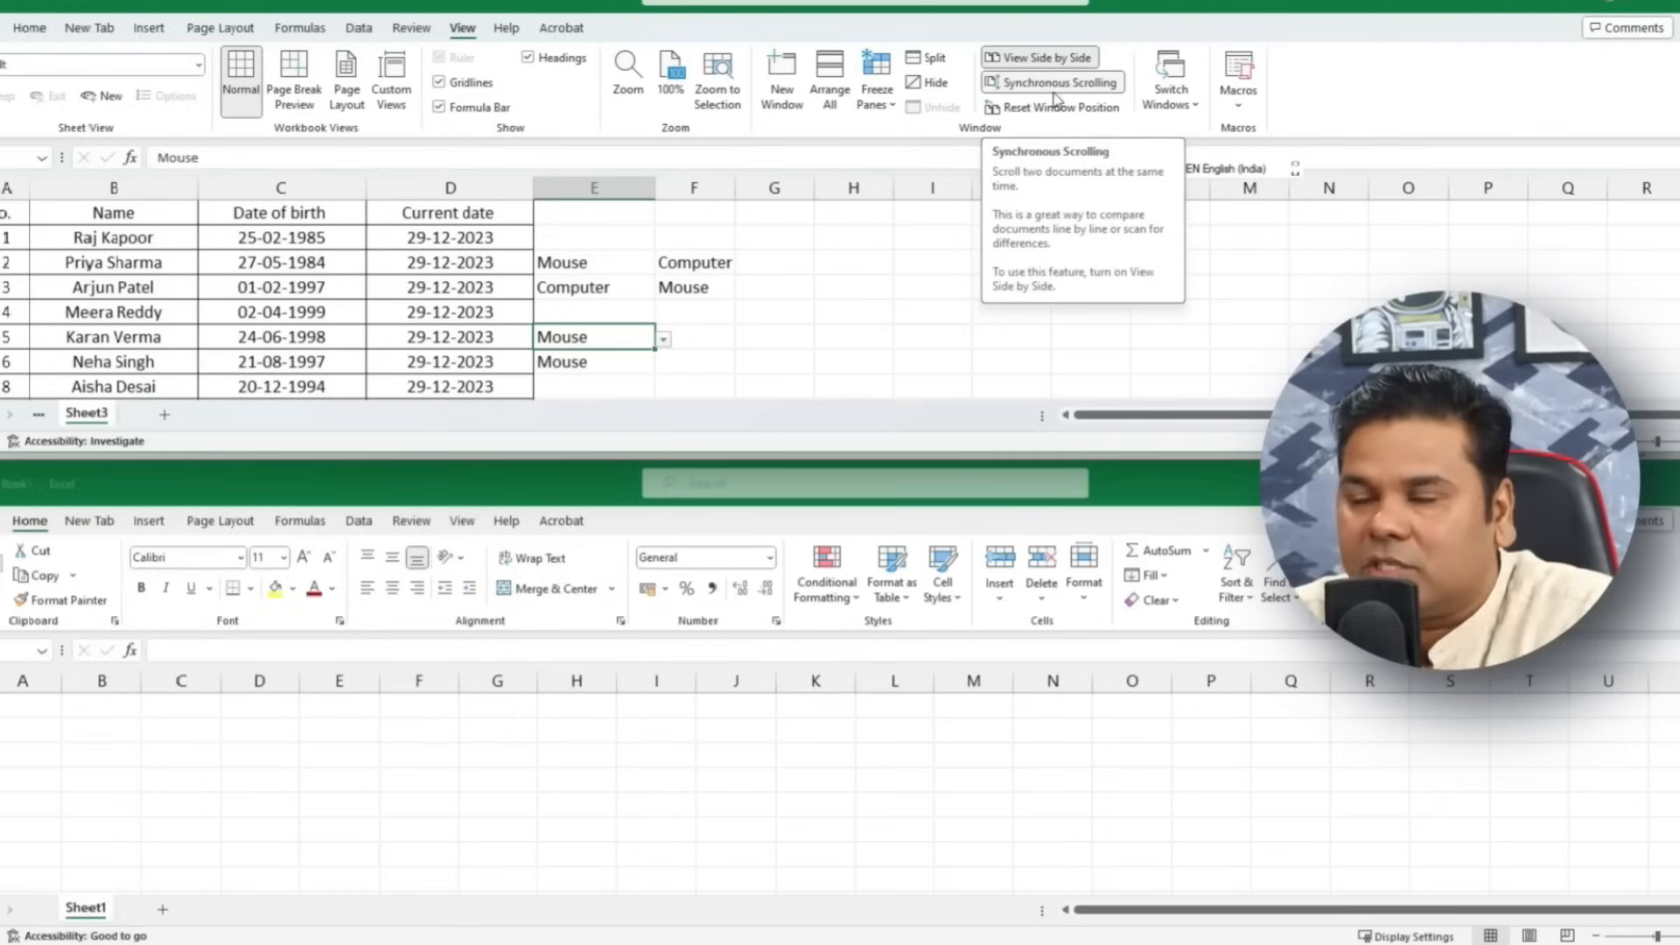
Step: Scroll and zoom through the two workbooks together to examine how Synchronous Scrolling links their windows
scroll(135, 711, down, 4)
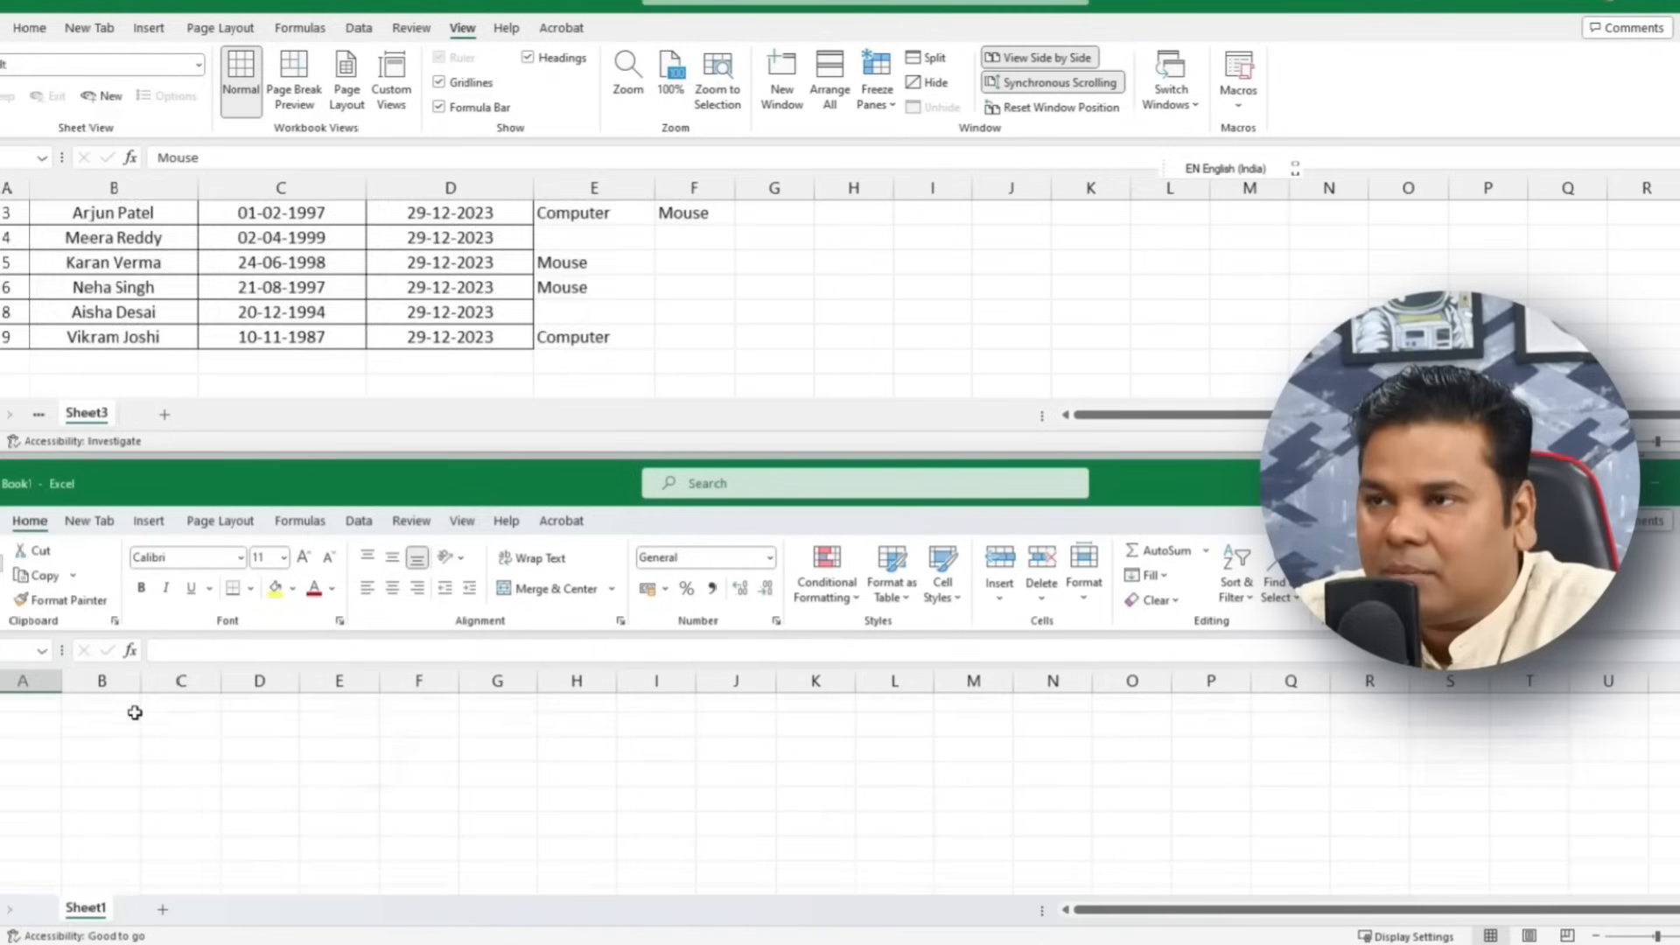
scroll(134, 711, up, 4)
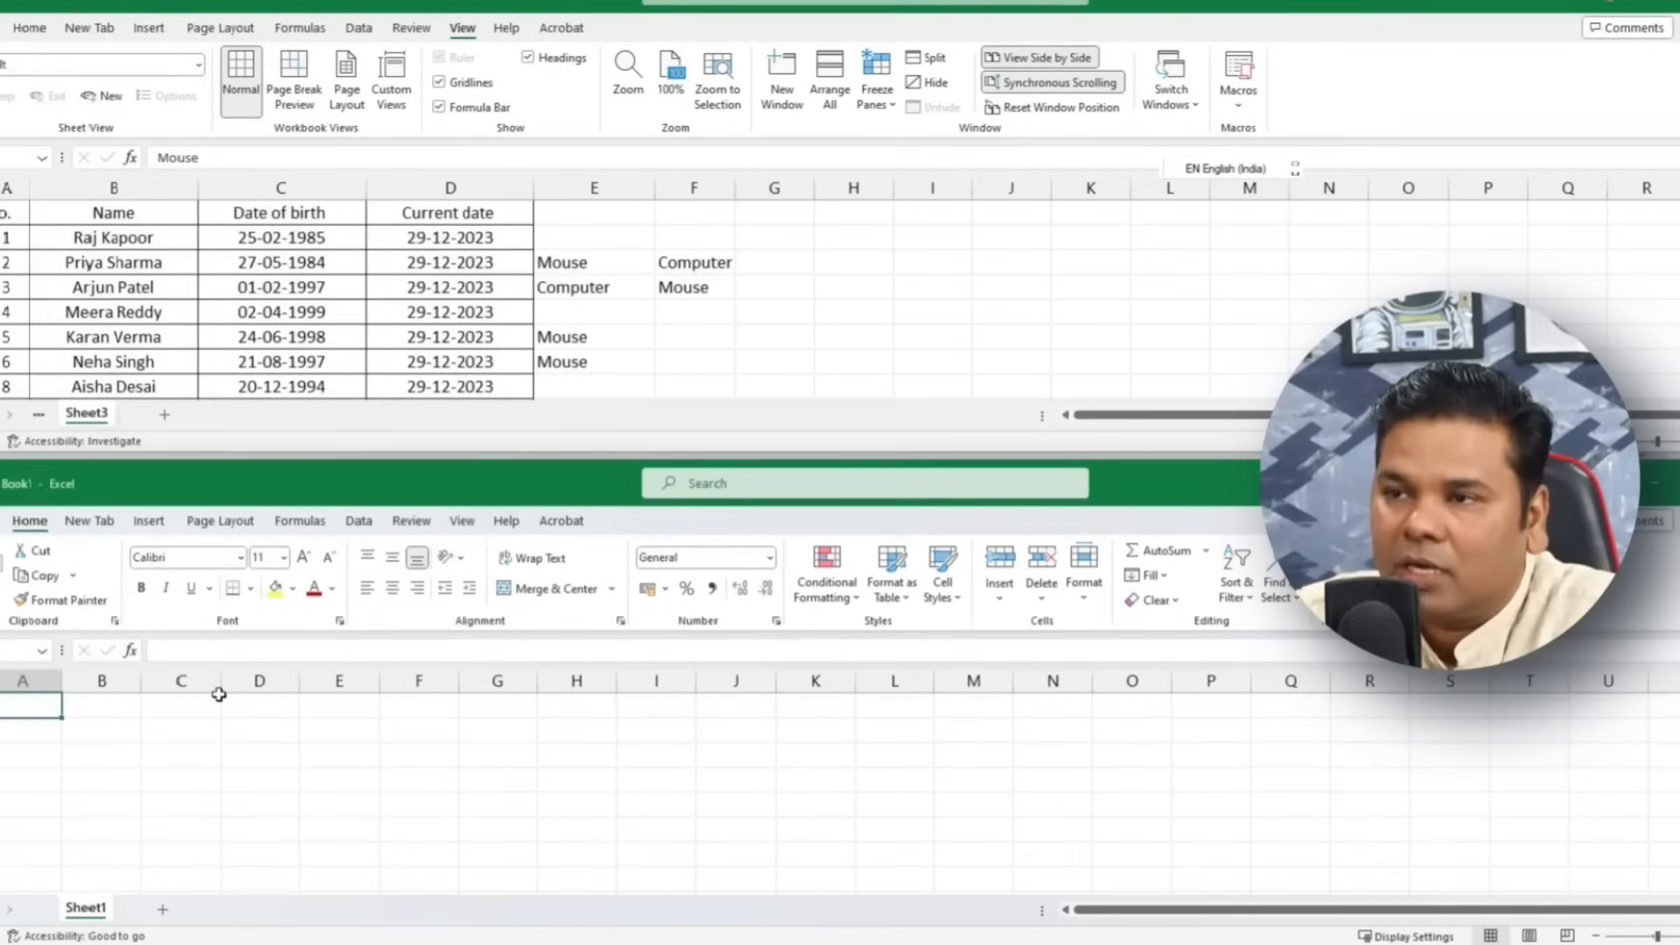
scroll(84, 737, up, 8)
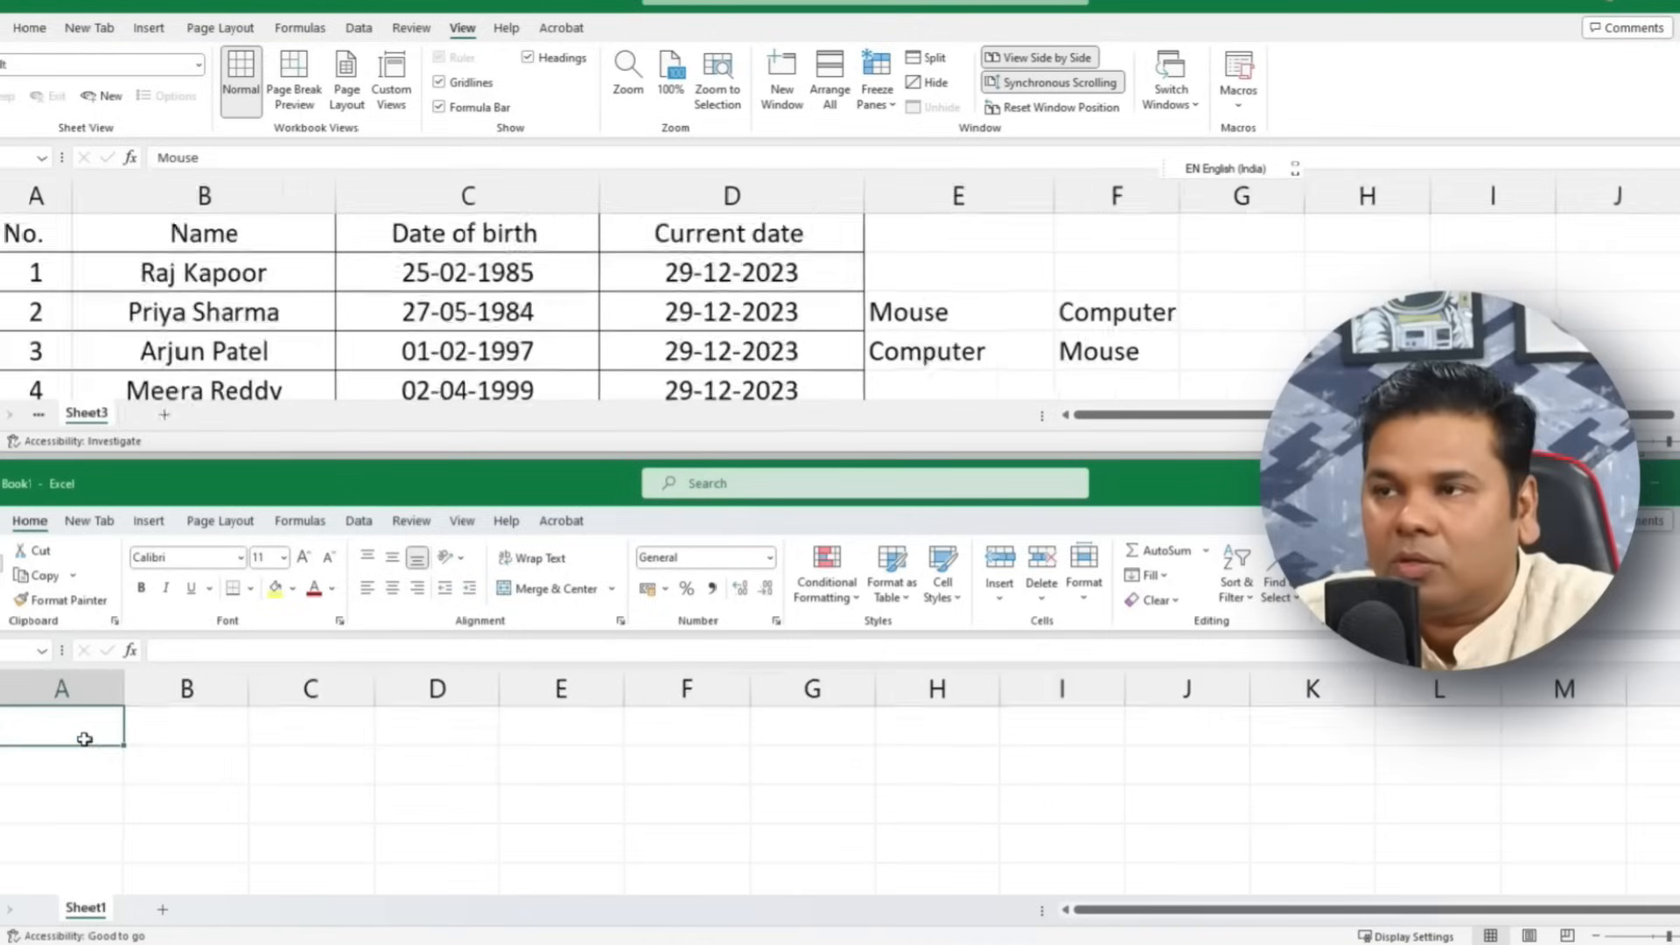
scroll(93, 744, down, 5)
scroll(92, 742, up, 3)
scroll(90, 747, down, 6)
click(785, 285)
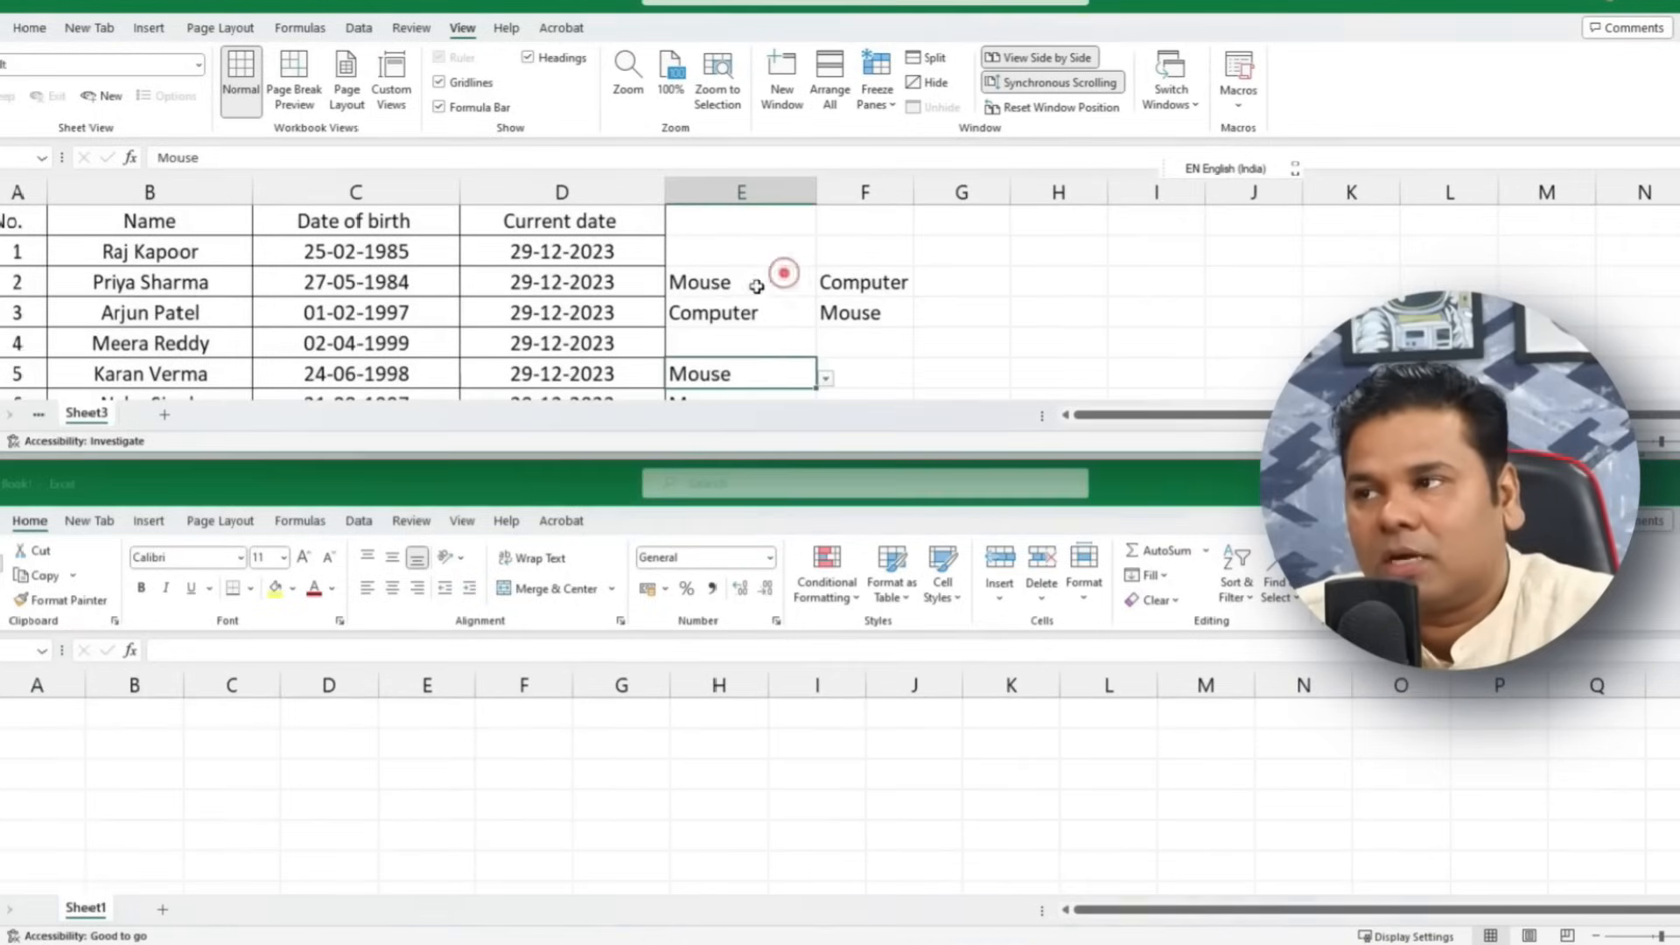
scroll(739, 282, up, 3)
scroll(740, 287, down, 3)
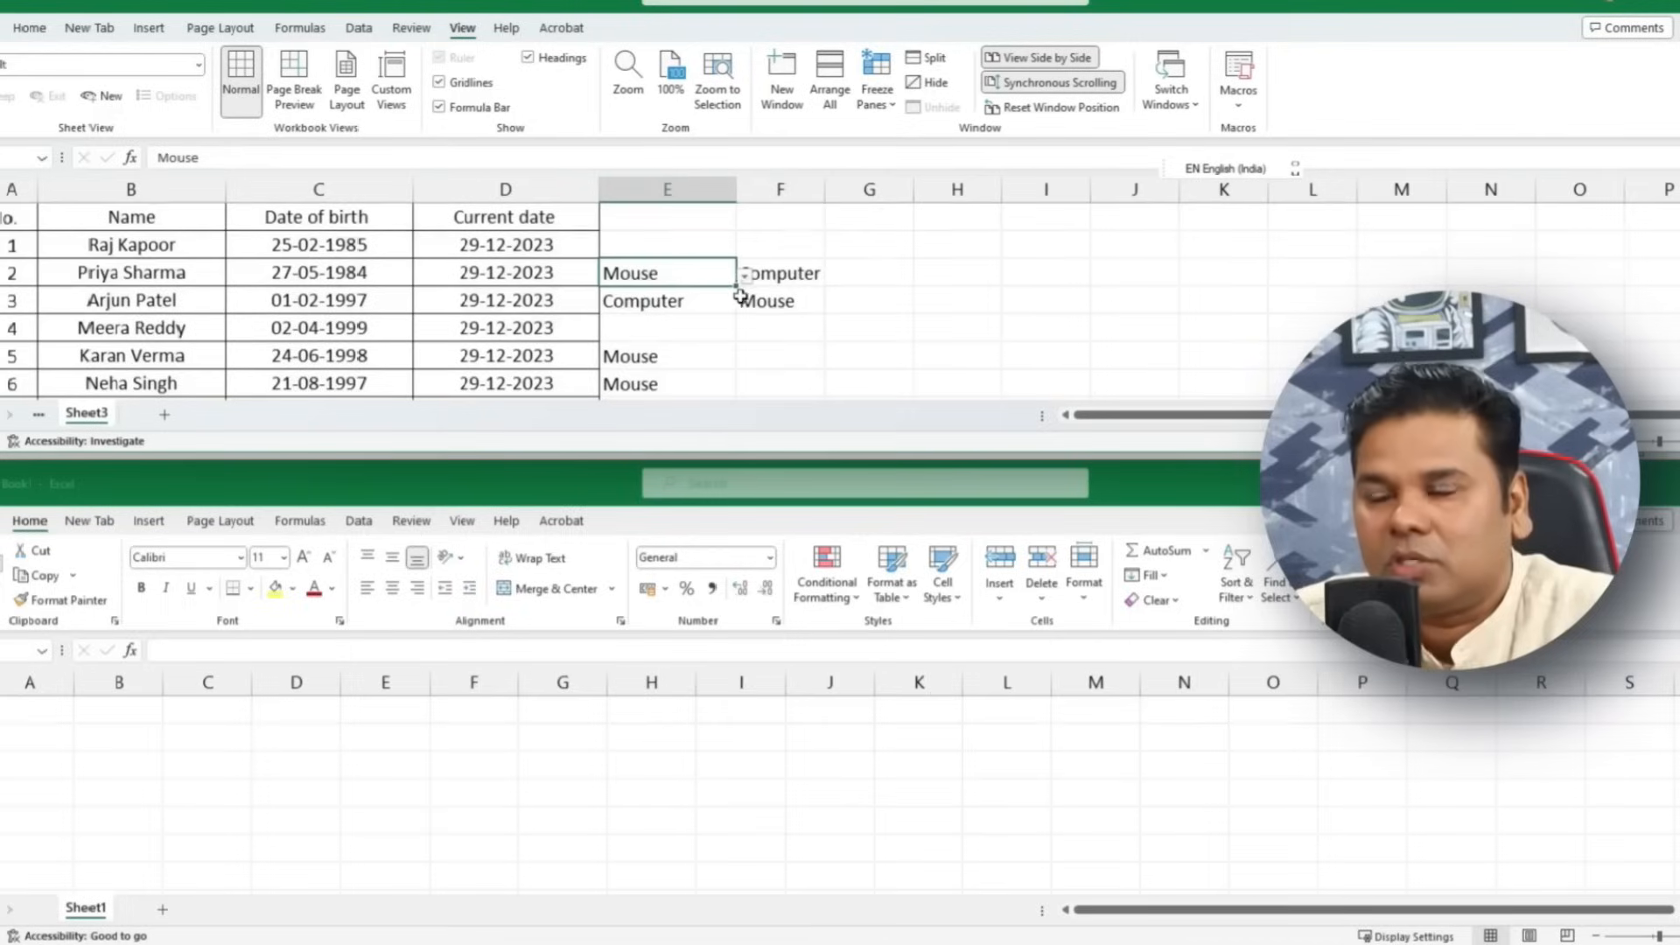
Step: Turn off Synchronous Scrolling and check how the table's window behaves when scrolled and zoomed
click(1066, 94)
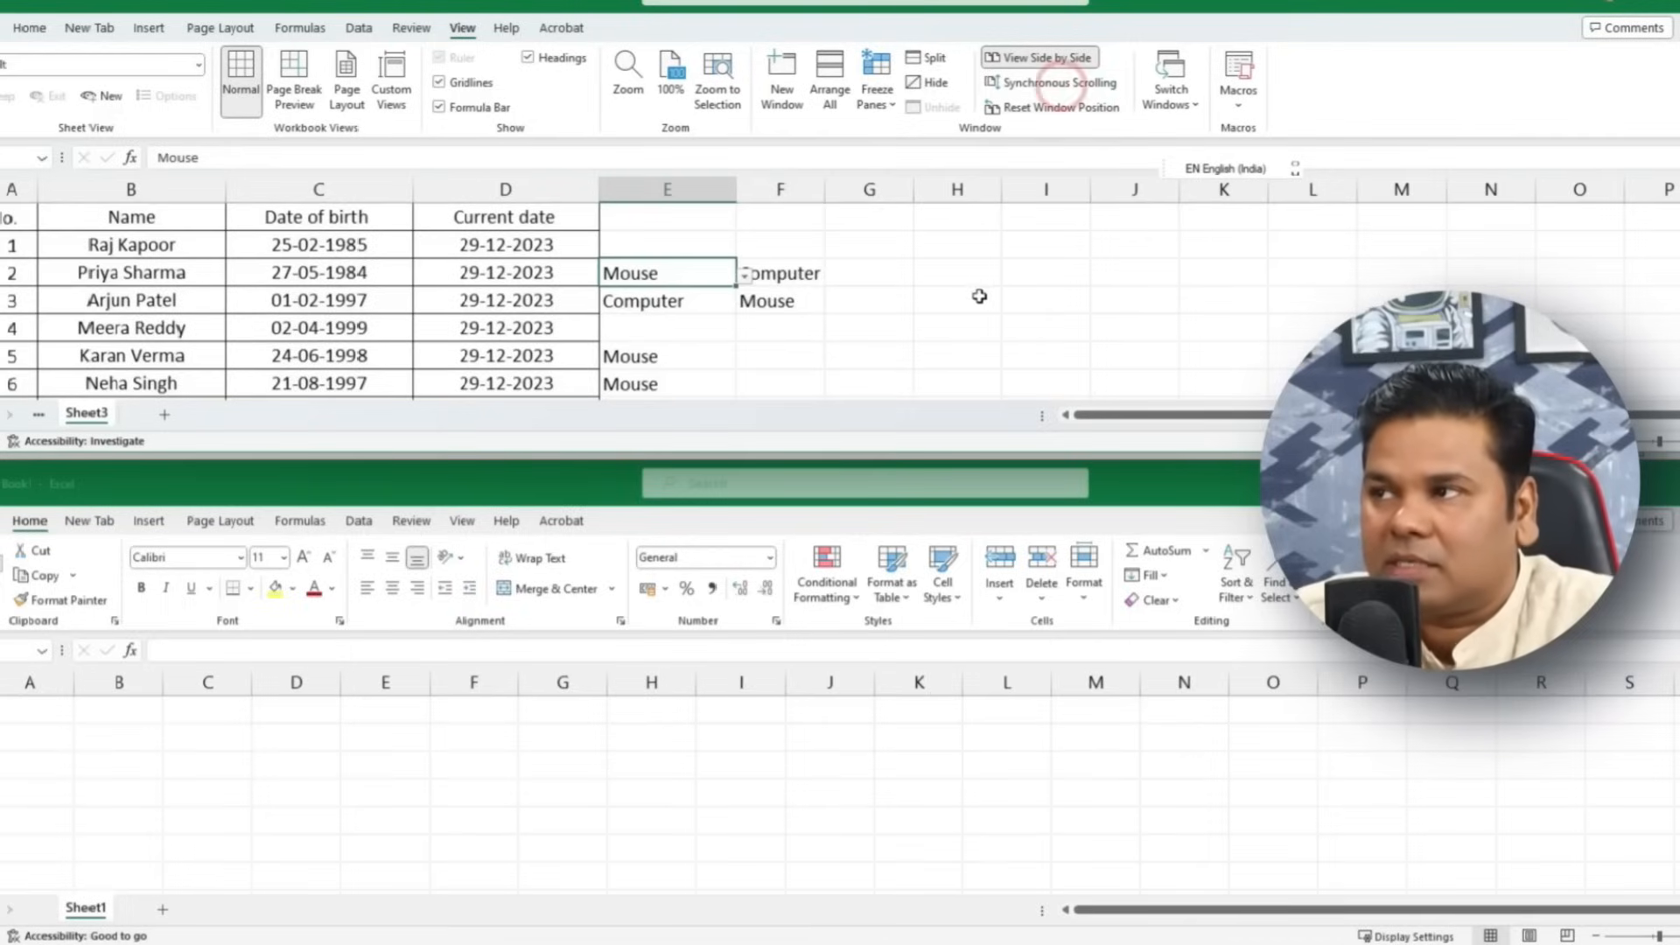
scroll(656, 356, up, 3)
scroll(656, 356, up, 1)
scroll(656, 359, down, 1)
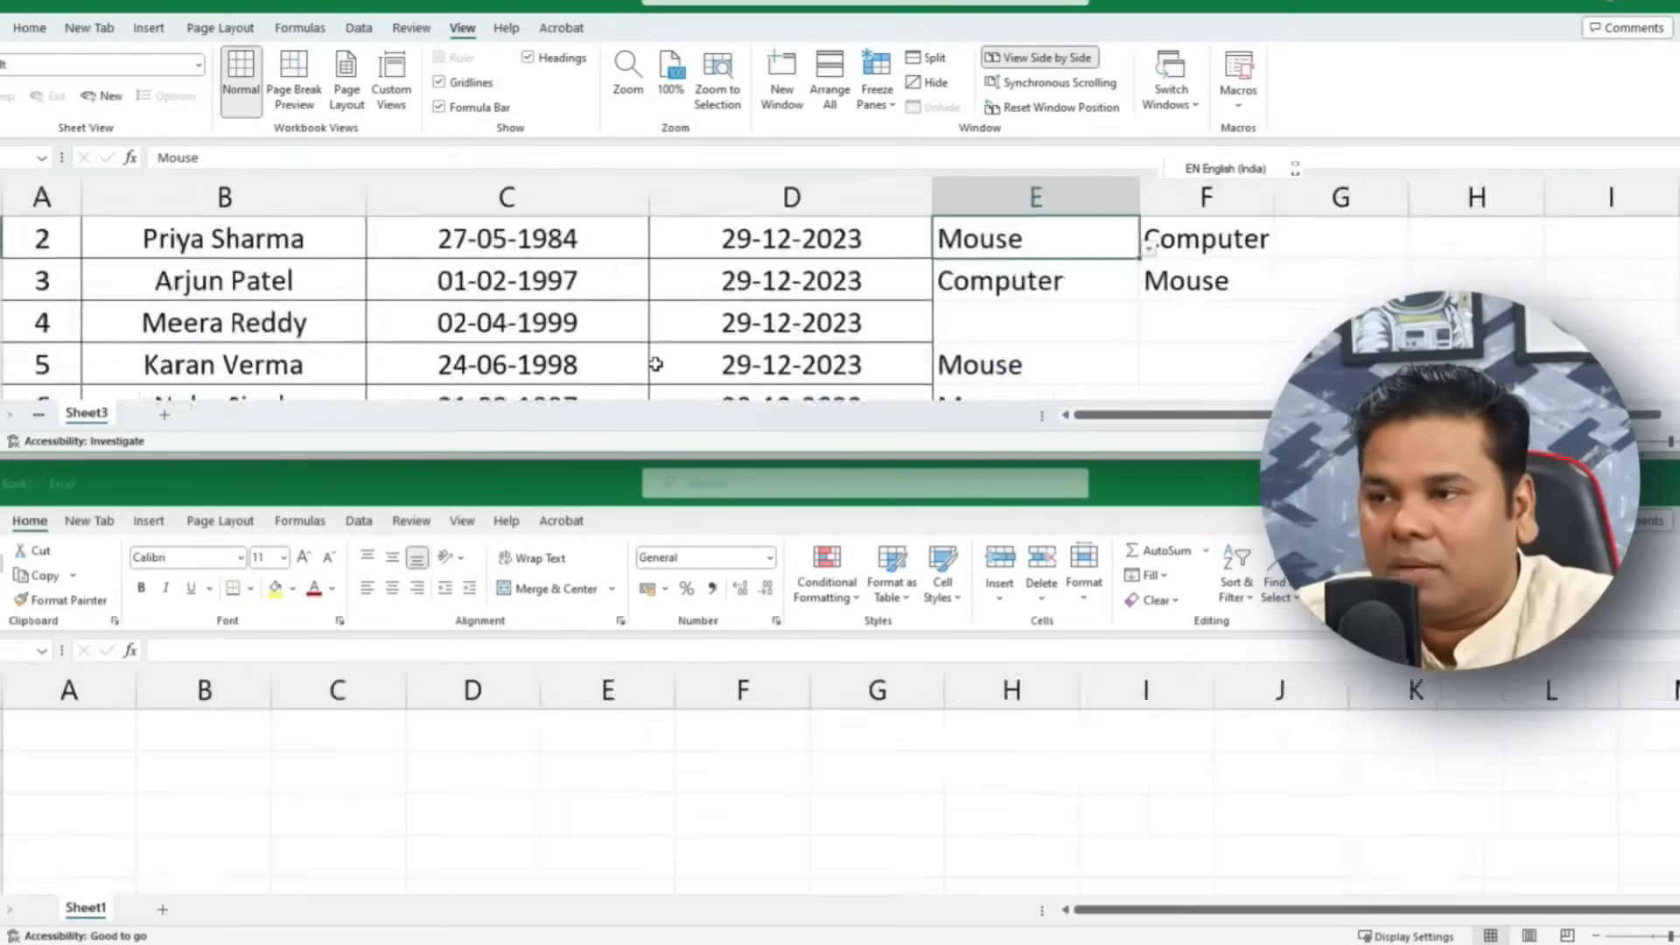
click(1089, 307)
click(1088, 315)
scroll(1087, 316, up, 2)
scroll(1085, 318, down, 3)
scroll(1082, 320, up, 3)
scroll(1081, 320, down, 3)
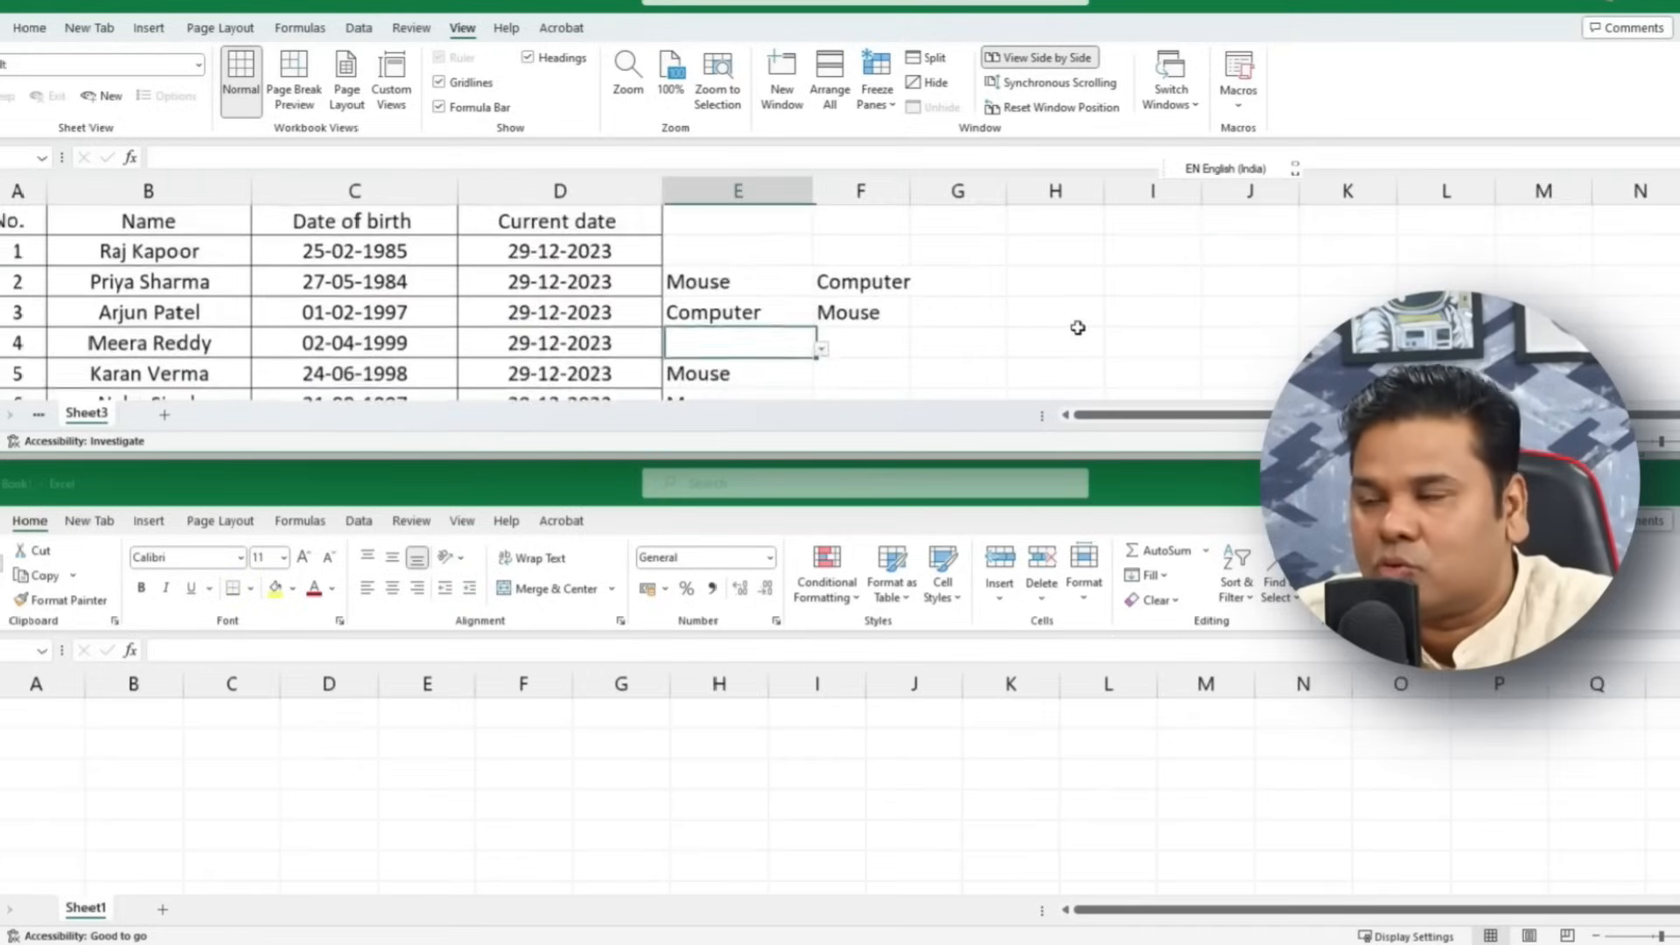
scroll(1077, 327, up, 1)
scroll(1077, 328, up, 1)
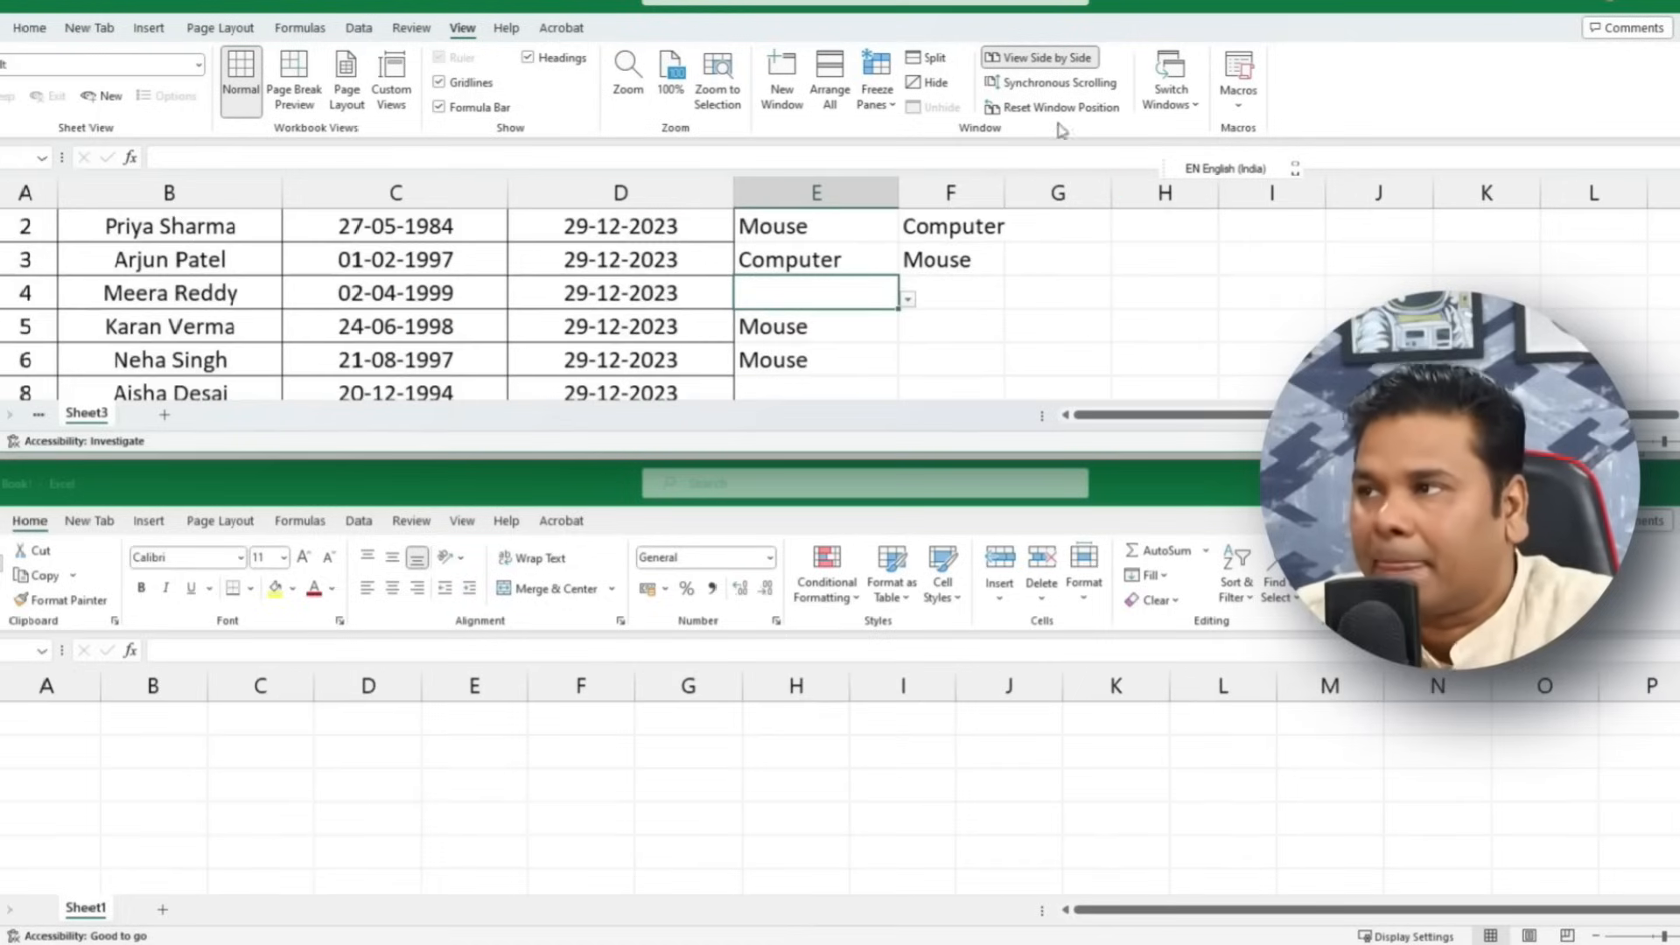
Step: Turn off View Side by Side and bring the full table with its header row into view
click(1035, 59)
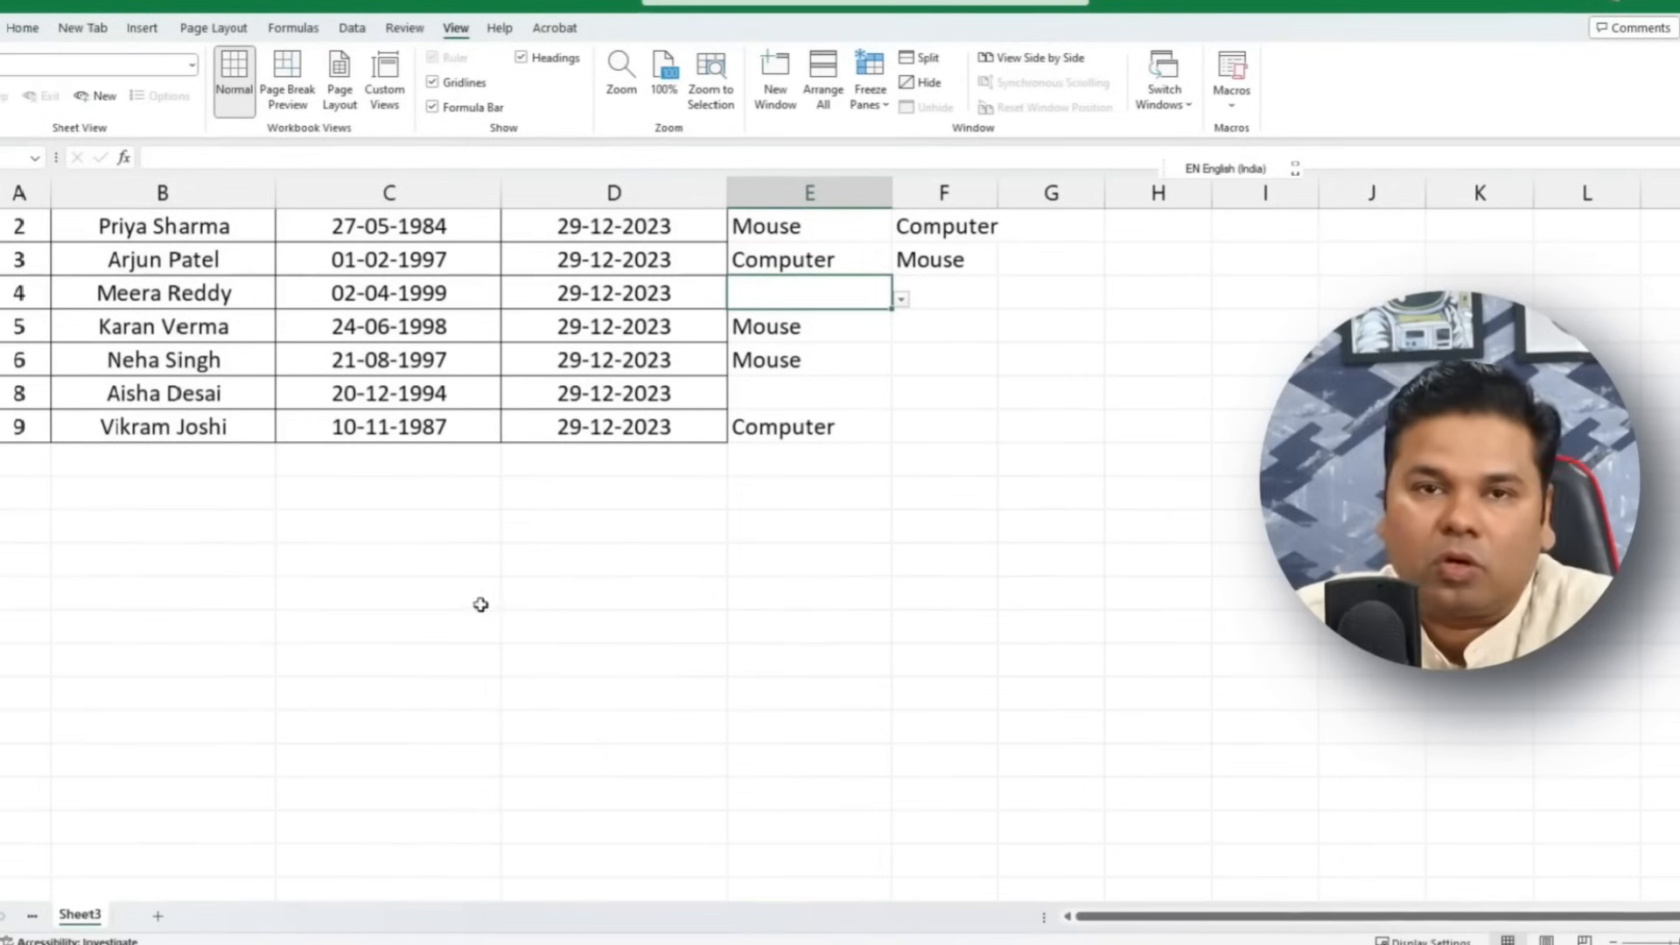
scroll(480, 605, up, 3)
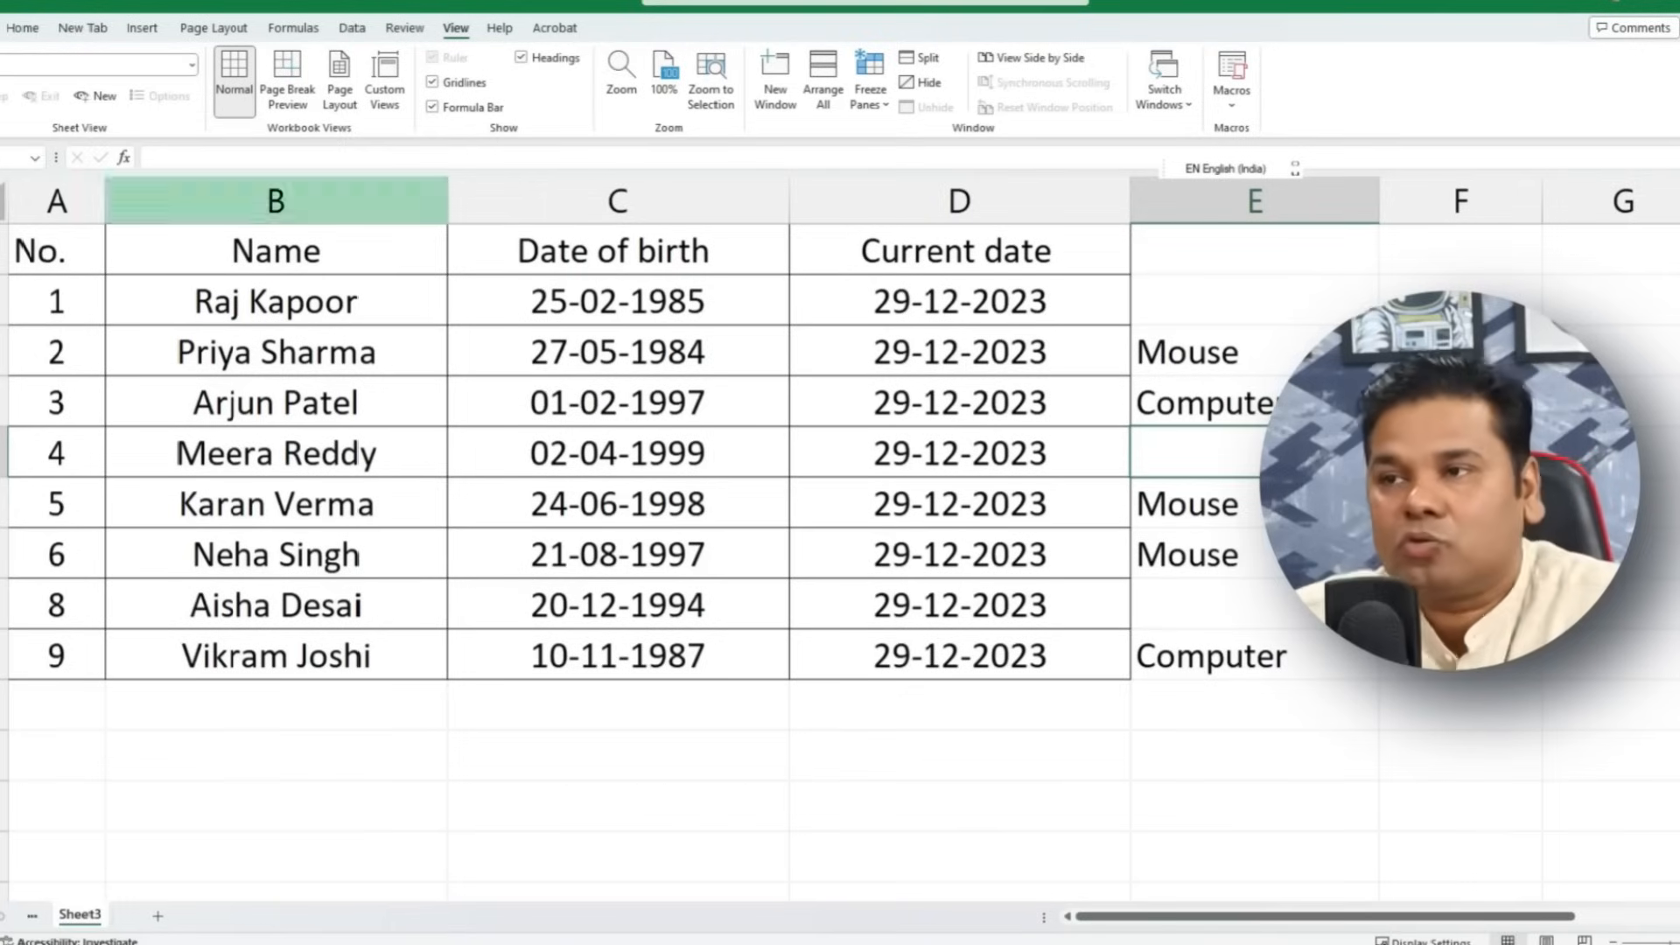
Step: Extend the selection from cell A1 down the No. entries and select the whole of column A
click(27, 253)
mouse_move(1105, 916)
mouse_down()
mouse_move(1308, 934)
mouse_move(1085, 916)
mouse_up()
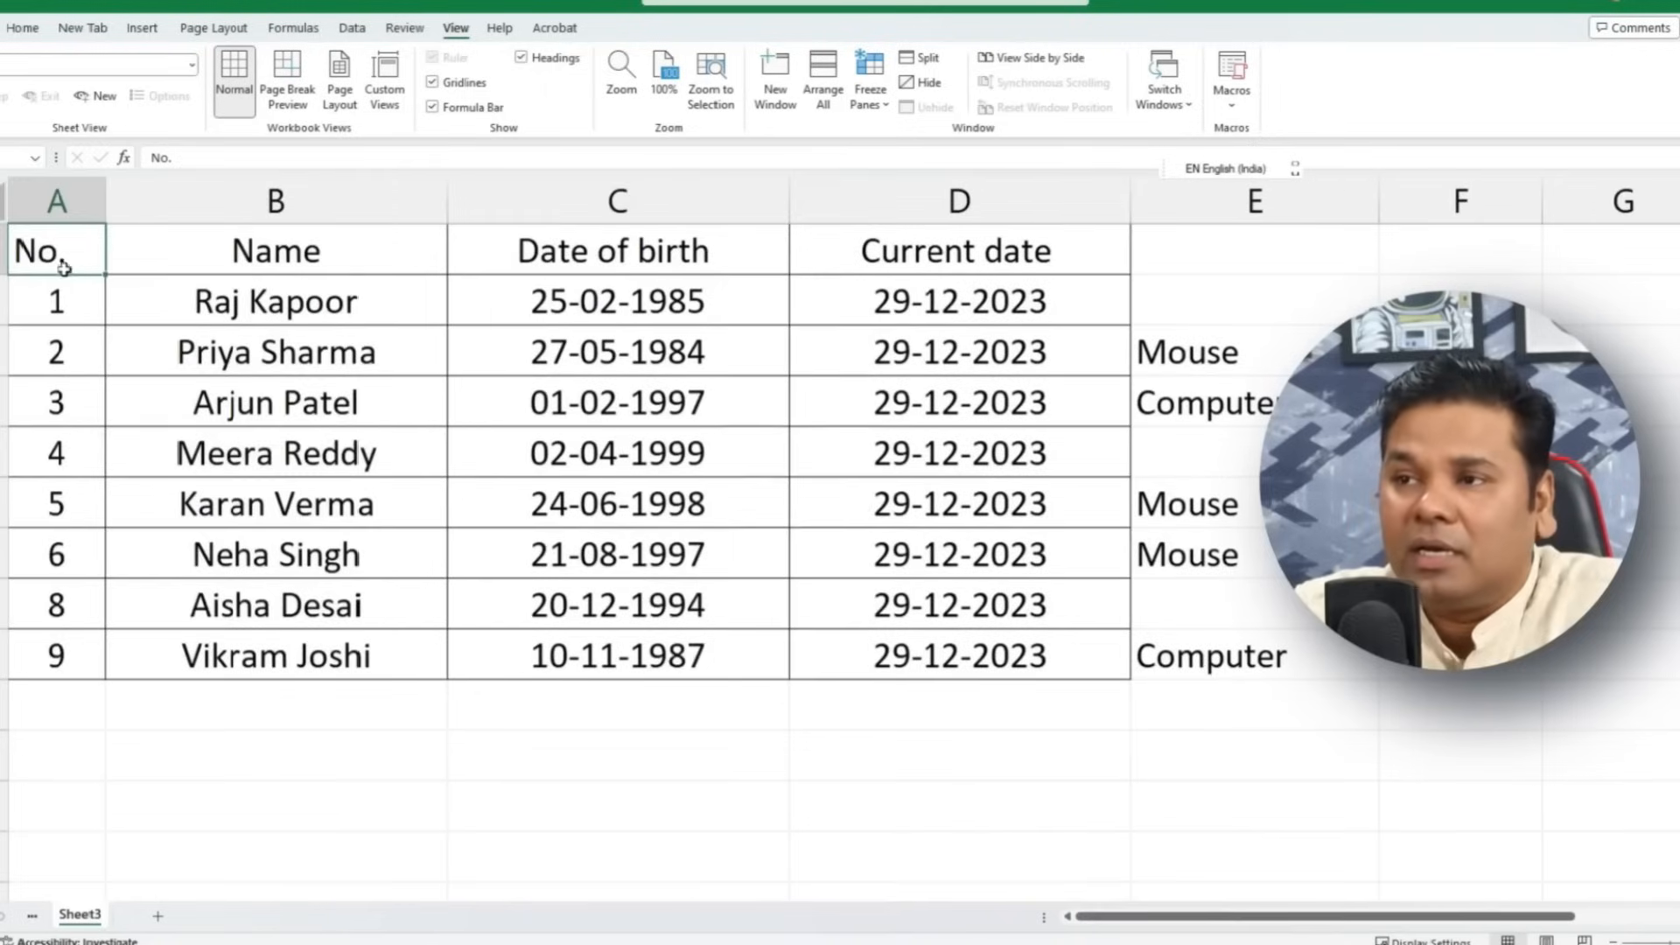
key(ctrl+shift+Down)
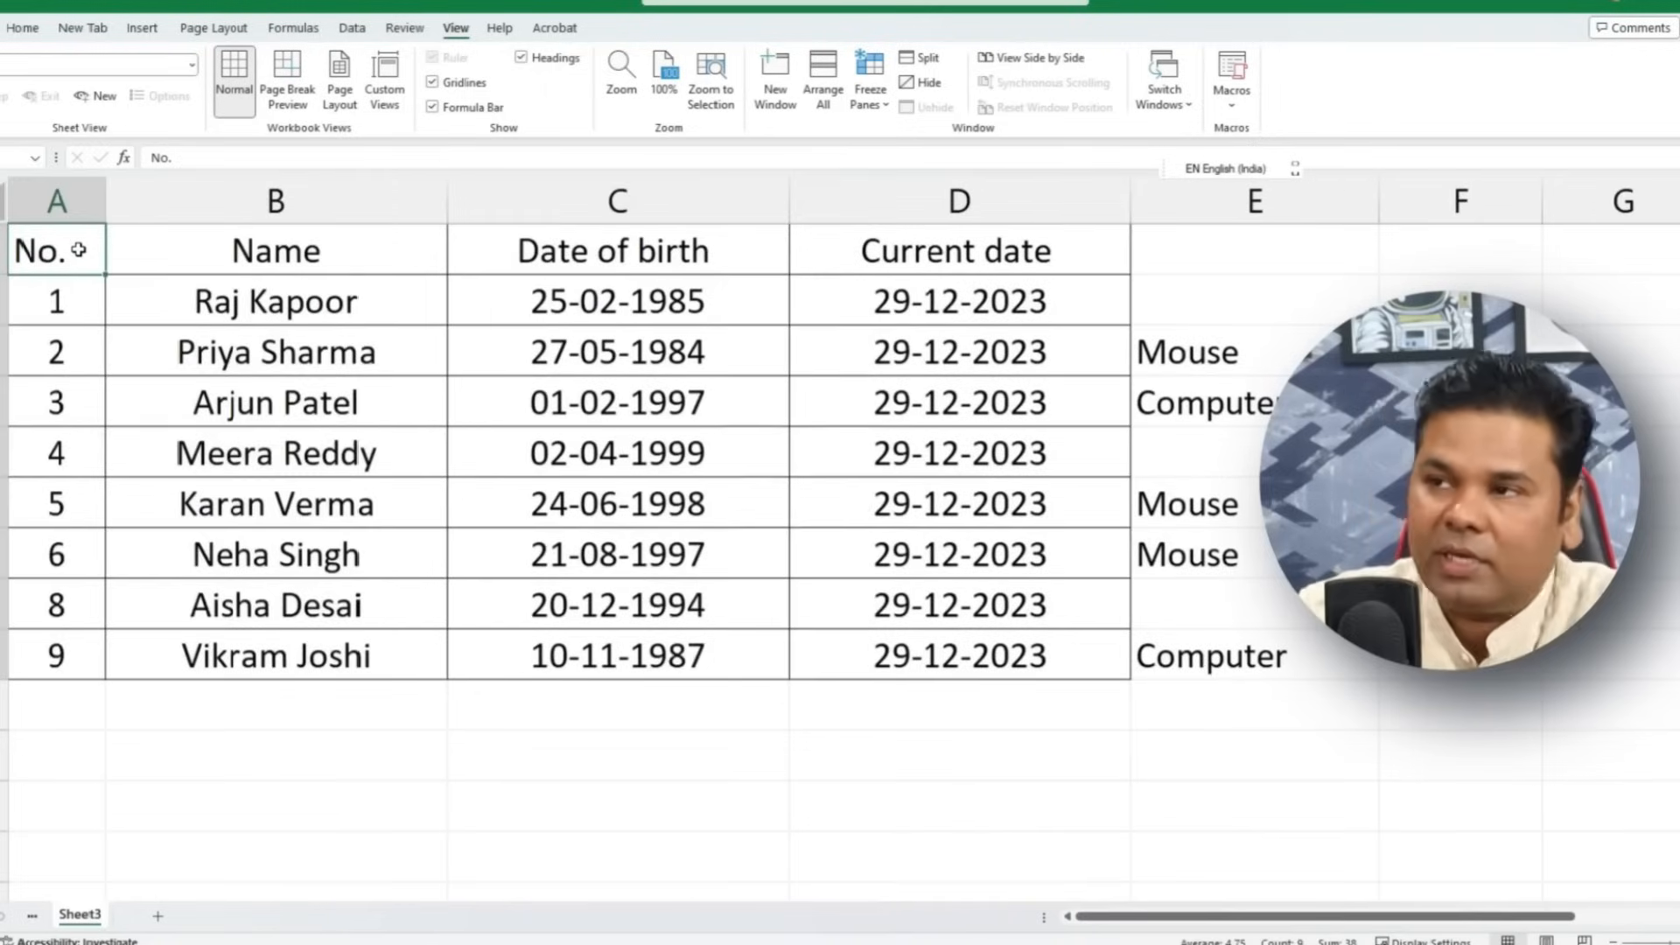
key(ctrl+space)
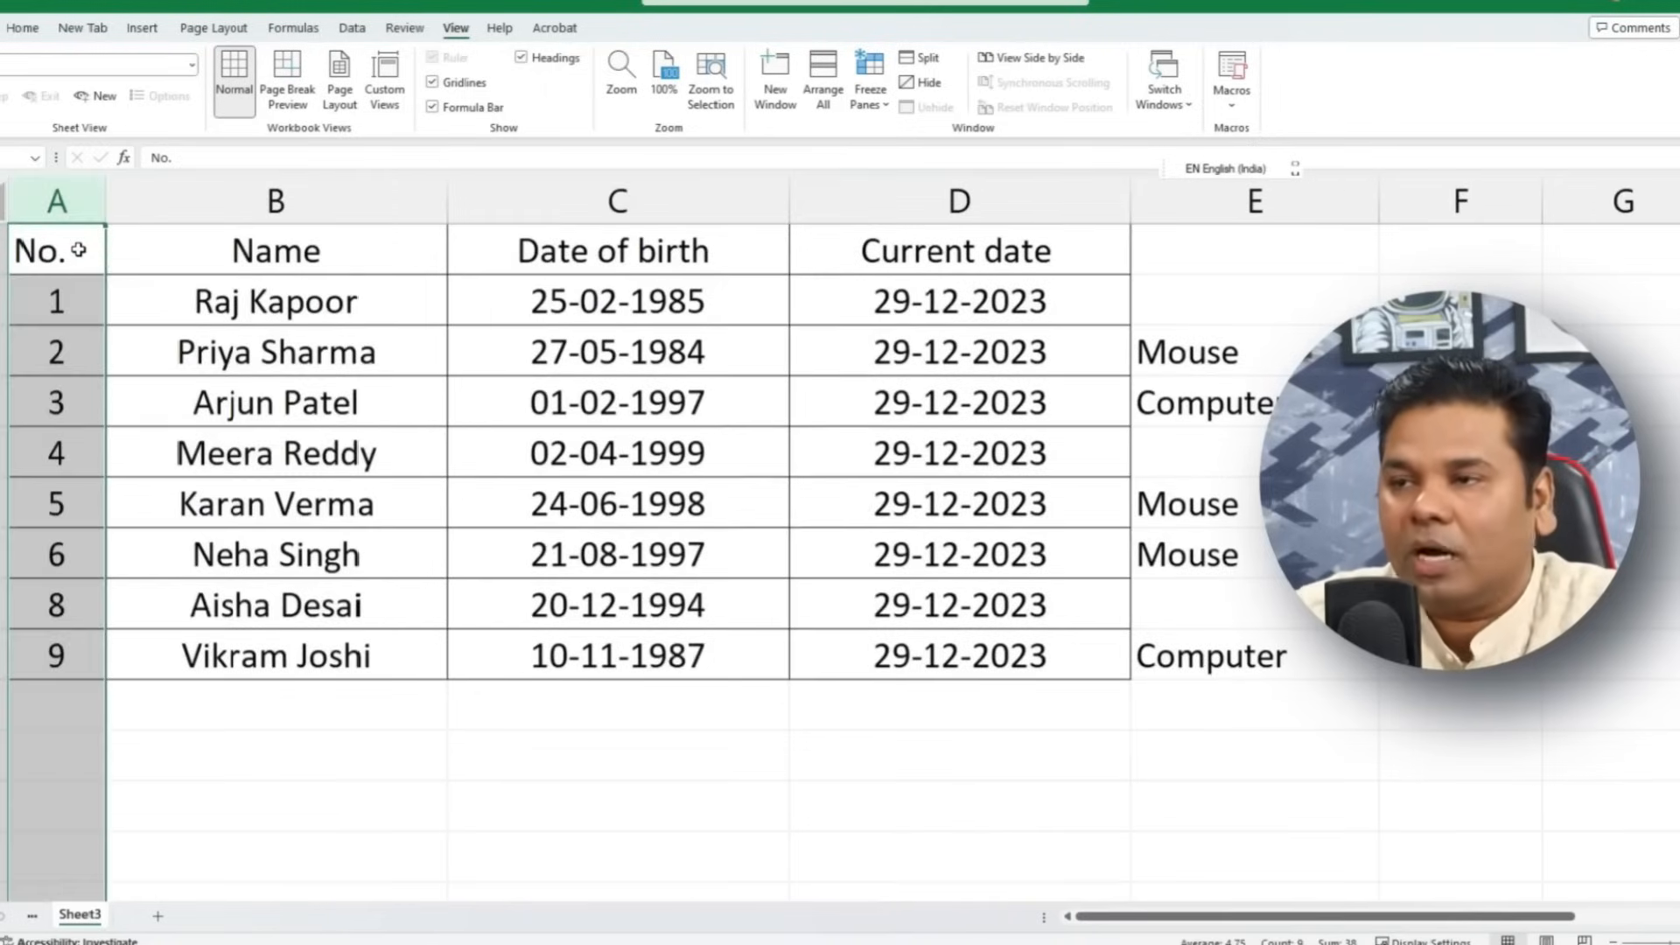
Step: Jump to the last row of the sheet in column A and return through the last record to A1
key(ctrl+Down)
key(ctrl+Down)
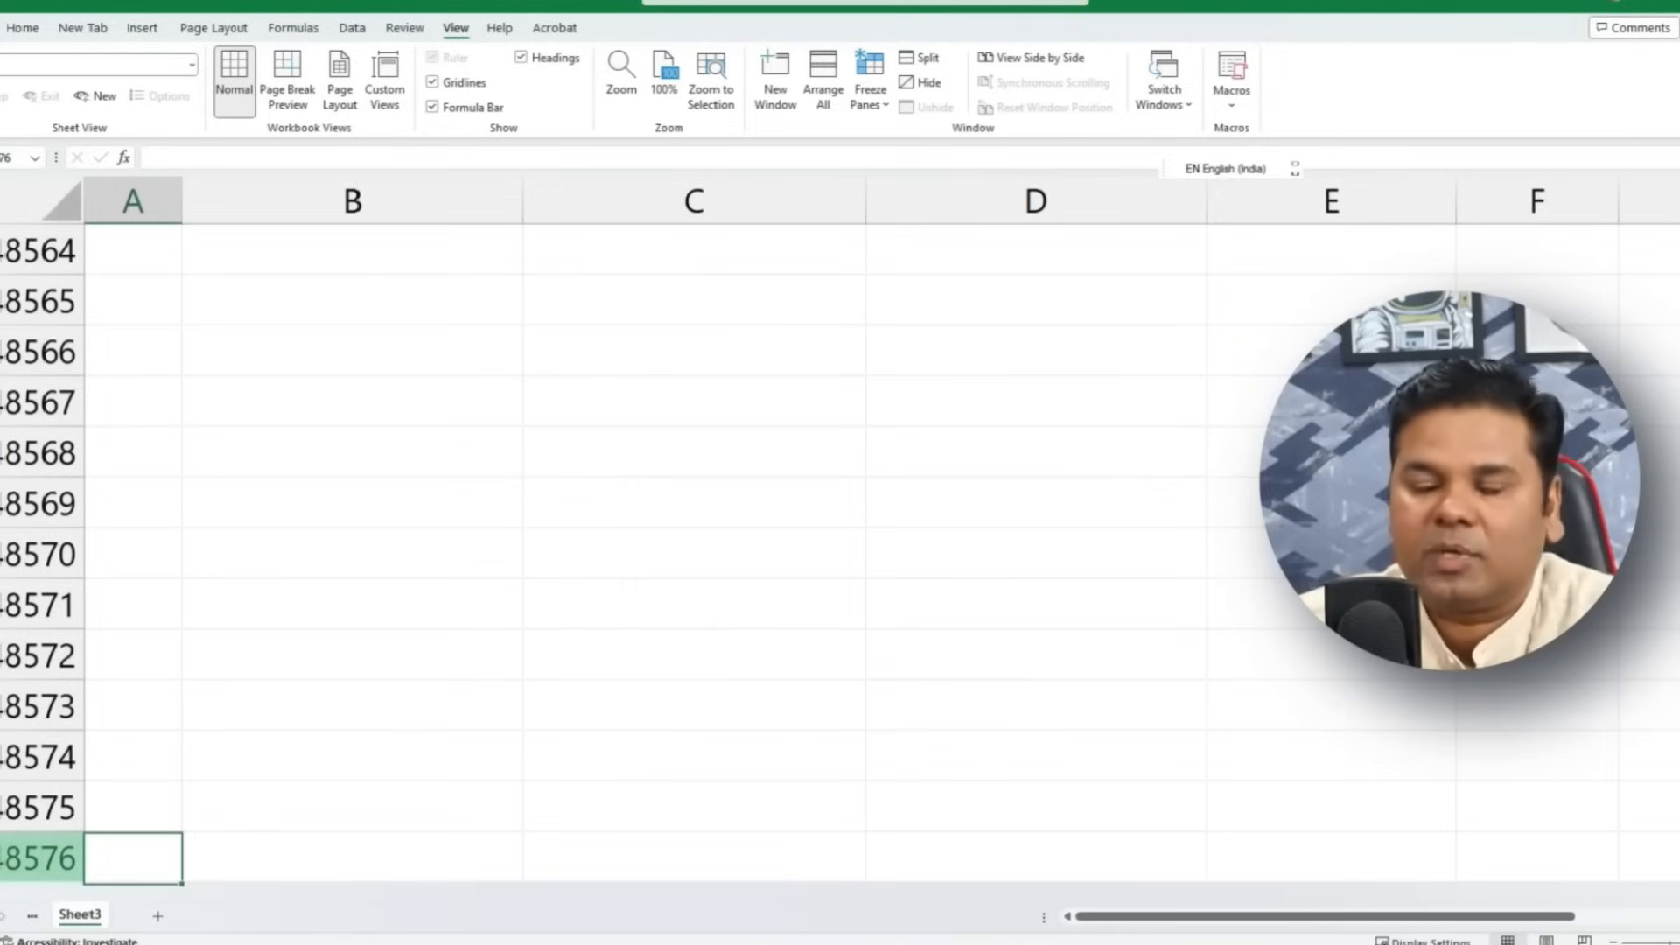
key(ctrl+Up)
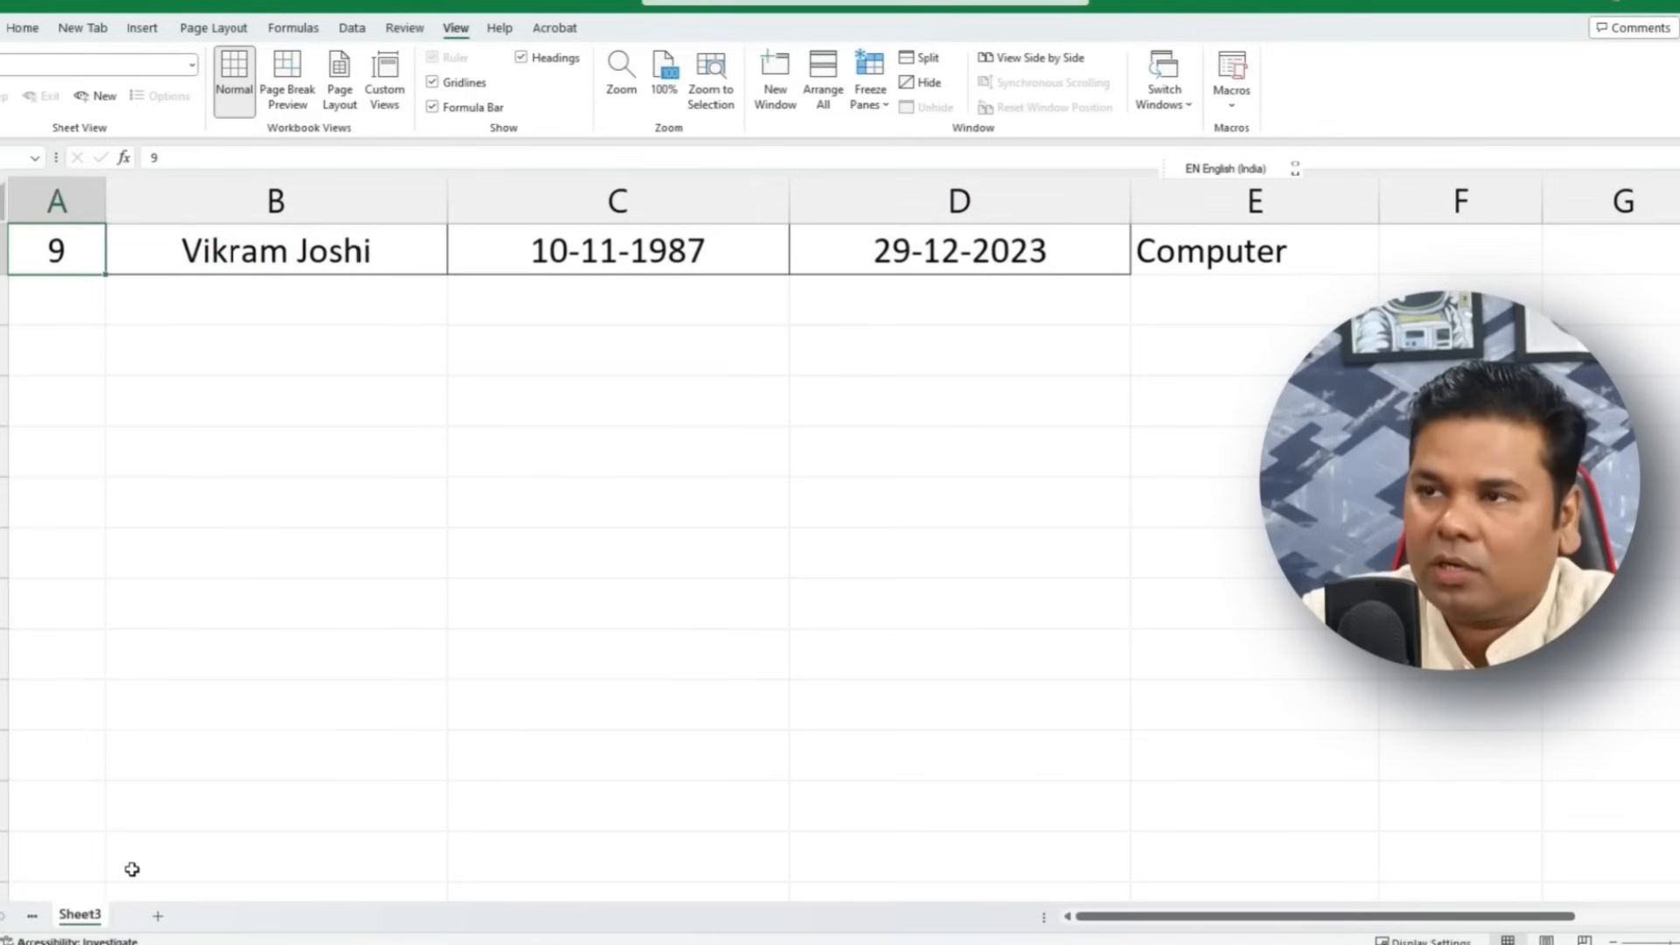
key(ctrl+Up)
Step: Jump to the Current date header, extend the selection to column XFD, and return to the active cell
key(ctrl+Right)
key(ctrl+shift+Right)
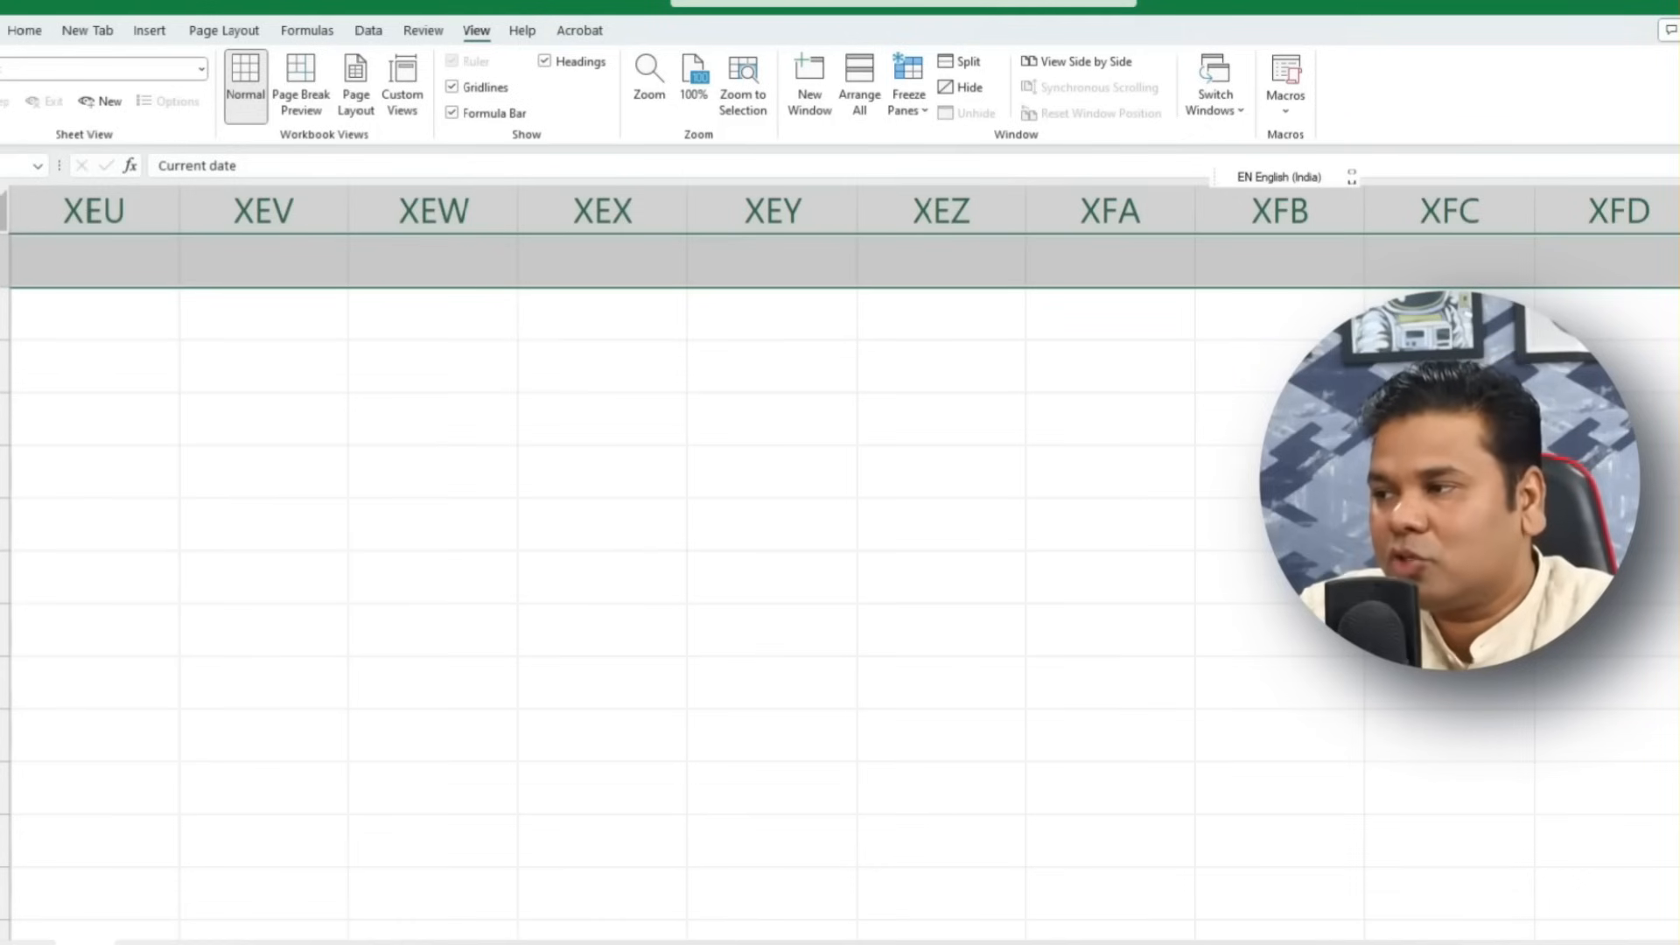
key(ctrl+BackSpace)
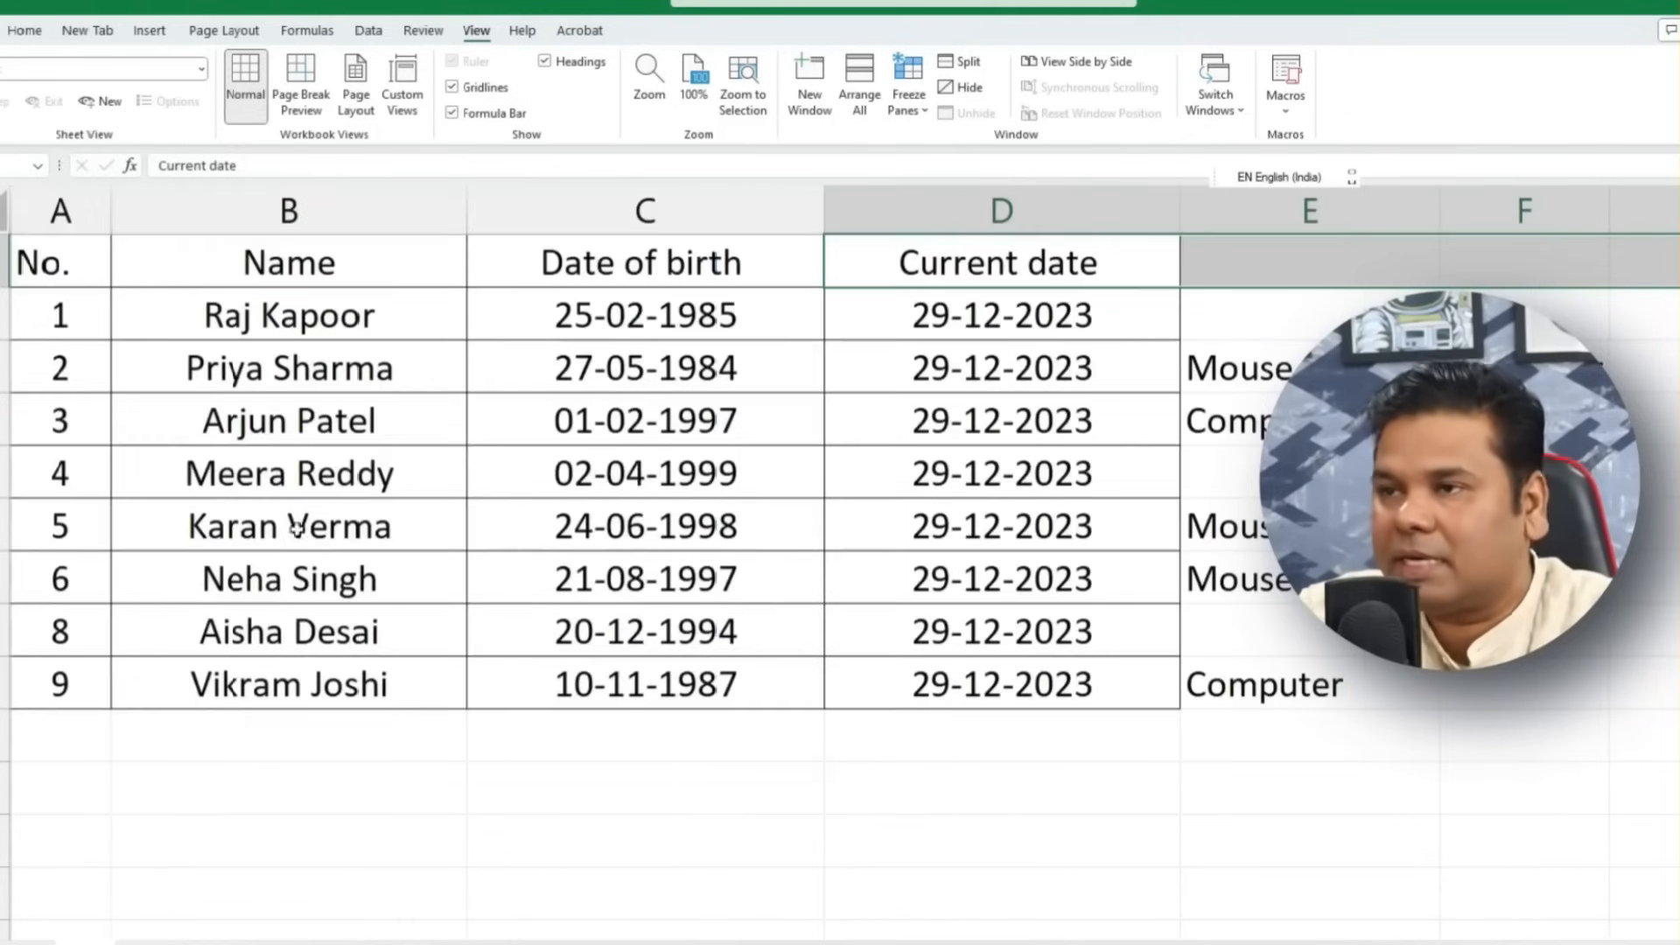
Step: Add a new blank worksheet after Sheet3
click(185, 331)
drag(173, 782, 179, 842)
click(164, 941)
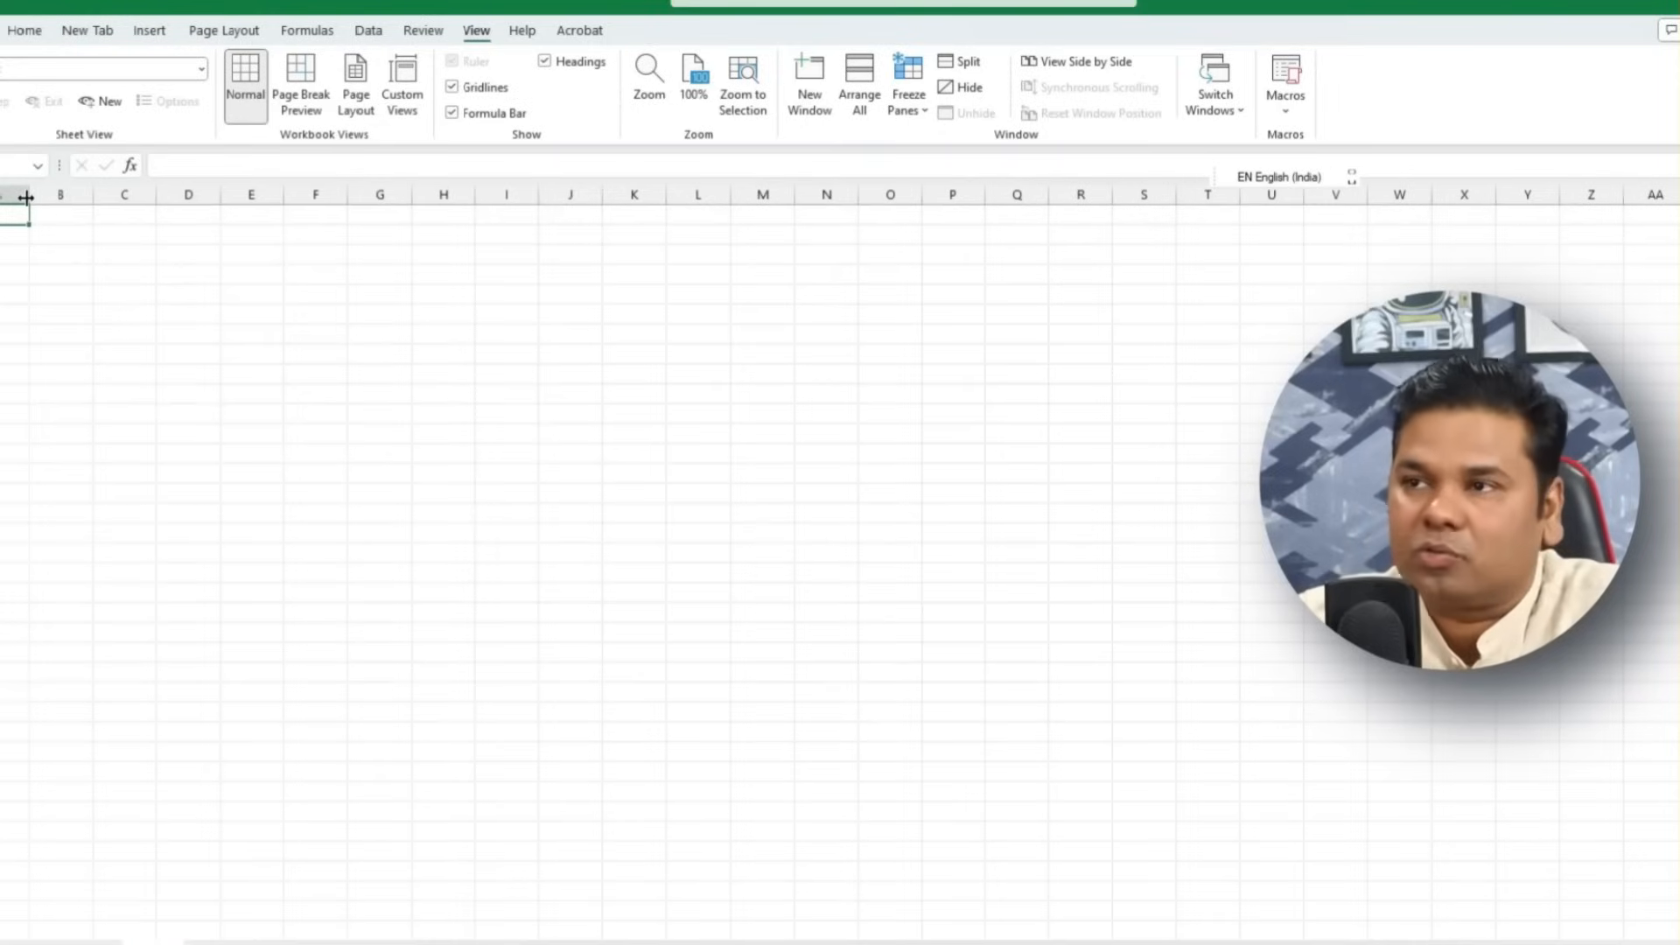
Step: Enlarge column A and row 1 of the blank sheet to fill most of the window, and undo both size changes
drag(27, 196, 1133, 543)
drag(1028, 361, 1086, 356)
drag(2, 225, 2, 749)
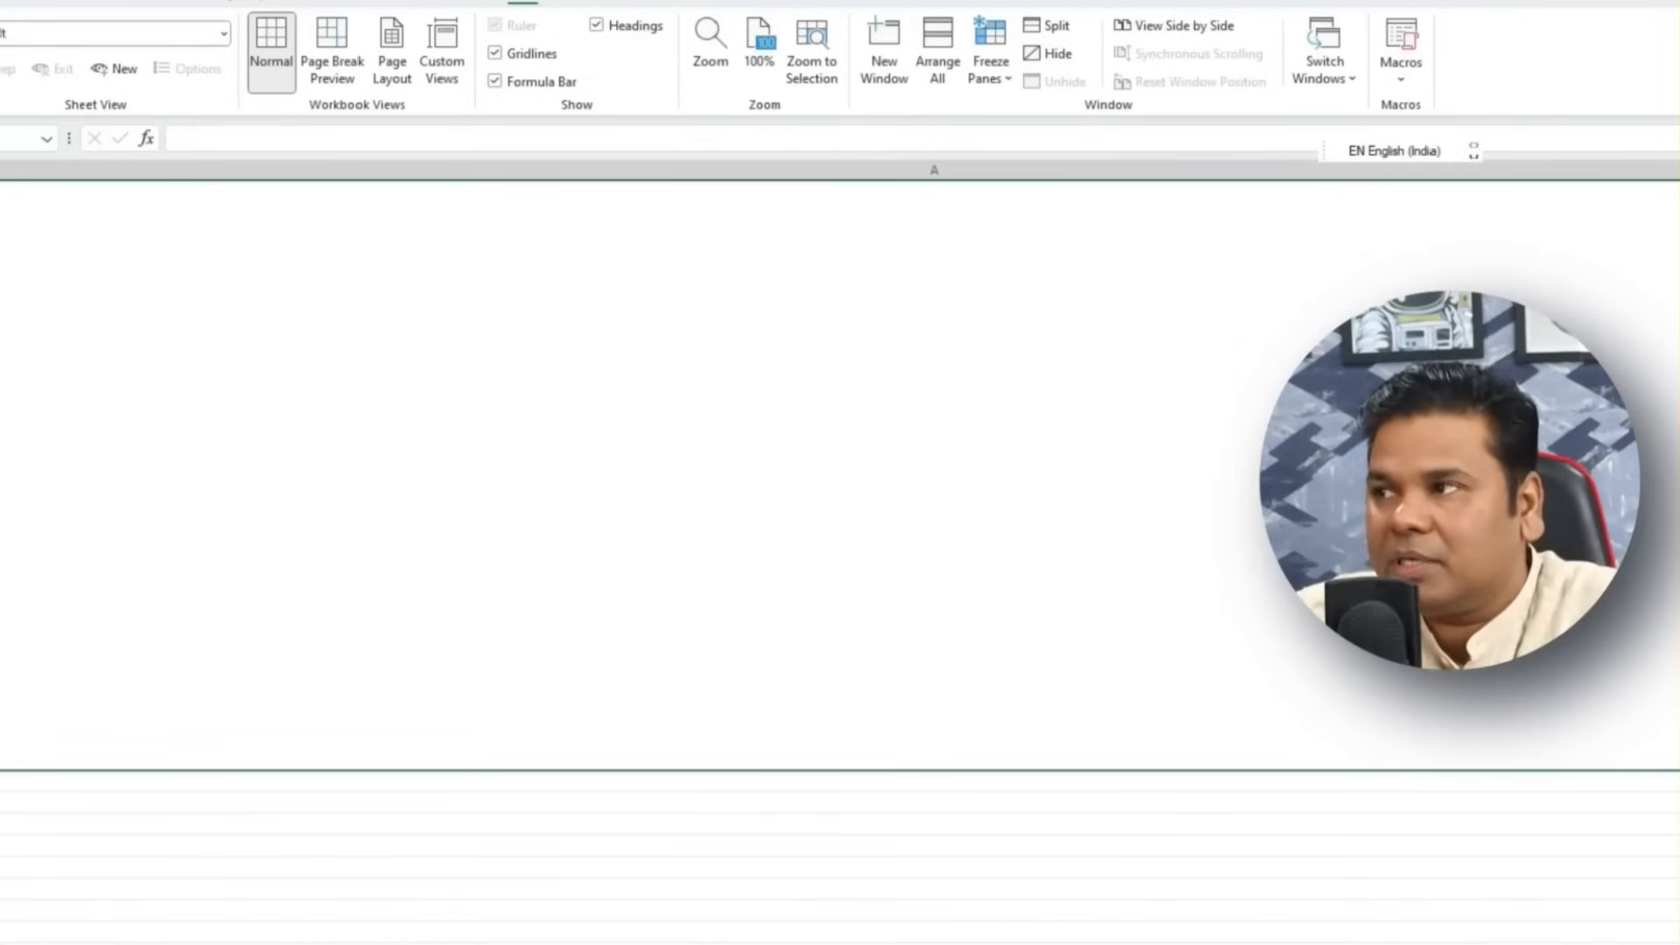
key(ctrl+z)
key(ctrl+z)
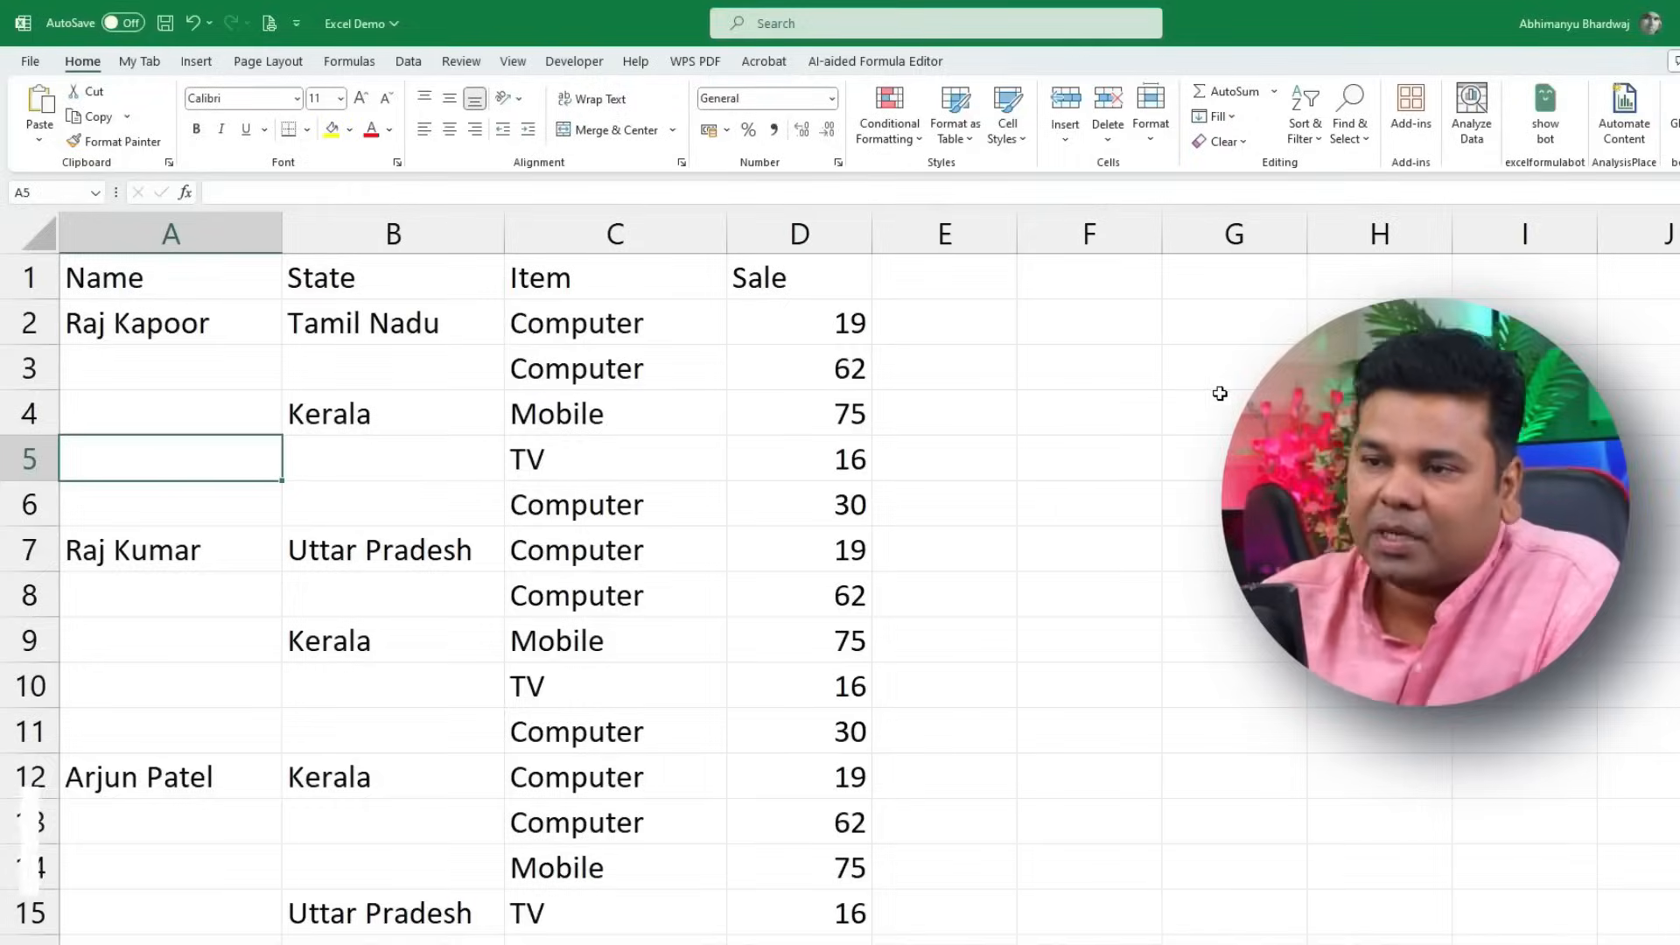
Step: Examine the blank cells beneath the entries in the Name and State columns of the Excel Demo workbook
click(172, 368)
click(180, 476)
click(182, 531)
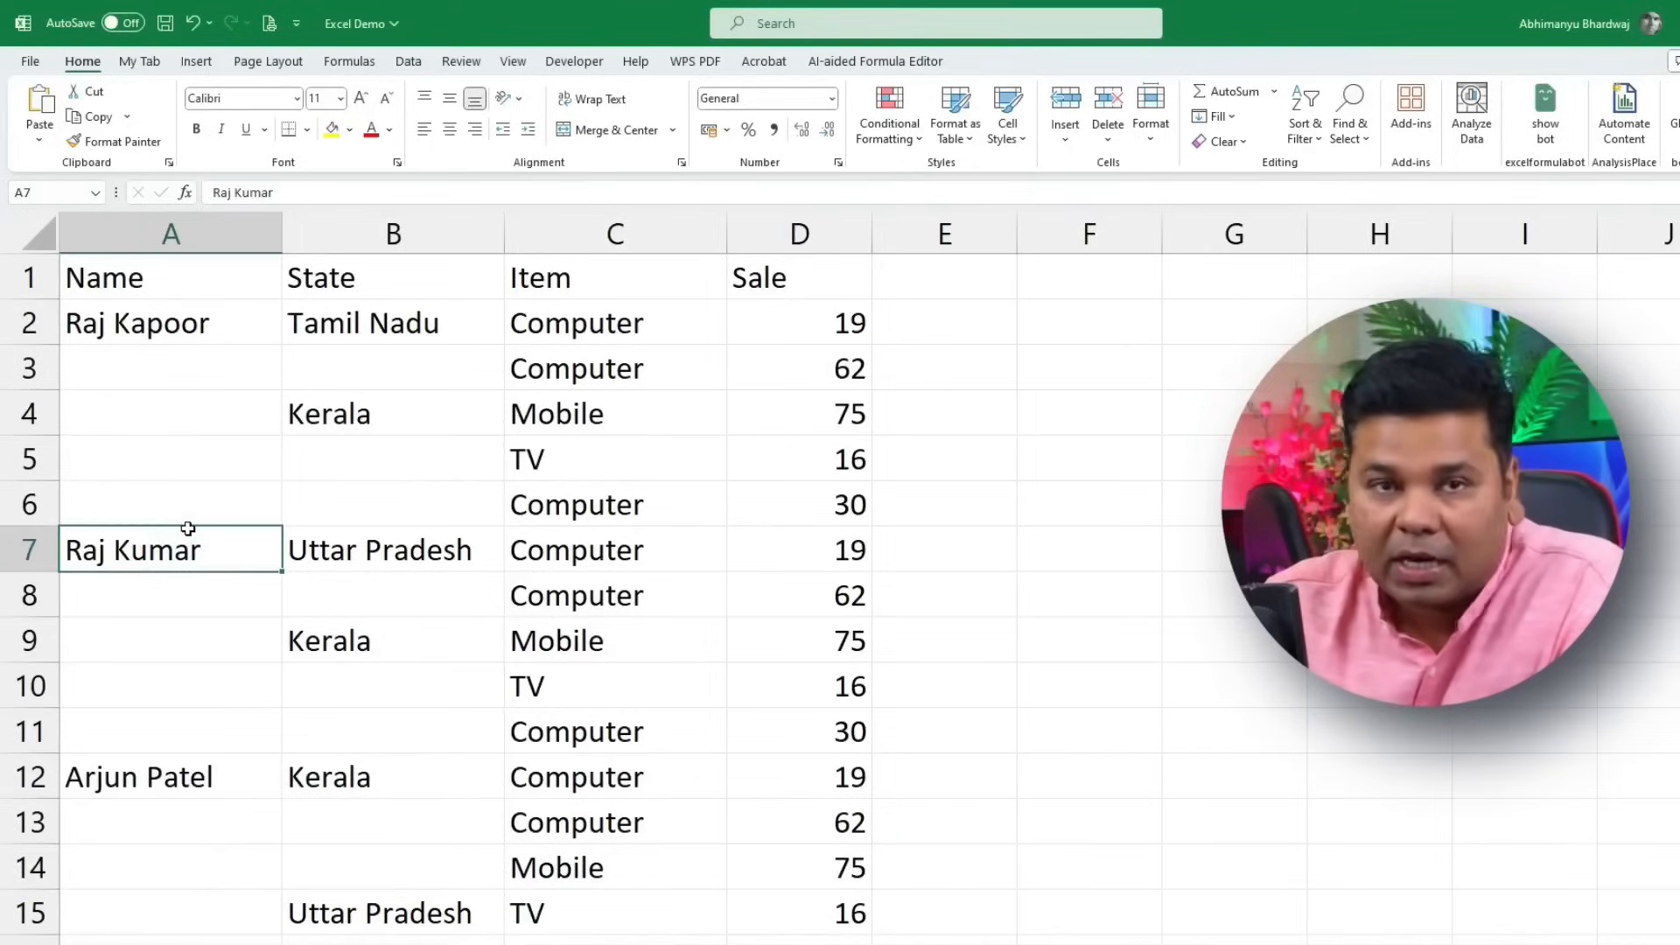
click(165, 333)
drag(169, 367, 187, 510)
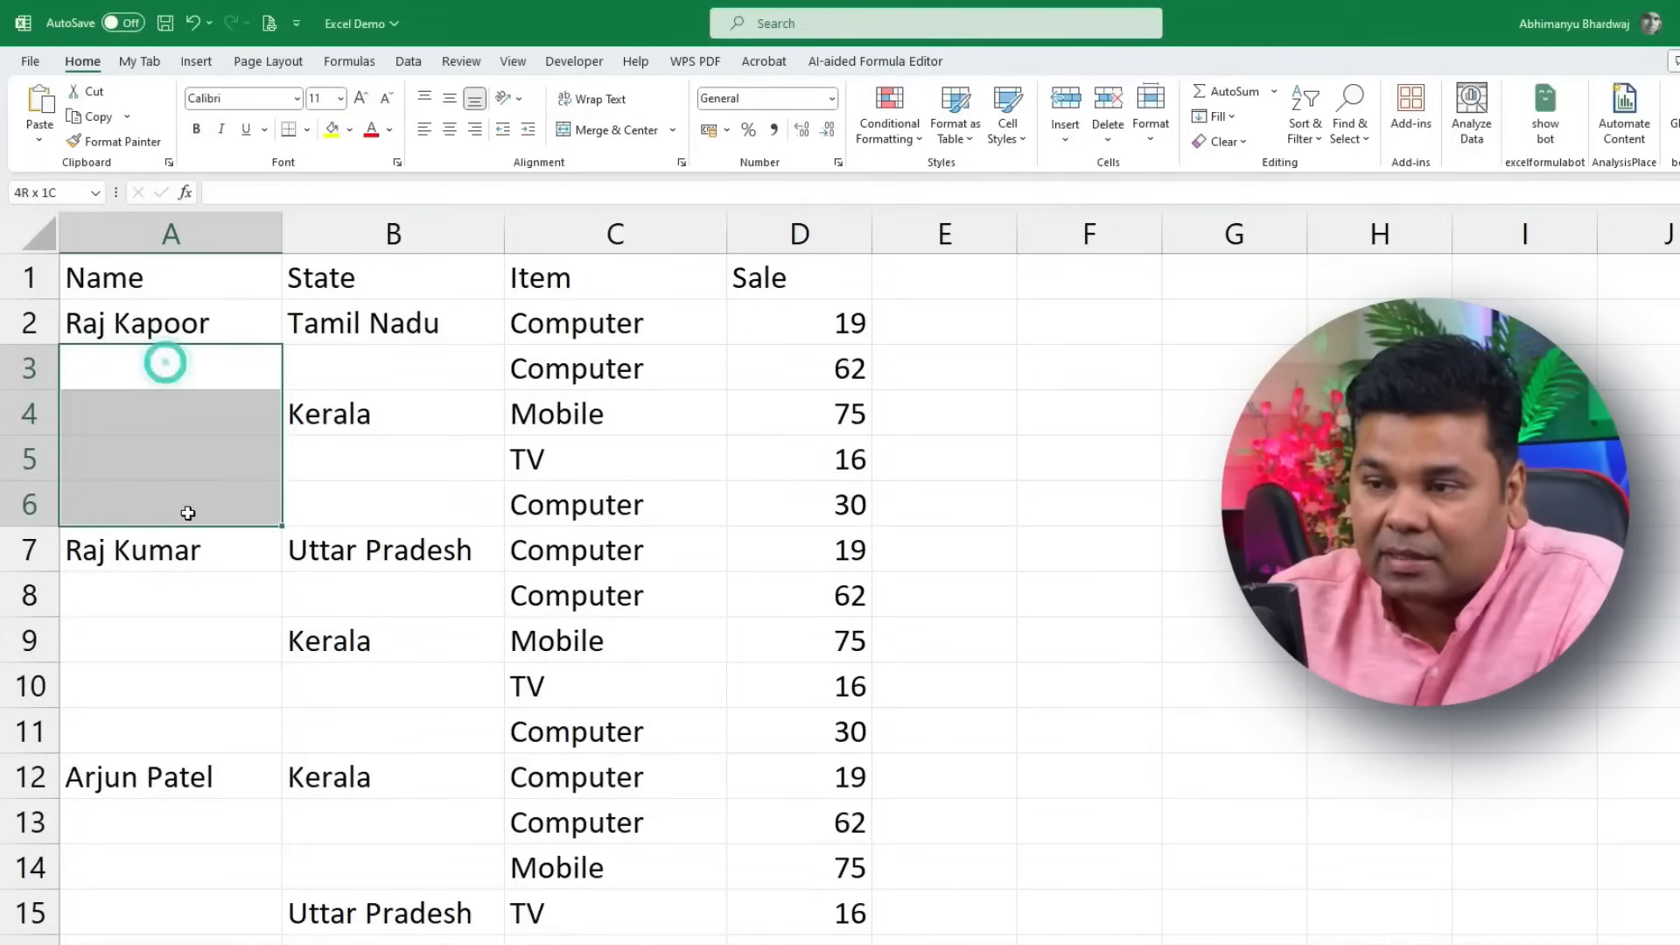
click(347, 355)
click(352, 498)
click(346, 363)
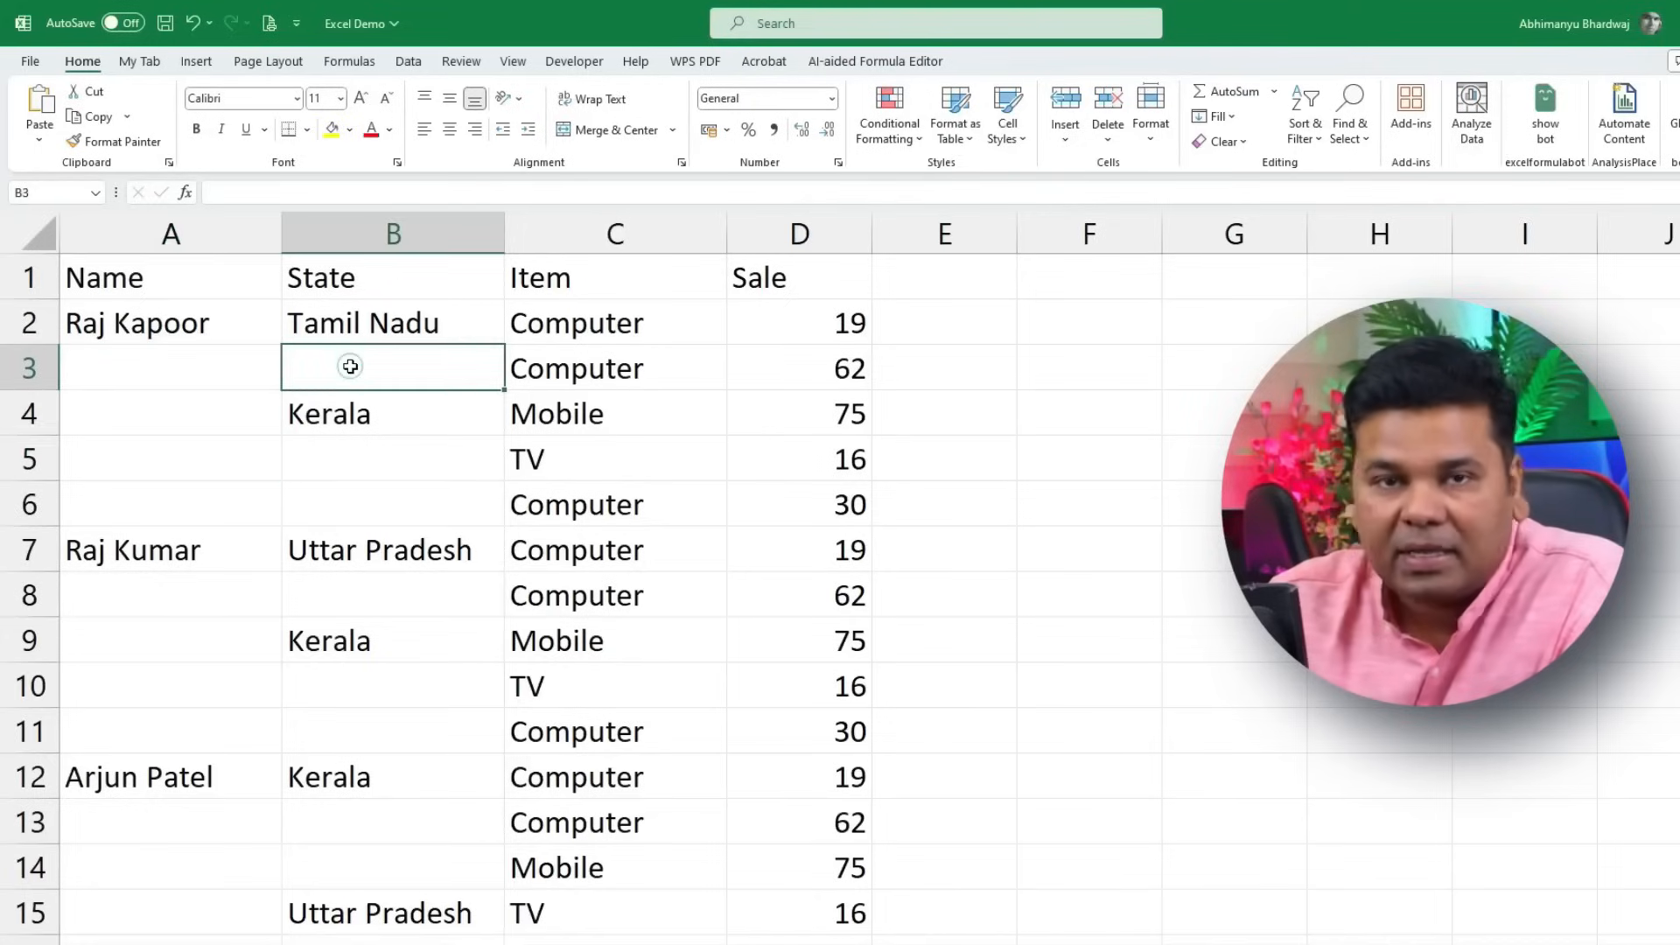
Step: Review the sales table down to its last row and select all data below the headers, A2:D29
click(175, 325)
drag(282, 345, 321, 347)
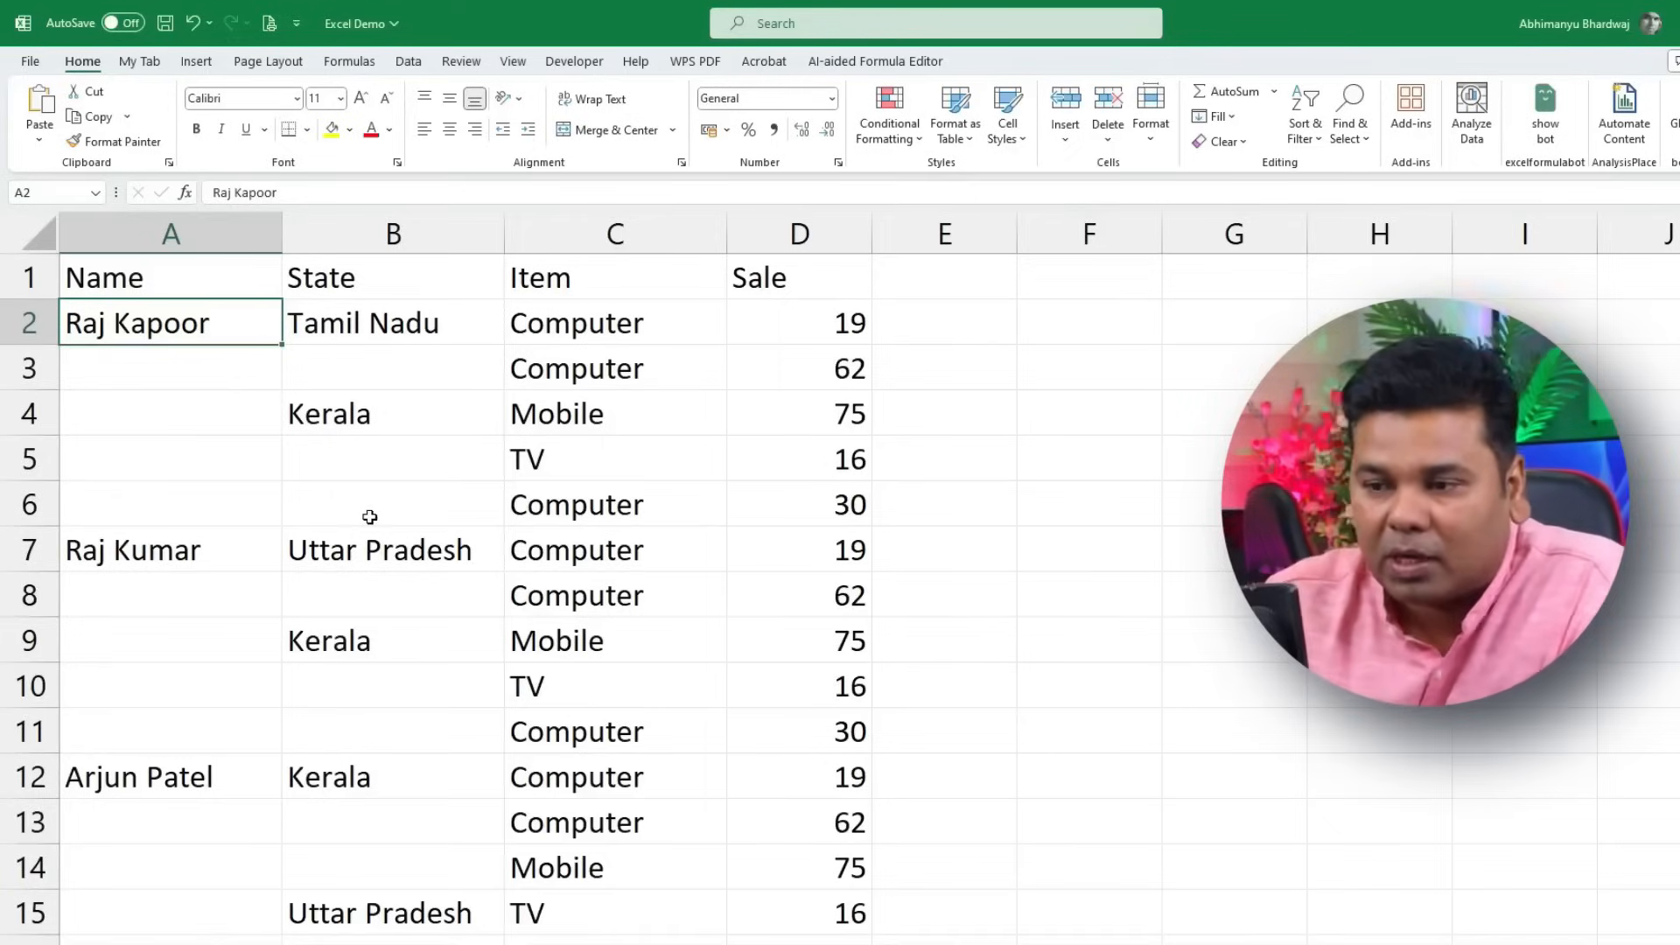
scroll(372, 517, down, 7)
scroll(376, 517, up, 6)
scroll(385, 507, down, 5)
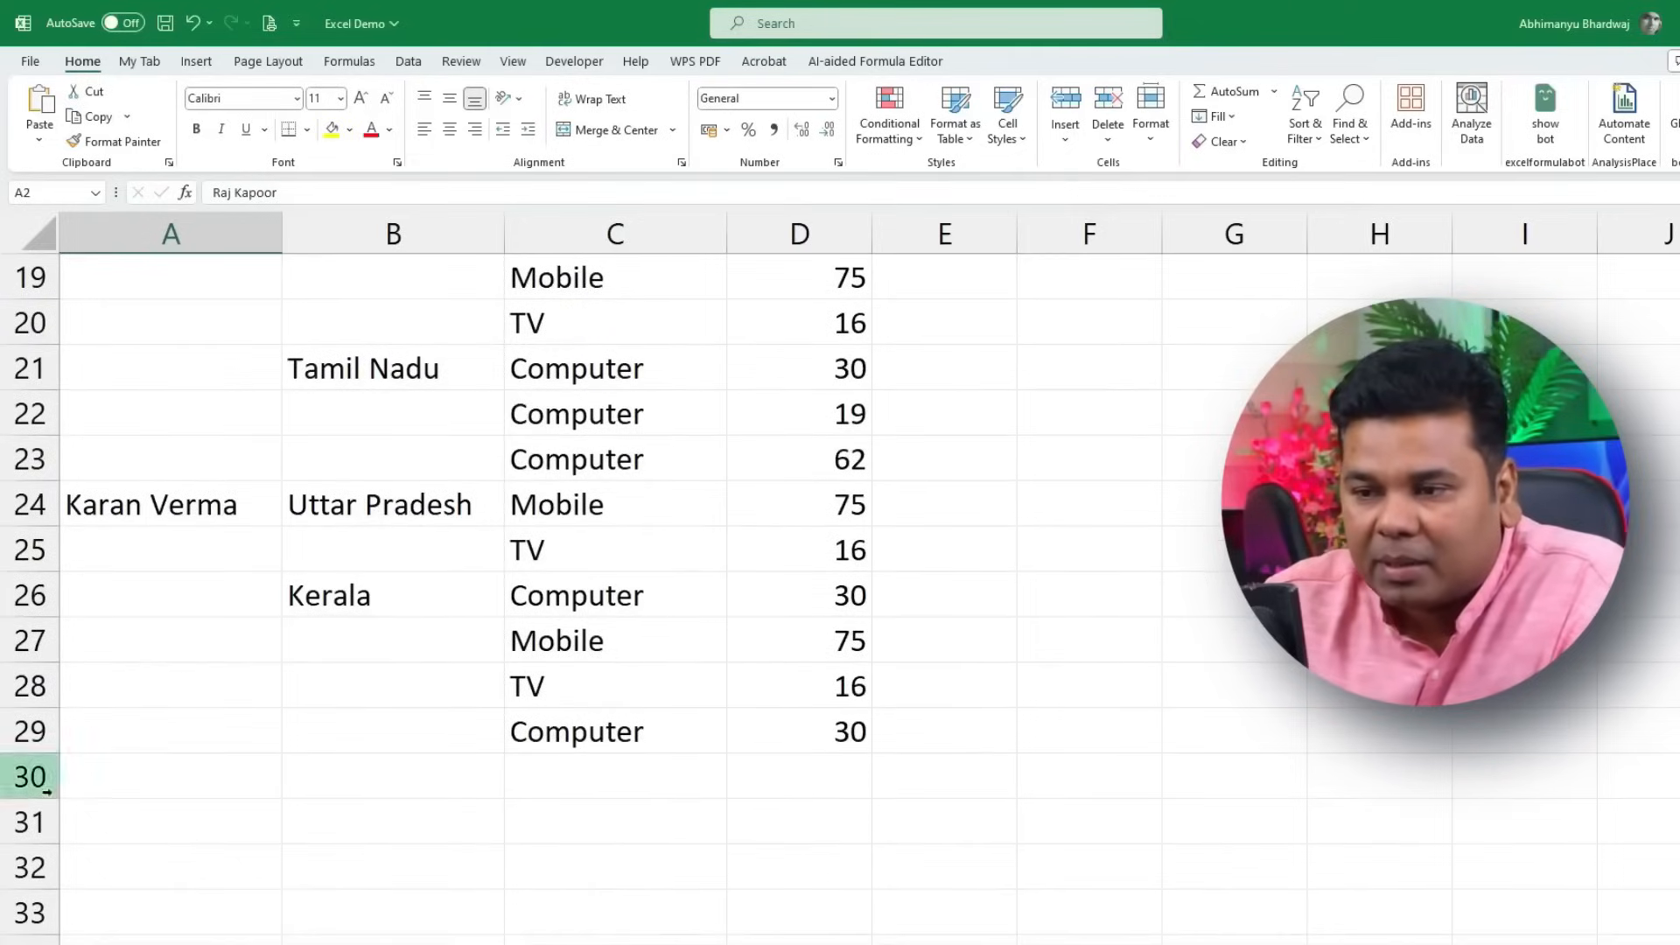
scroll(186, 742, up, 6)
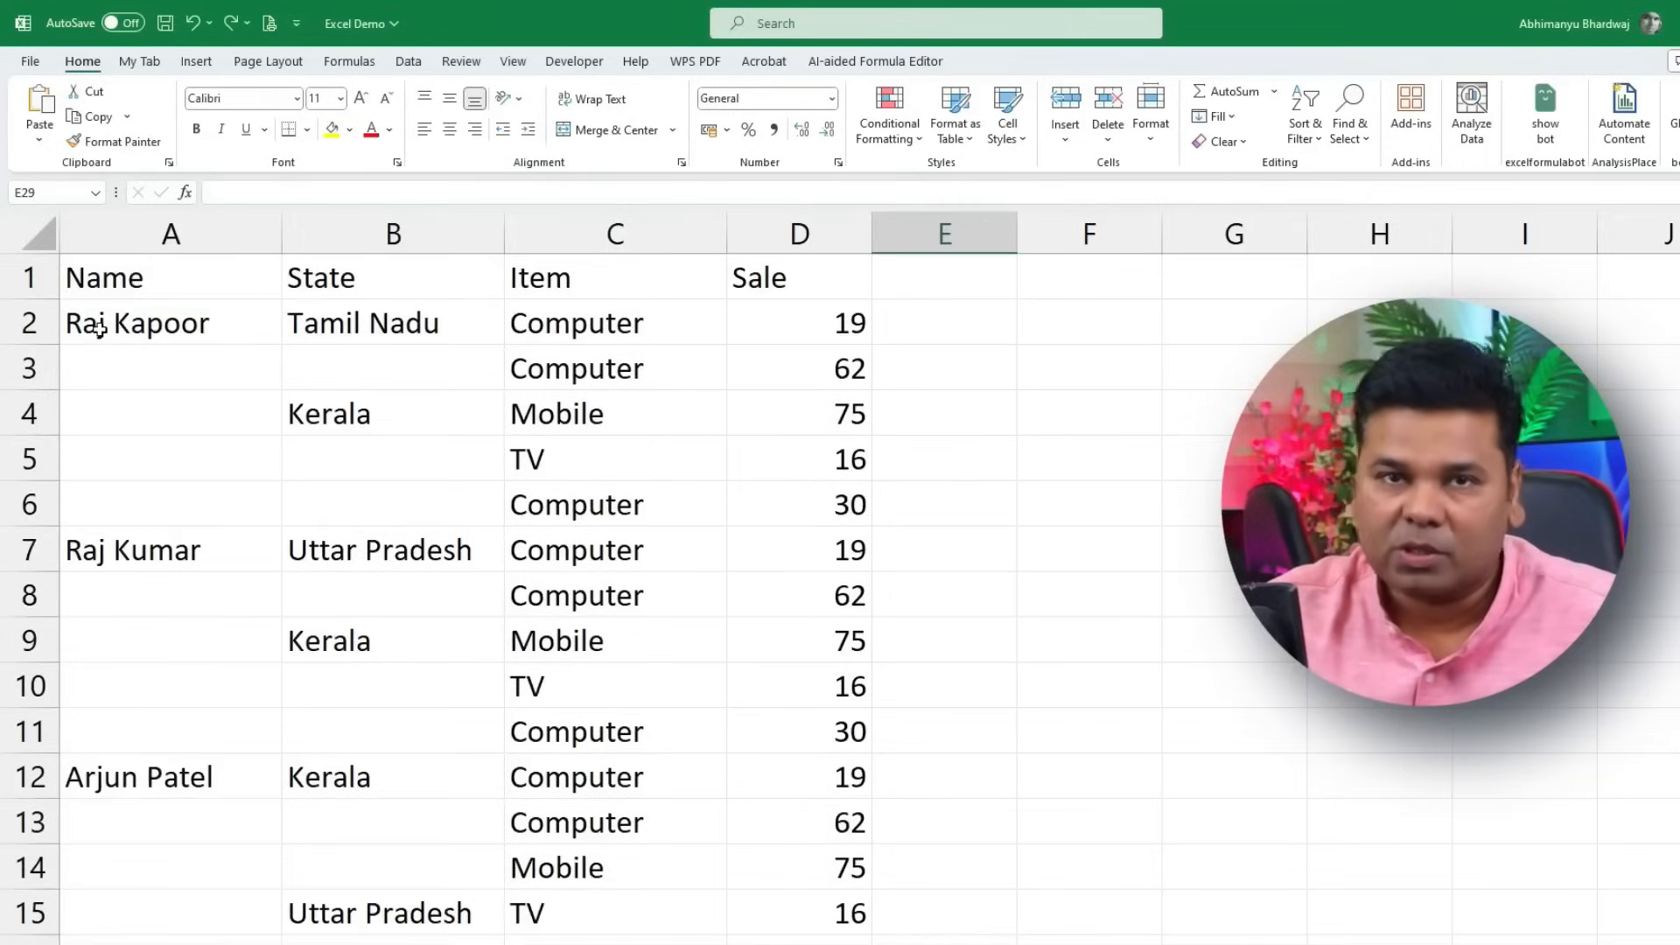
drag(99, 328, 823, 783)
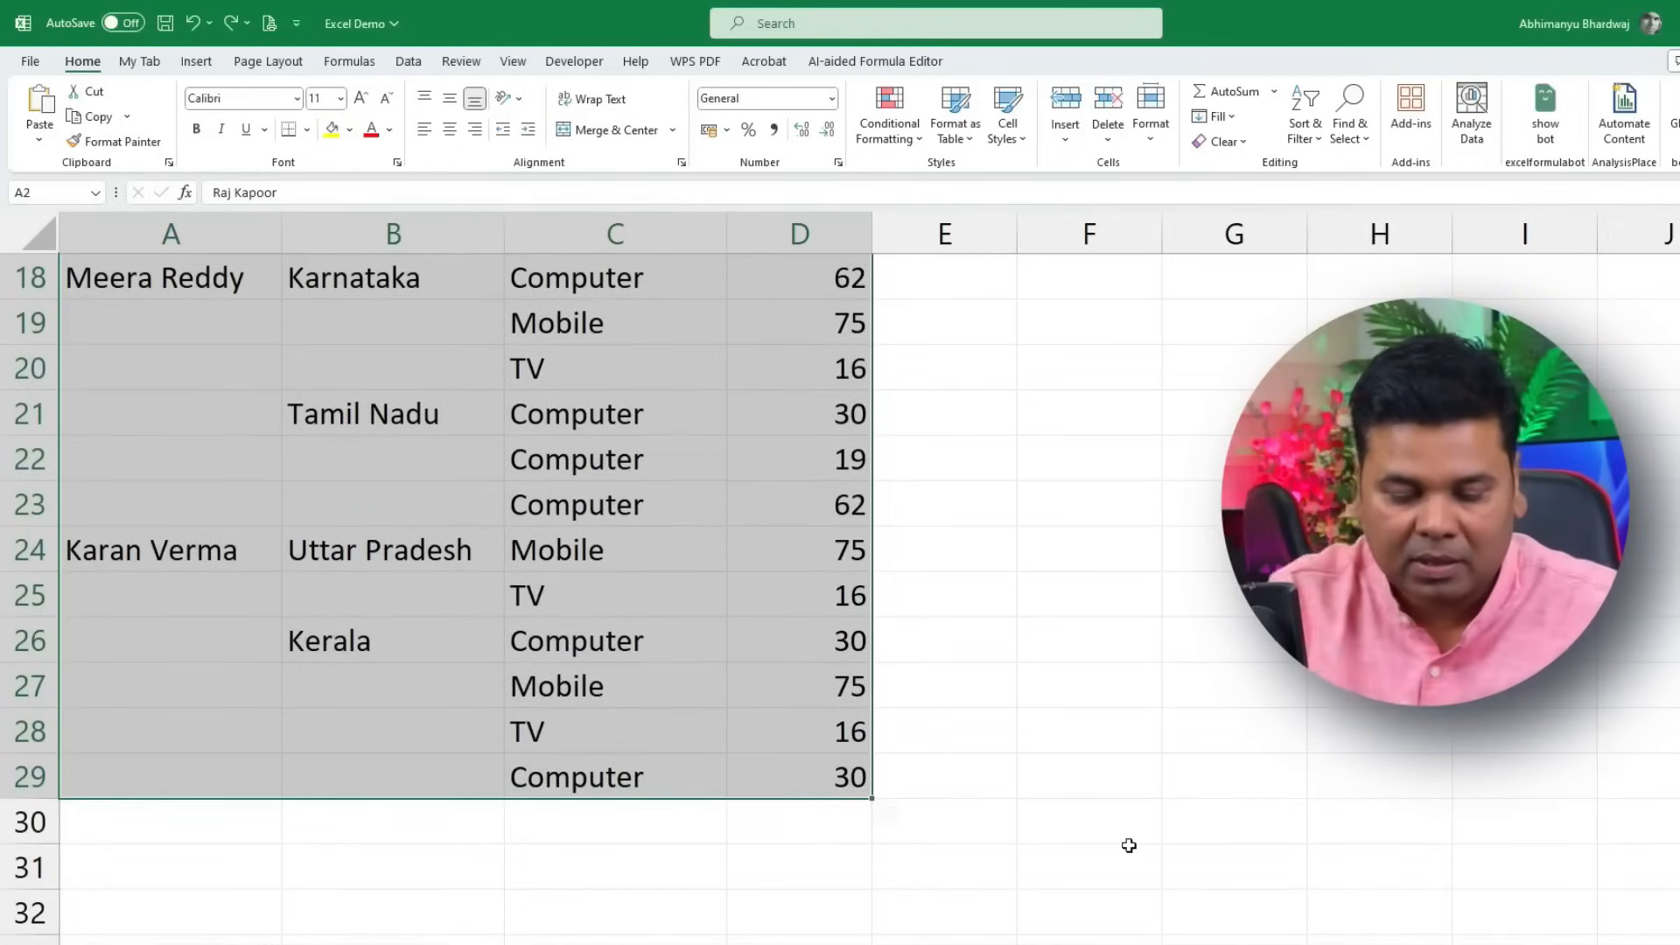
Step: Narrow the selection to only the blank cells of the table using Go To Special with the Blanks option
key(F5)
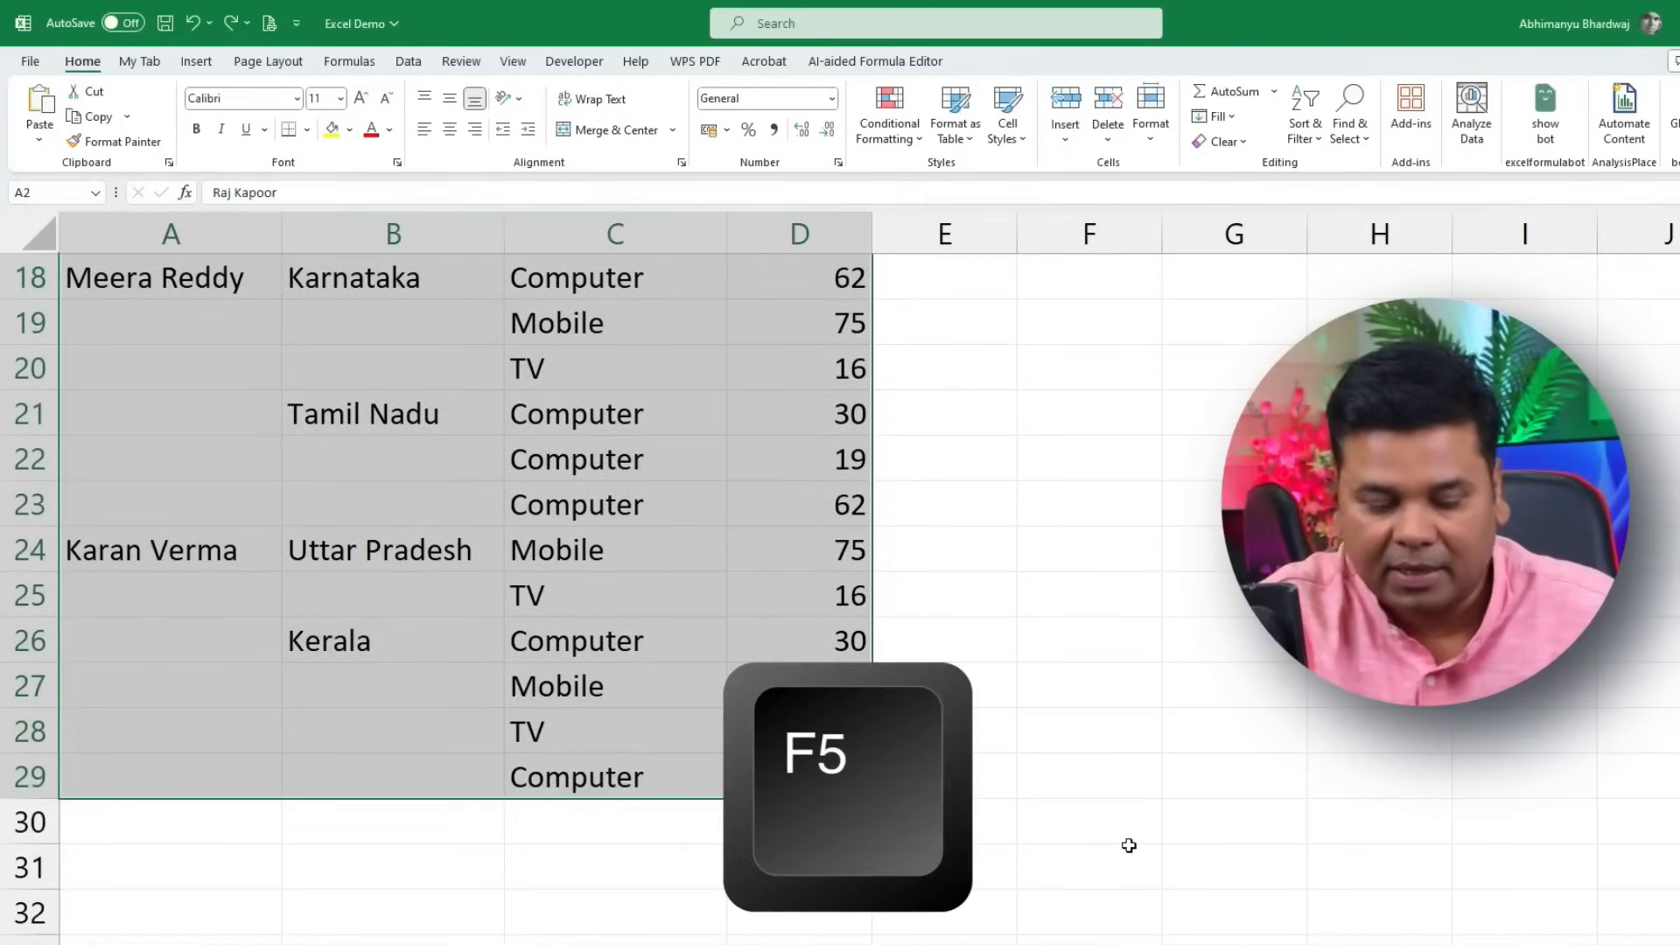
key(ctrl+g)
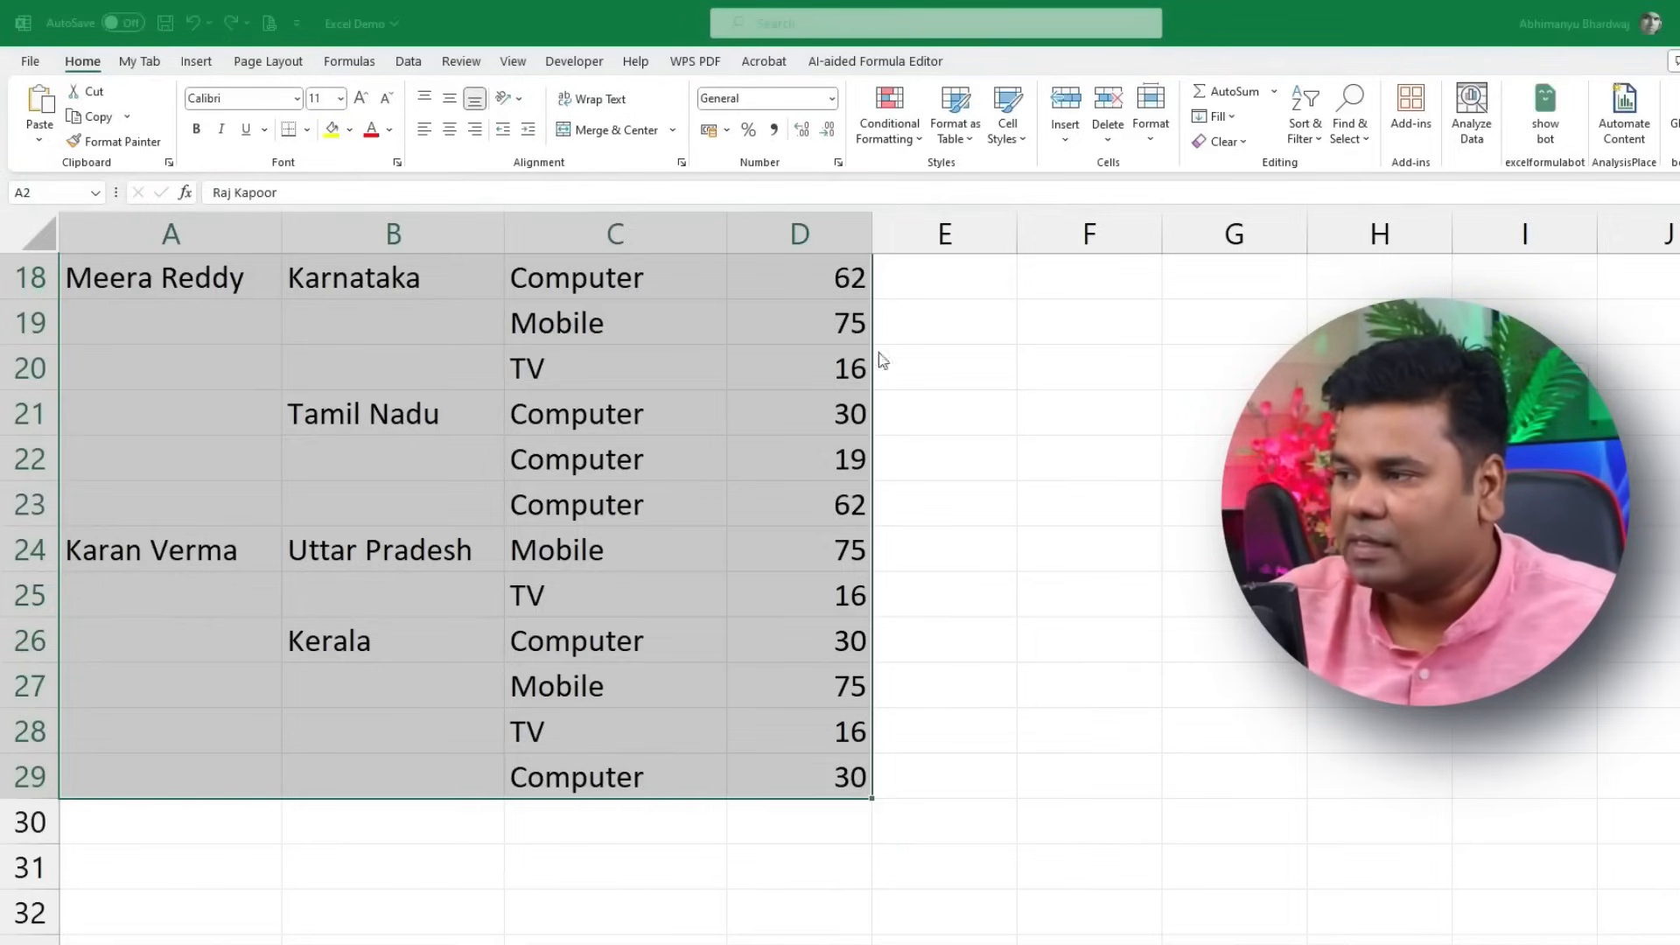
drag(811, 362, 689, 368)
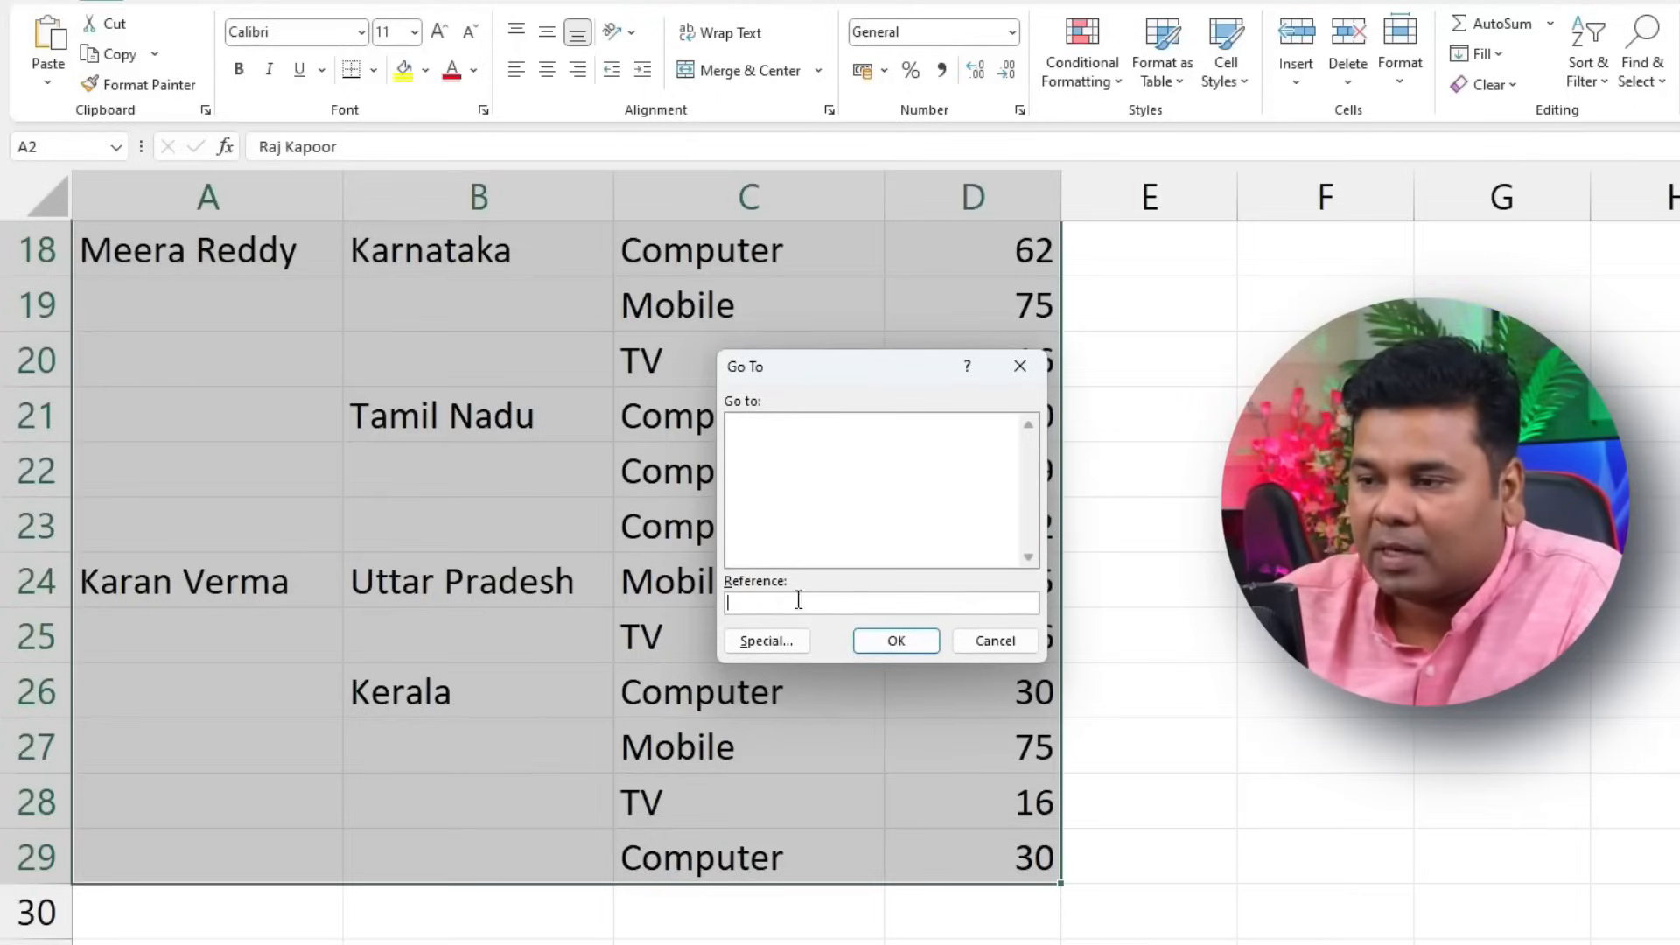
click(766, 641)
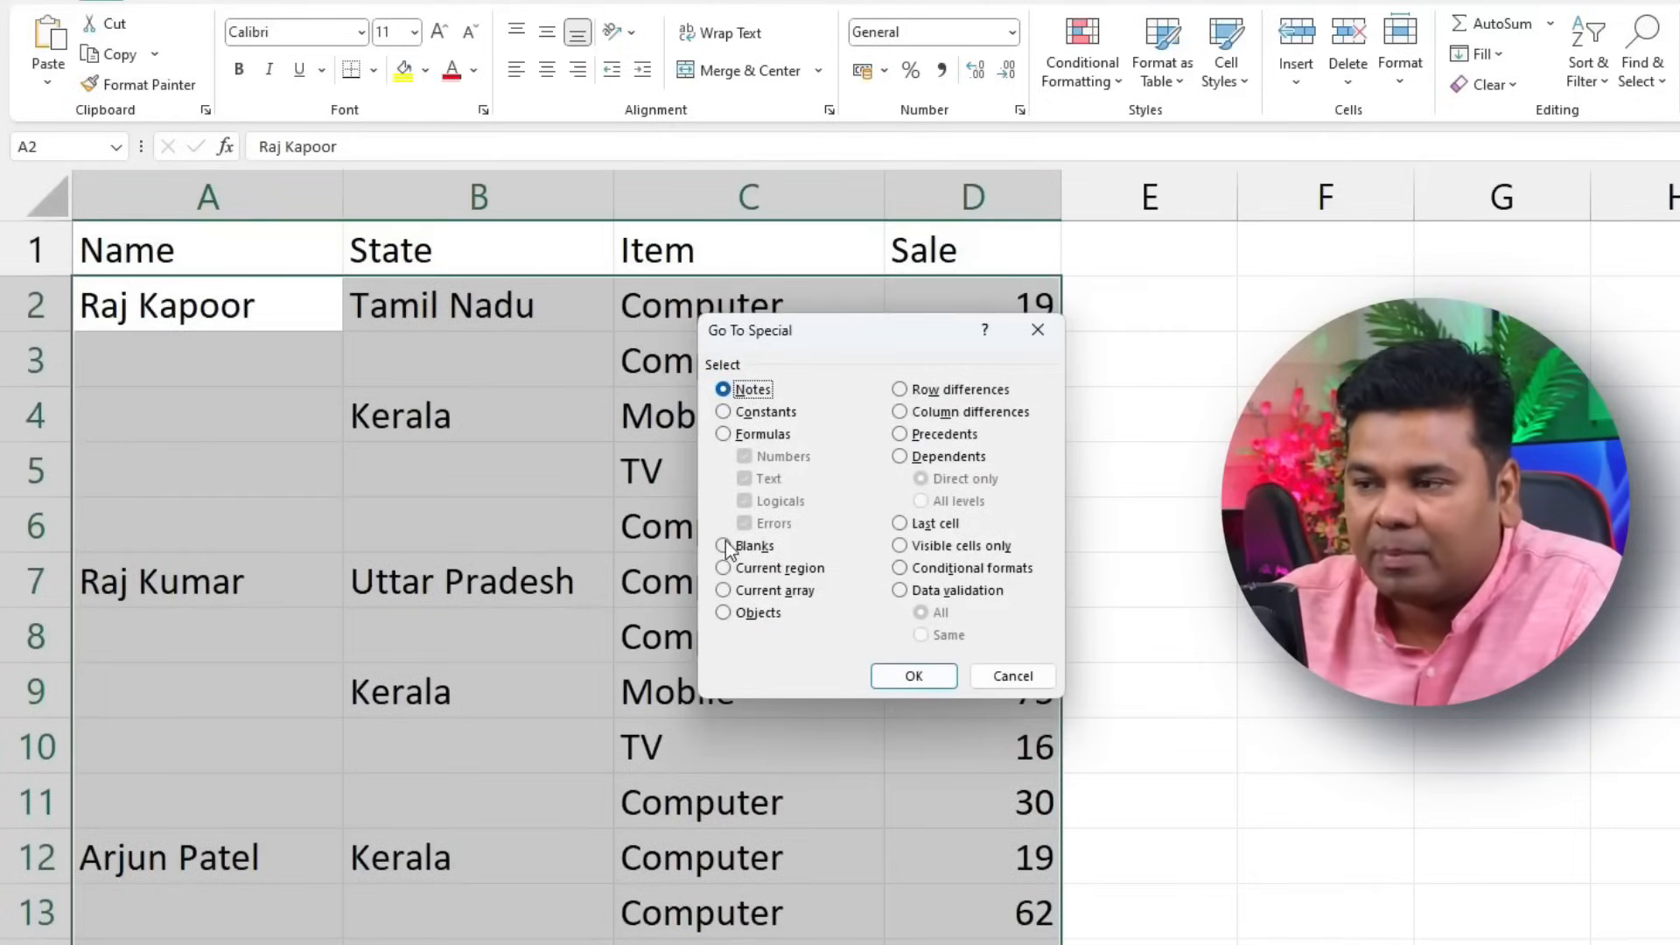
click(723, 546)
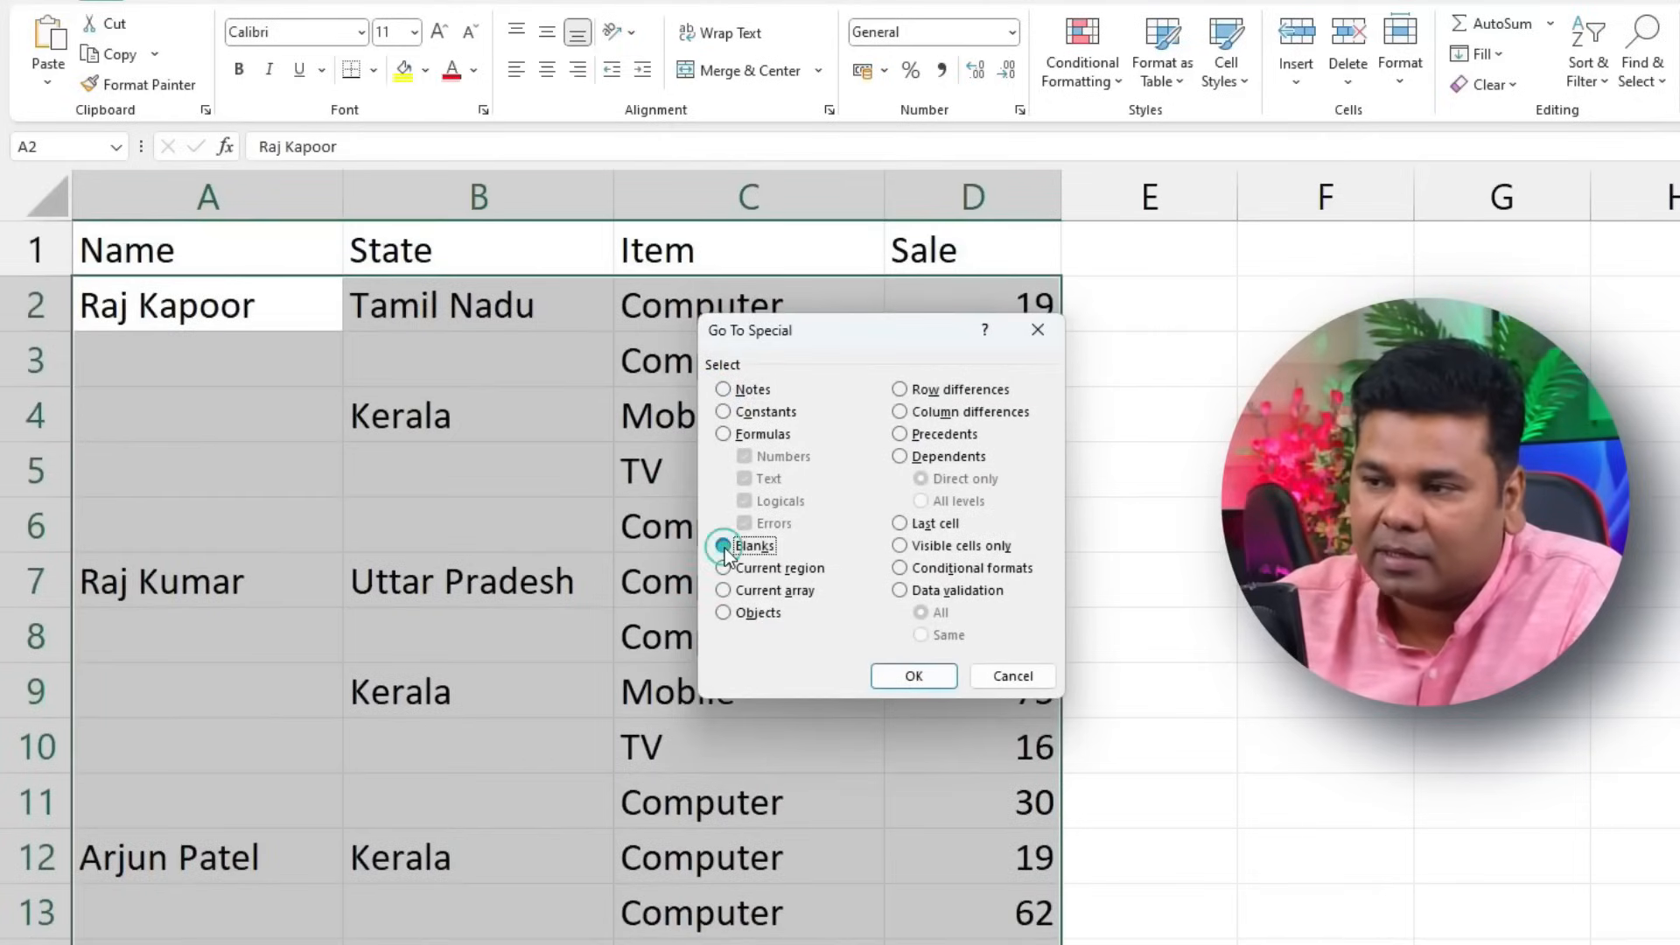
click(910, 676)
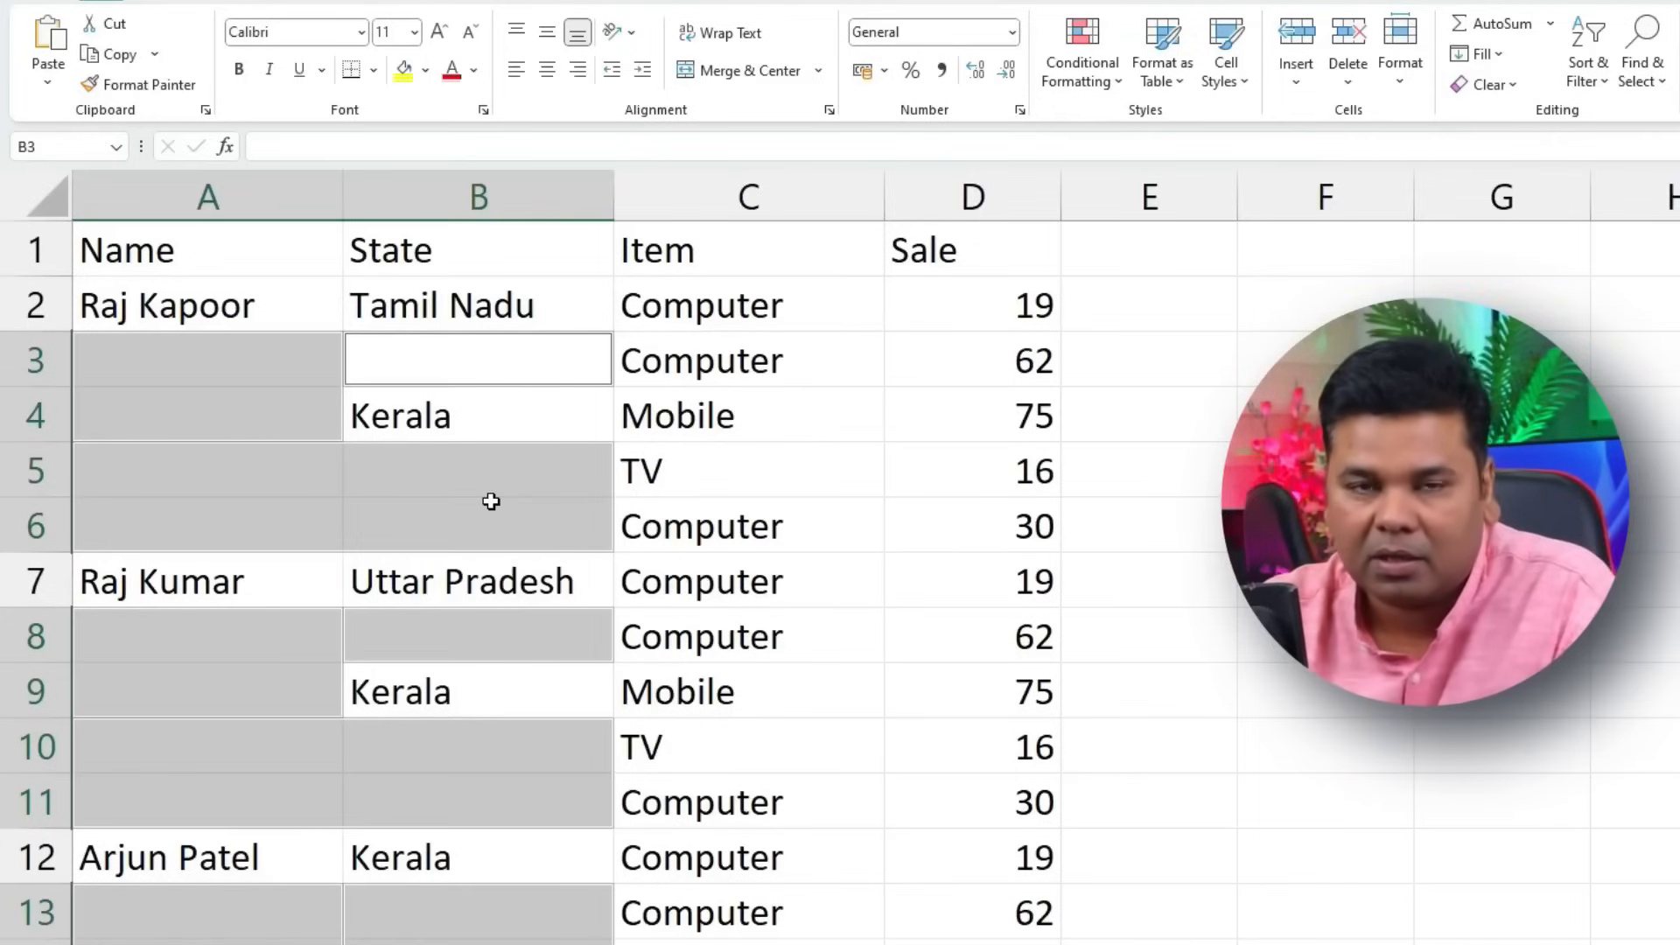
Step: Fill all selected blank cells at once with a formula referencing the cell directly above (=B2 in B3), and check the table to its end
text(=)
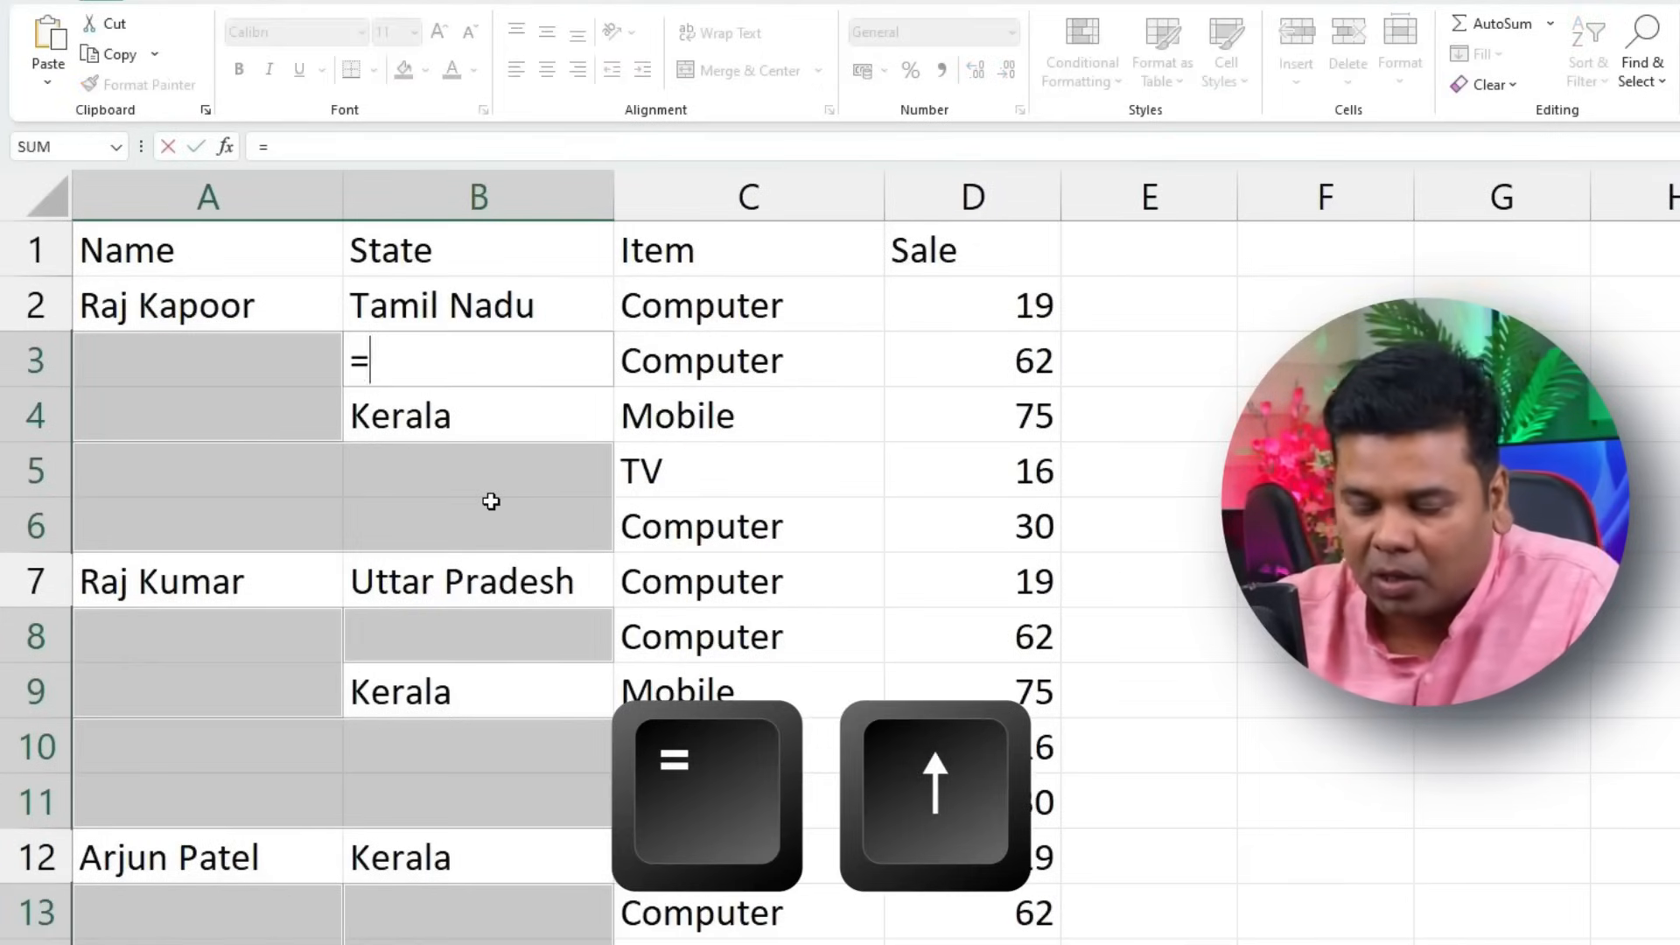
key(Up)
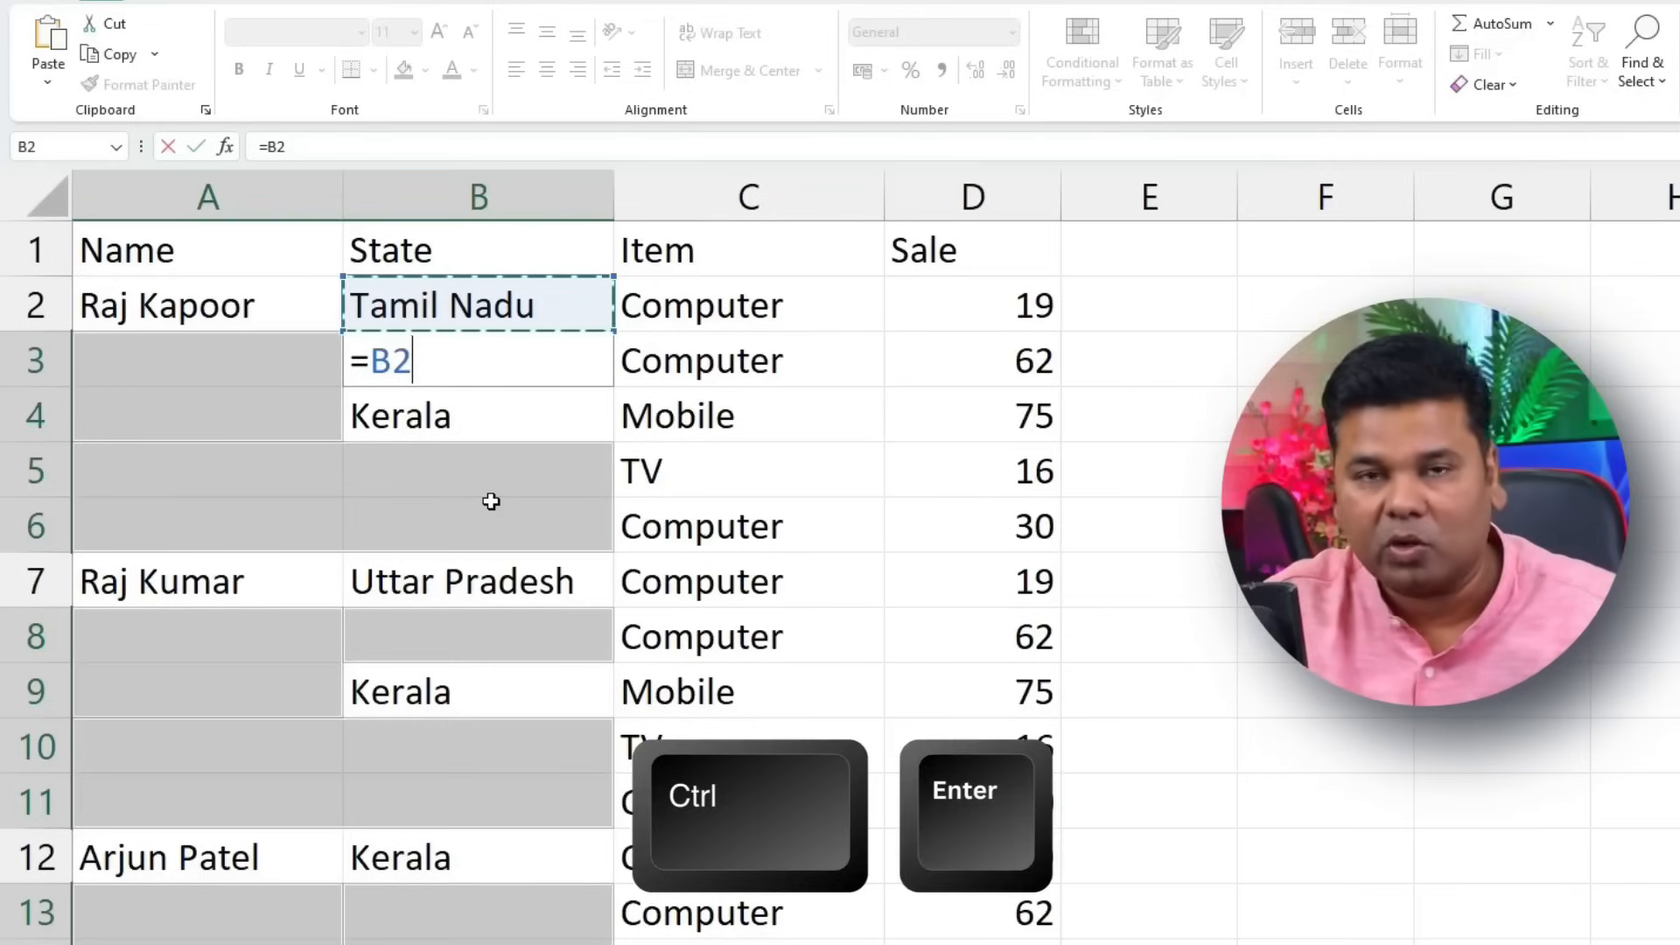
key(ctrl+Return)
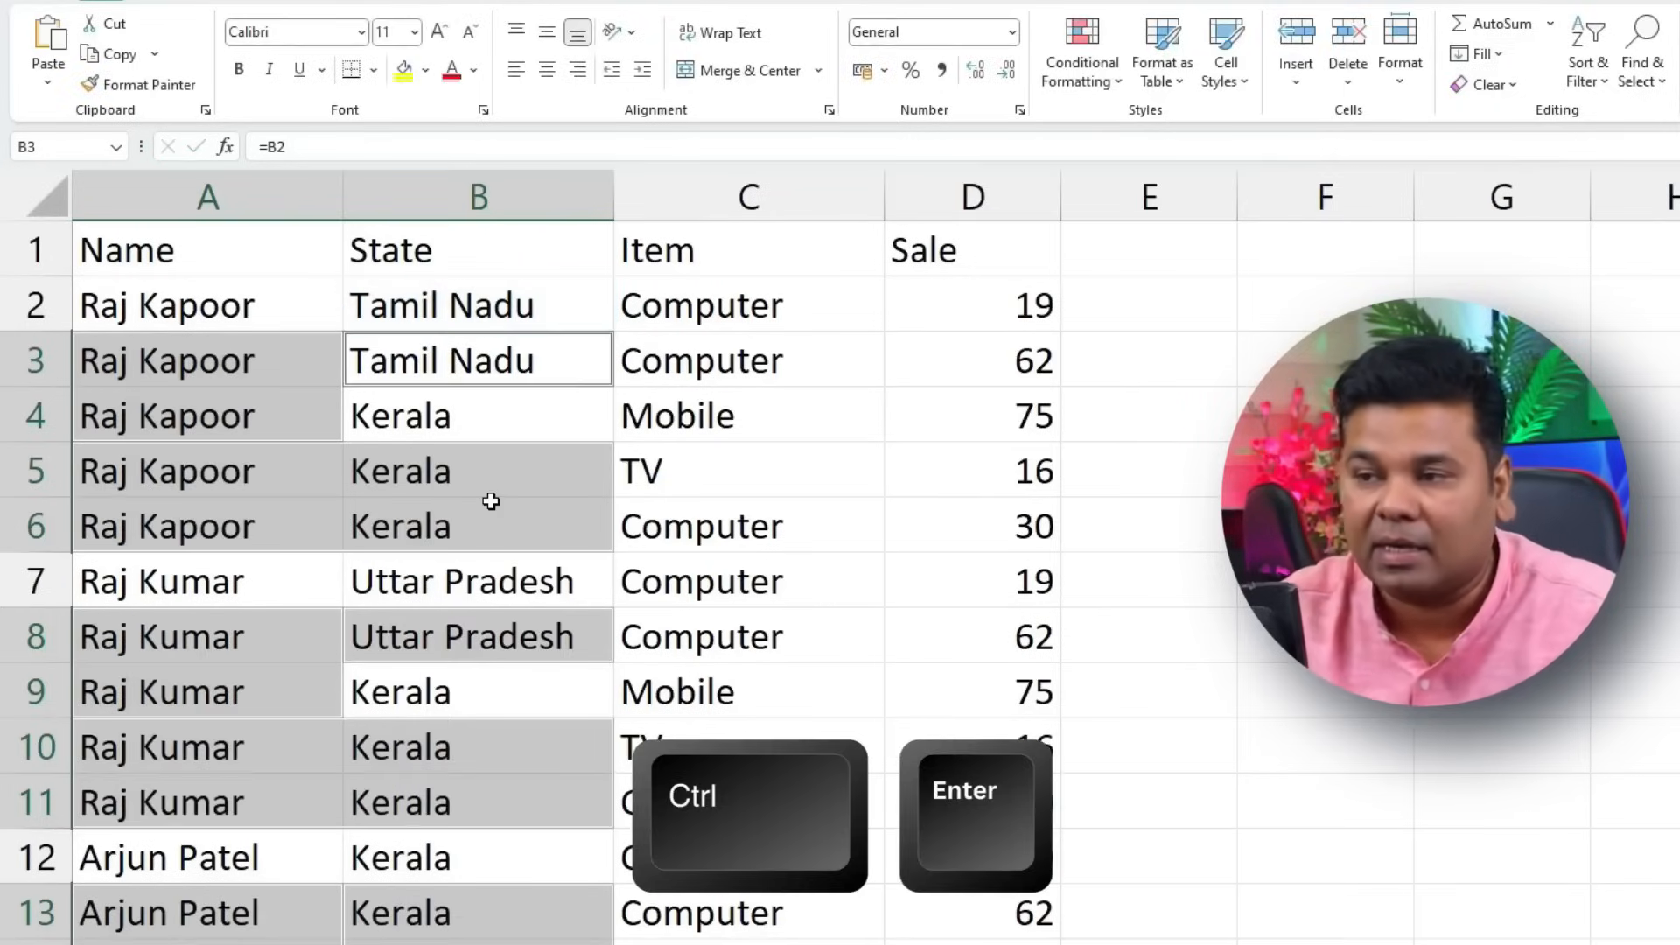
click(831, 487)
scroll(836, 487, down, 6)
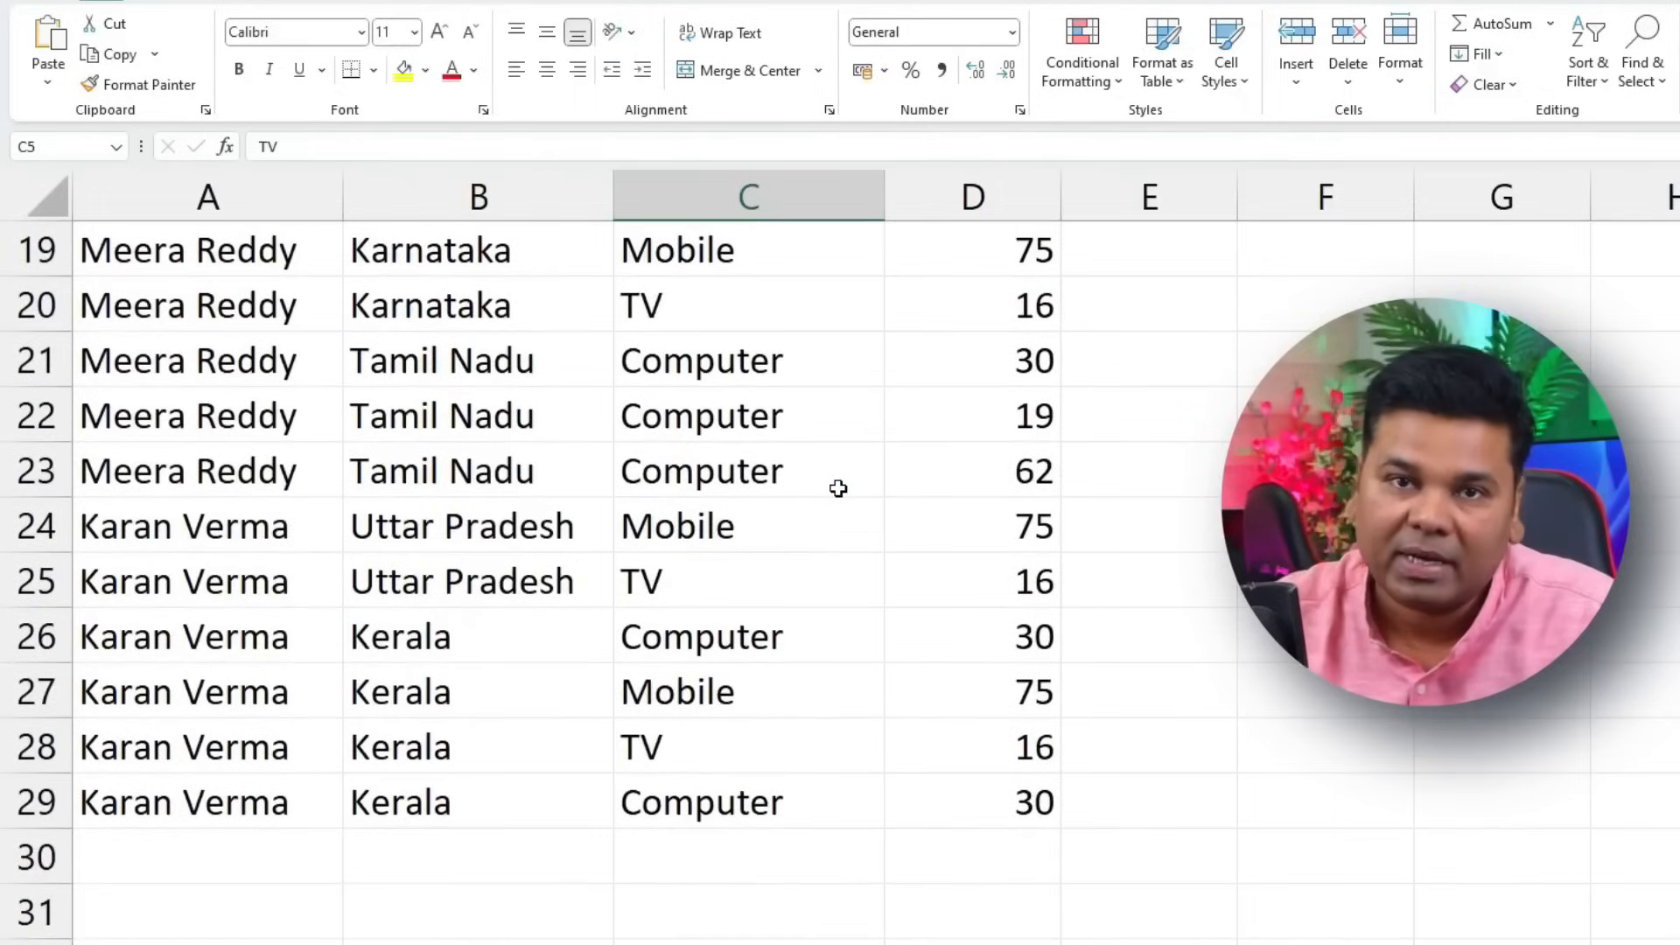
scroll(877, 513, up, 6)
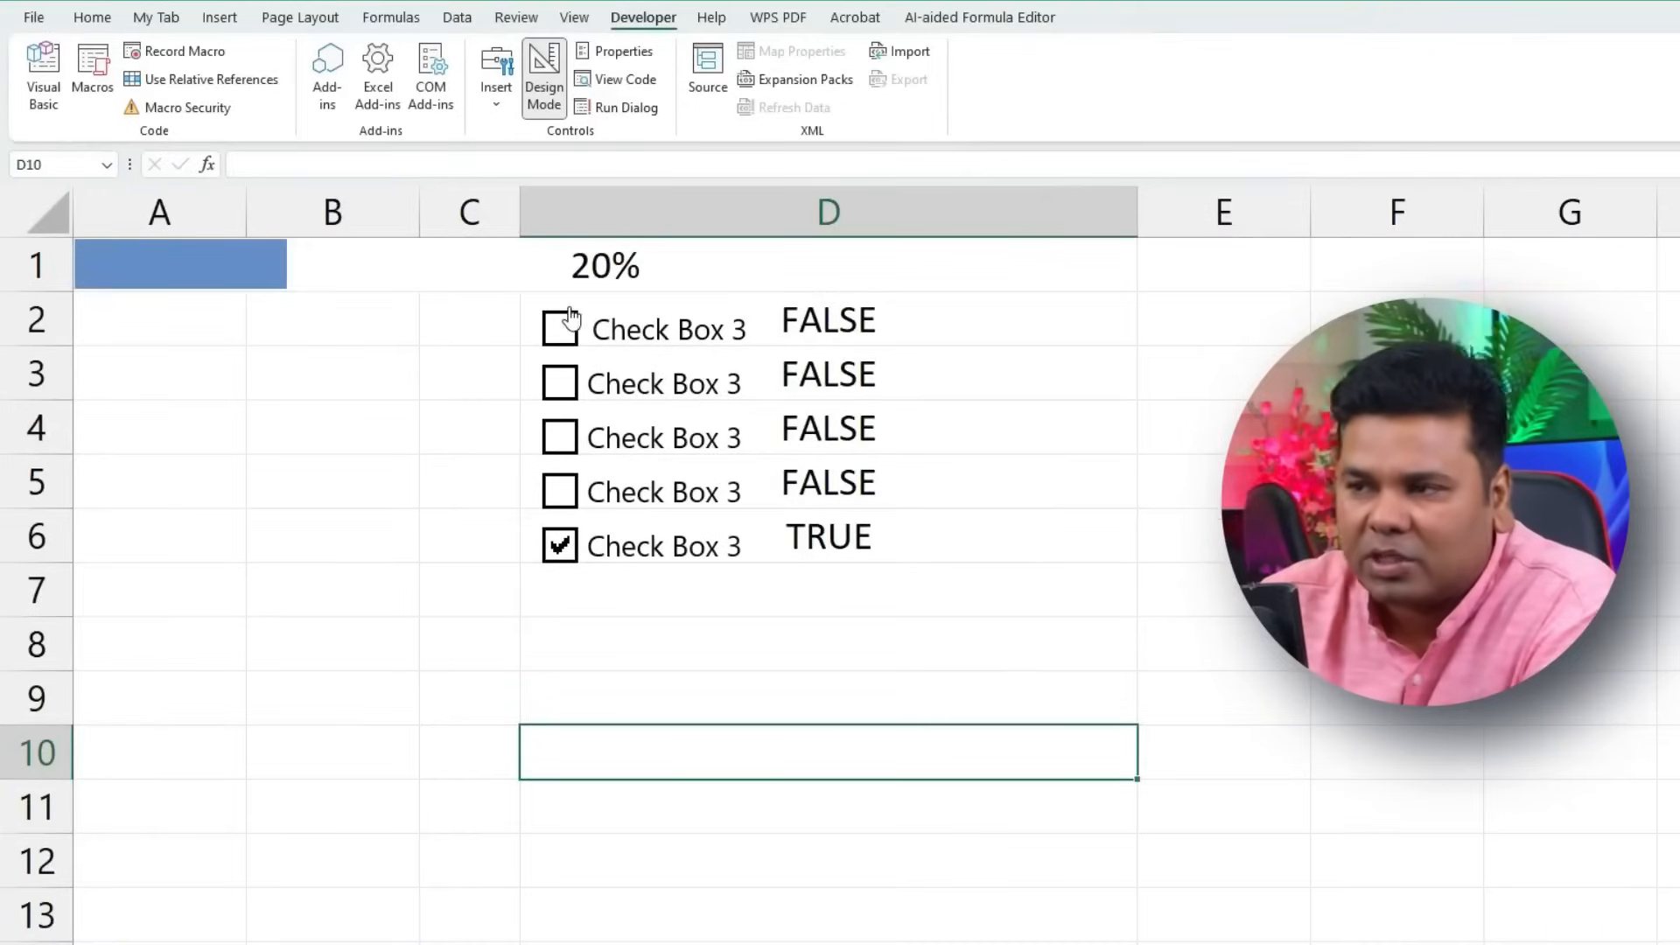
Step: Tick the check boxes in rows 2 to 5 of the progress bar sheet
click(560, 332)
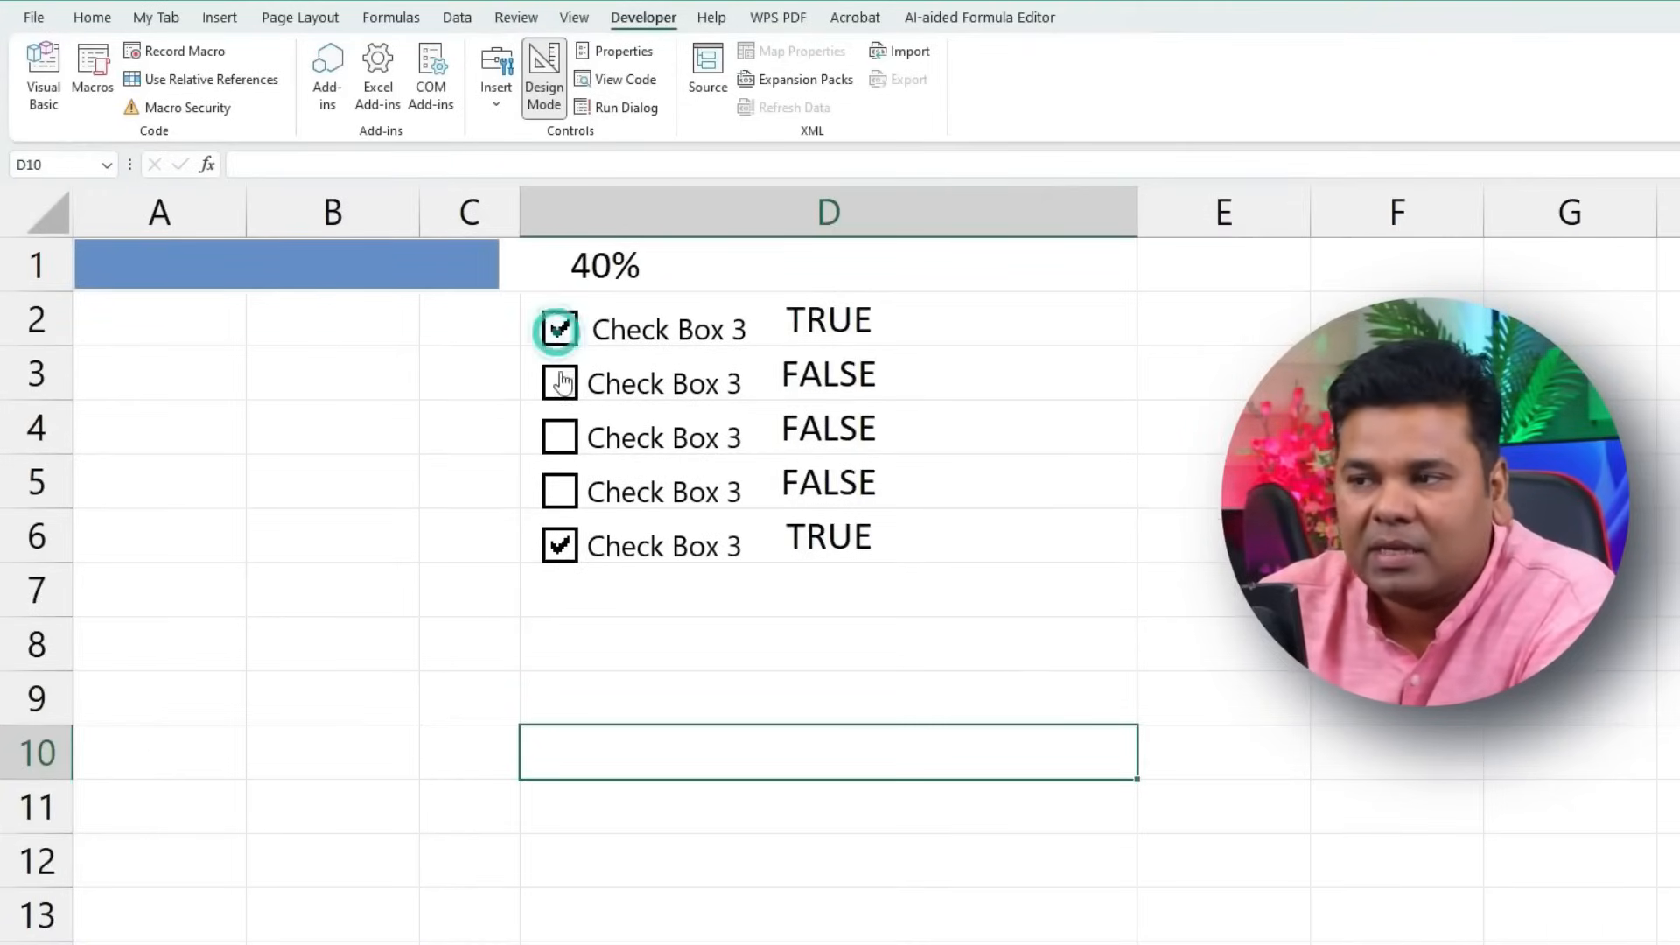
click(561, 390)
click(565, 439)
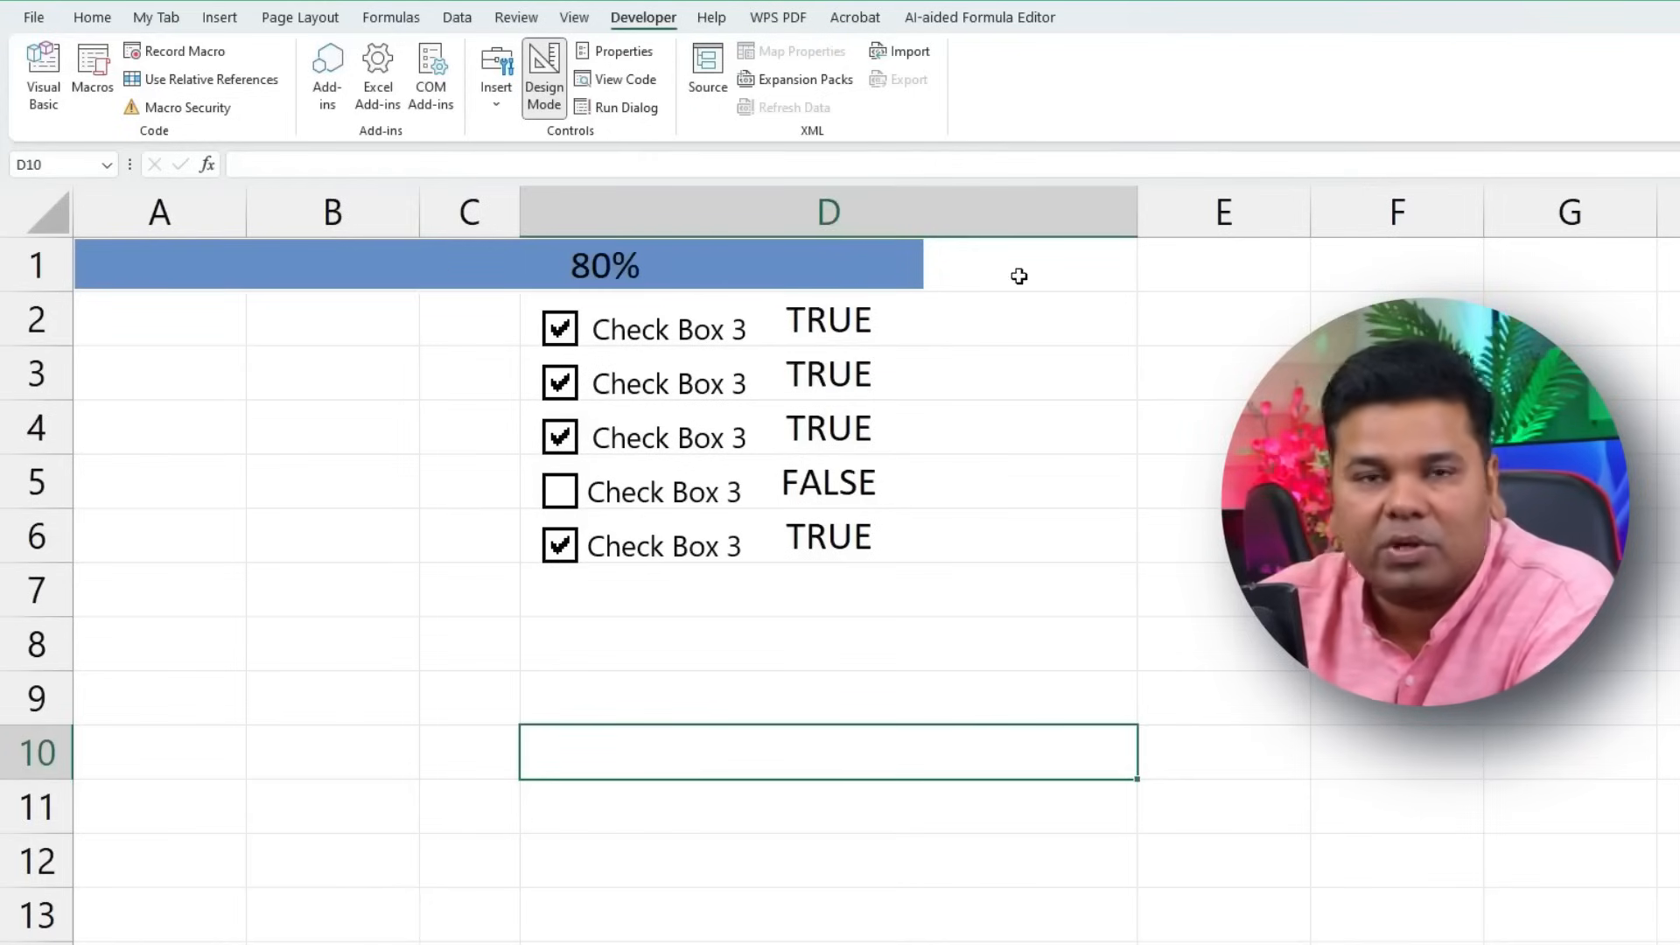
click(560, 491)
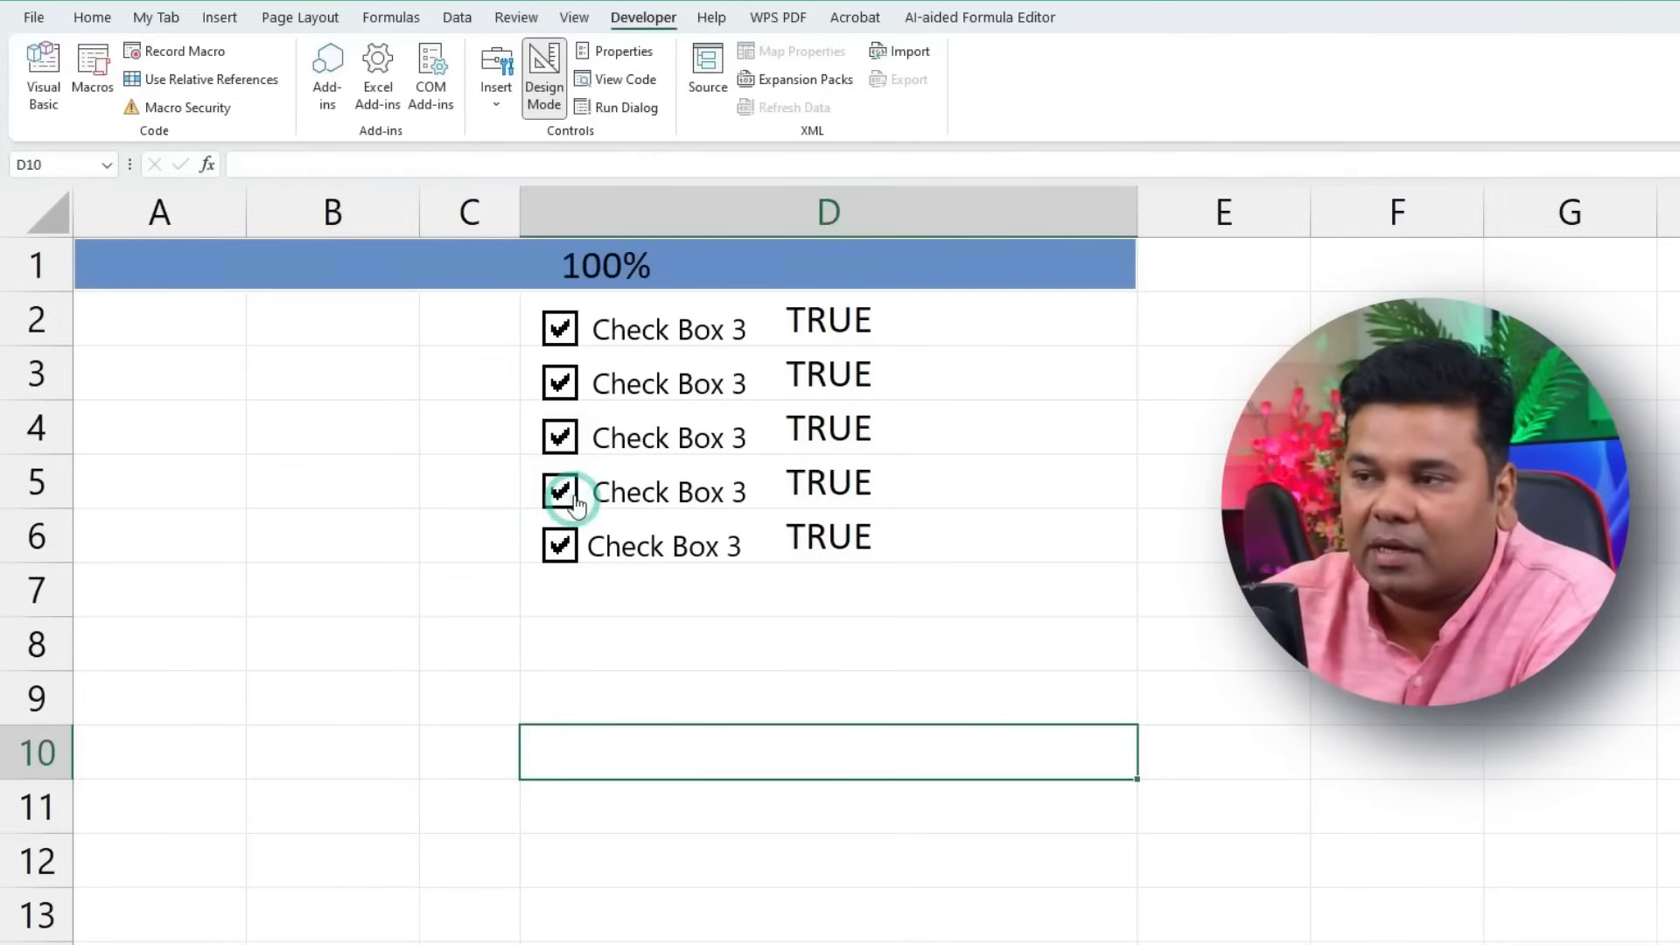
Step: Clear all five check boxes in rows 2 to 6, and tick the row 2 check box again
click(560, 328)
click(560, 383)
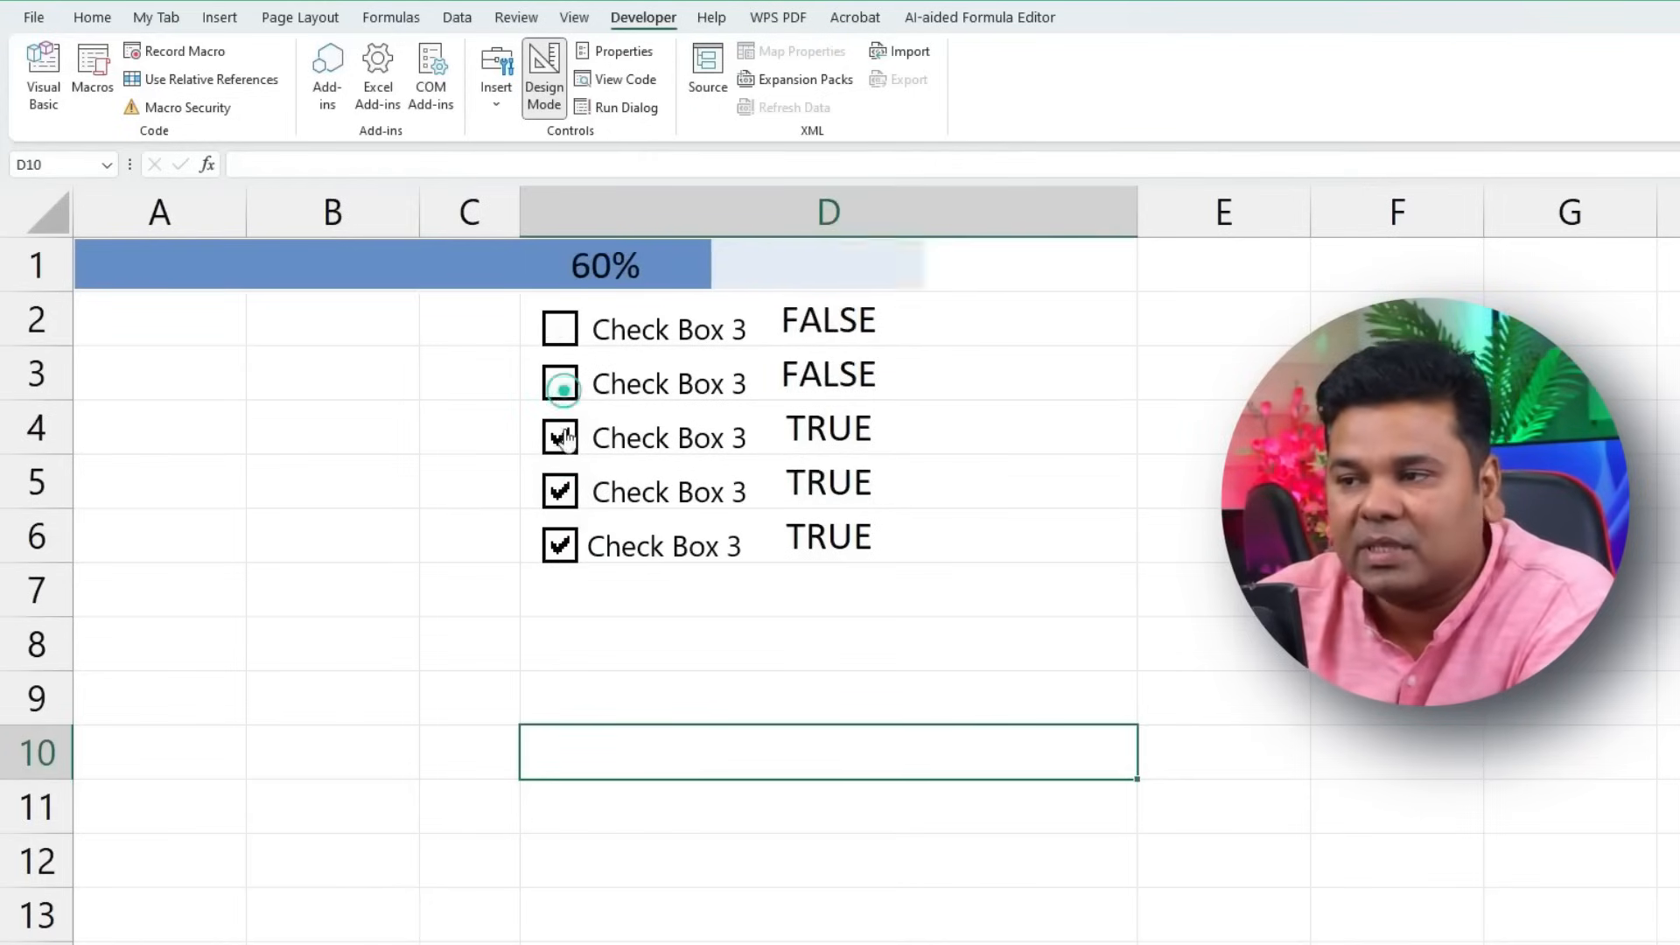
click(561, 433)
click(562, 492)
click(560, 545)
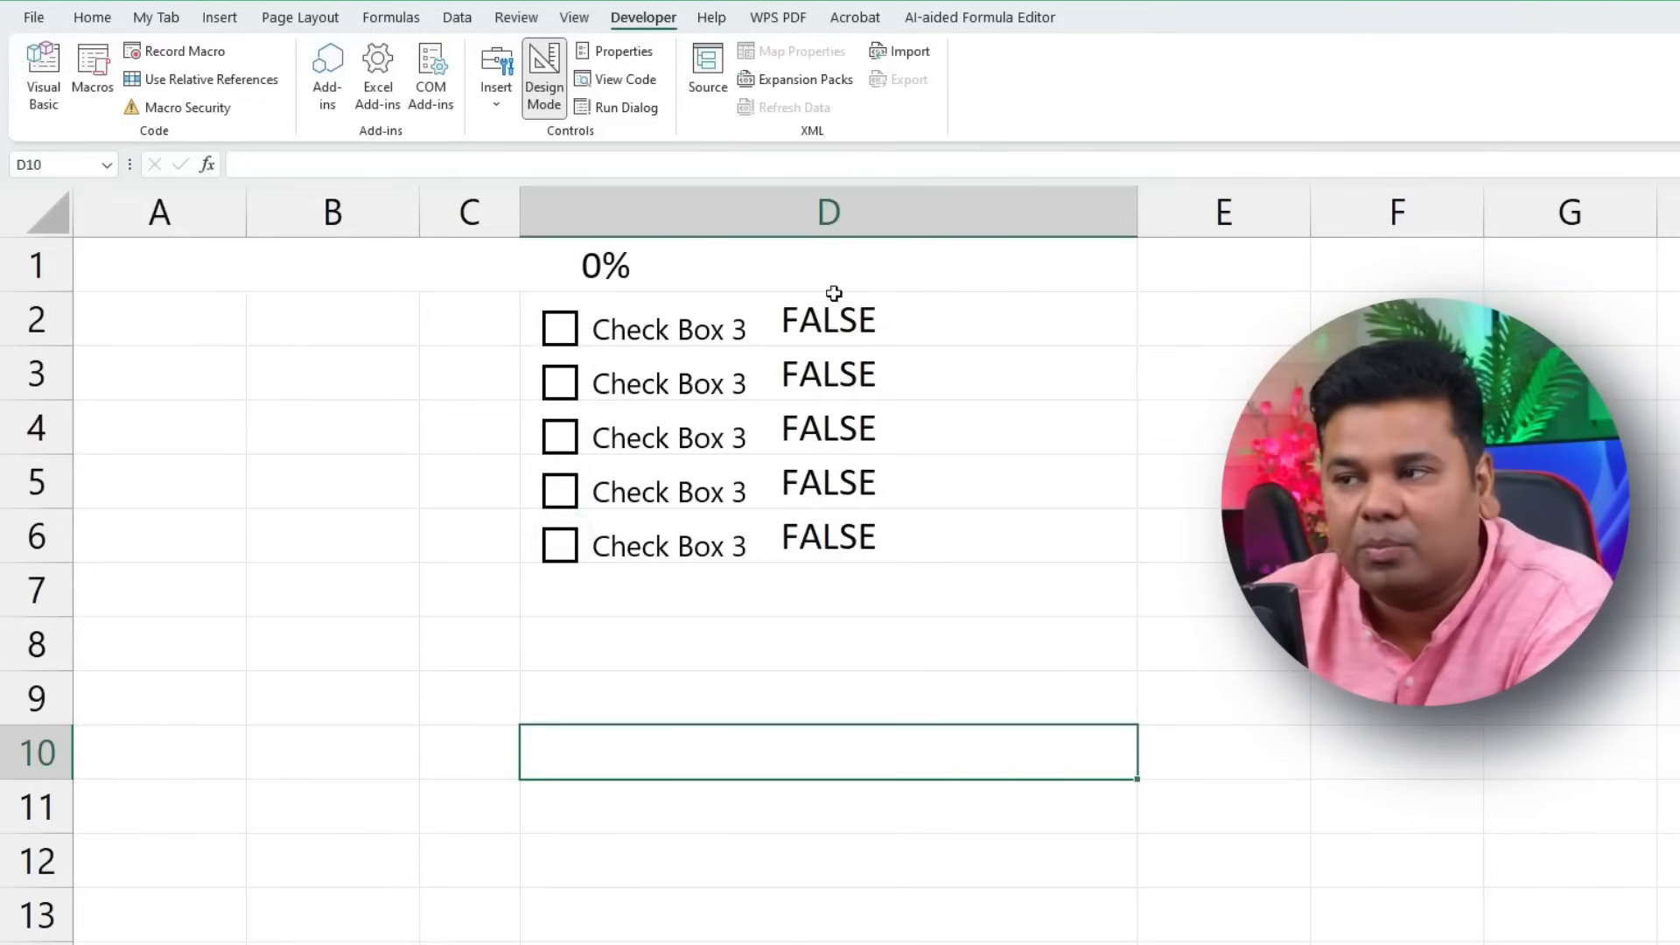
click(562, 326)
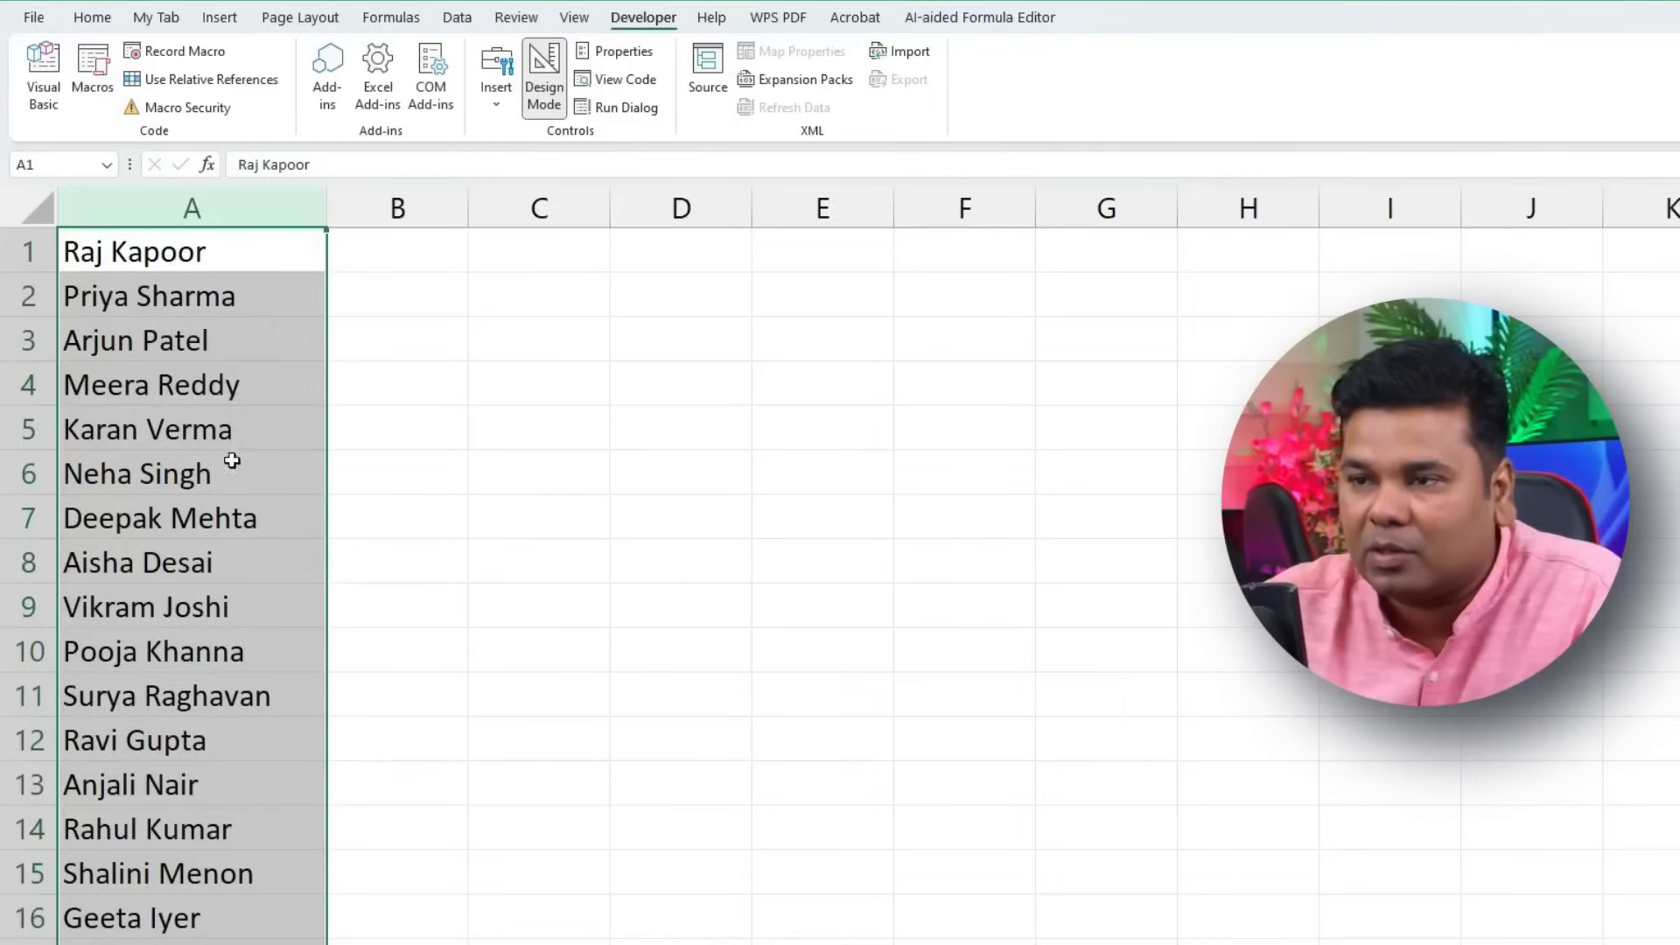
Step: Insert a blank row above the first name in the list of names
click(189, 341)
drag(187, 248, 316, 435)
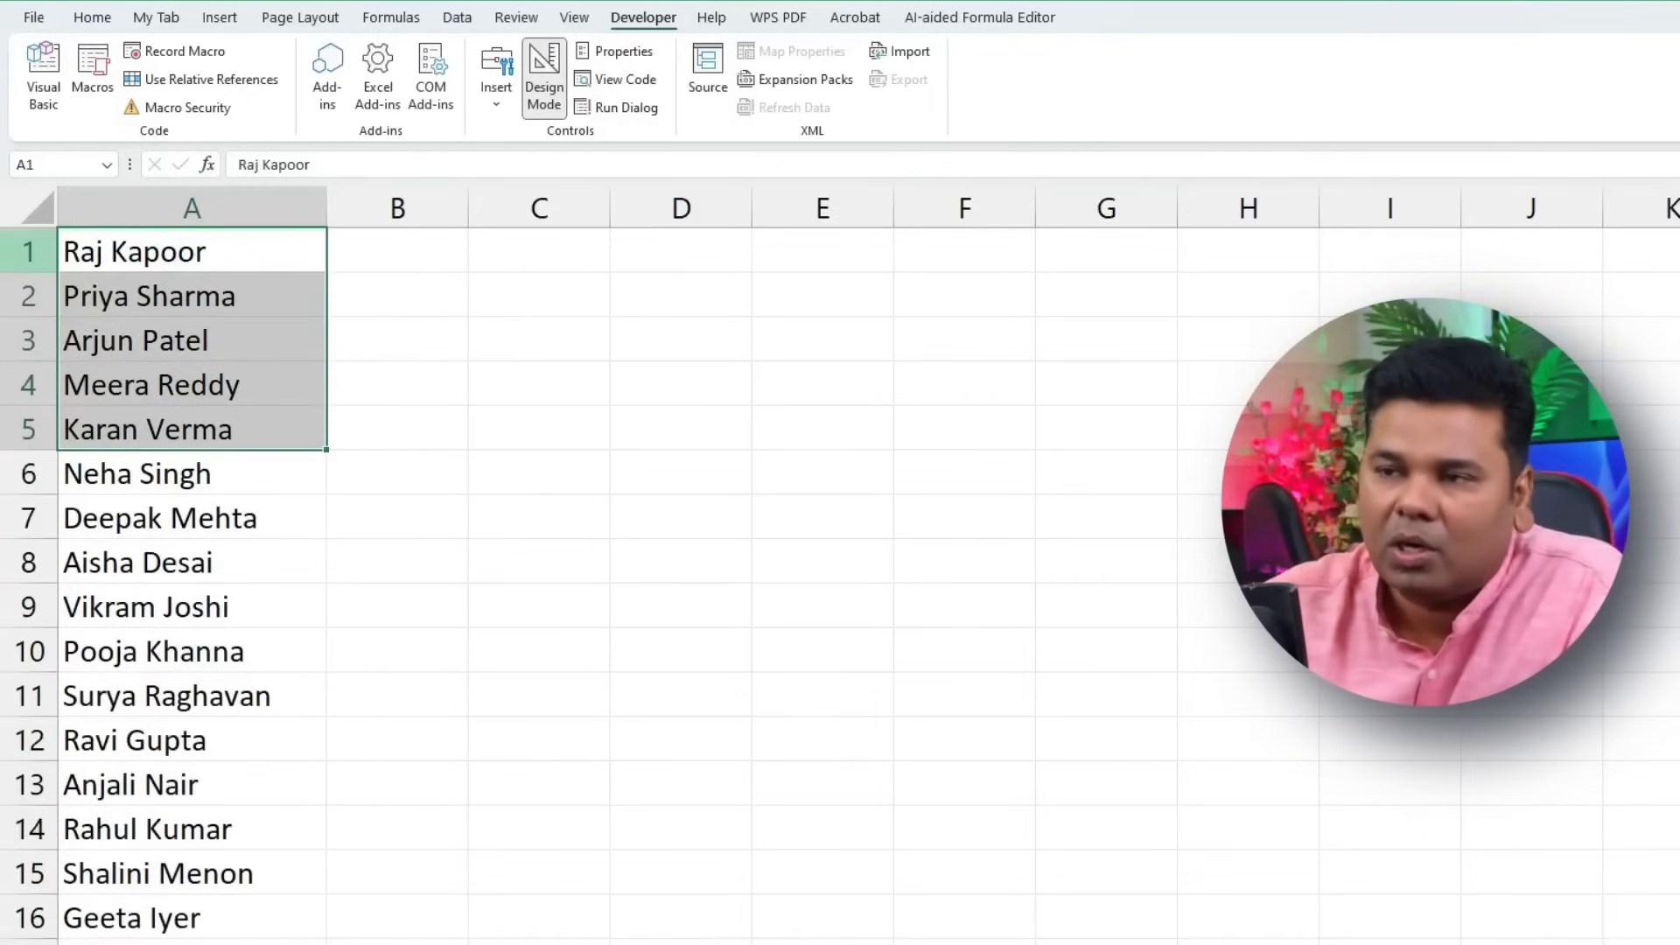
click(19, 252)
right_click(23, 261)
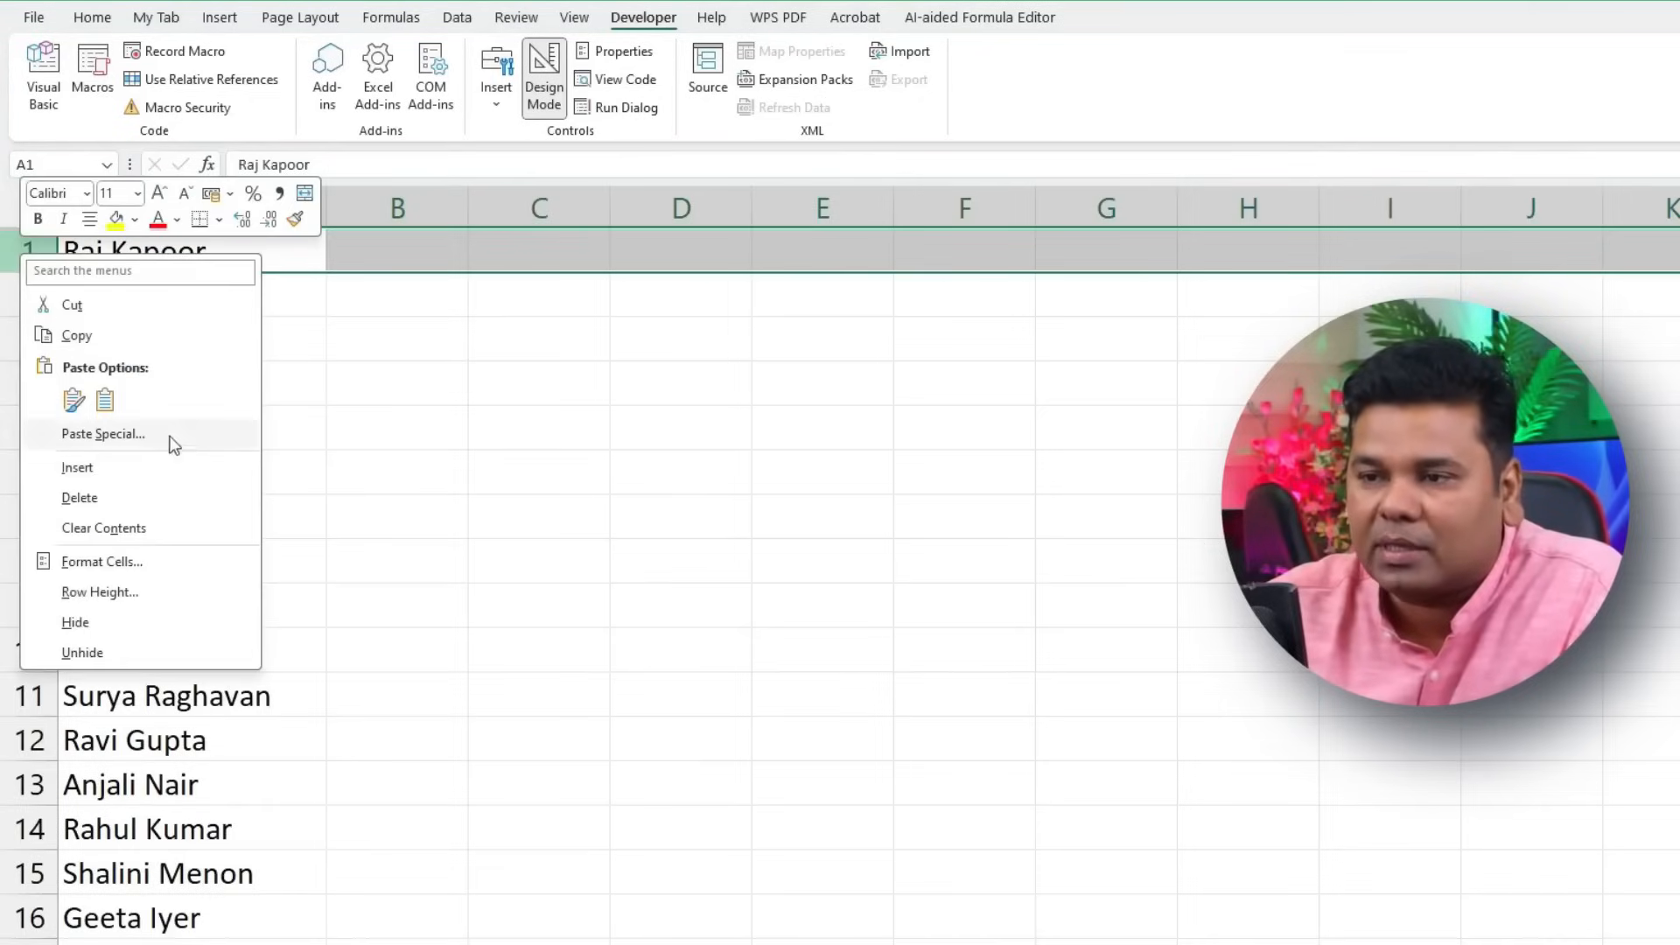
click(77, 467)
Step: Merge and center cells A1:D1 in the new row, and select cell B2
drag(136, 259, 704, 252)
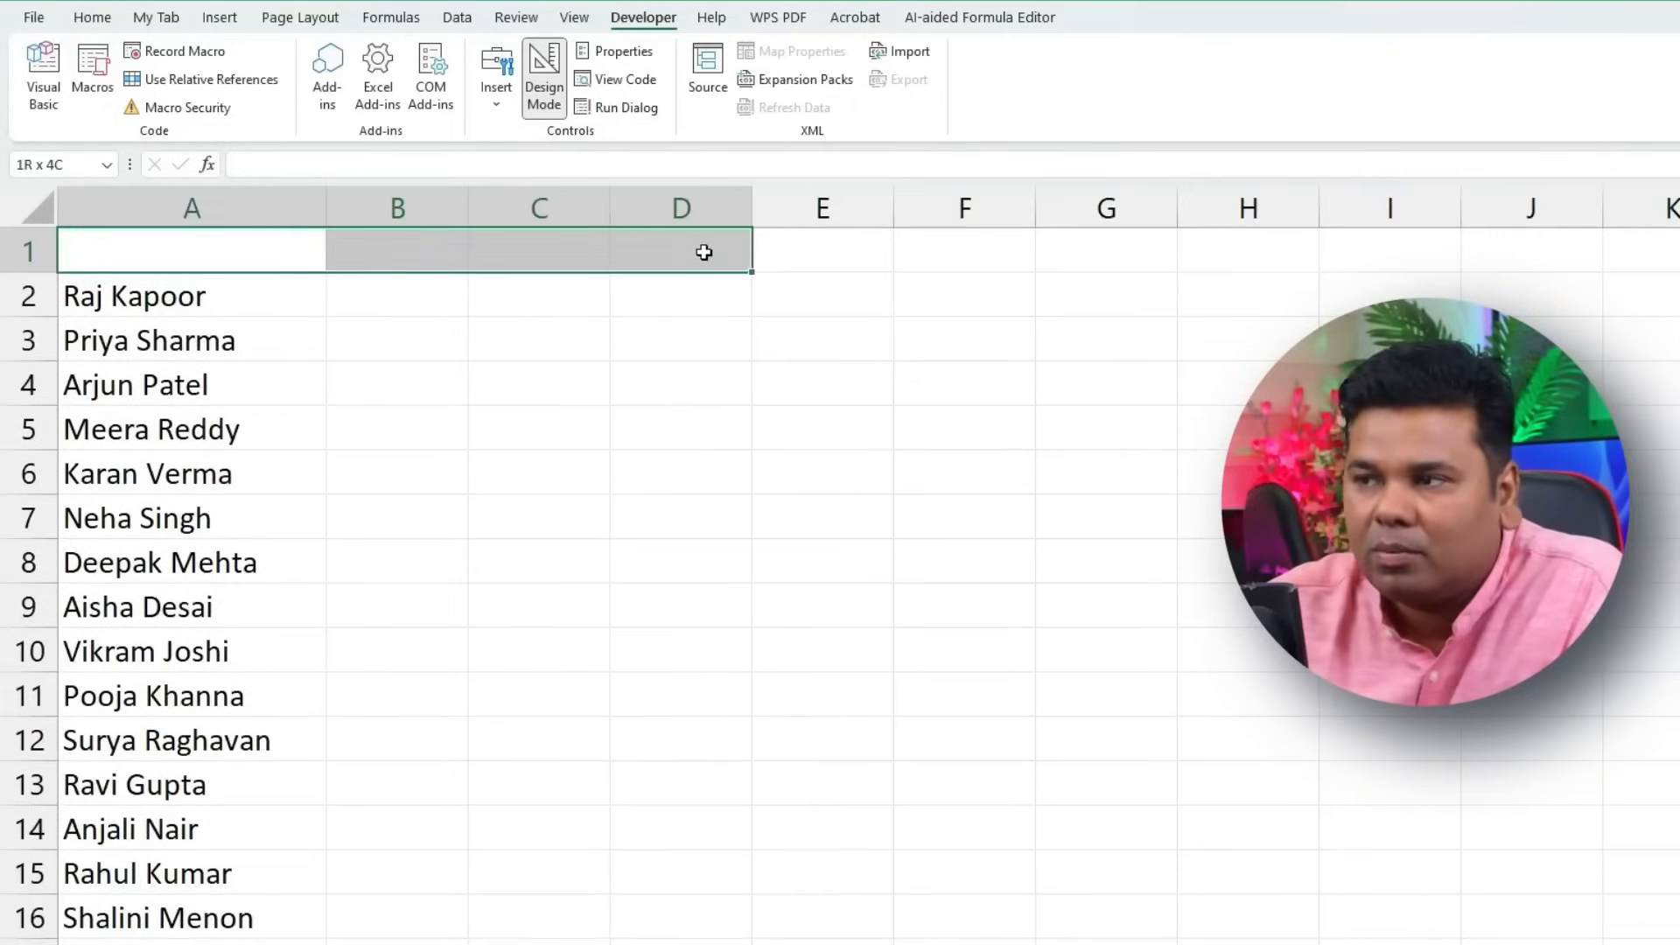
click(92, 17)
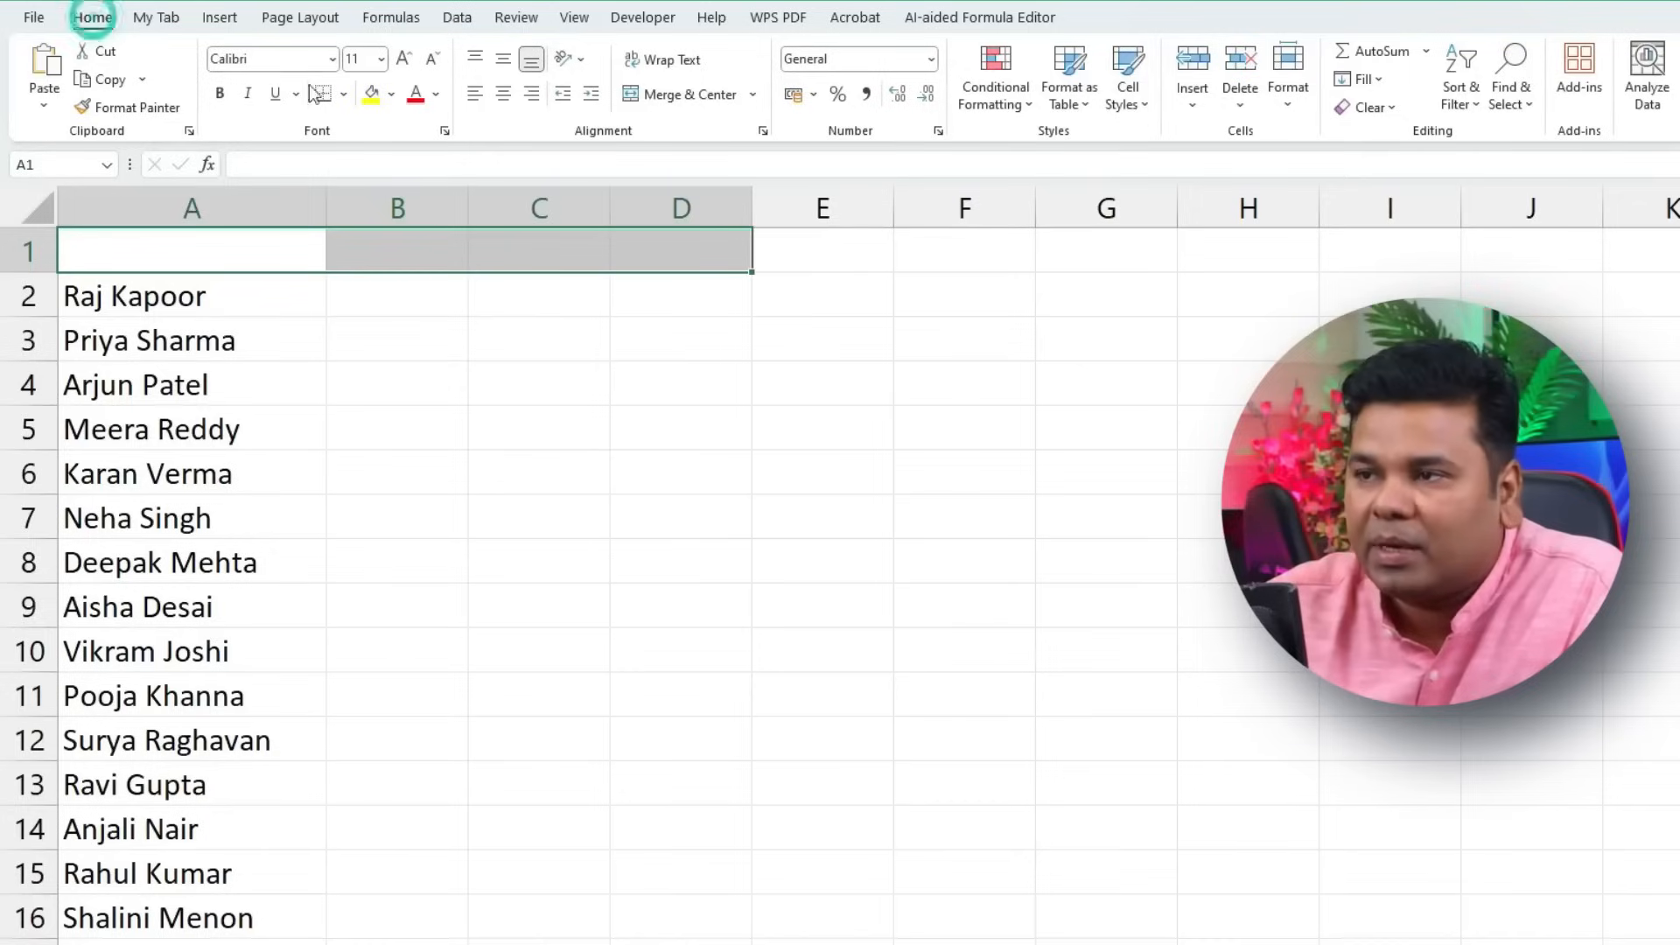
click(686, 94)
click(600, 364)
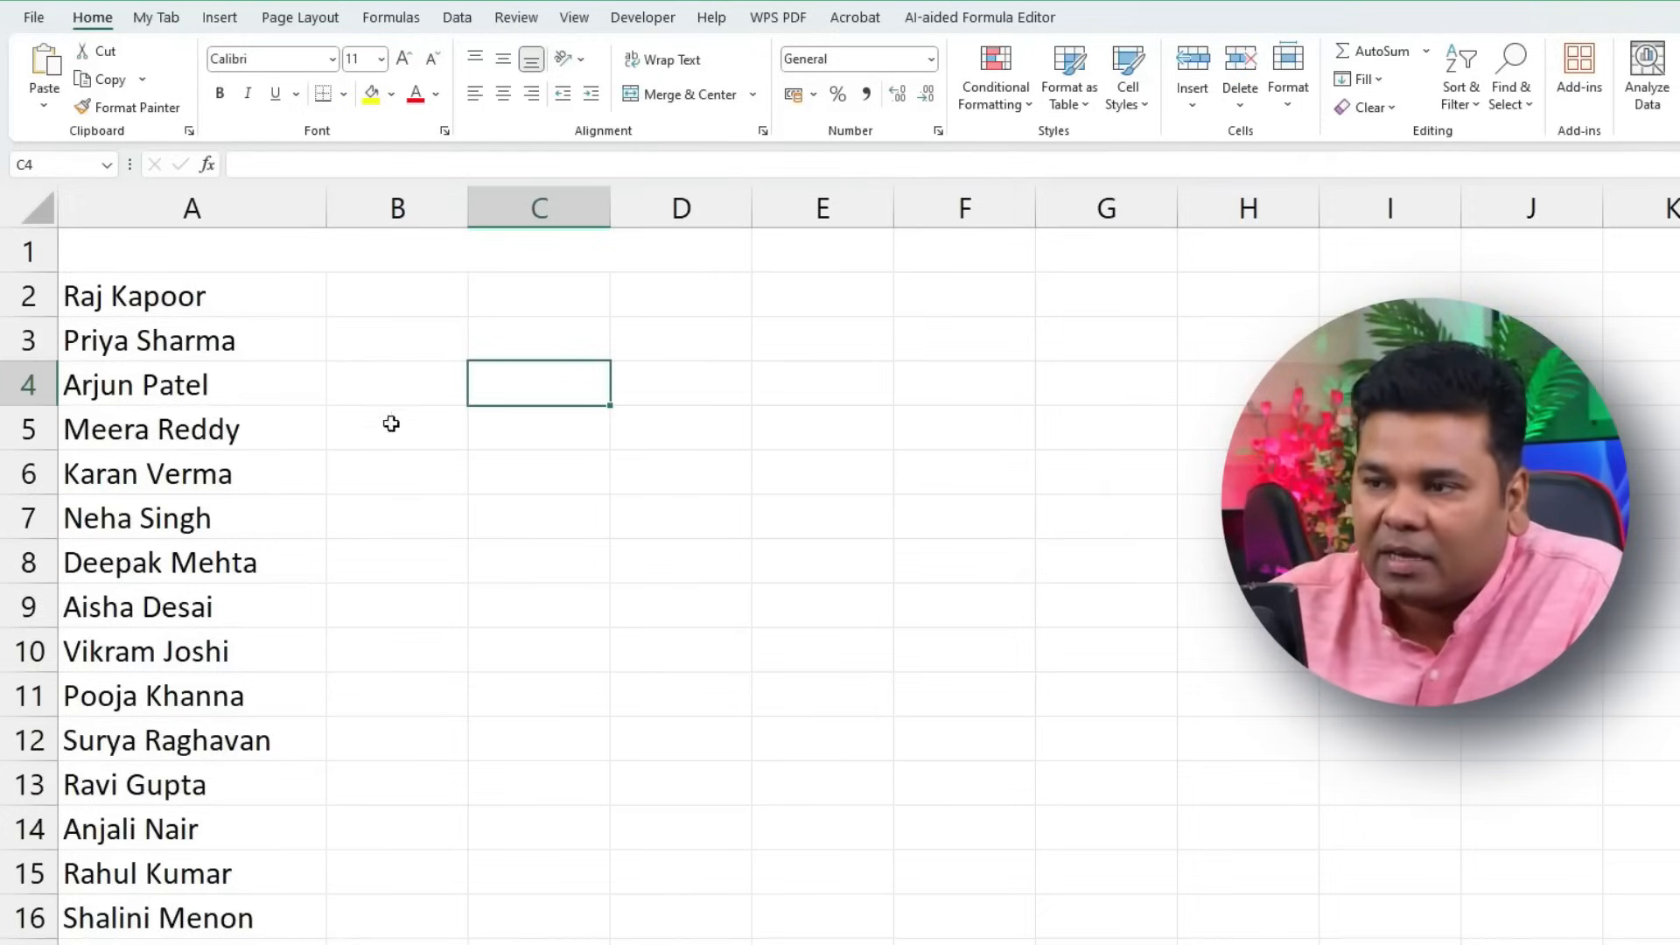
click(397, 291)
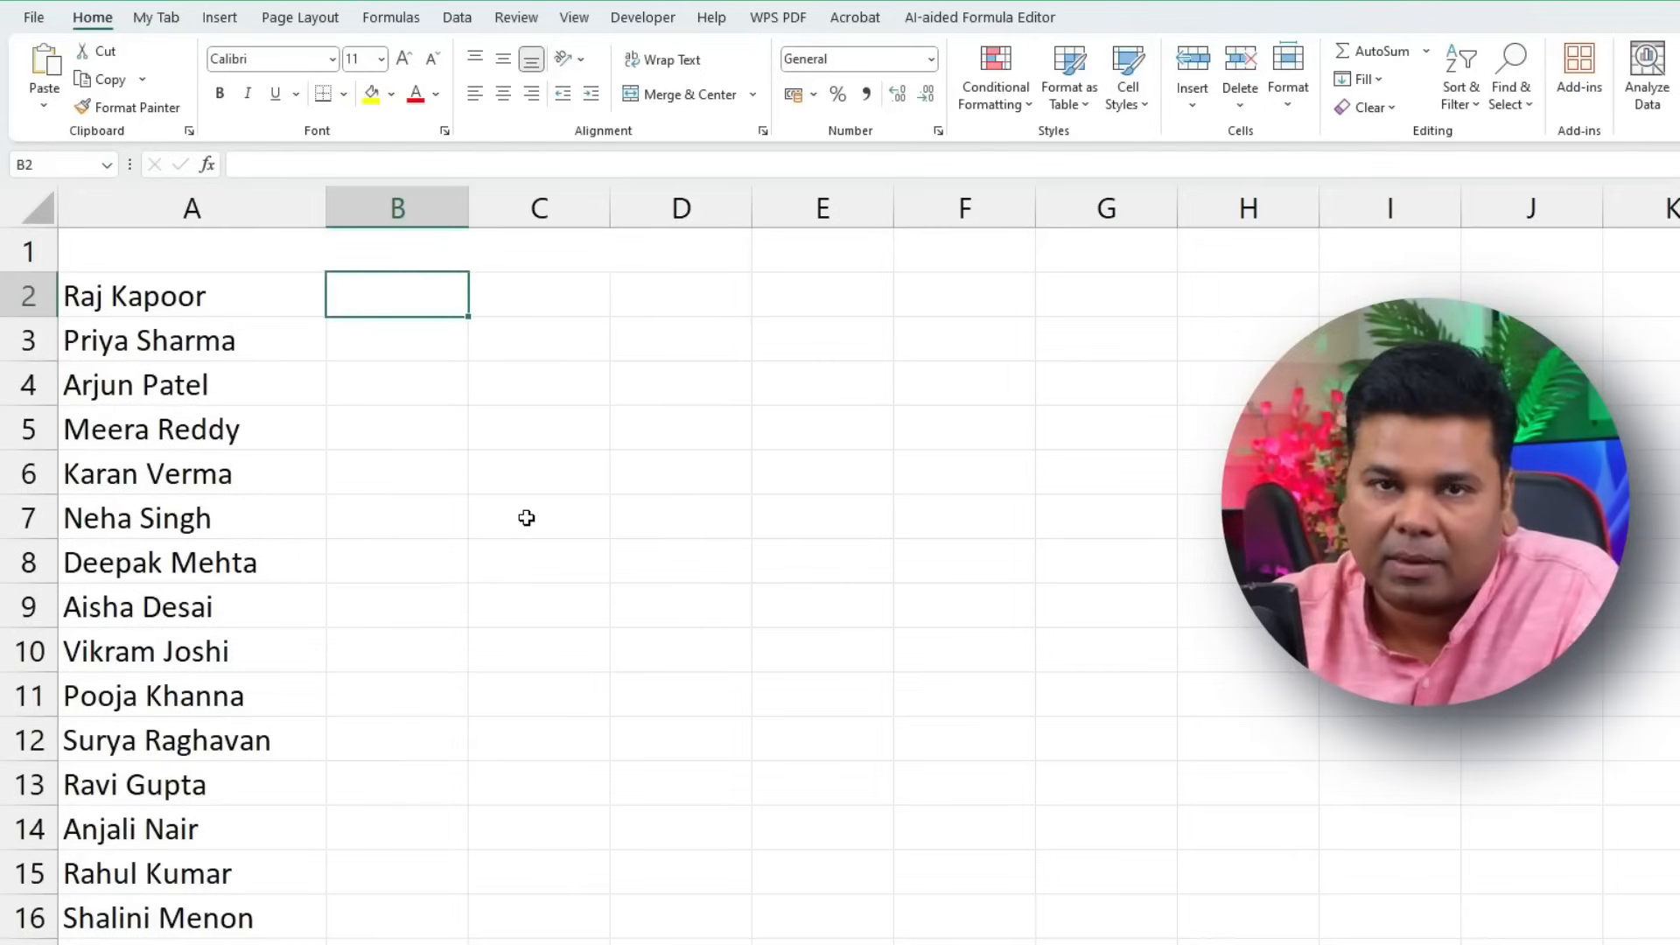
Step: Make sure Developer is enabled among the Main Tabs in the ribbon customization options, and apply the settings
click(645, 20)
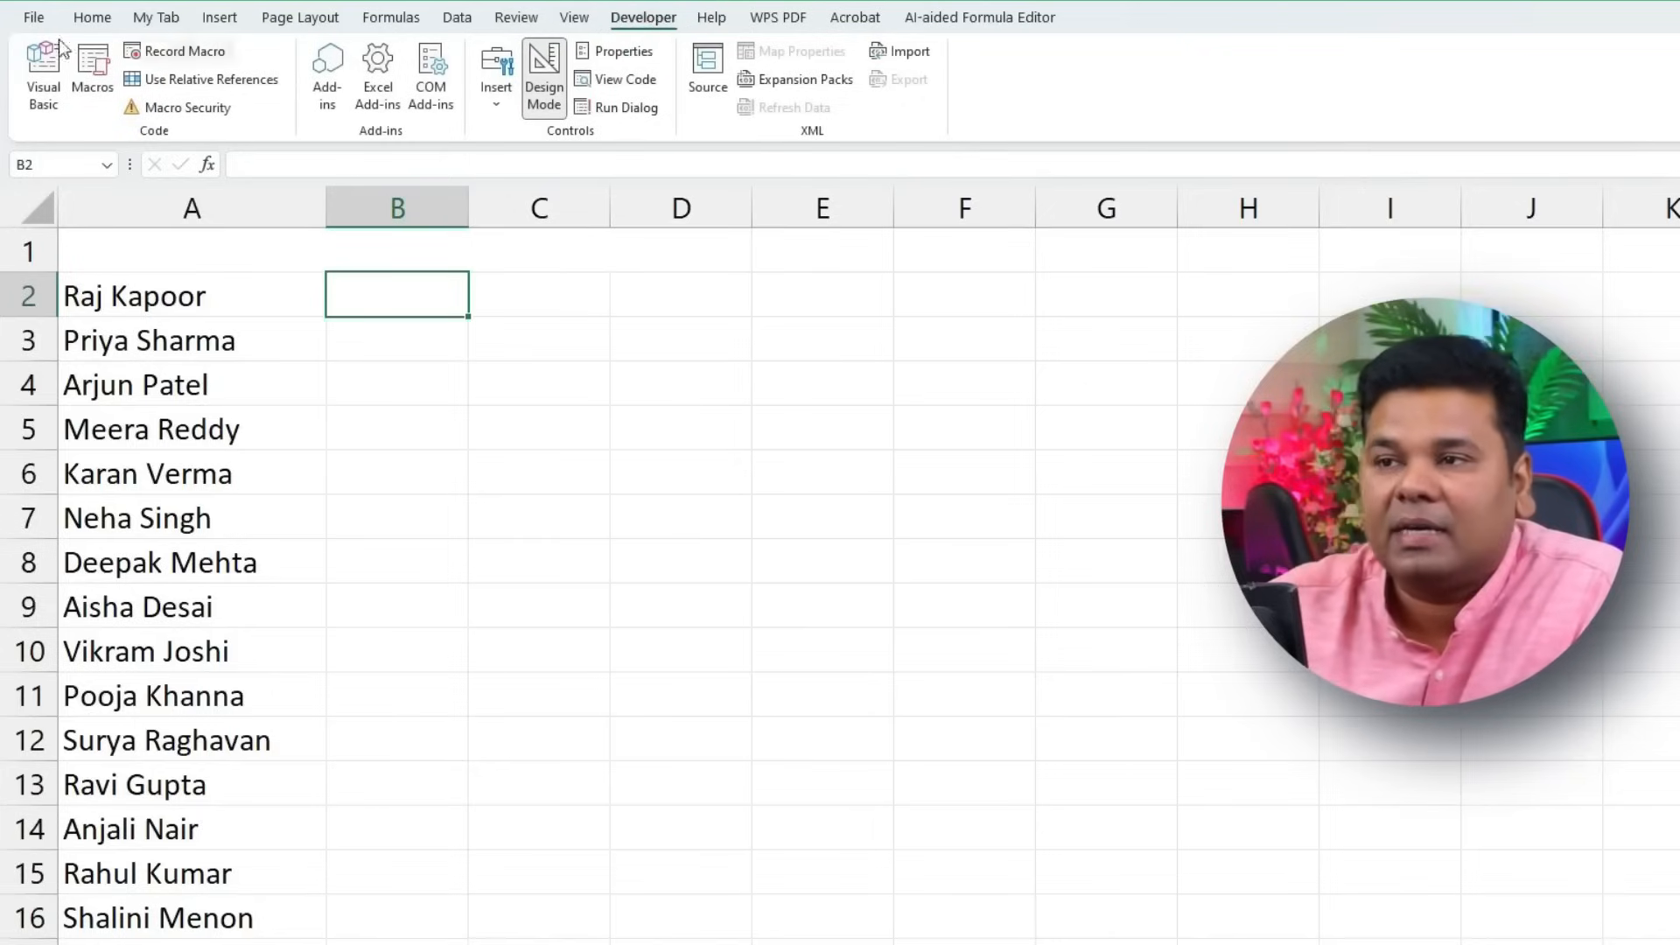
click(39, 19)
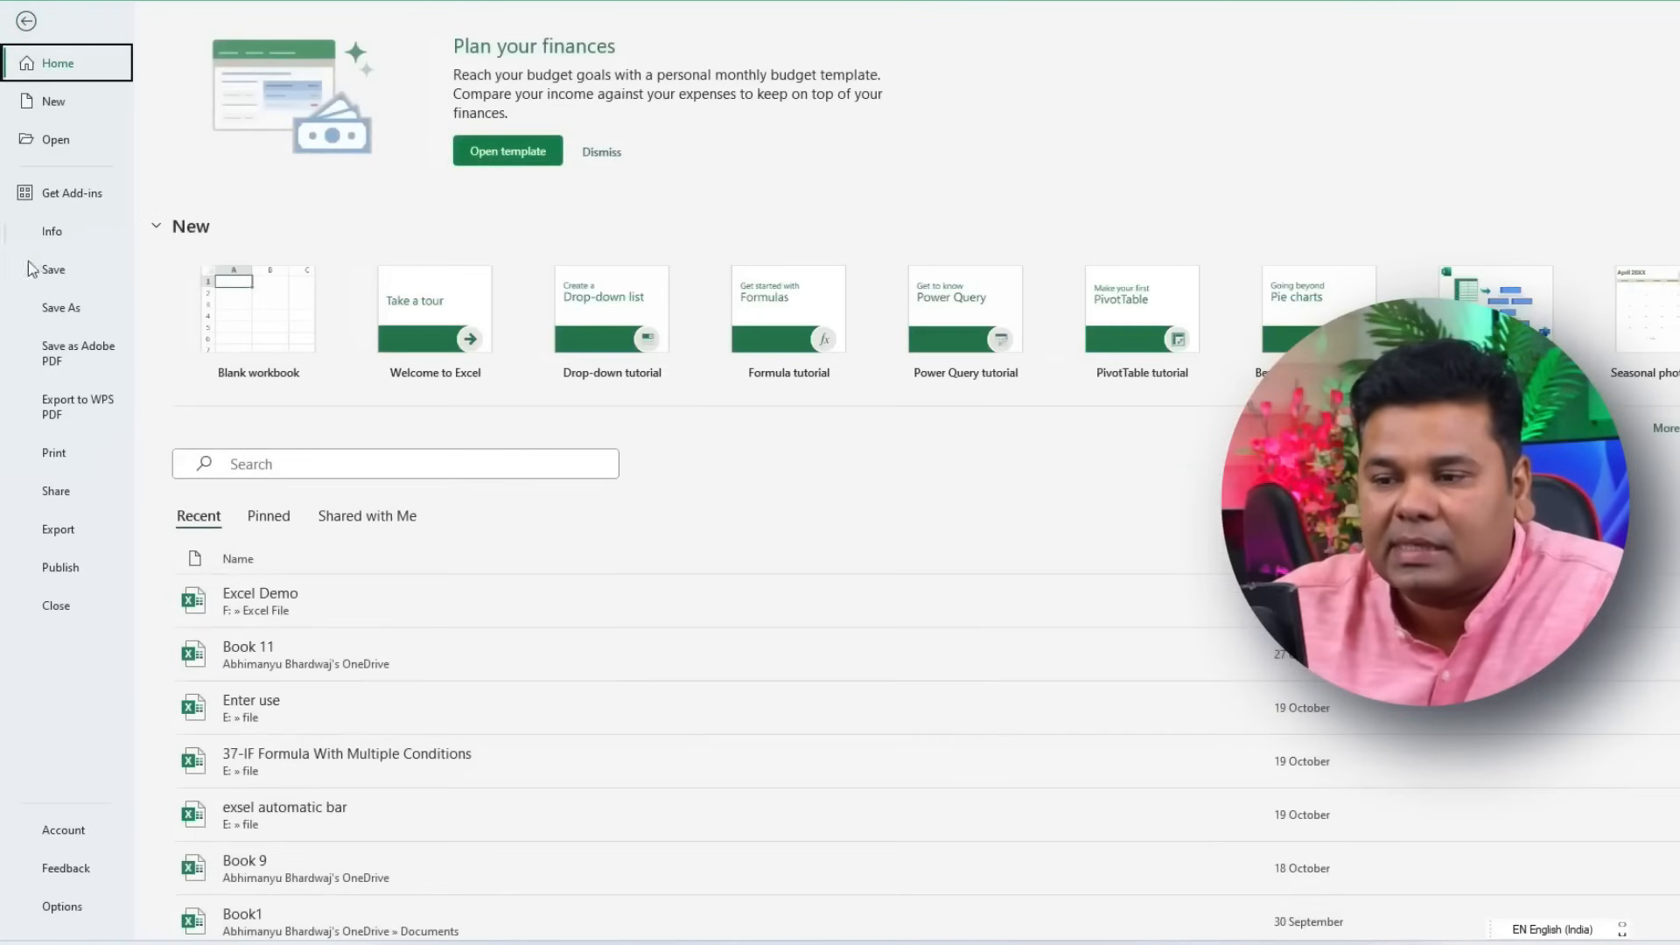
click(74, 908)
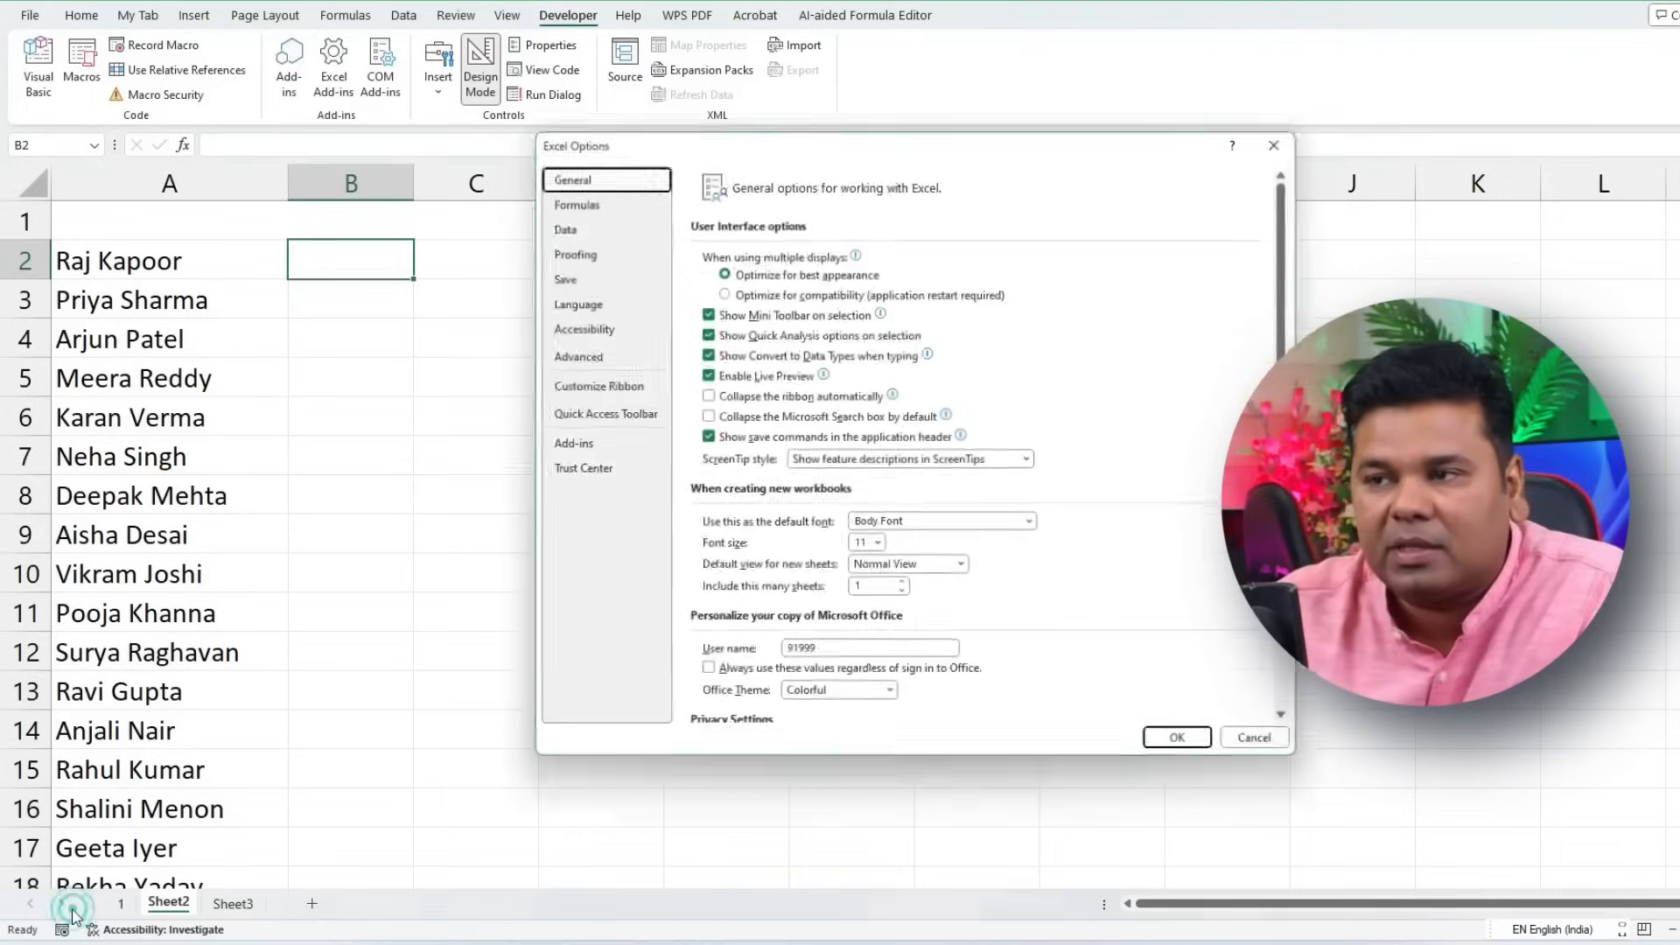
drag(839, 144, 535, 157)
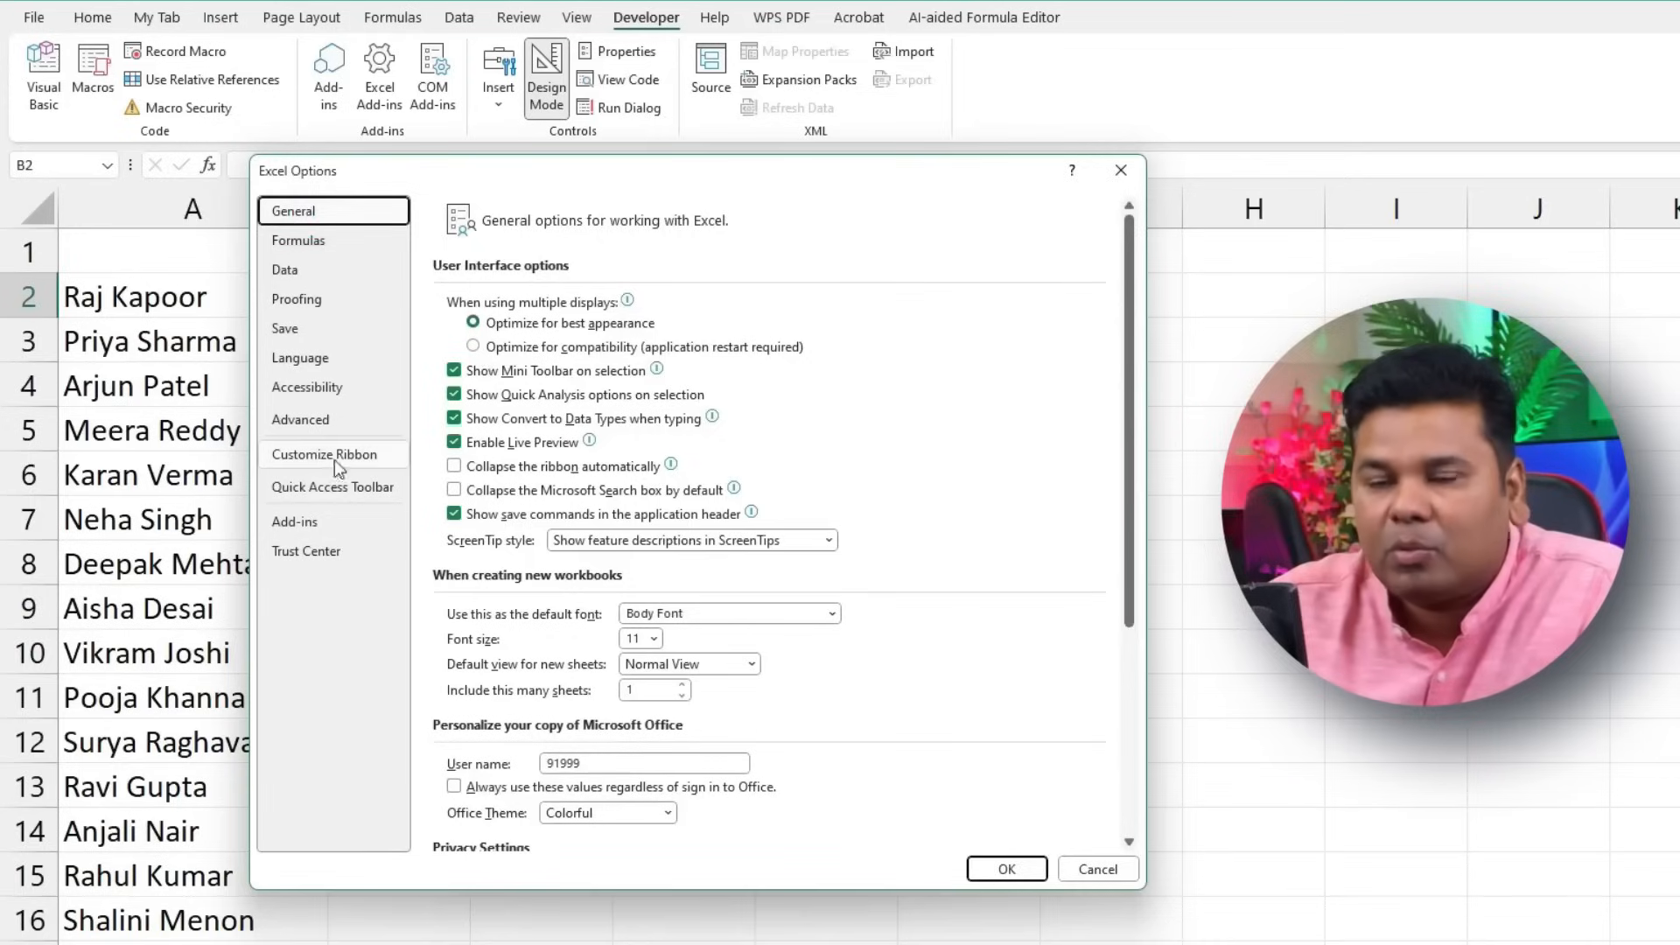
click(285, 402)
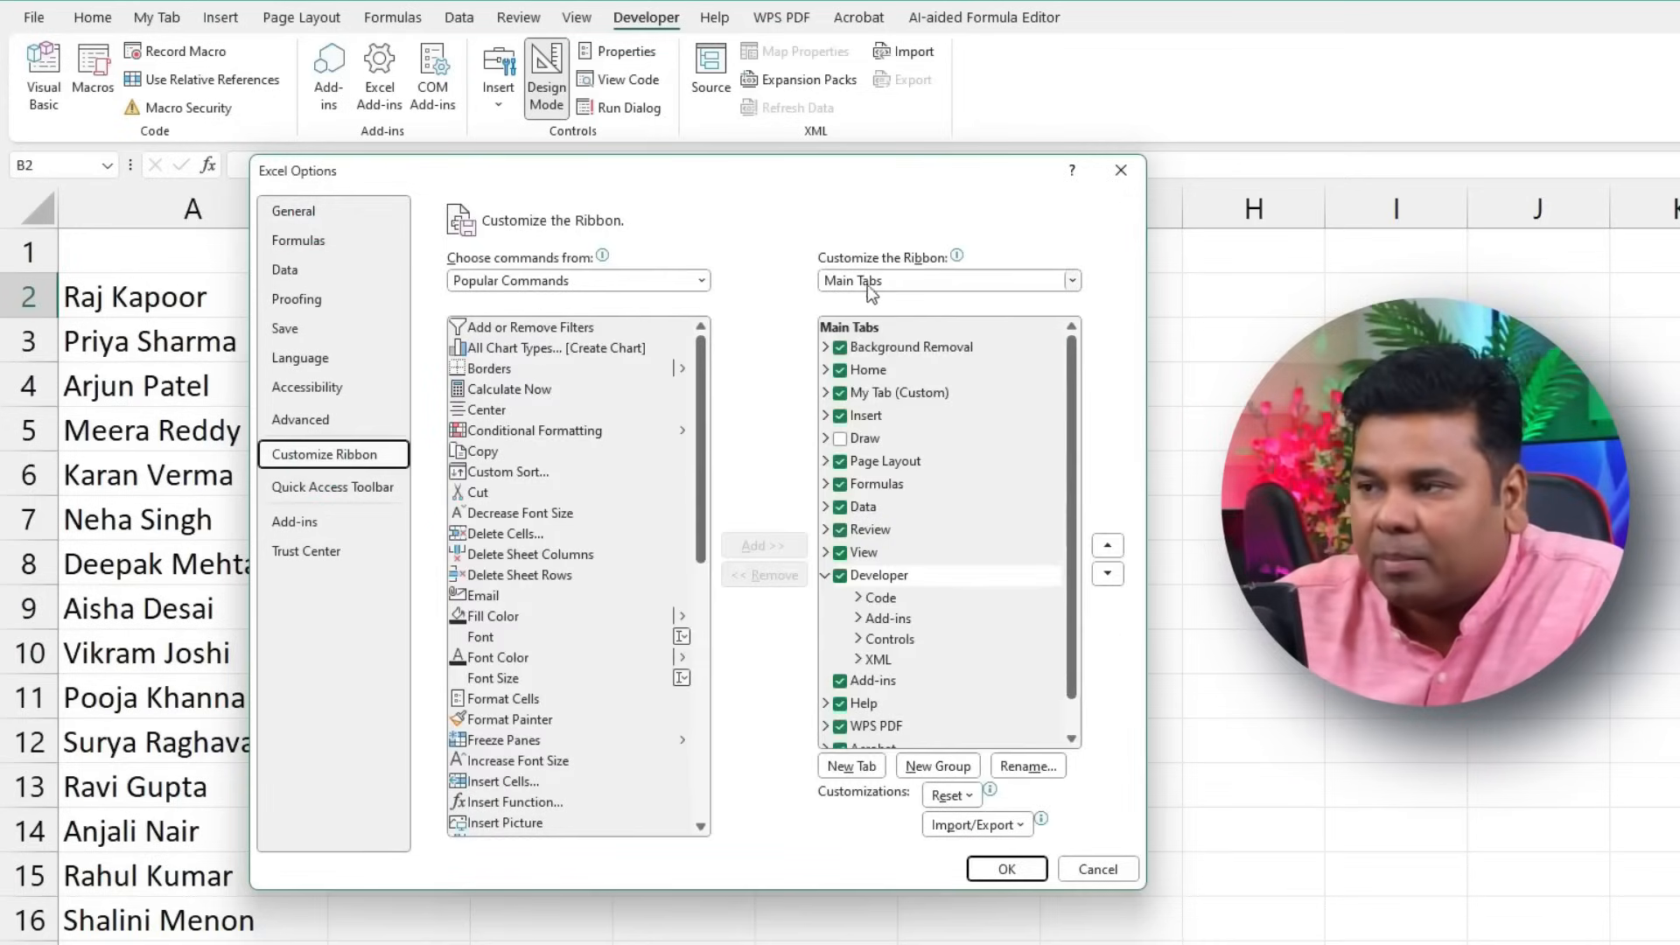
click(853, 579)
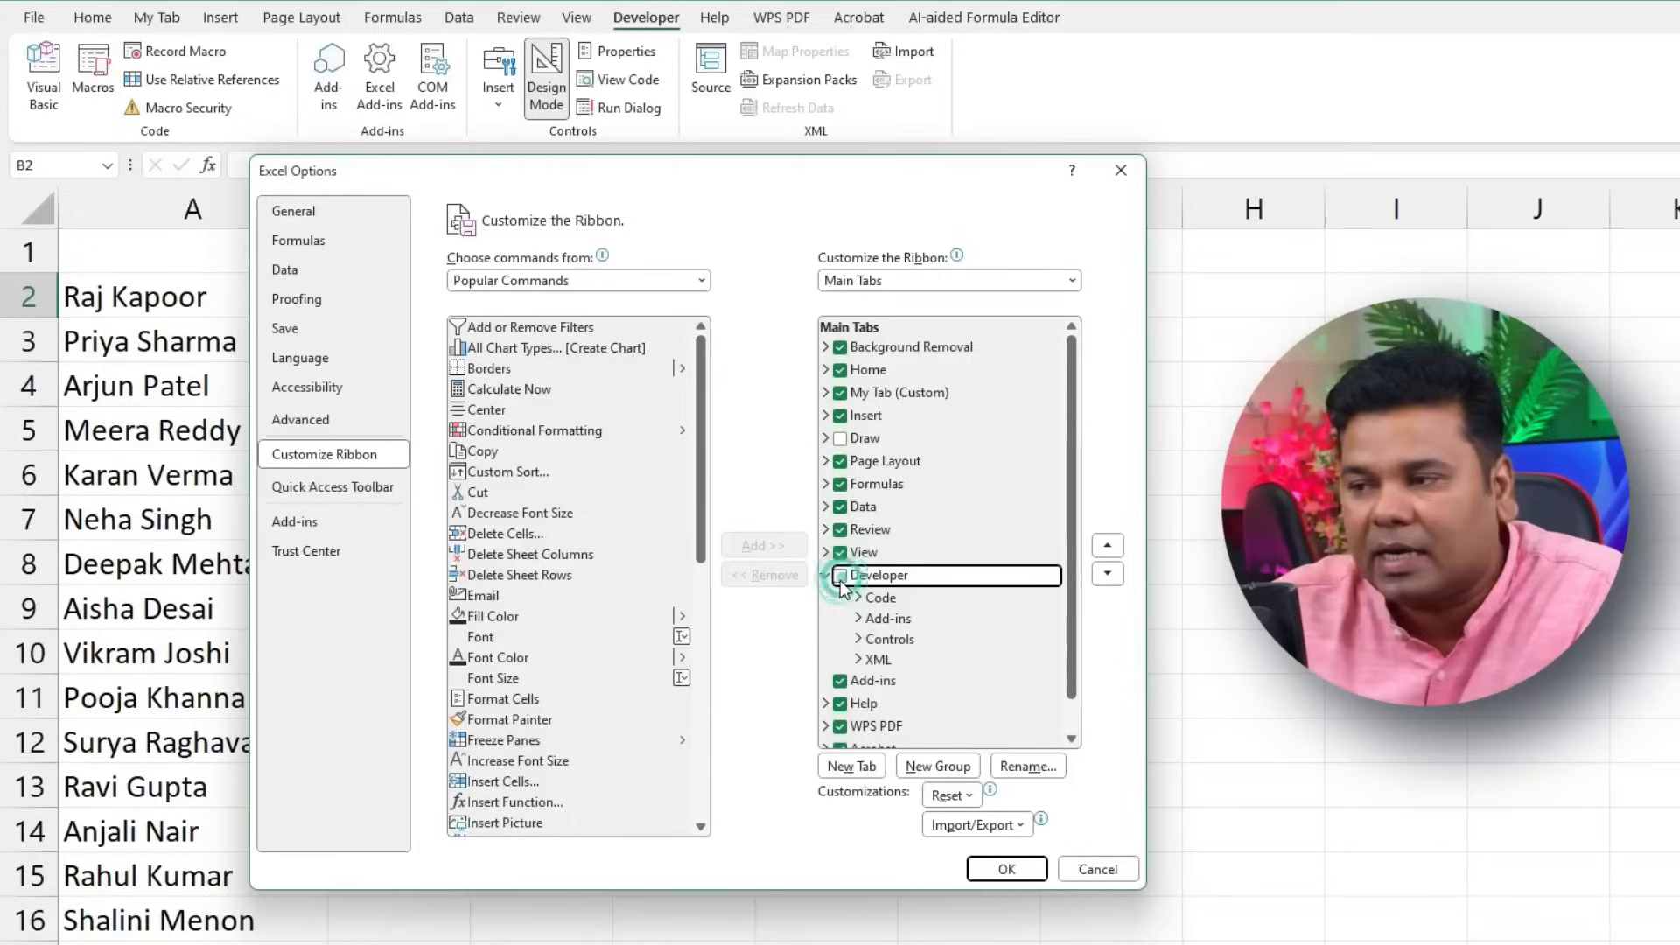
click(1007, 868)
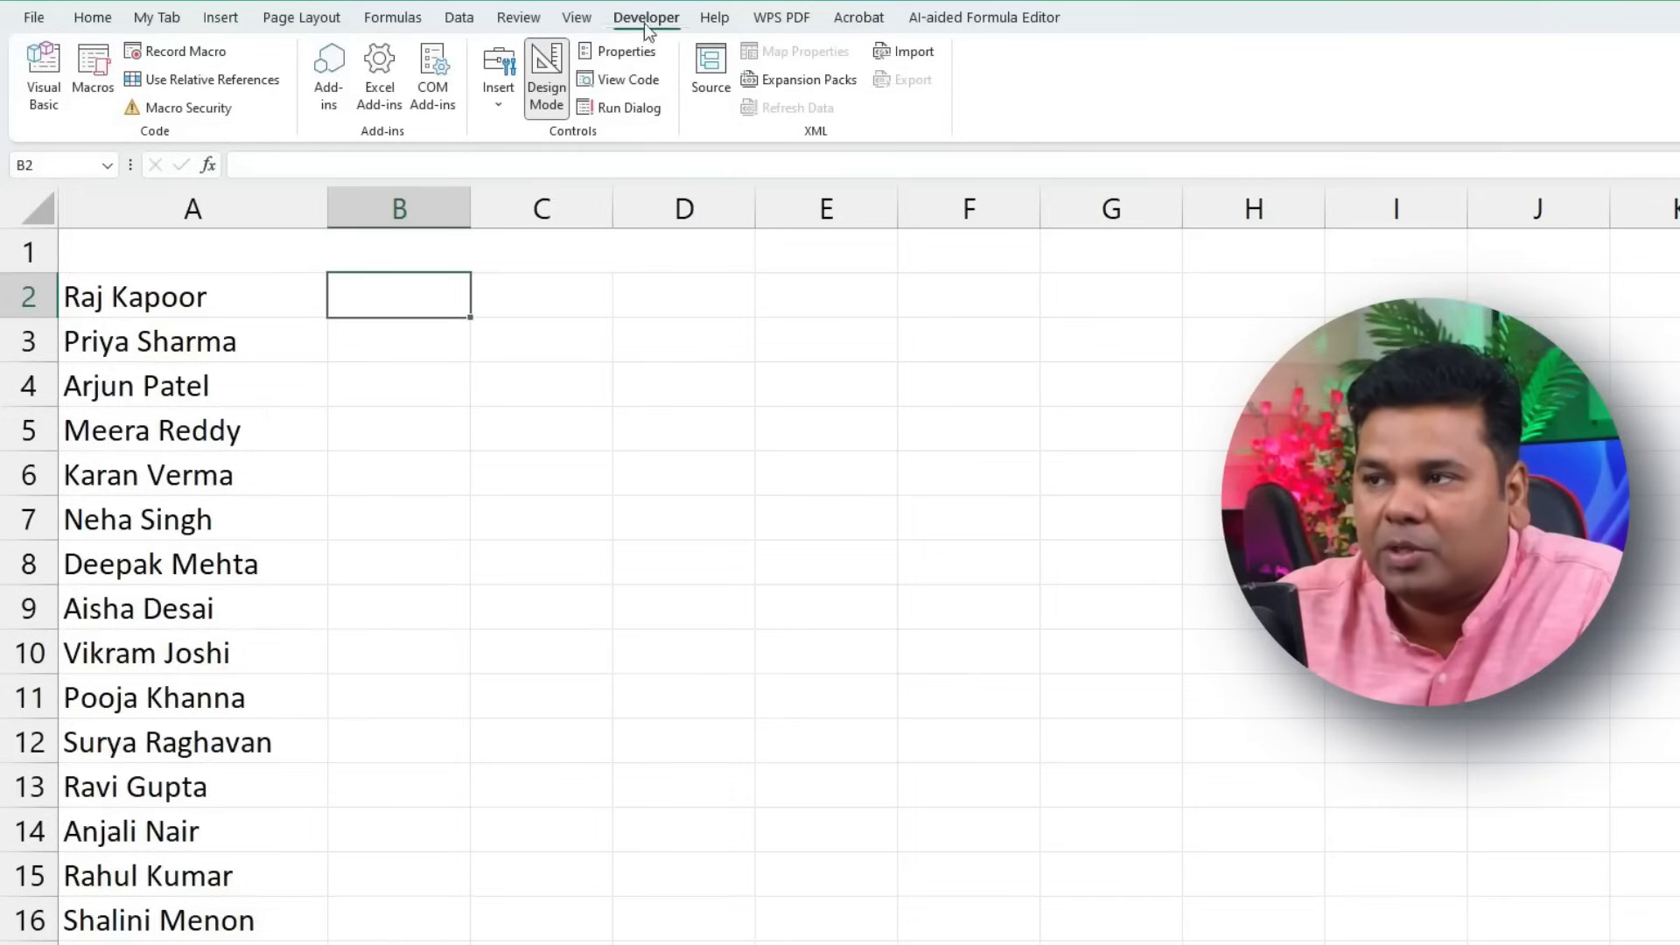
Step: Insert a form-control check box in cell B2, widen it slightly, and widen column B to nearly twice its width
click(501, 109)
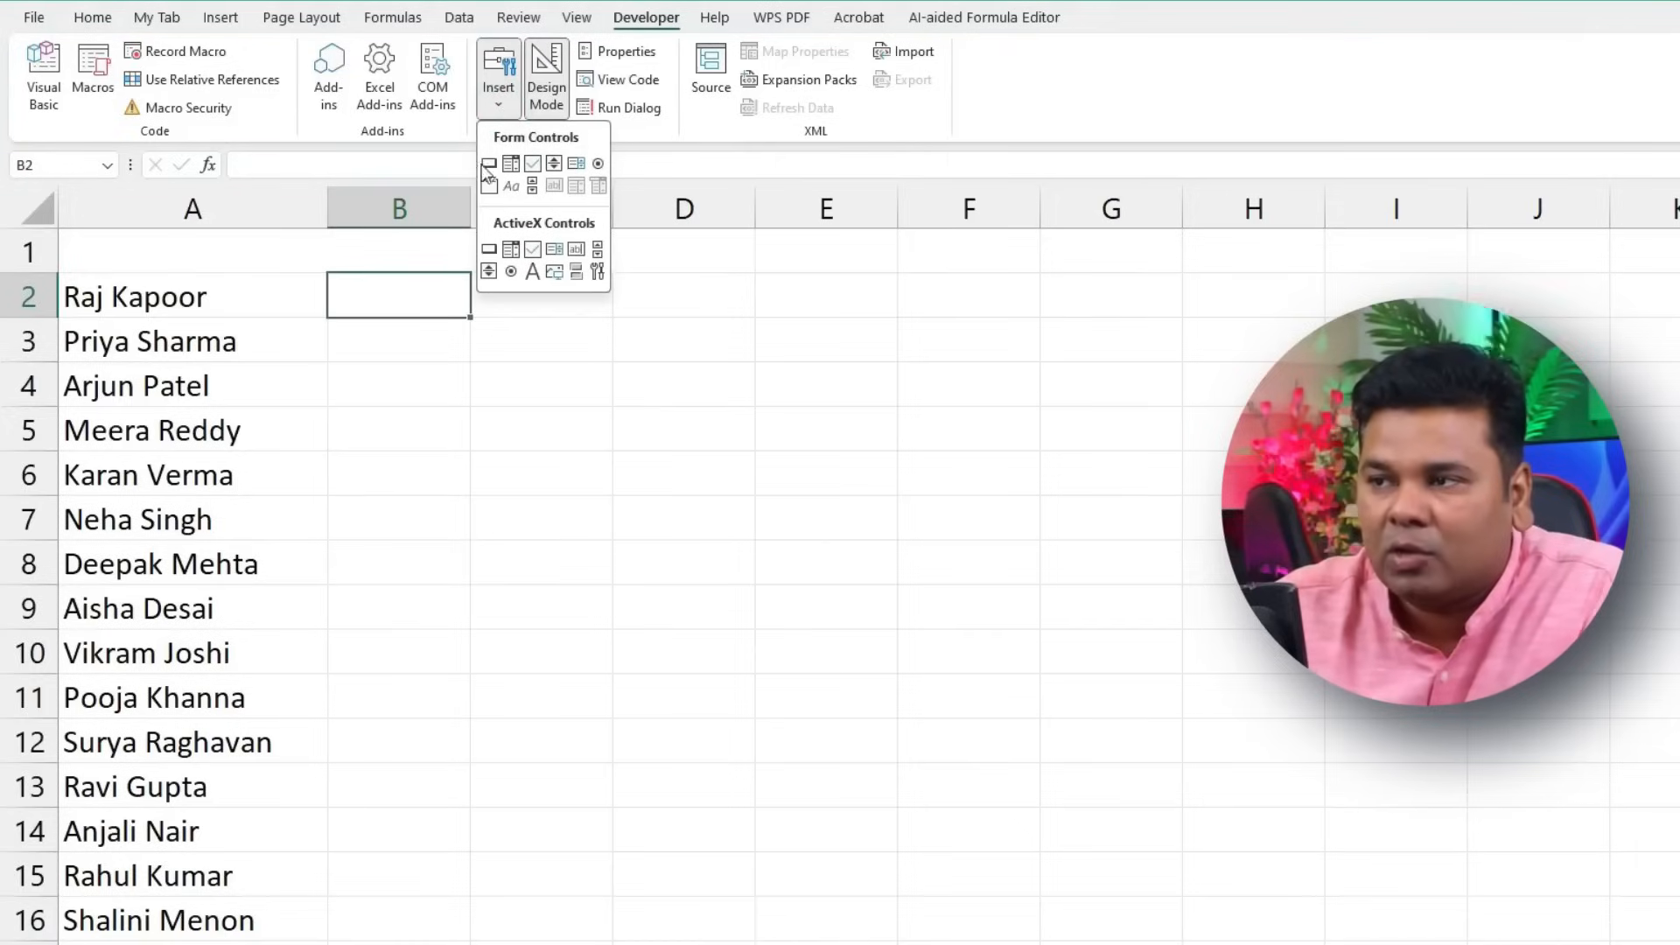
click(534, 172)
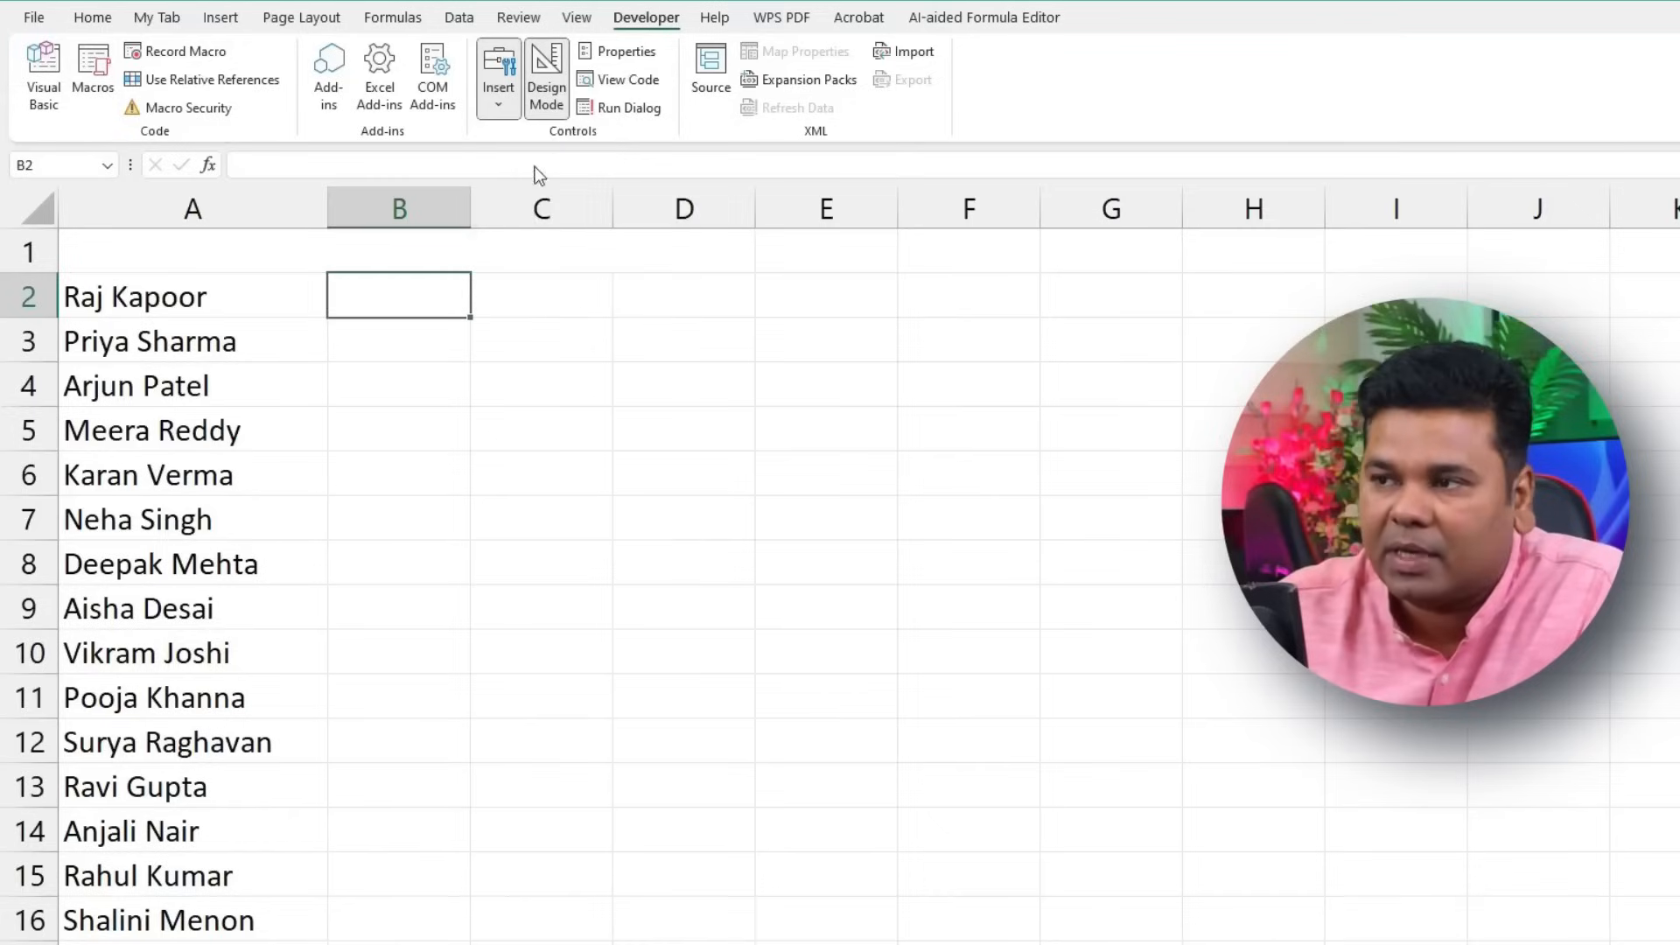
click(335, 279)
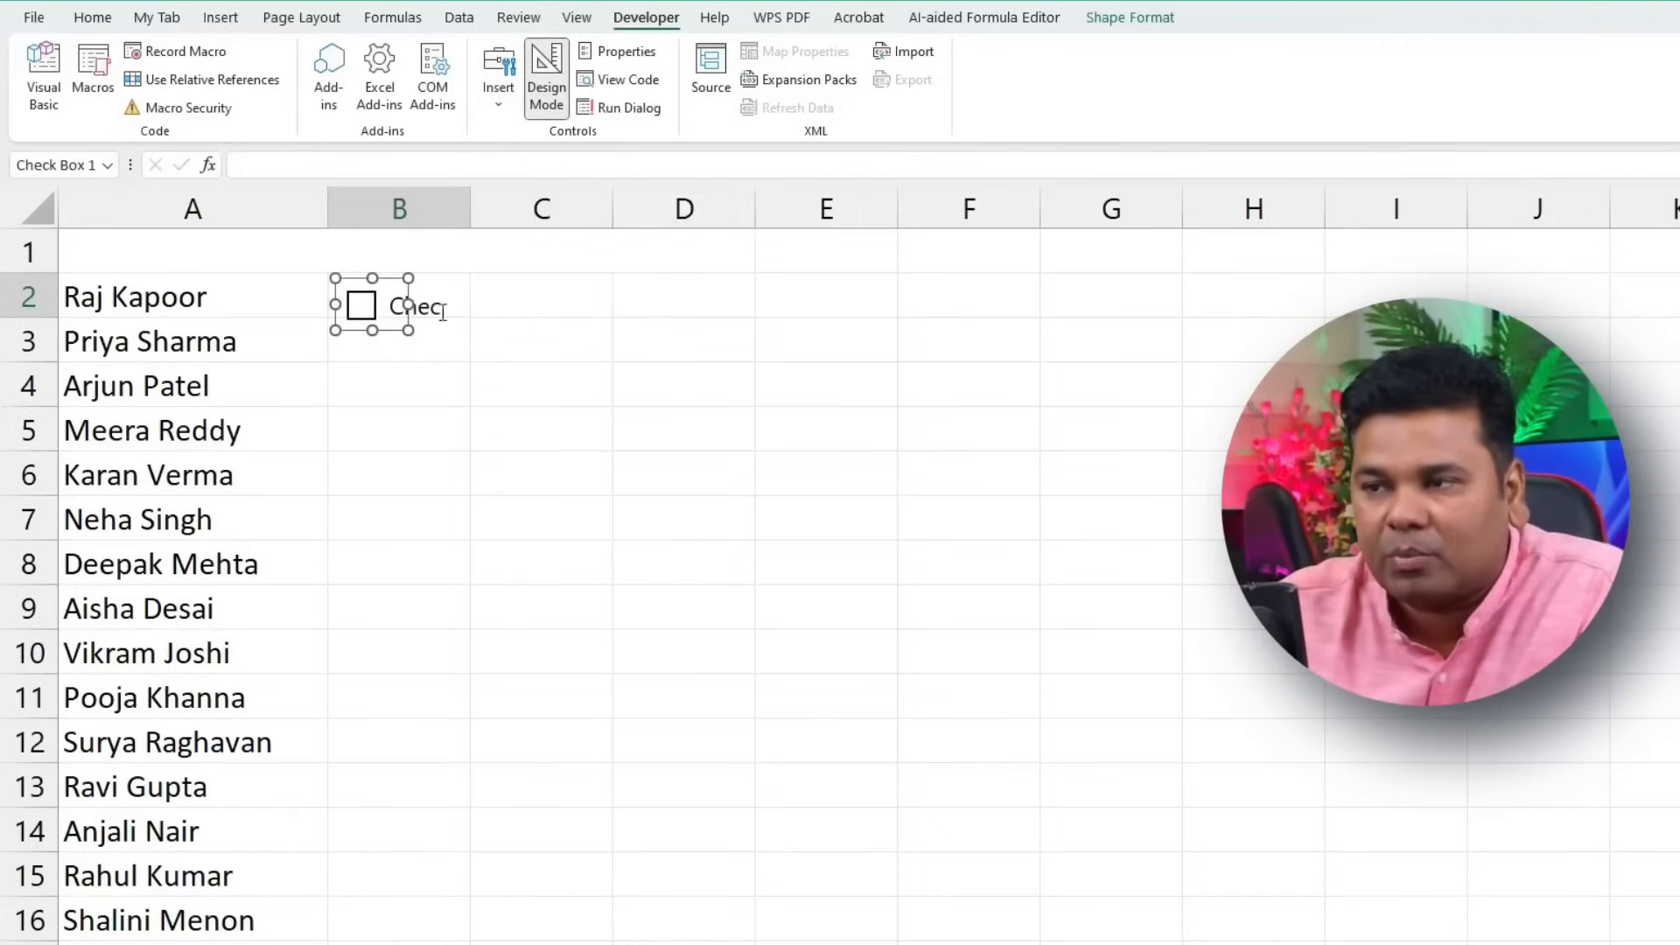
drag(408, 304, 423, 303)
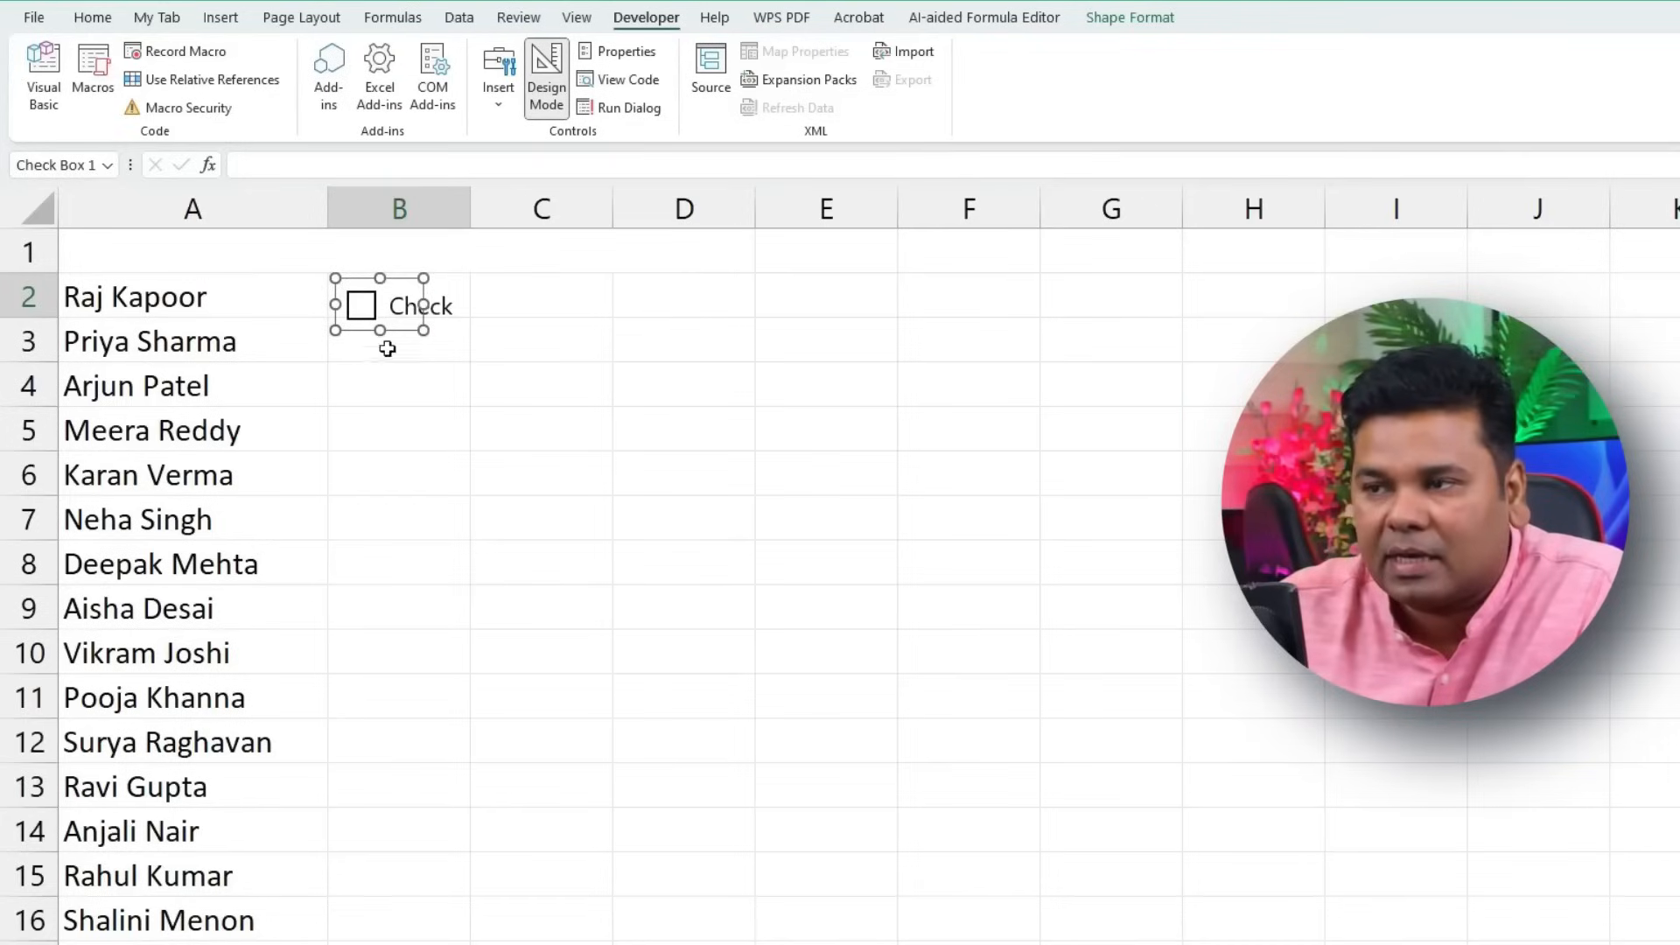
drag(470, 210, 592, 212)
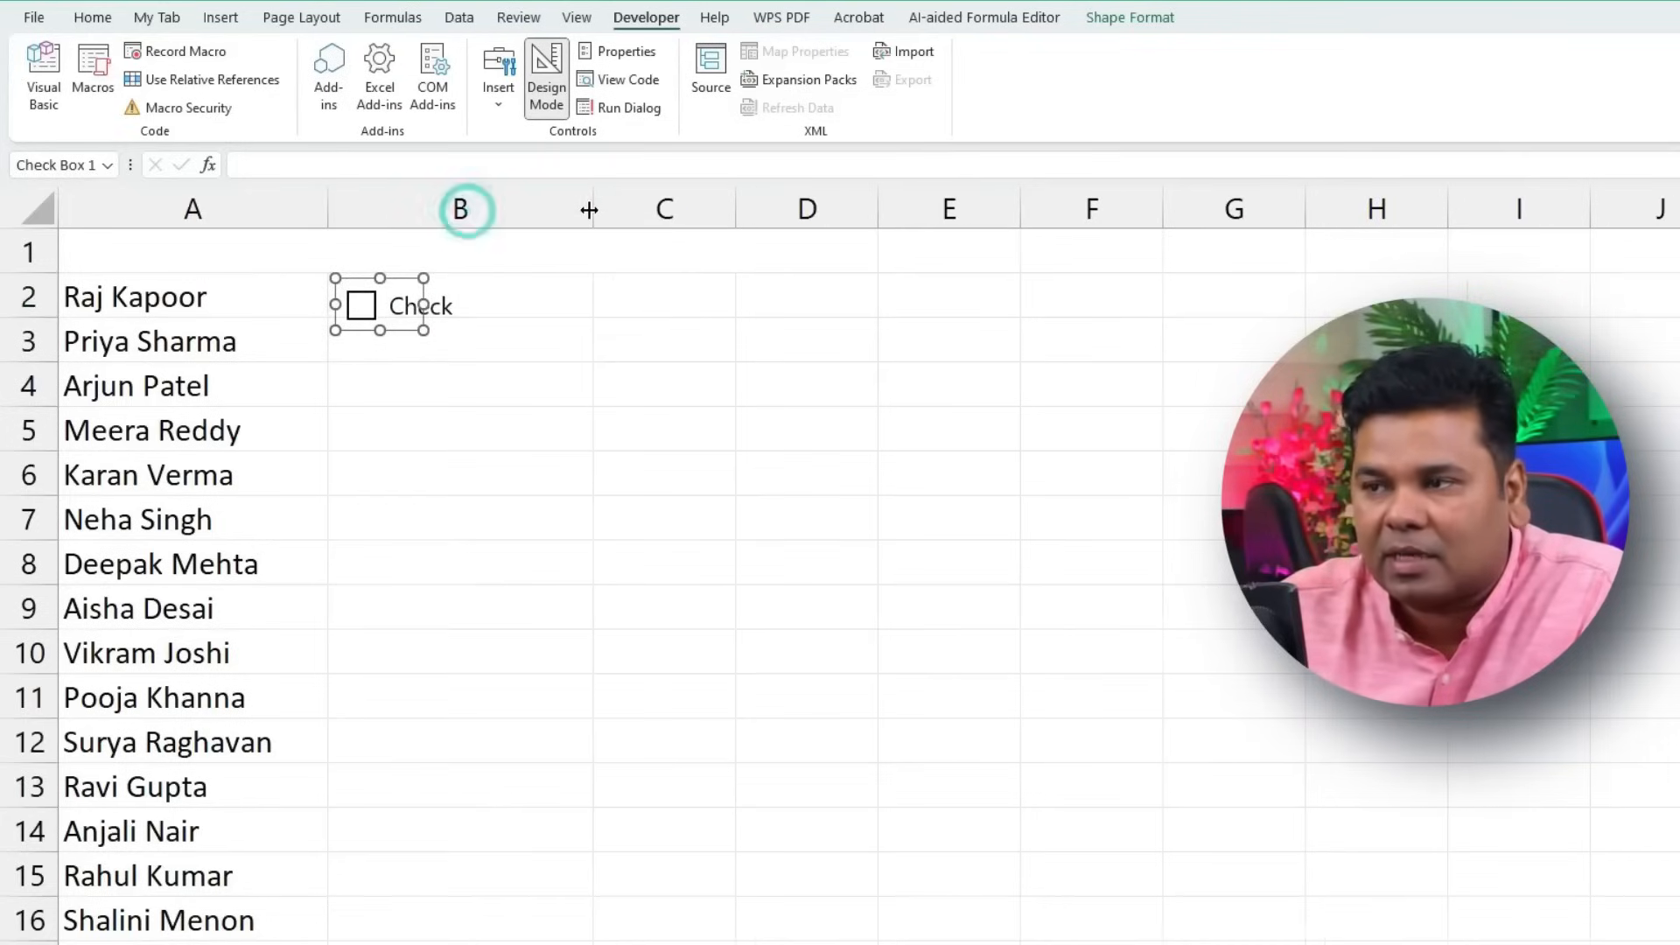
Step: Fill the check box in cell B2 down through cell B14
click(575, 300)
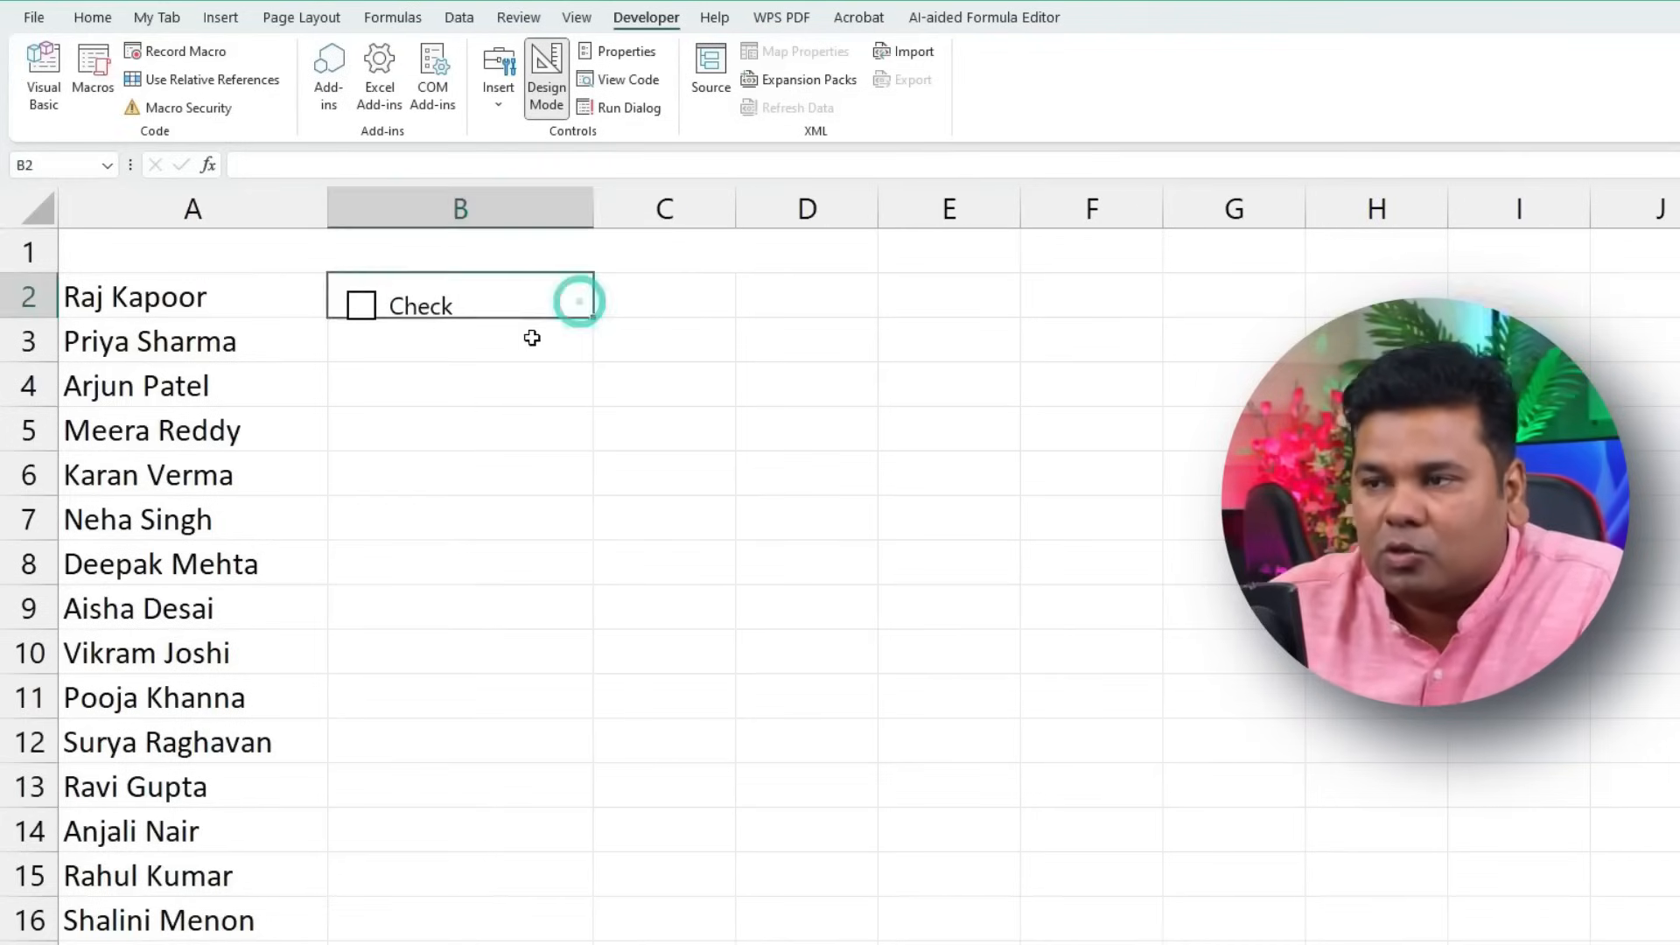
click(363, 320)
click(364, 322)
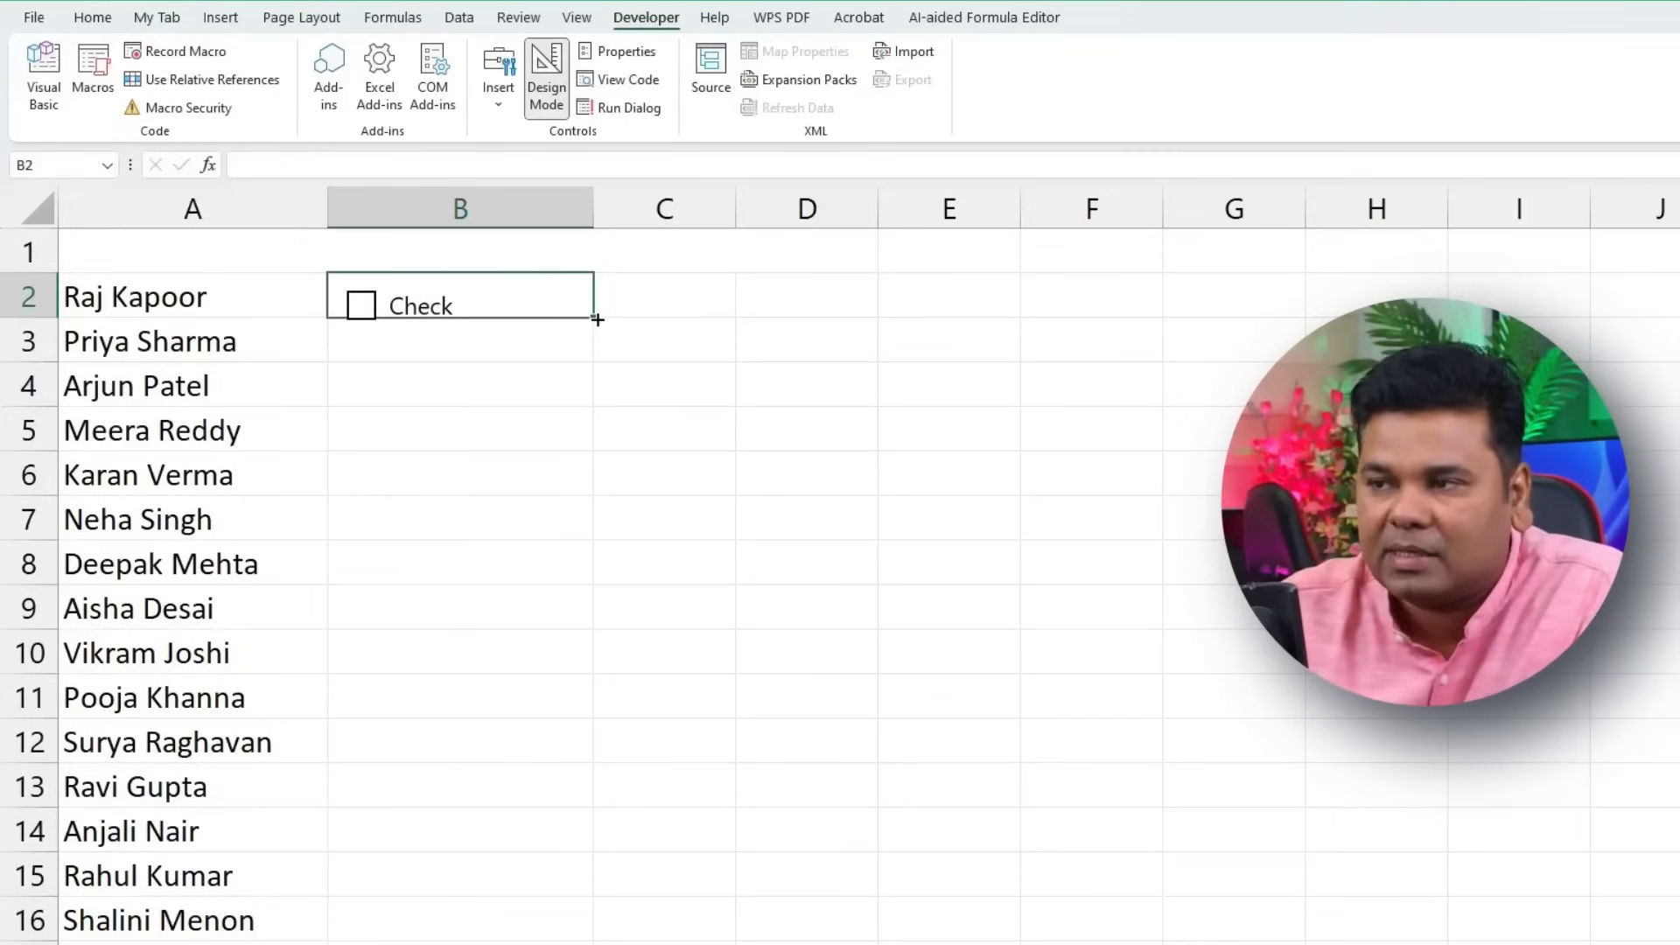
drag(596, 322, 613, 605)
drag(630, 822, 631, 837)
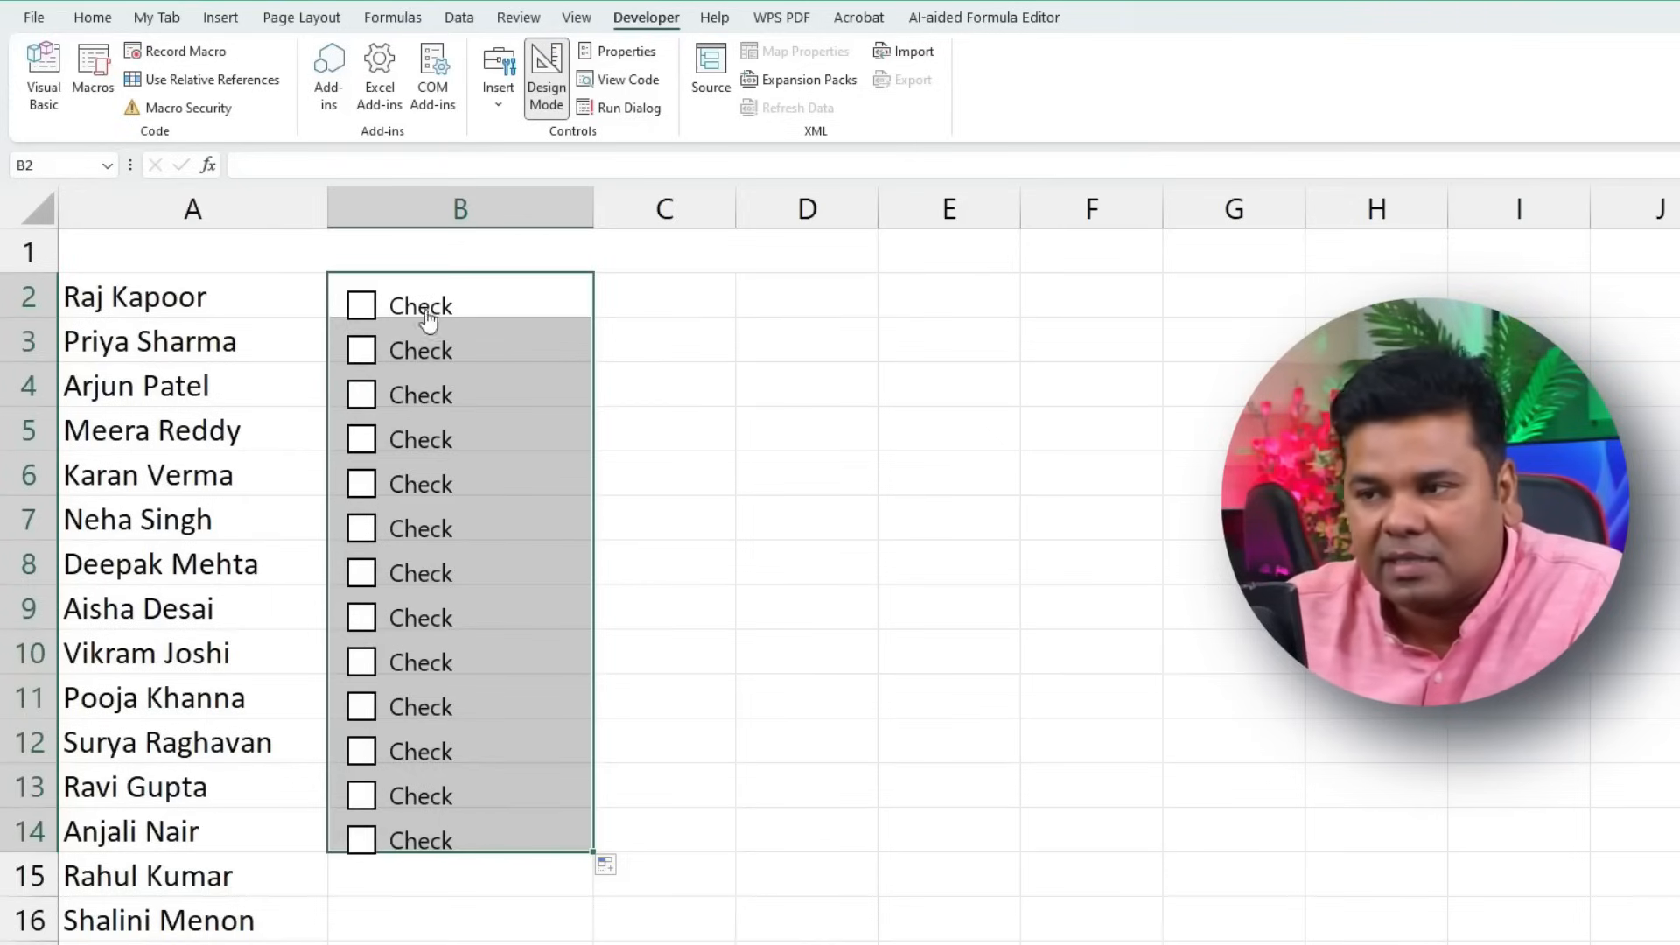
click(697, 547)
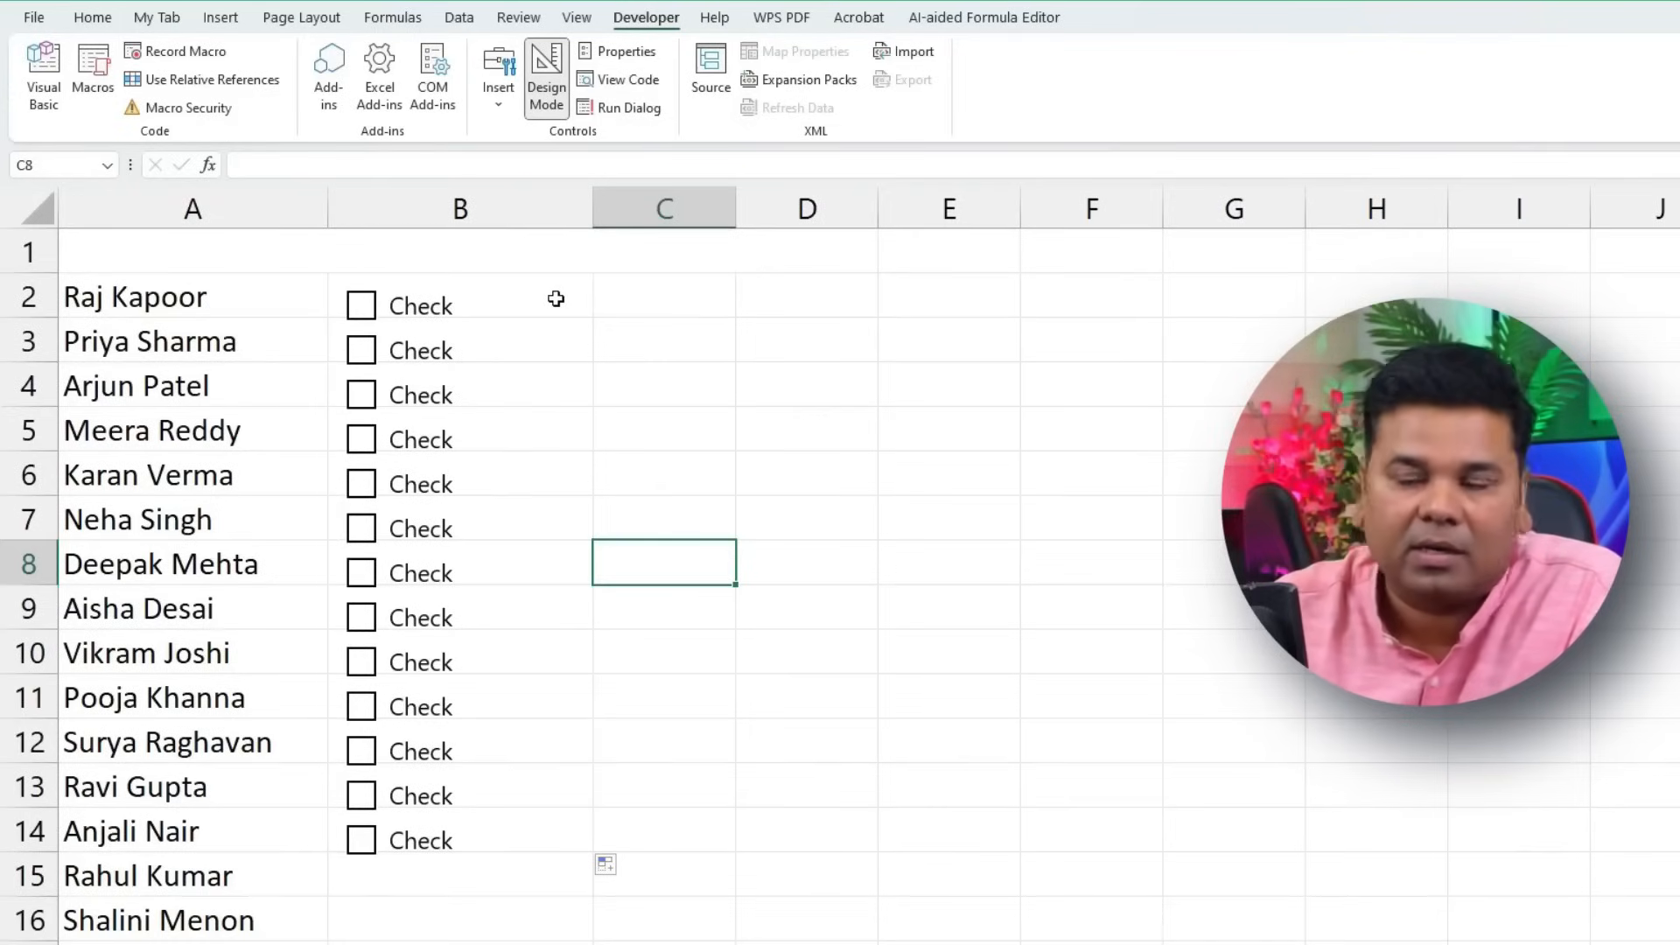
Step: Link the check box in row 2 to cell $B$2 in its format control settings
right_click(384, 306)
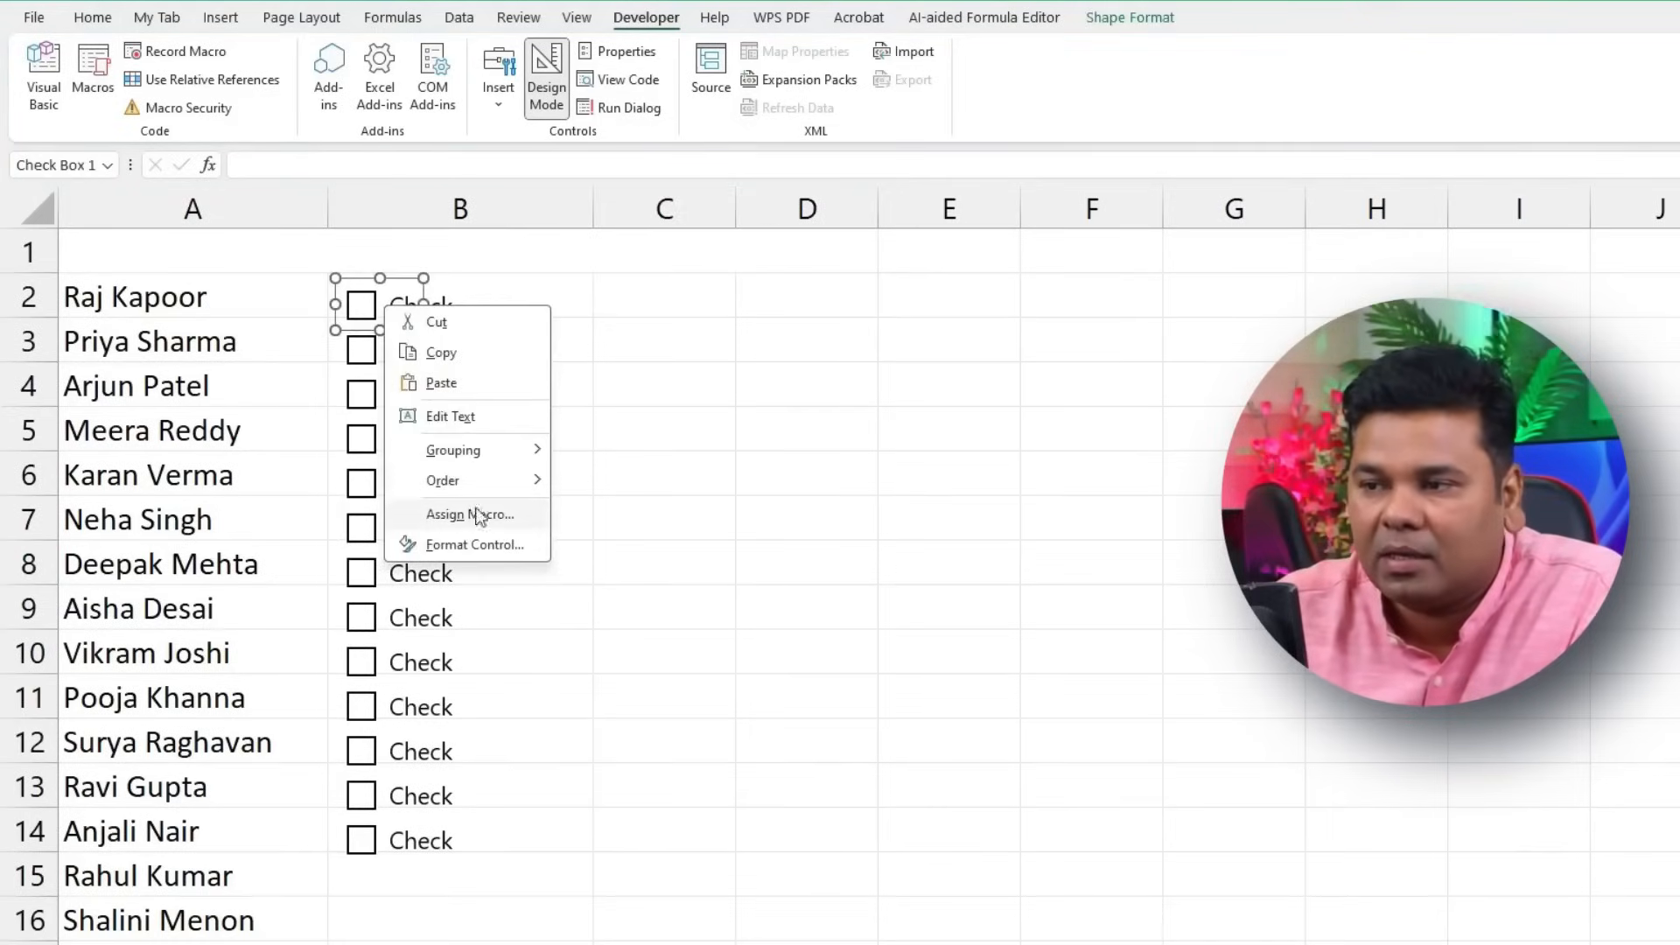
click(486, 546)
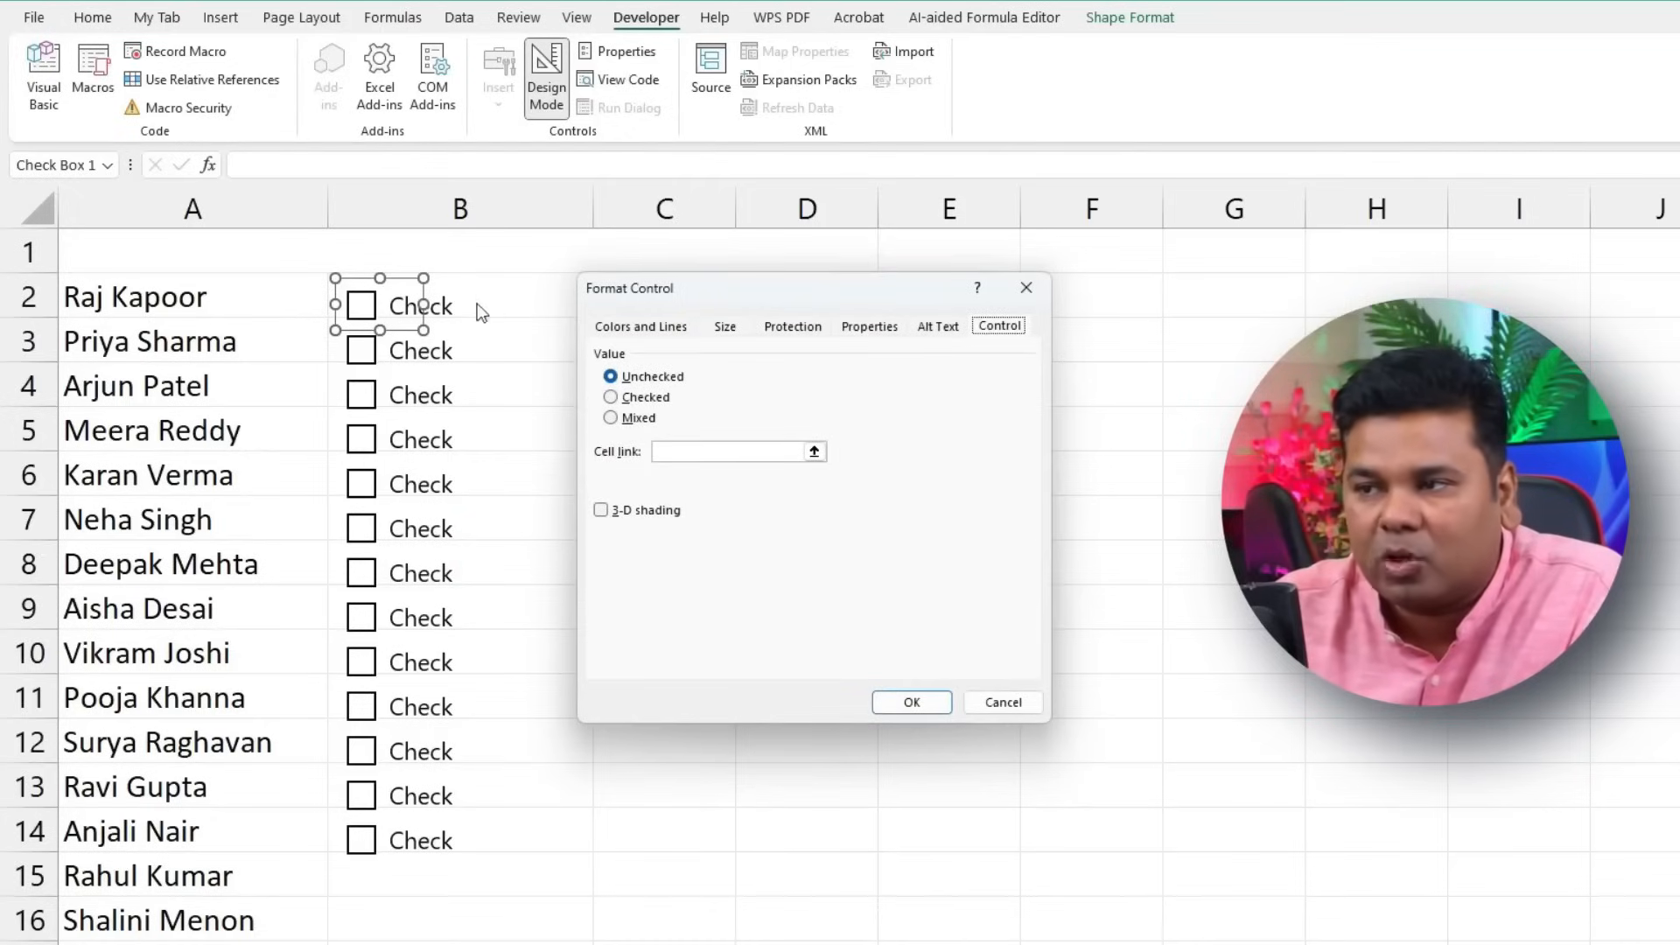
mouse_move(652, 287)
mouse_down()
mouse_move(656, 270)
mouse_move(674, 280)
mouse_up()
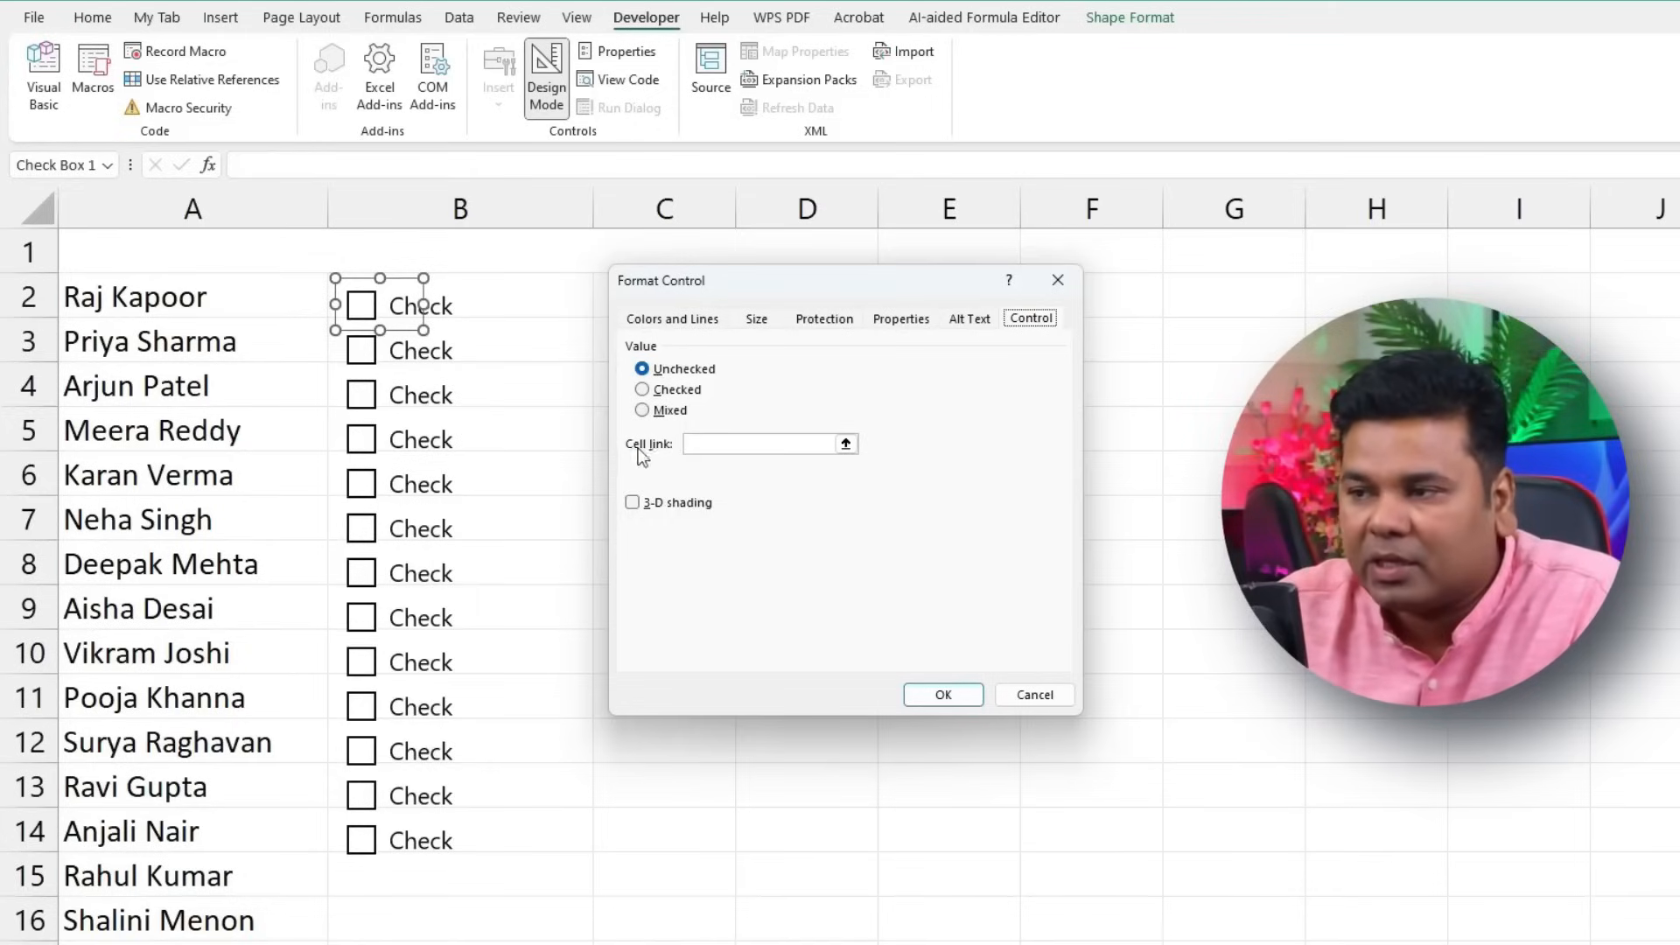
click(797, 444)
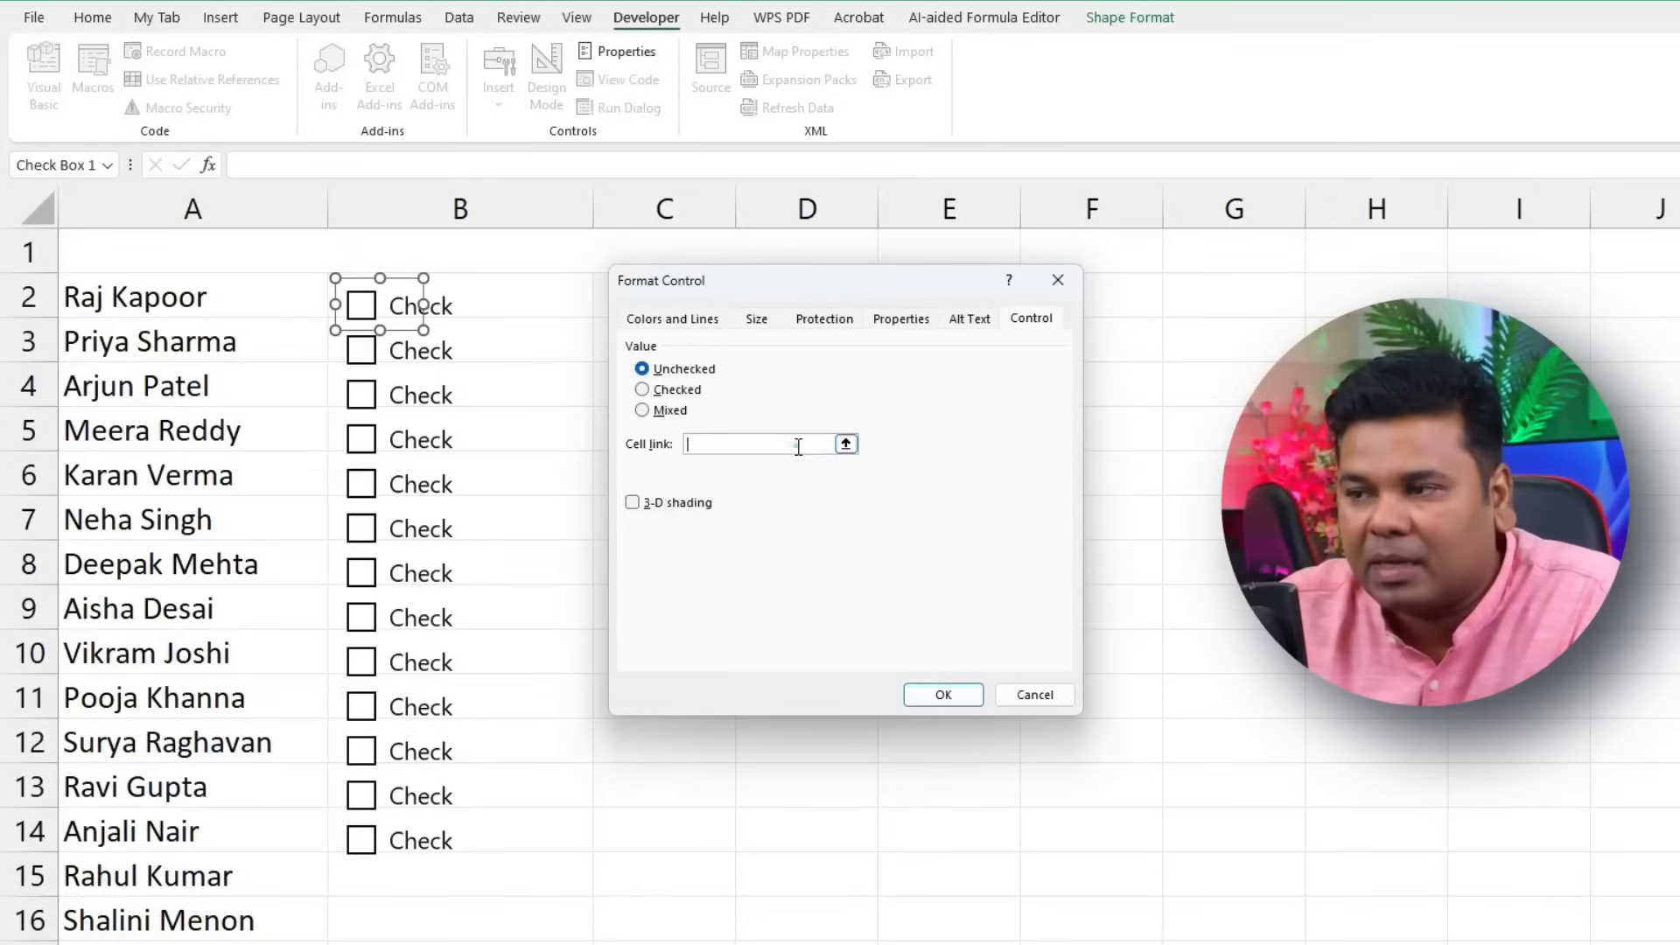
click(547, 295)
click(944, 695)
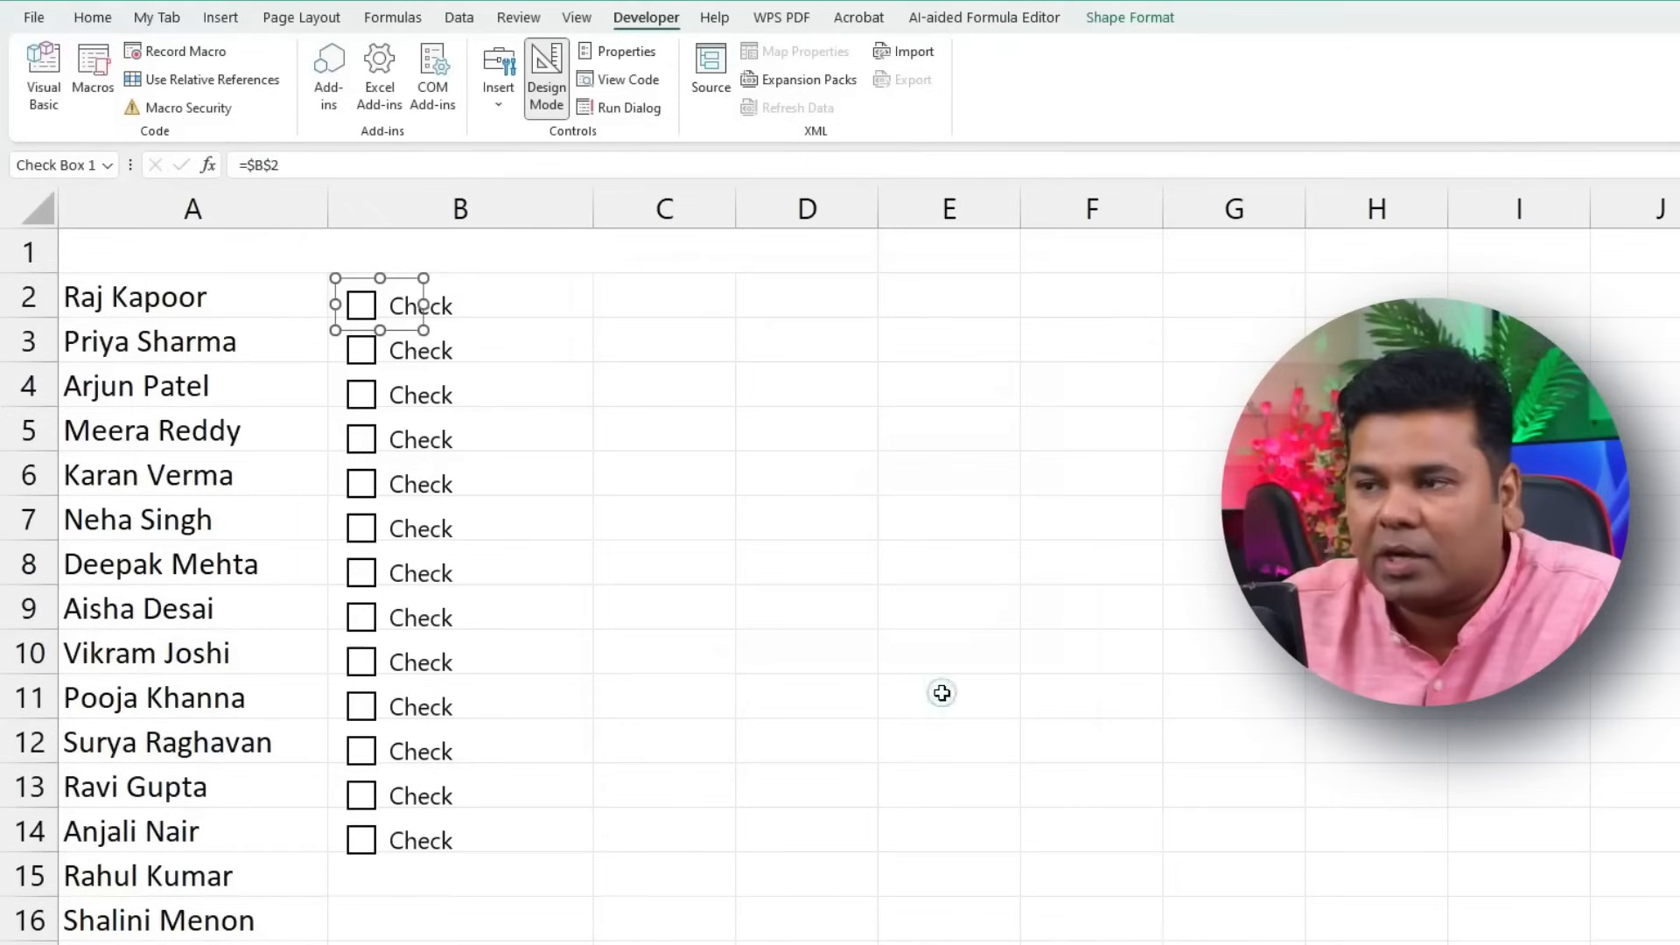
Step: Link the check box in row 3 to cell $B$3
right_click(429, 346)
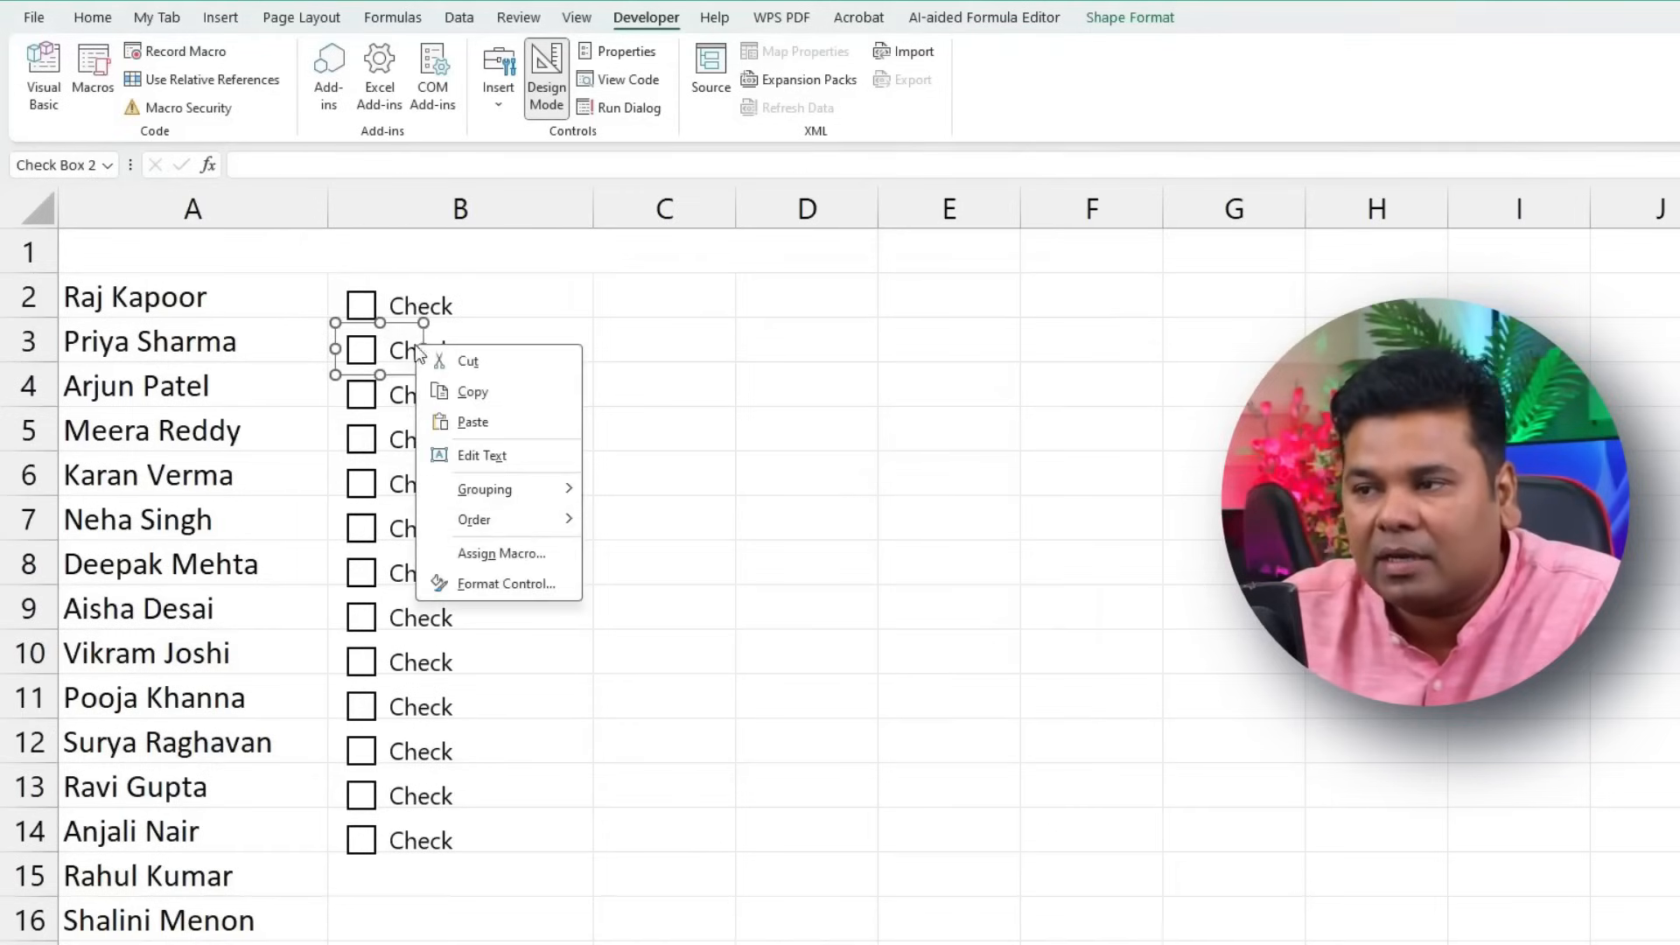
click(531, 584)
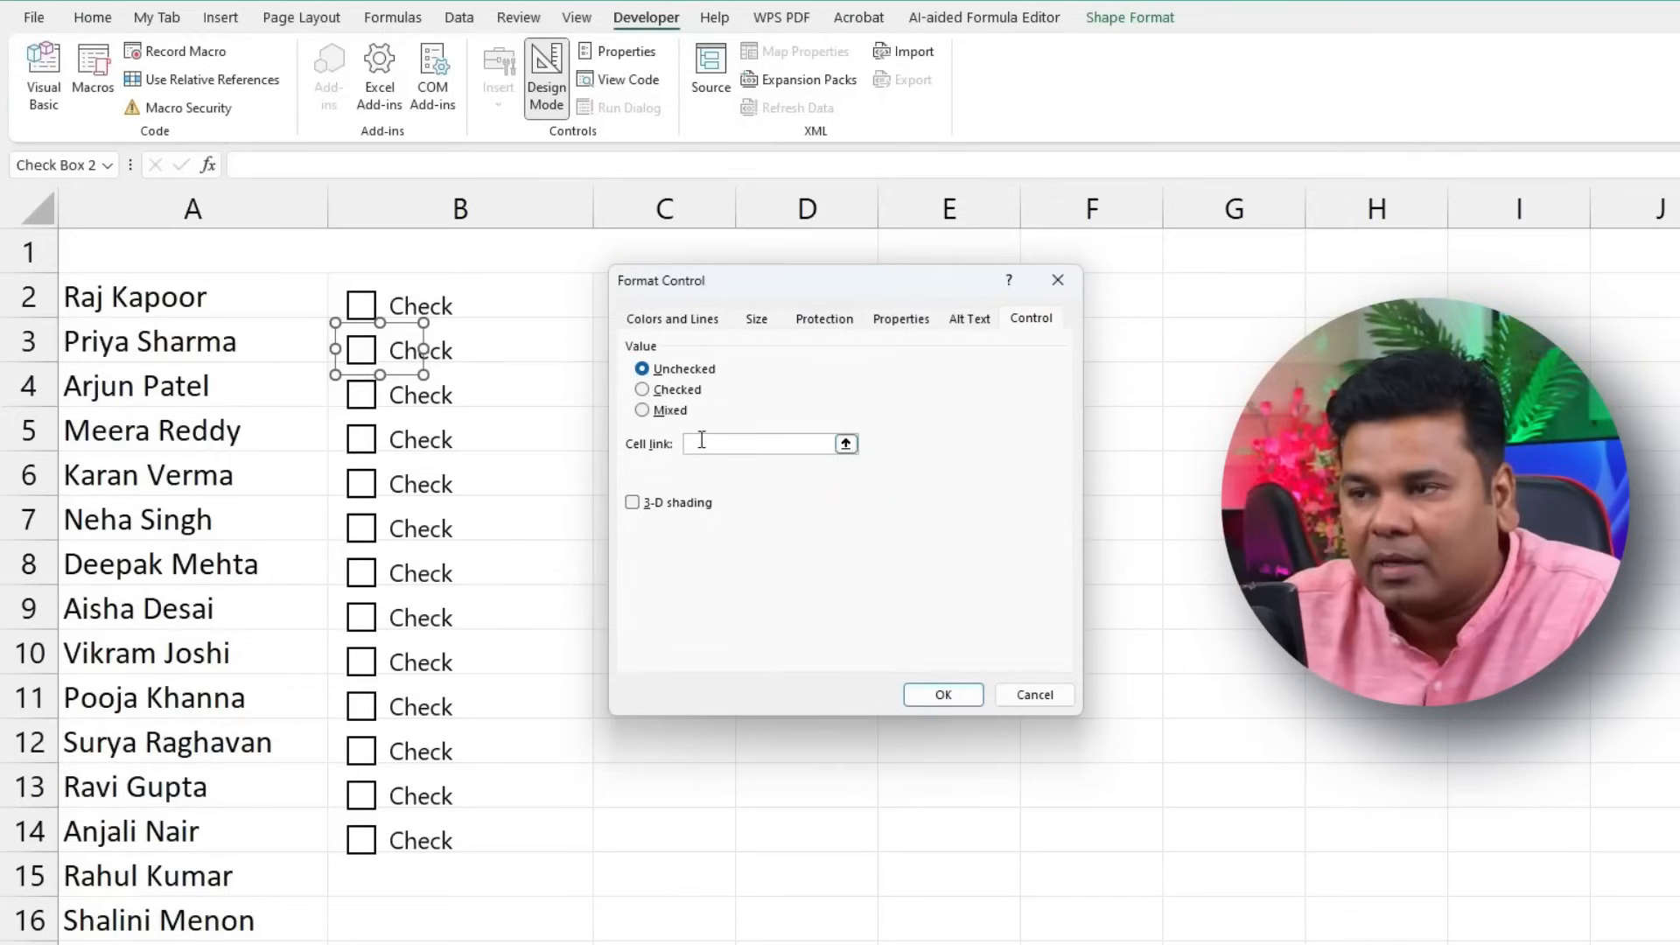
click(700, 441)
click(542, 348)
click(929, 696)
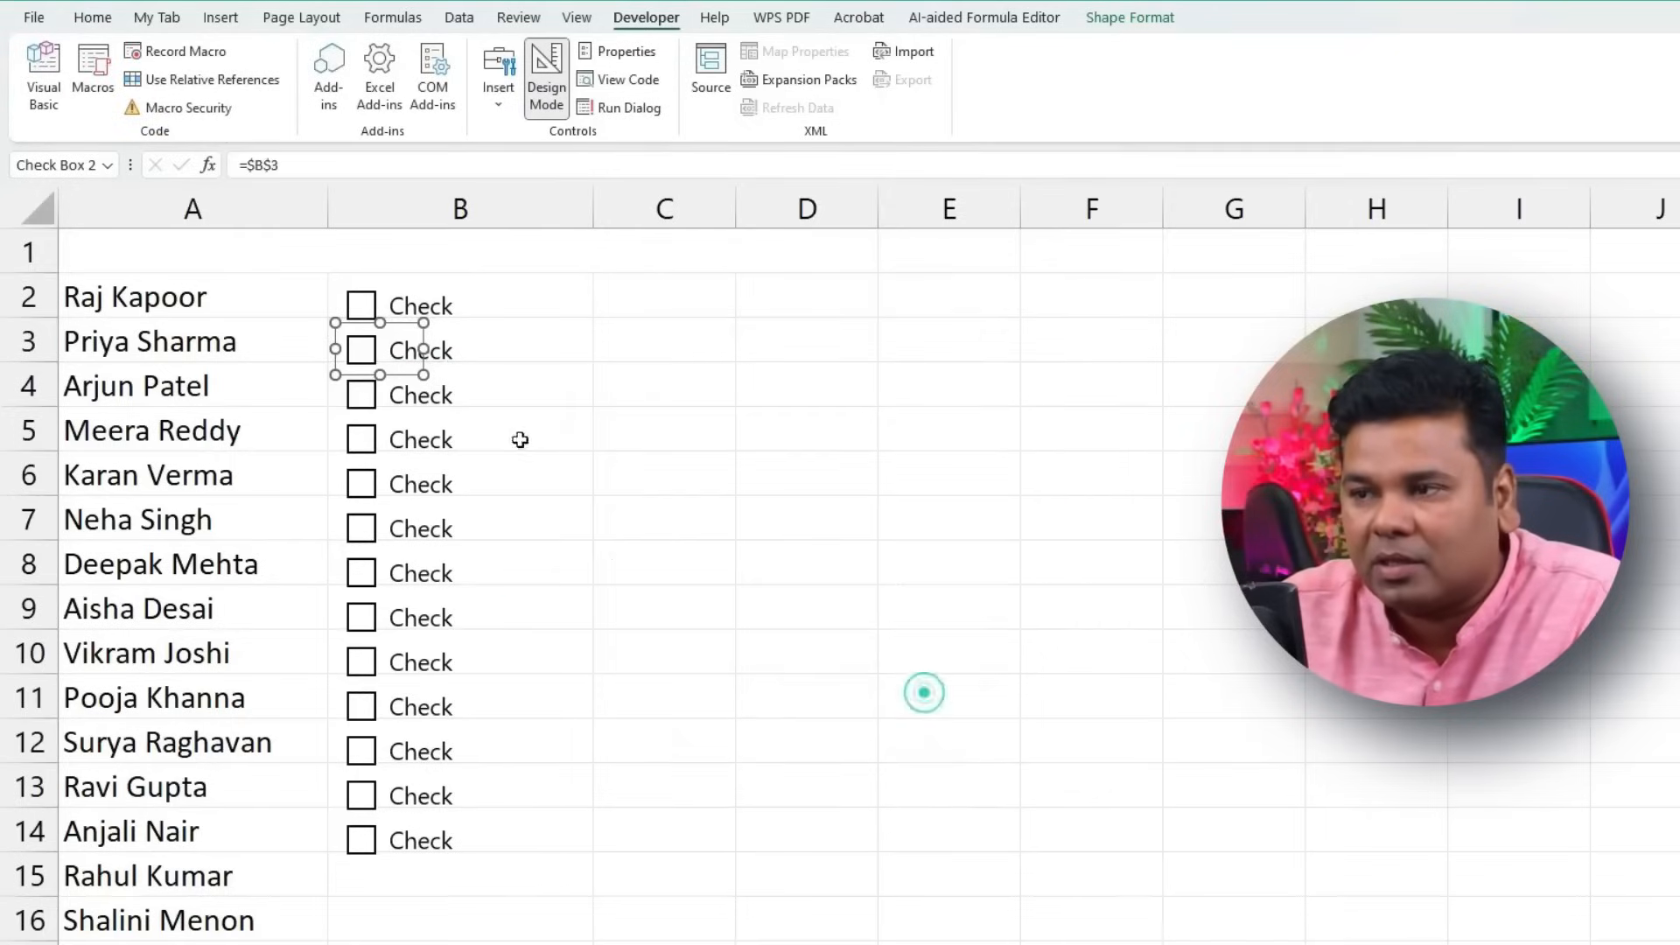
Step: Link the check box in row 4 to cell $B$4
right_click(442, 396)
click(560, 634)
click(752, 443)
click(539, 385)
click(940, 694)
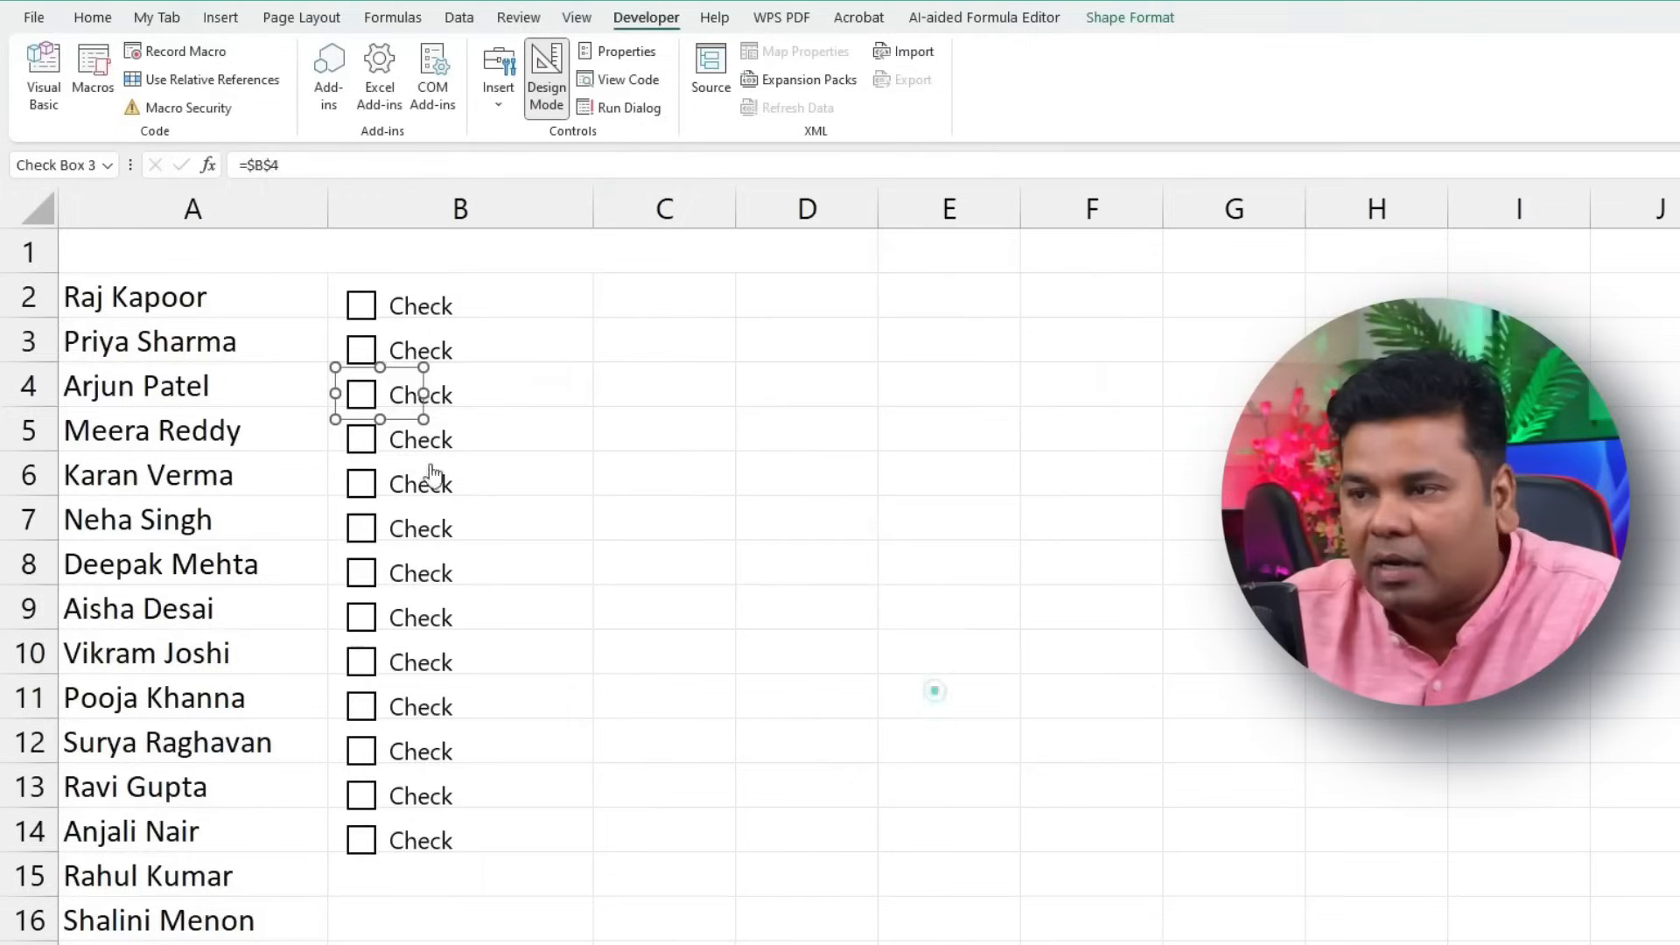
Step: Link the check box in row 5 to cell $B$5
right_click(398, 438)
click(499, 674)
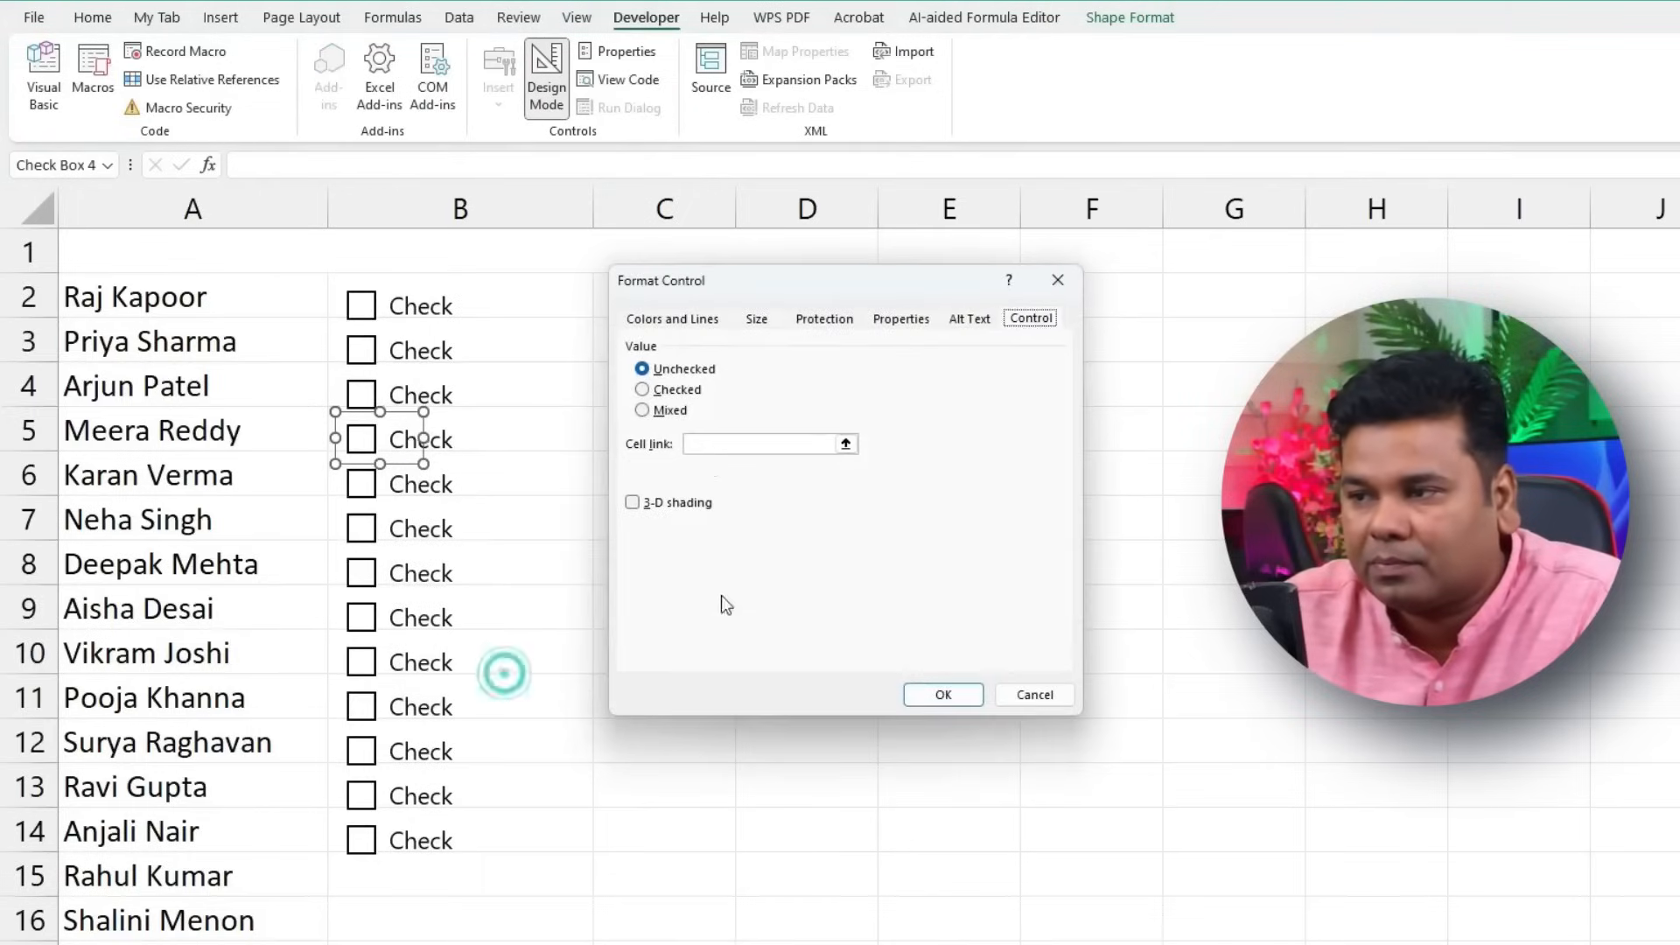
click(753, 443)
click(546, 446)
click(943, 693)
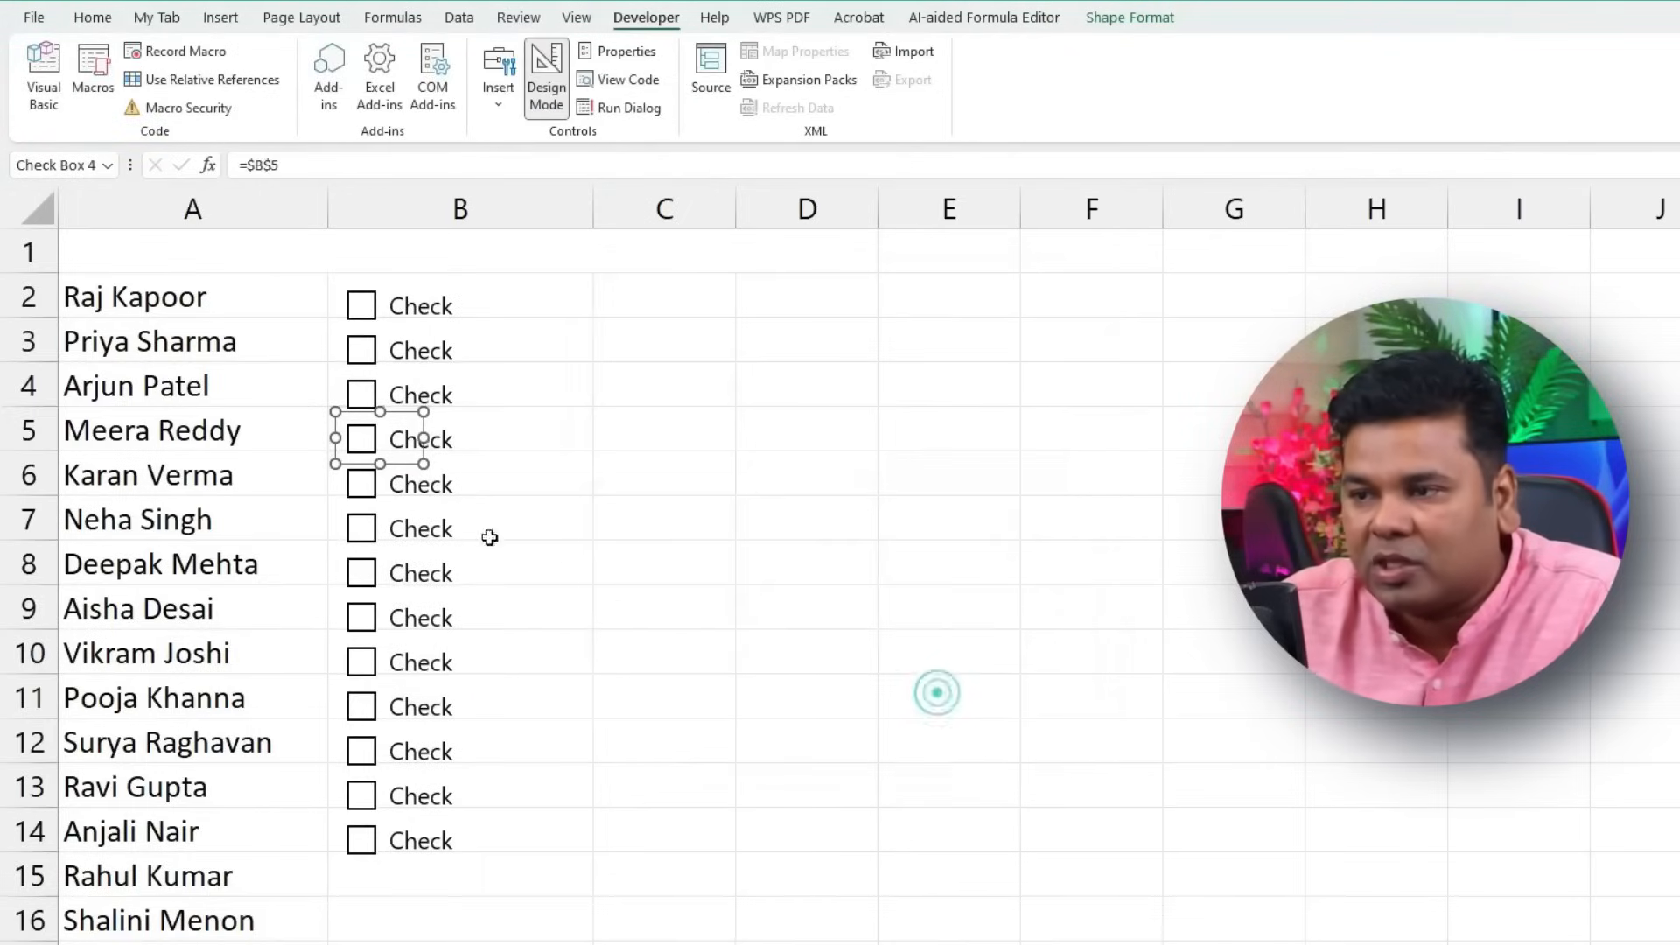
Step: Set the cell link of the row 6 check box to its own cell in column B
right_click(423, 490)
click(529, 729)
click(814, 443)
Step: Link the check boxes in rows 7 to 14 each to the column B cell of its own row, from $B$7 to $B$14
right_click(435, 536)
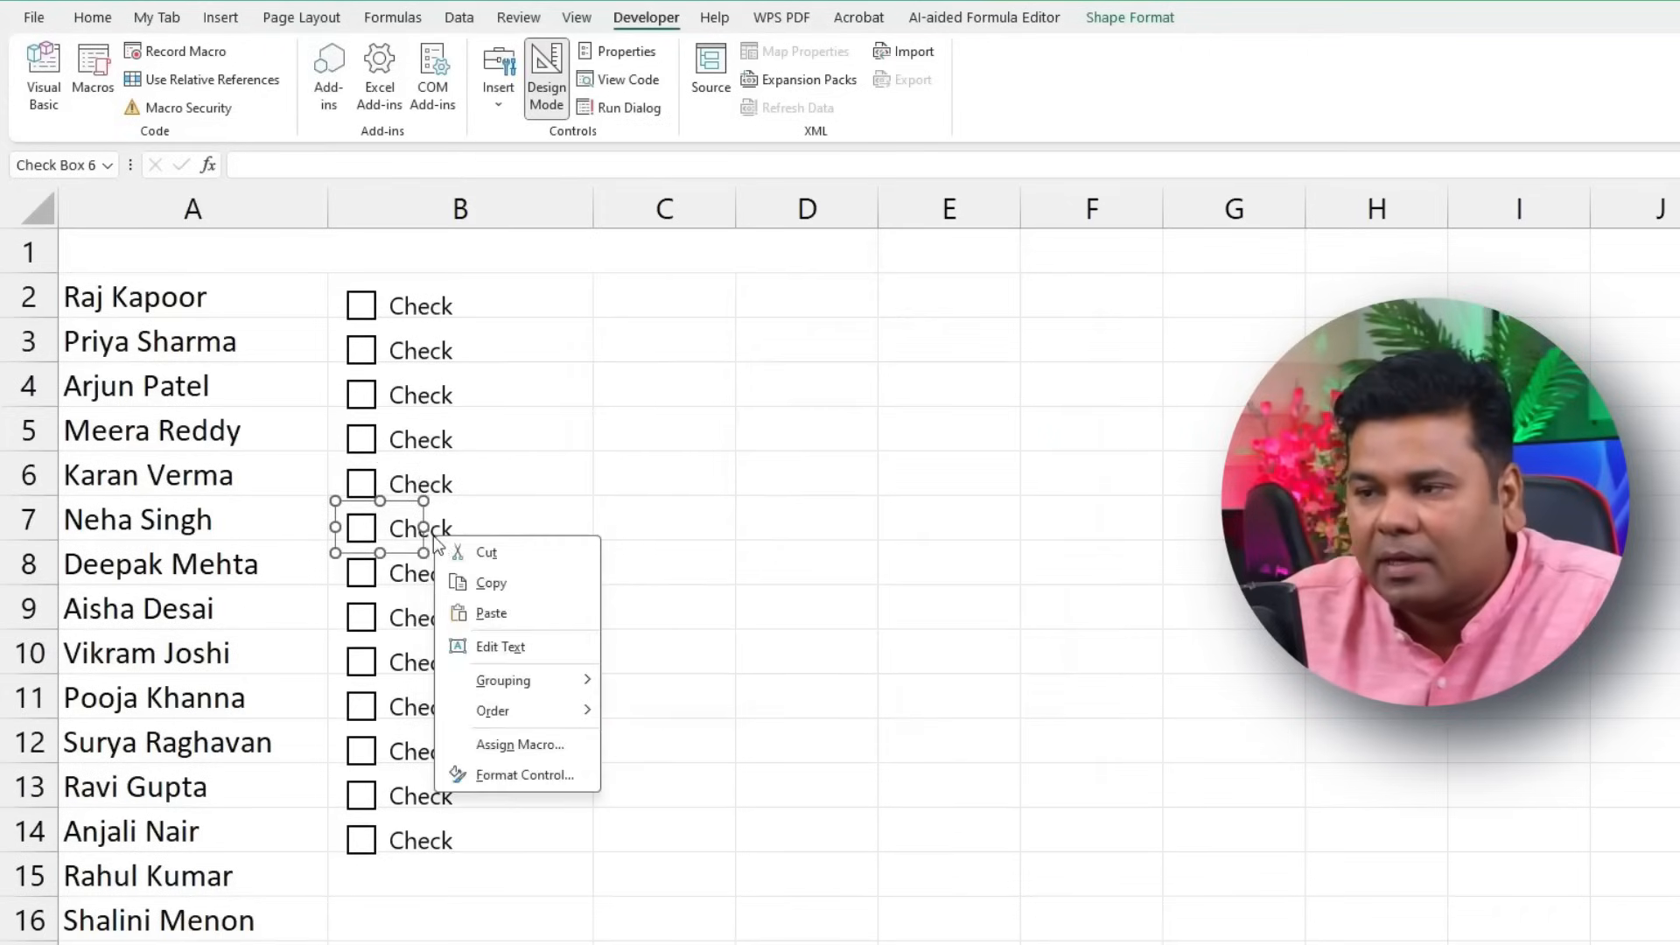
click(524, 774)
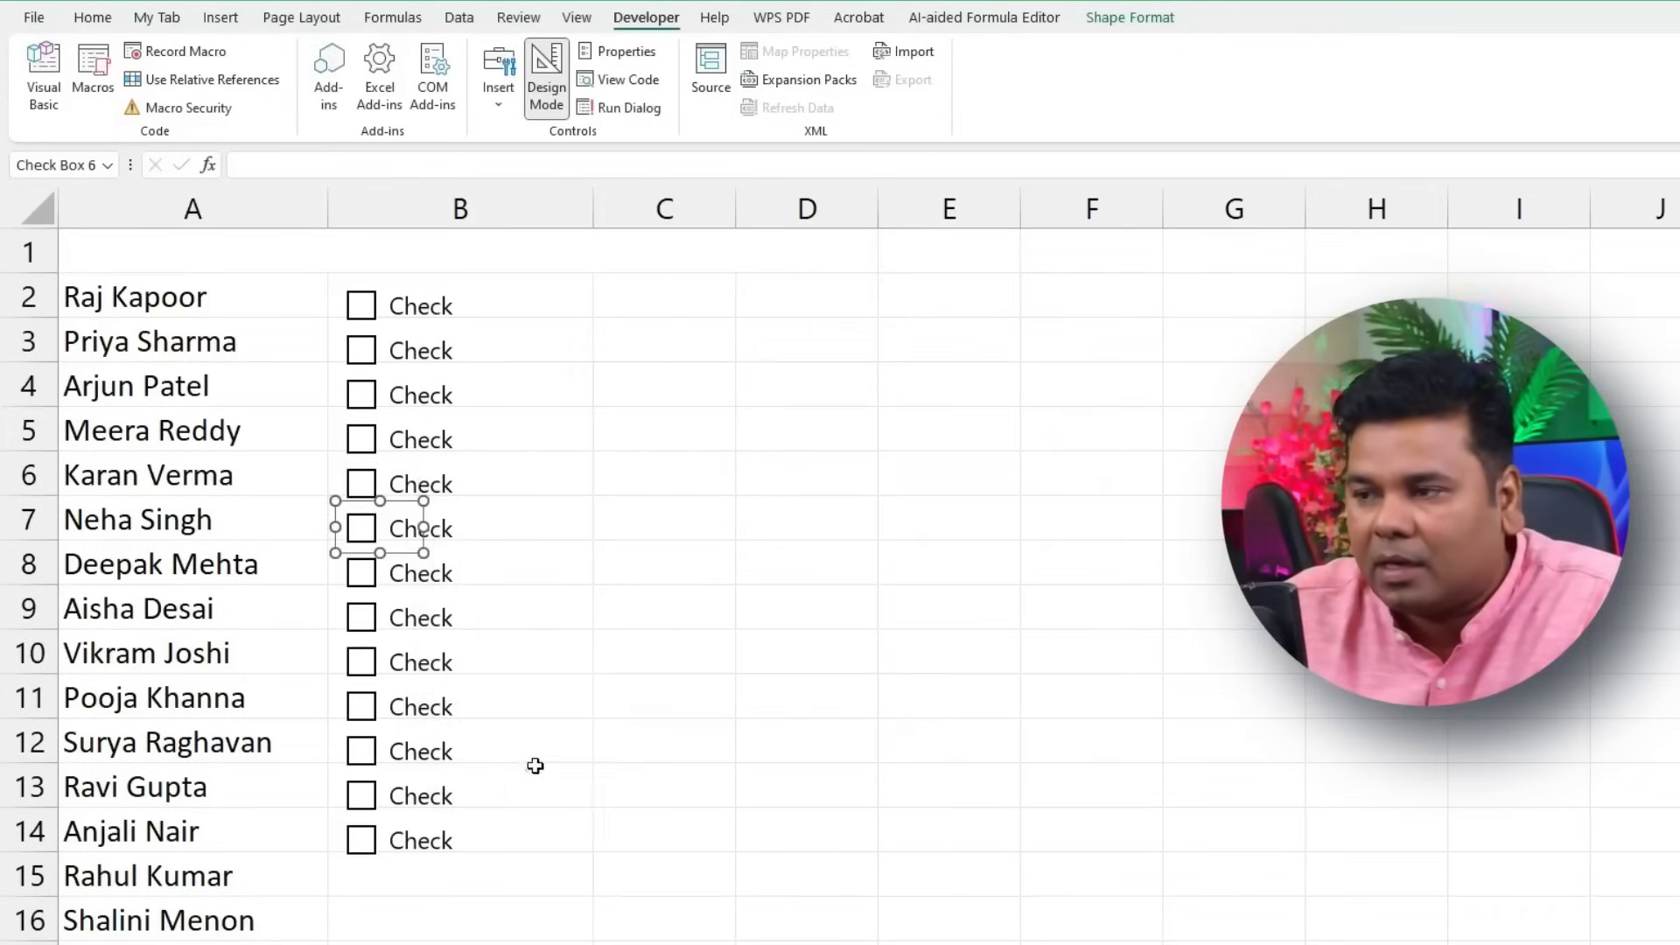
click(700, 445)
click(547, 517)
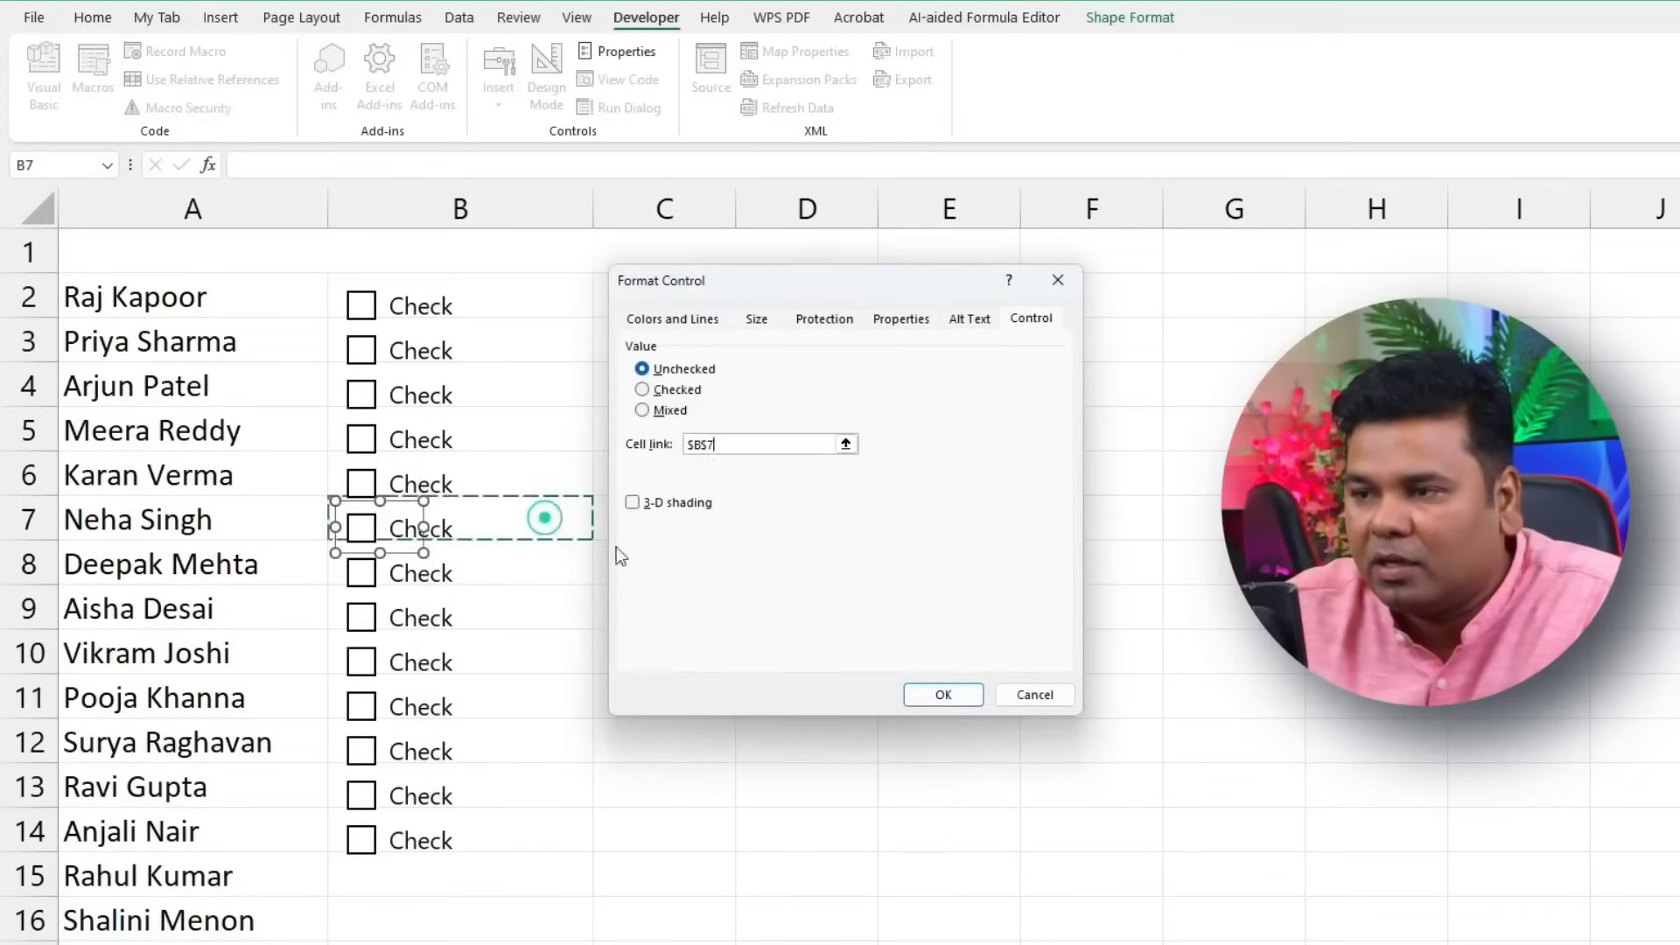
click(938, 697)
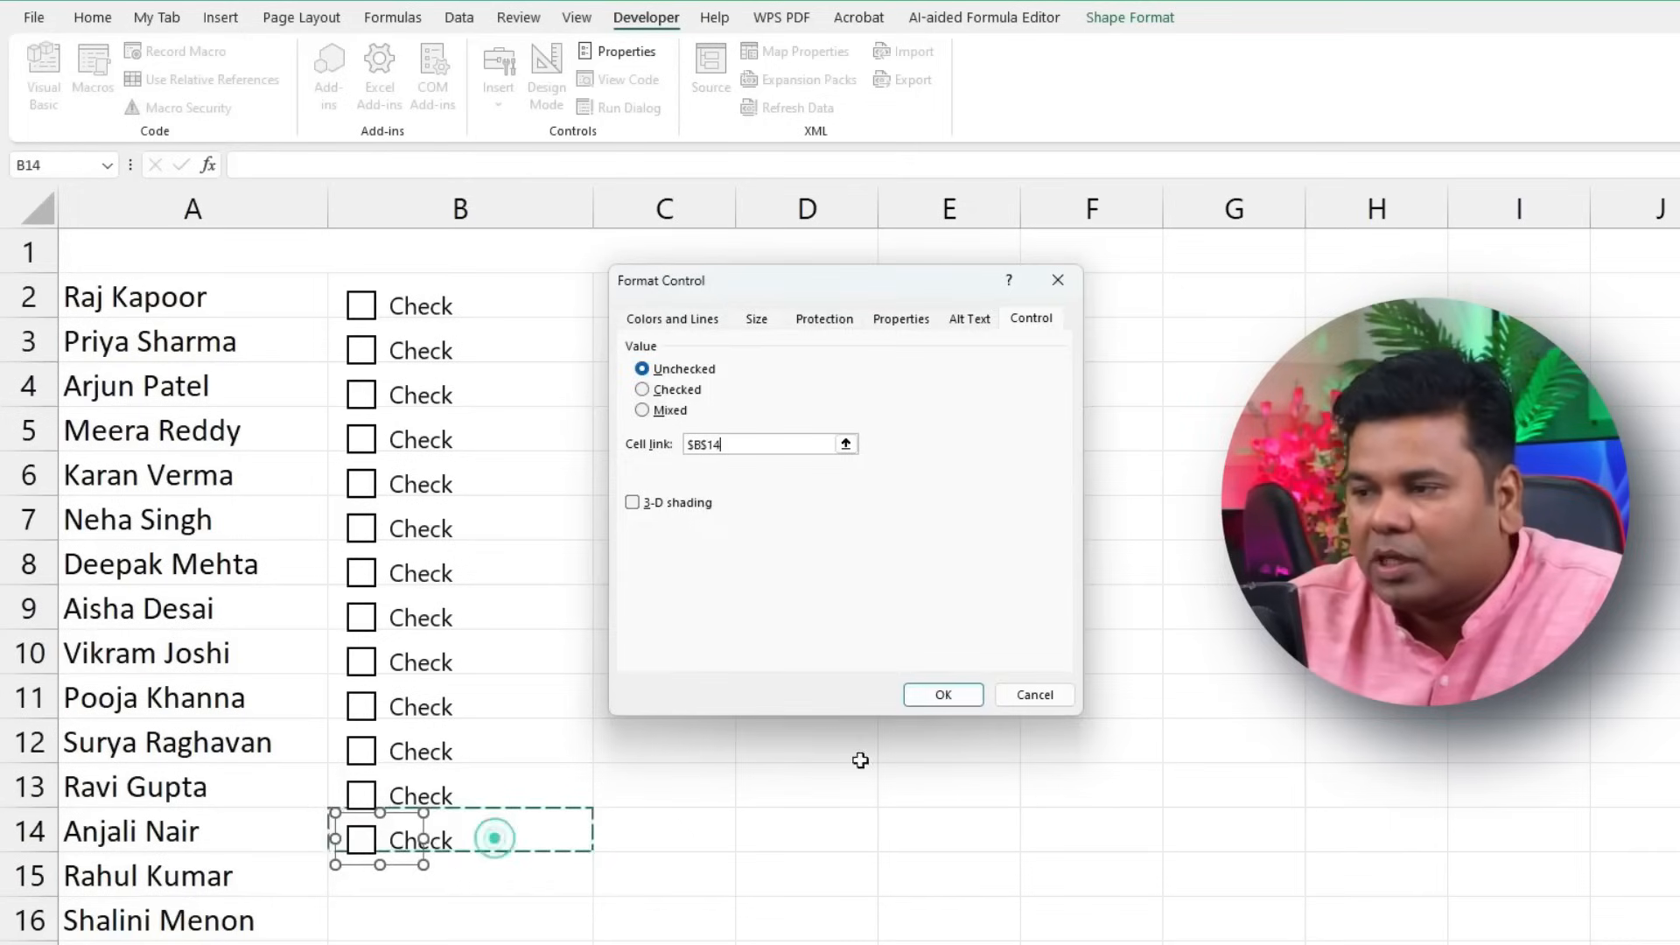
click(931, 695)
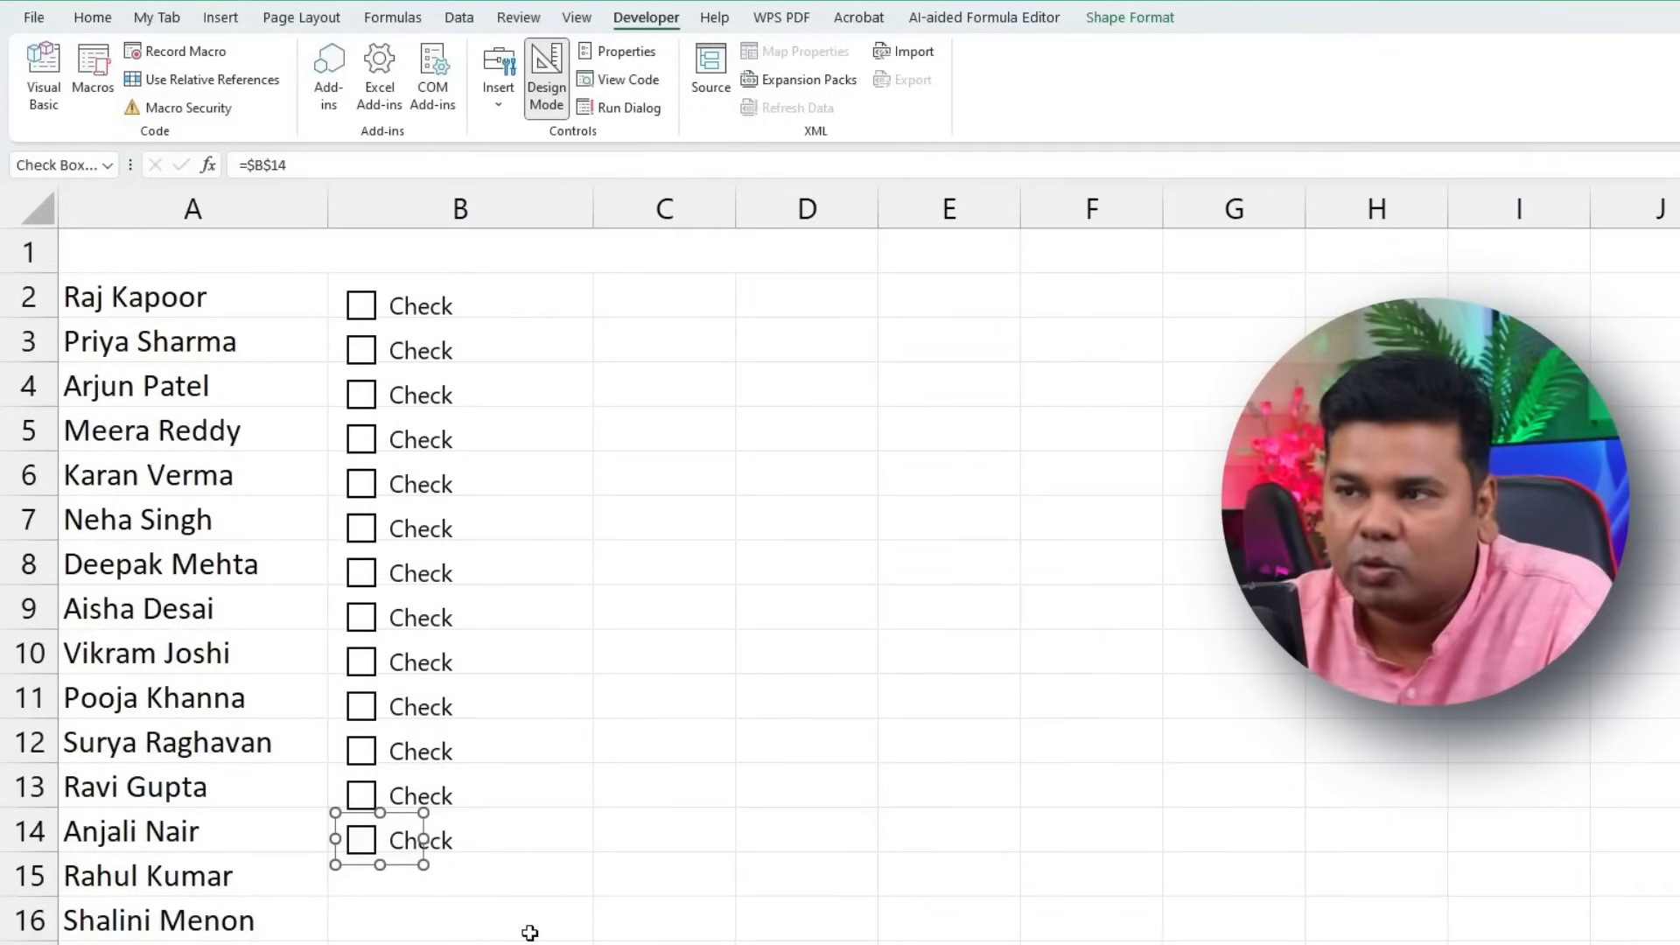
Step: Enter the formula =AVERAGE(B2:B14*1) in the merged cell A1
click(438, 253)
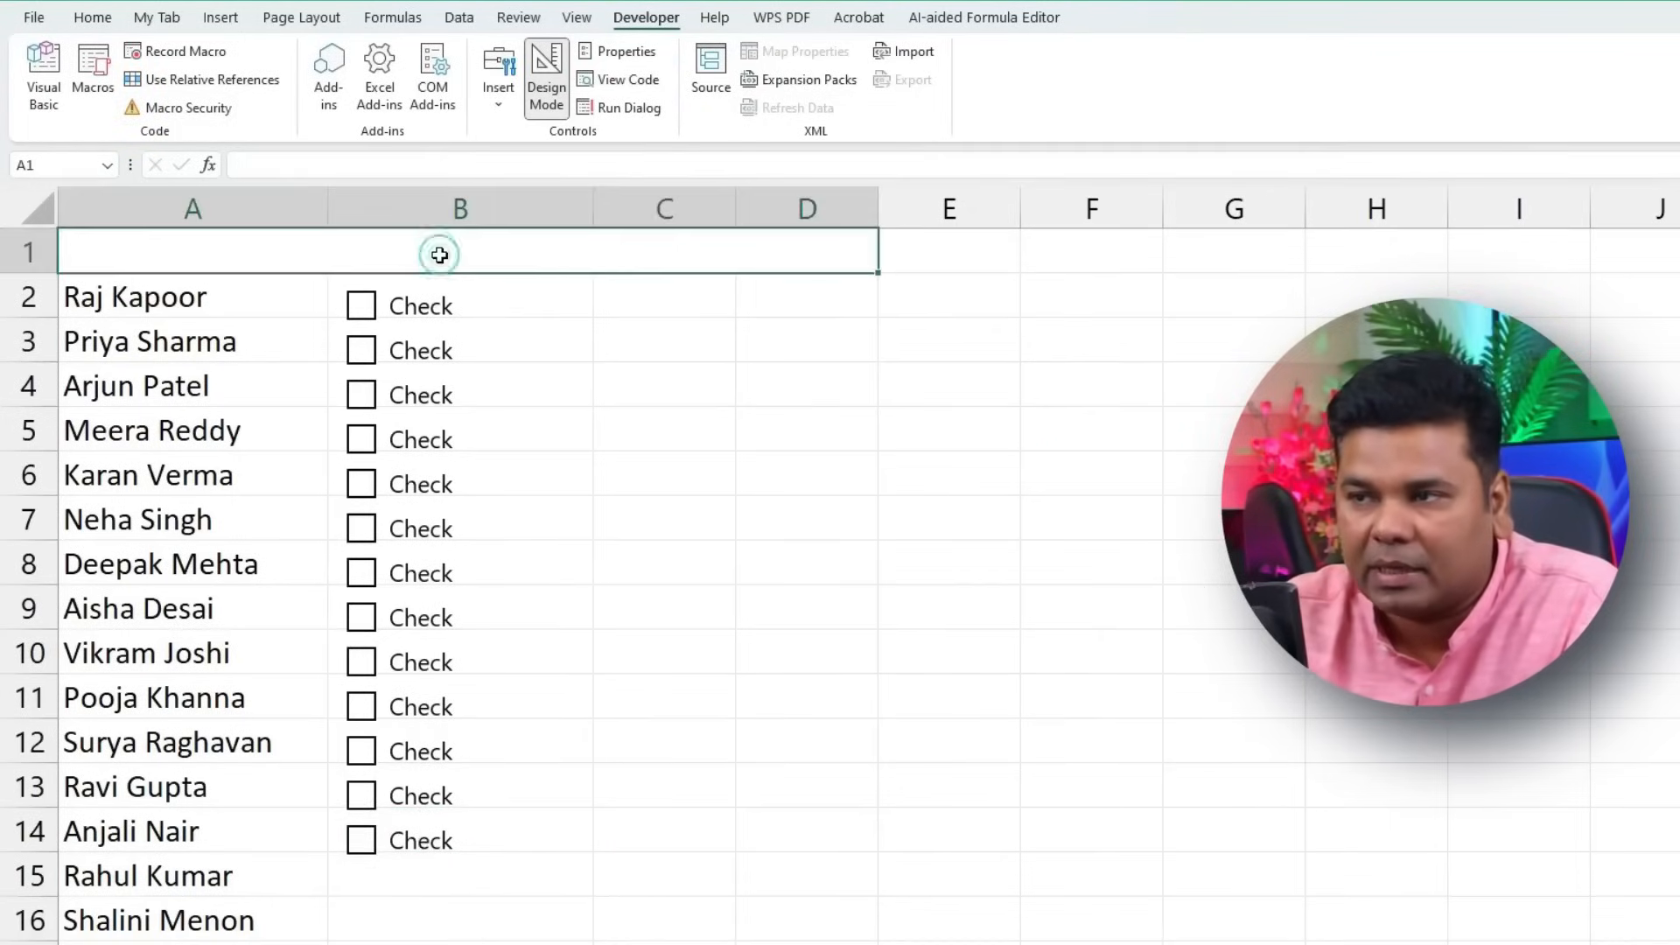
text(=)
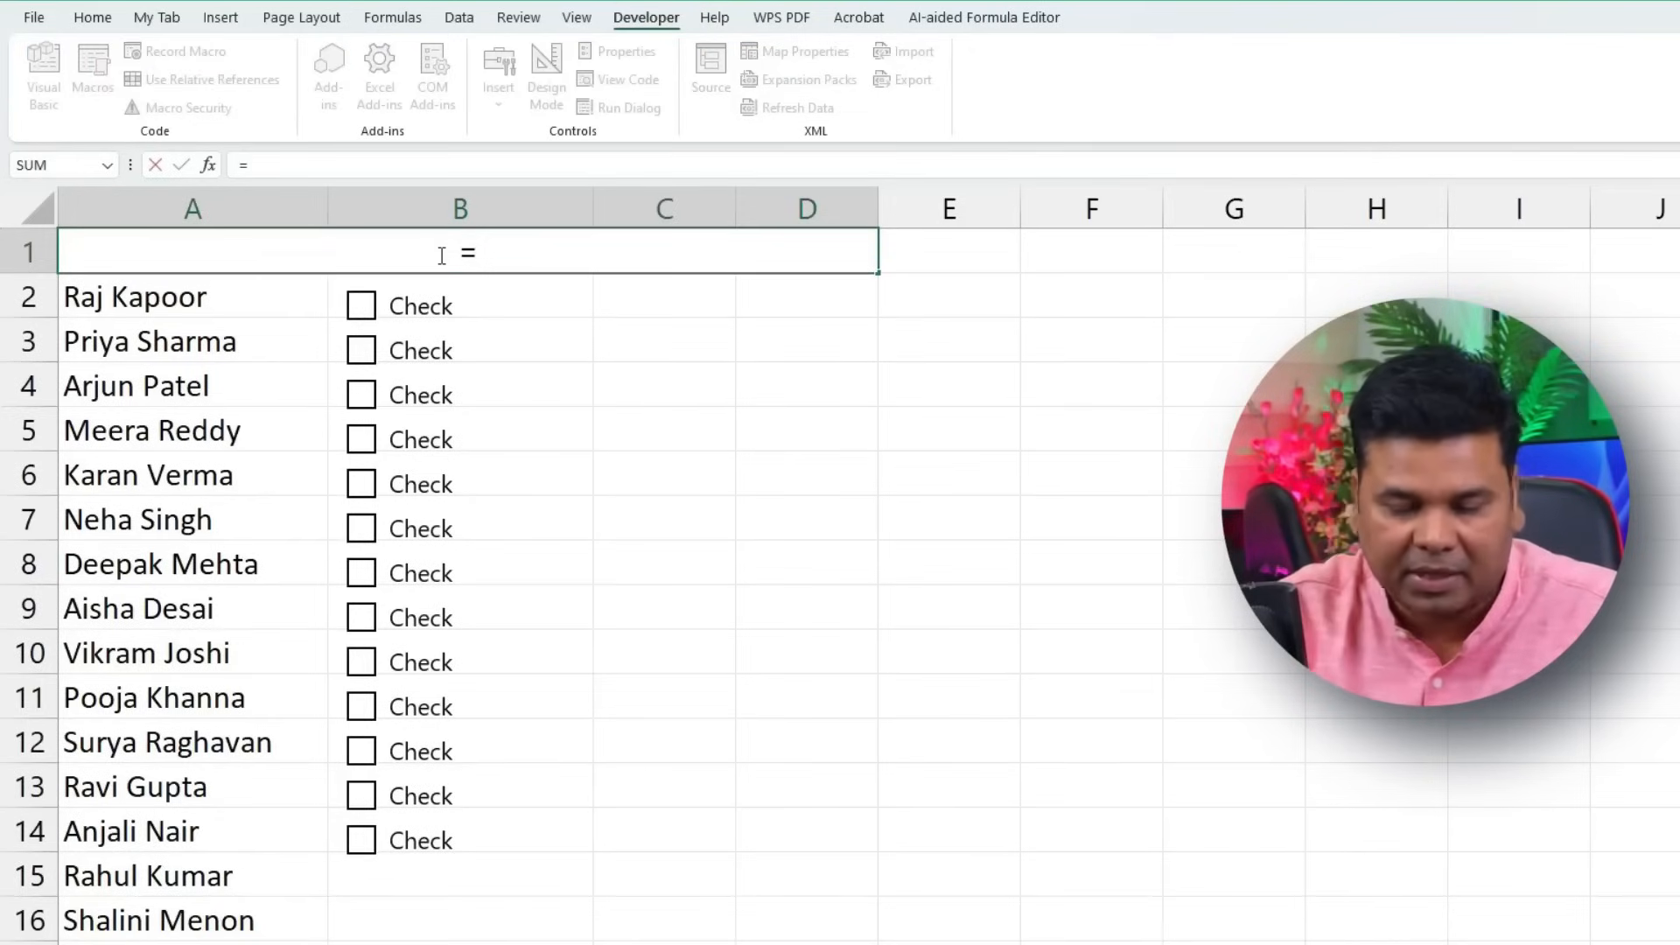
text(av)
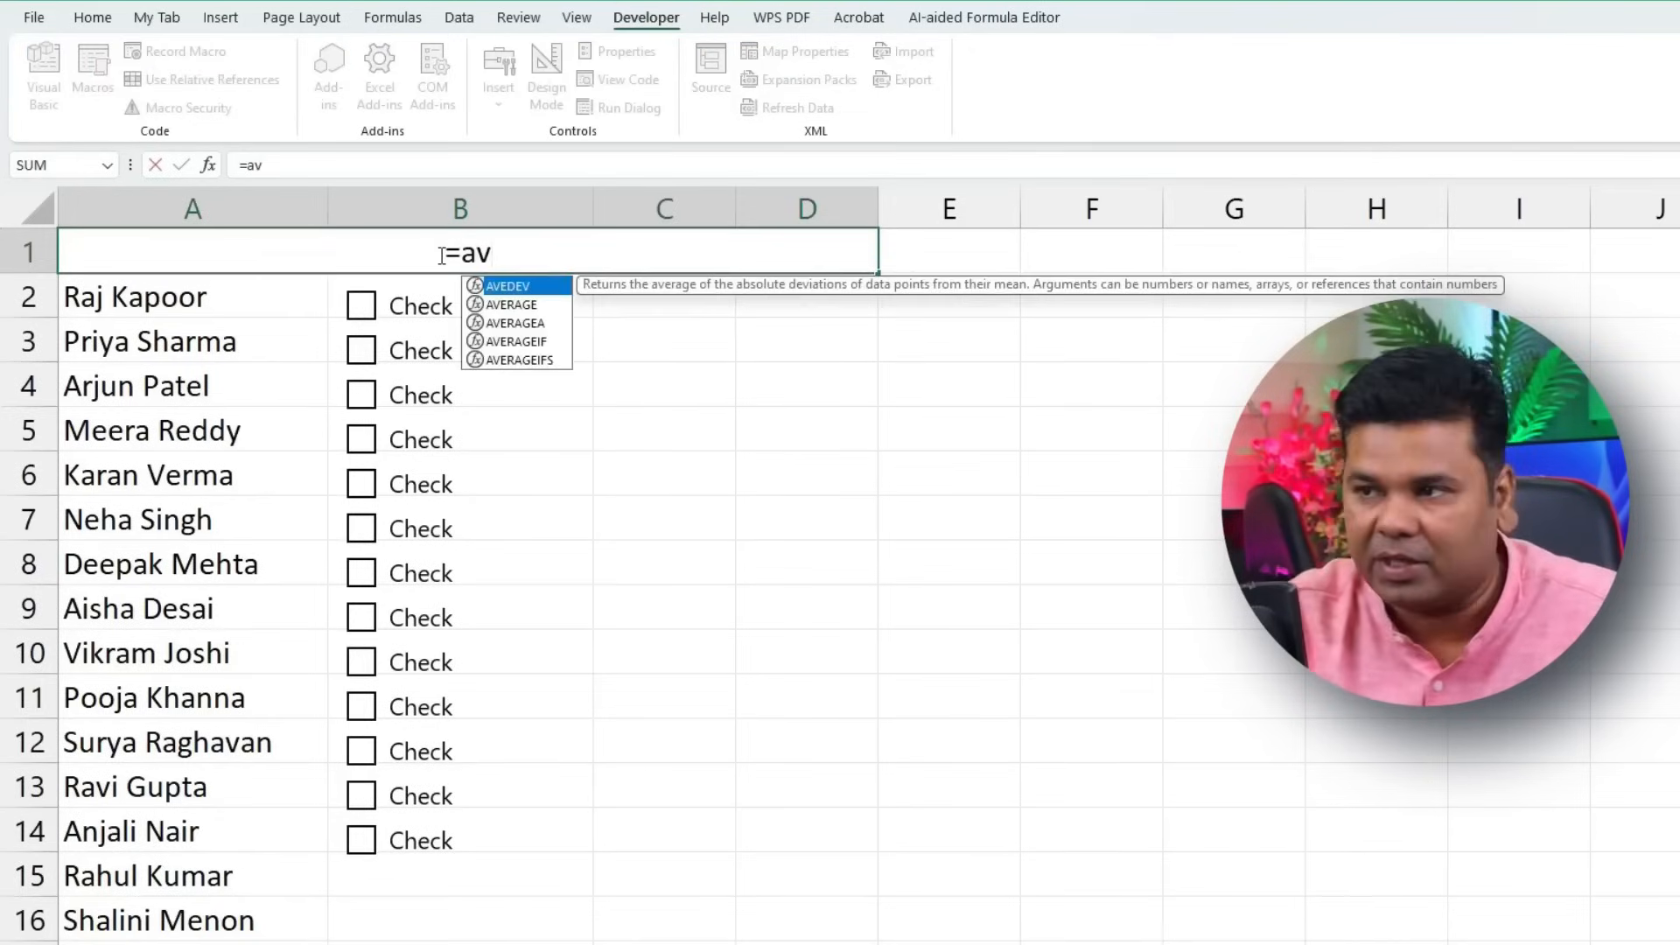
double_click(544, 307)
drag(495, 288, 545, 820)
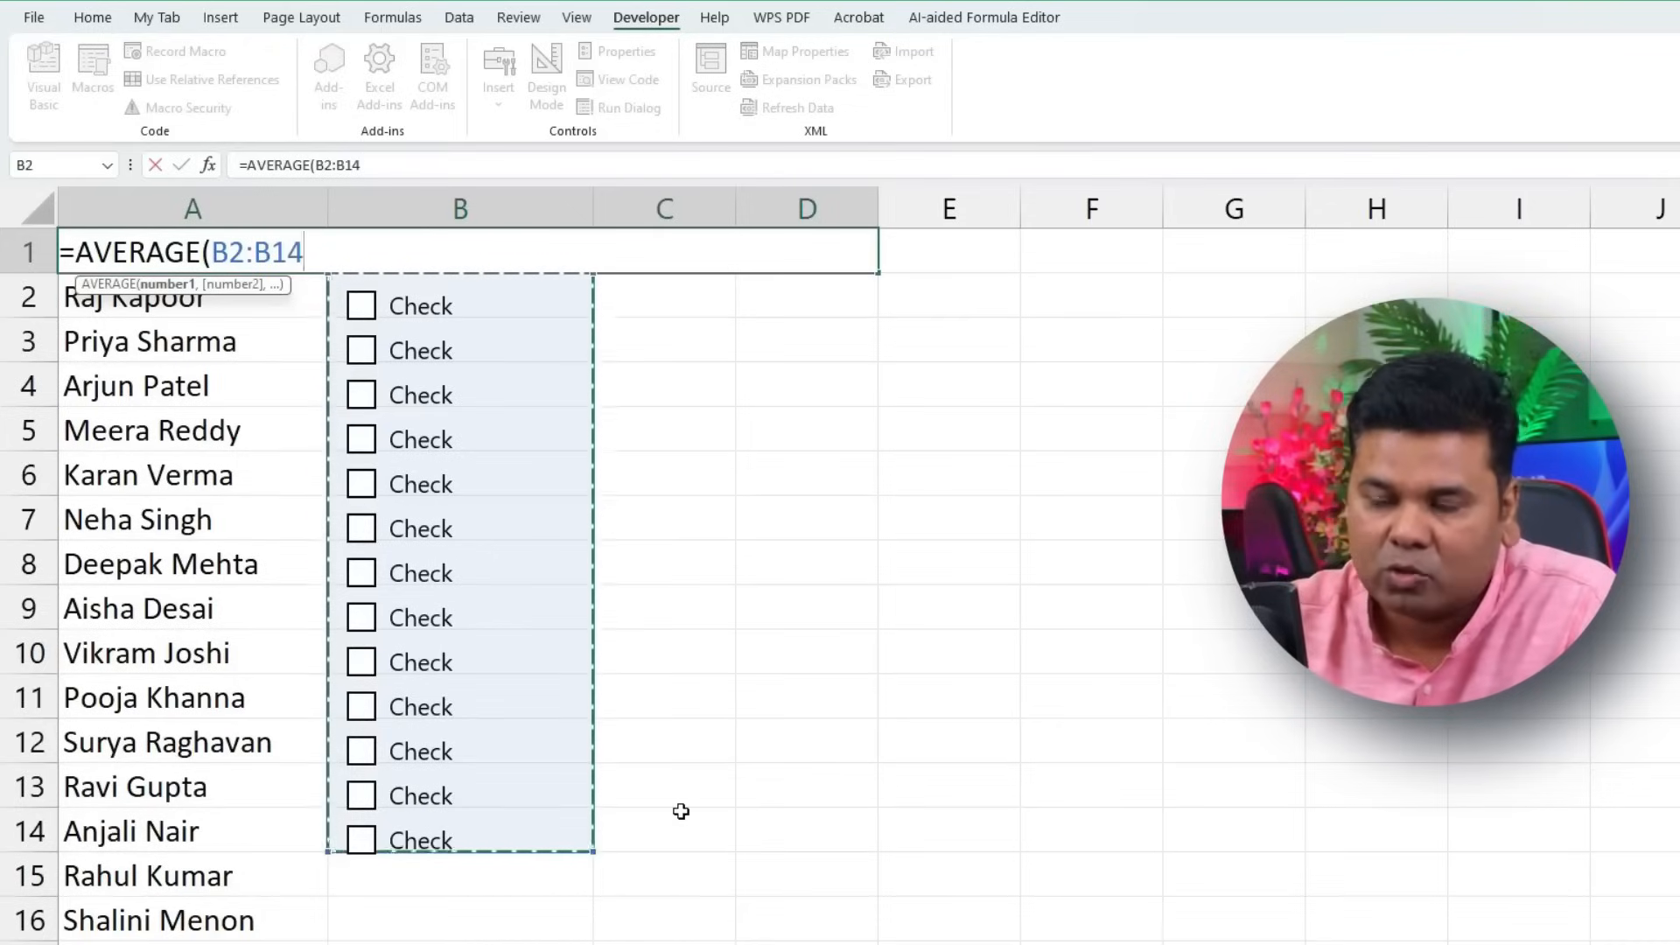
text(*1))
key(Return)
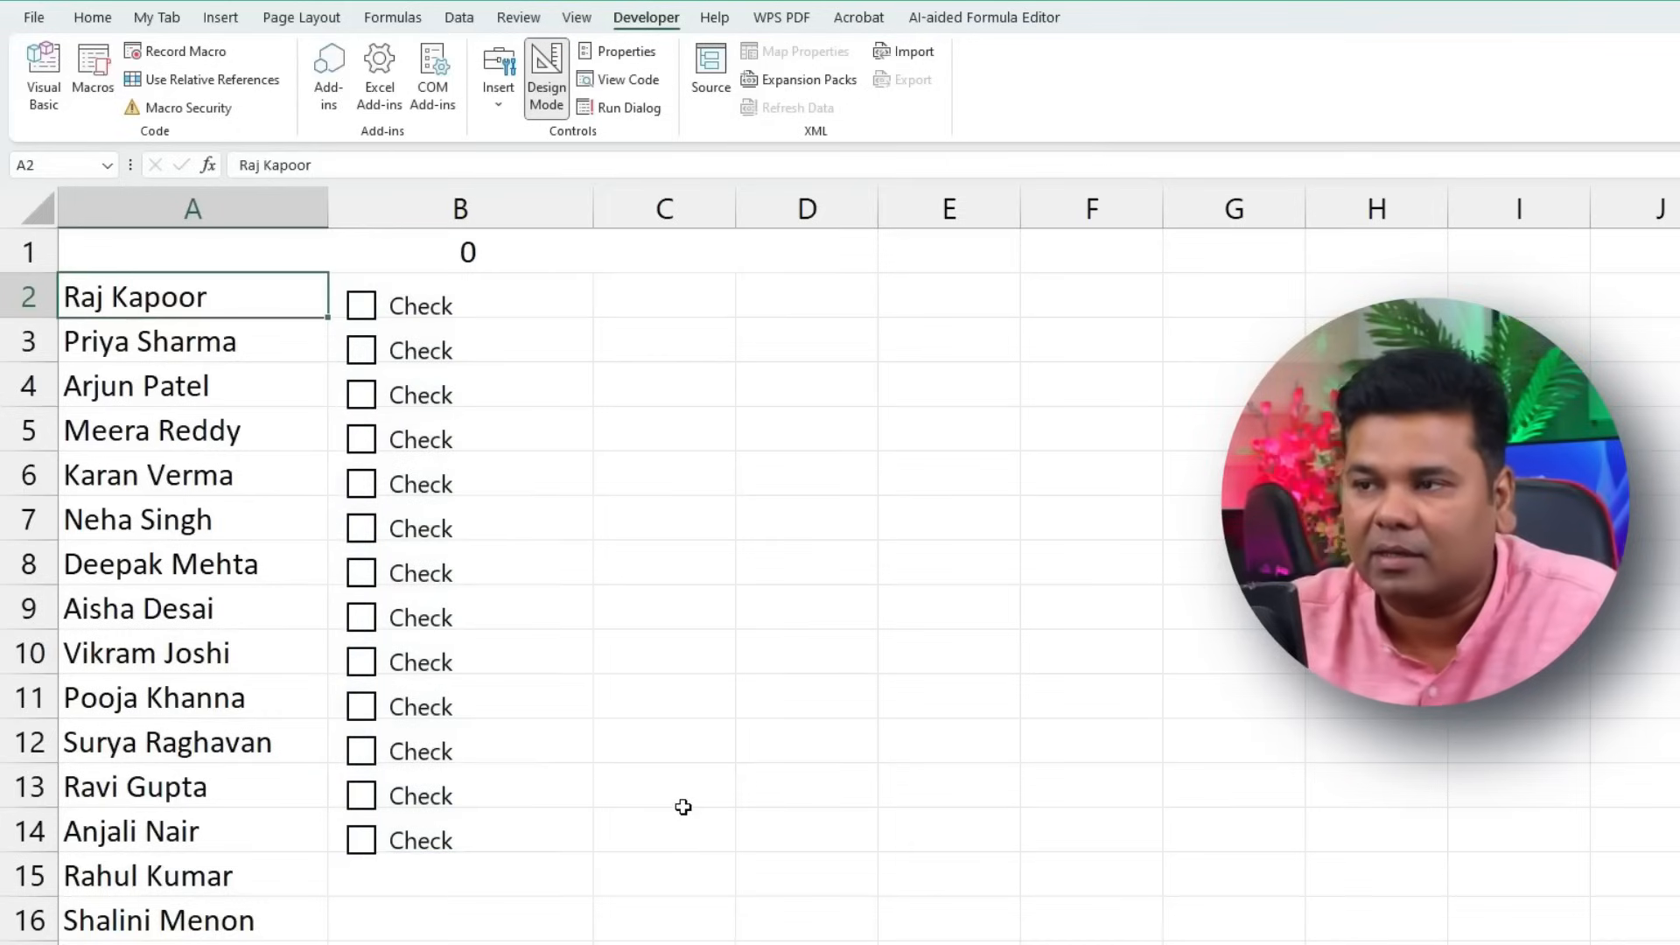
Step: Format the merged cell A1 as a percentage
click(511, 252)
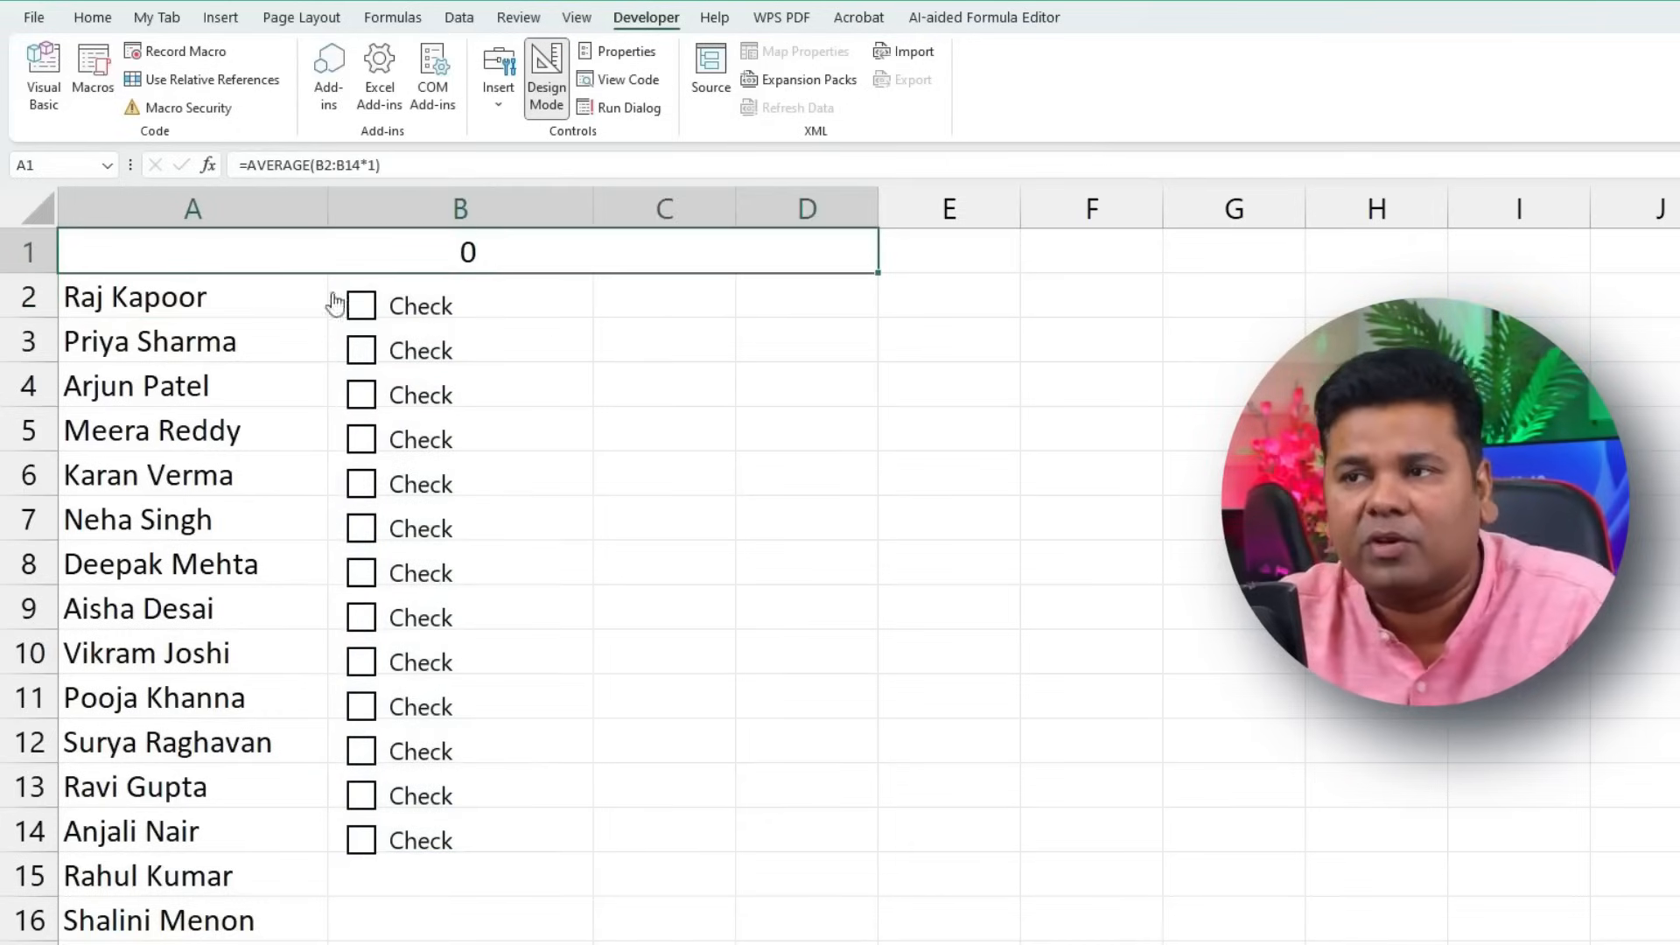
click(90, 19)
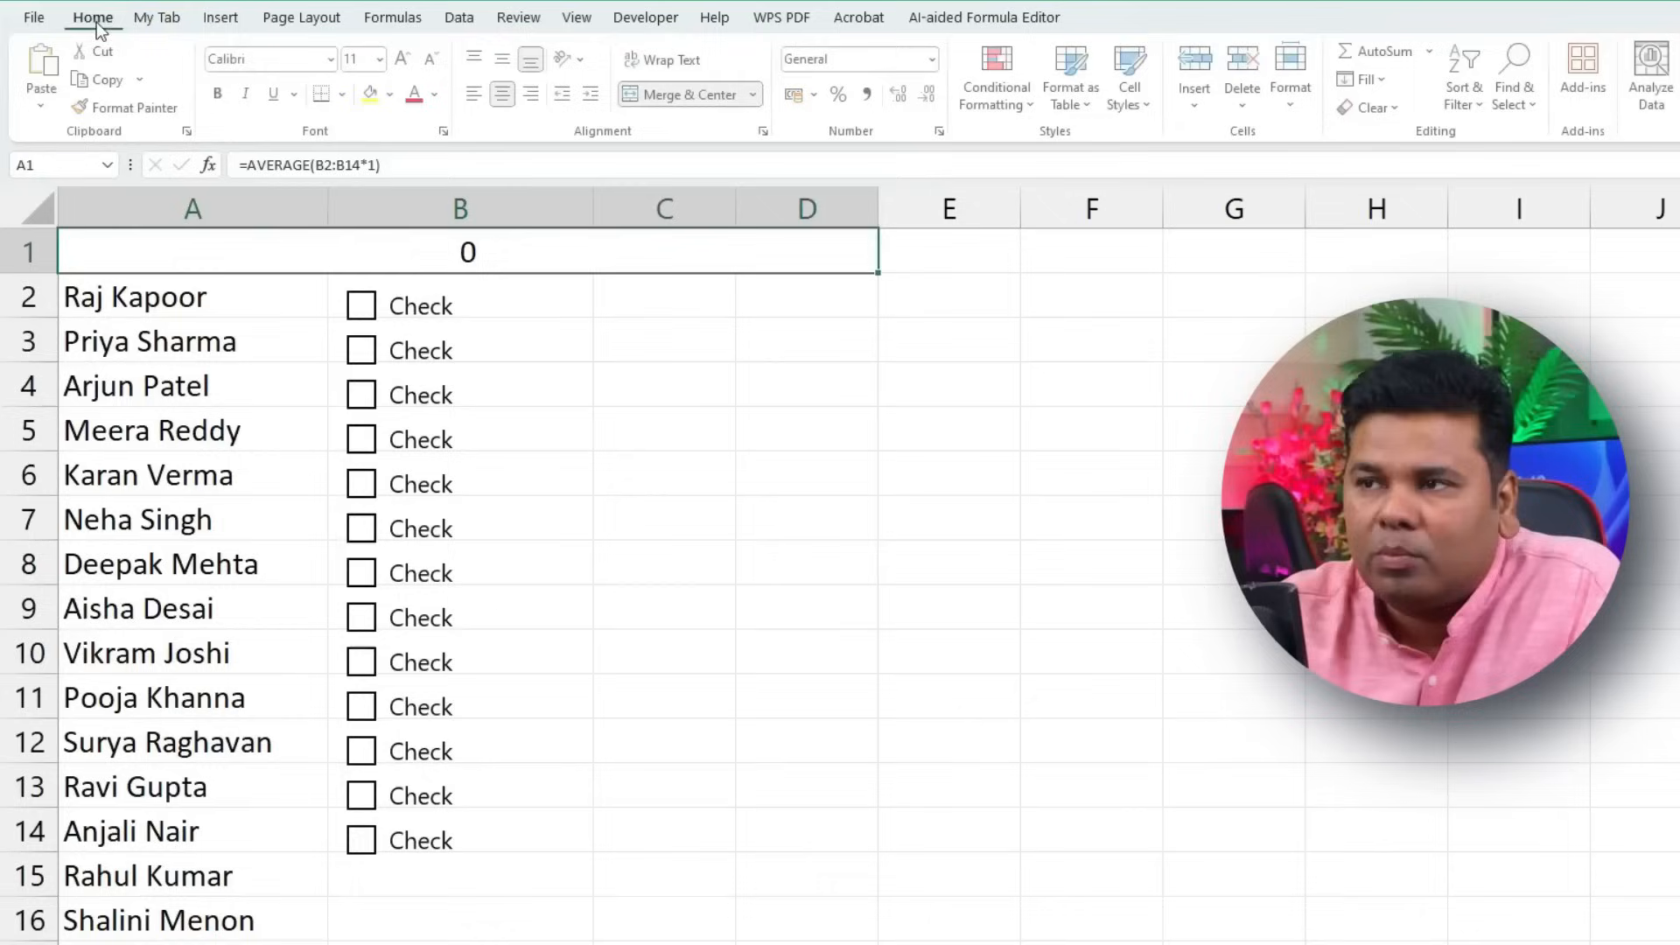
click(840, 108)
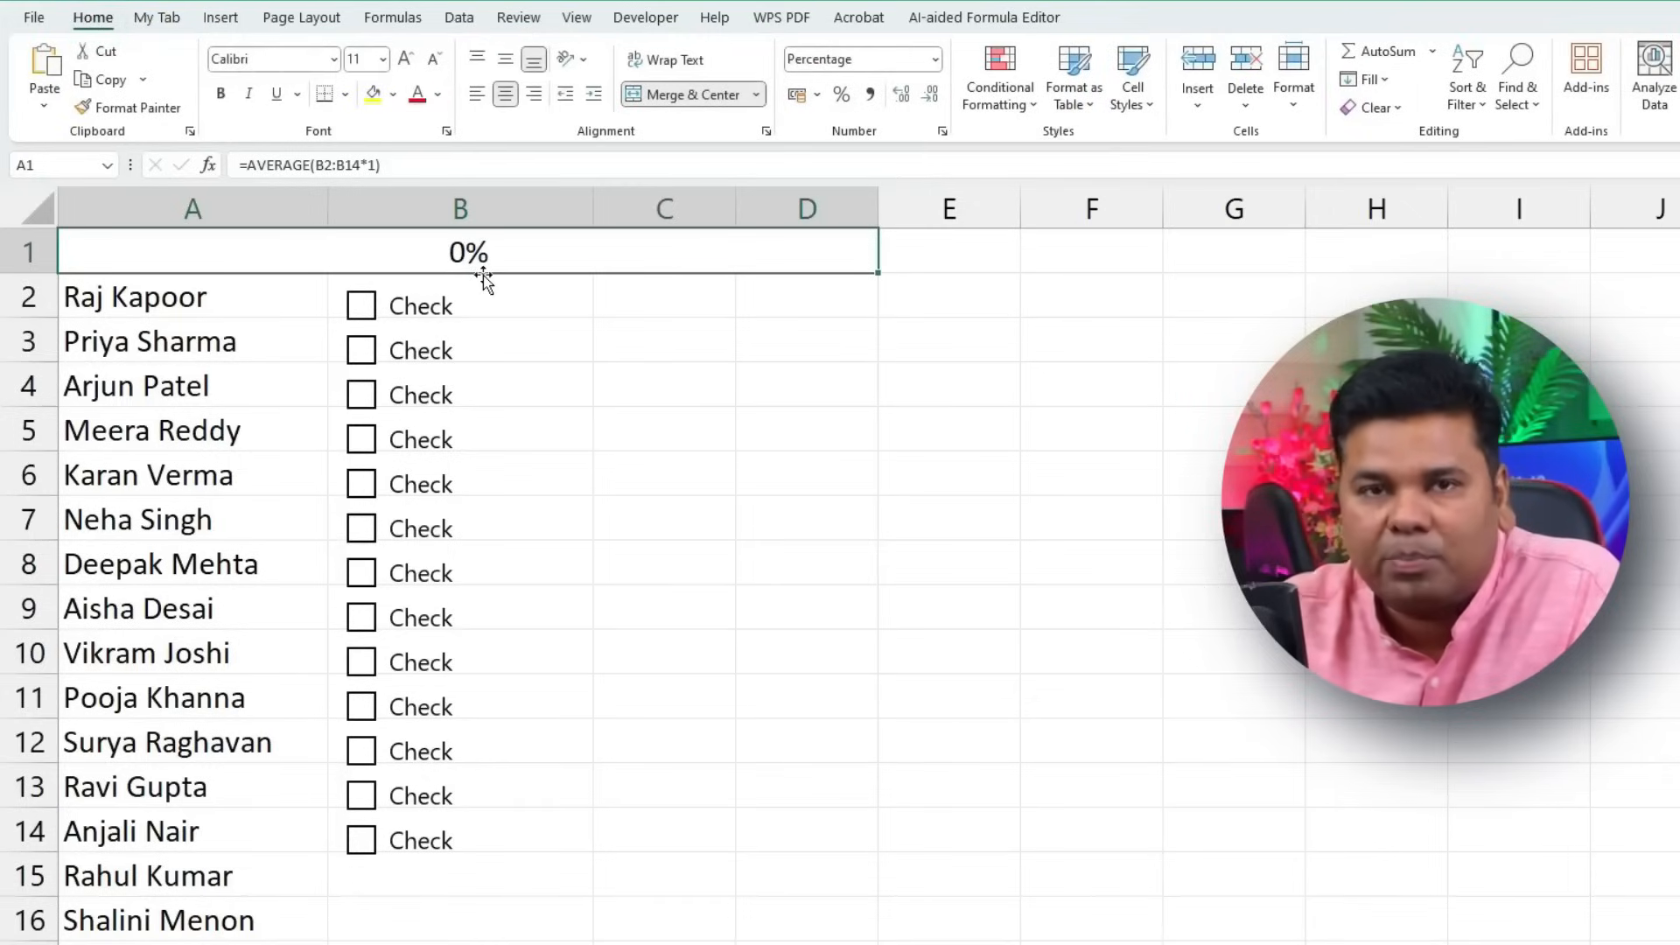
Step: Tick the check boxes in rows 2, 4, 6 and 8 to test the percentage formula
click(362, 305)
click(362, 394)
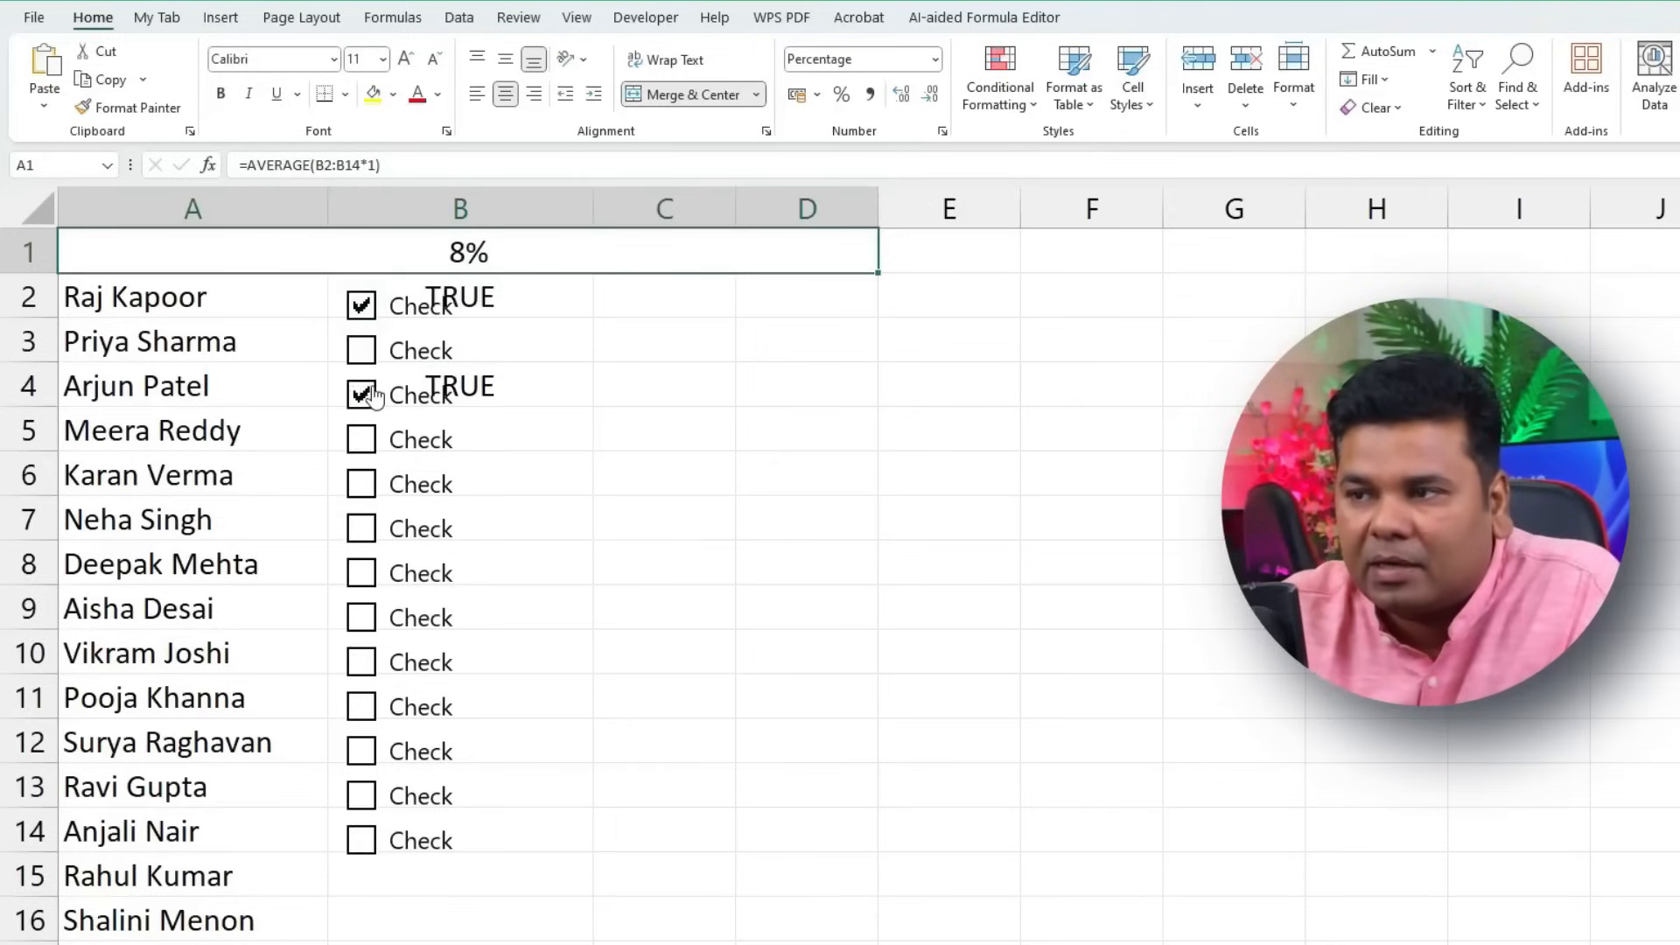
click(363, 487)
click(363, 573)
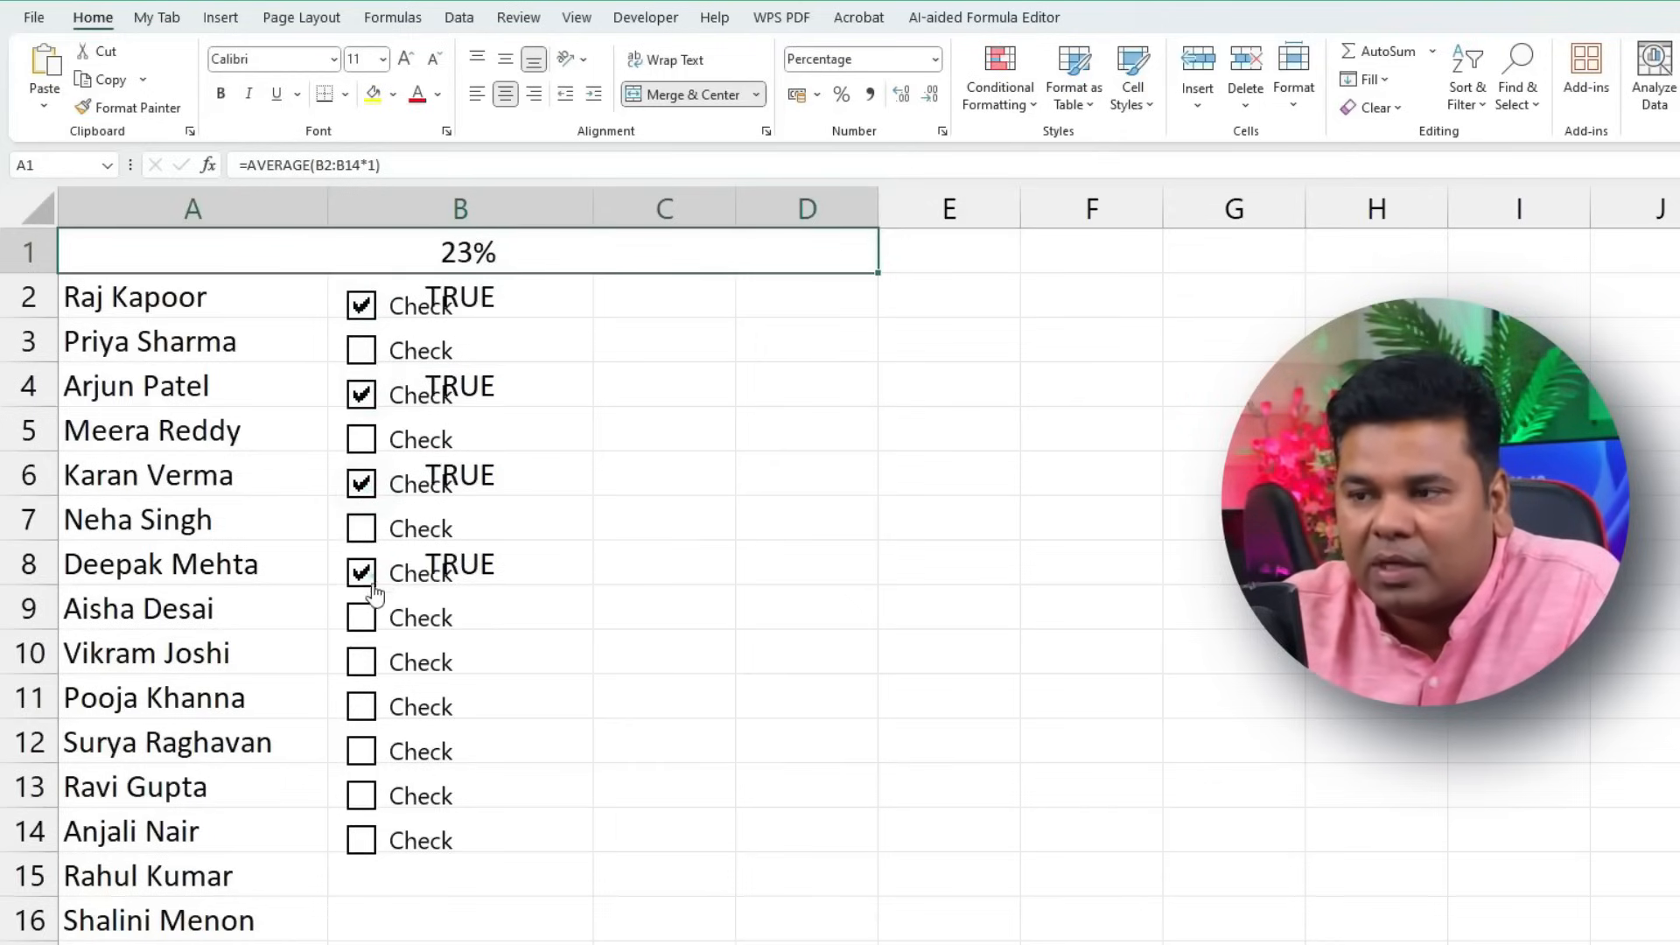
Step: Tick the check boxes in rows 11 and 10, clear row 8, and toggle row 13 on and off to test the percentage
click(362, 704)
click(362, 574)
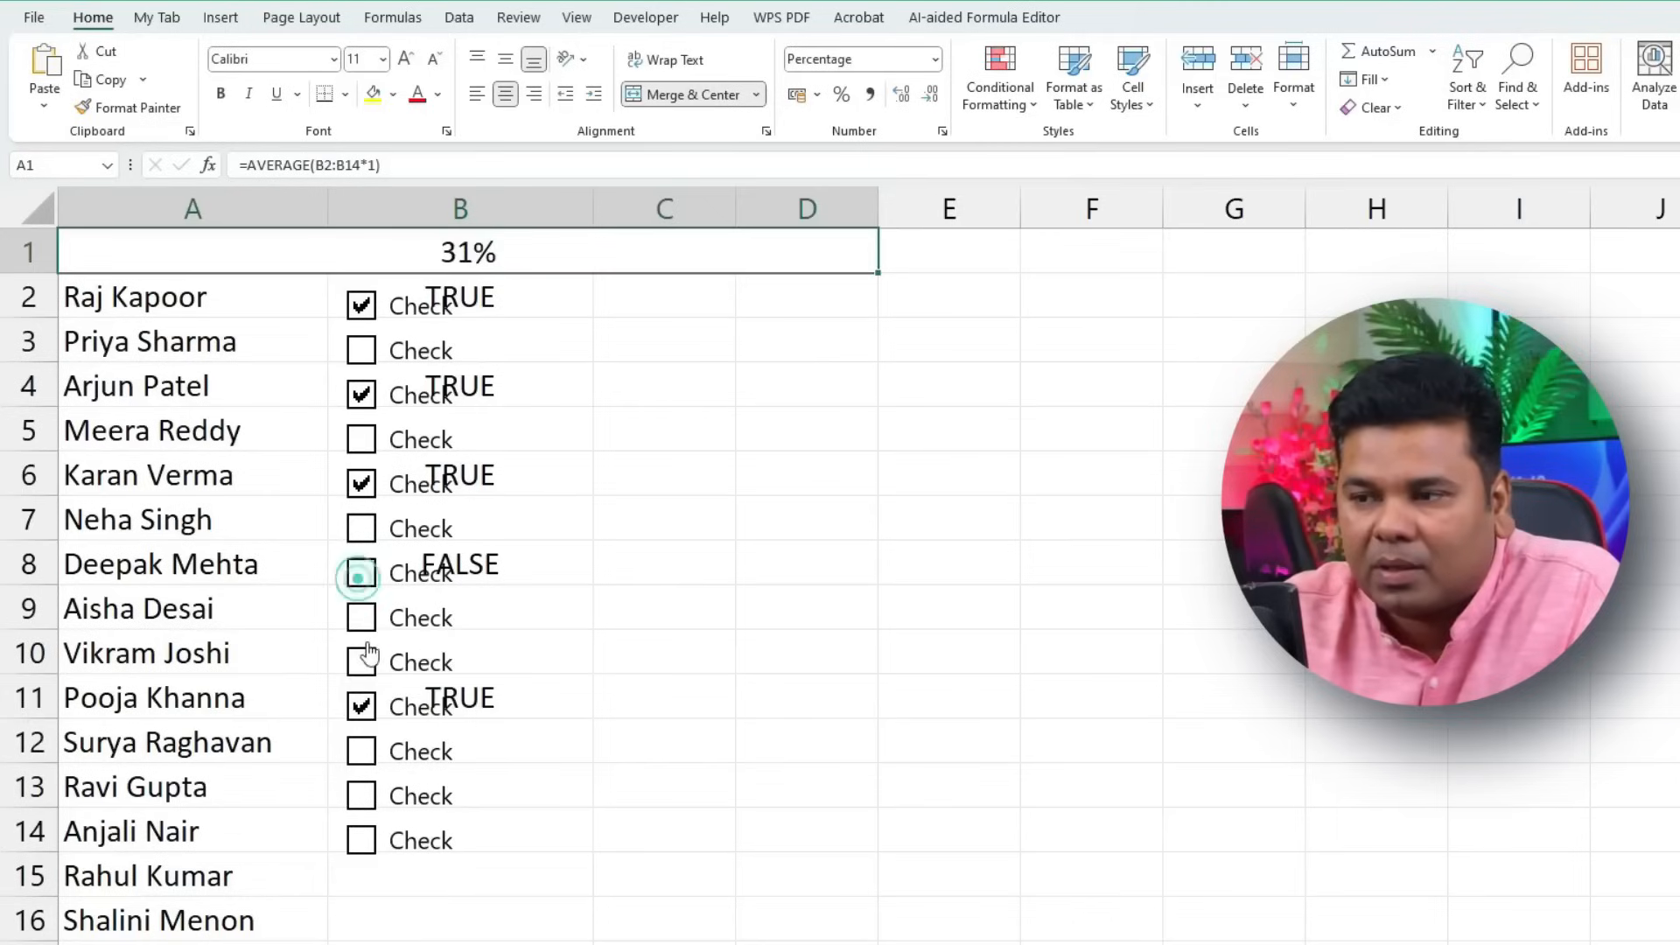
click(362, 663)
click(362, 795)
click(361, 796)
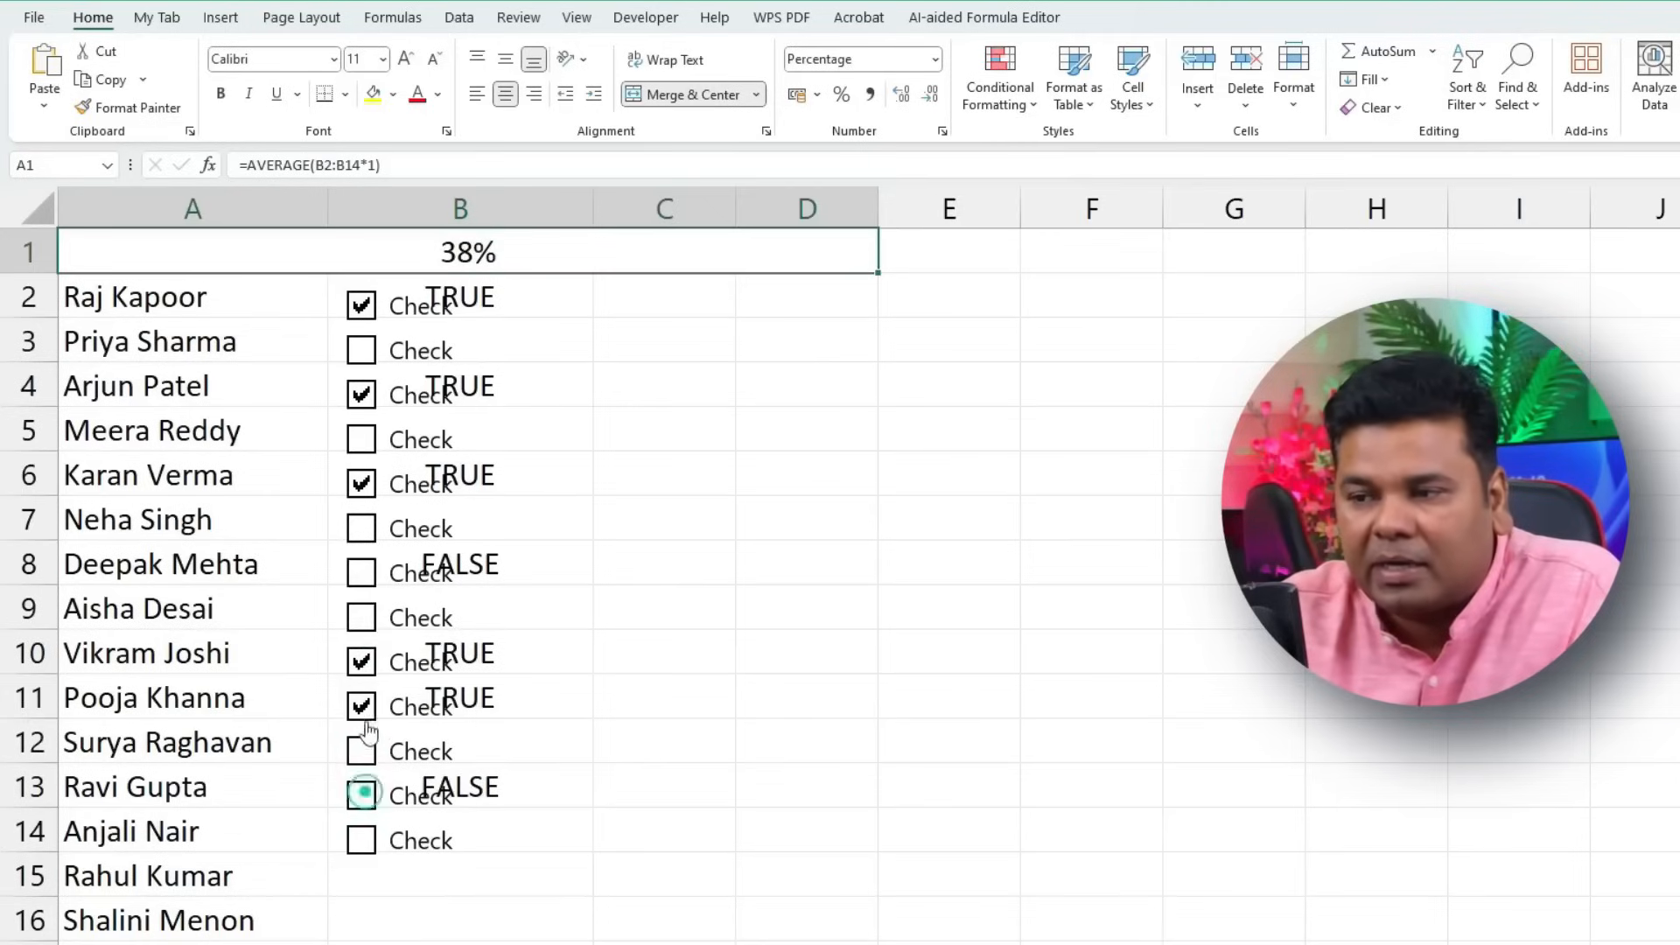
Step: Clear the ticked check boxes in rows 11, 10, 6, 4 and 2
click(362, 705)
click(362, 662)
click(362, 483)
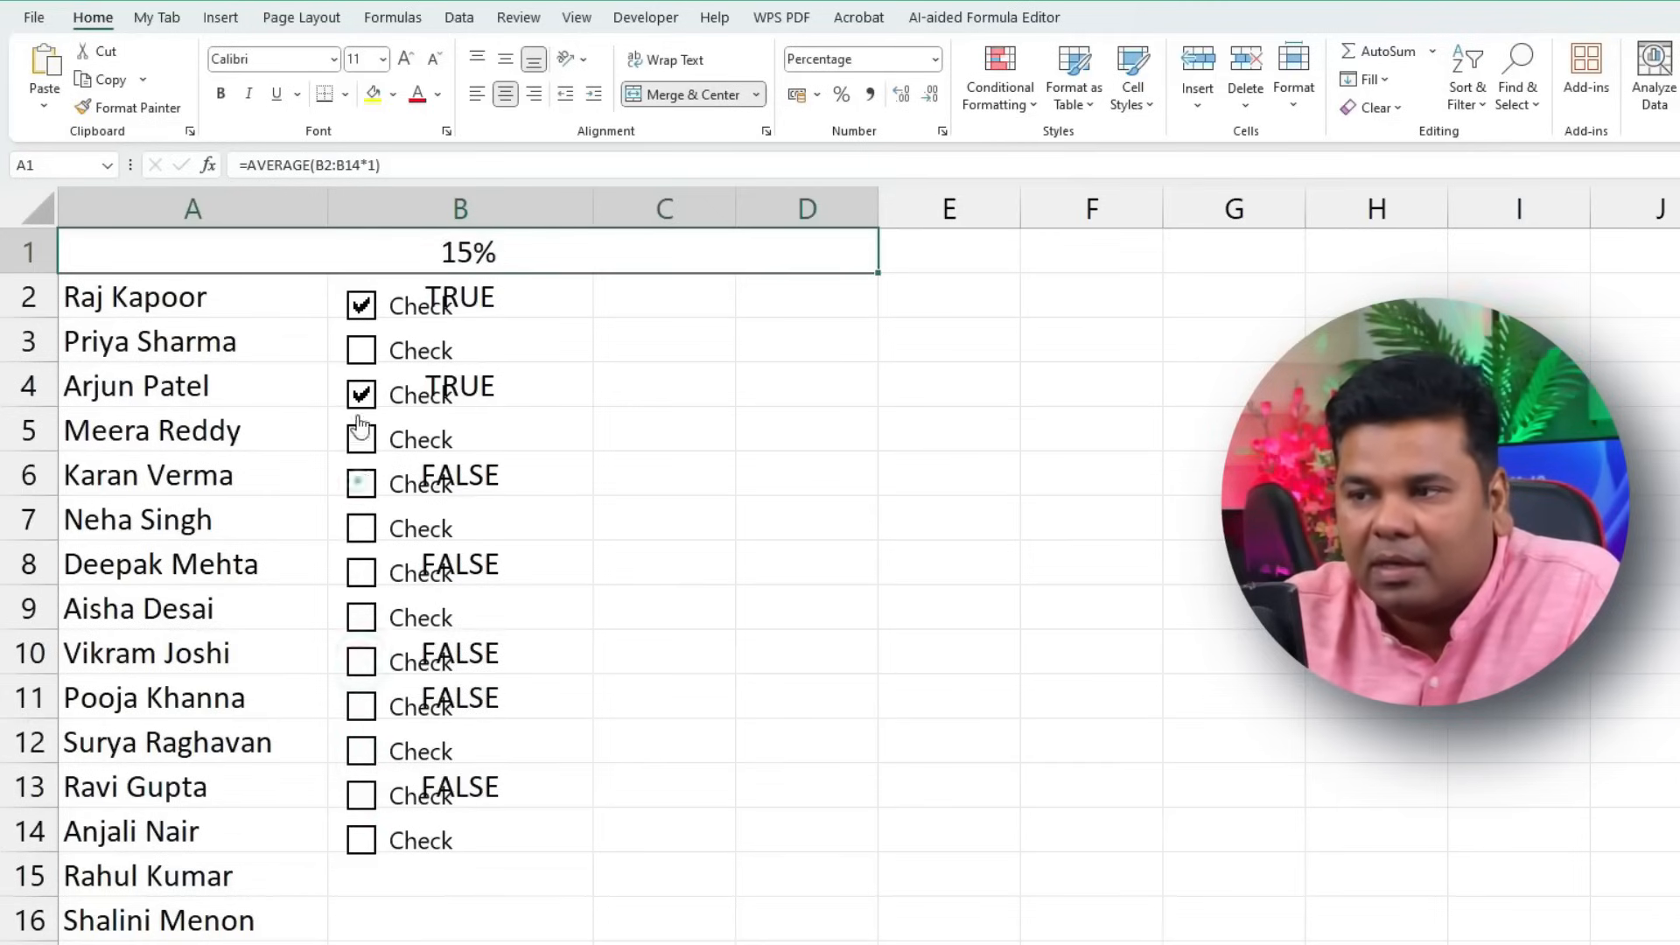
click(361, 395)
click(362, 306)
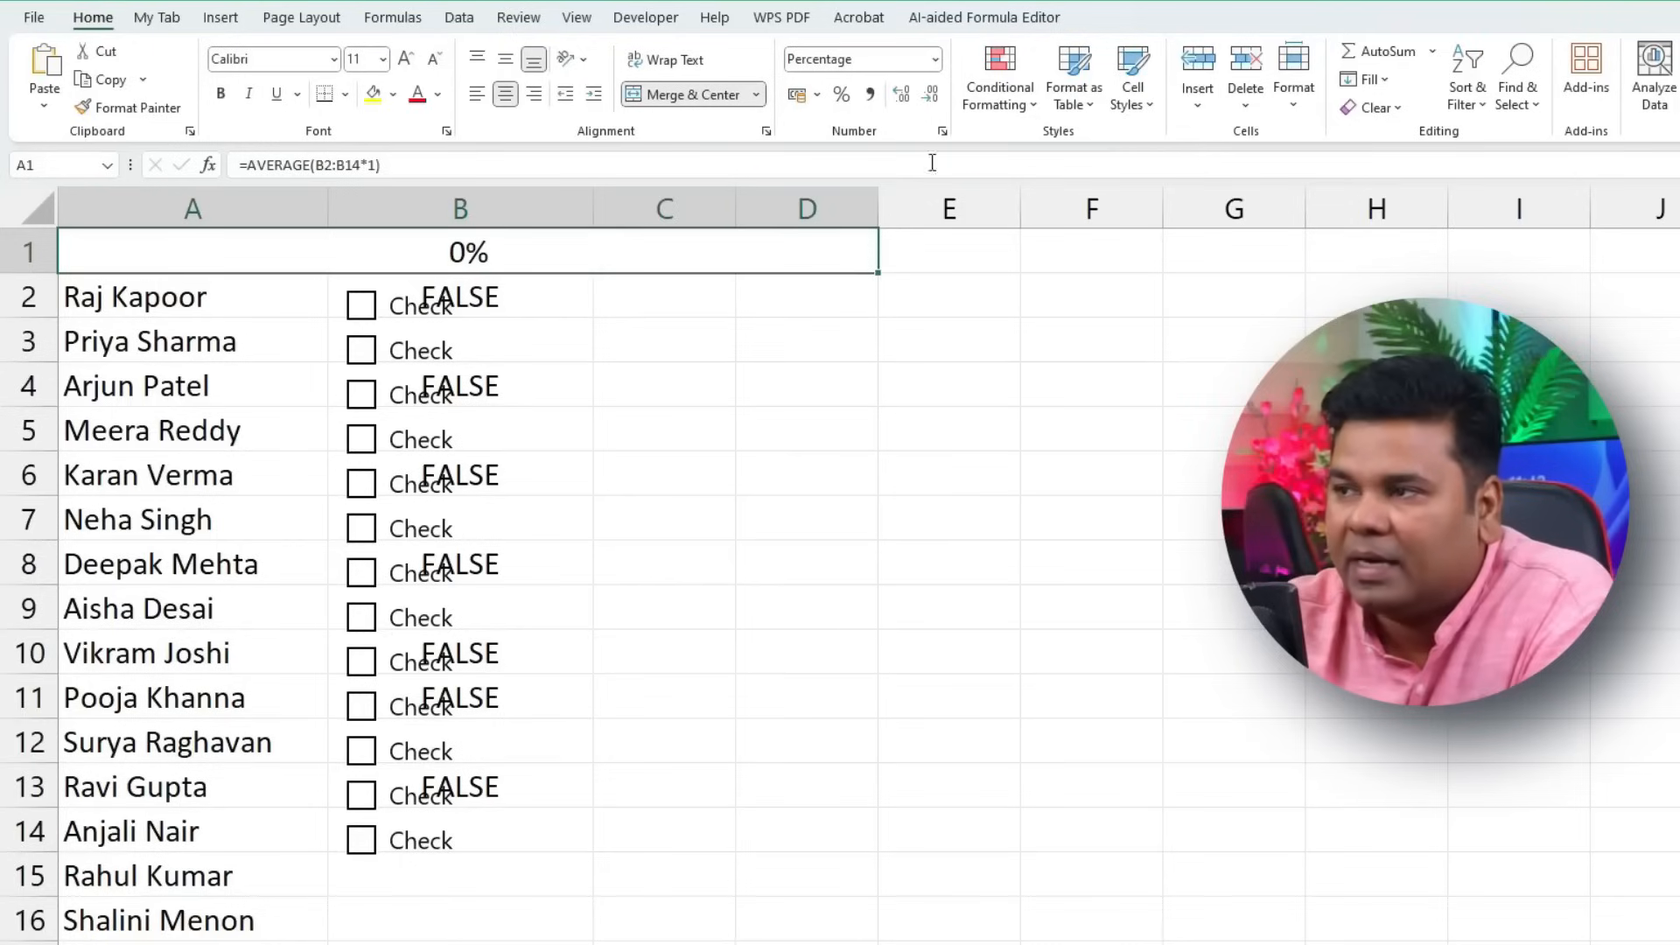
Step: Start a new conditional formatting rule for the merged cell A1 using the Data Bar format style
click(994, 113)
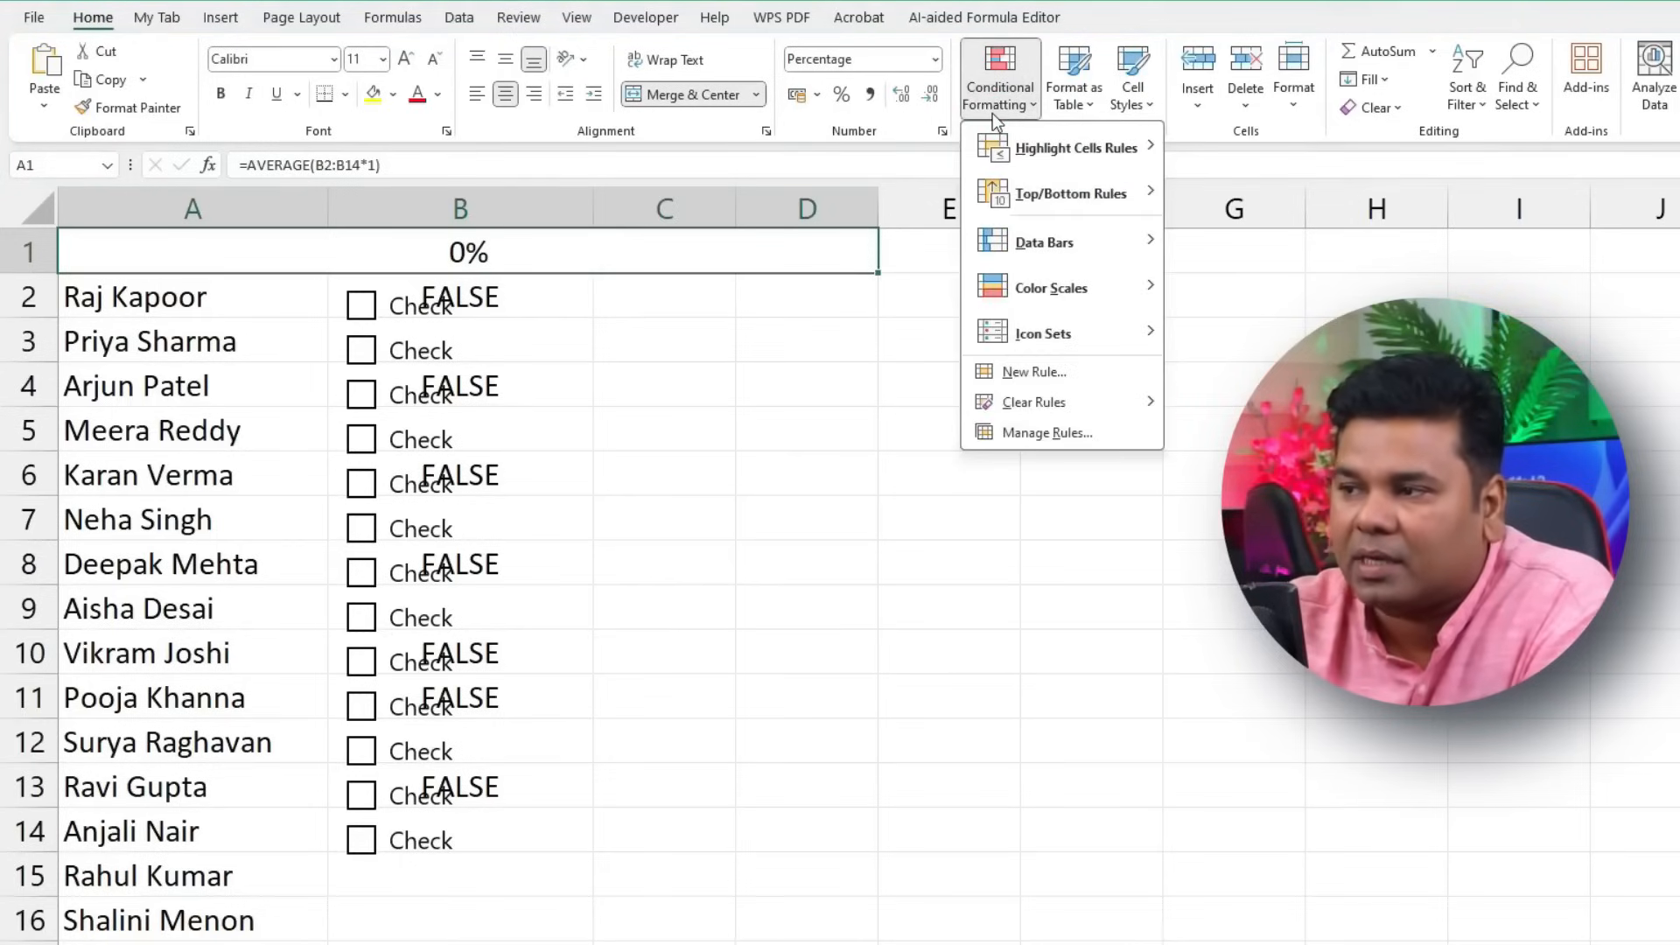
click(1027, 374)
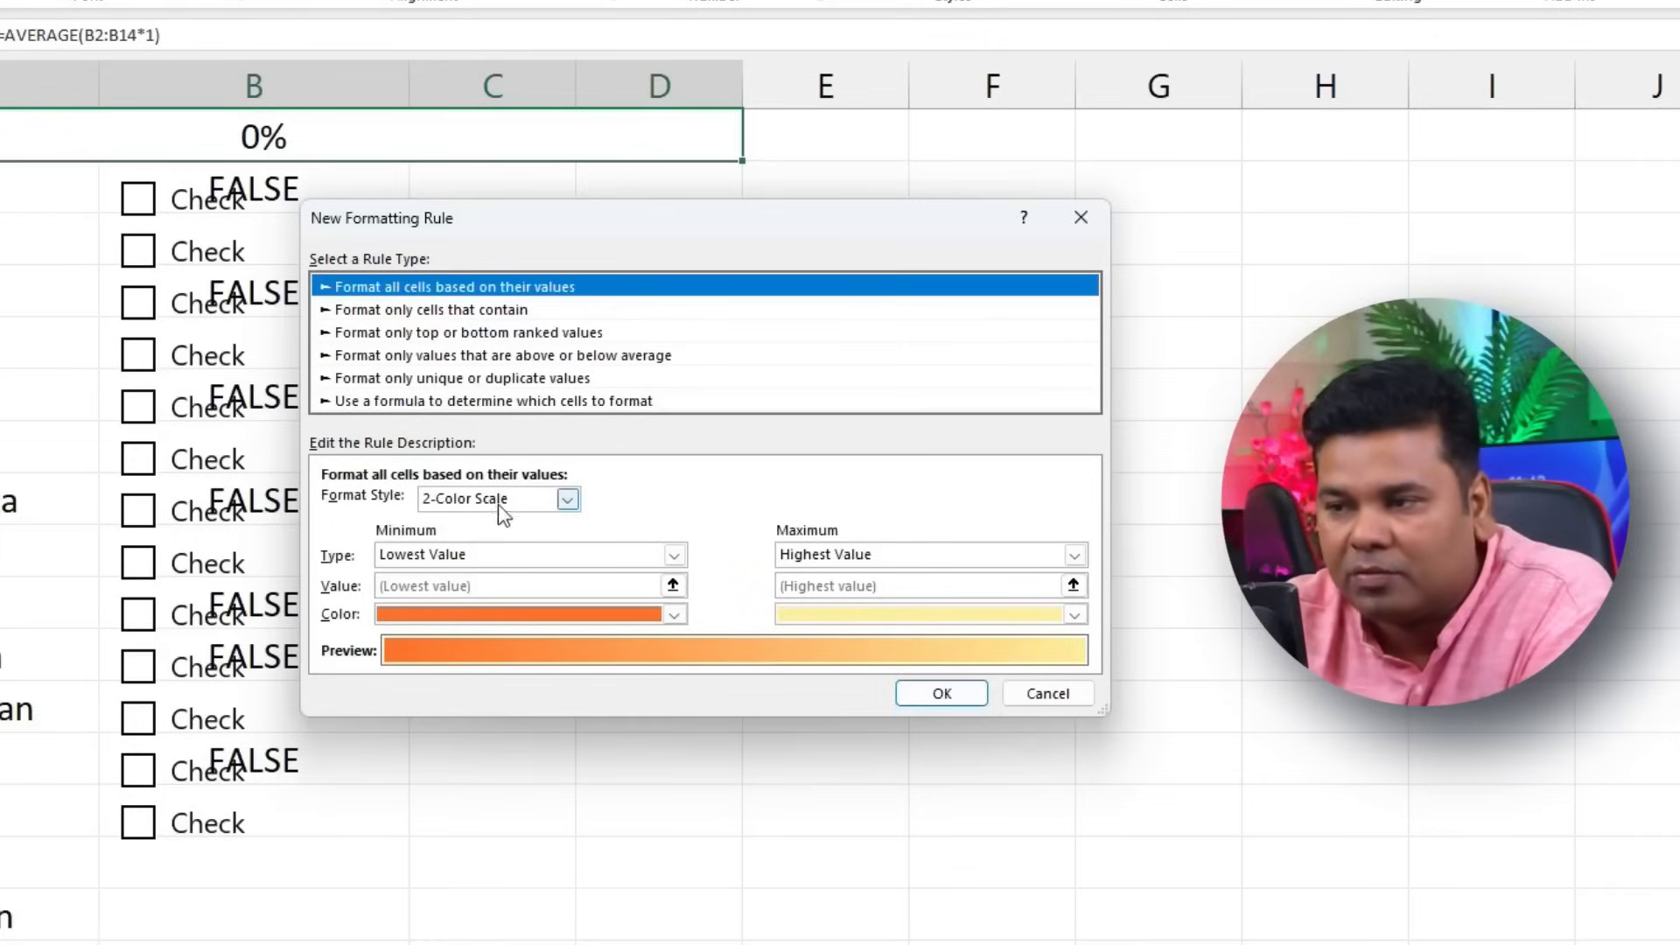
click(567, 500)
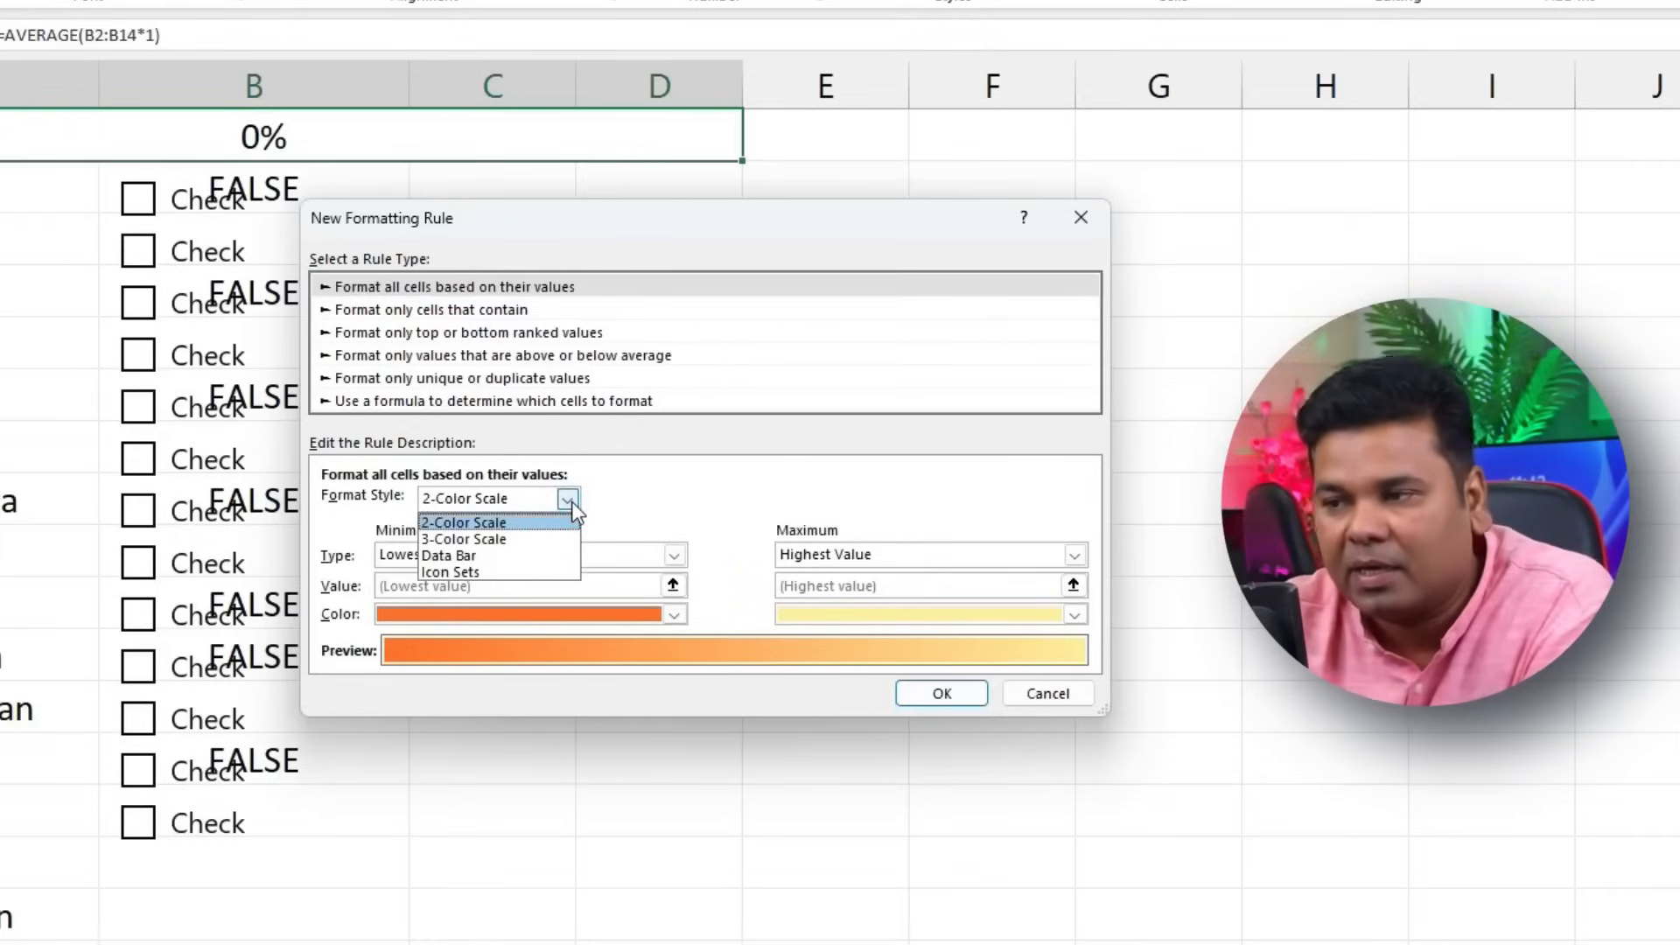
click(479, 560)
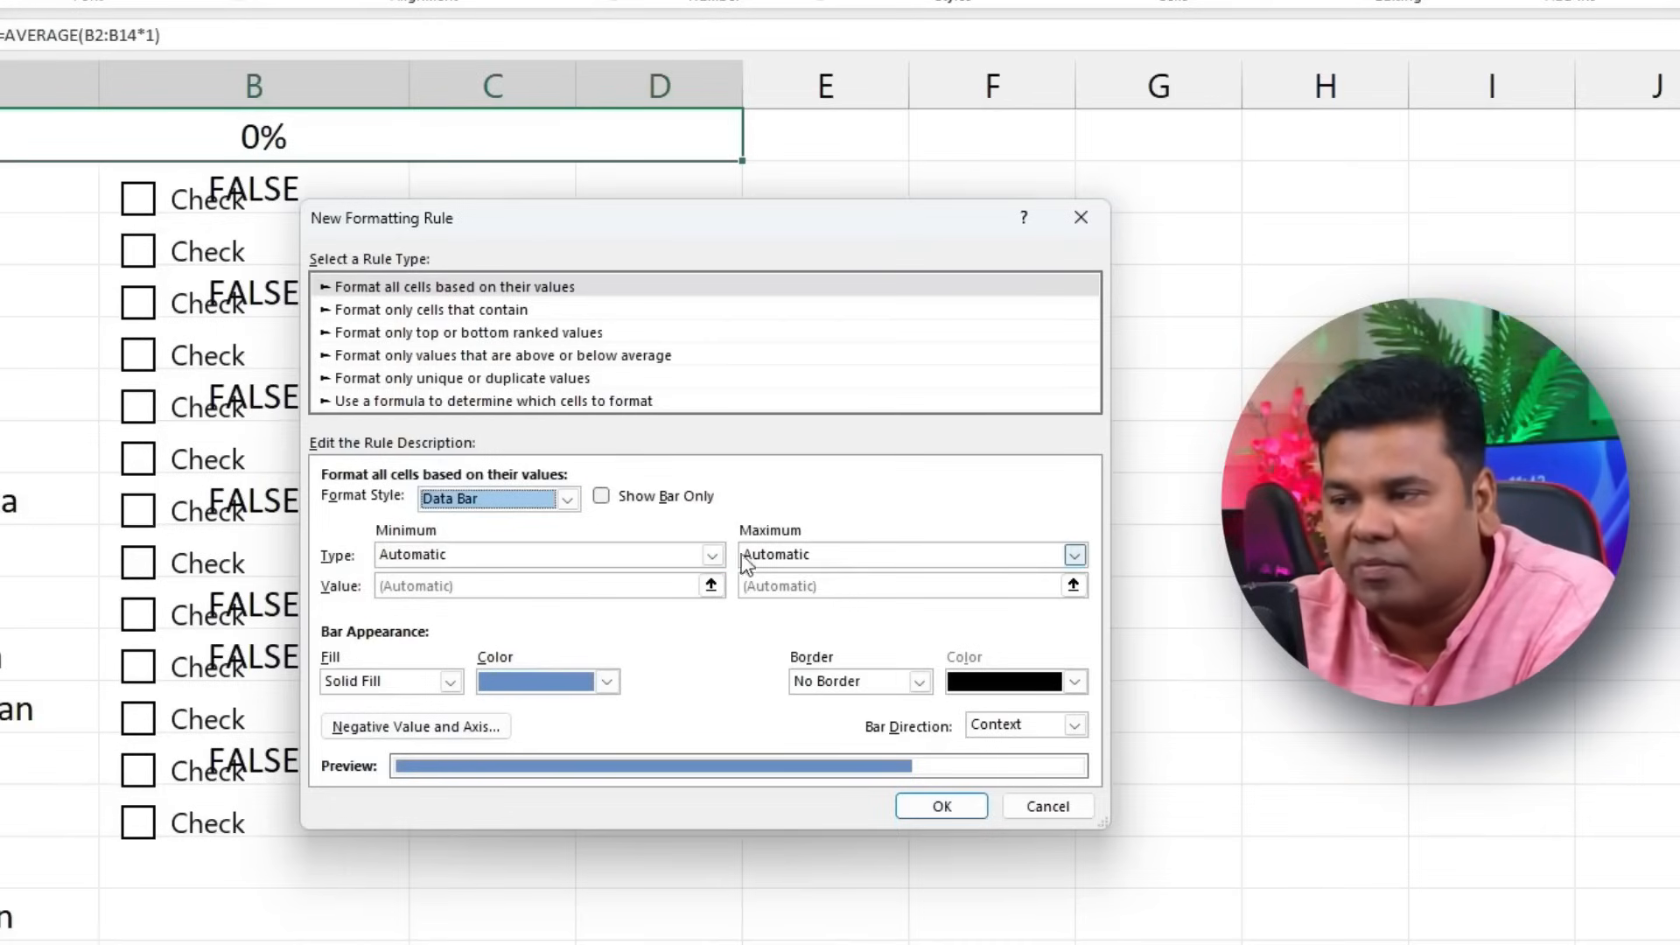
Step: Set the data bar's minimum to Number 0 and its maximum to Number 1
click(711, 555)
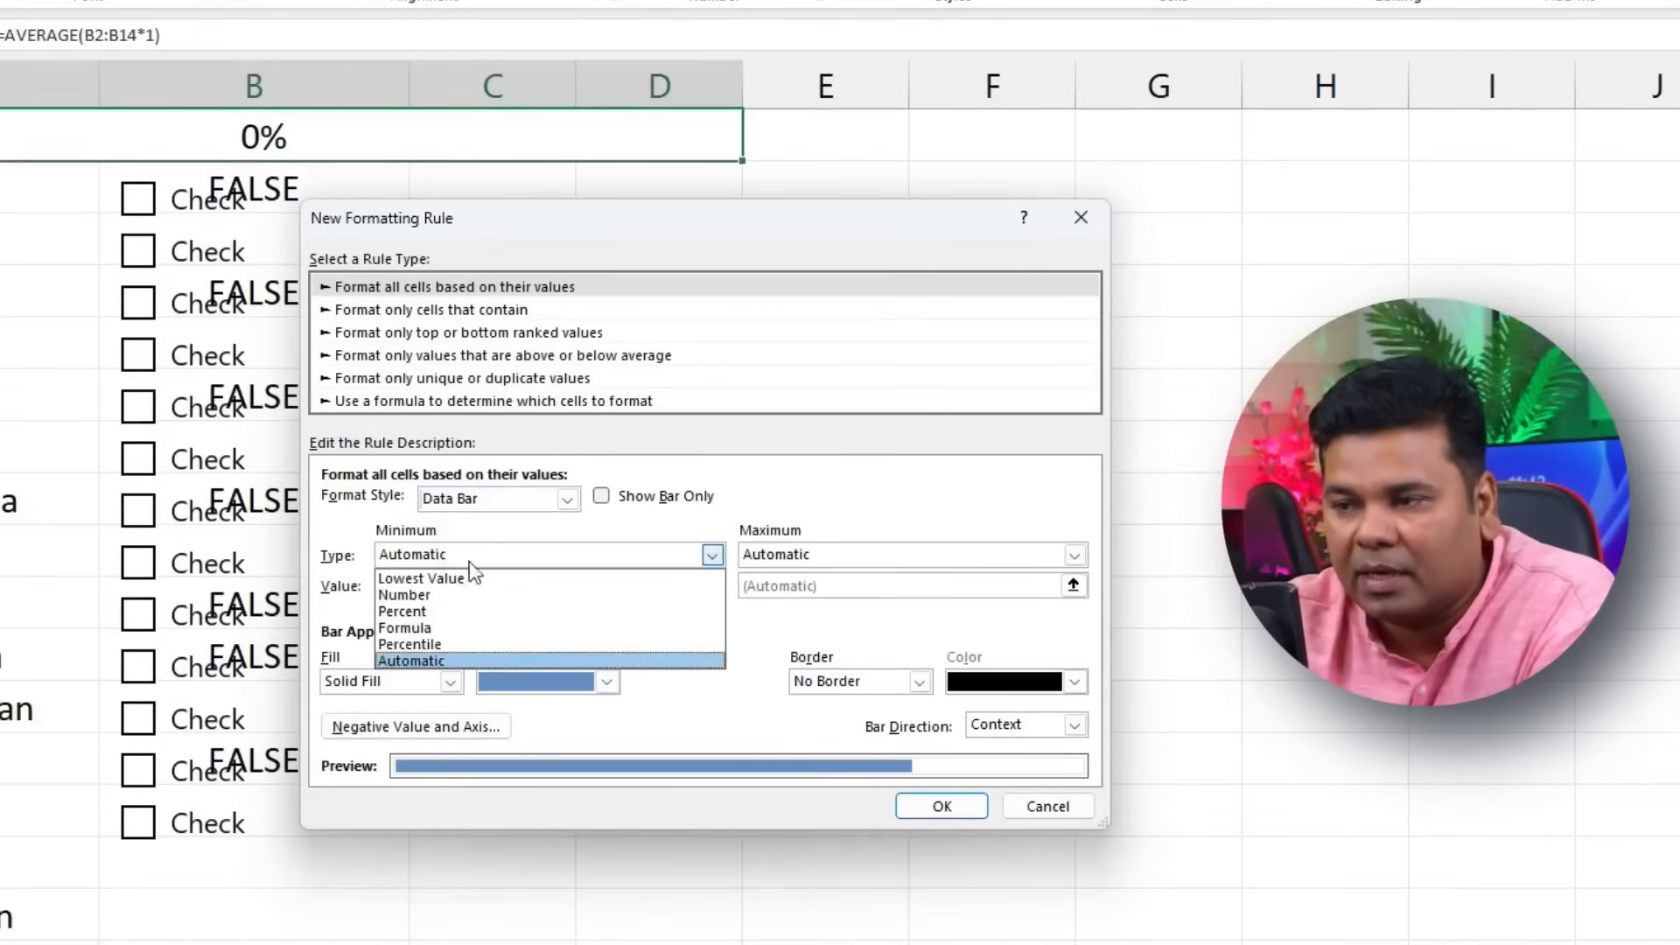
click(465, 595)
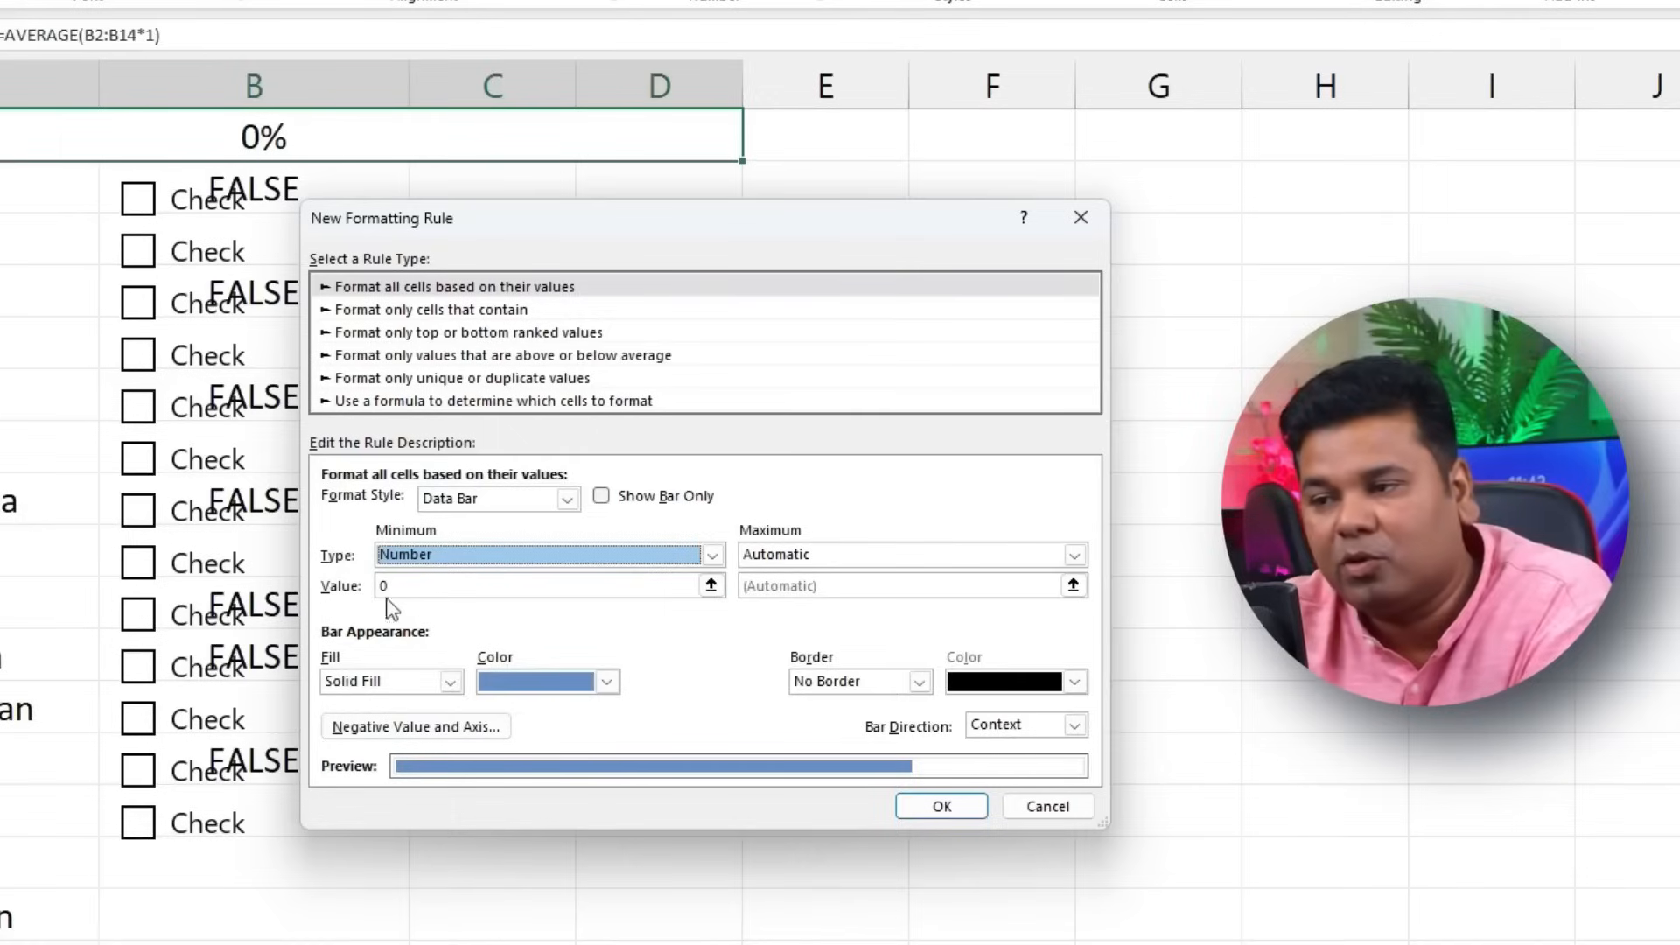
click(792, 572)
click(826, 596)
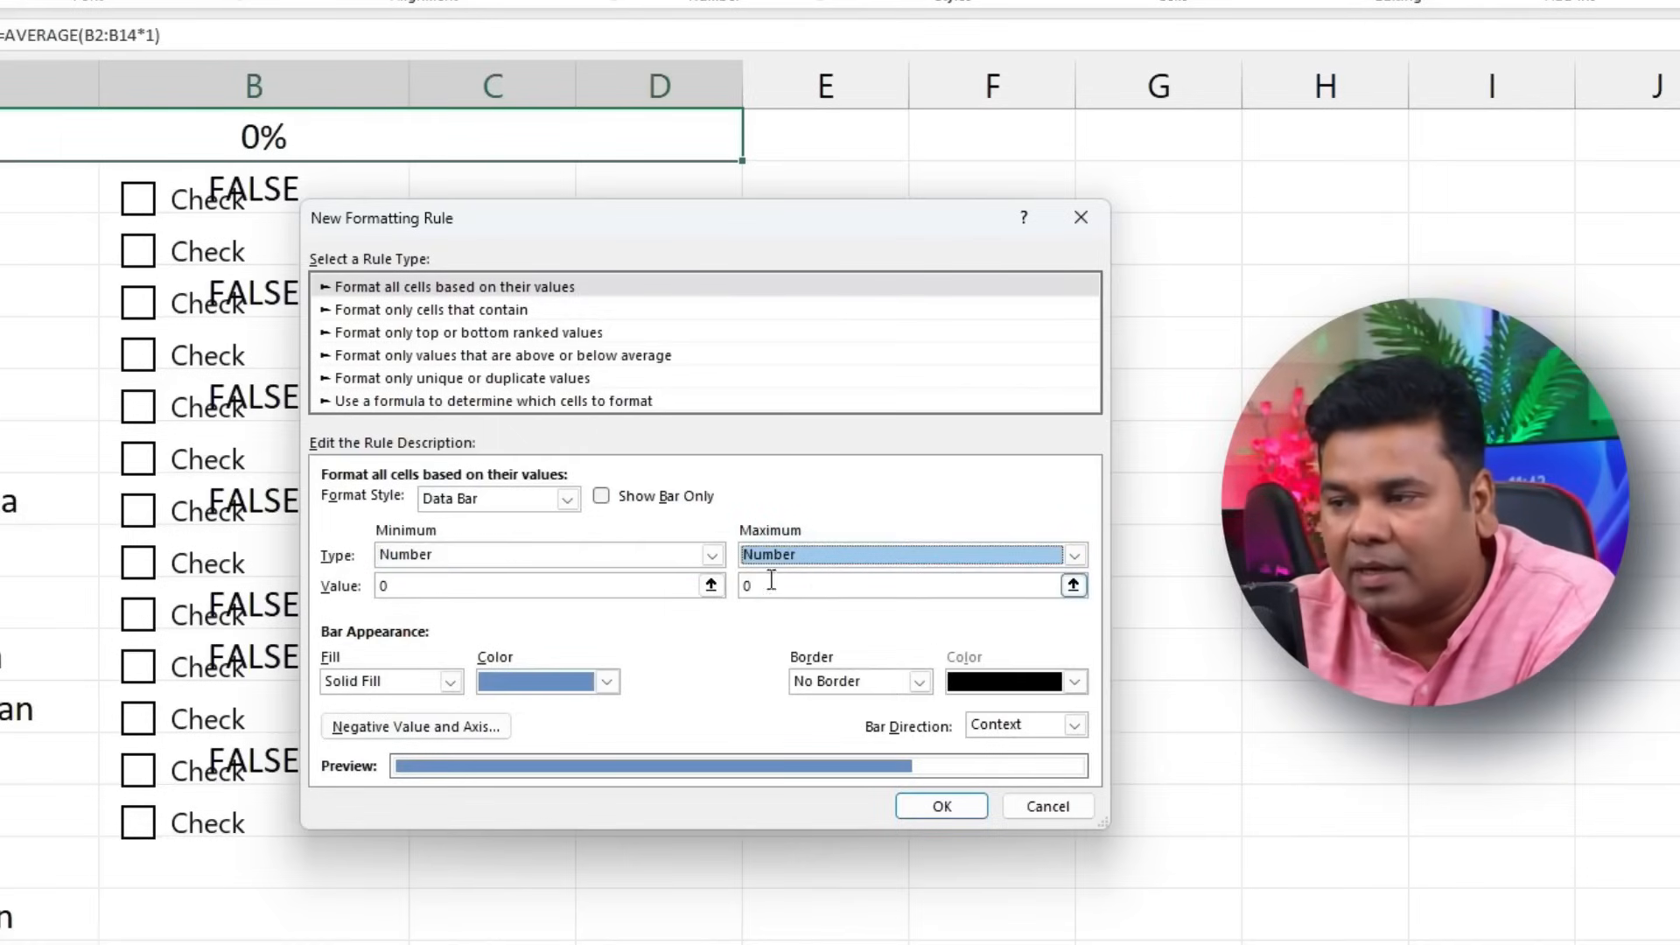
key(Tab)
text(1)
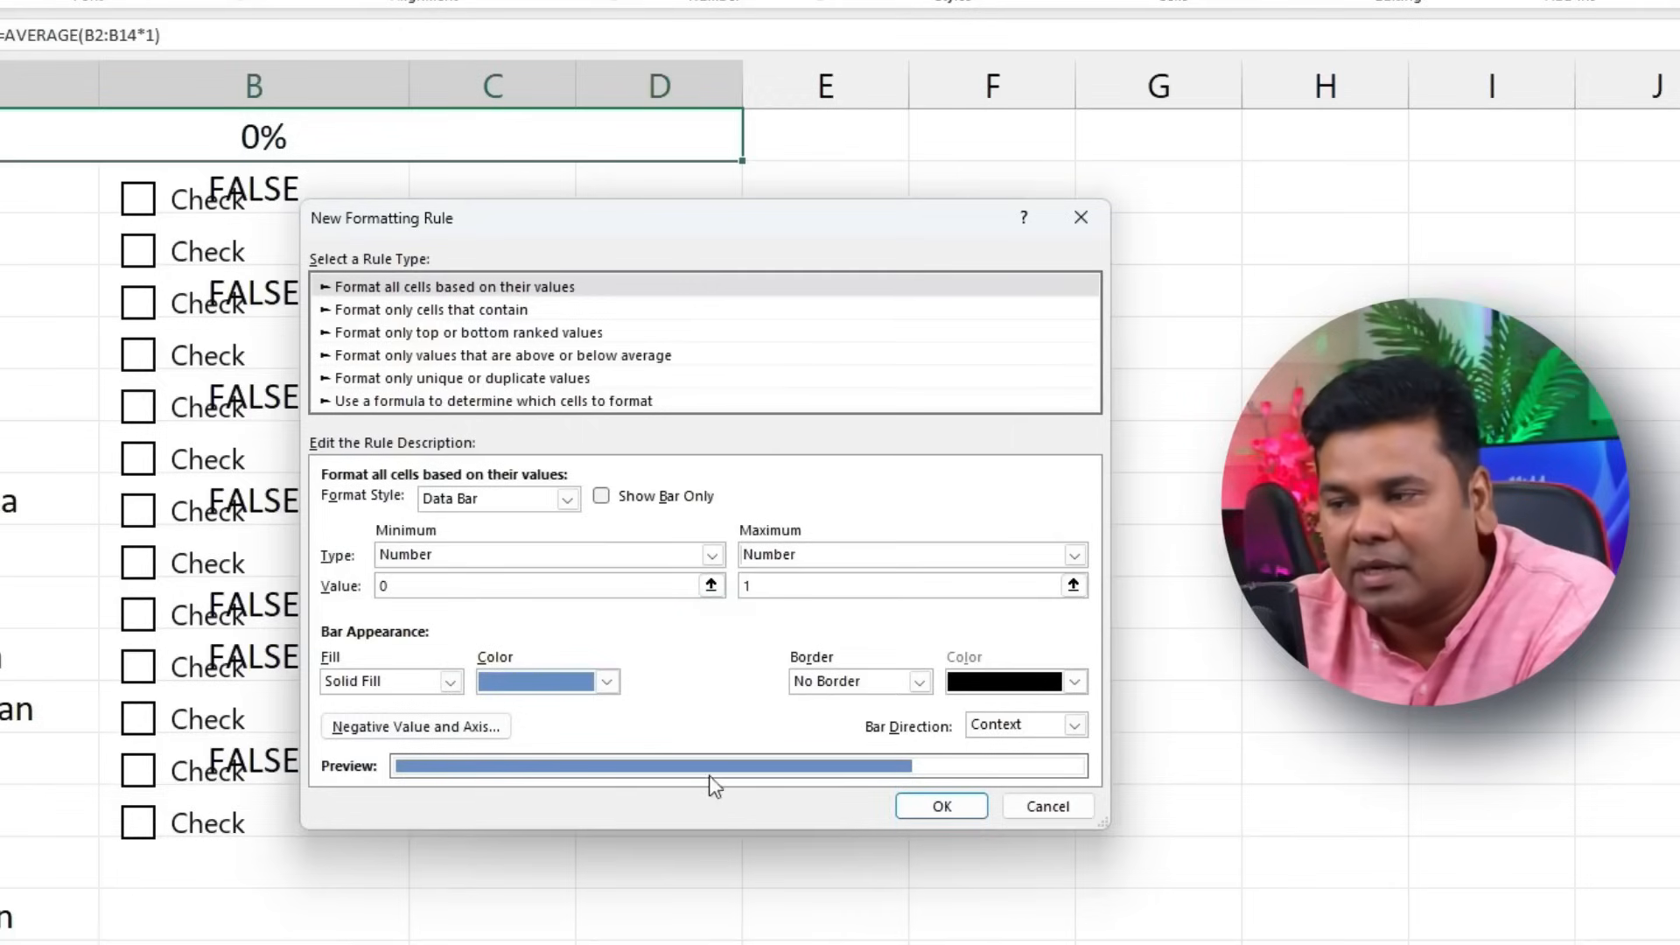
Step: Set the data bar's fill color to orange and apply the rule to A1
click(605, 682)
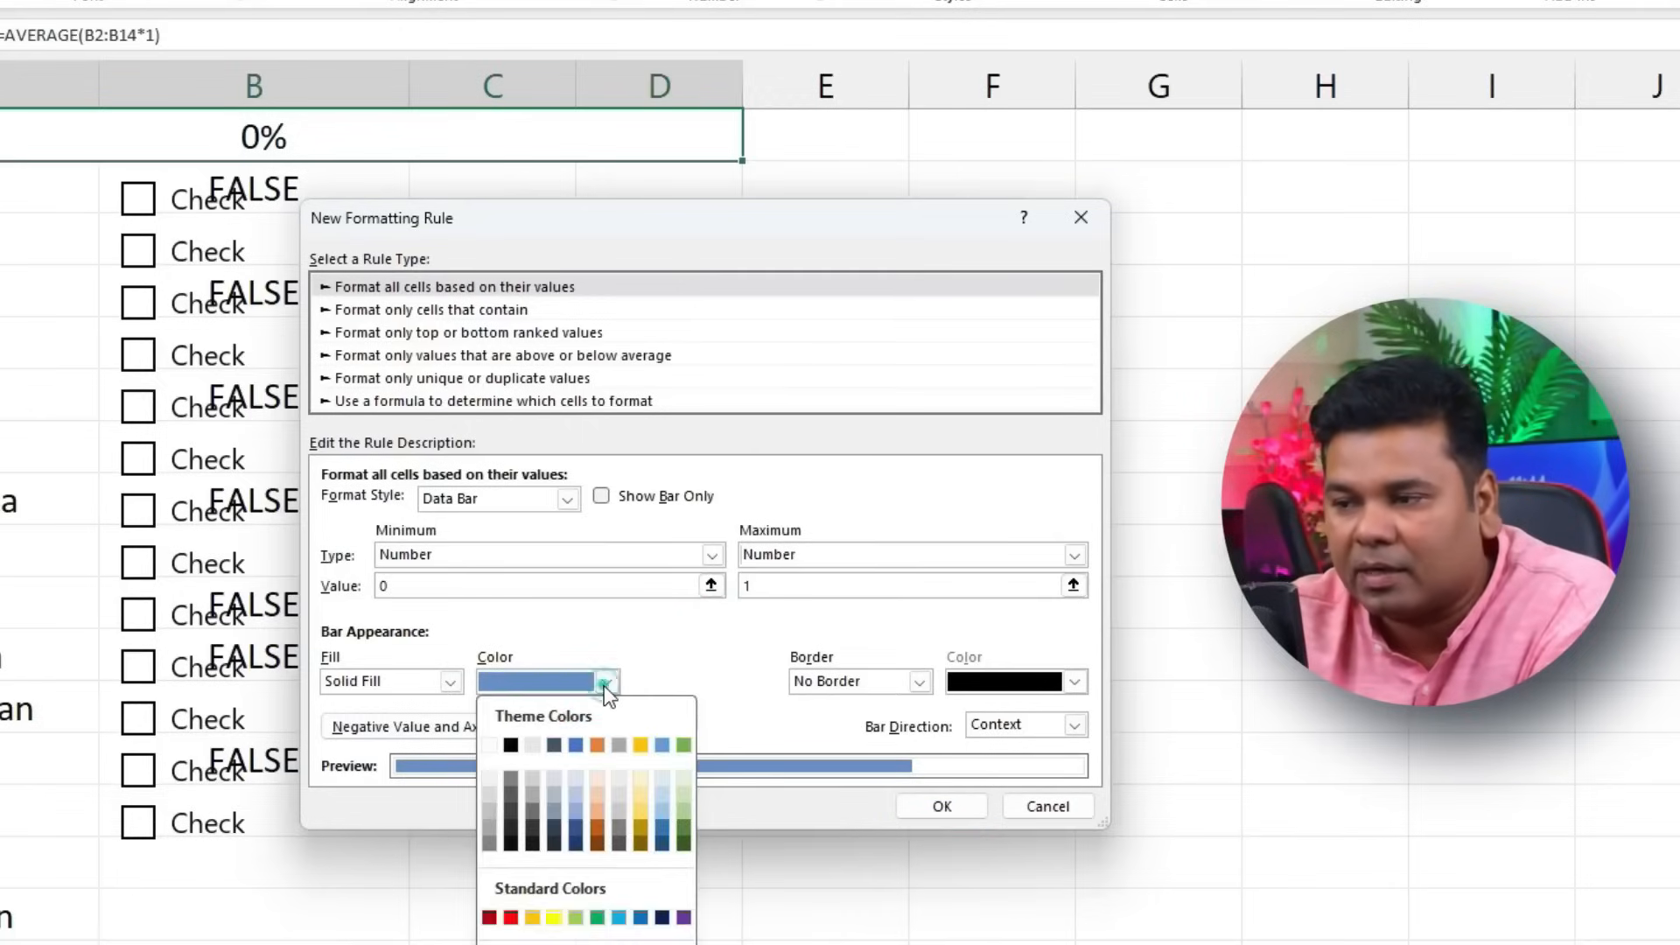
click(597, 745)
click(940, 805)
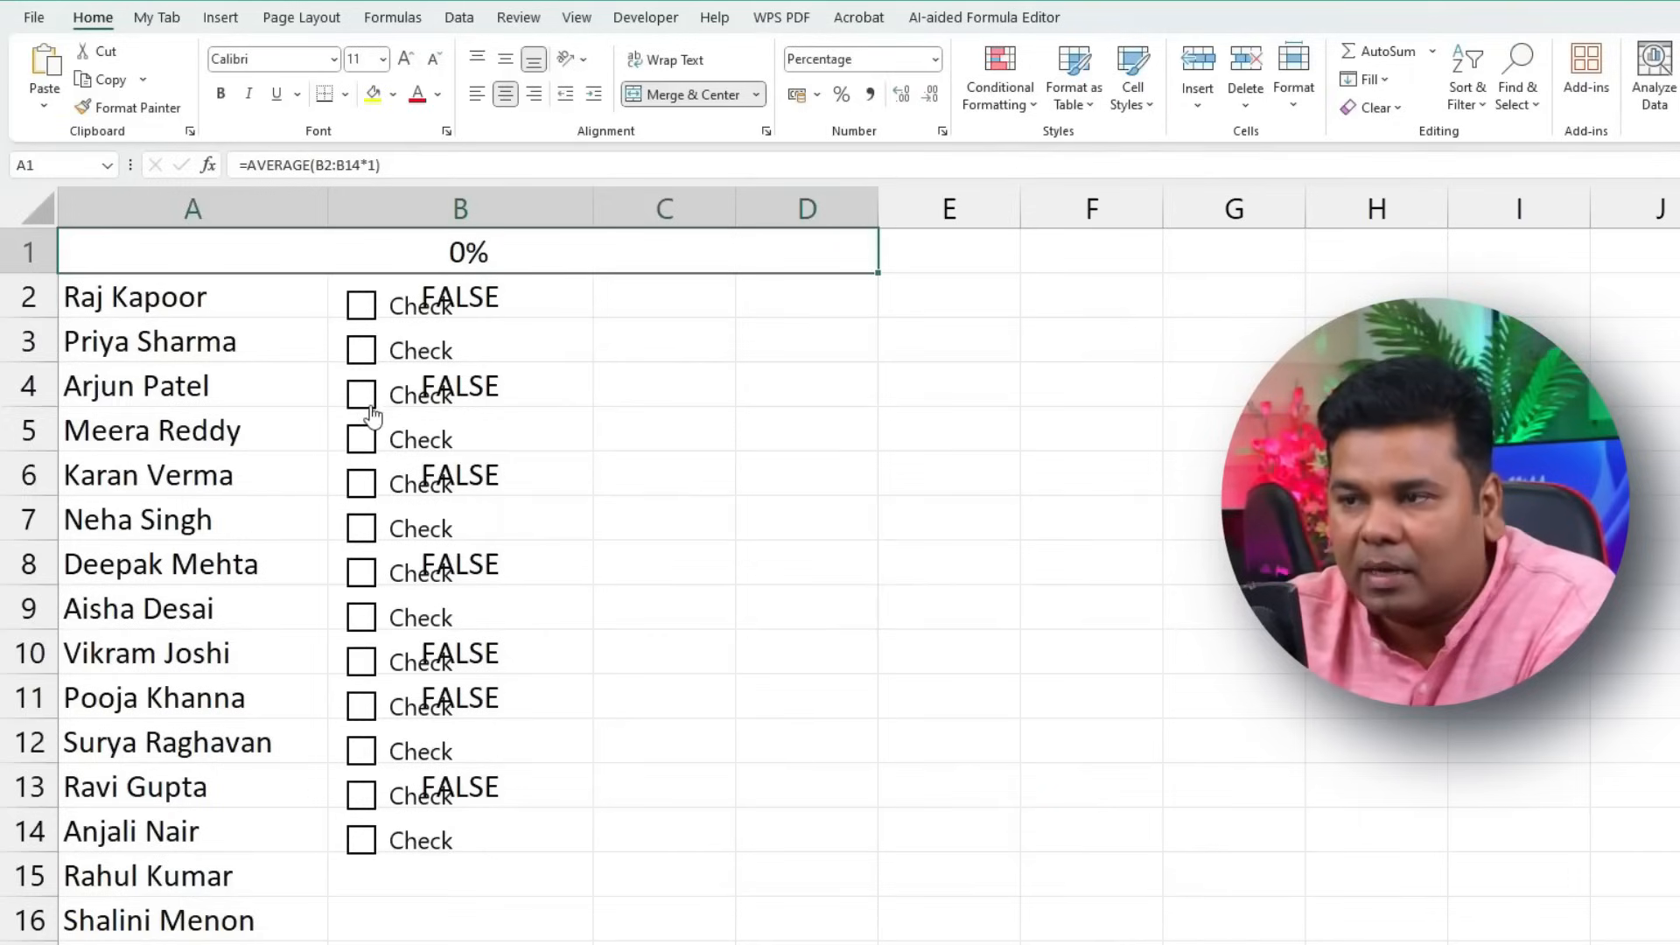
Step: Tick the check boxes in rows 2 to 12 to test the progress bar in A1
click(362, 395)
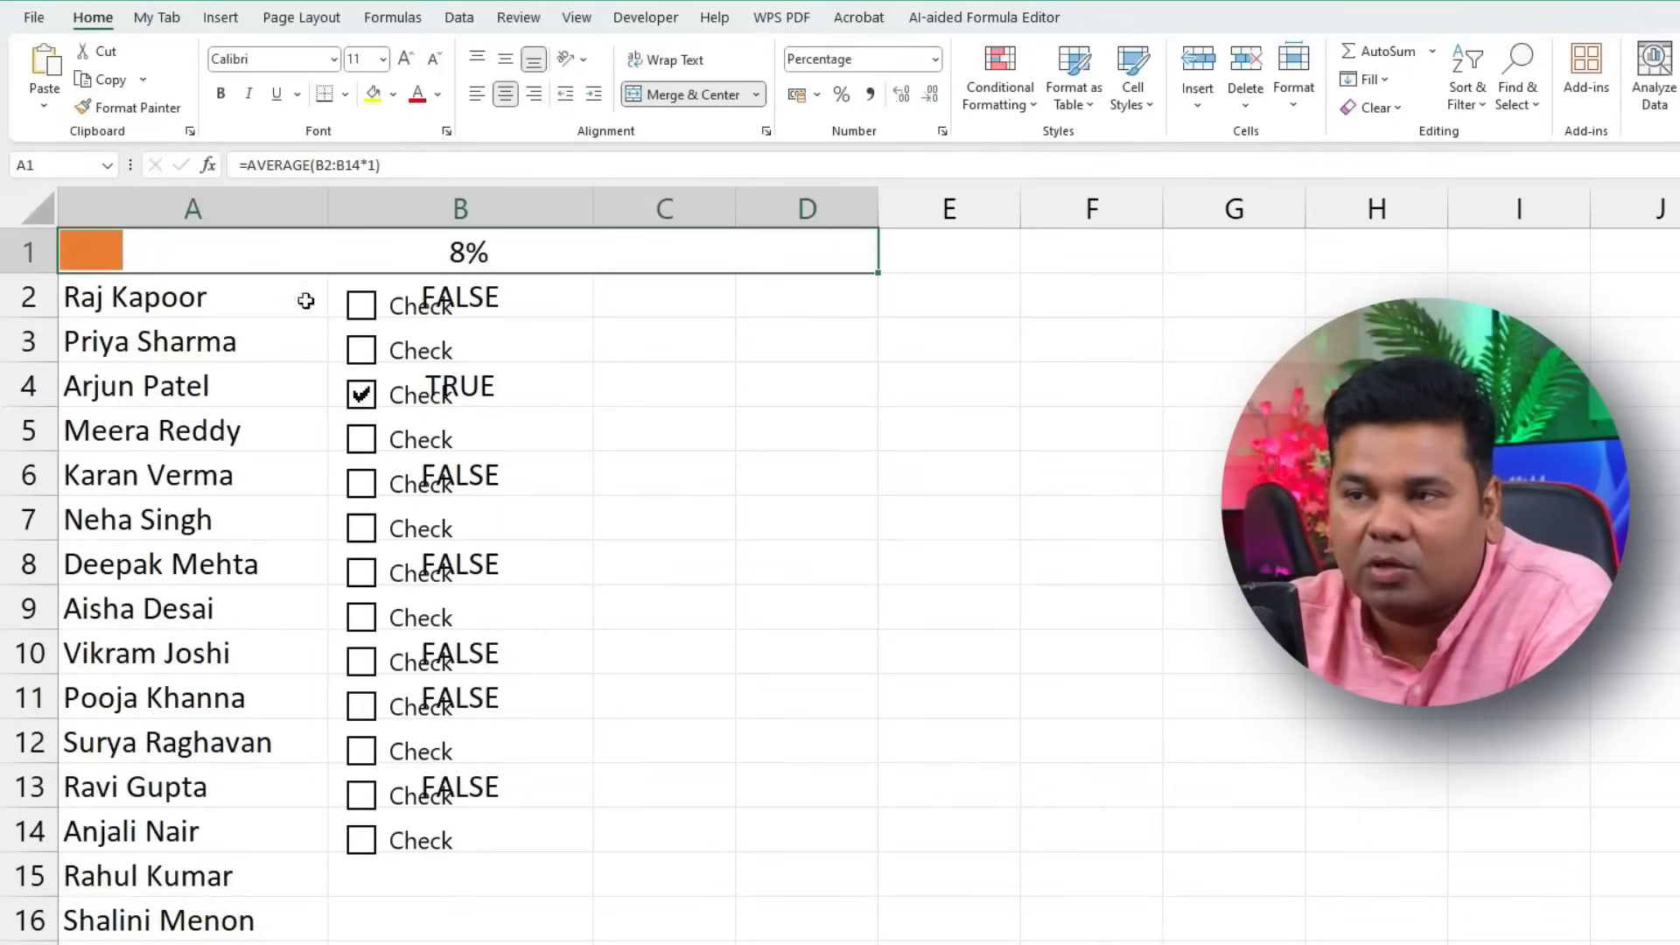
click(353, 355)
click(362, 306)
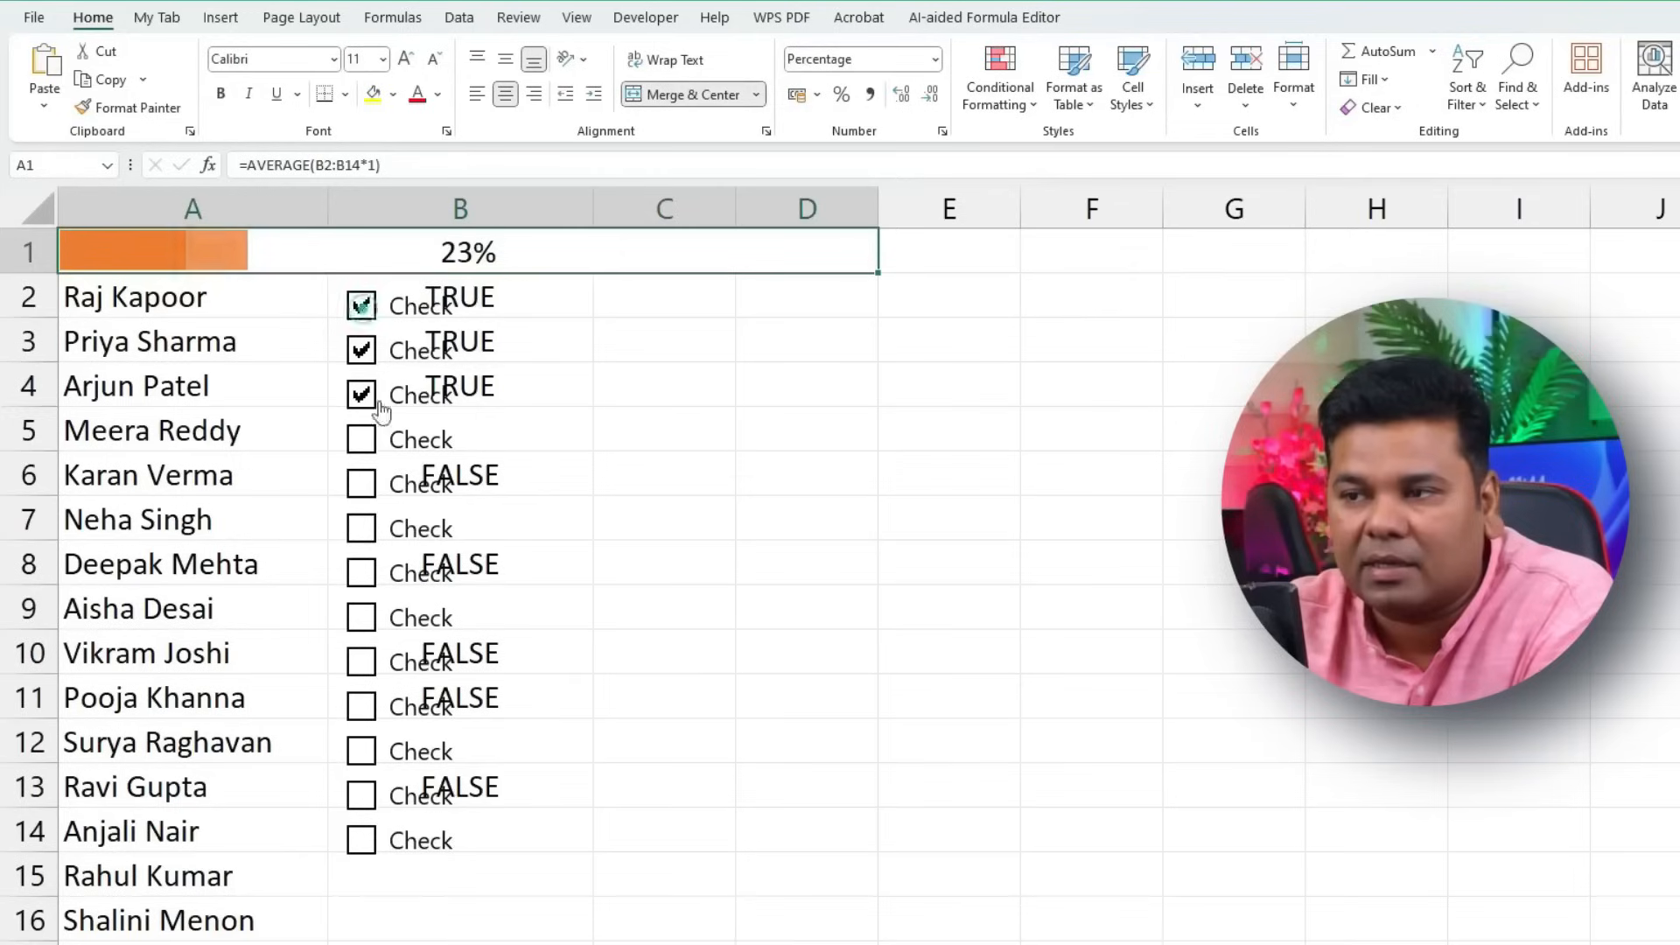
click(361, 439)
click(362, 483)
click(362, 528)
click(362, 572)
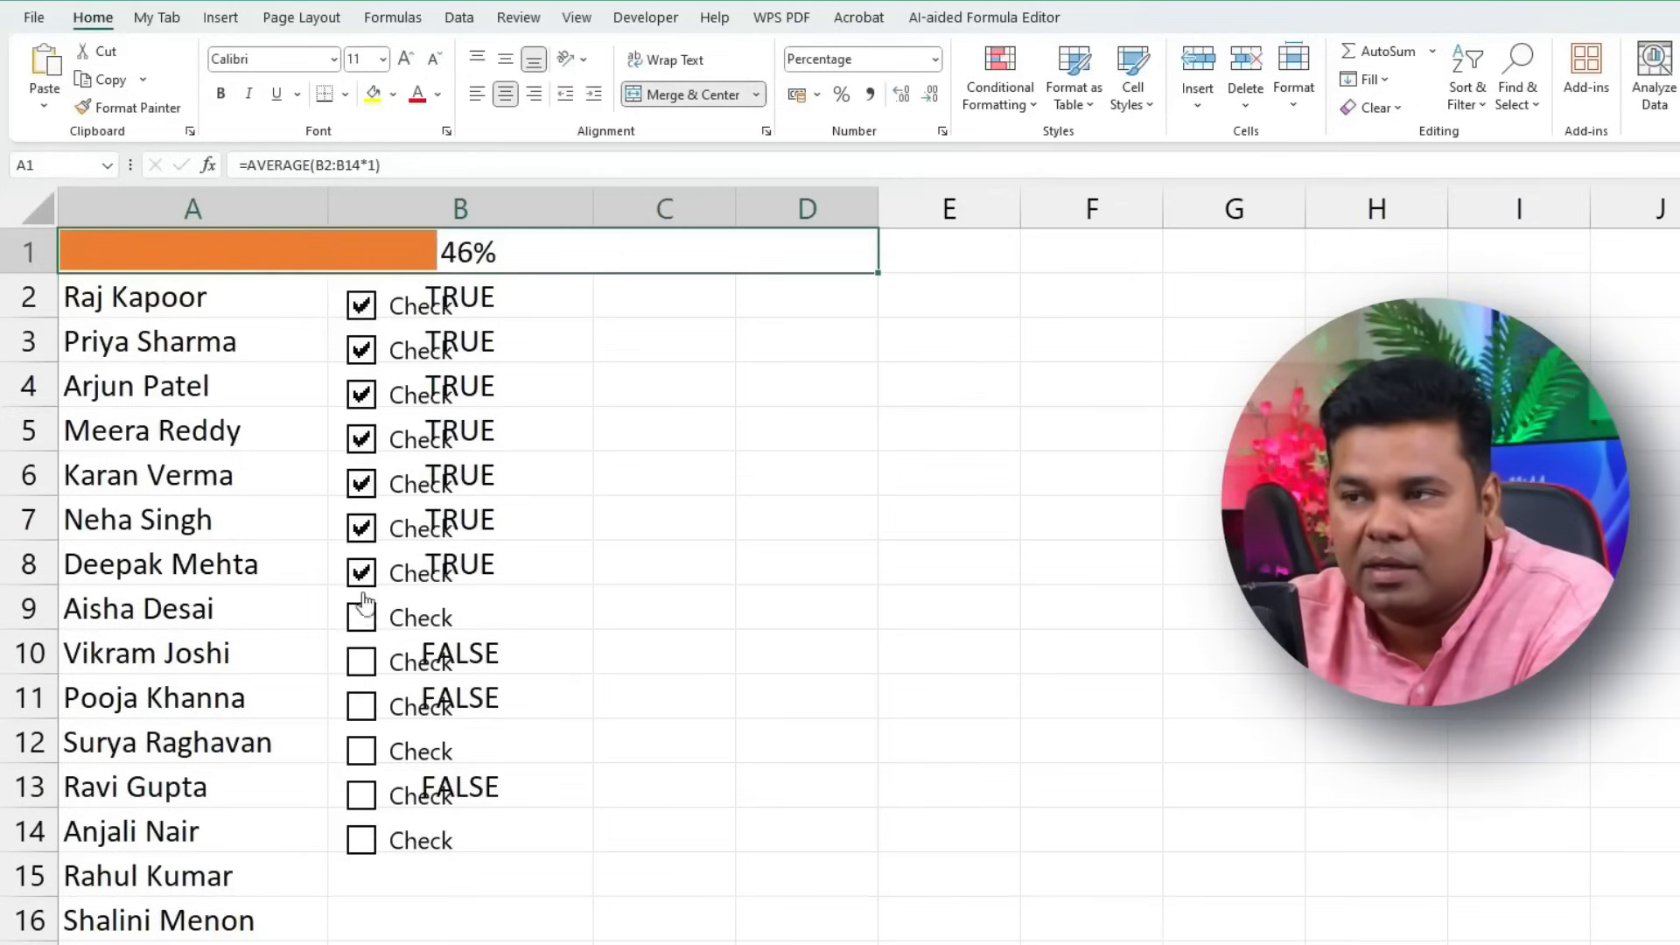
click(362, 617)
click(362, 662)
click(361, 705)
click(361, 751)
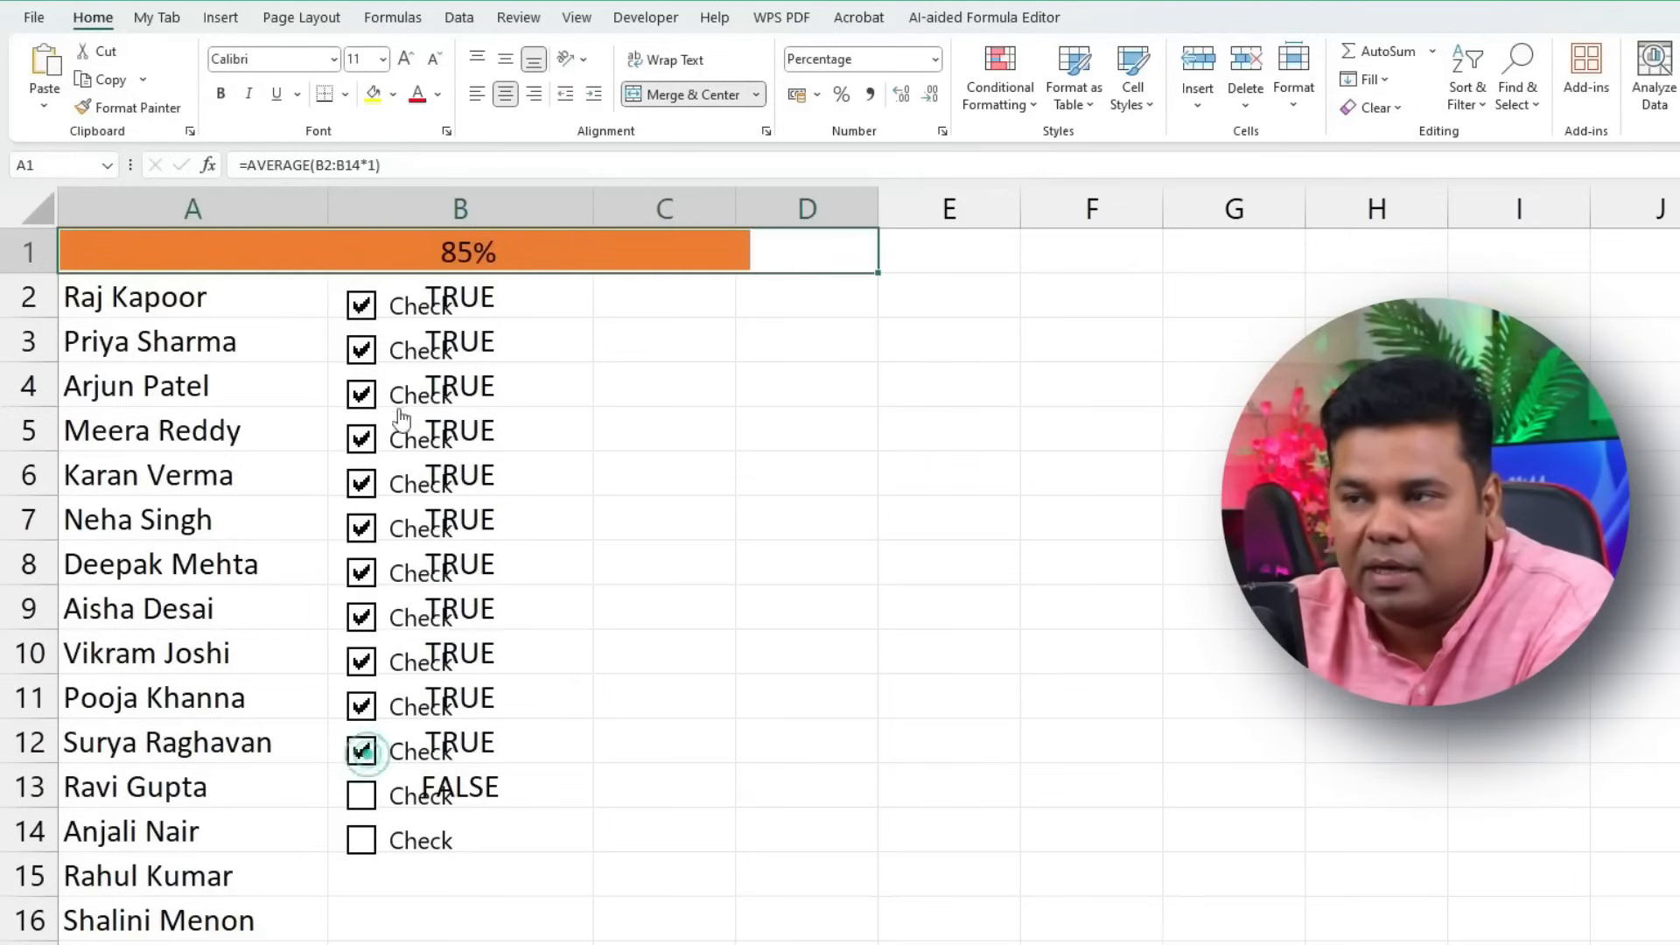
Step: Delete the caption text of the check box in row 2 and toggle that box to test it
right_click(408, 308)
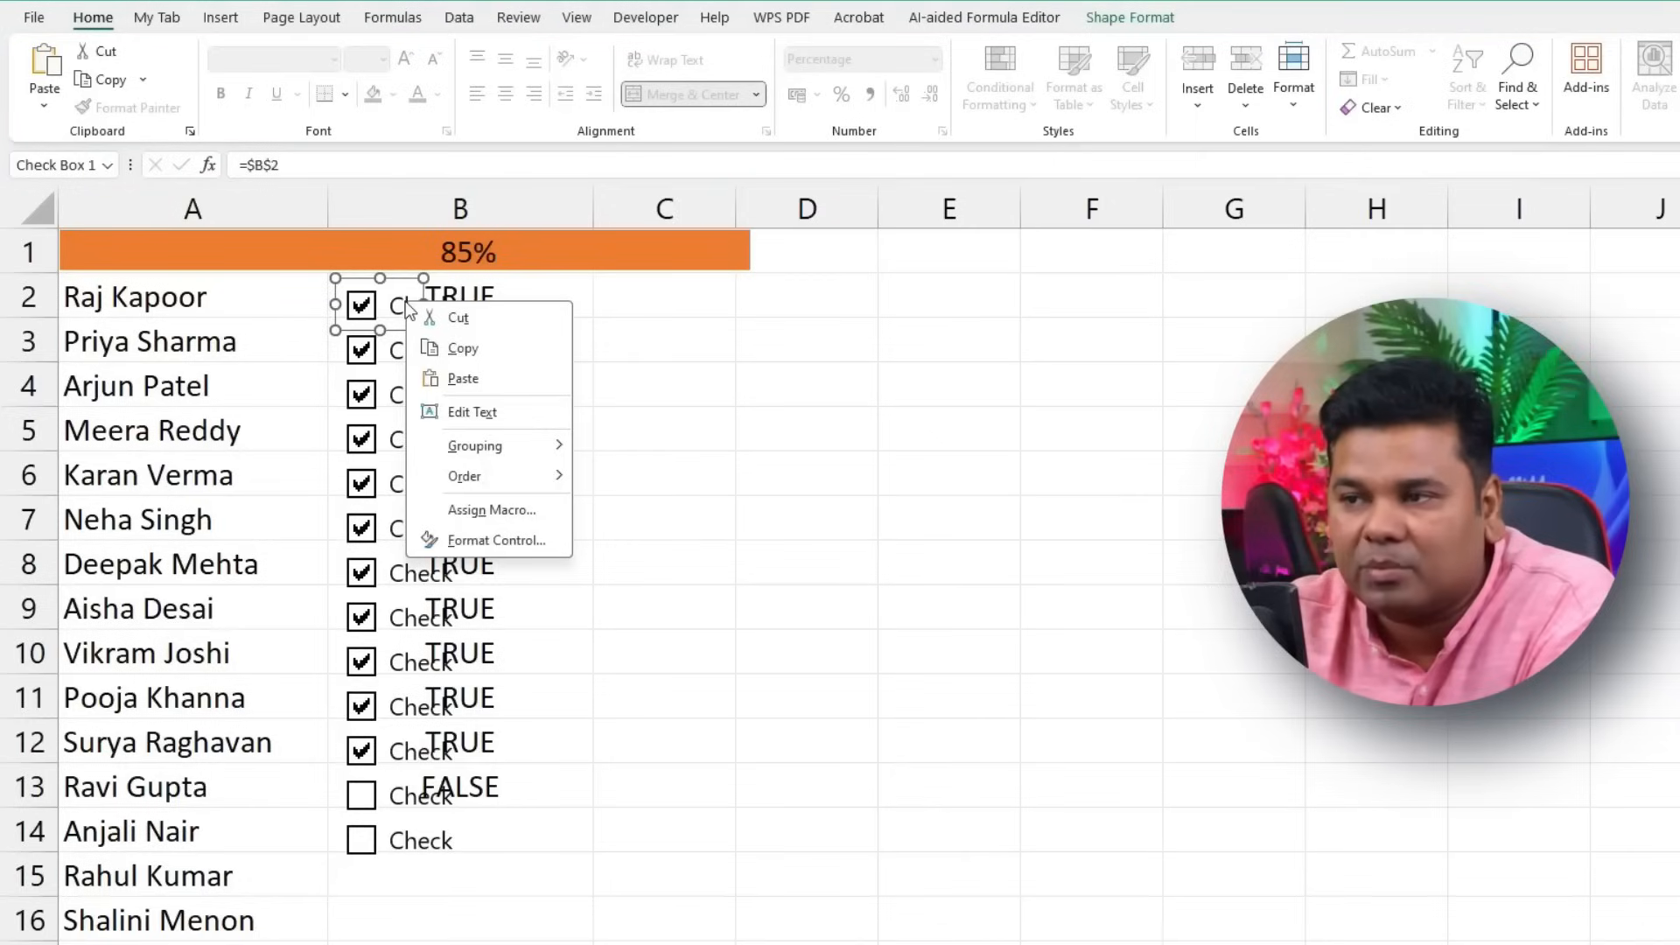
click(477, 412)
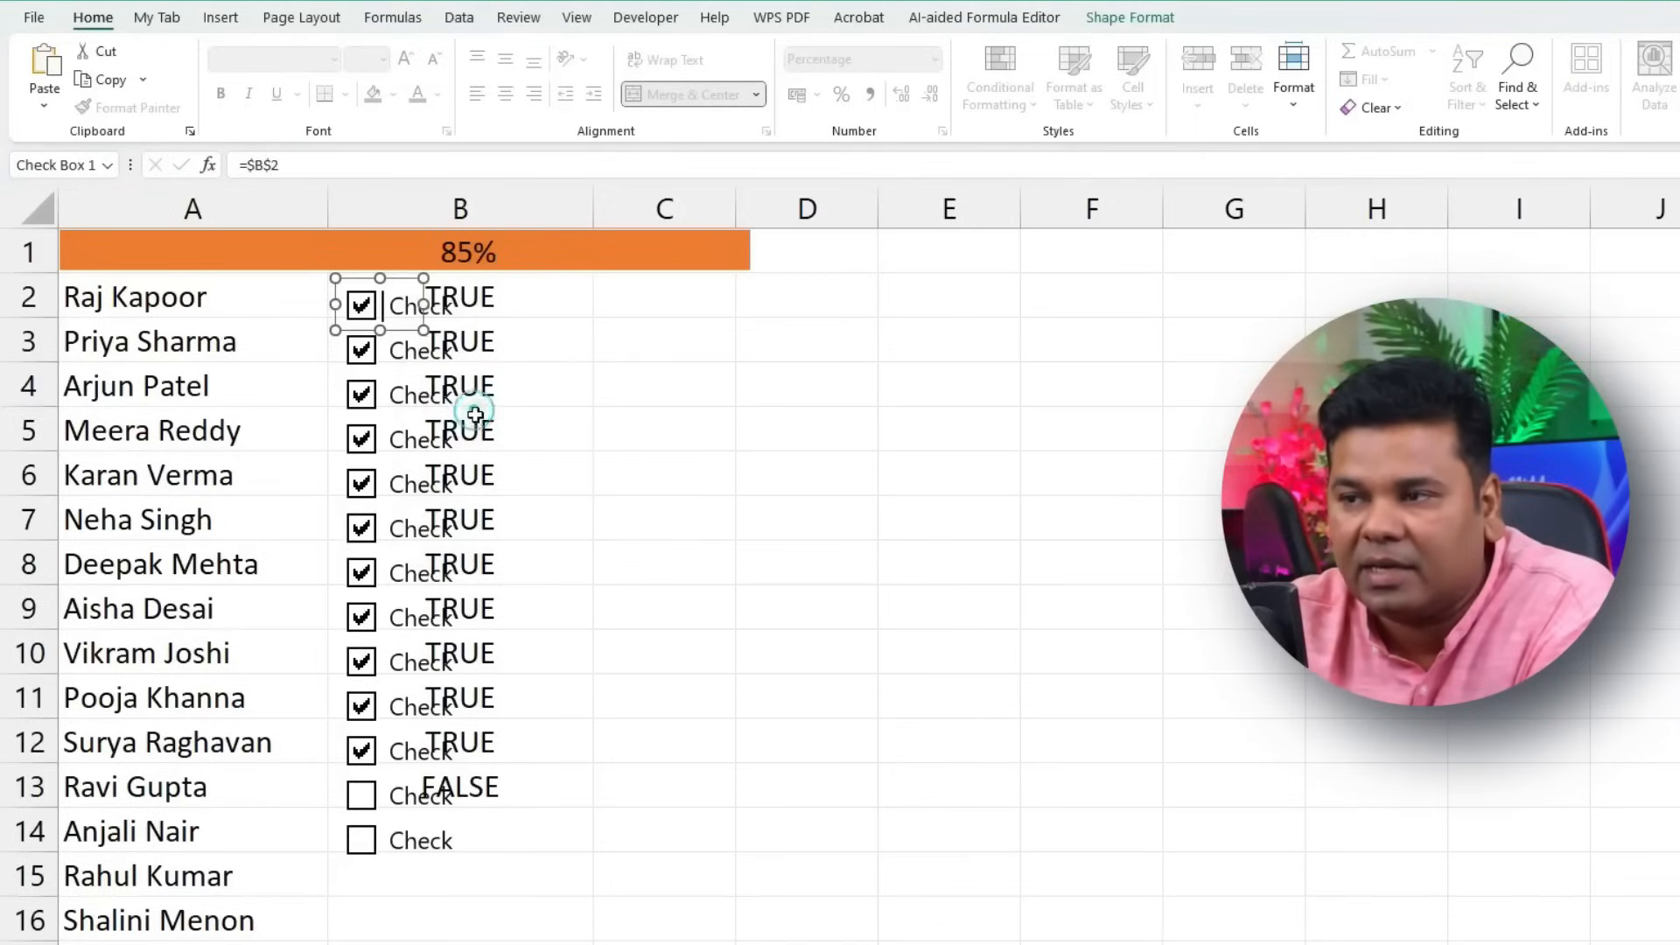
key(Delete)
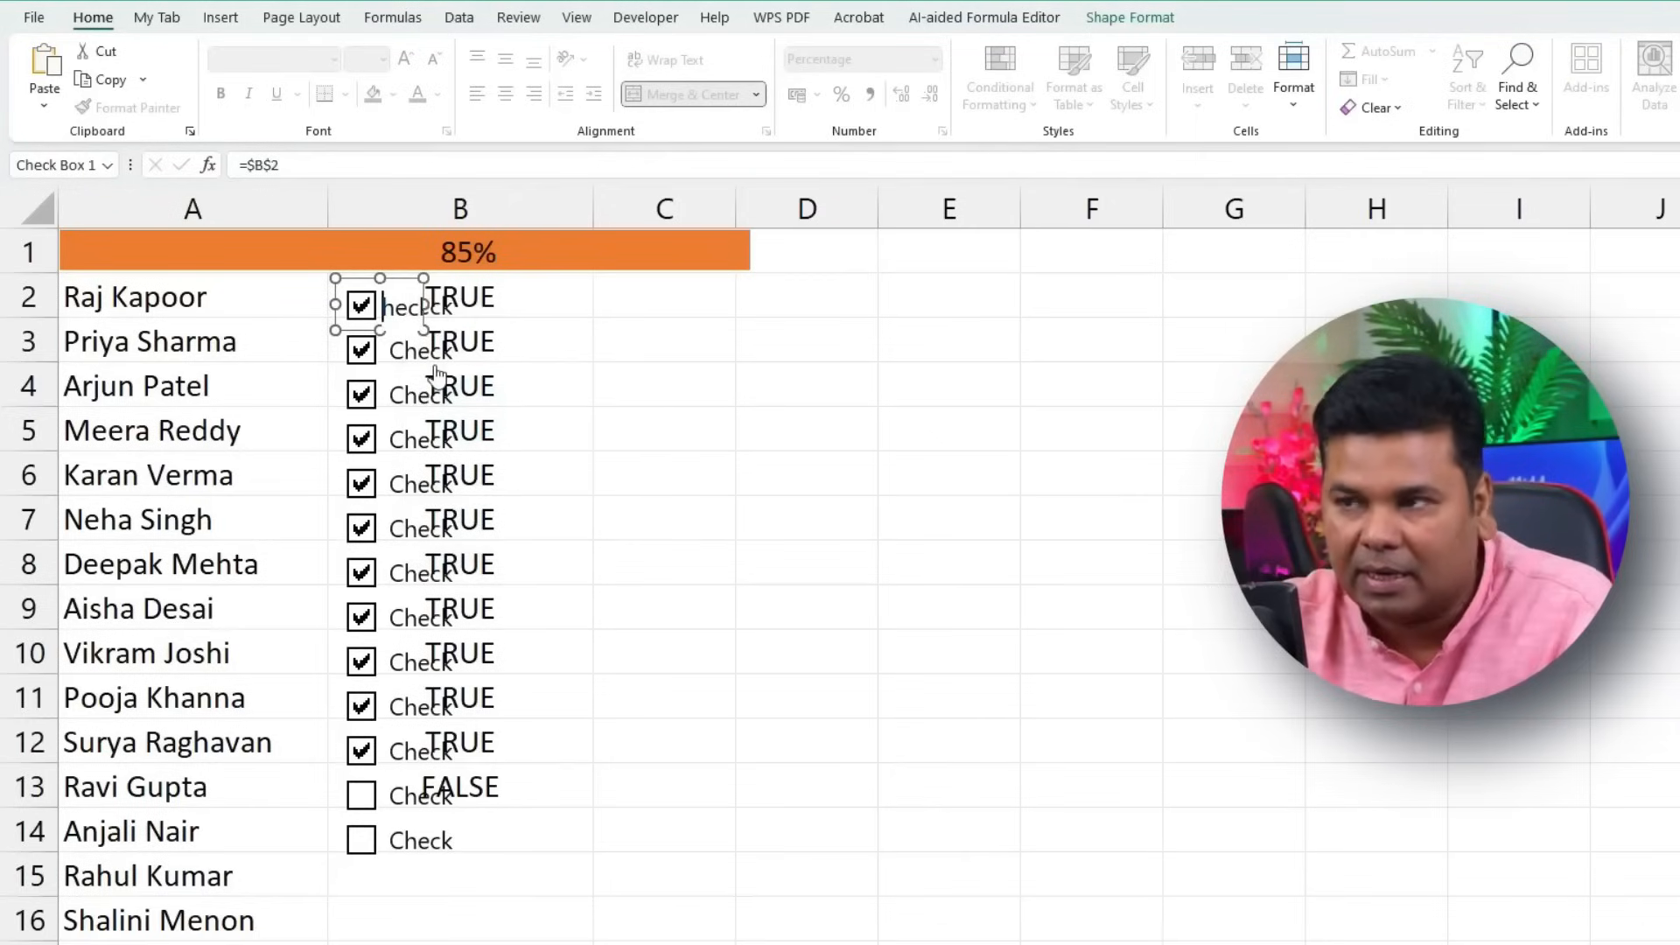
key(Delete)
key(Delete)
key(Delete)
key(Delete)
click(593, 425)
click(358, 305)
click(359, 306)
click(361, 311)
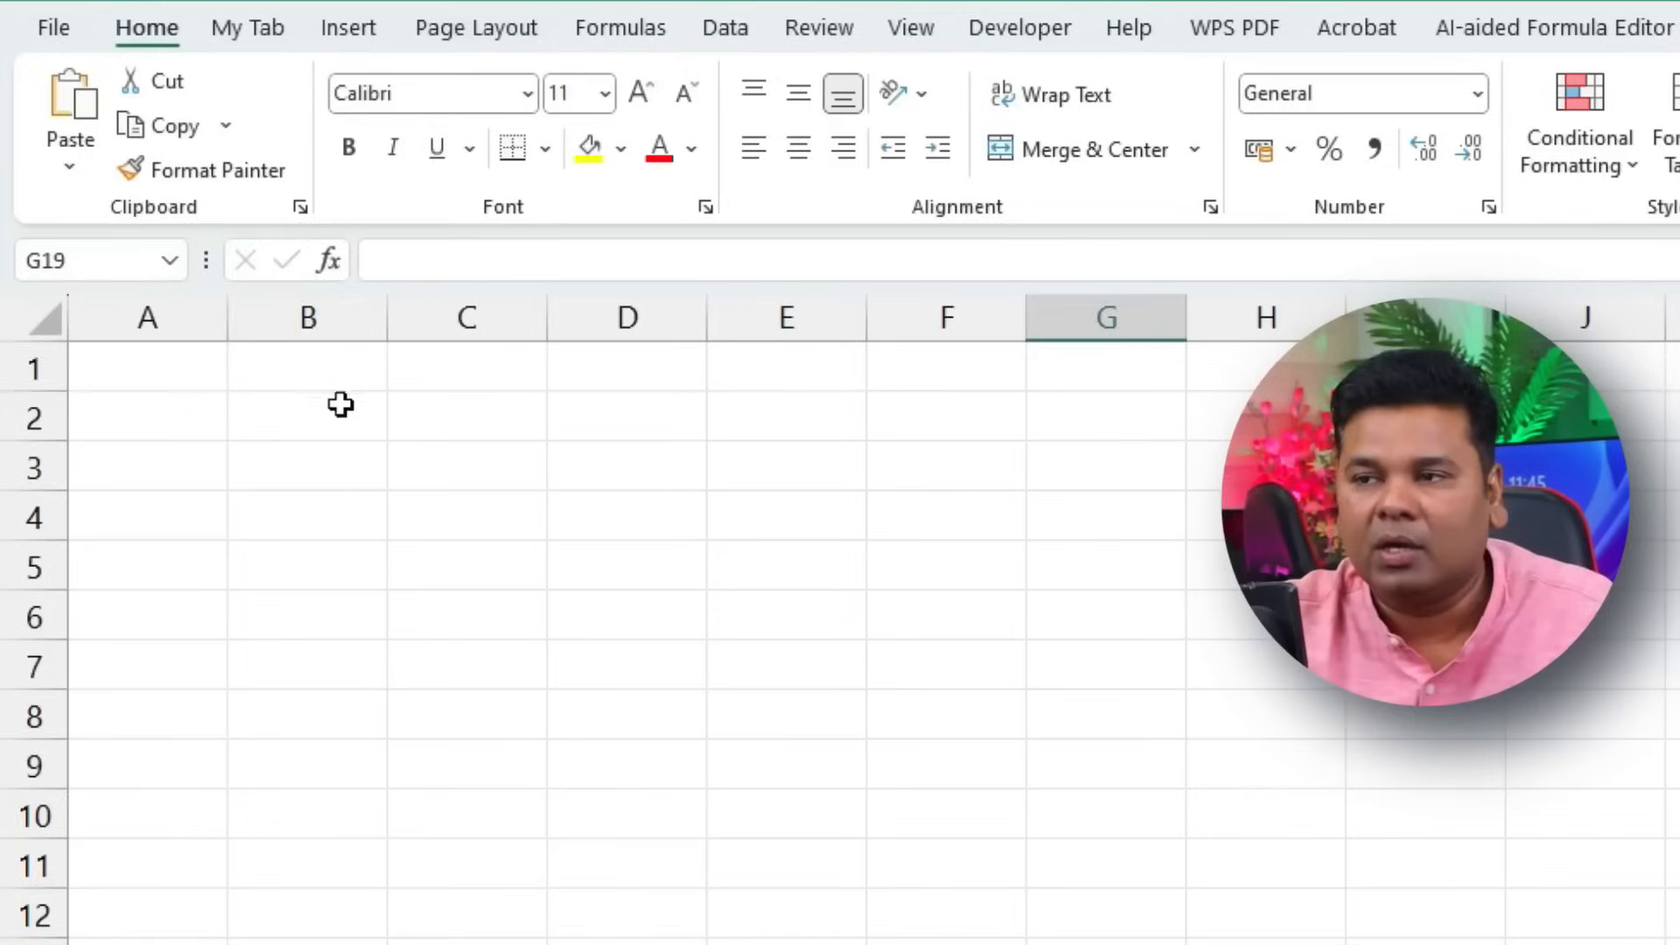
Step: Begin a formula in cell B1 of the blank sheet with the text prefix ="PCS"&
click(211, 238)
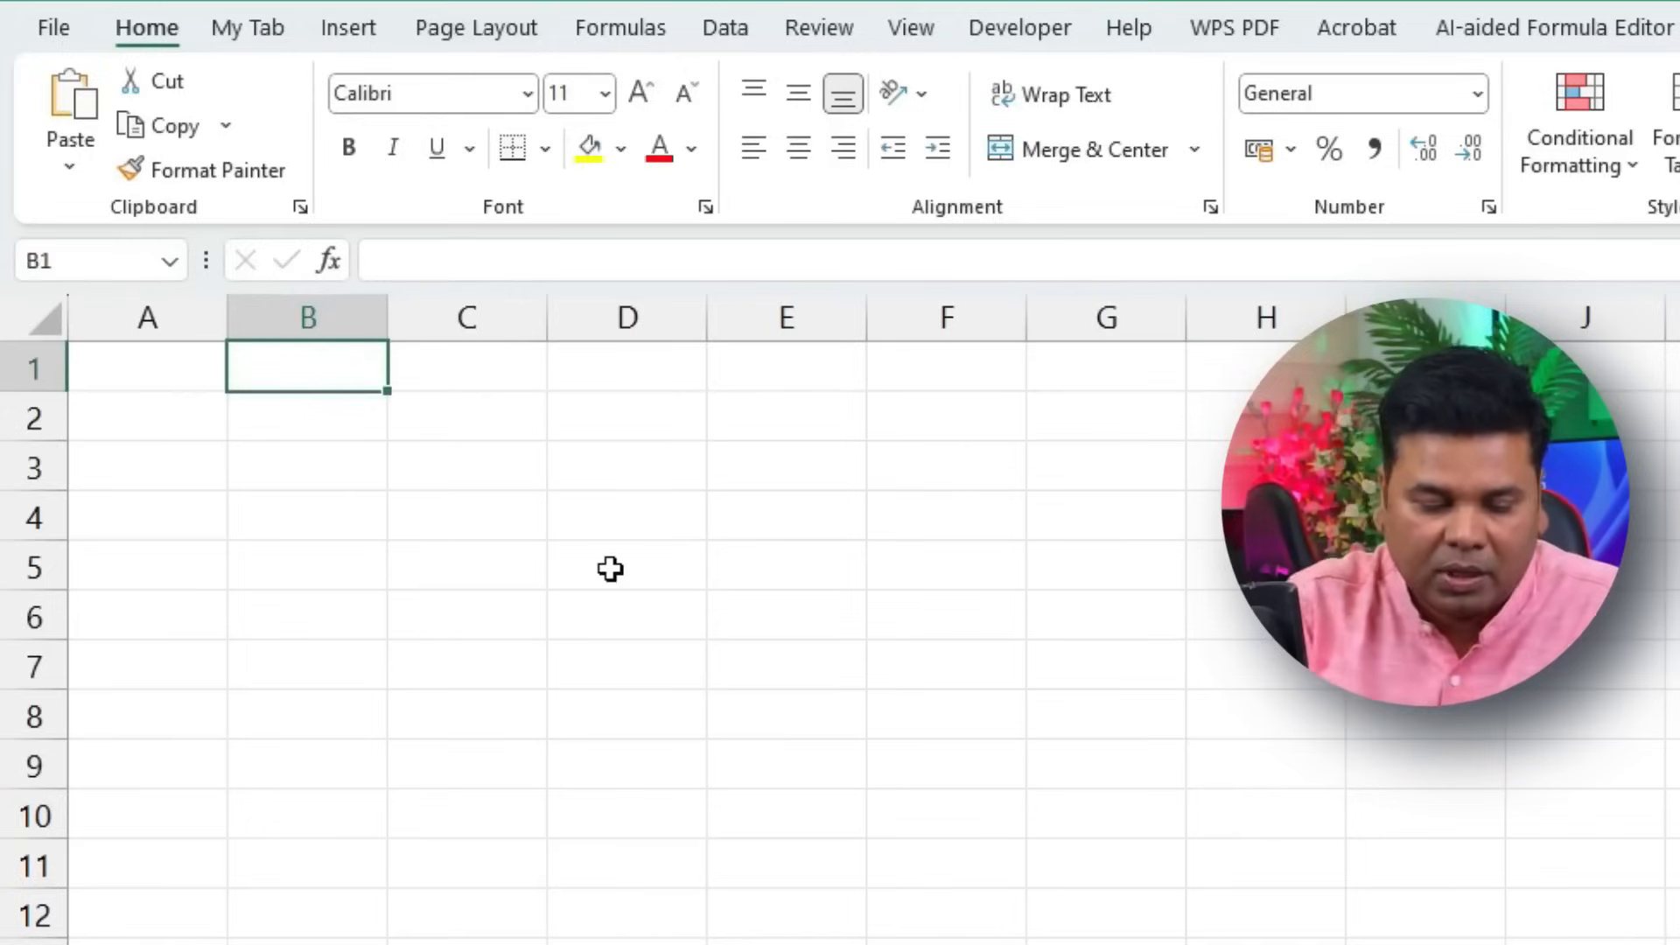
text(=)
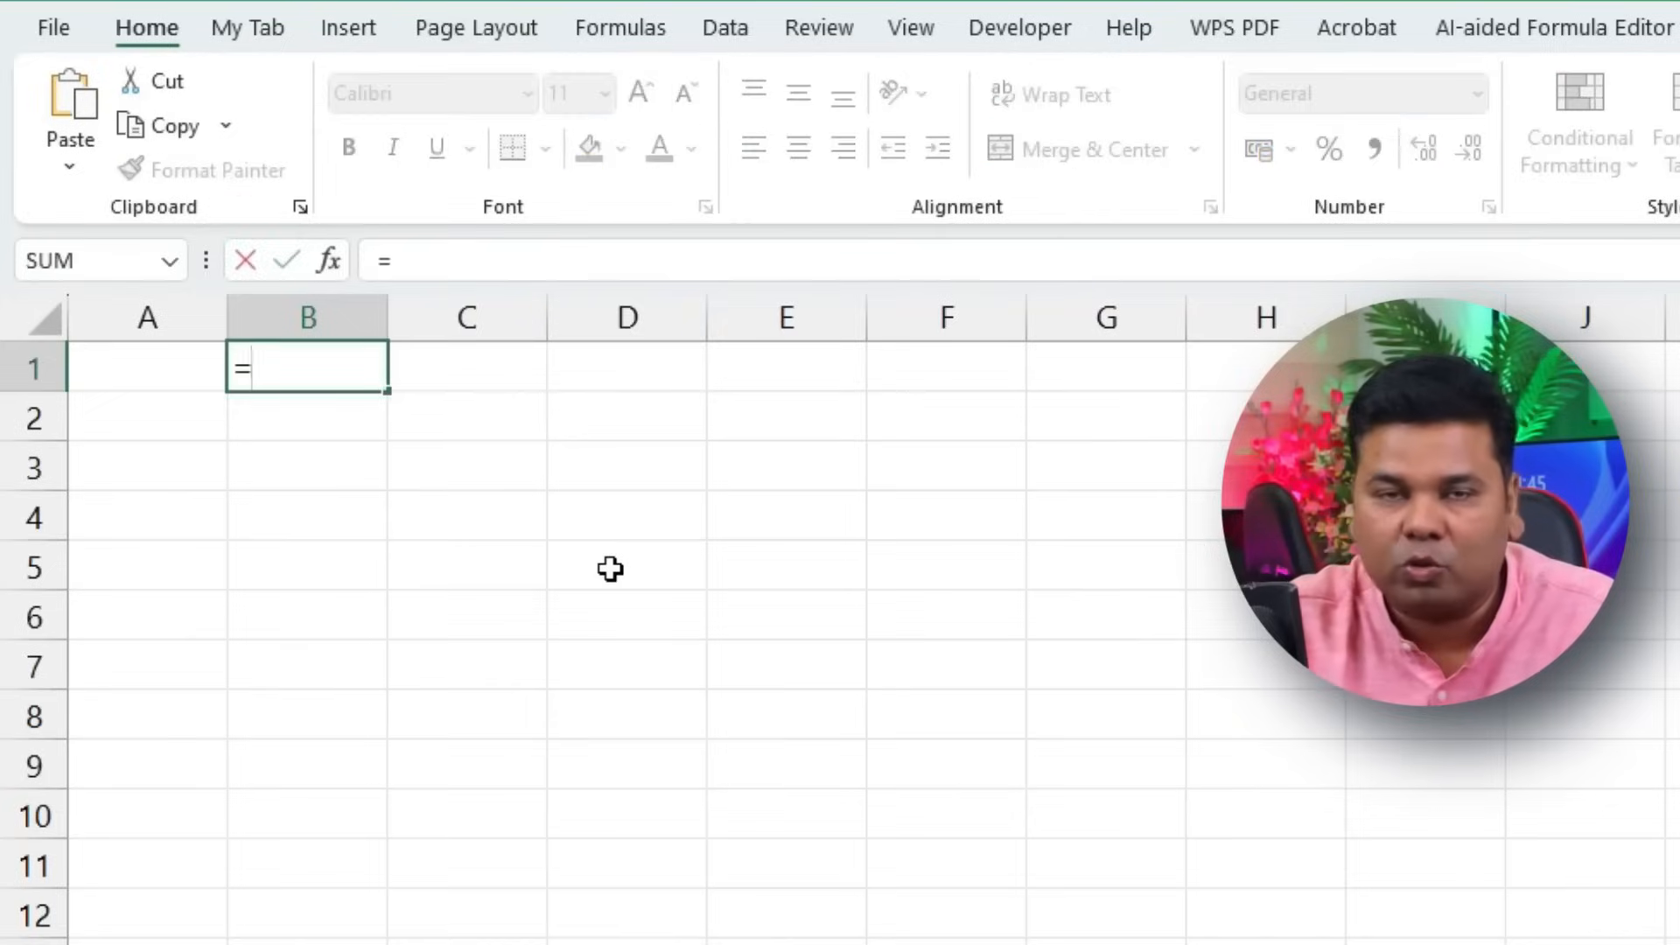
text(")
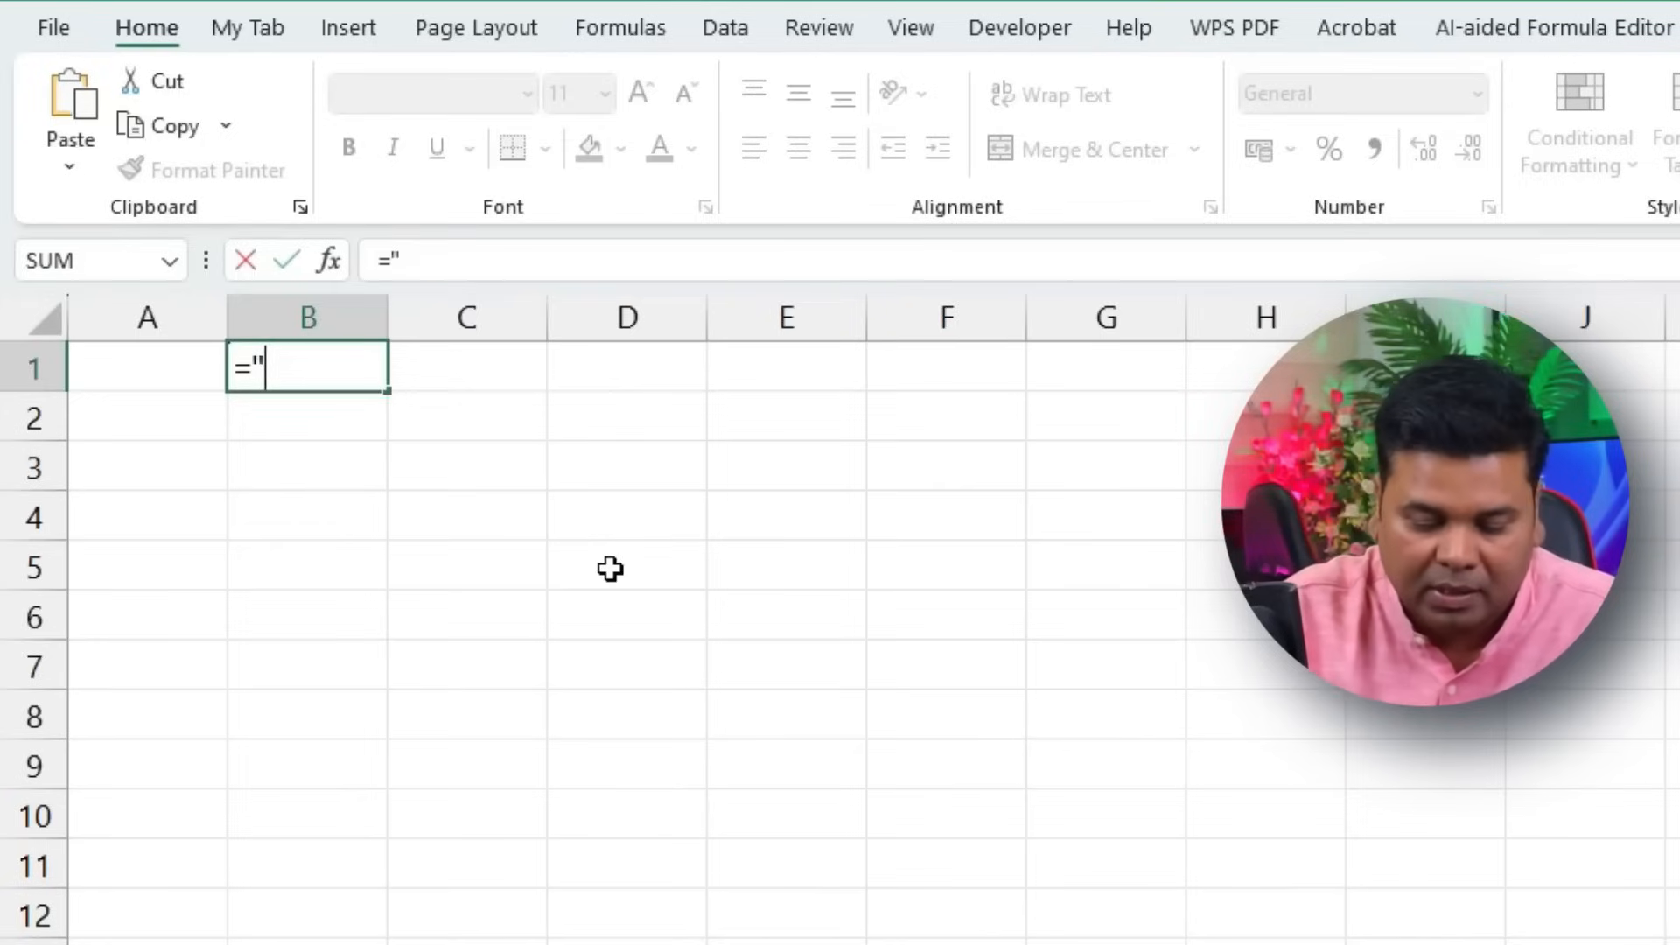
text(PCski)
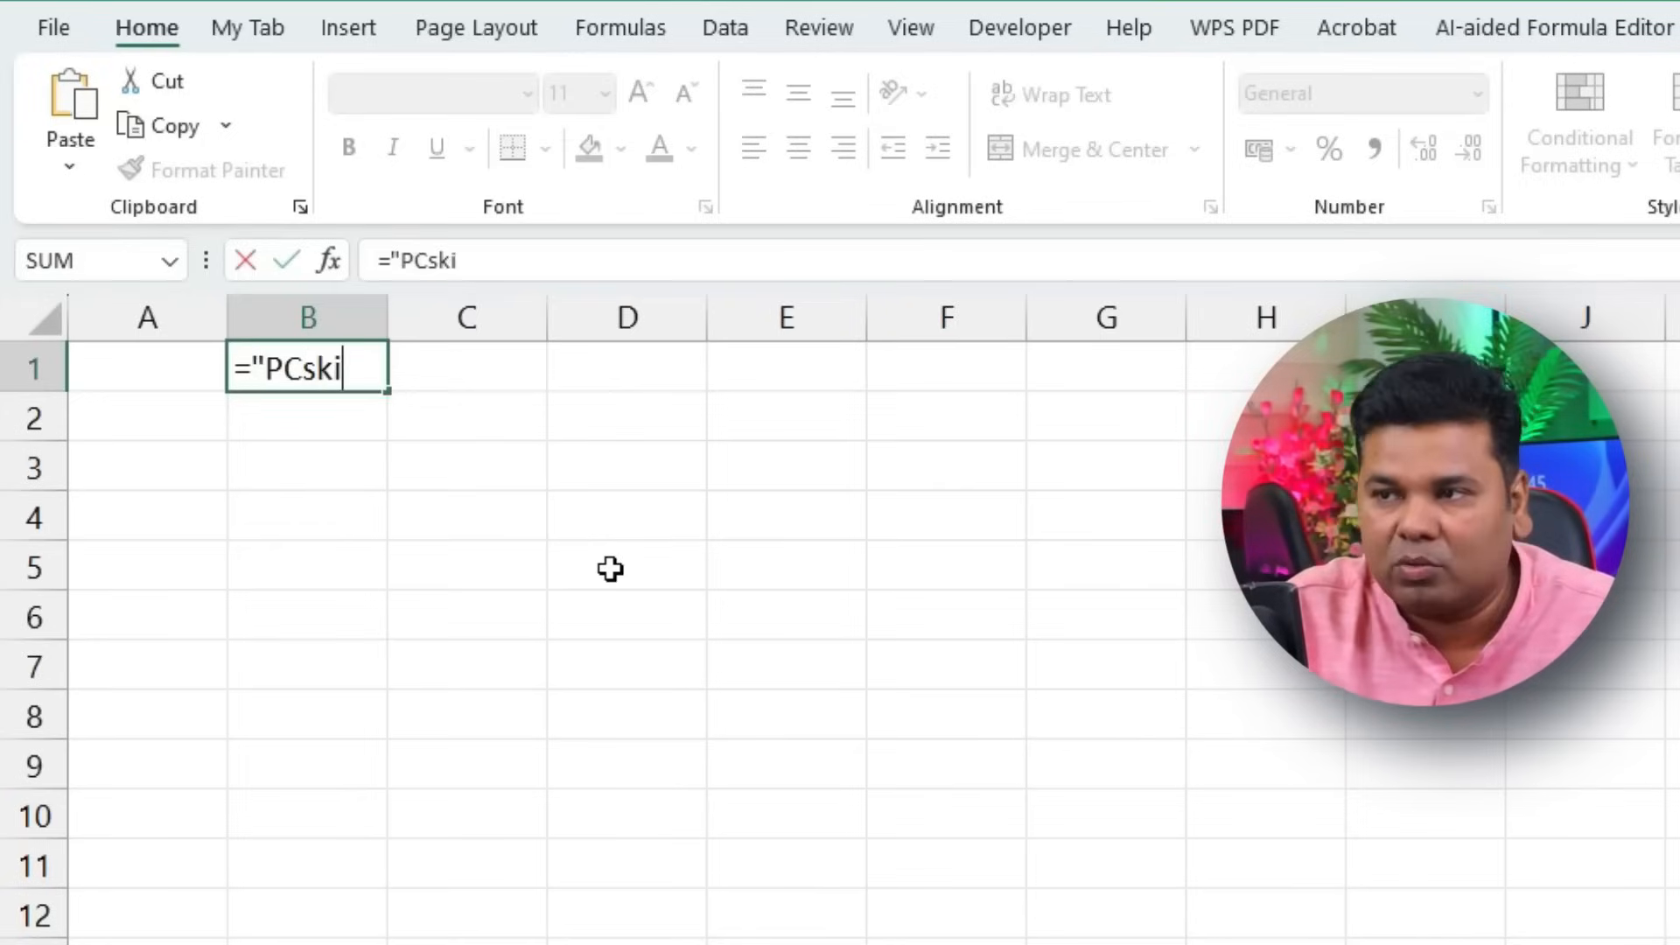
key(BackSpace)
key(BackSpace)
key(BackSpace)
text(S)
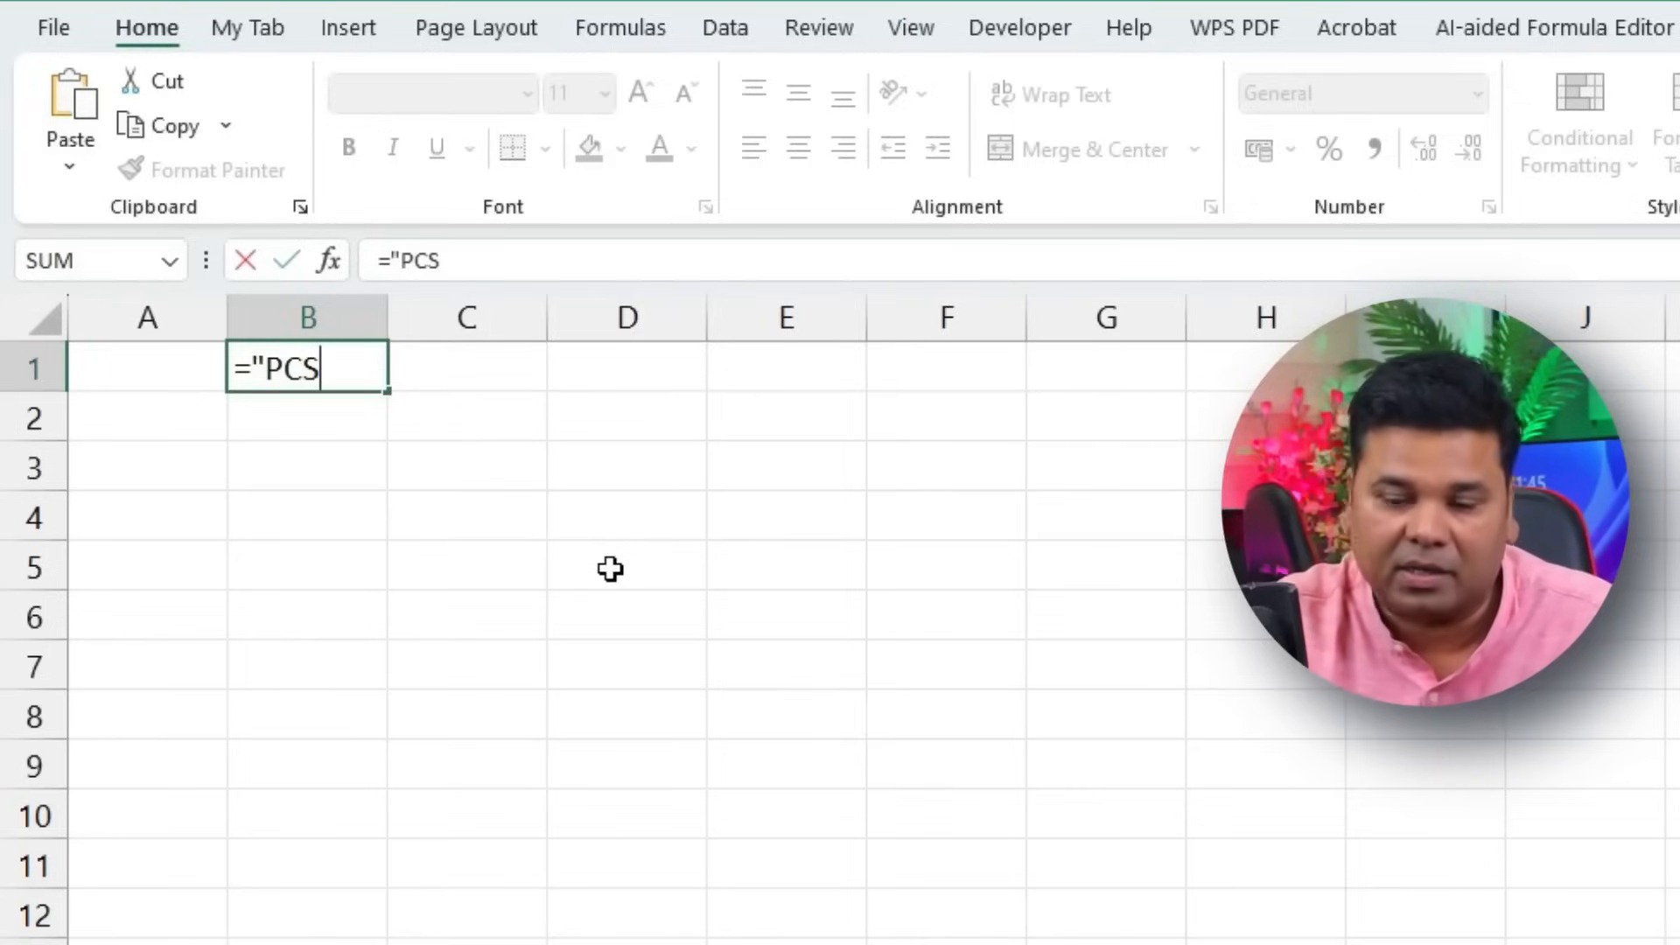
text(")
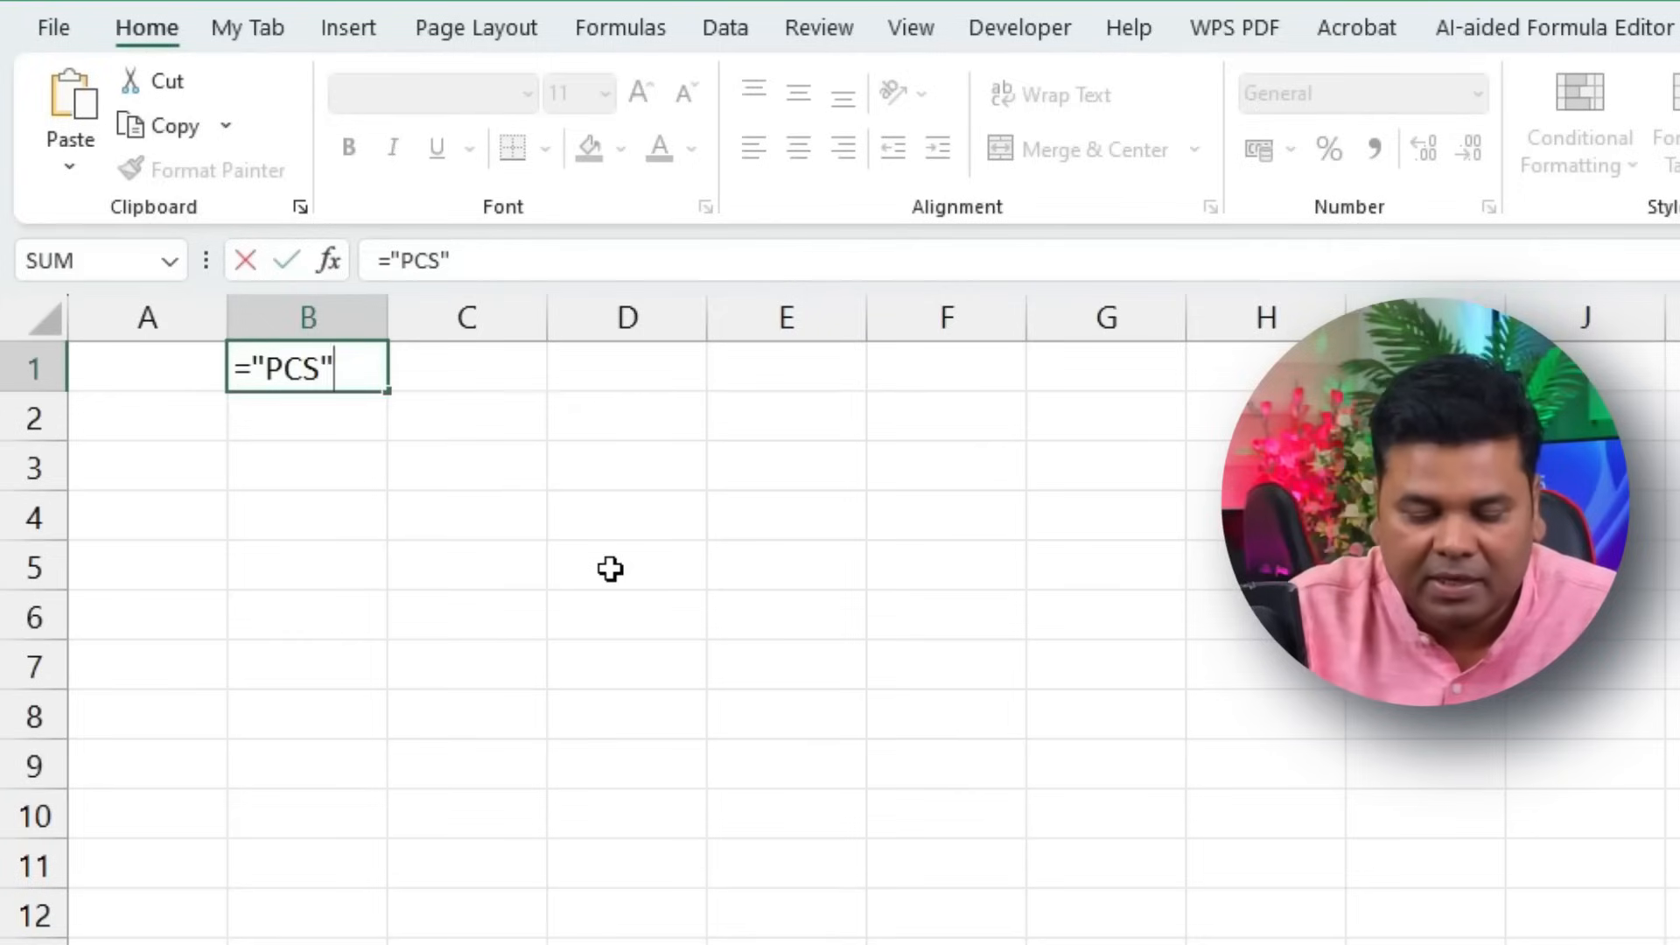
text(&)
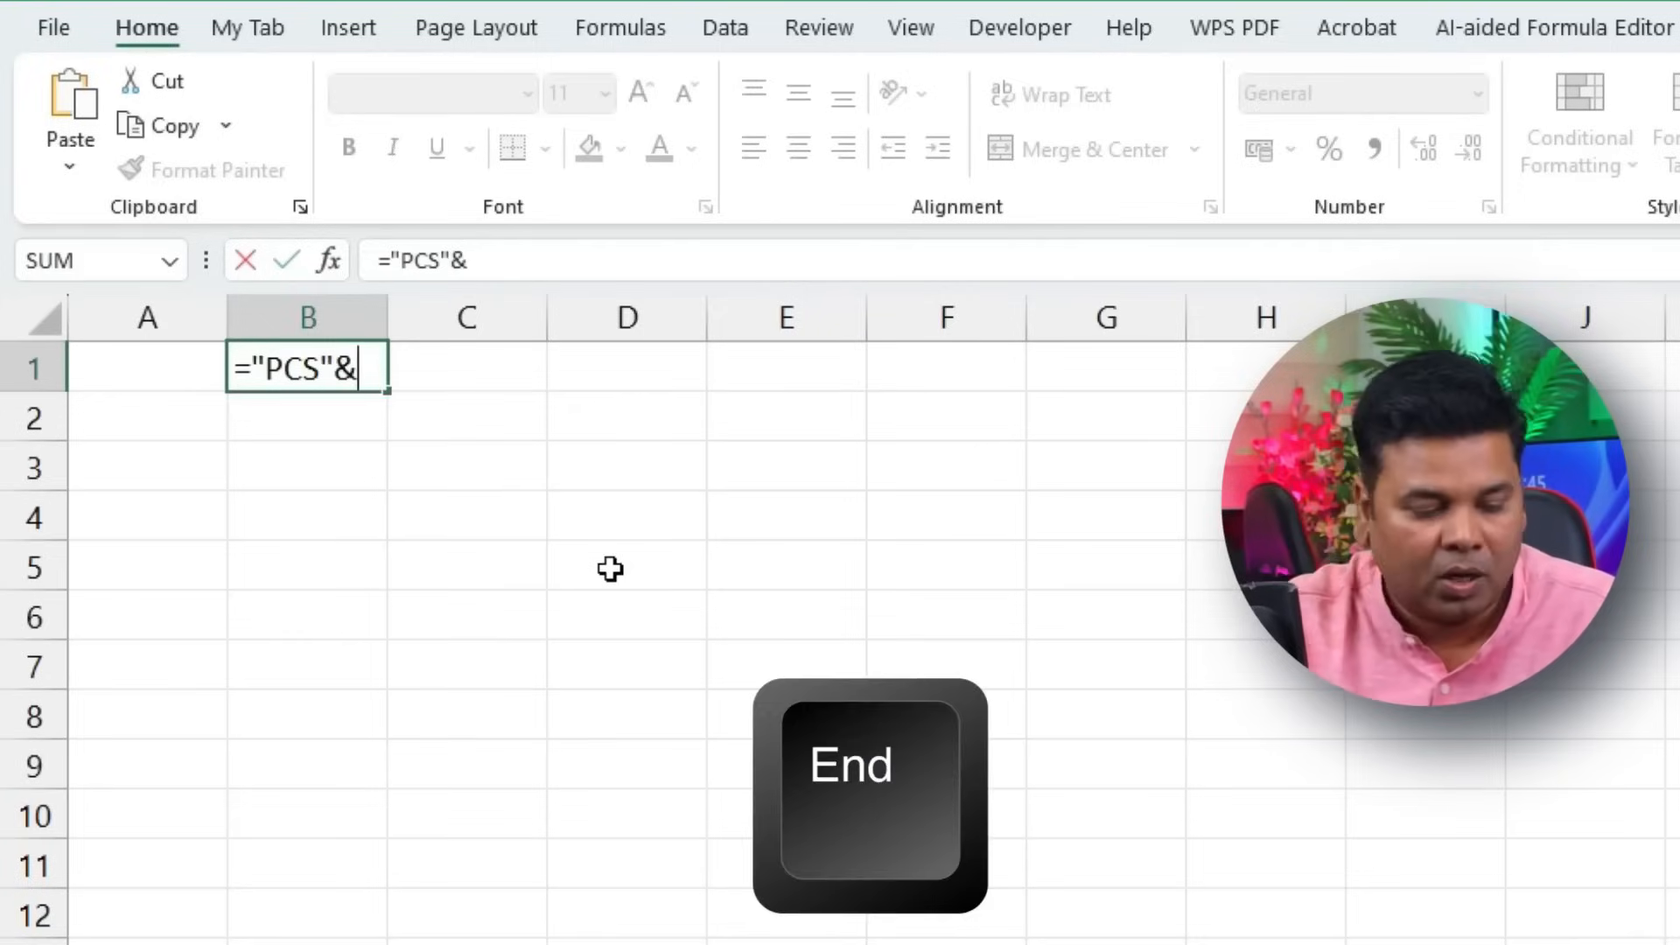
Step: Extend the B1 formula after the prefix with a TEXT function whose value argument is SEQUENCE(100)
text(Text)
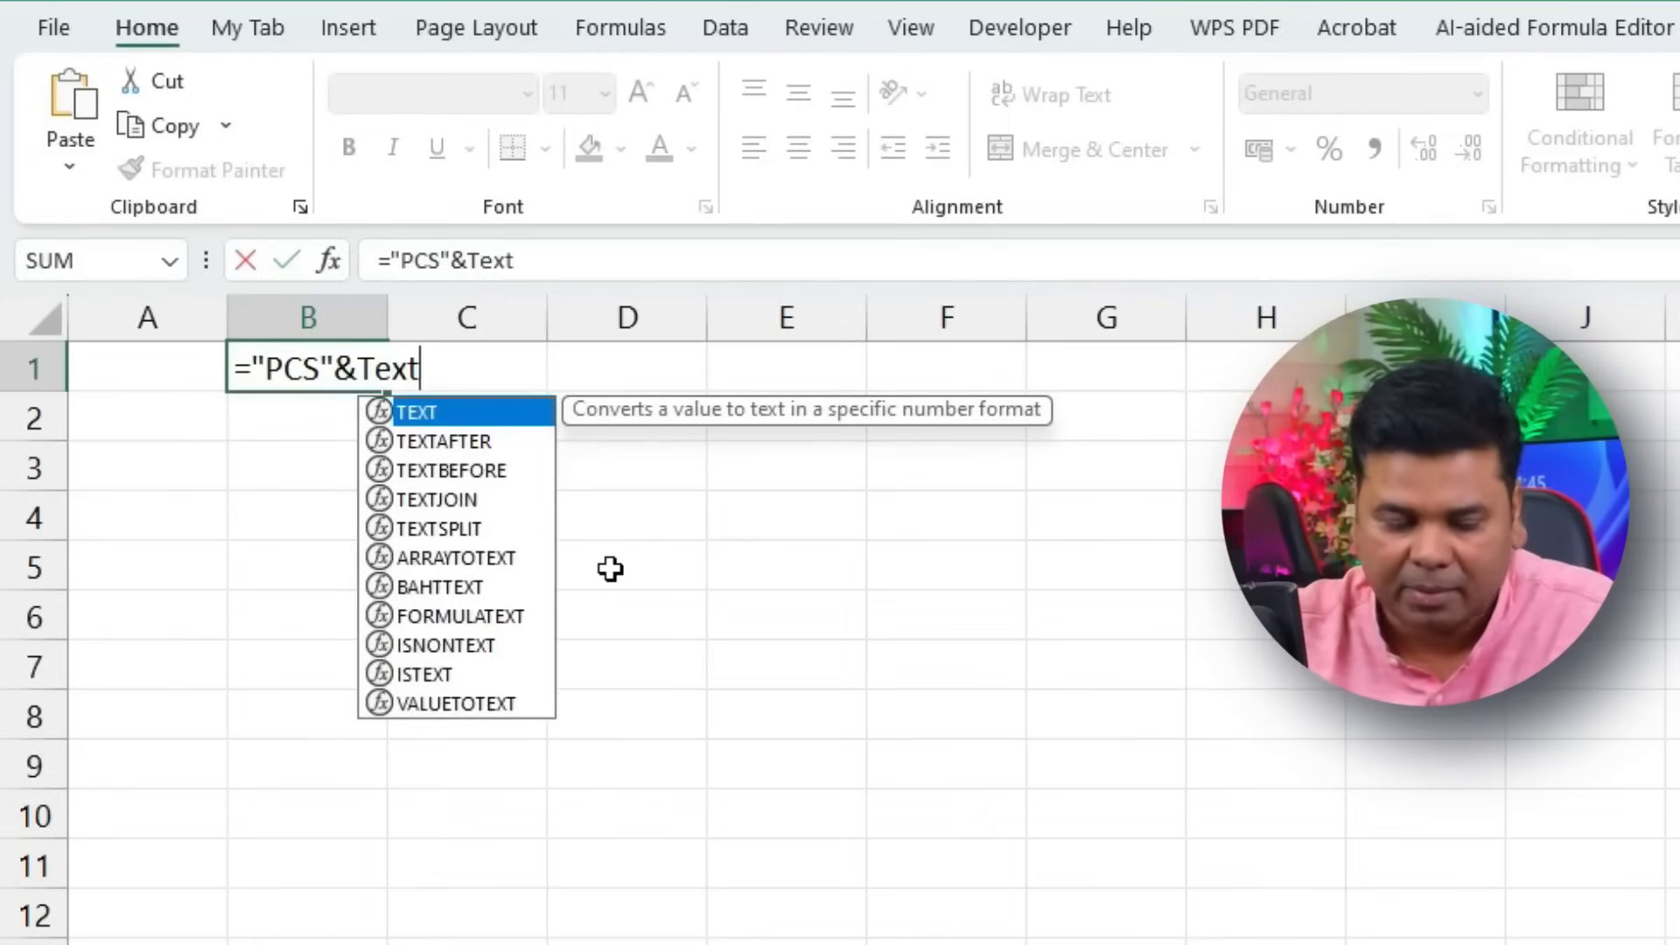
text(()
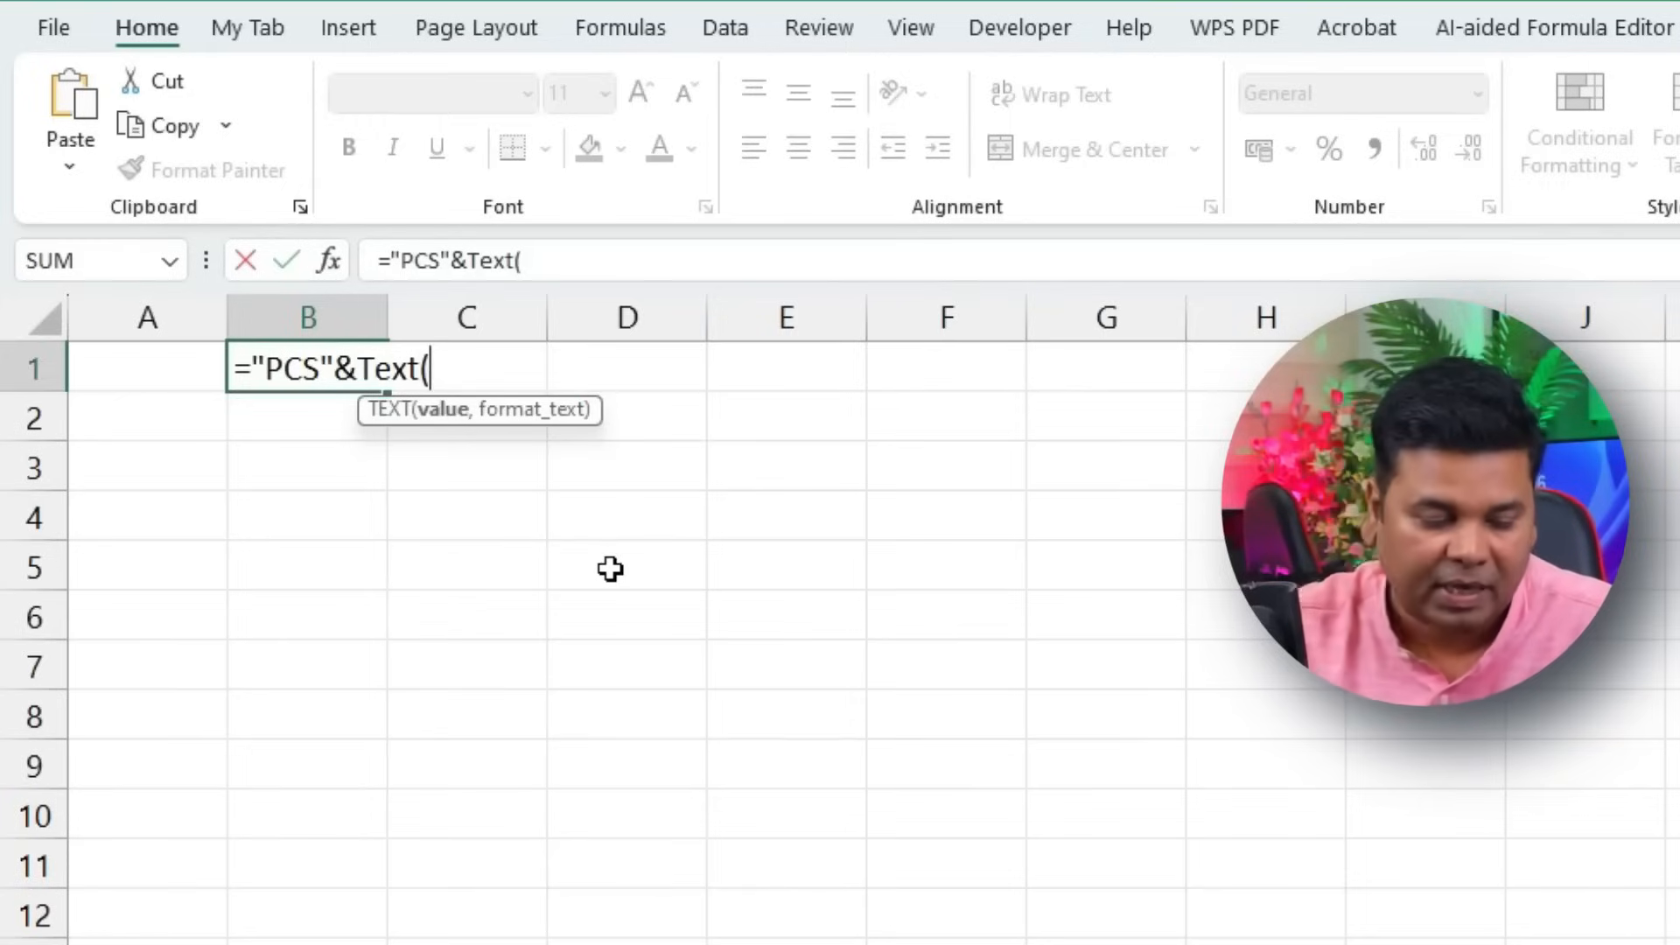
text(seq)
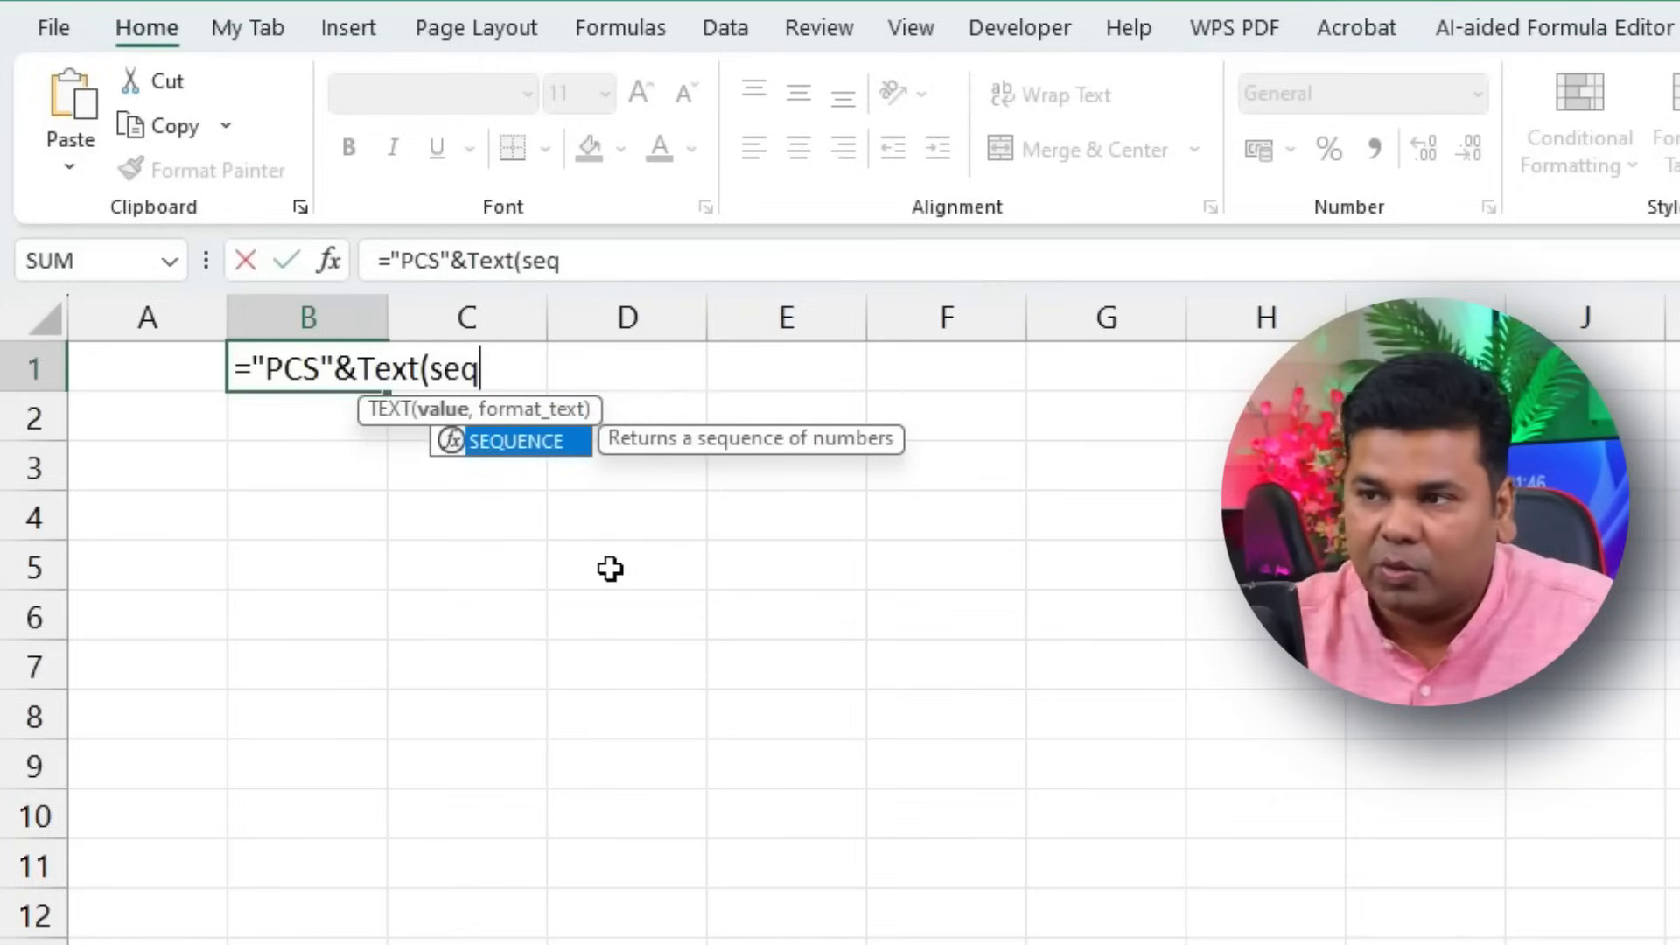
double_click(513, 443)
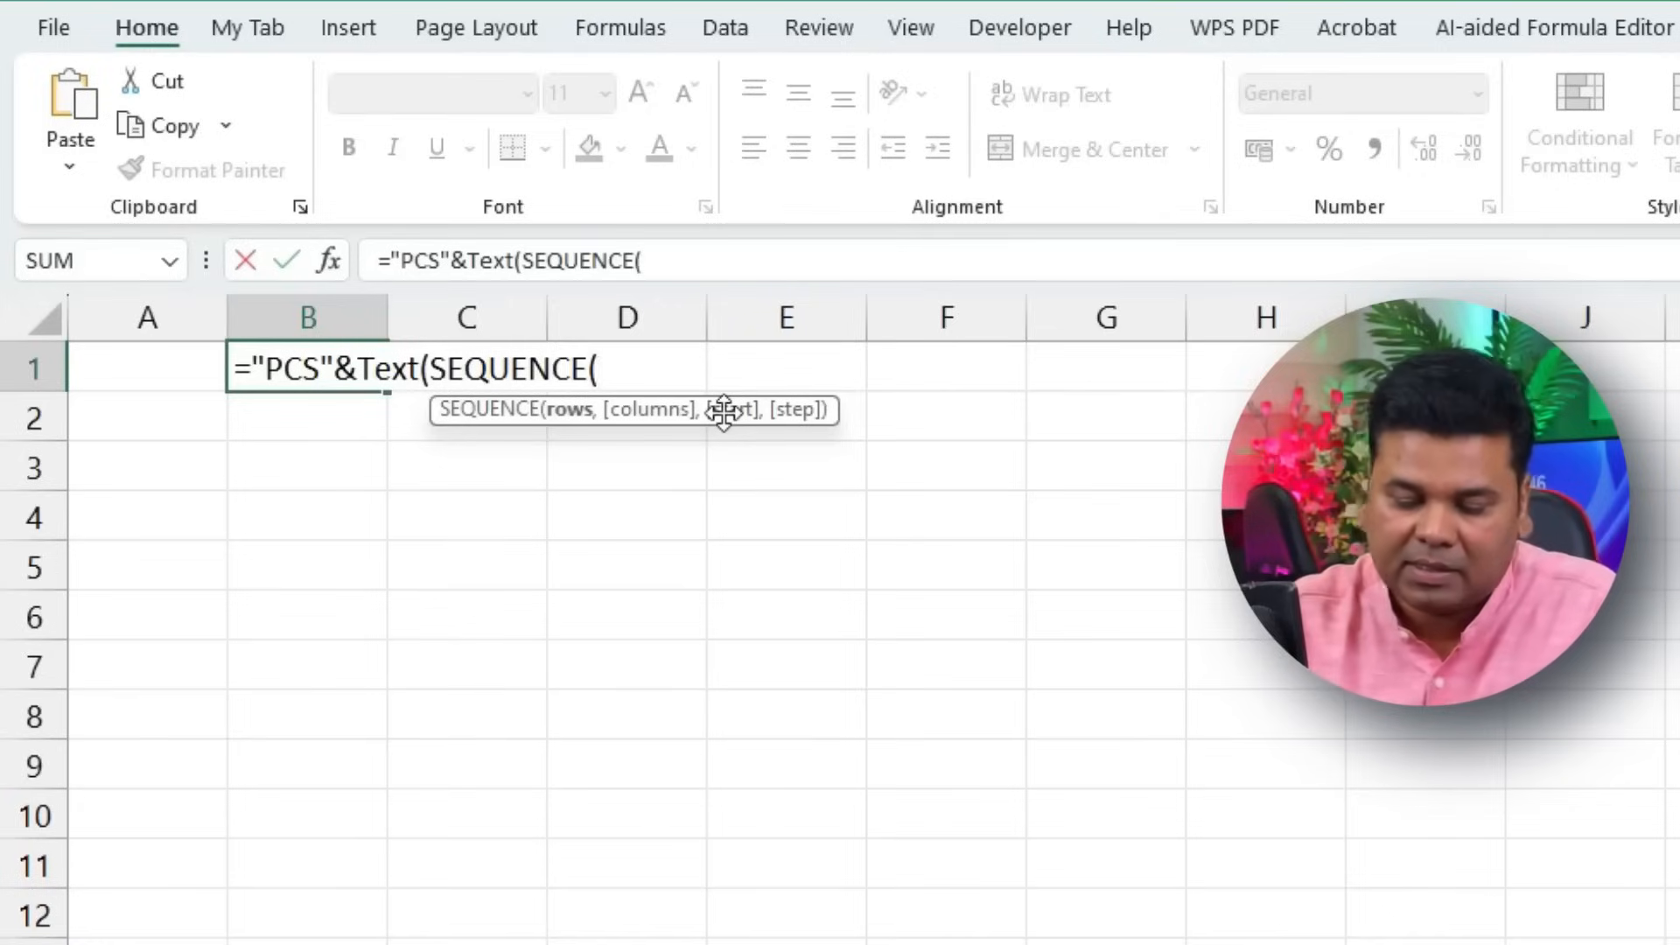
text(()
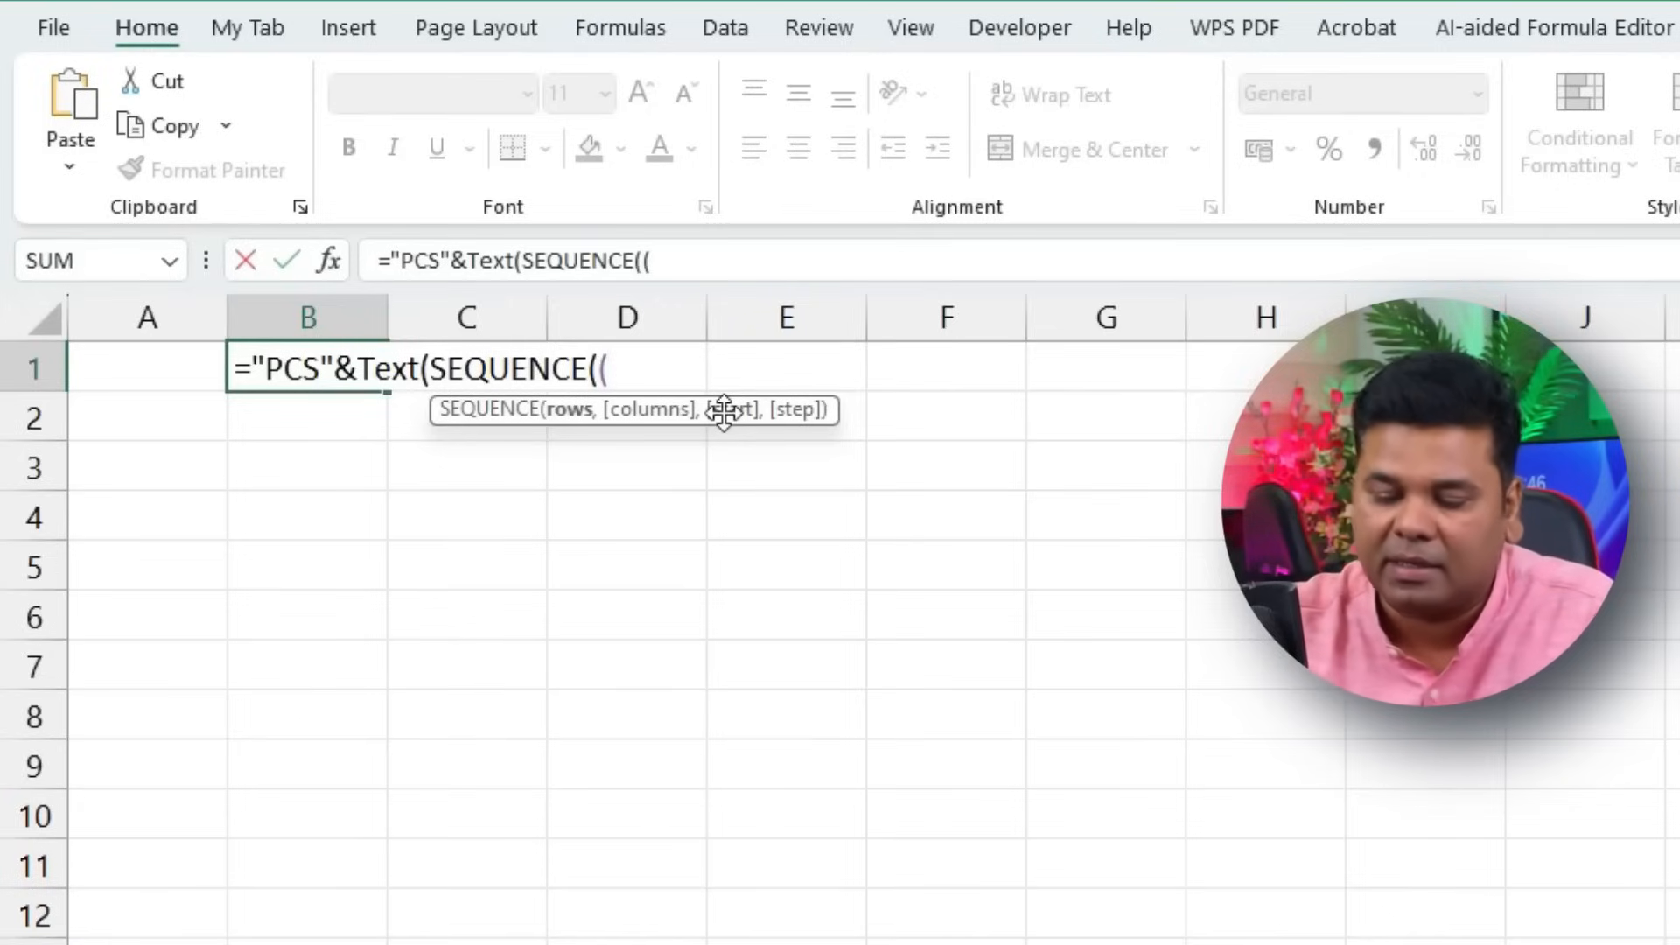
key(BackSpace)
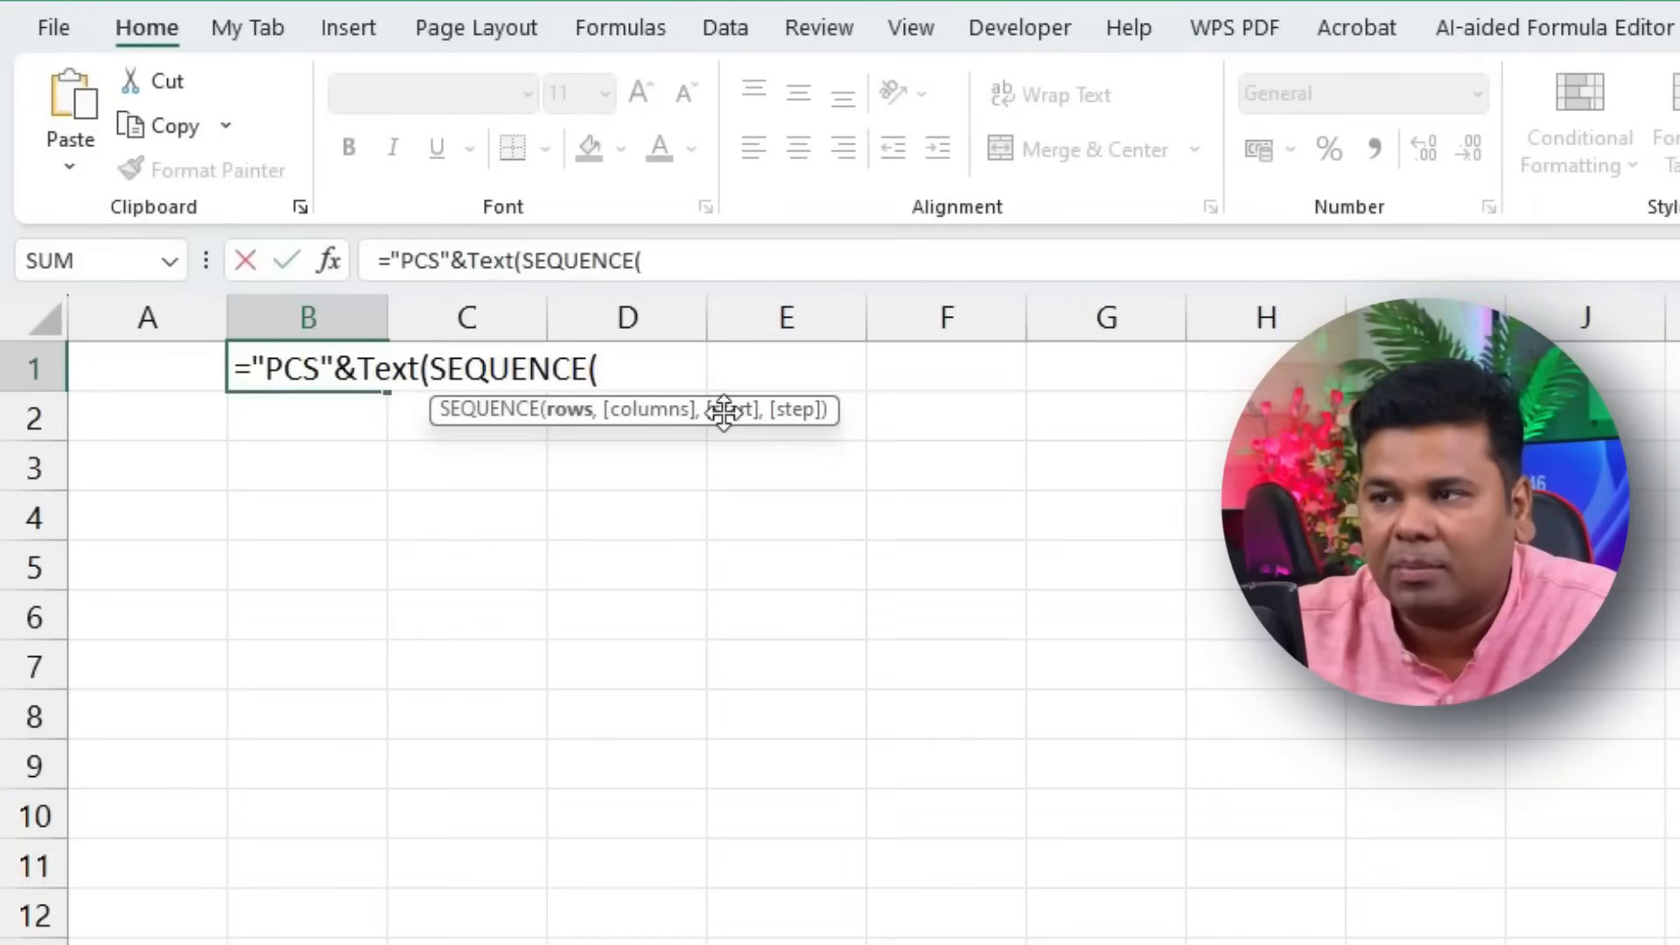
text(100)
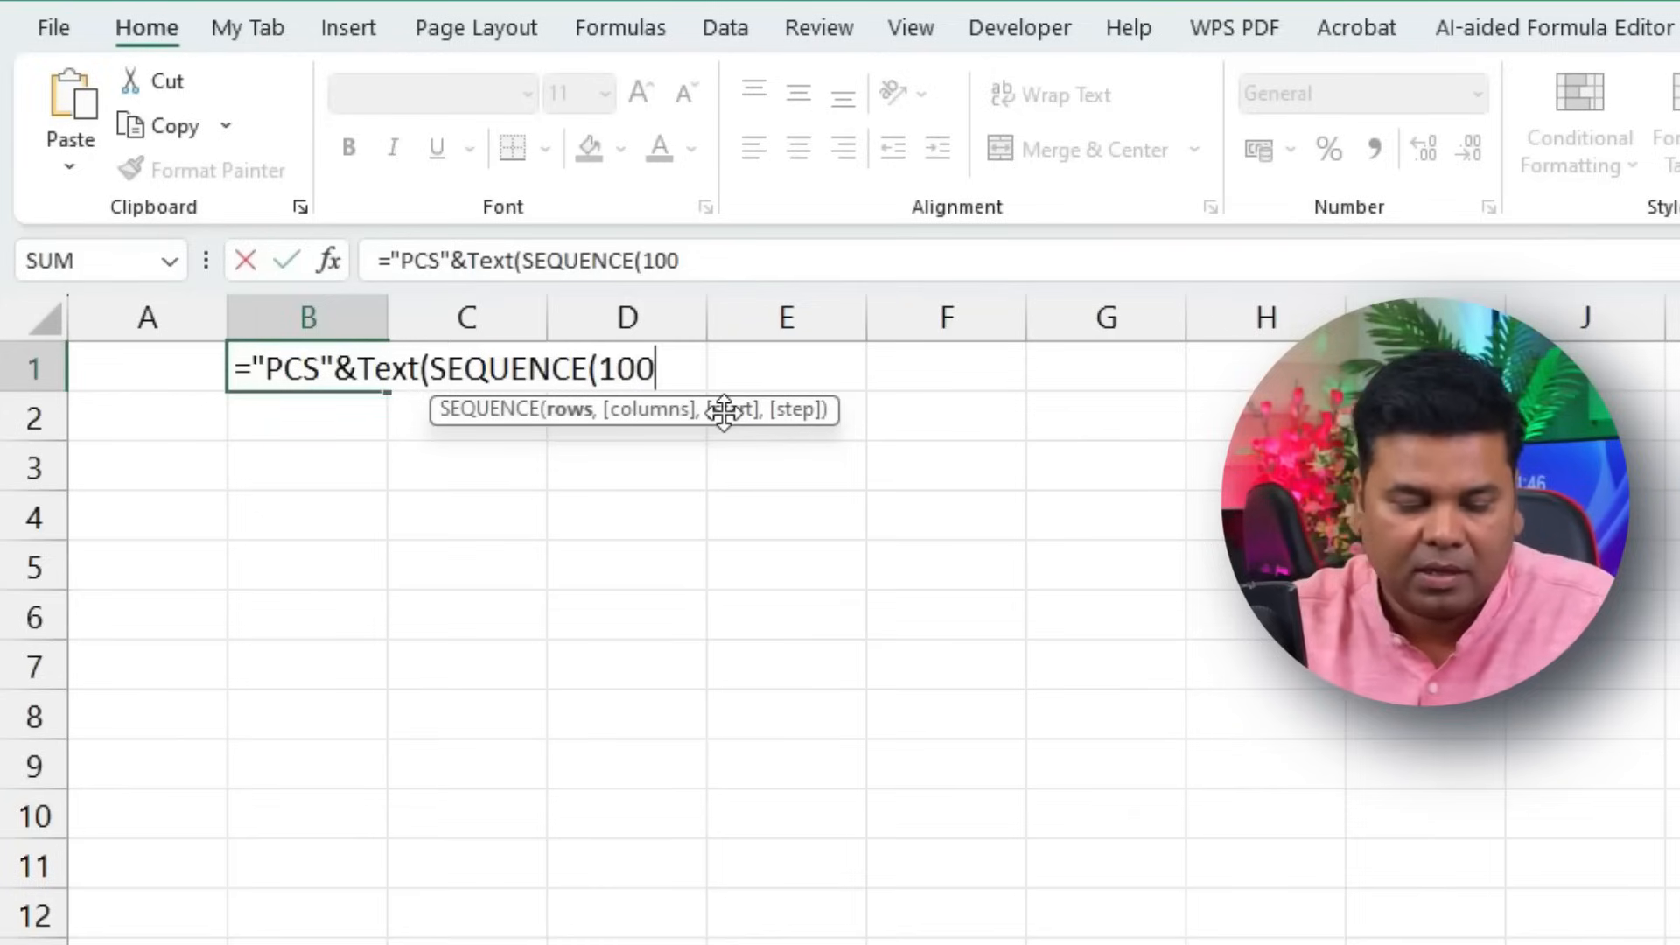
text())
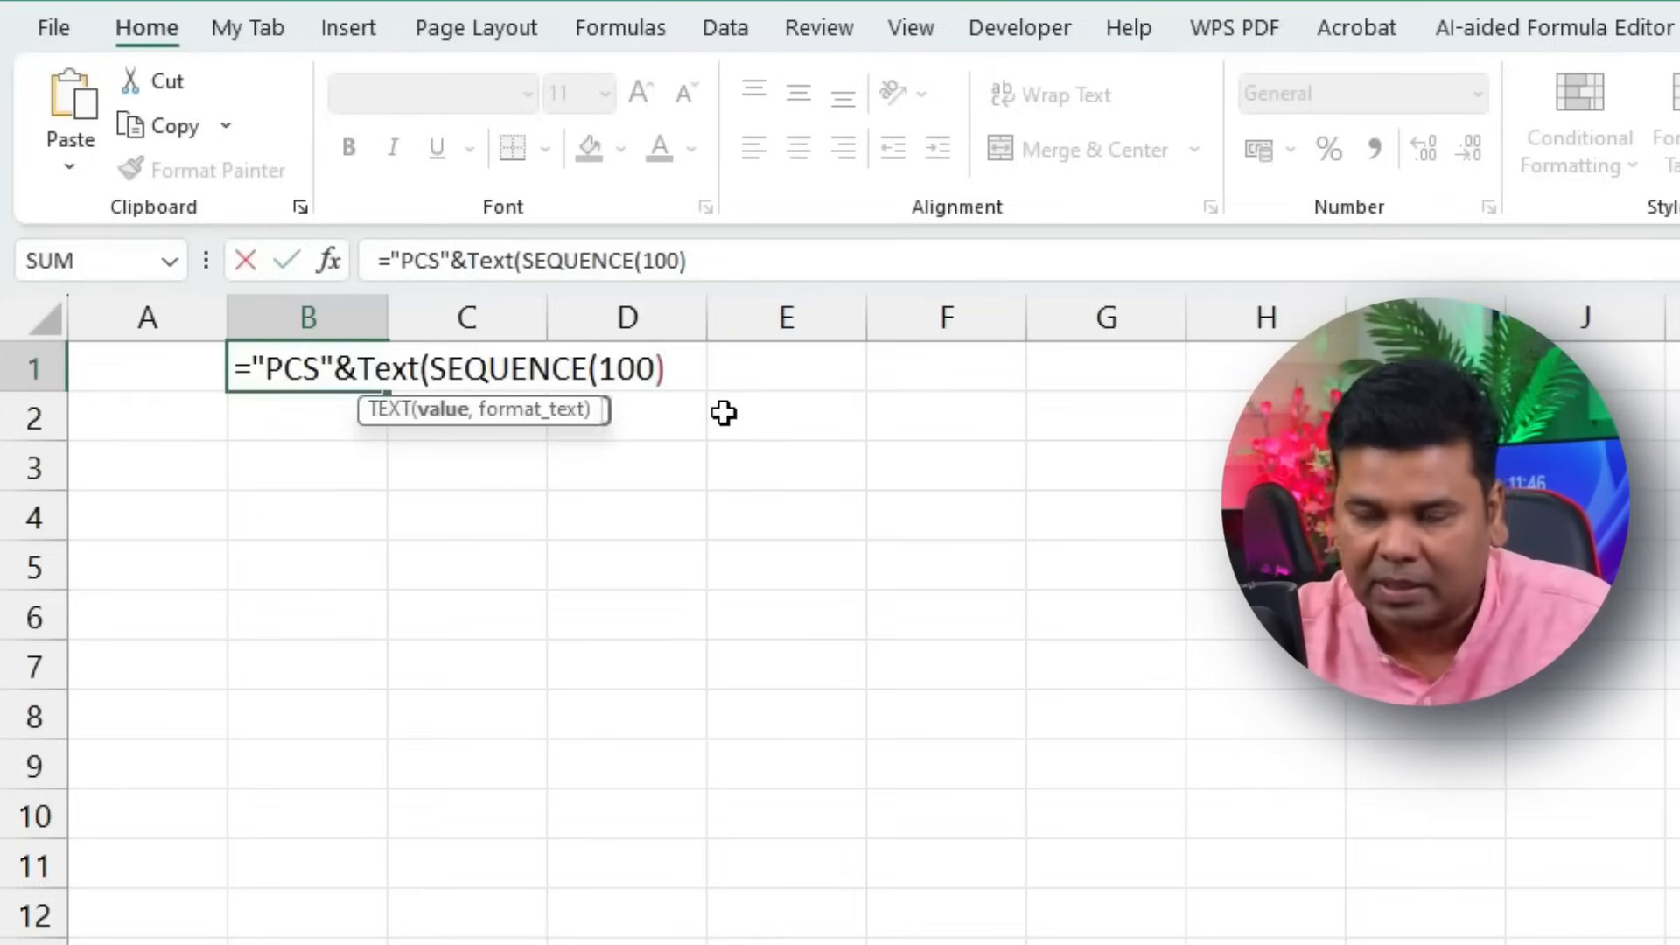
Step: Add the seven-digit format text "0000000" to the TEXT function, enter the formula in B1 and review the codes down column B
text(,)
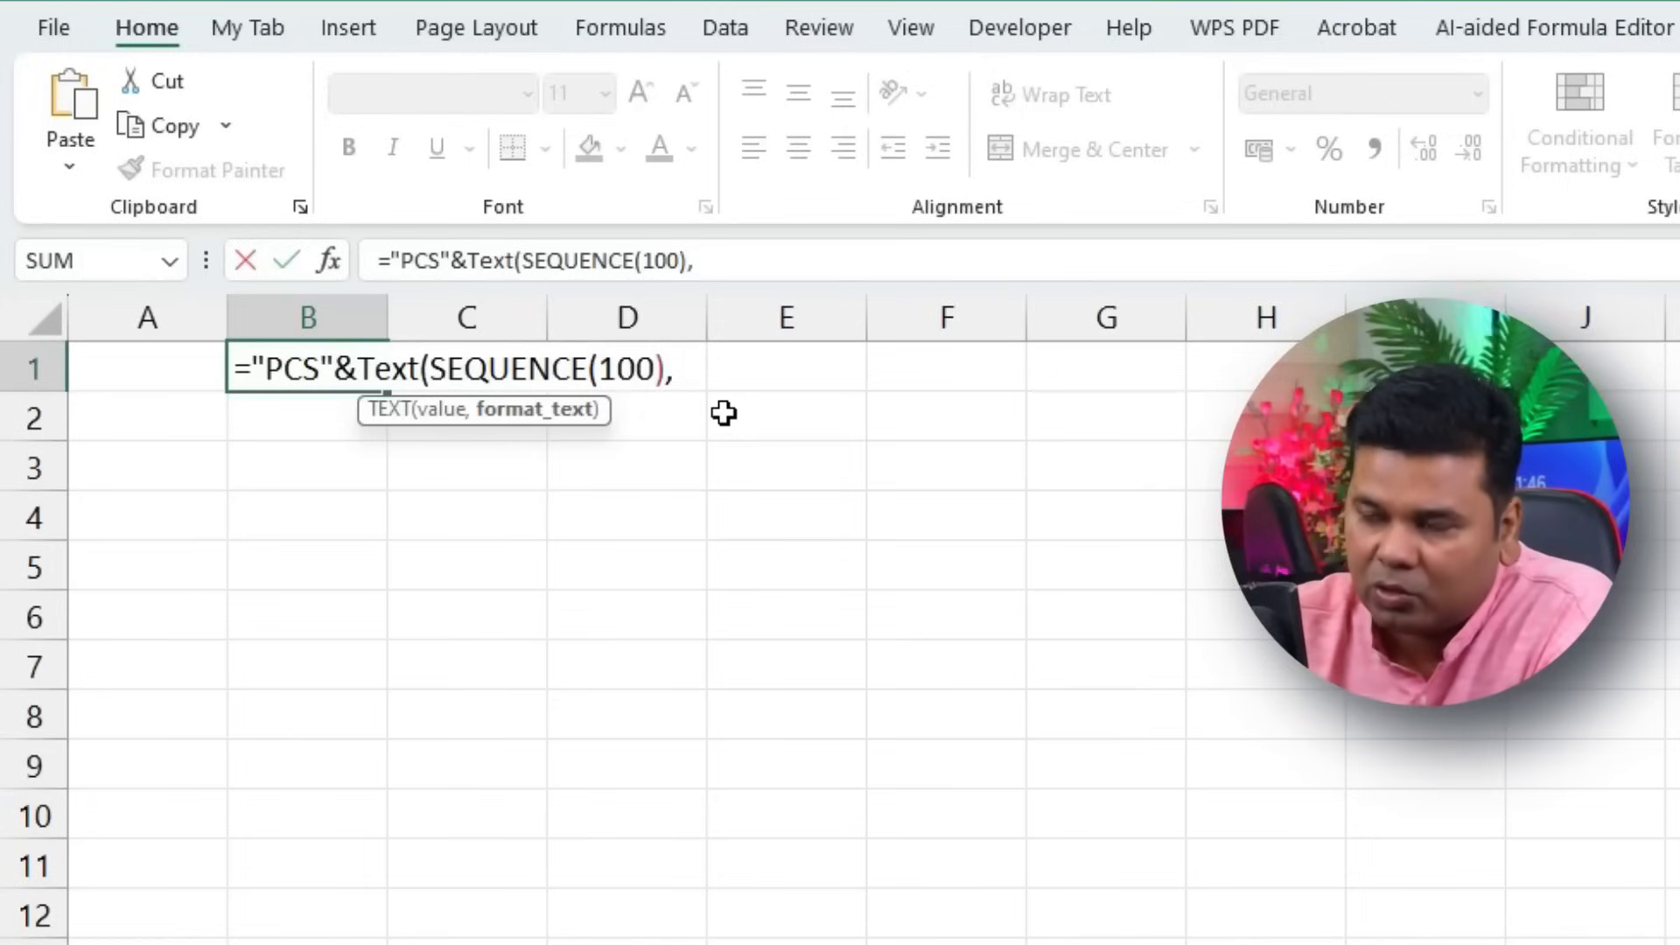
text(0000000)
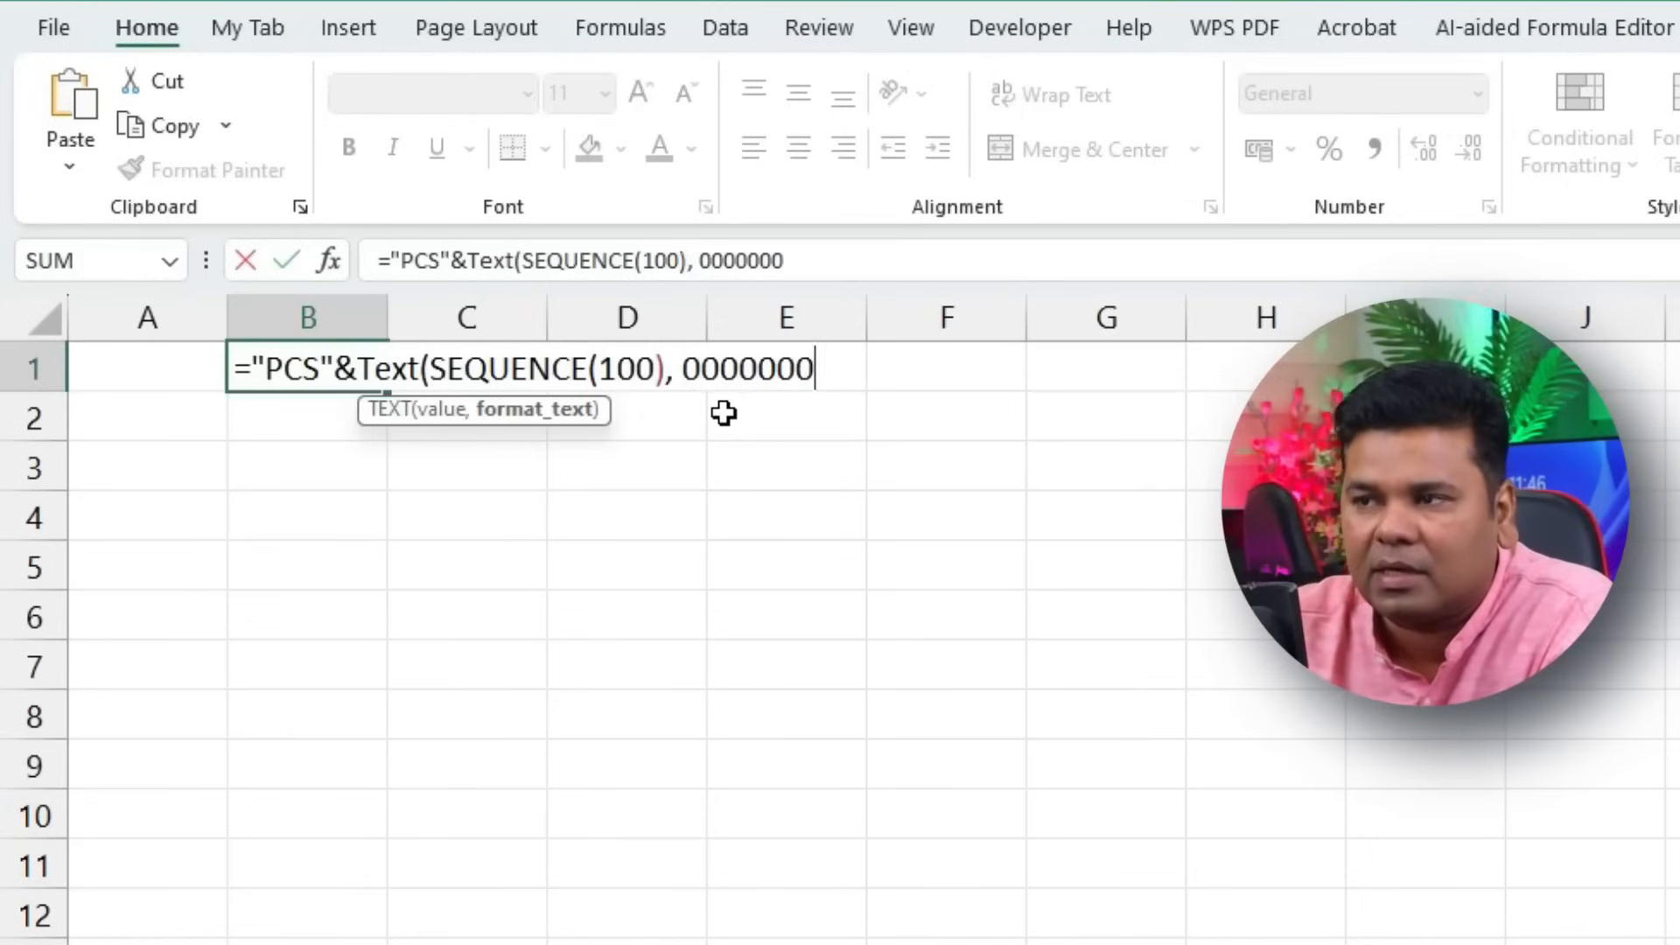
click(682, 368)
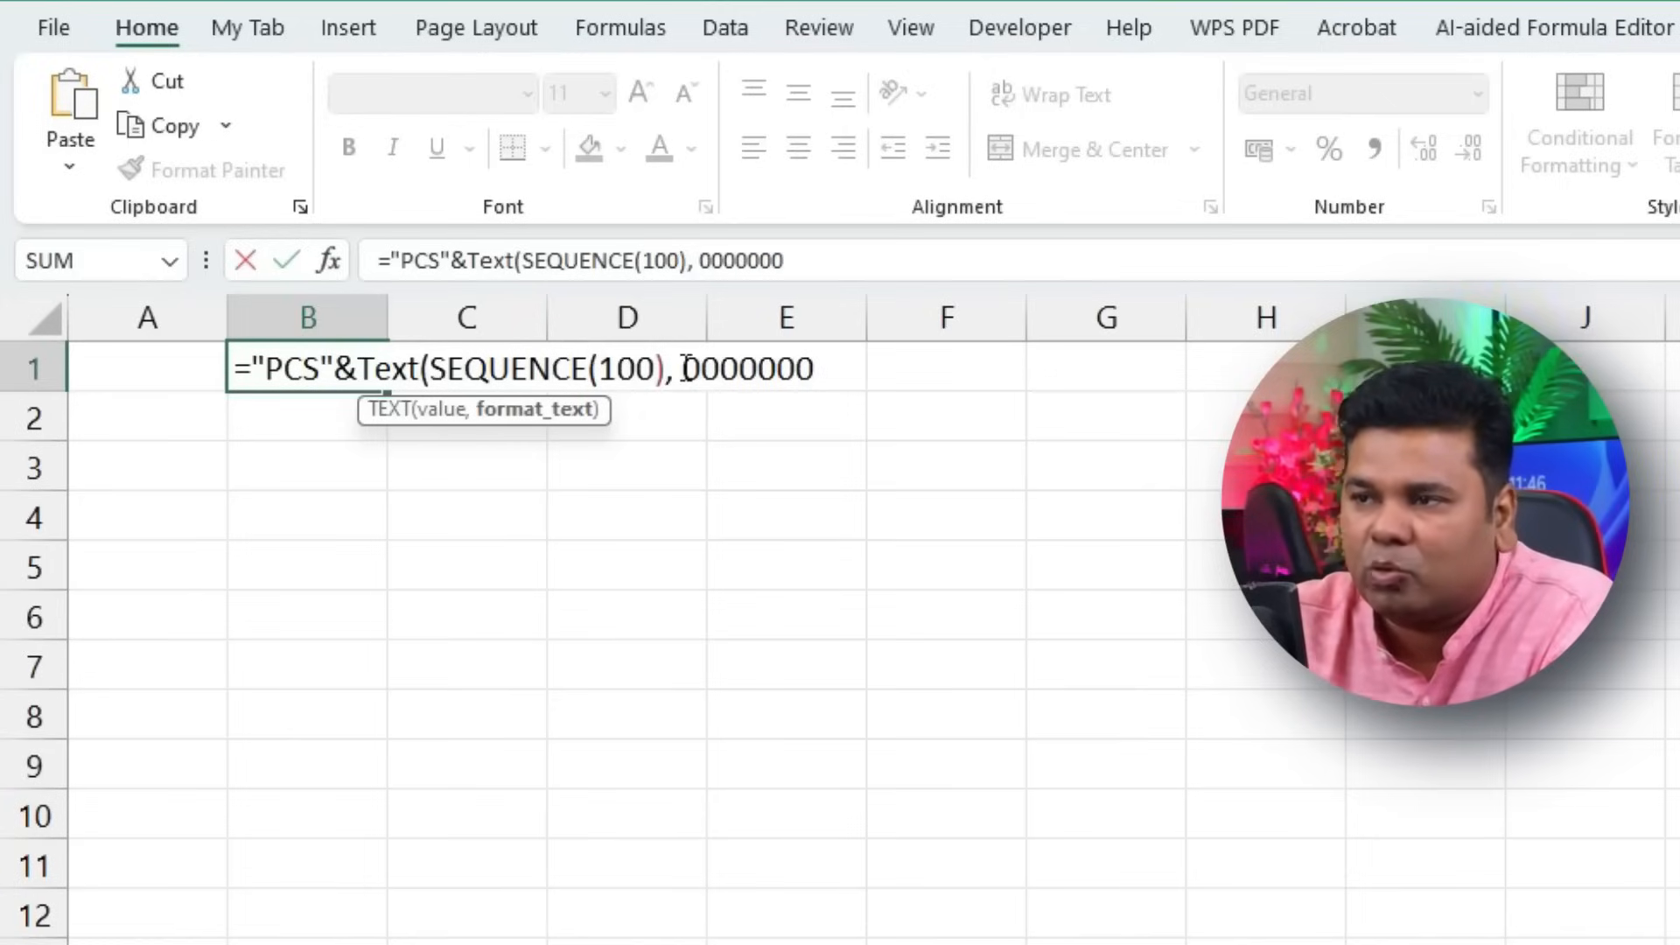
text(")
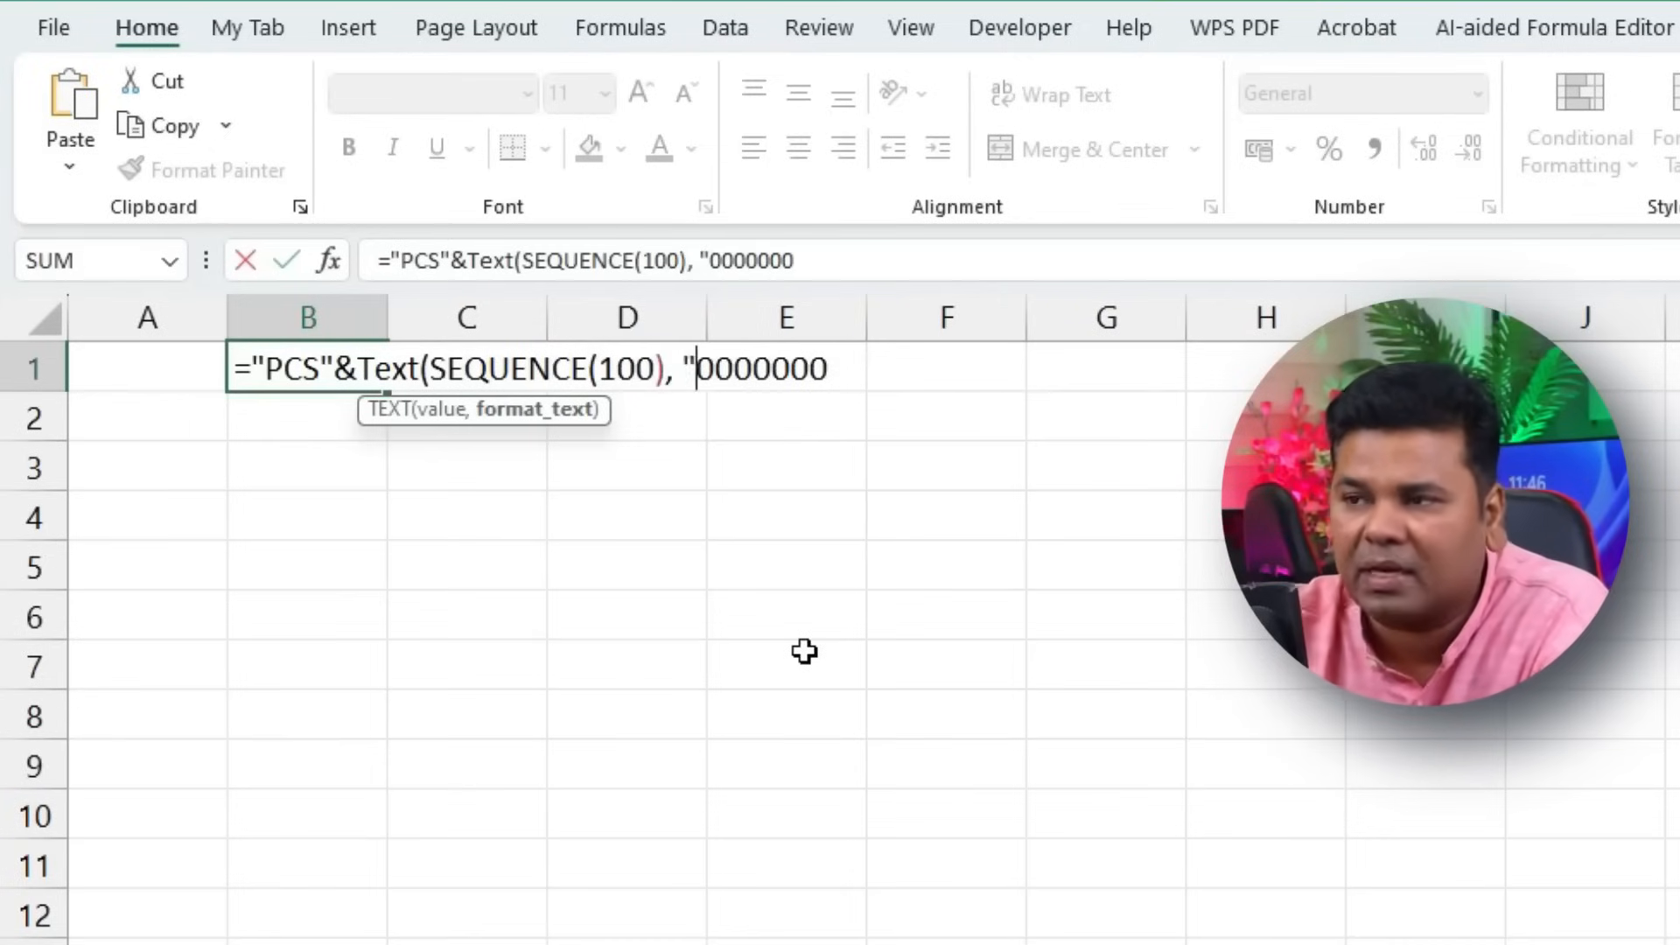
key(End)
text(")
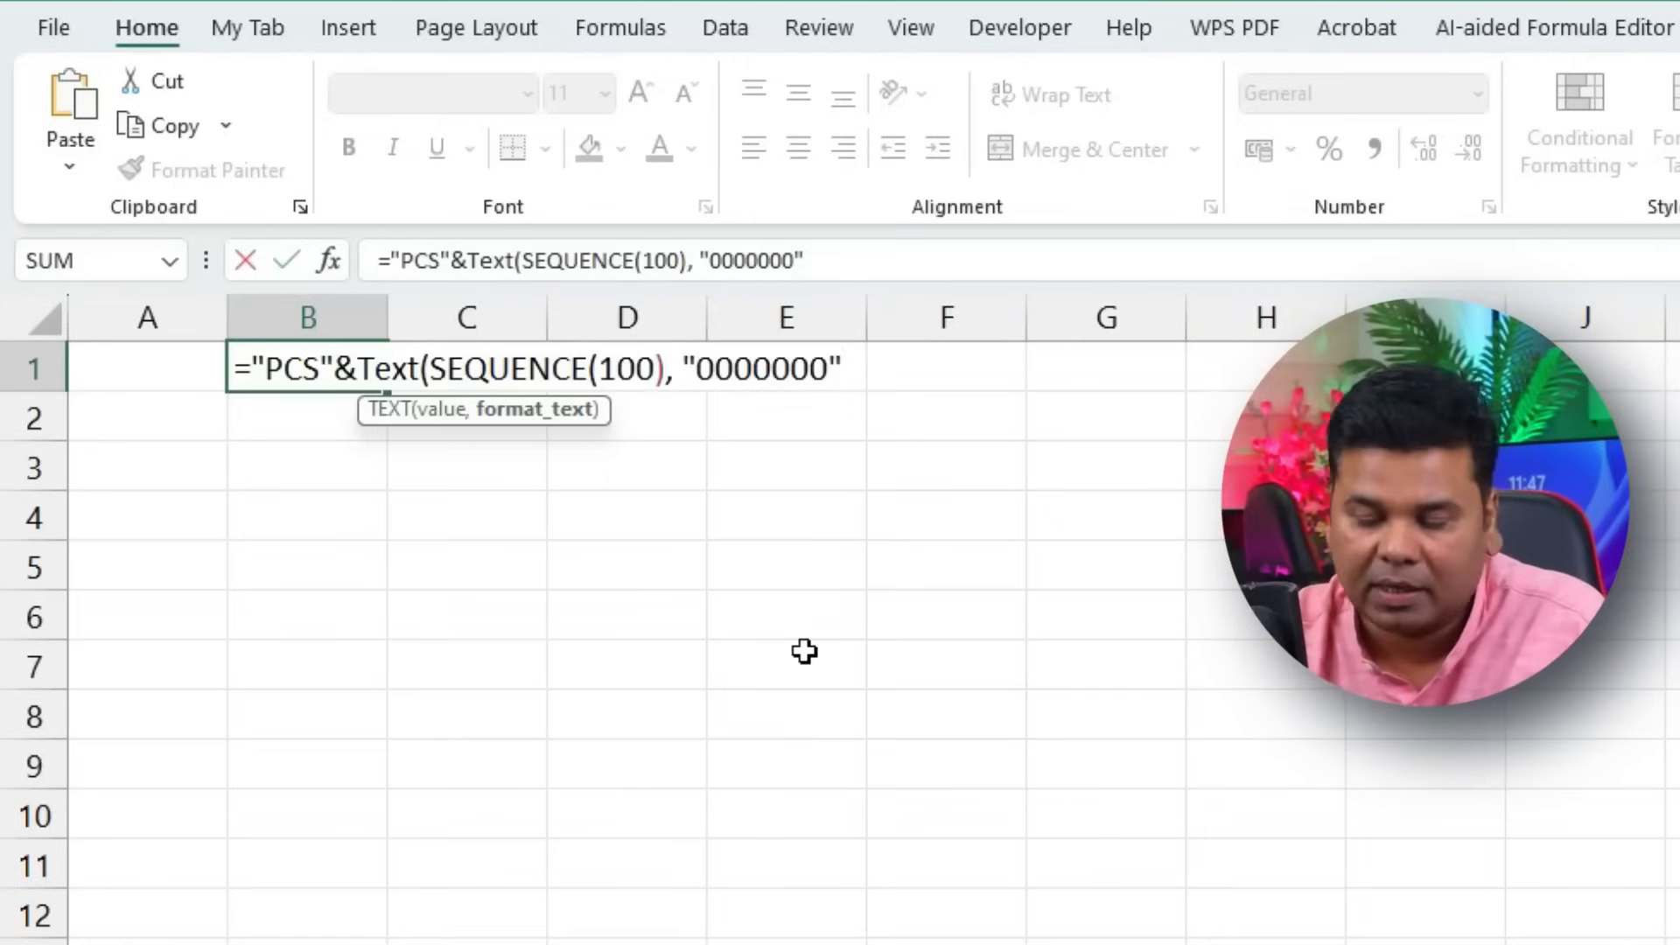
text())
key(Return)
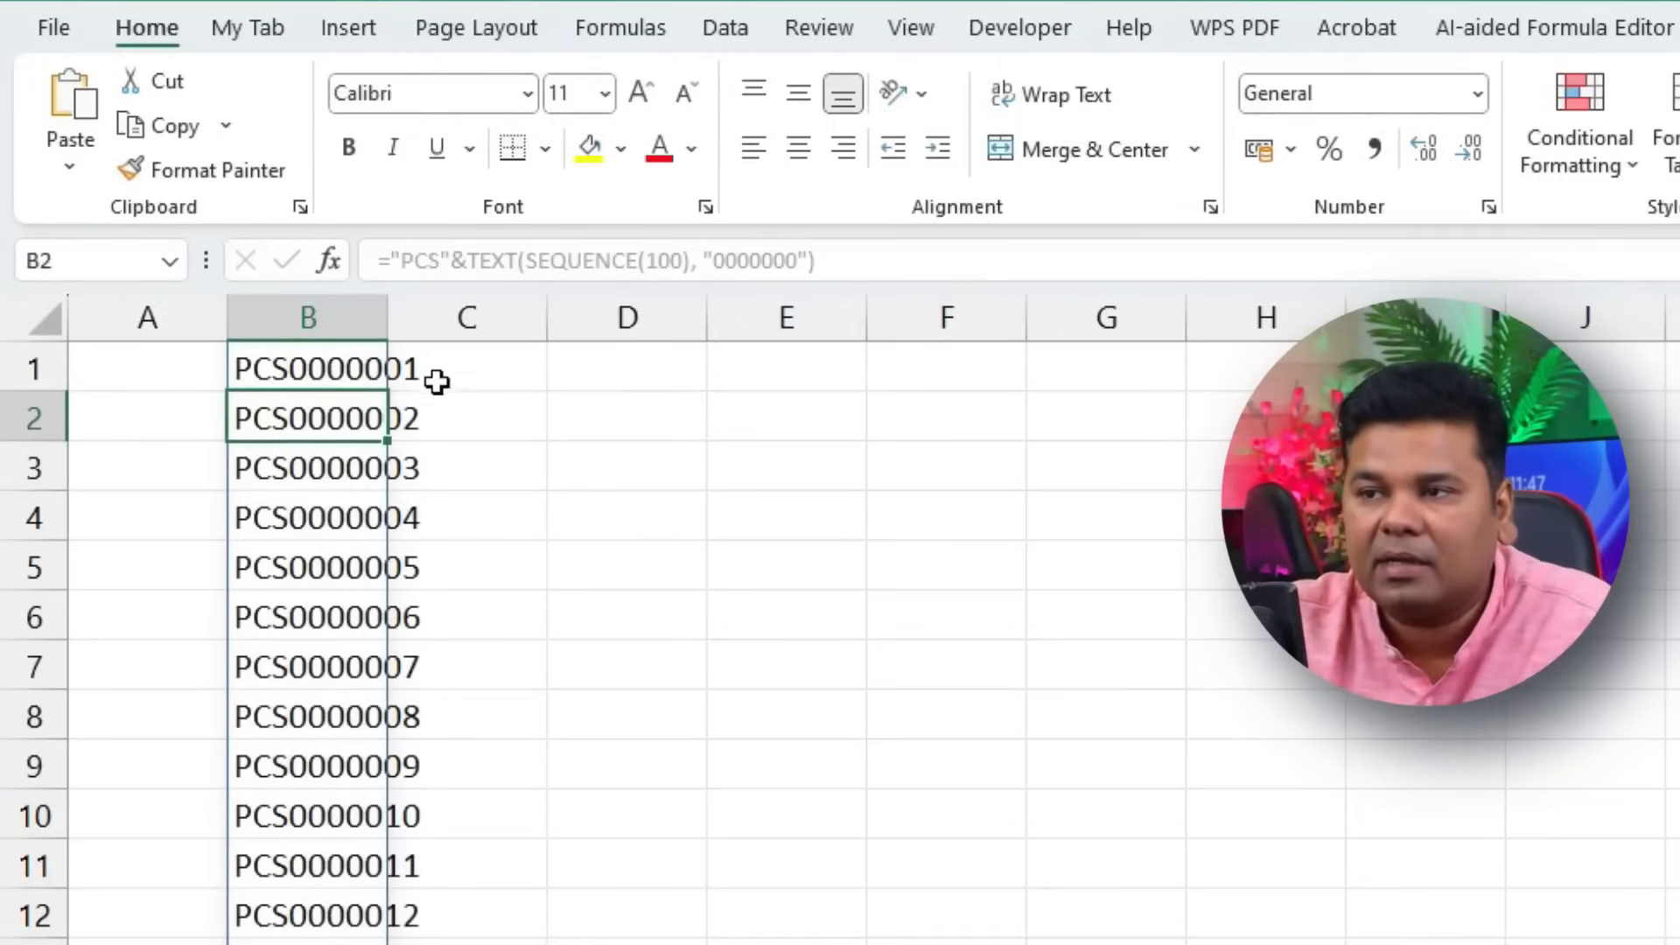
scroll(442, 761, down, 14)
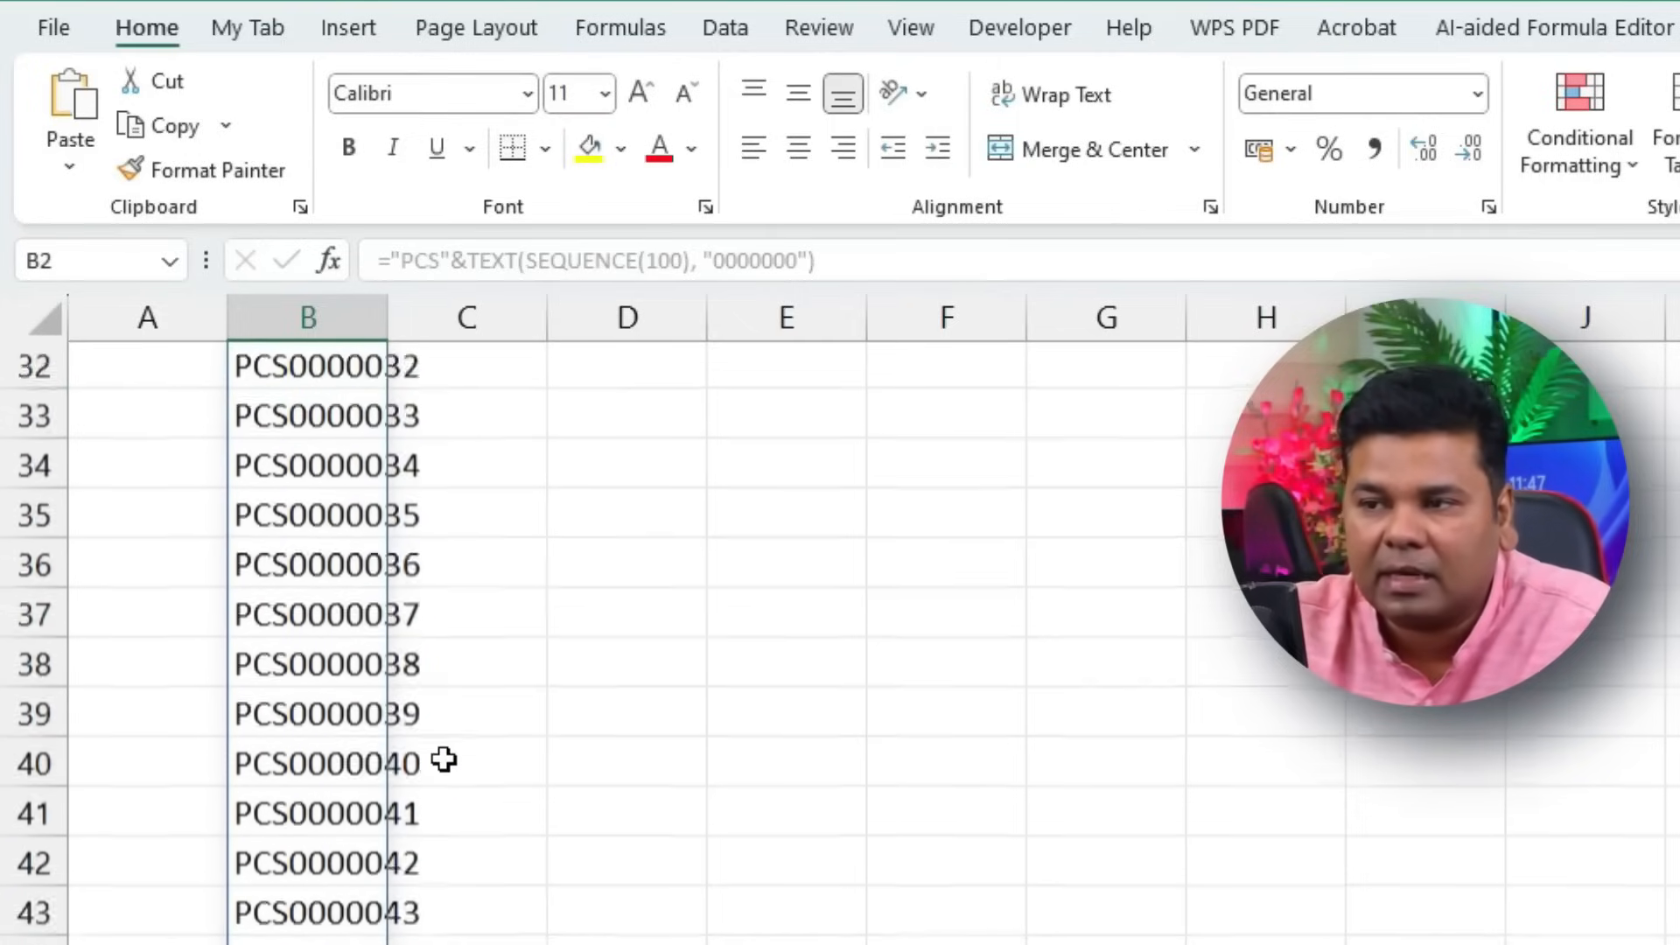
scroll(443, 760, down, 15)
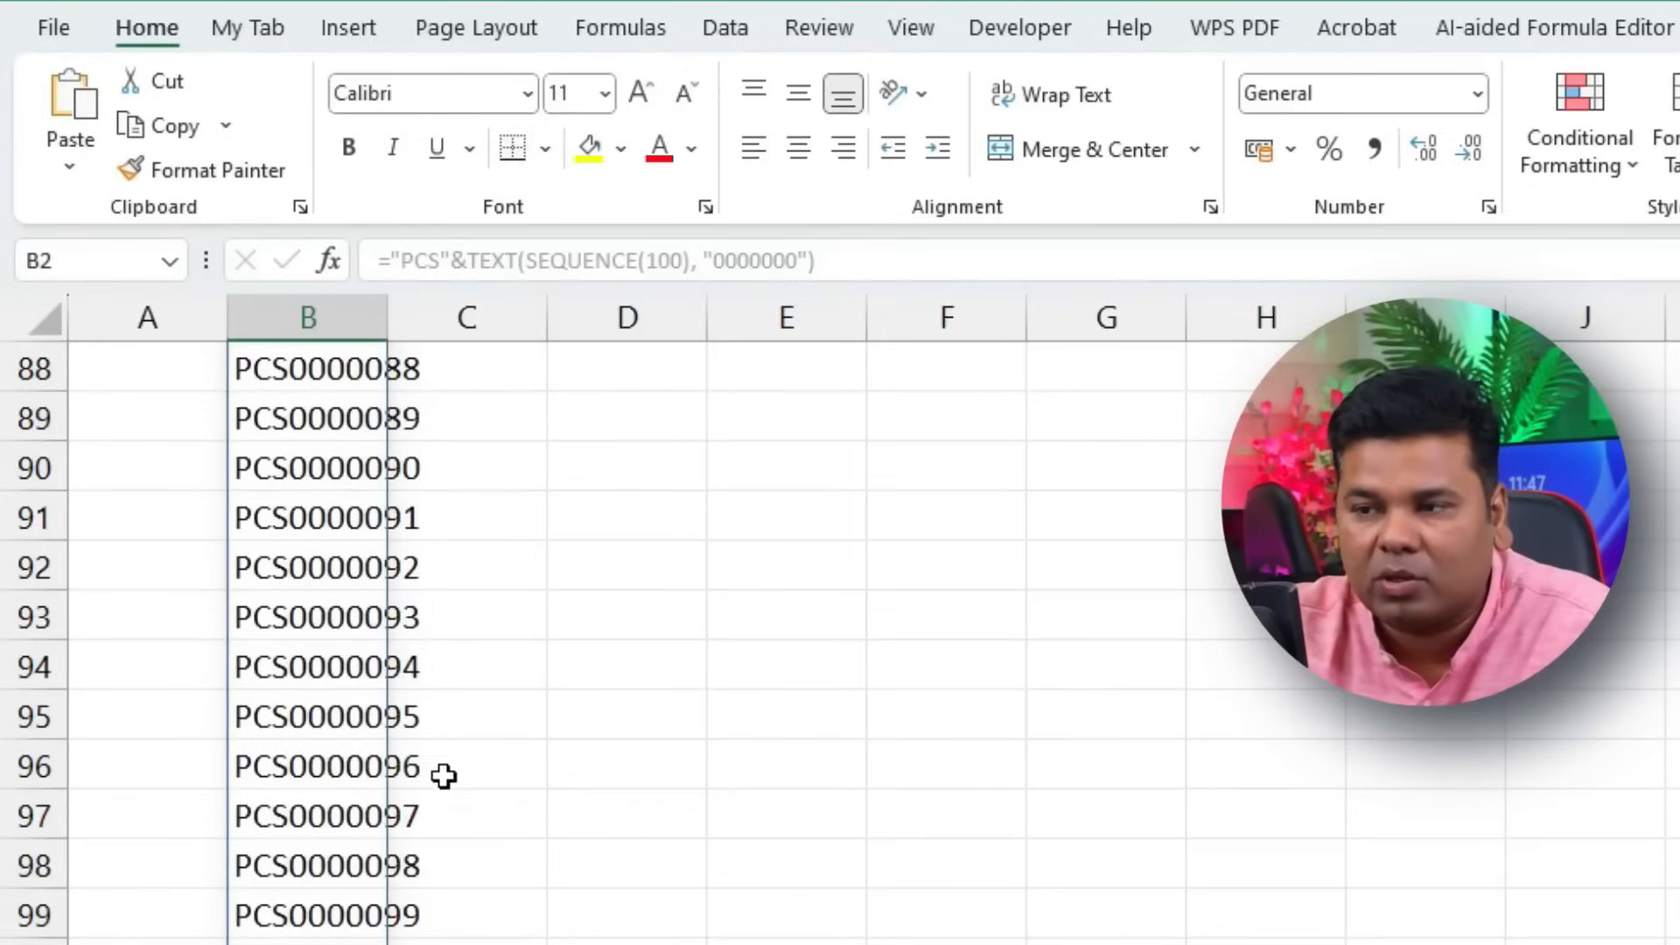
scroll(700, 639, up, 19)
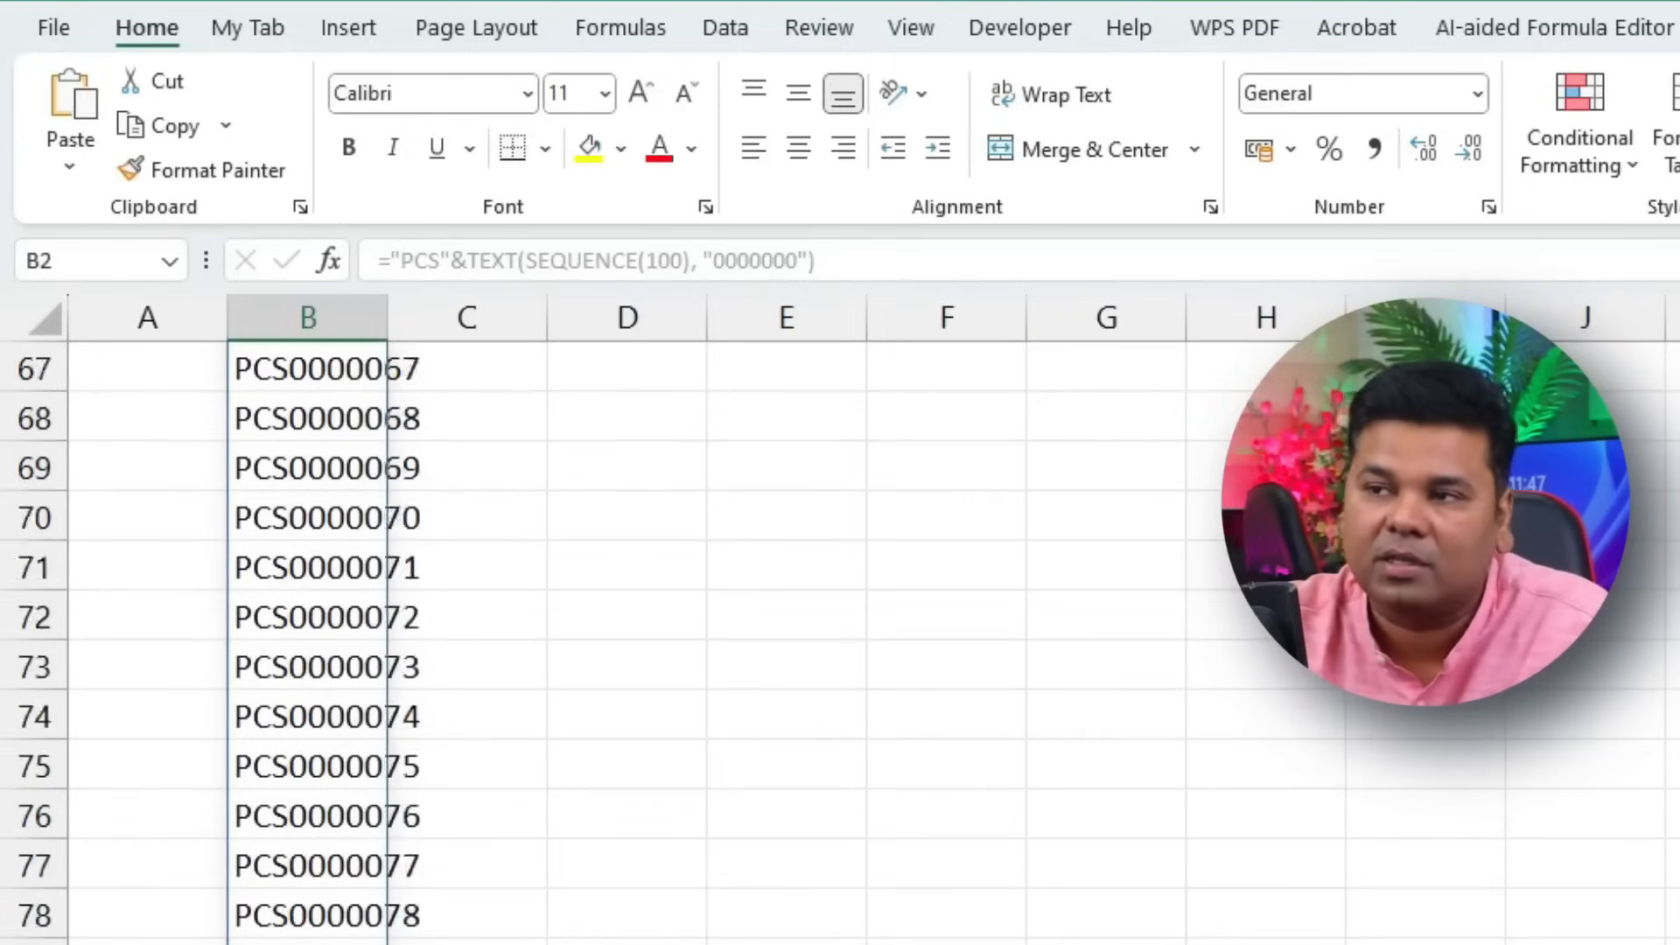